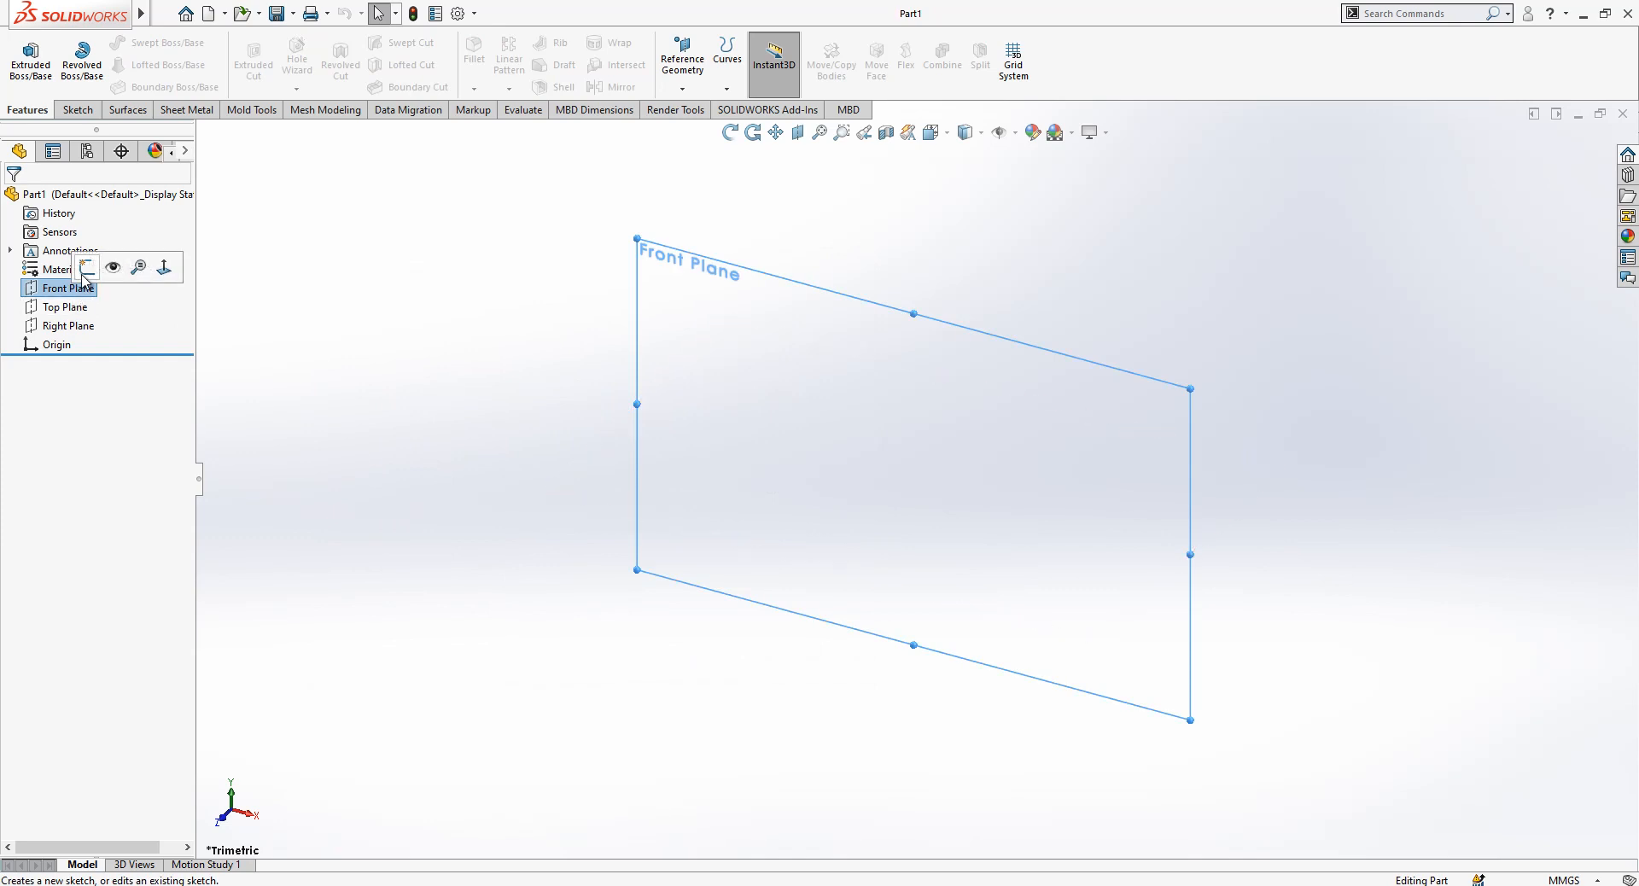
- Start a sketch on the Front Plane and draw a vertical construction line about 83 mm long upward from the origin
left_click(85, 270)
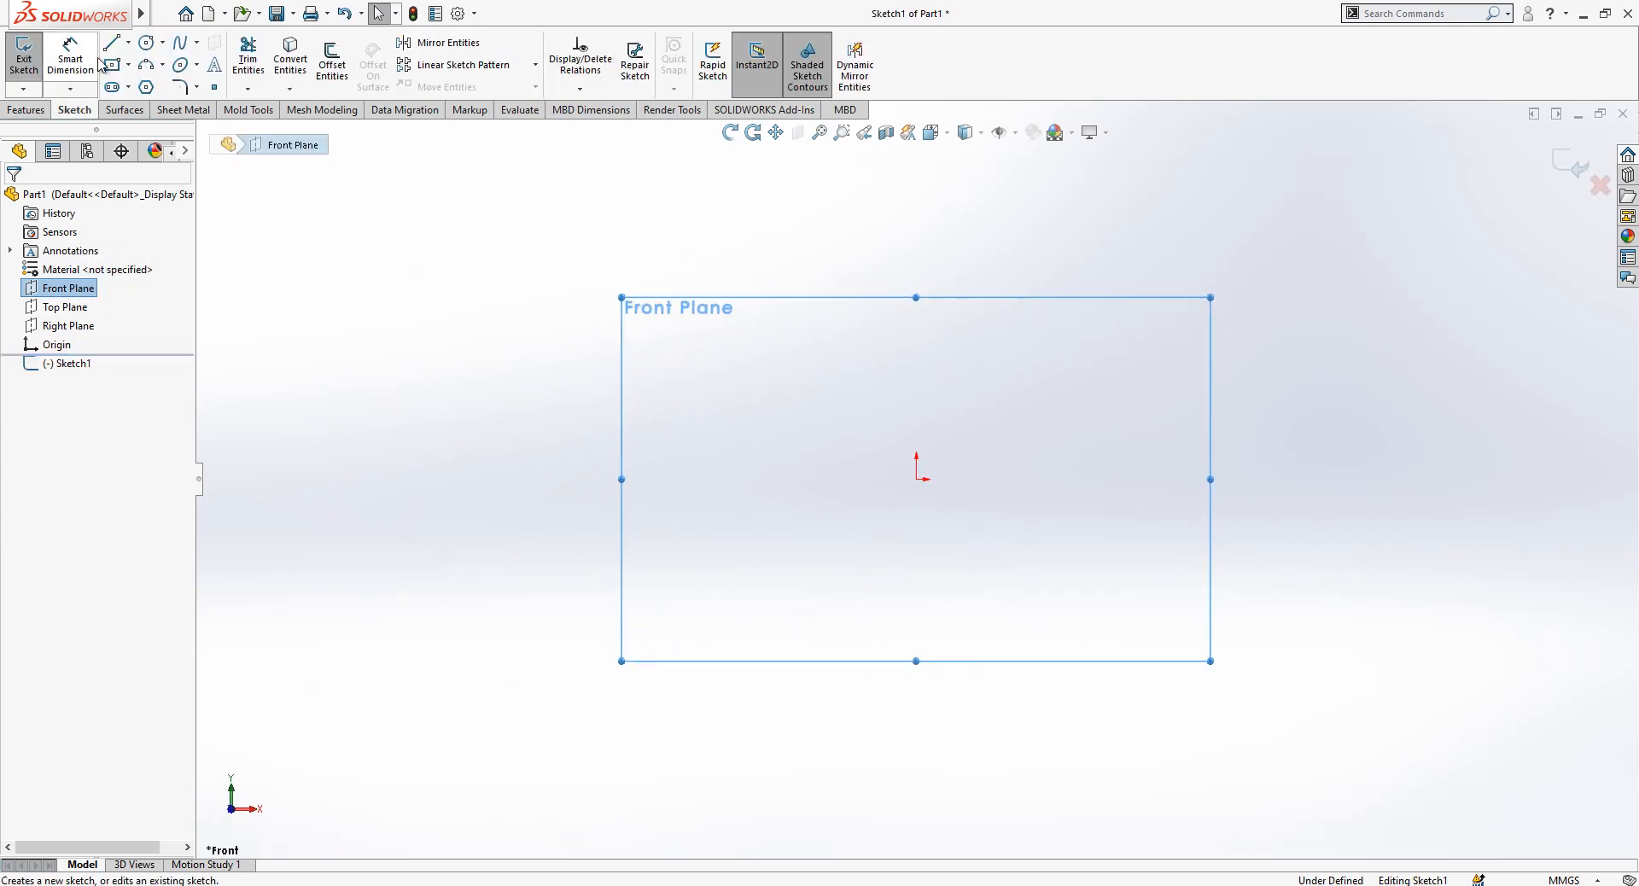
left_click(922, 479)
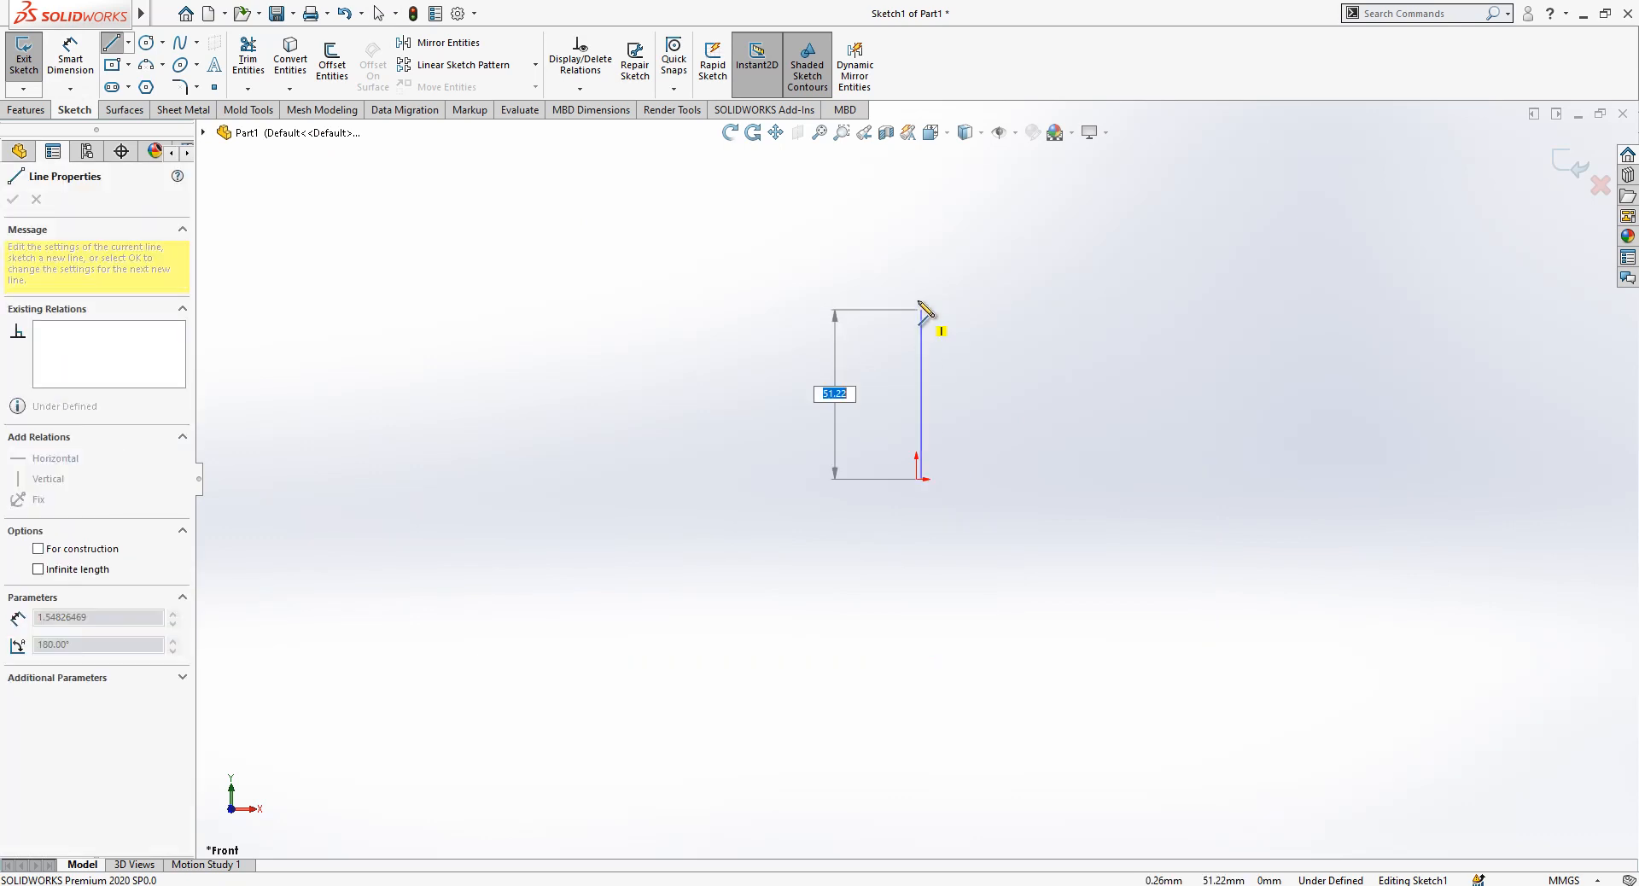
left_click(922, 205)
key("Escape")
mouse_move(922, 480)
left_mouse_down()
mouse_move(878, 476)
mouse_move(919, 475)
left_mouse_up()
left_click(915, 391)
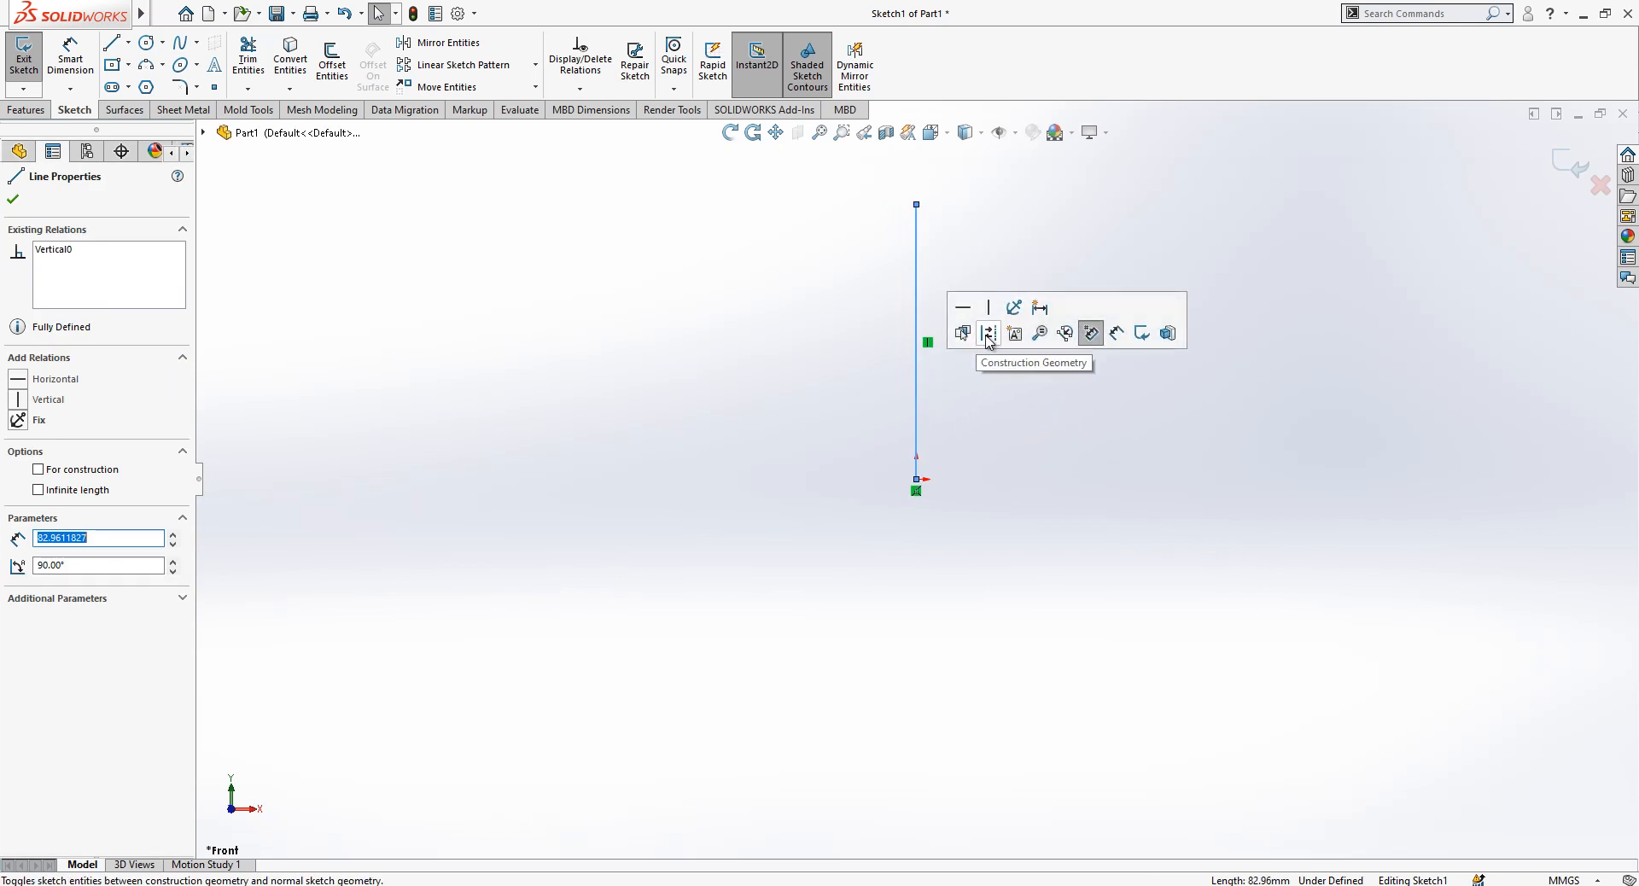
left_click(1091, 333)
left_click(809, 471)
- Dimension the vertical construction line's length to 165 mm
left_click(73, 62)
left_click(869, 424)
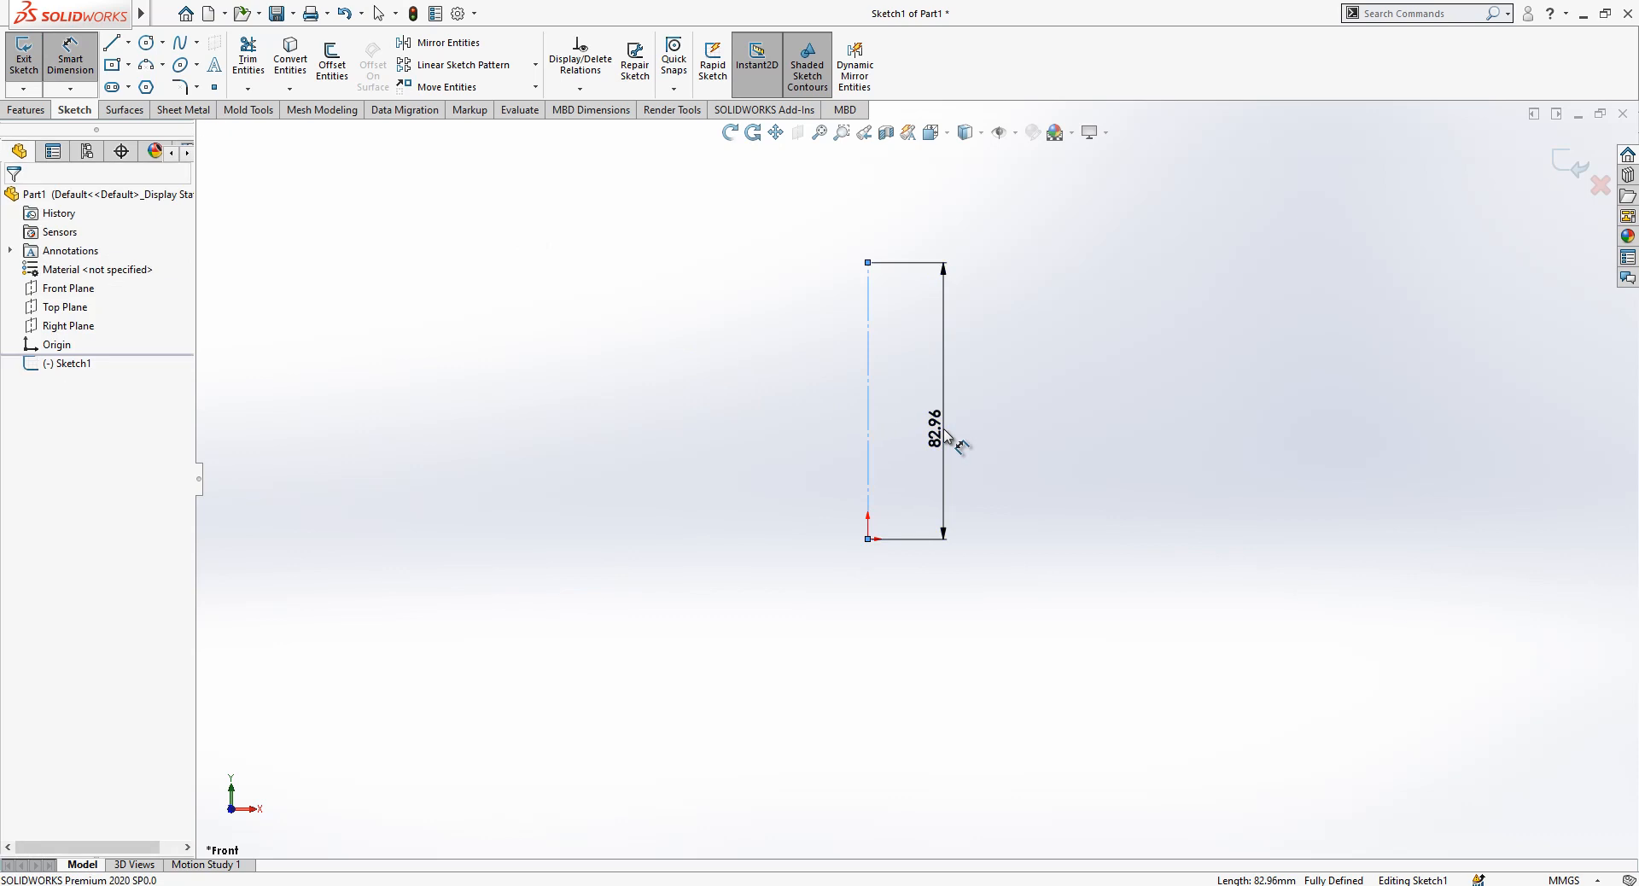
left_click(945, 429)
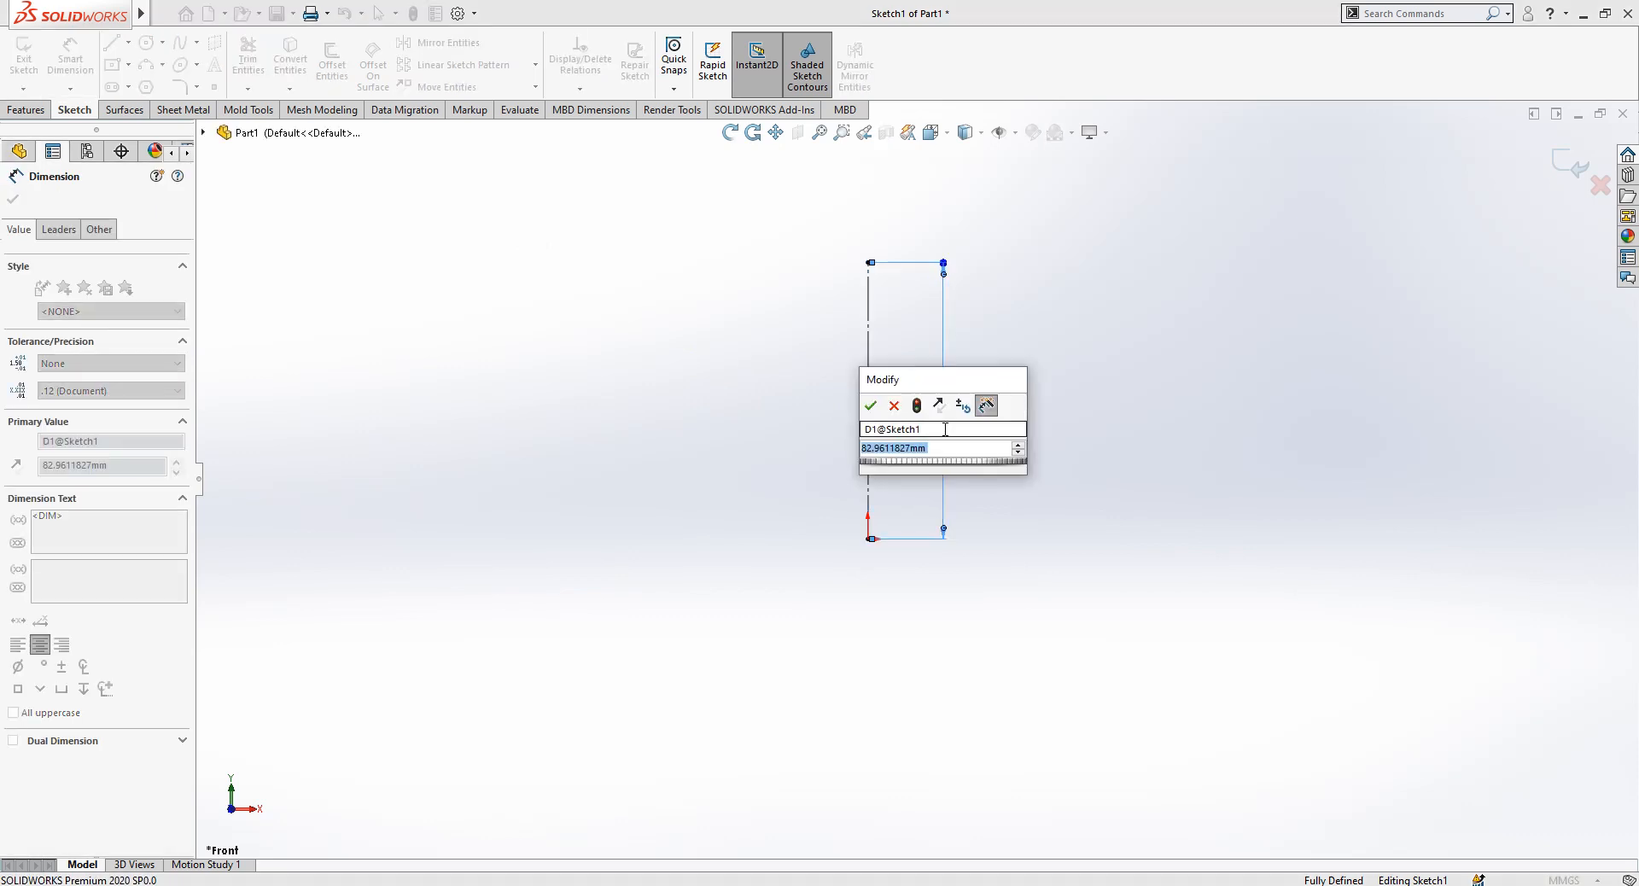
type("165")
key("Return")
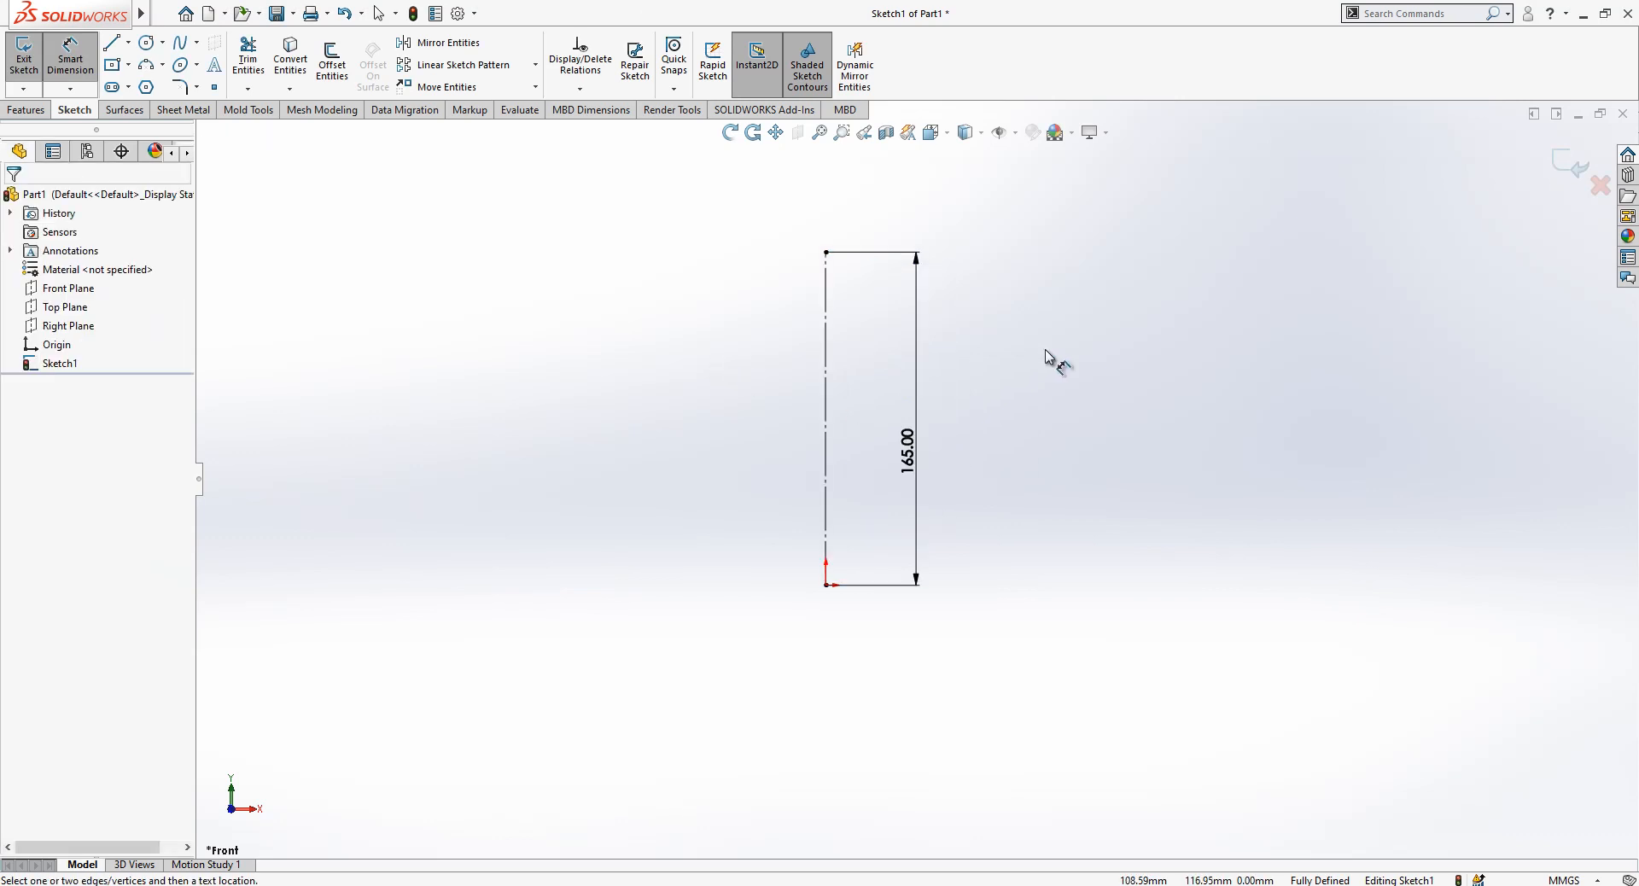
- Sketch a 3-point arc of about 210 mm radius left of the centerline, bulging outward, with its lower end level with the origin
left_click(146, 64)
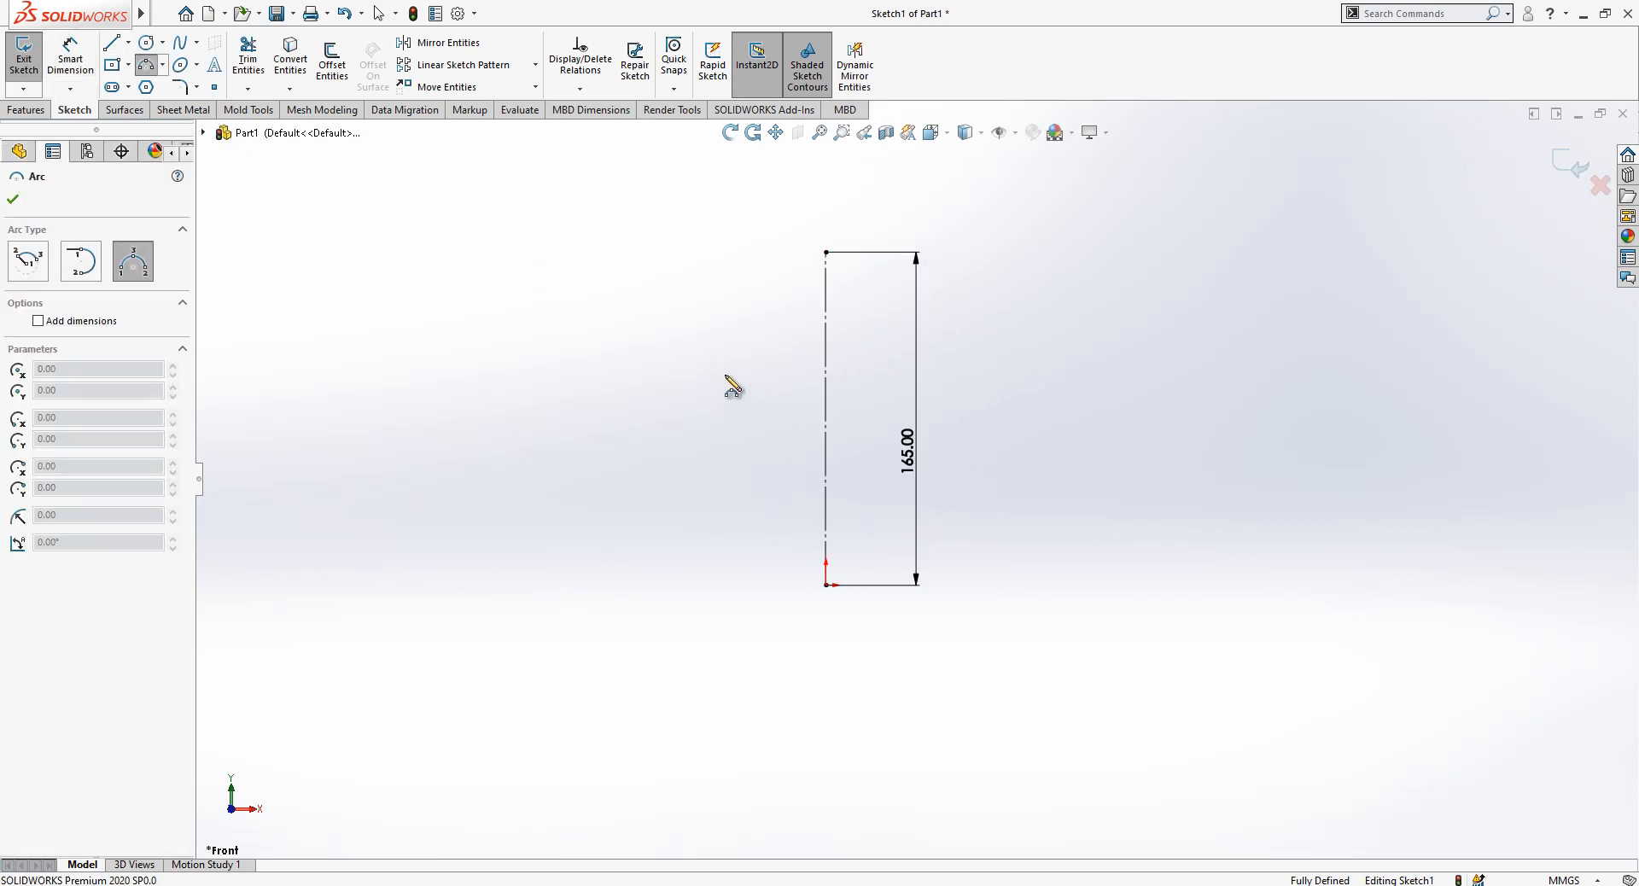
left_click(702, 361)
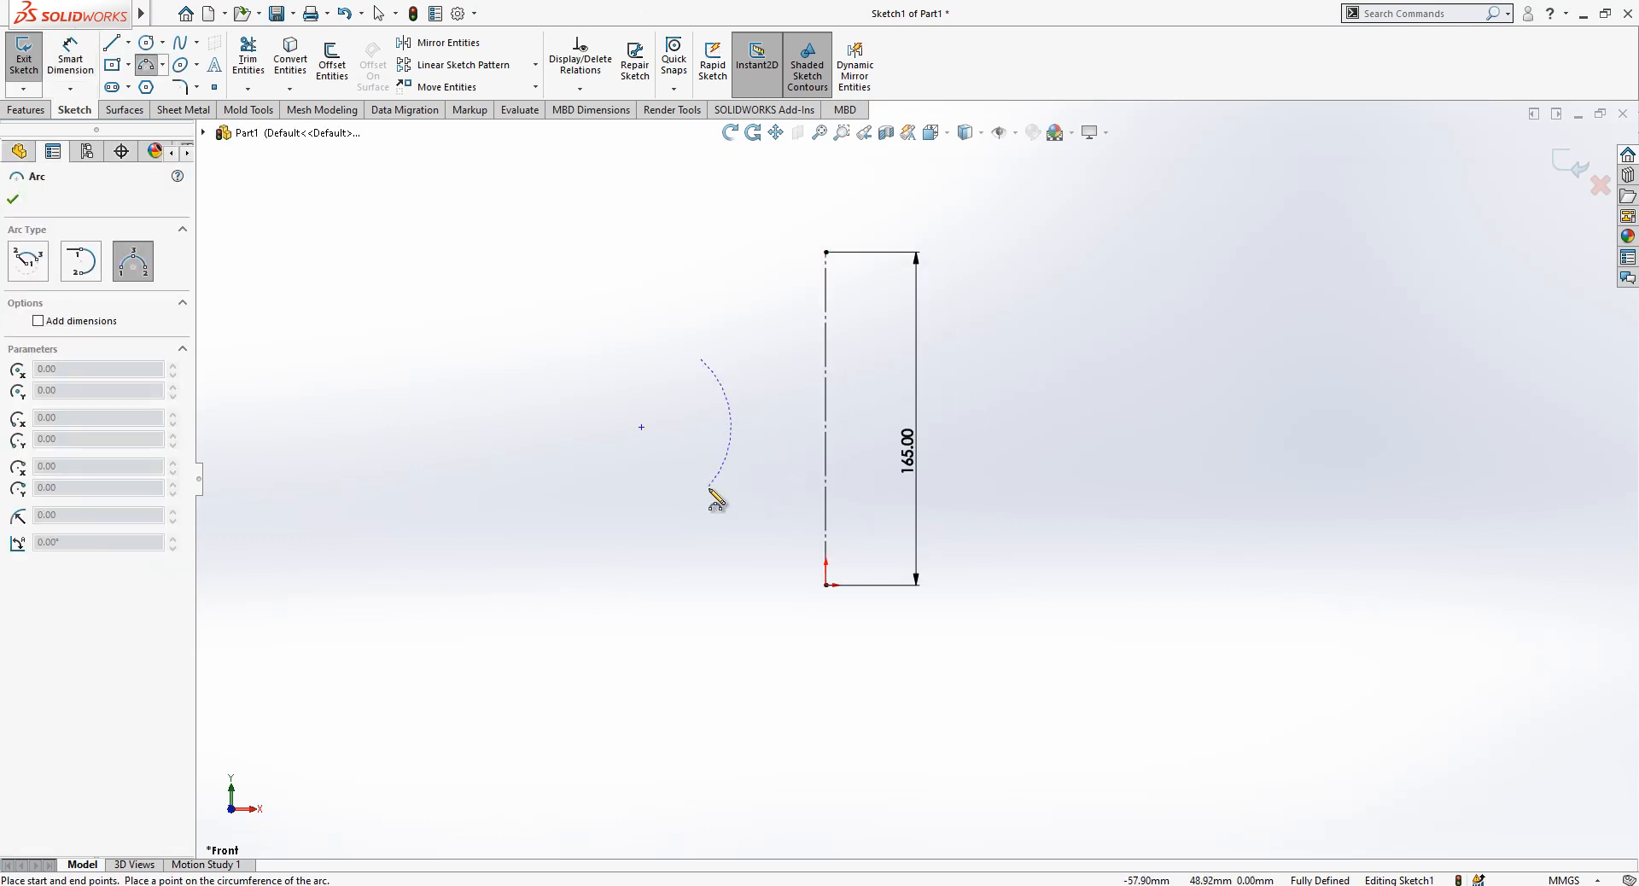
left_click(702, 585)
left_click(694, 560)
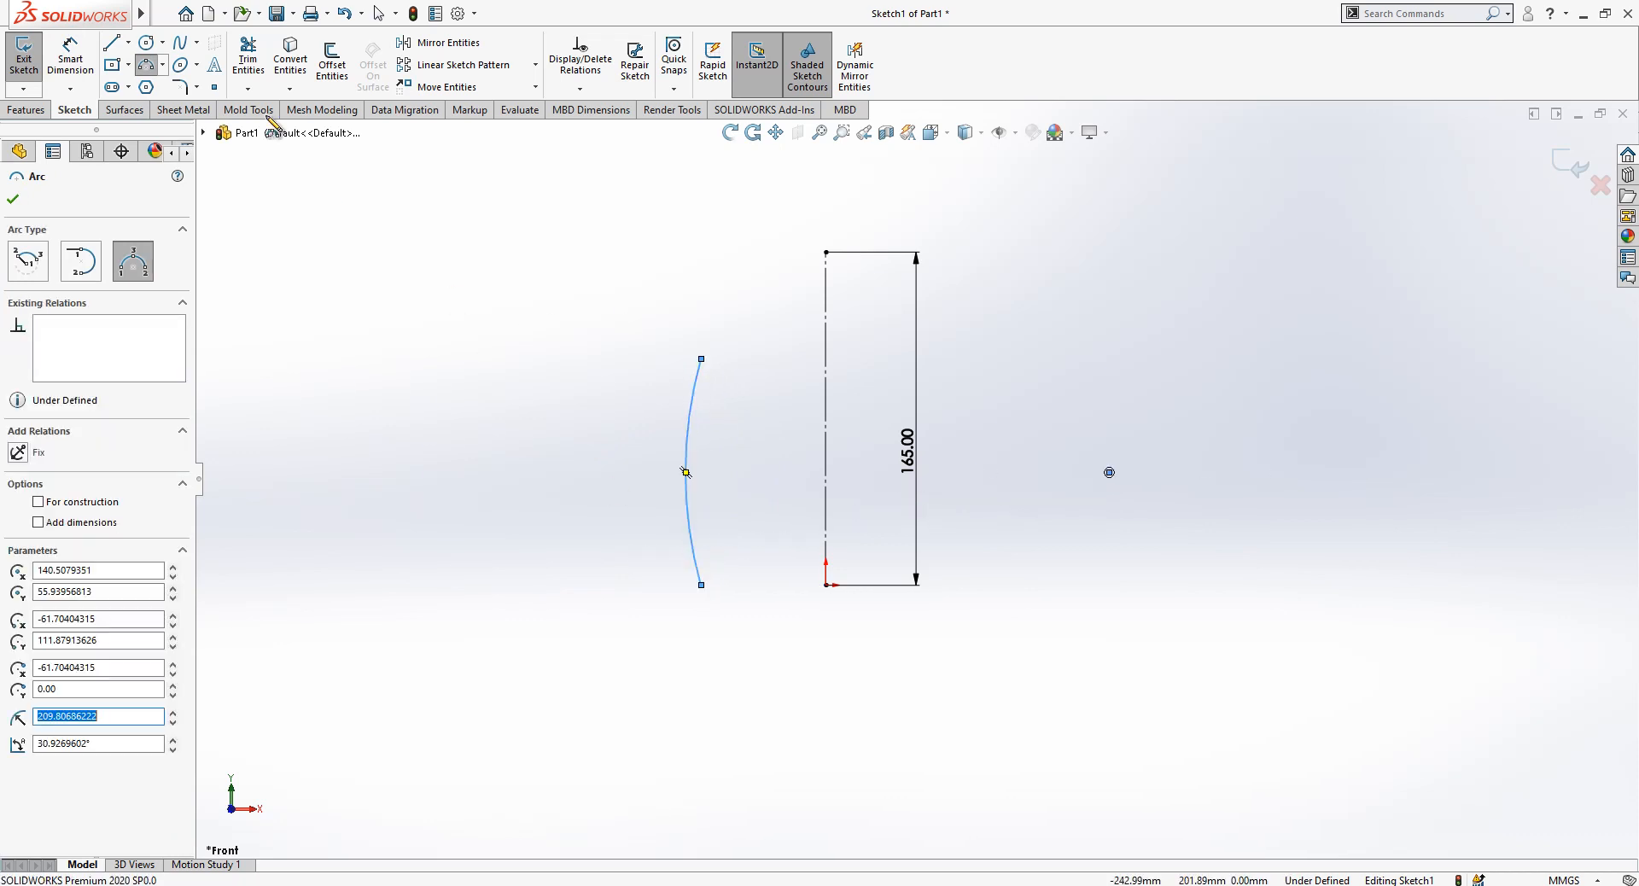
key("Escape")
- Draw a horizontal construction line from the arc's lower end to the origin
left_click(120, 53)
left_click(702, 584)
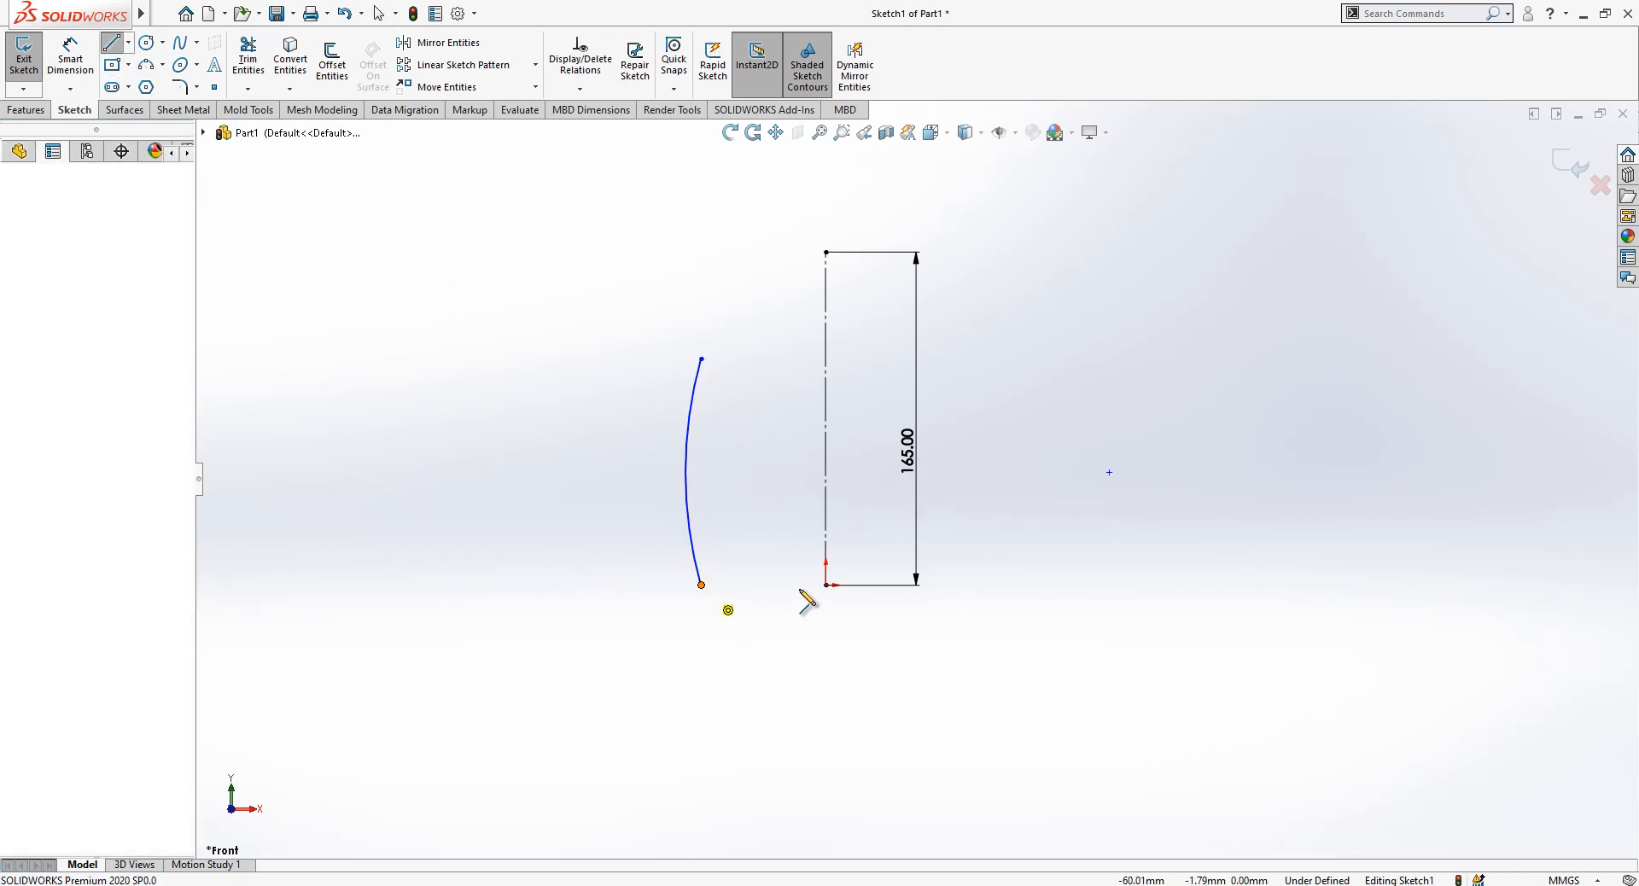
left_click(826, 585)
key("Escape")
left_click(807, 585)
left_click(973, 535)
- Draw a slanted construction line about 40 mm long downward from the arc's lower end toward the centerline
key("l")
left_click(702, 585)
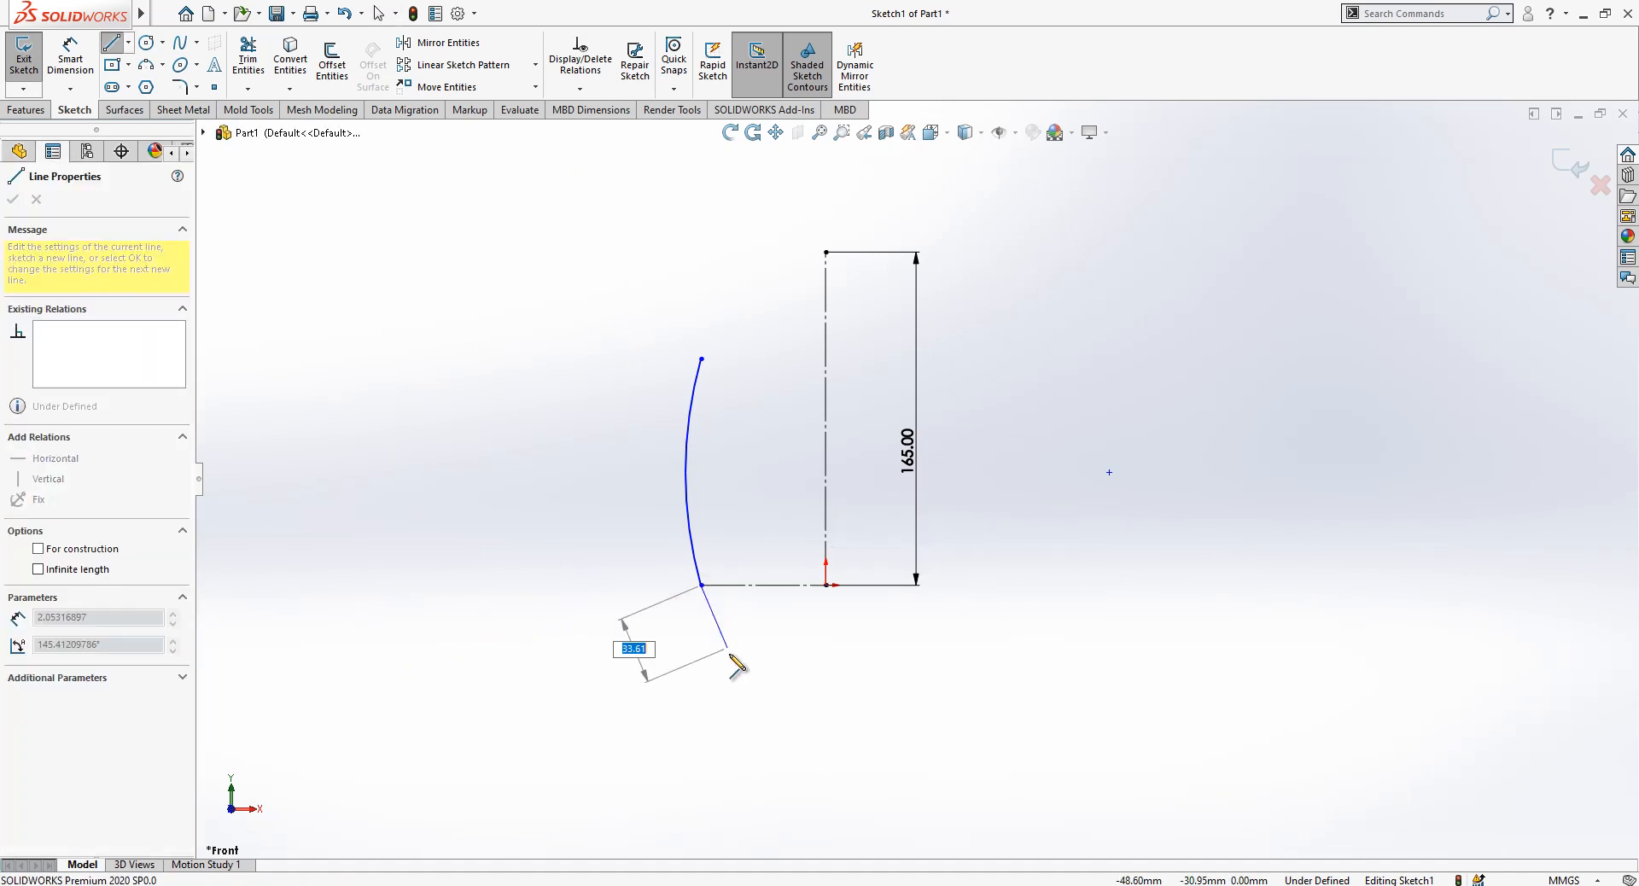
left_click(731, 660)
key("Escape")
left_click(723, 642)
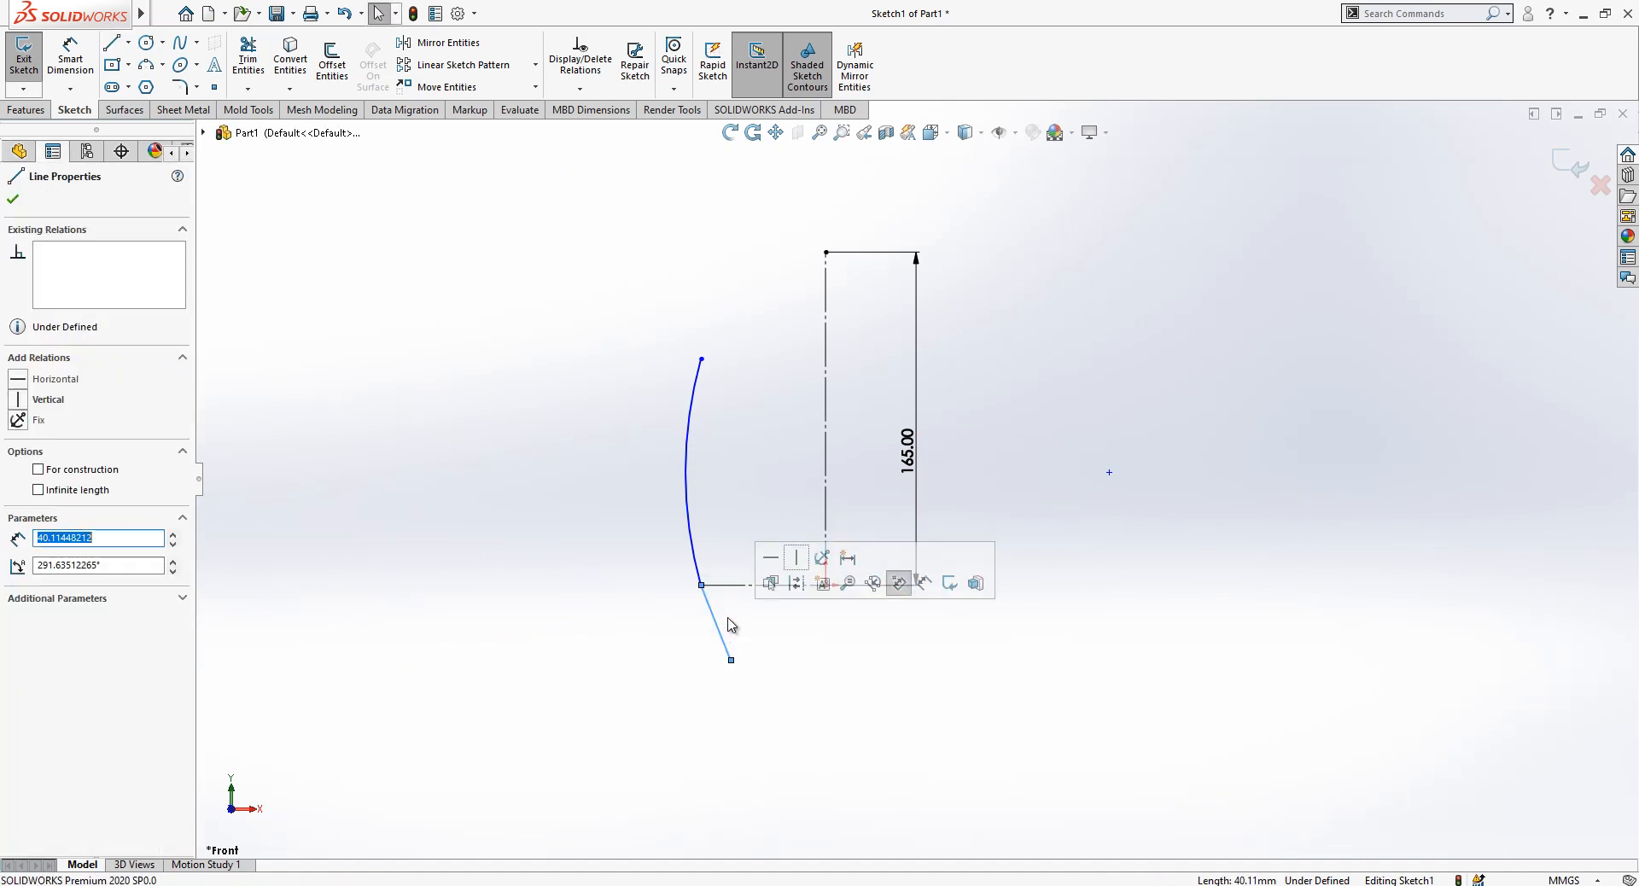
left_click(794, 583)
- Make the slanted construction line tangent to the arc
left_click(718, 632)
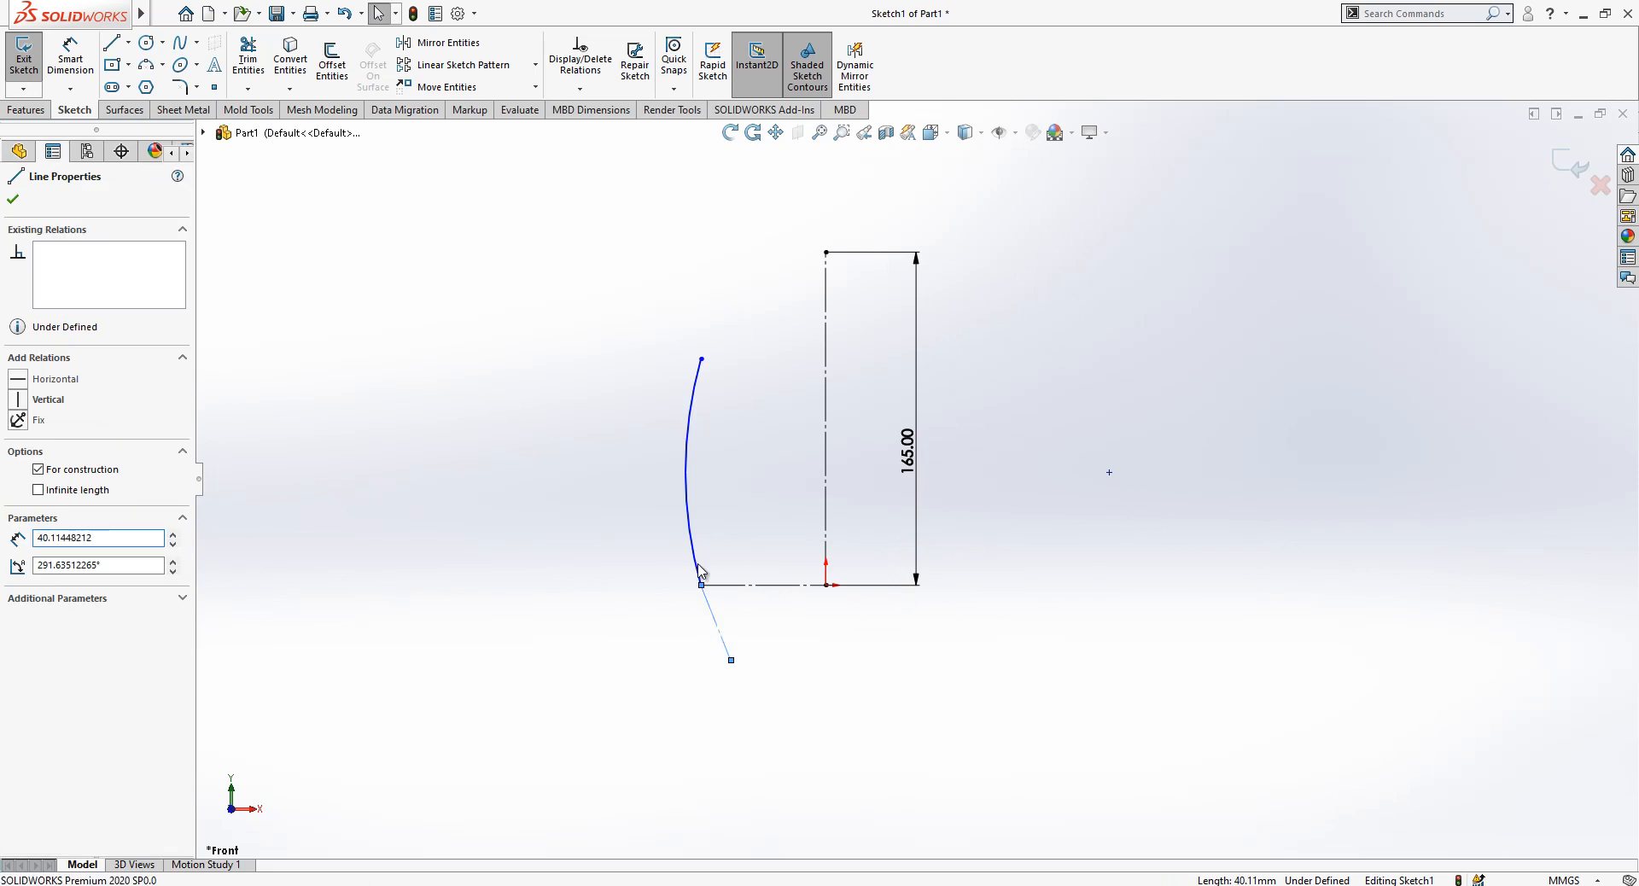
left_click(697, 569, "ctrl")
left_click(51, 475)
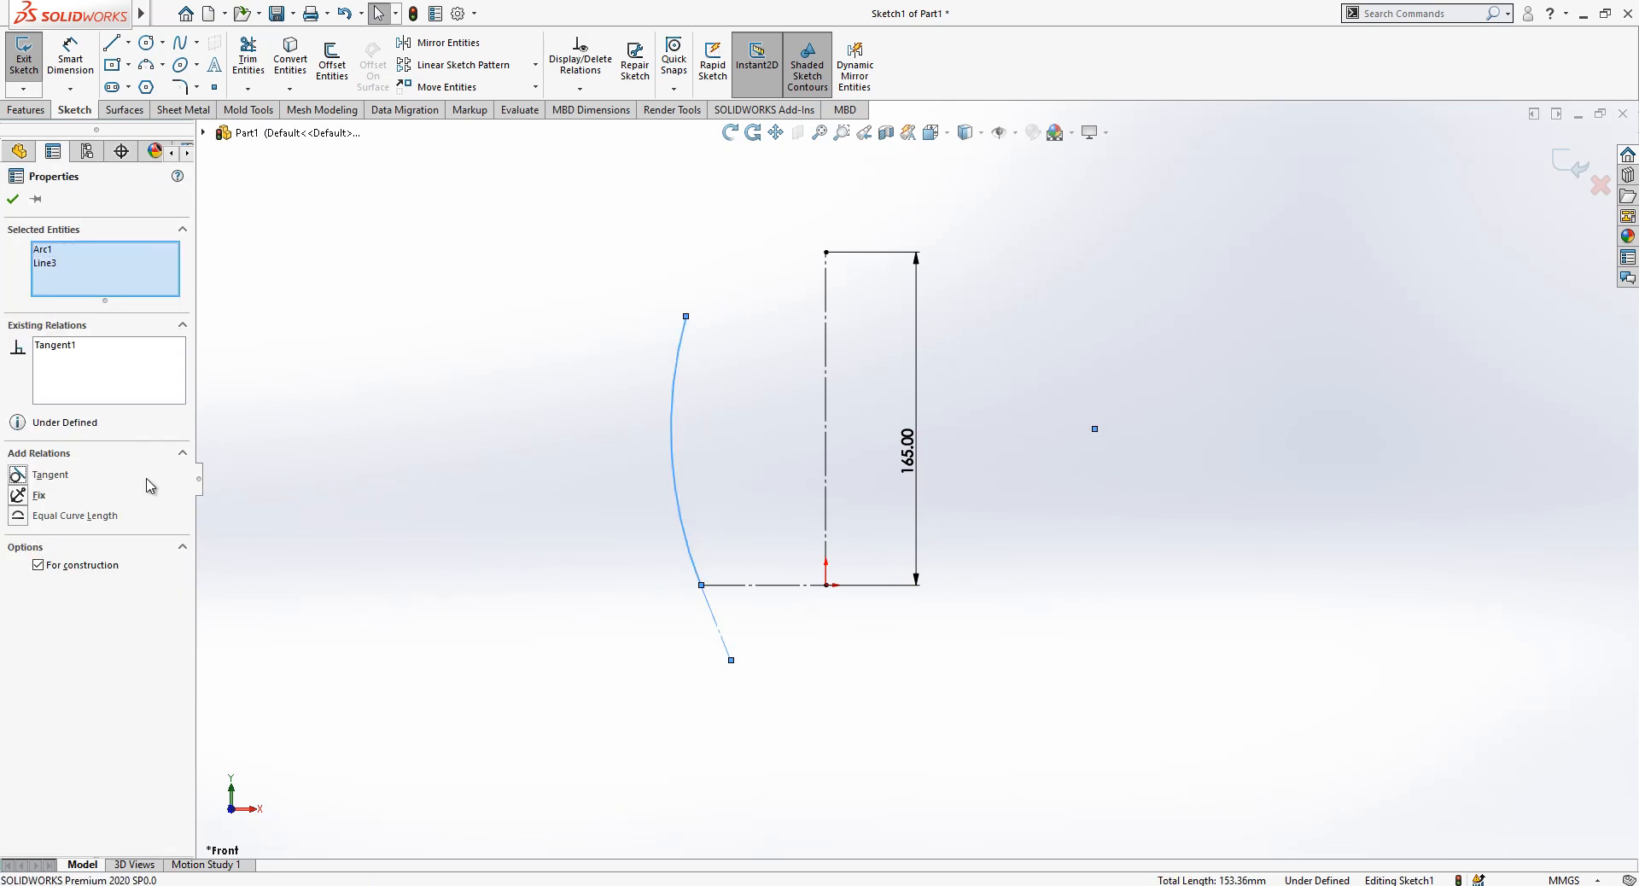
left_click(388, 506)
- Dimension the angle between the slanted construction line and the vertical centerline to 35 degrees
left_click(63, 76)
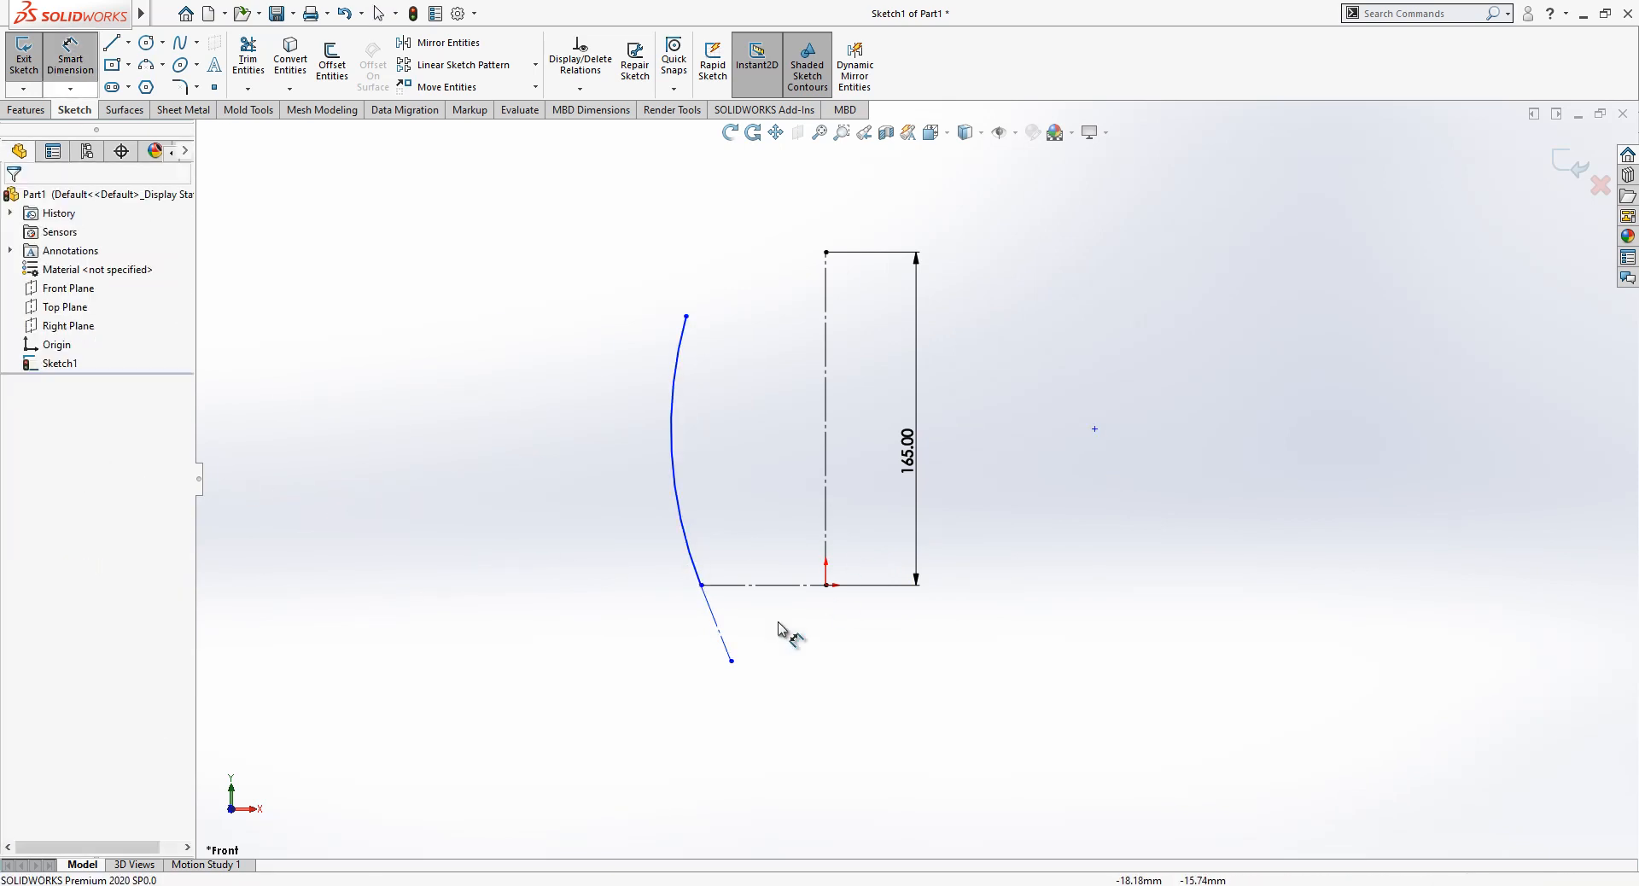
left_click(722, 630)
left_click(827, 546)
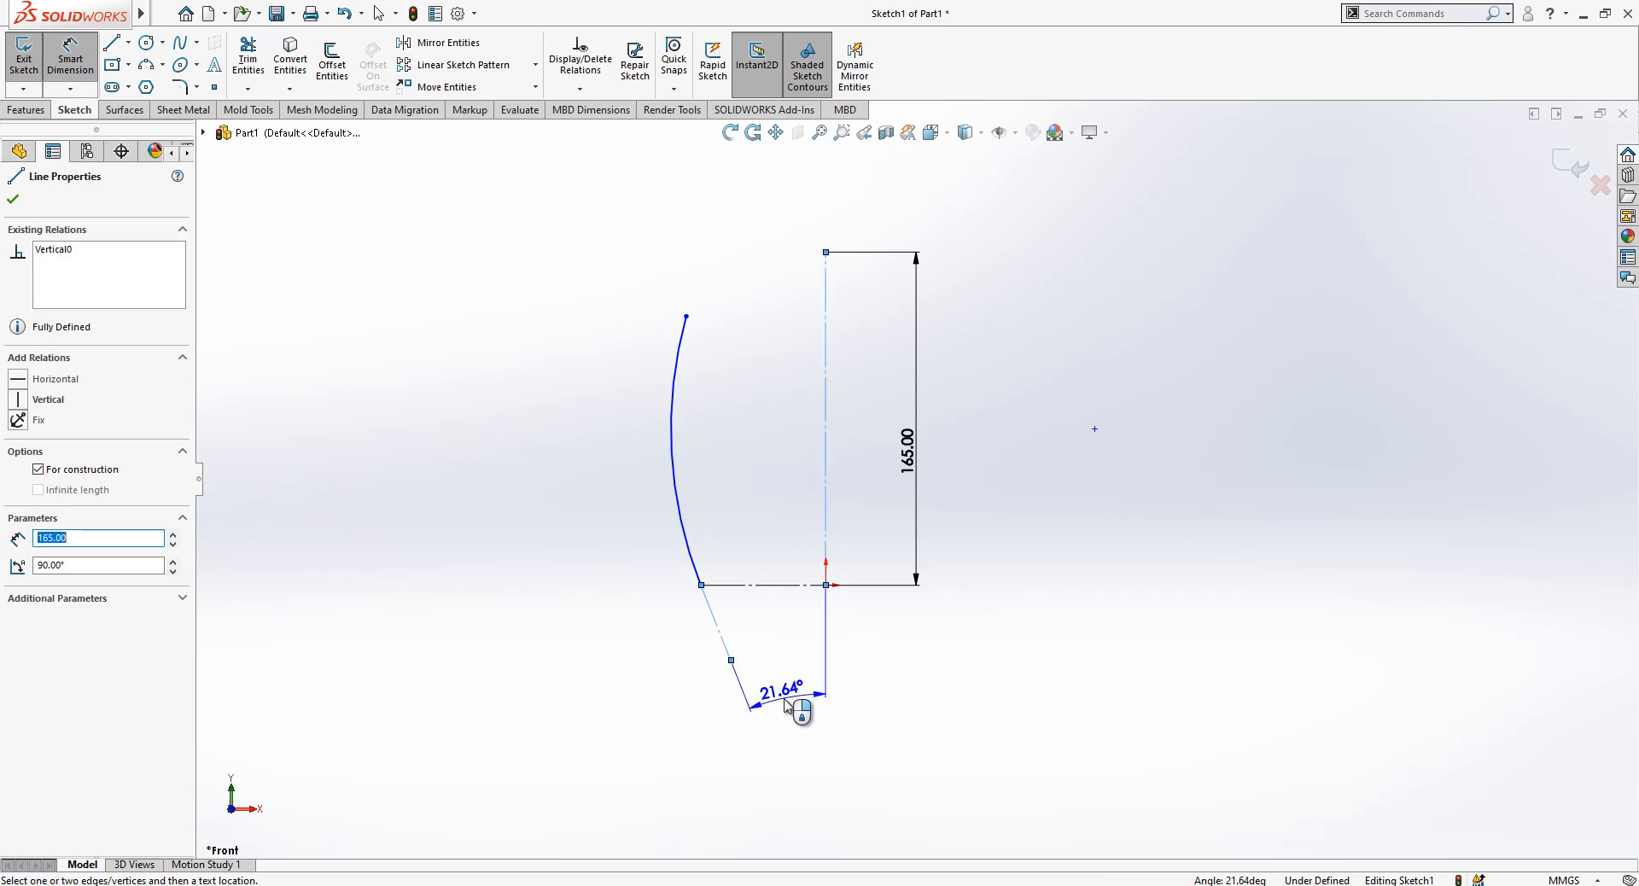
left_click(789, 699)
type("35")
key("Return")
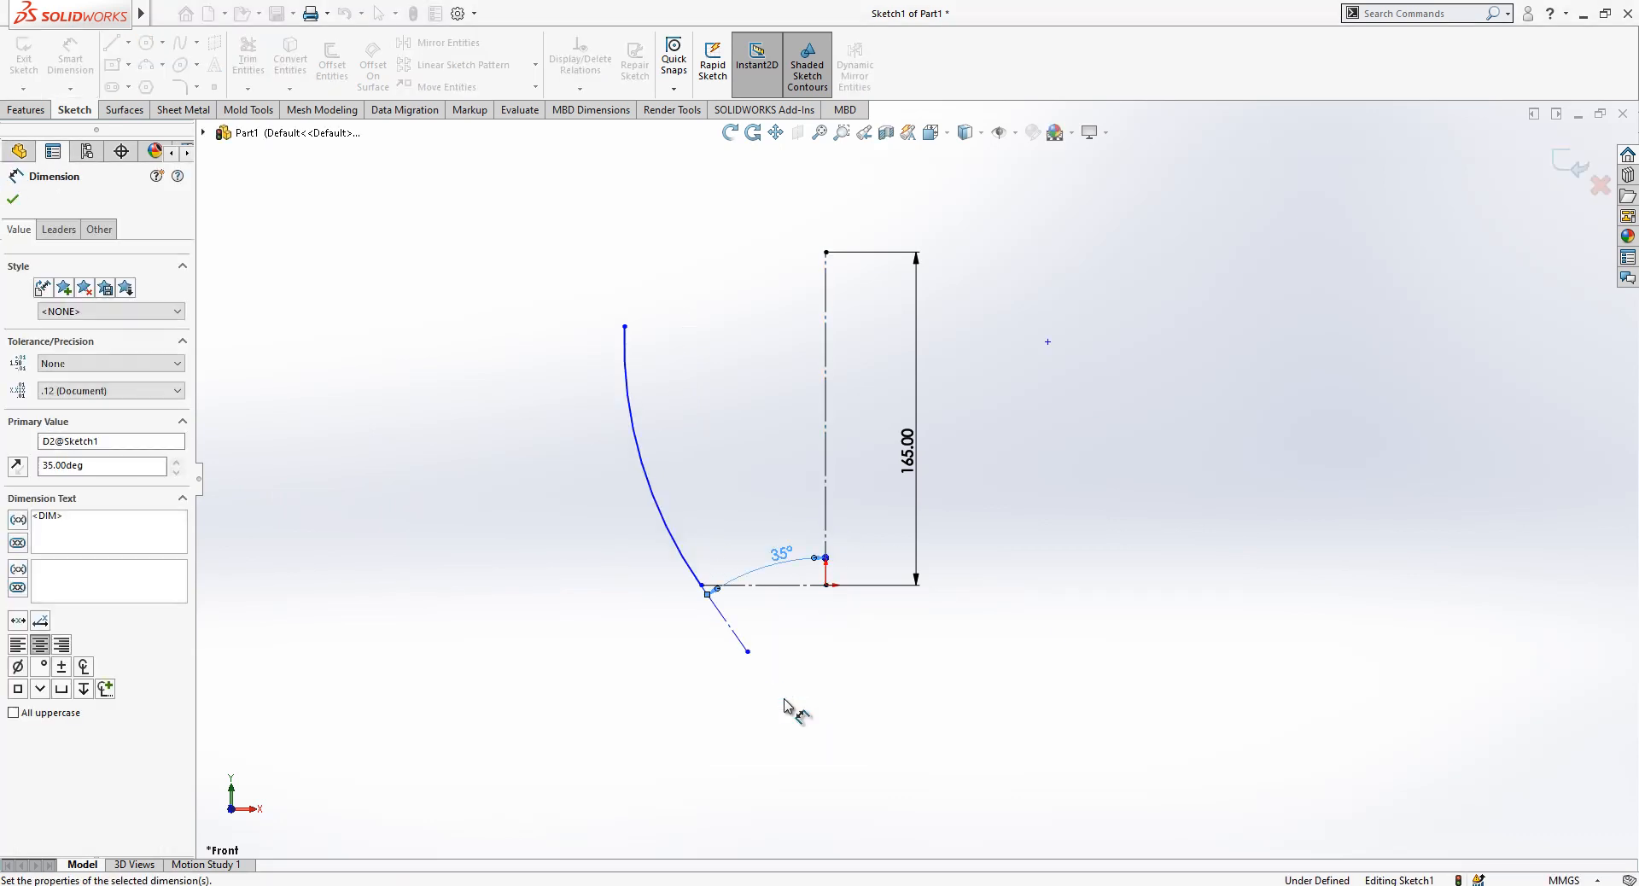
- Dimension the arc's lower end across the centerline as a 70 mm diameter
left_click(825, 536)
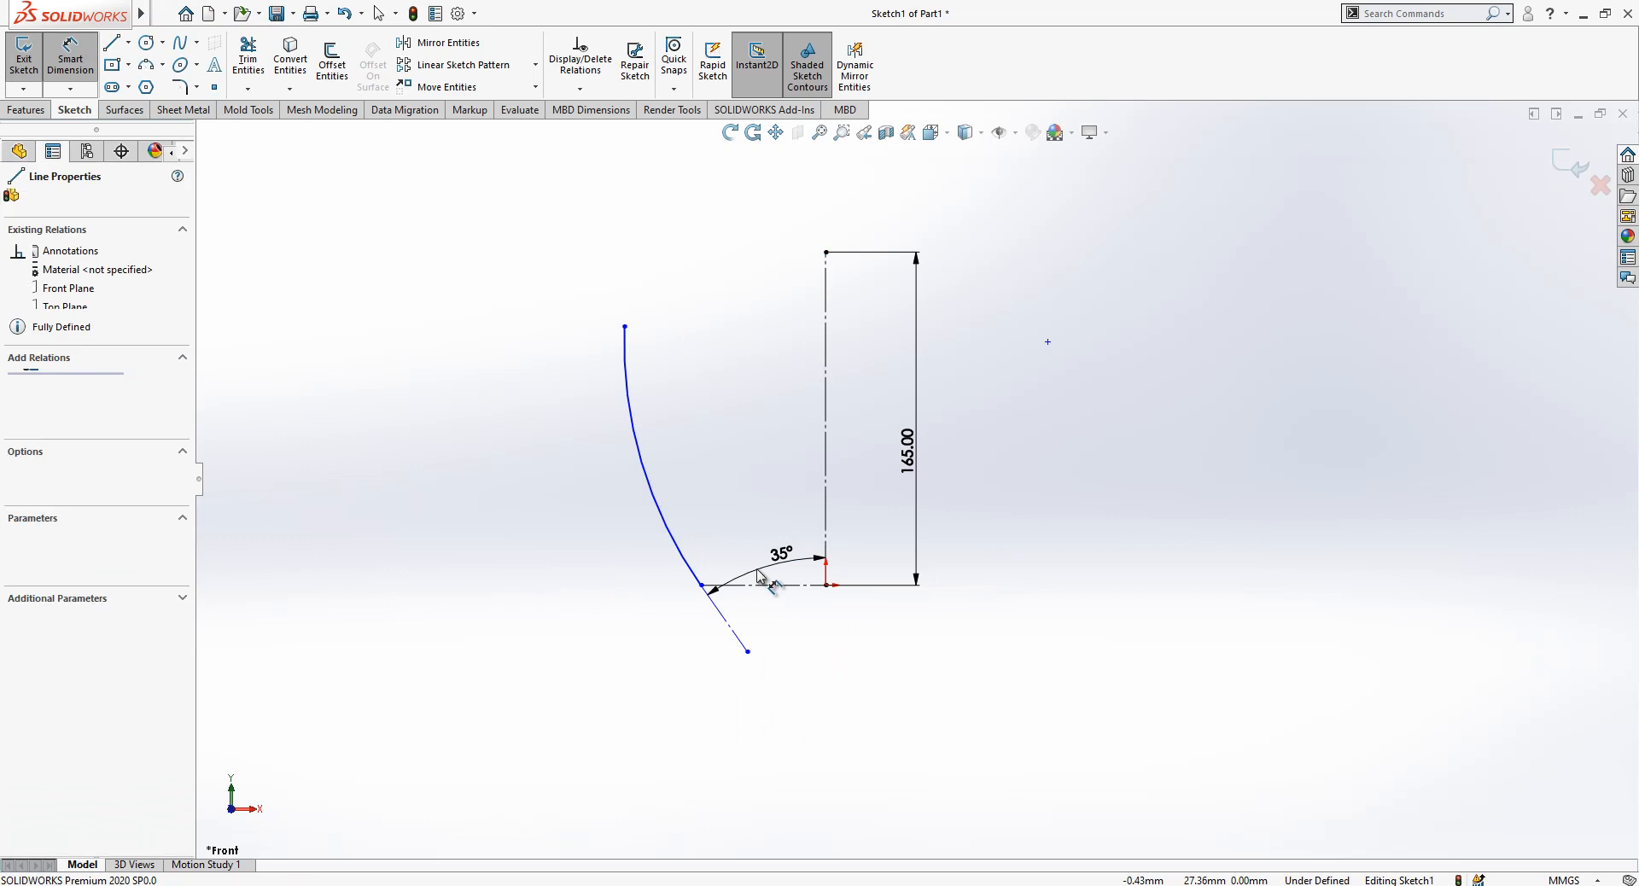
left_click(701, 585)
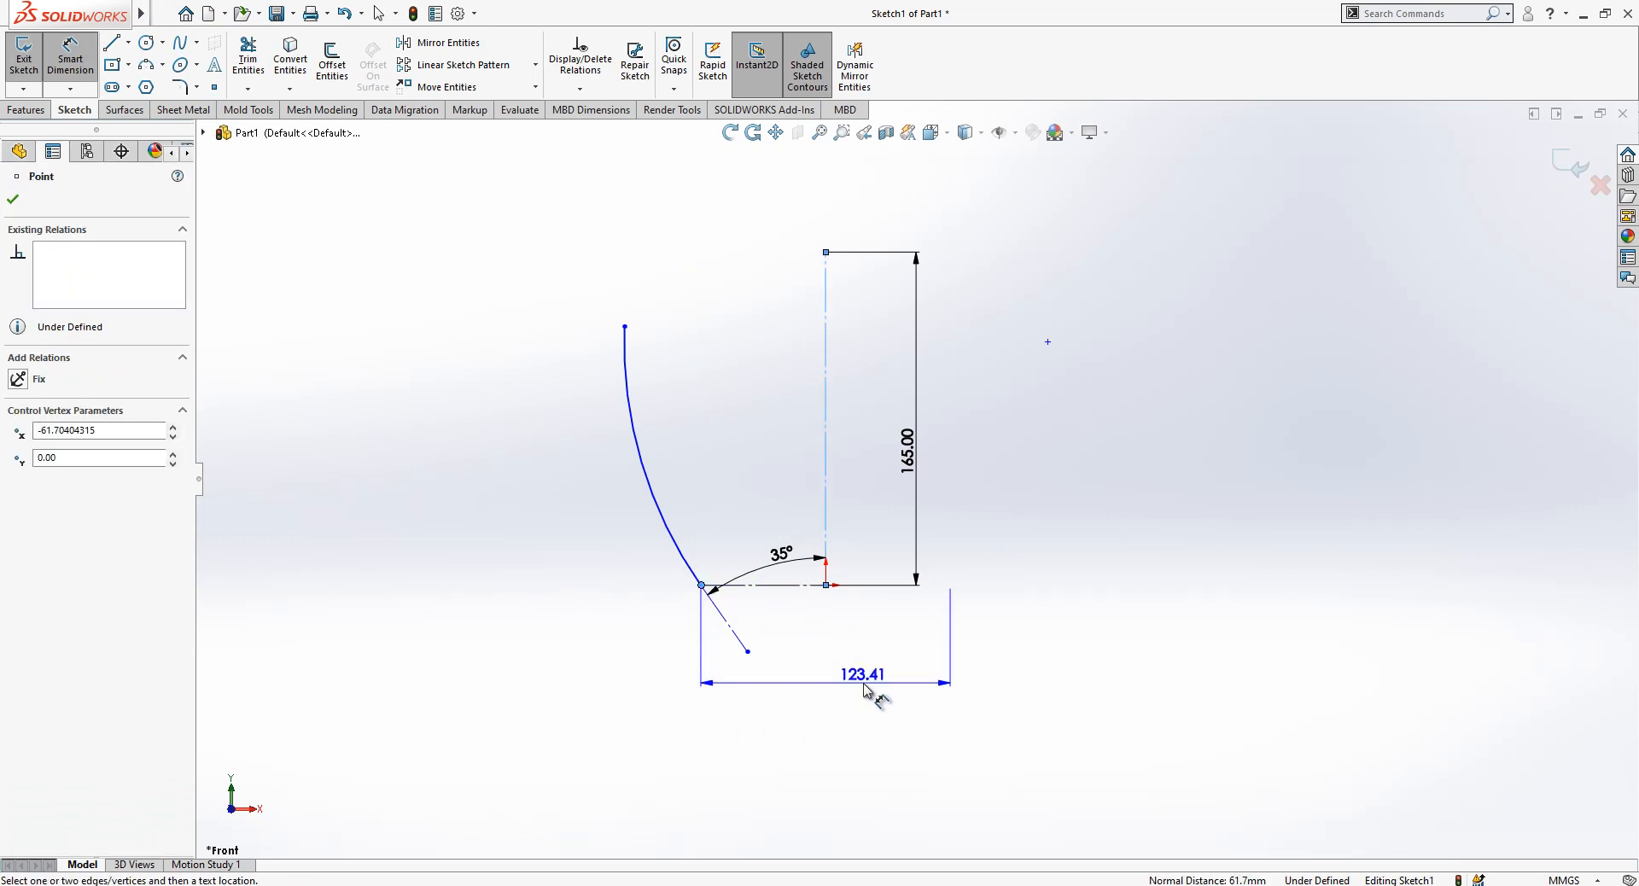
left_click(864, 690)
type("70")
key("Return")
left_click(711, 362)
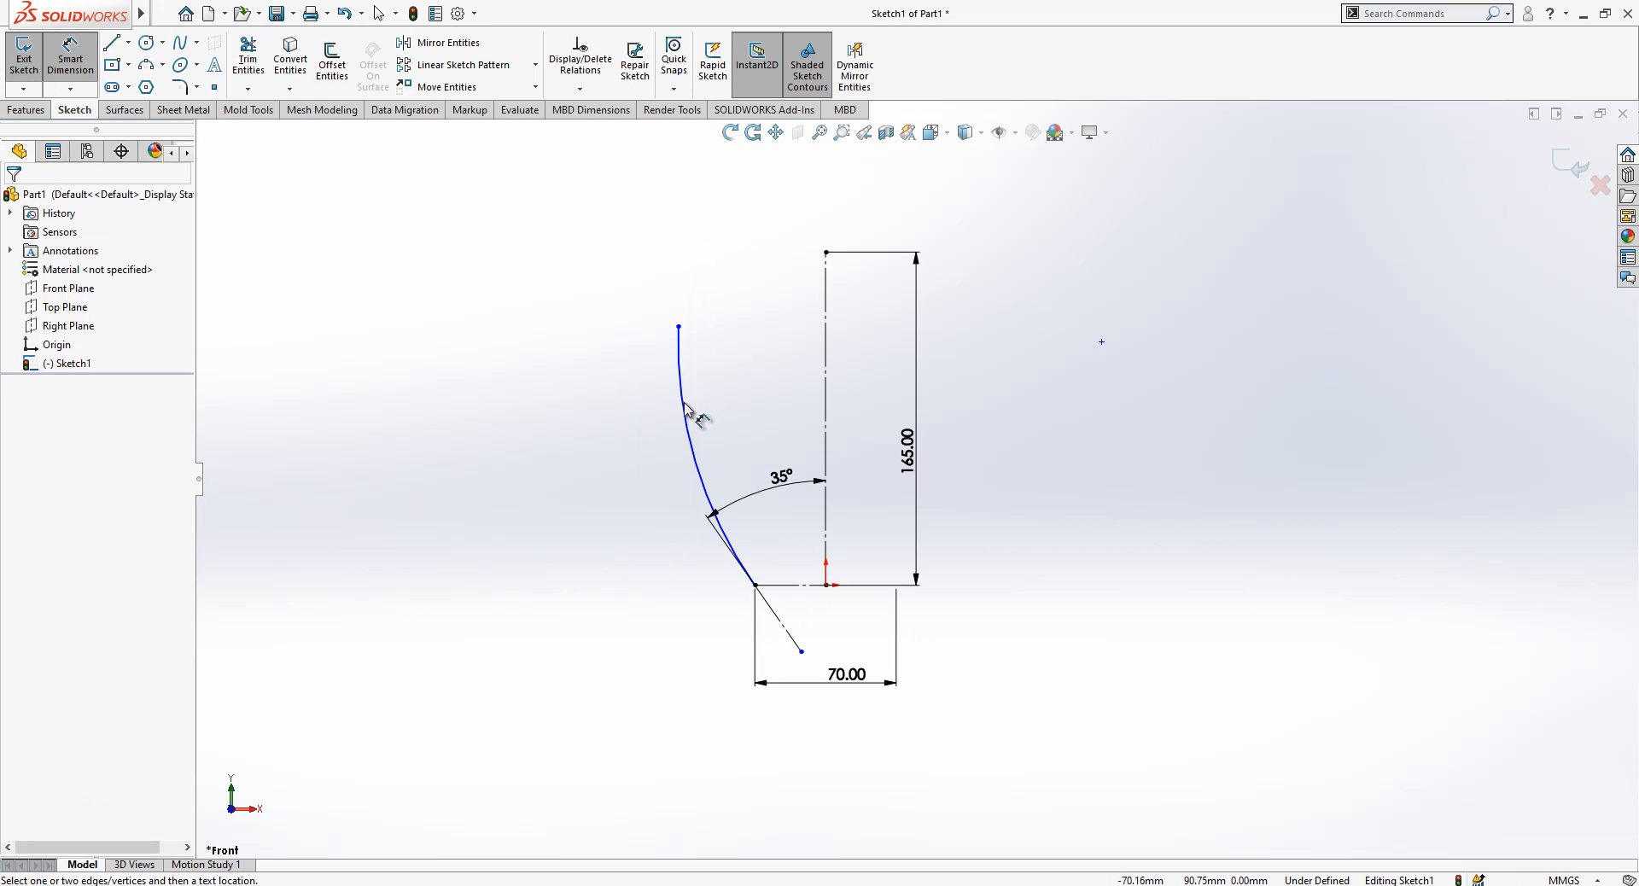
- Dimension the arc's widest point across the centerline as a 100 mm diameter
left_click(688, 410)
left_click(826, 409)
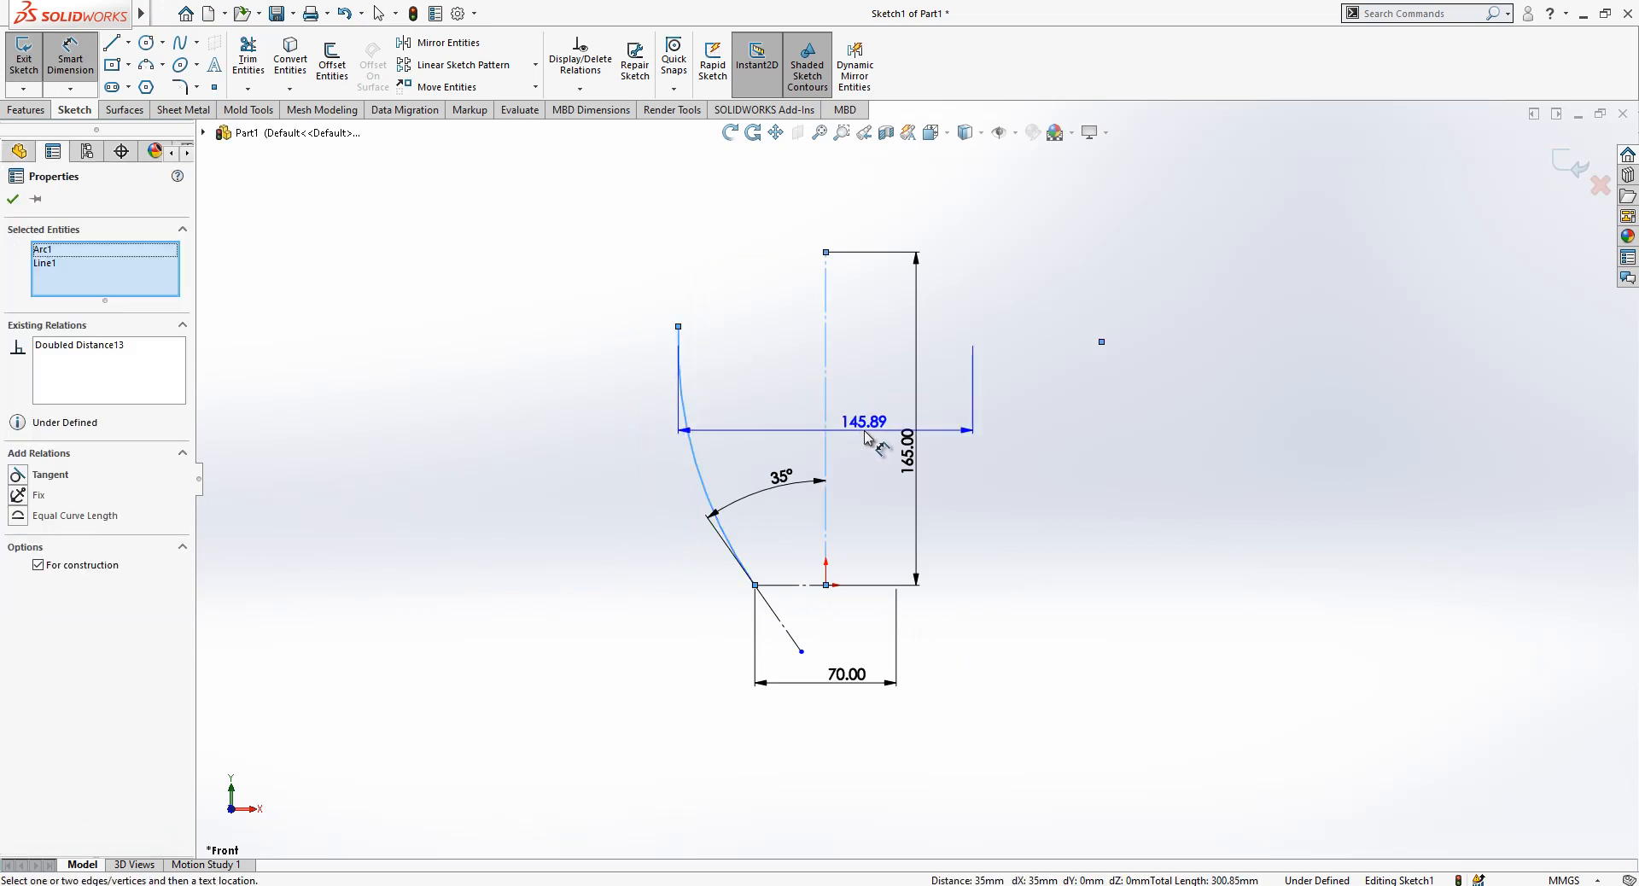
left_click(864, 431)
type("100")
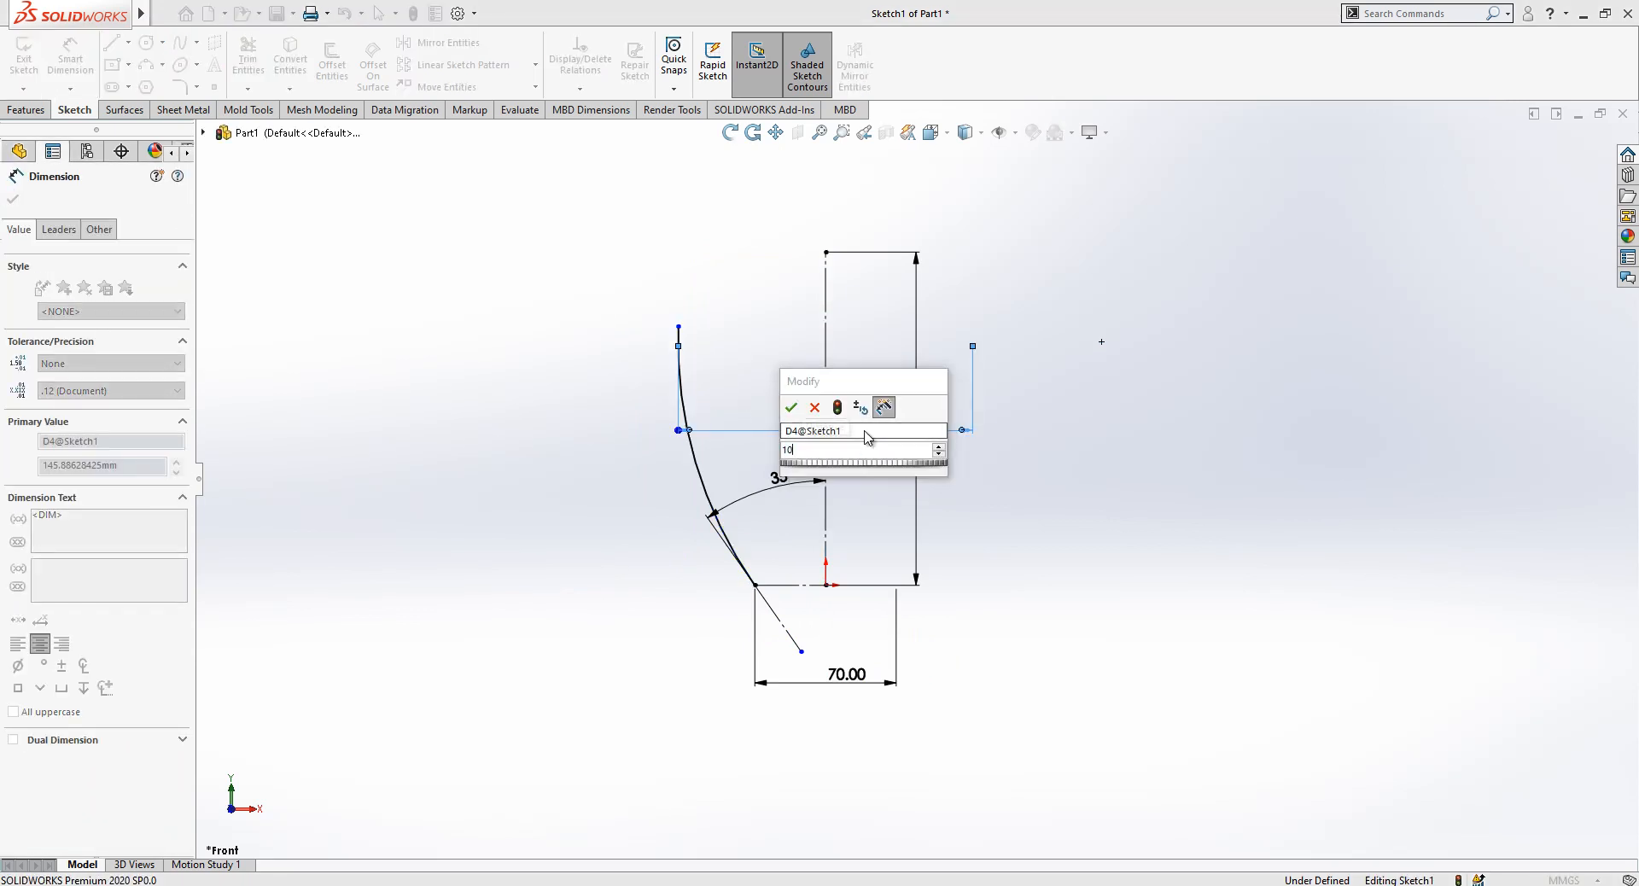
key("Return")
- Move the arc's upper endpoint inward to about X -36 mm, Y 94 mm
scroll(845, 467, "down", 2)
key("Escape")
left_click_drag(704, 481, 741, 388)
left_click(620, 380)
left_click(686, 349)
scroll(951, 229, "down", 1)
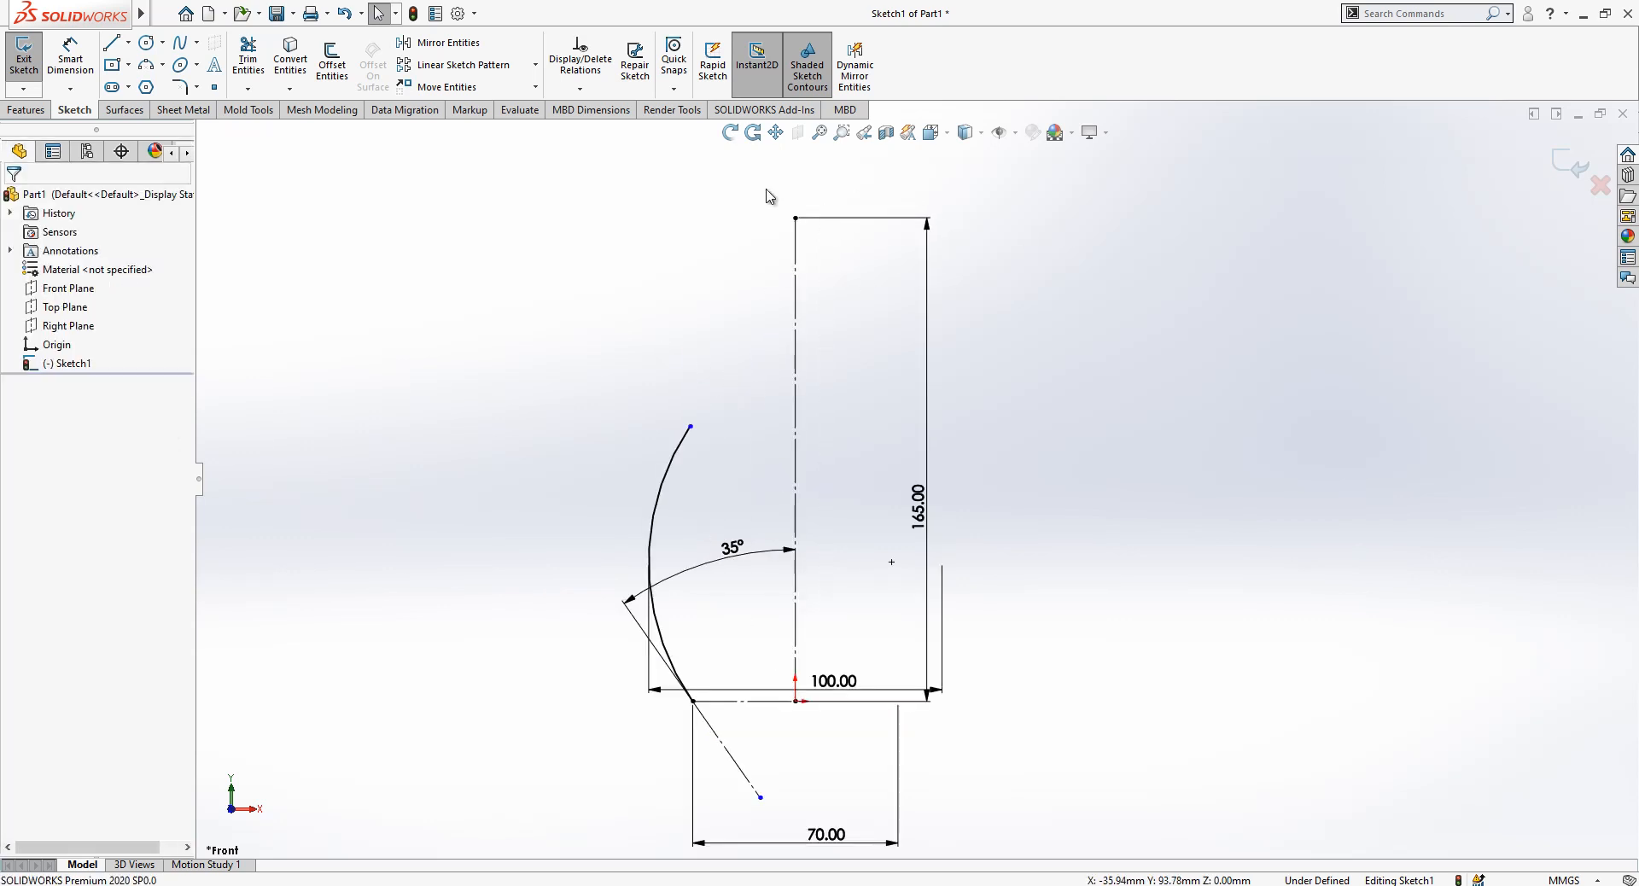
- Draw a horizontal construction line about 18 mm long leftward from the centerline's upper end
key("l")
left_click(796, 218)
left_click(744, 218)
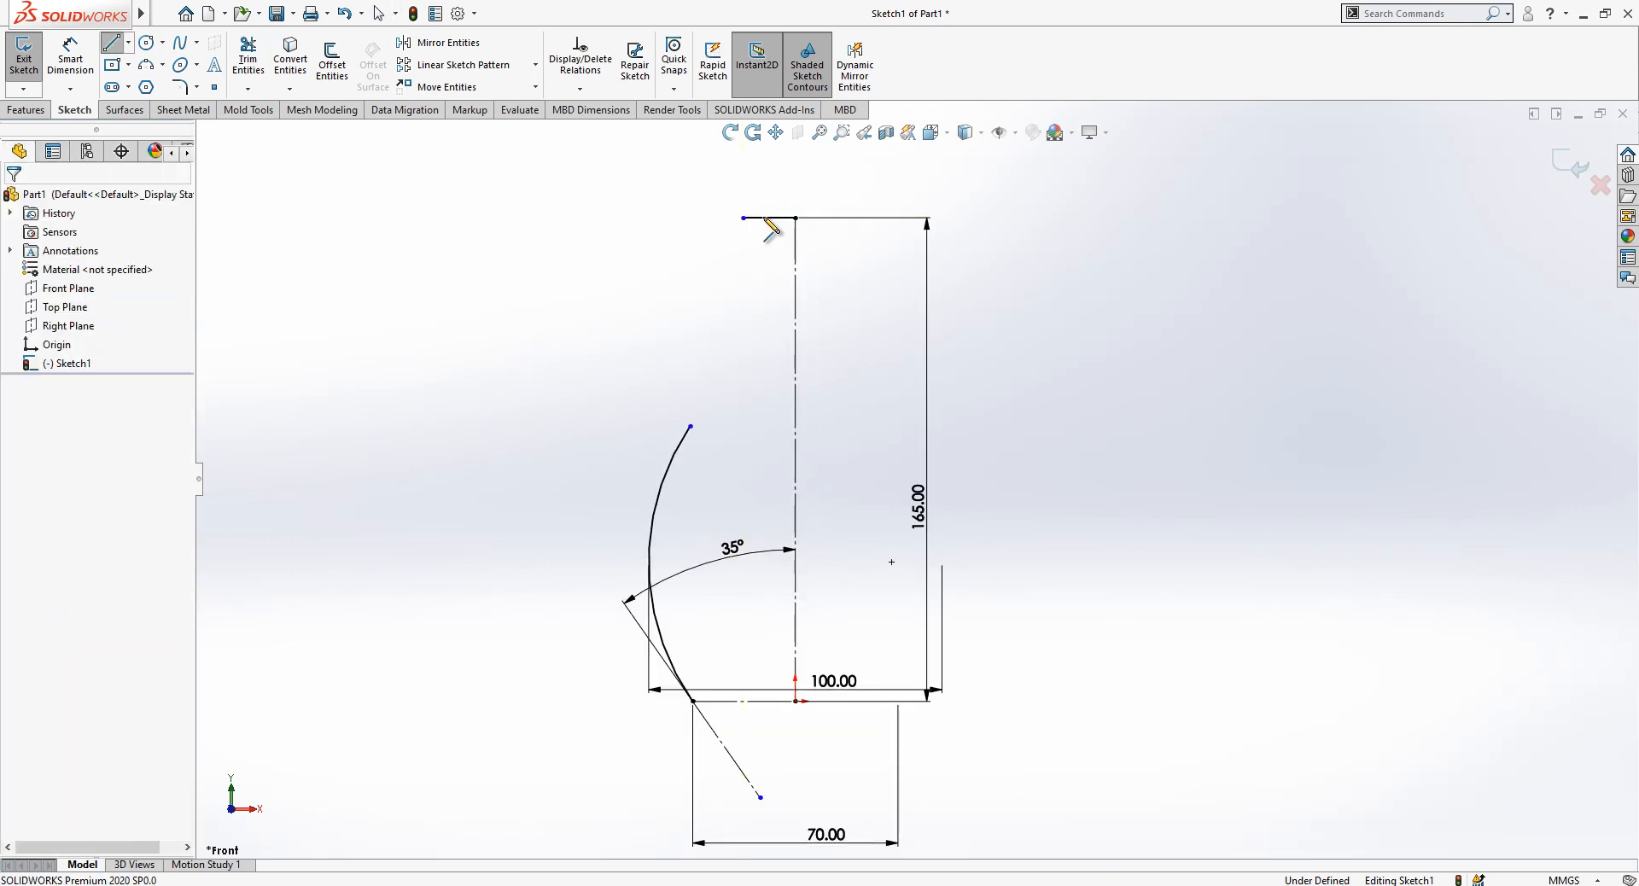
key("Escape")
left_click(771, 219)
left_click(732, 178)
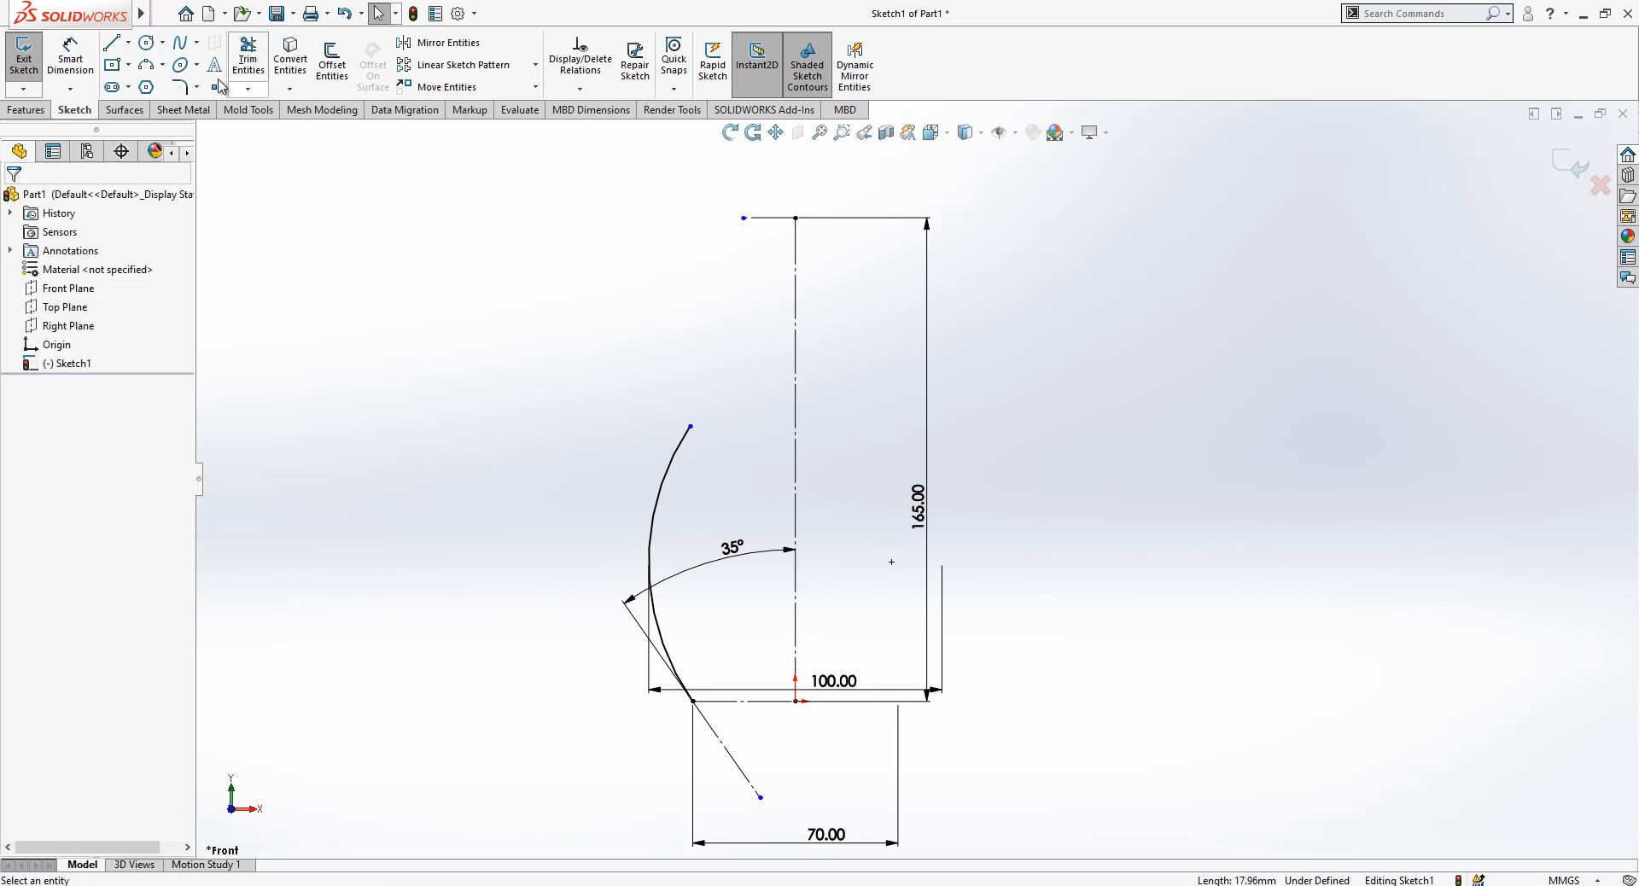
- Draw a two-point spline from the top construction line's outer end to the arc's upper end and bend it inward with its handle
left_click(744, 219)
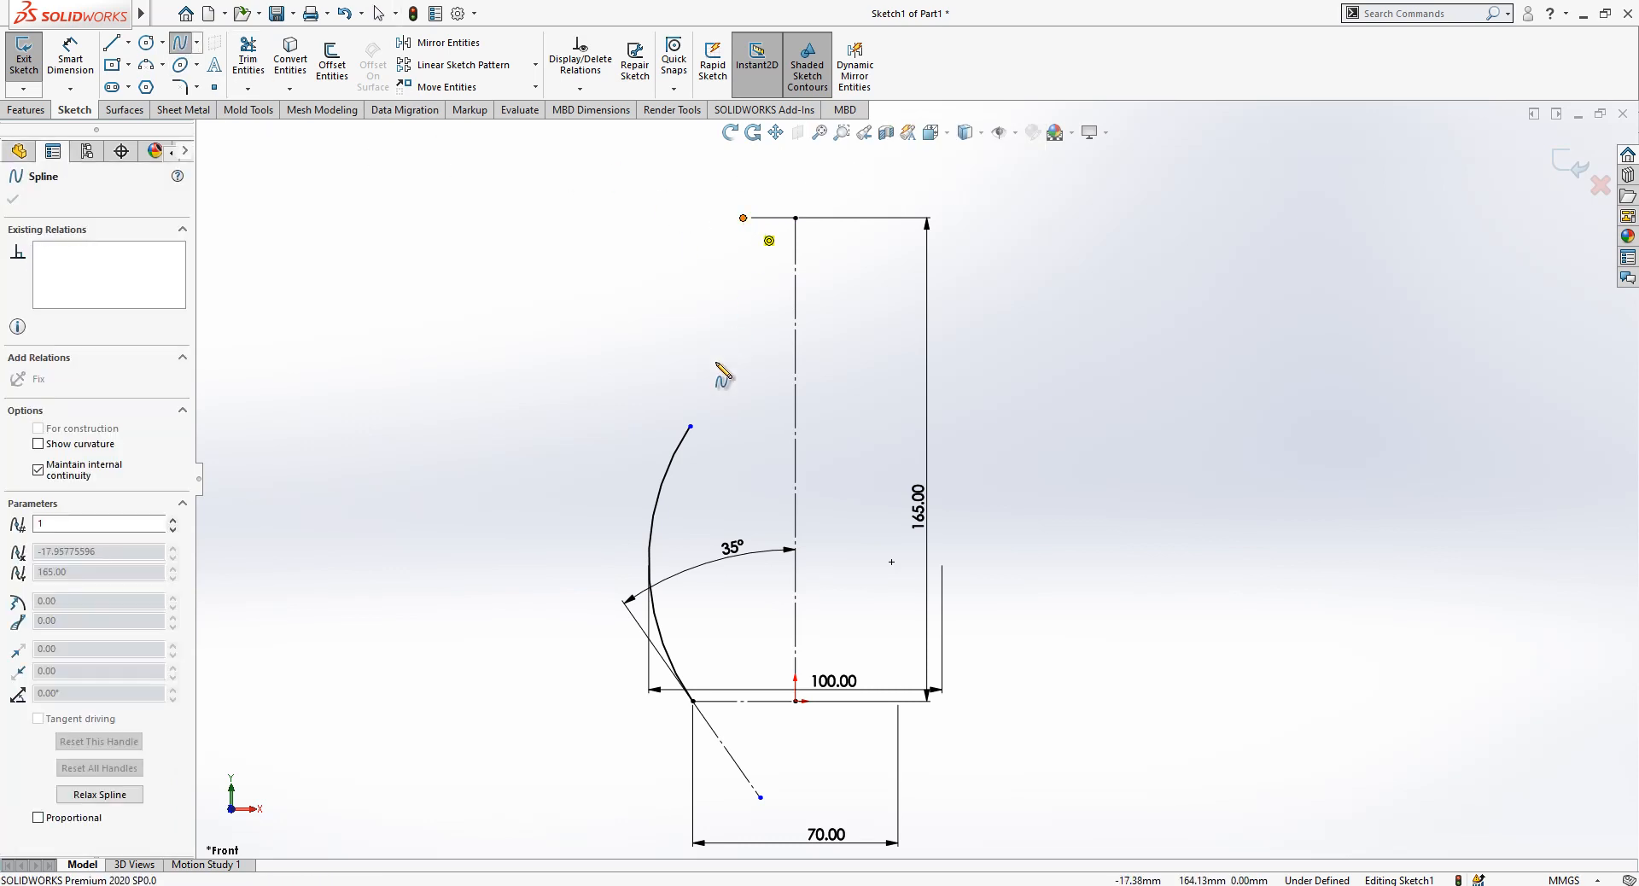
left_click(691, 426)
right_click(674, 323)
left_click(676, 324)
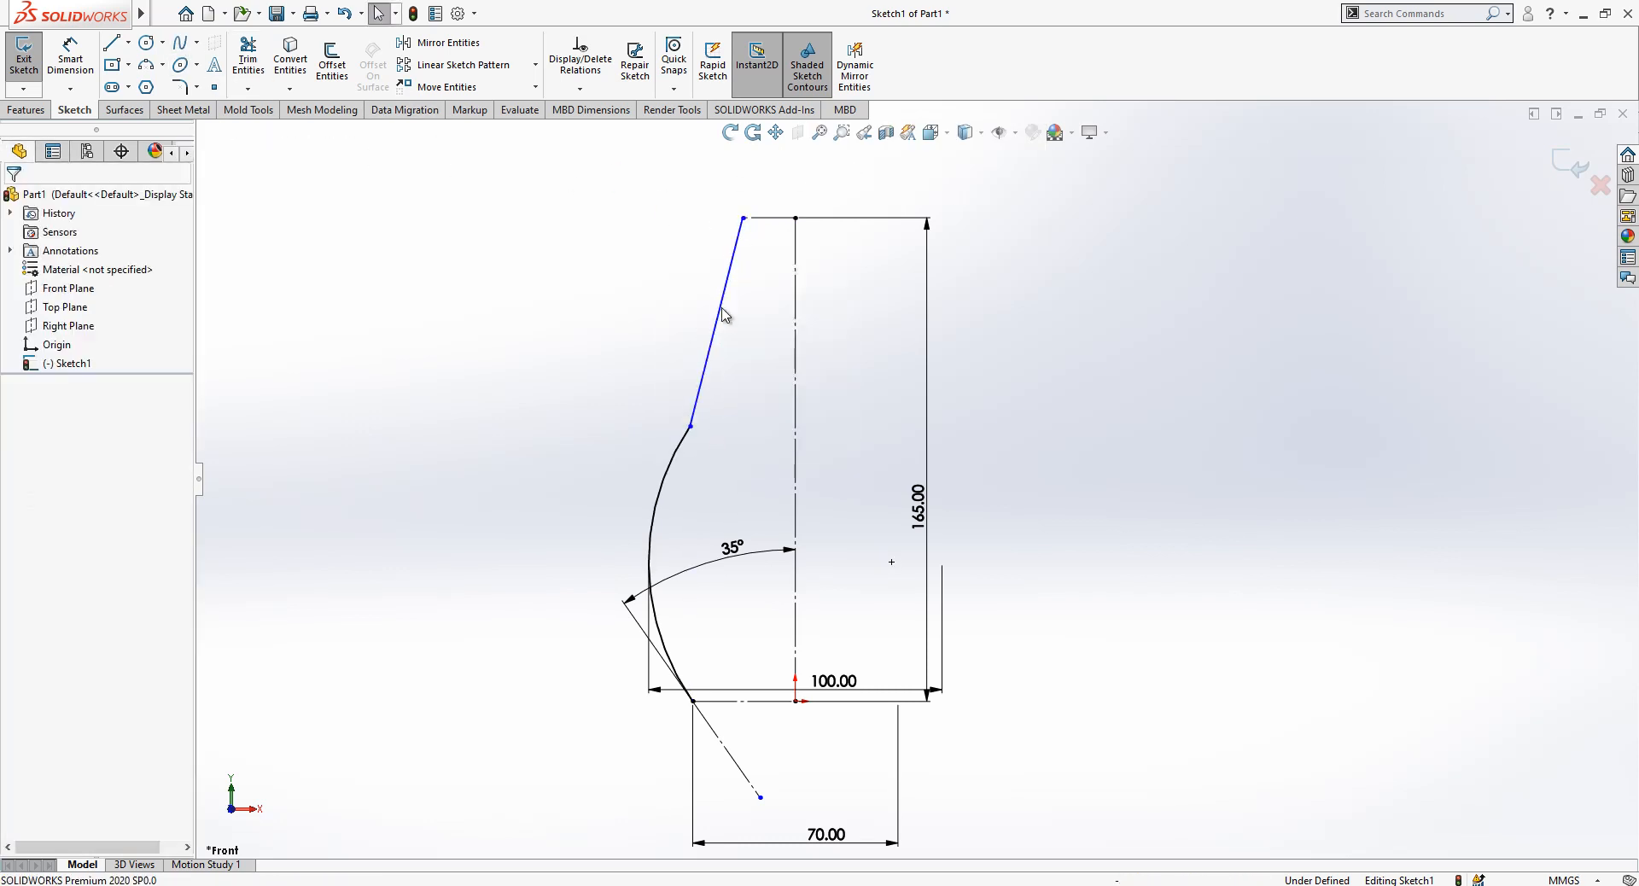
left_click(726, 295)
left_click_drag(726, 306, 757, 319)
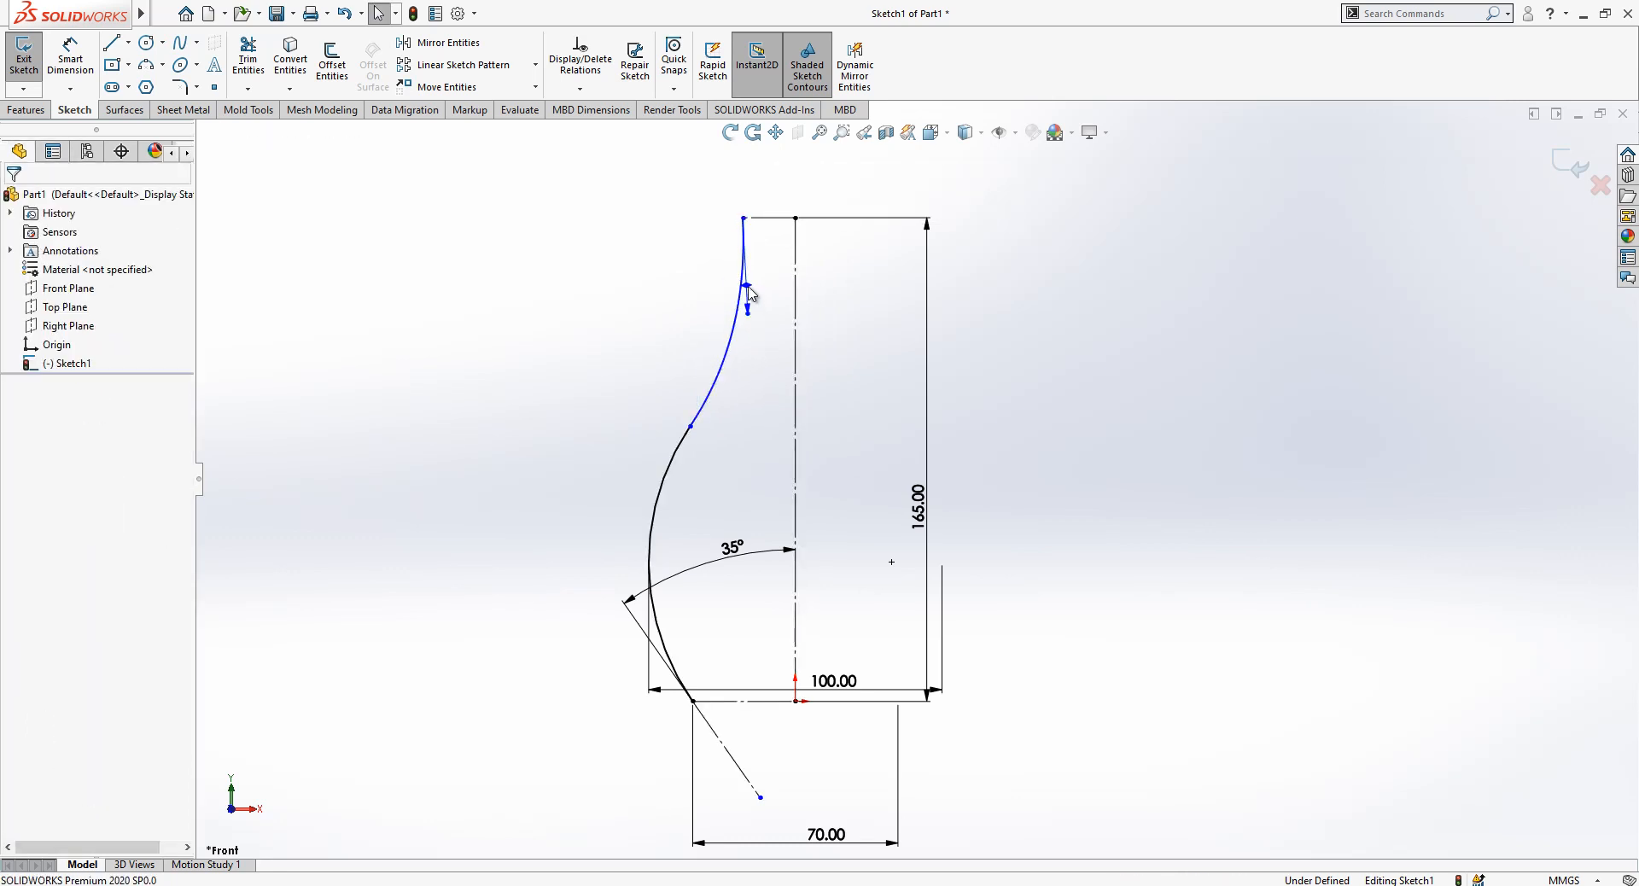
- Make the spline's upper tangent handle parallel to the vertical centerline
left_click(749, 291)
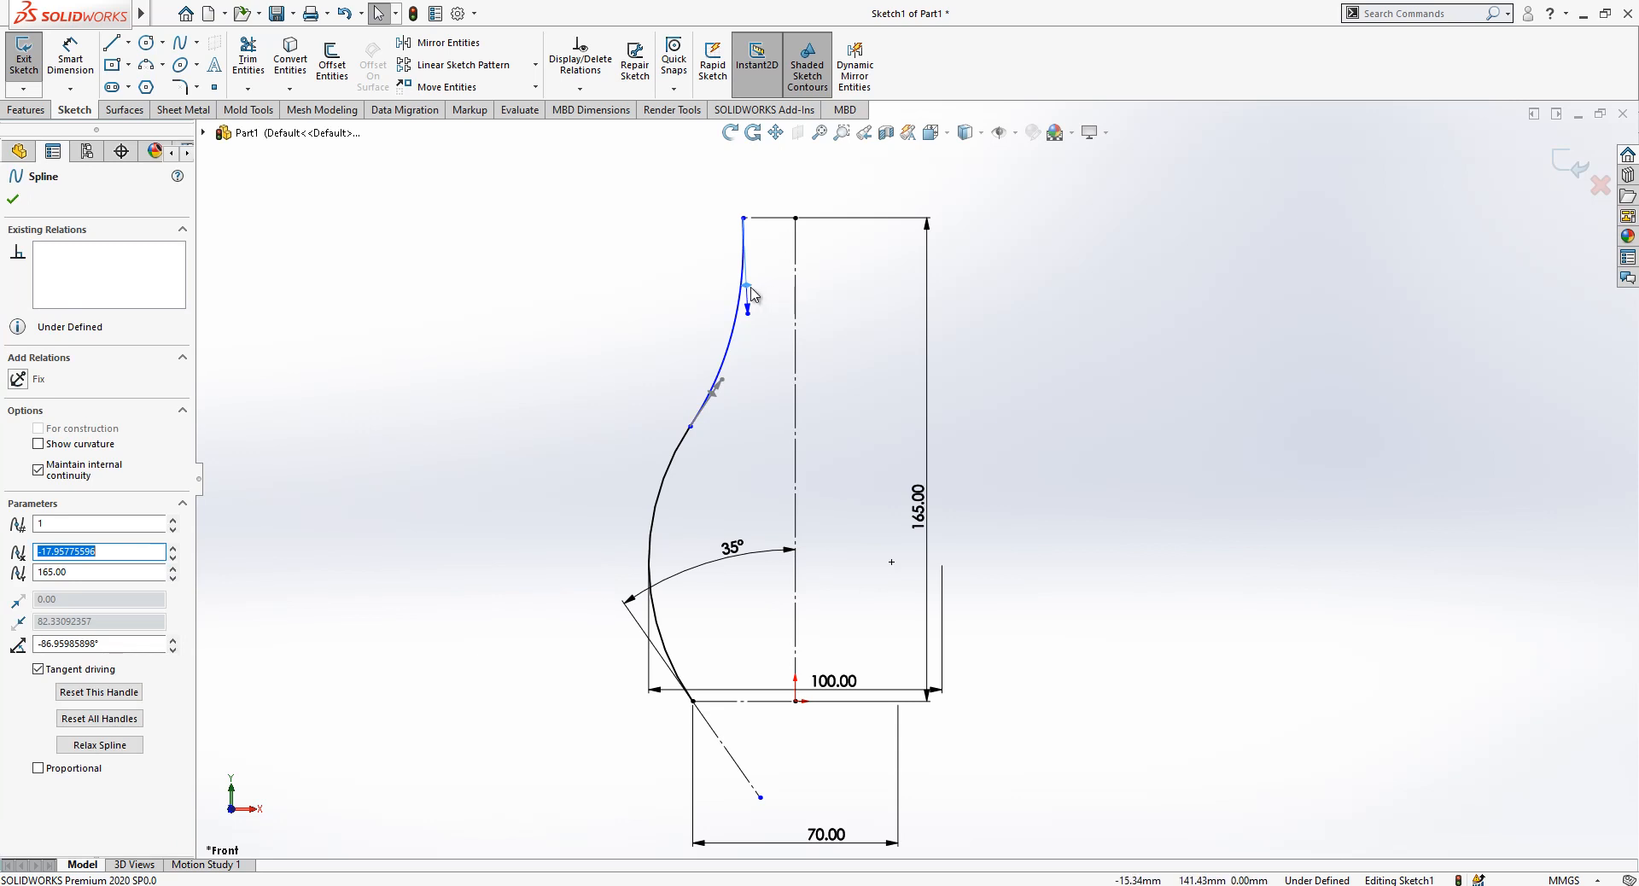
left_click(797, 296, "ctrl")
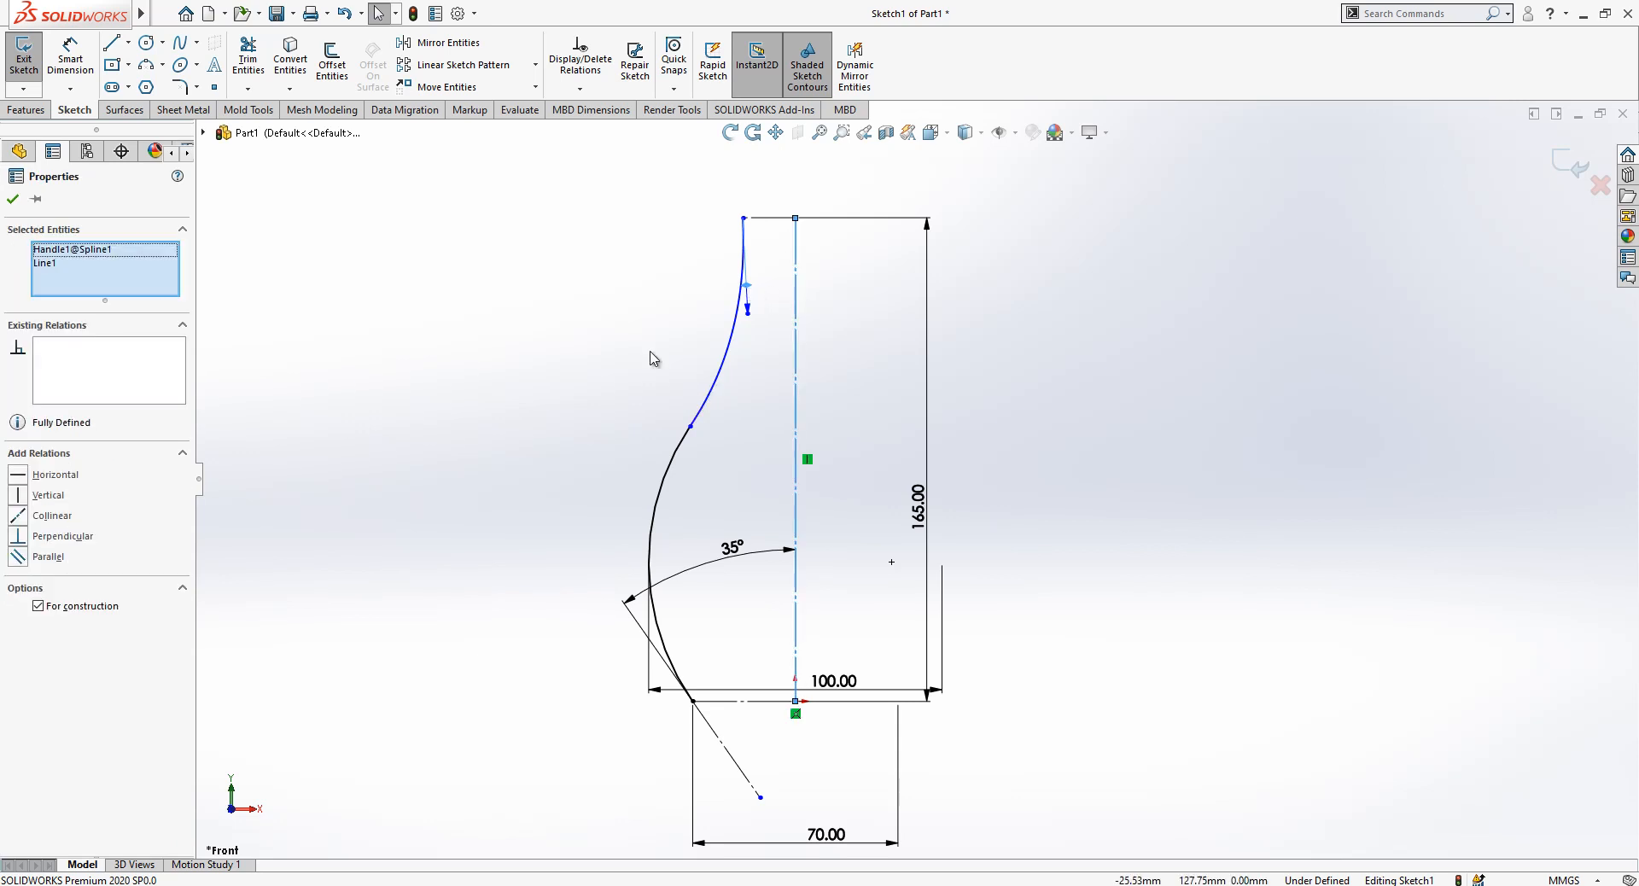
left_click(59, 560)
left_click(550, 408)
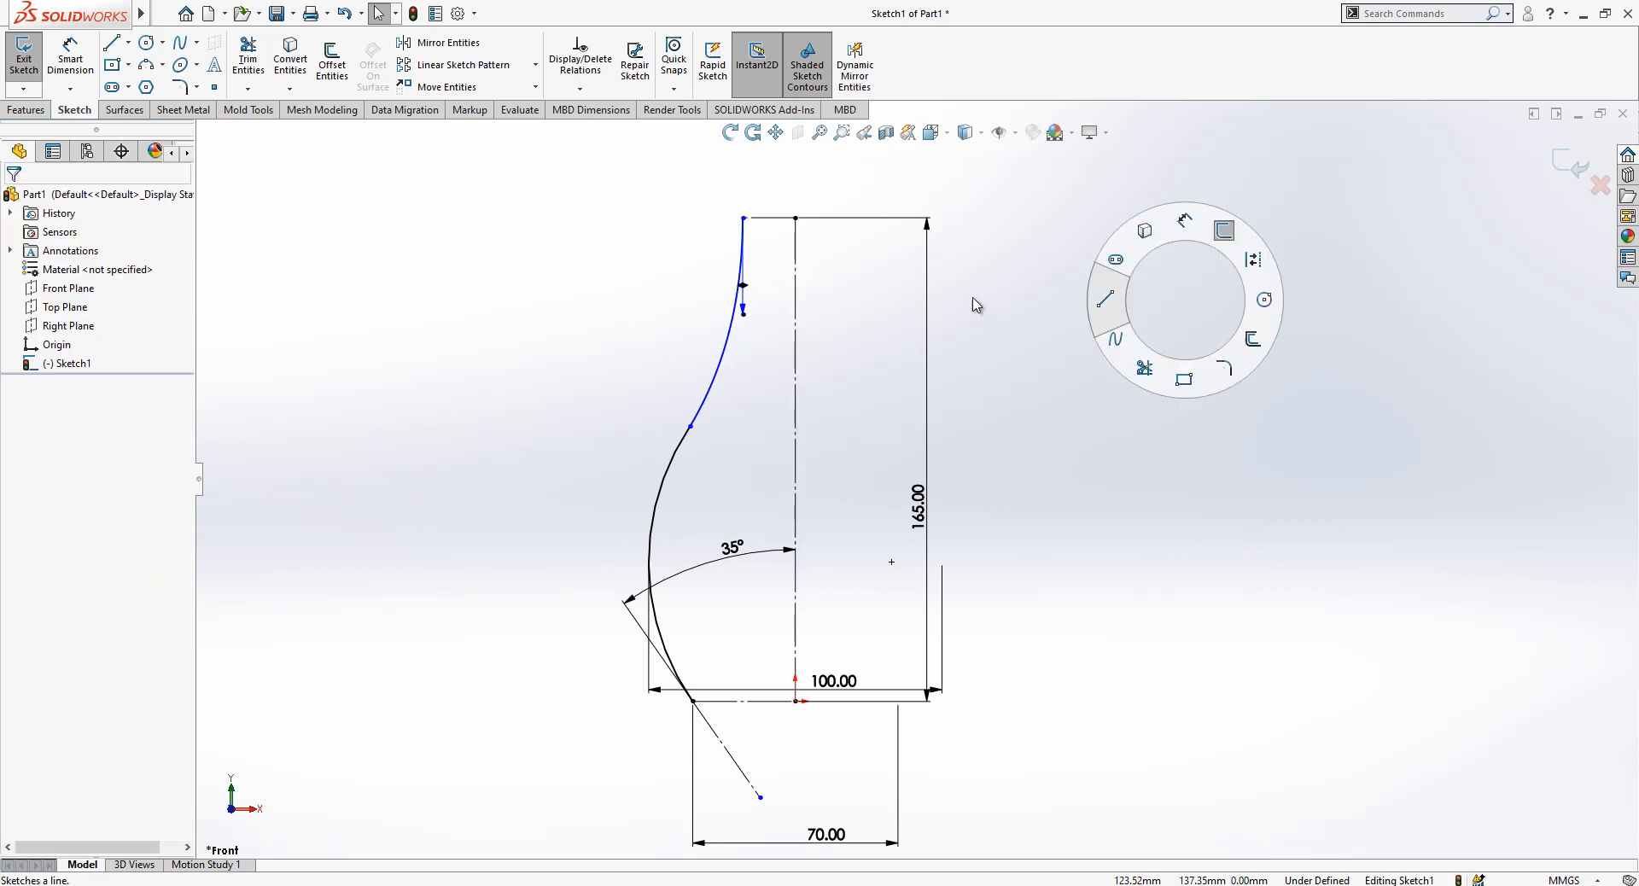
- Draw a vertical construction line about 21 mm long upward from the spline's upper end
key("l")
left_click(743, 219)
left_click(743, 157)
key("Escape")
left_click(743, 190)
left_click(784, 179)
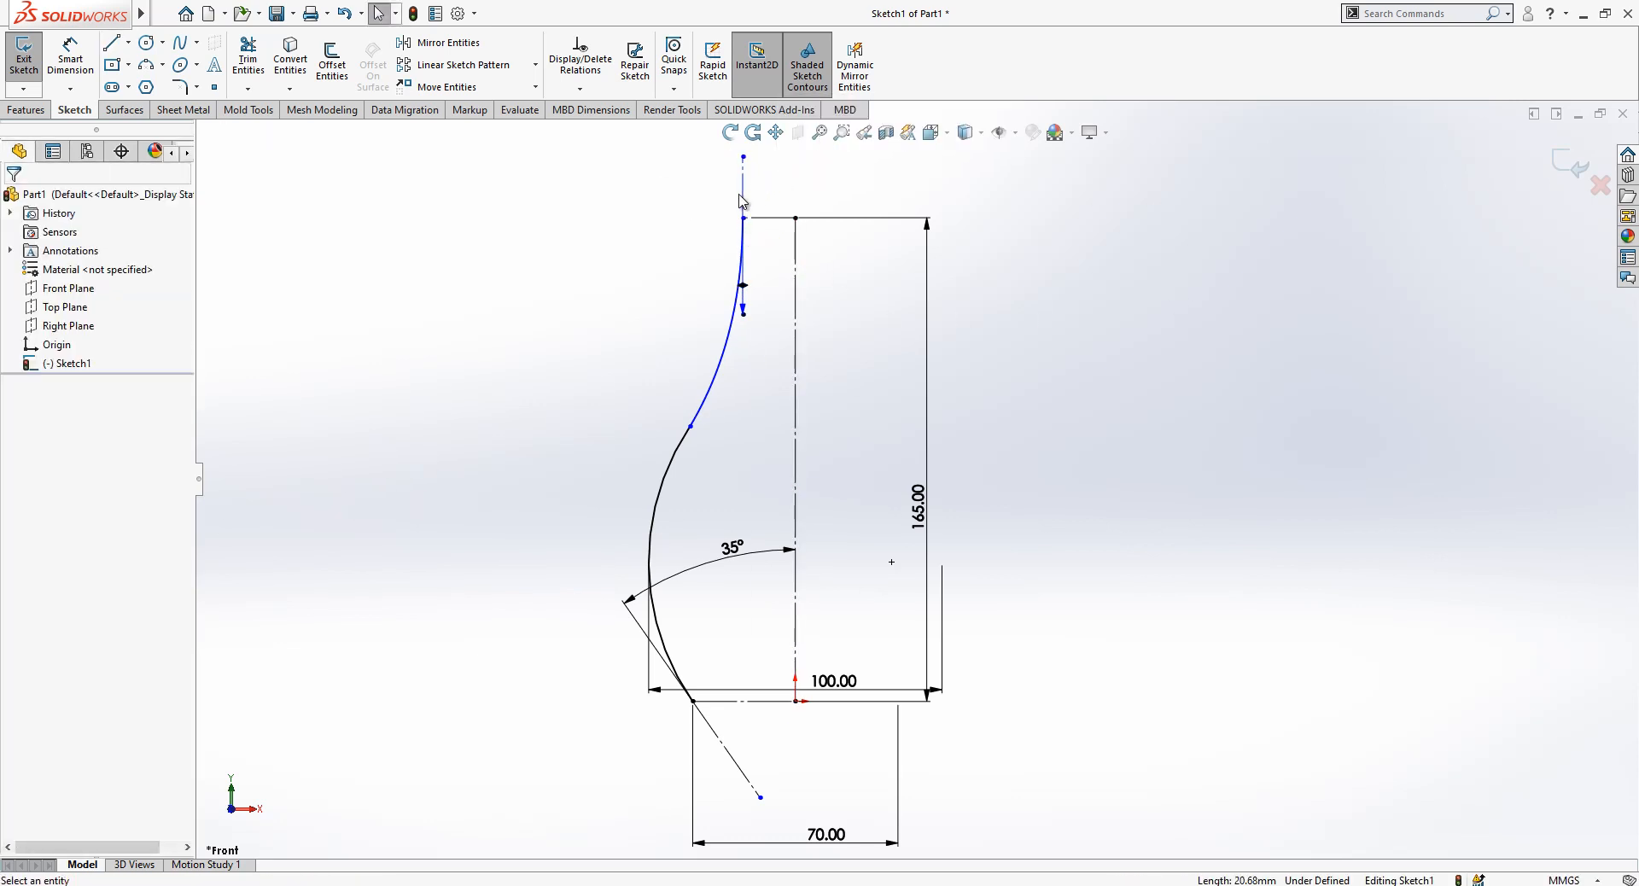
- Make the spline tangent to the arc at their shared endpoint
left_click(688, 441)
left_click(695, 417, "ctrl")
left_click(51, 475)
left_click(736, 390)
- Dimension the spline's upper end across the centerline as a 10 mm diameter
left_click(70, 58)
left_click(795, 237)
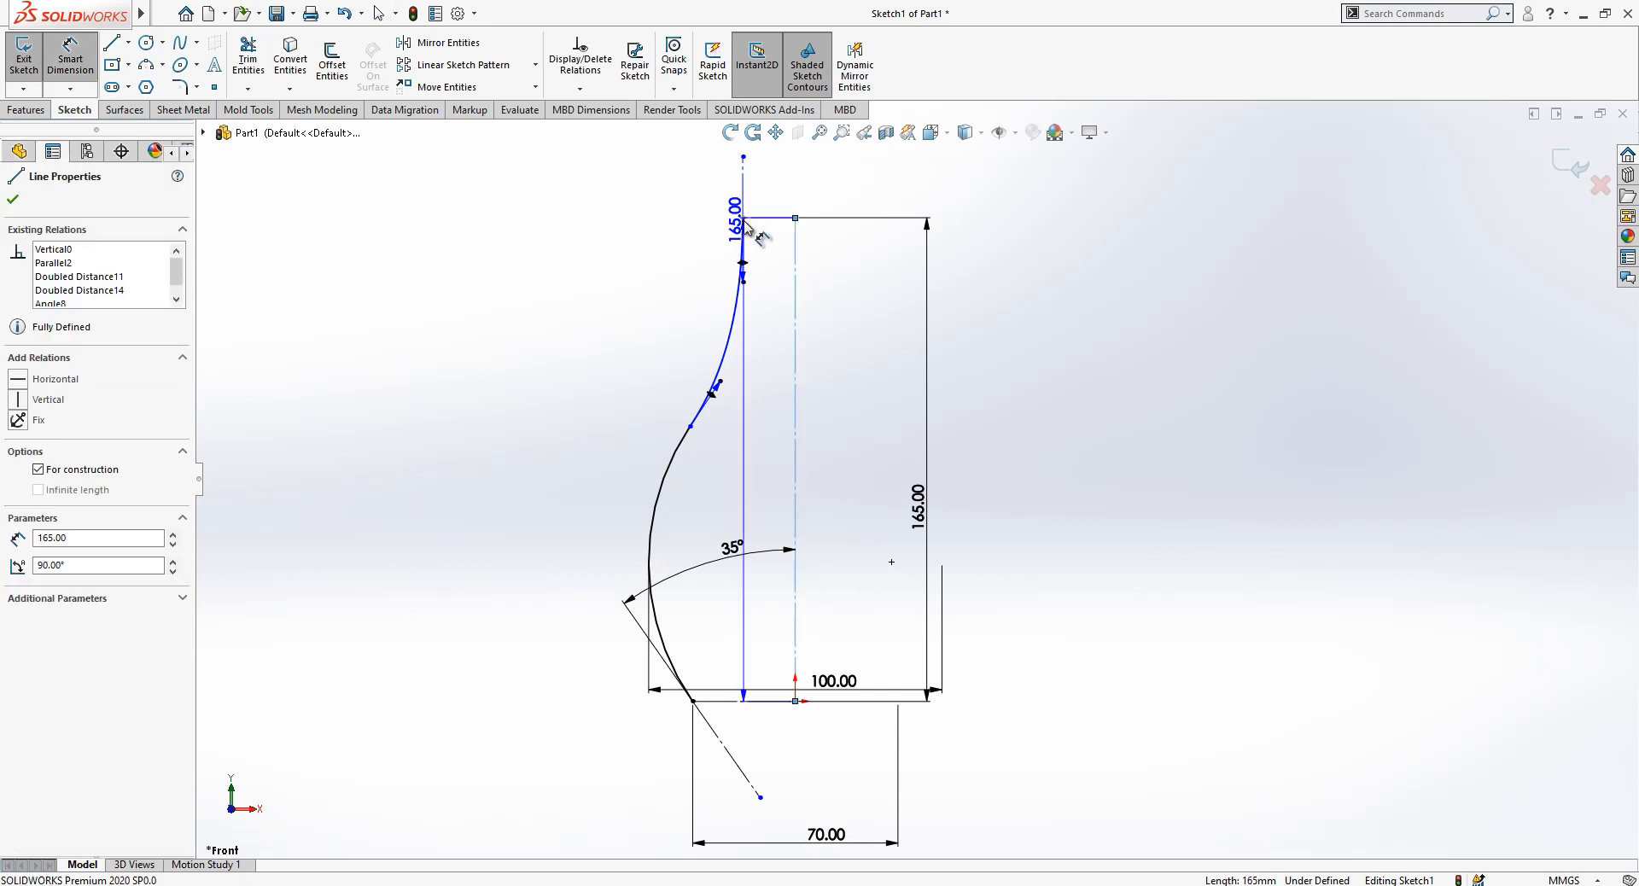
left_click(743, 218)
left_click(841, 184)
type("10")
key("Return")
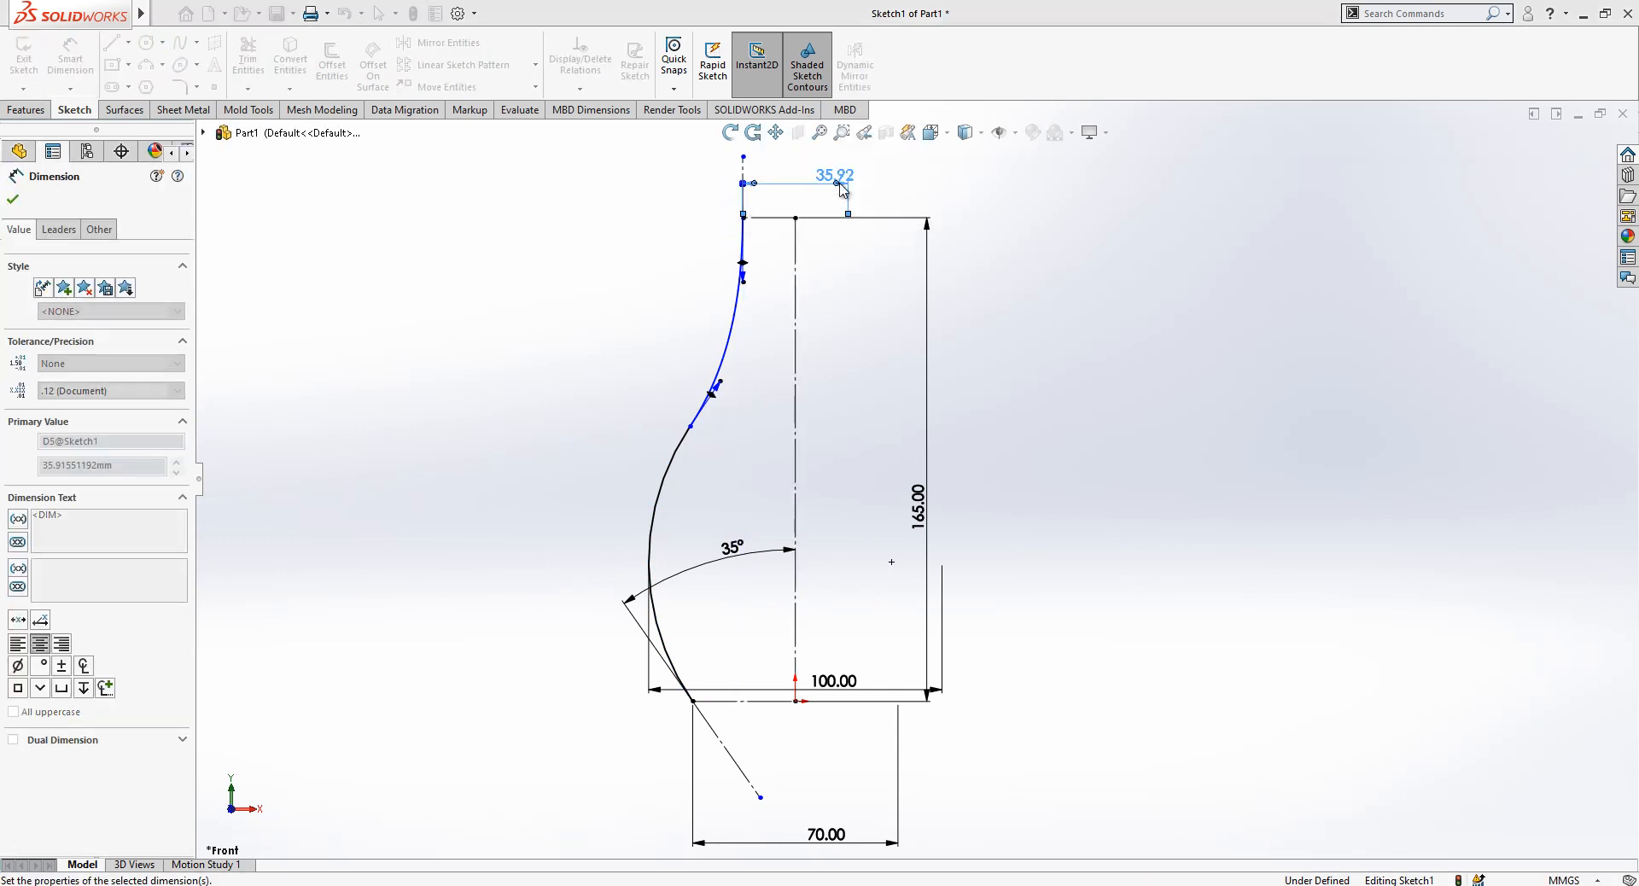
- Dimension the spline's tangent handles, setting the upper handle's magnitude to 50 and the lower handle's to 55
left_click(780, 282)
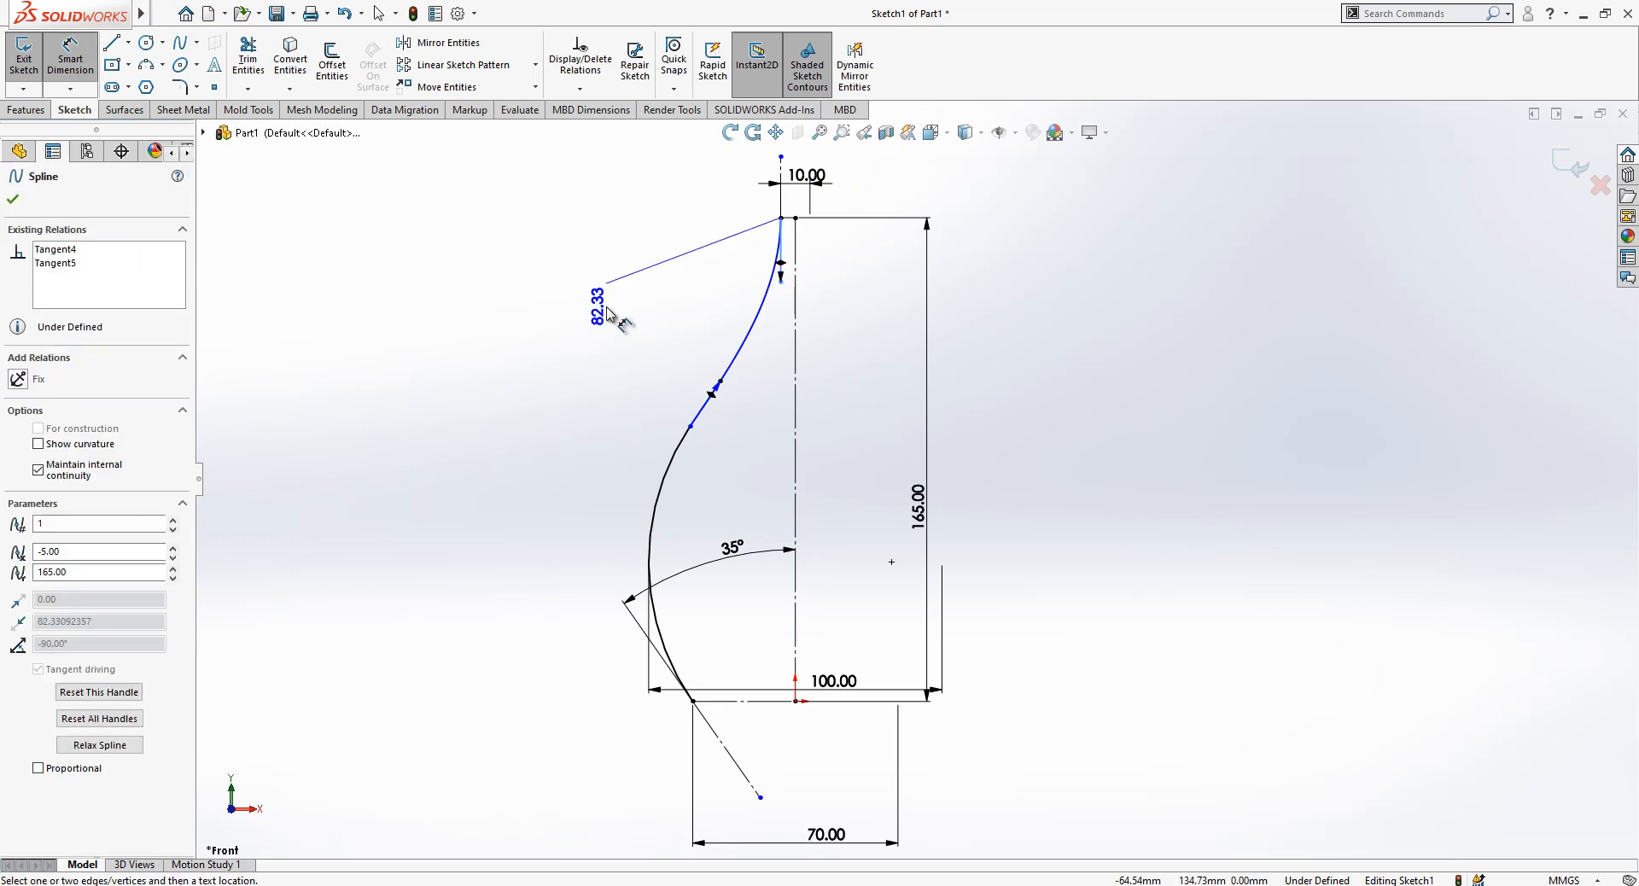
left_click(607, 314)
type("50")
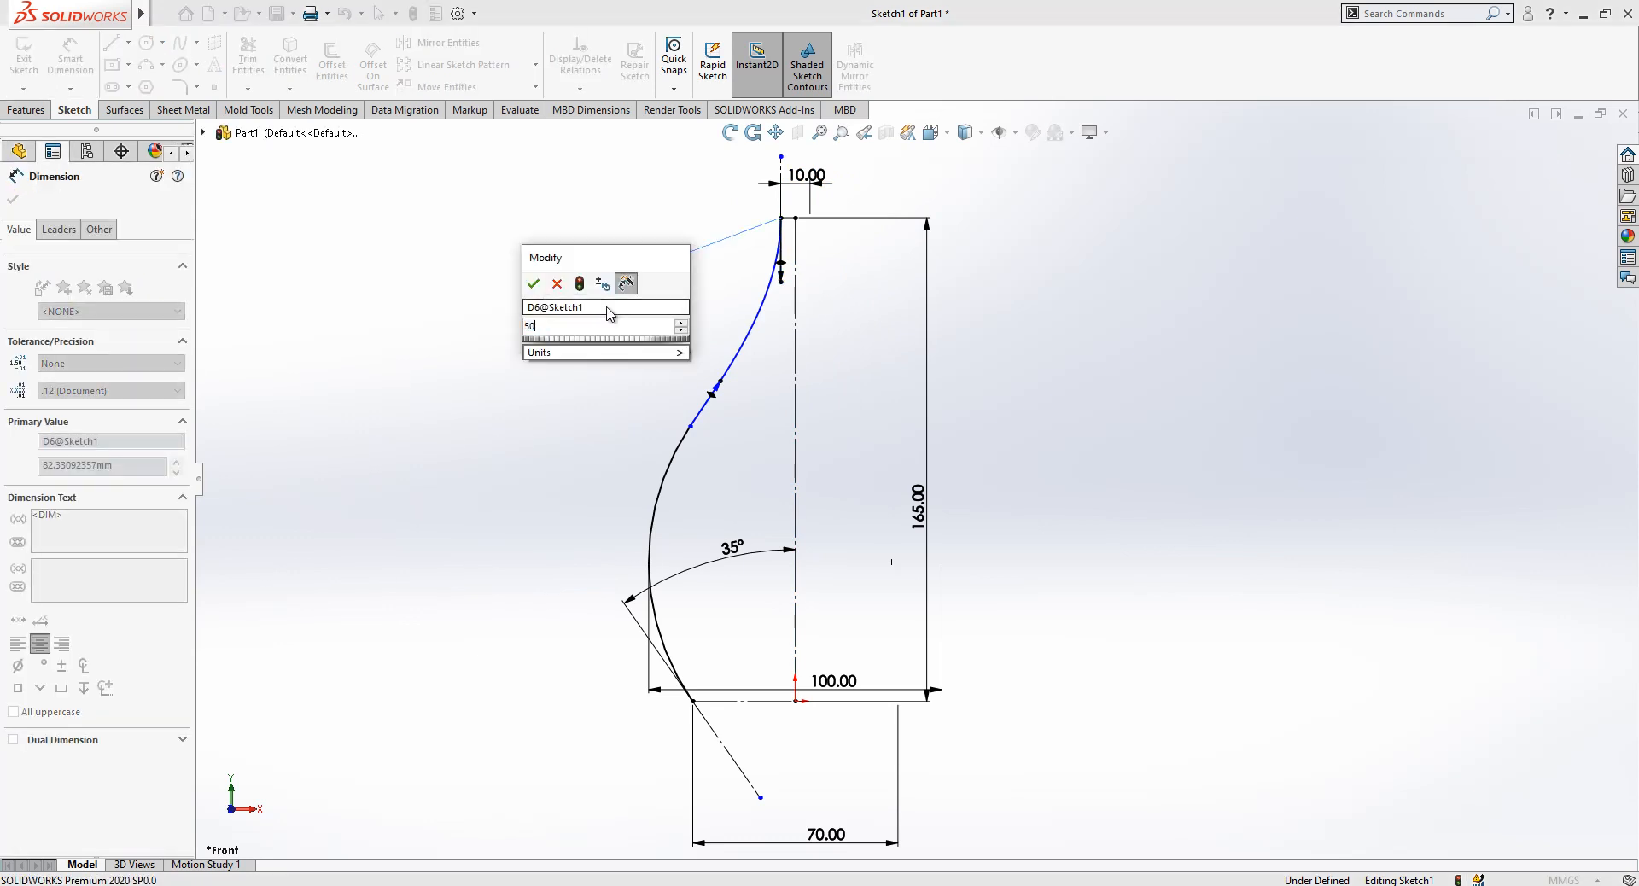
key("Return")
left_click(722, 384)
left_click(757, 399)
type("55")
key("Return")
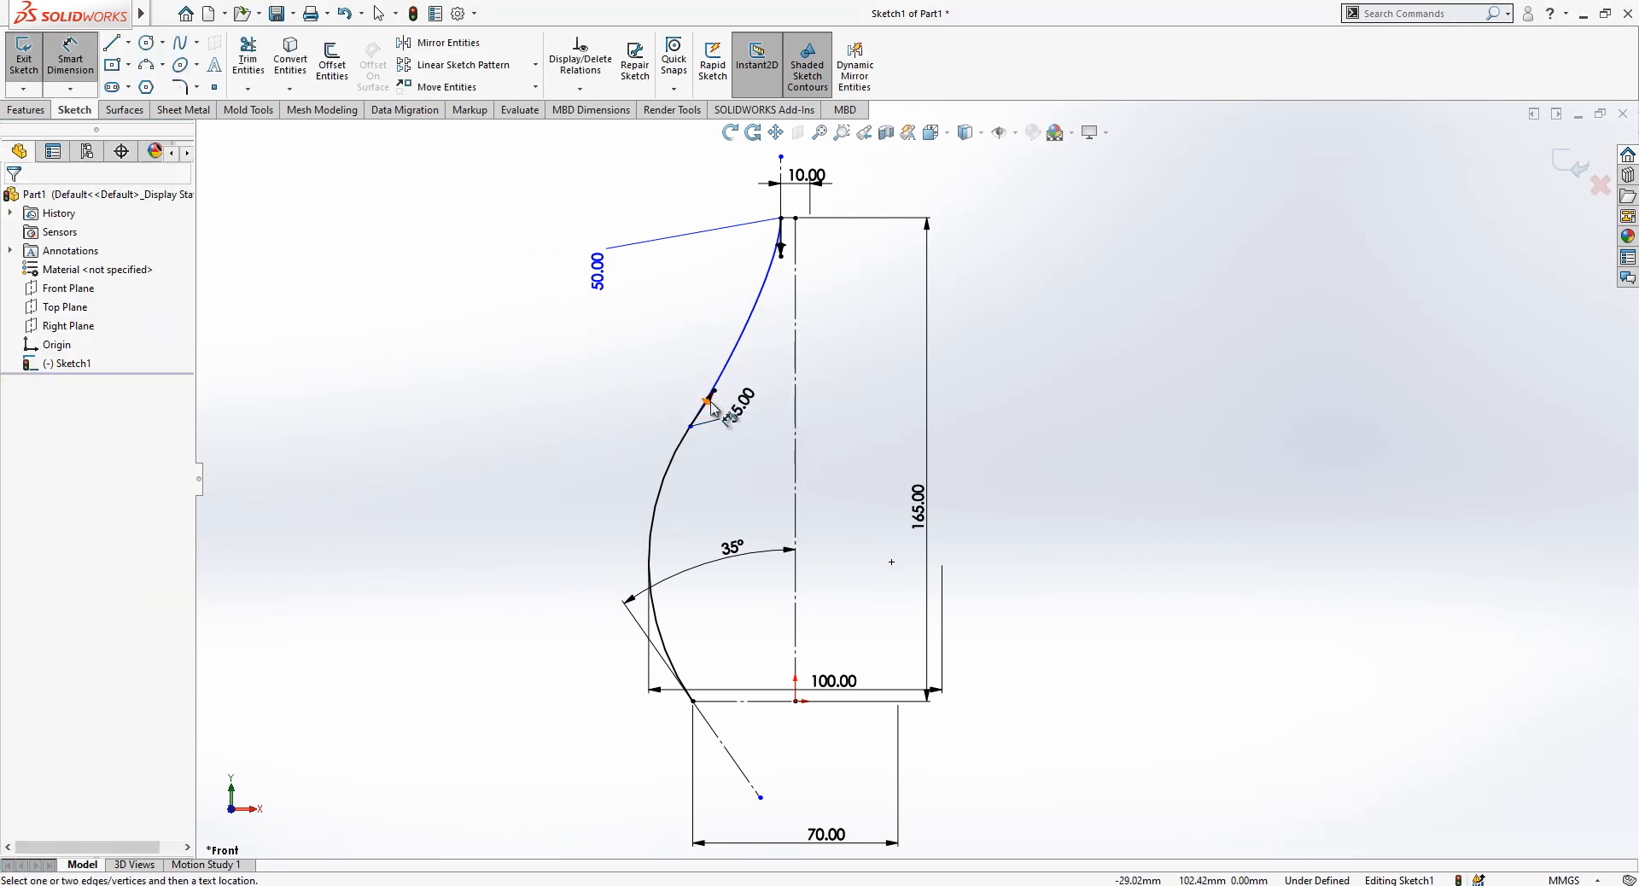
- Dimension the angle between the spline's lower tangent handle and the vertical centerline as 45°, and exit the sketch
left_click(709, 401)
left_click(797, 433)
left_click(773, 465)
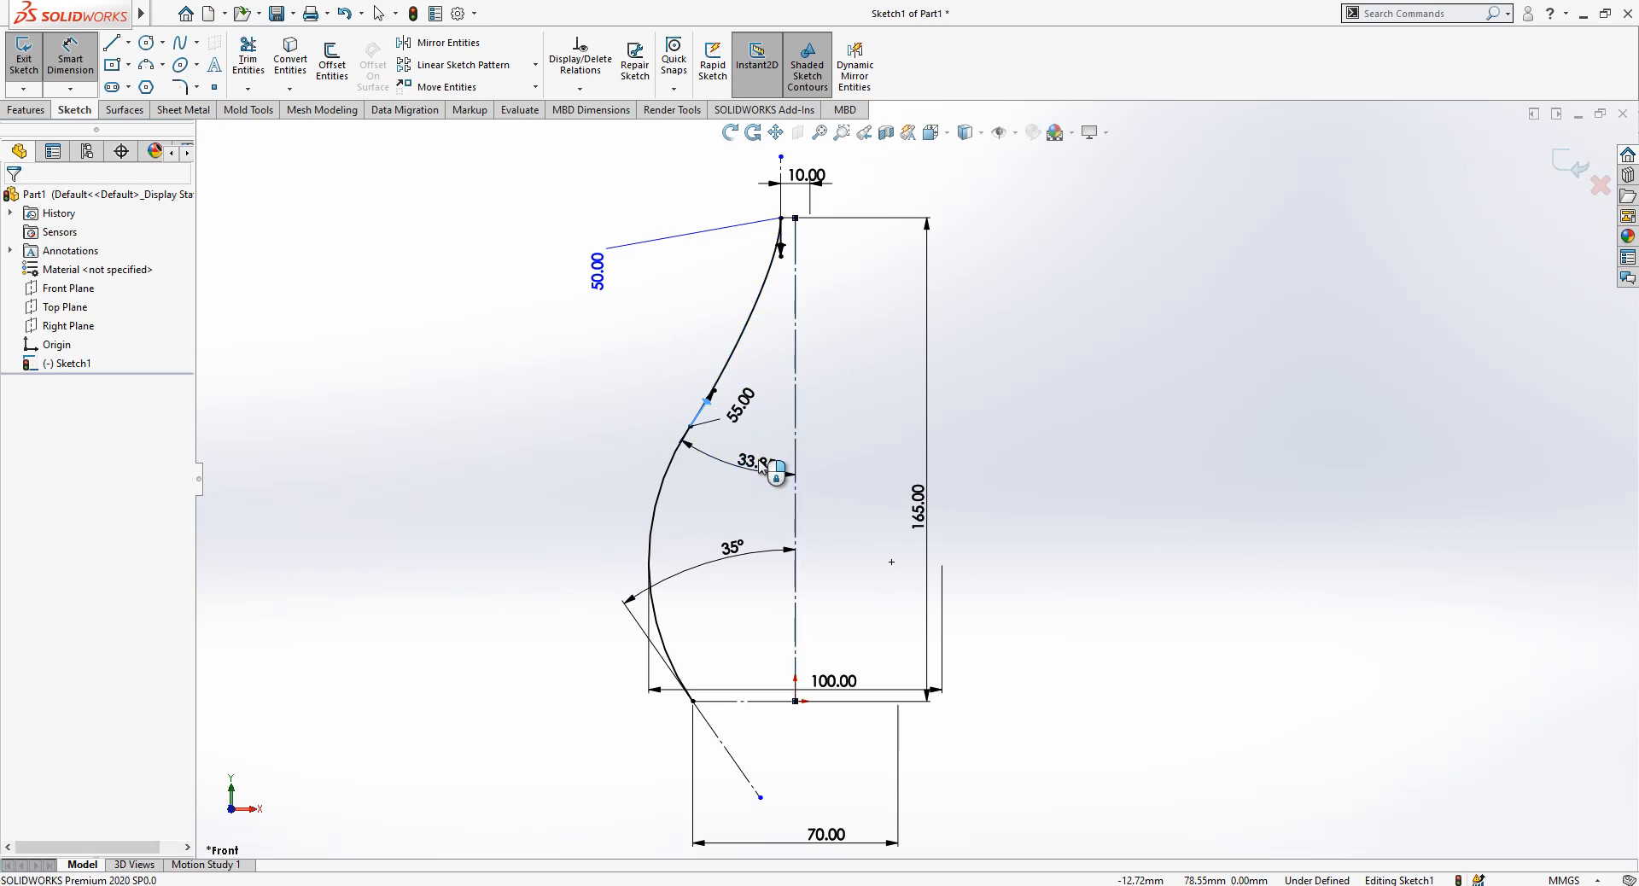
type("45")
key("Return")
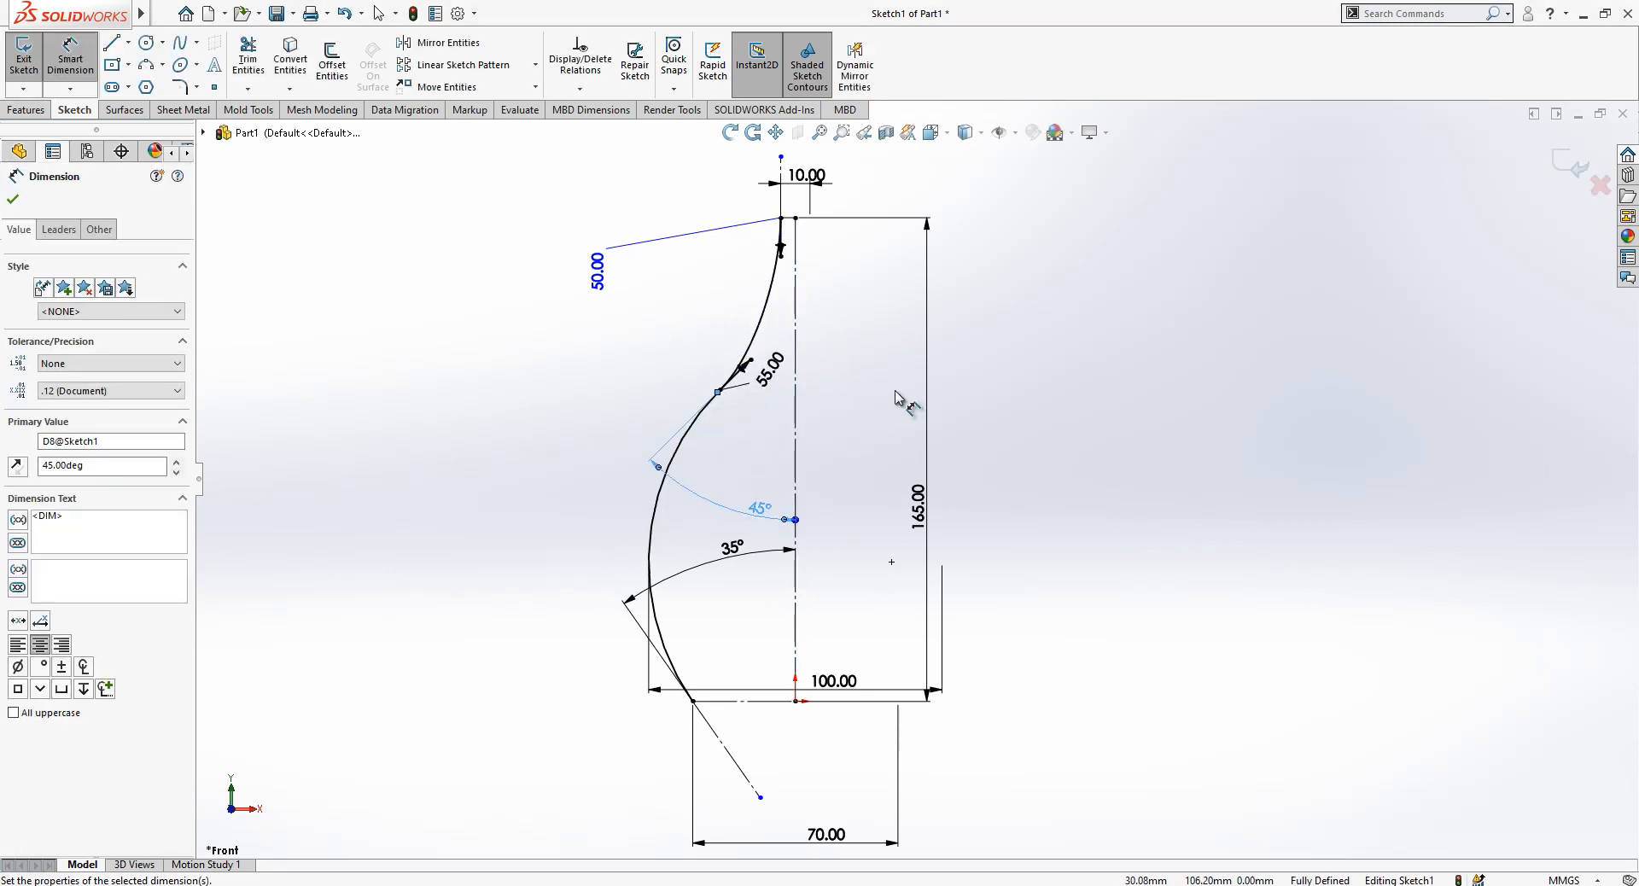
left_click(1062, 408)
scroll(1009, 360, "down", 1)
scroll(1102, 519, "down", 1)
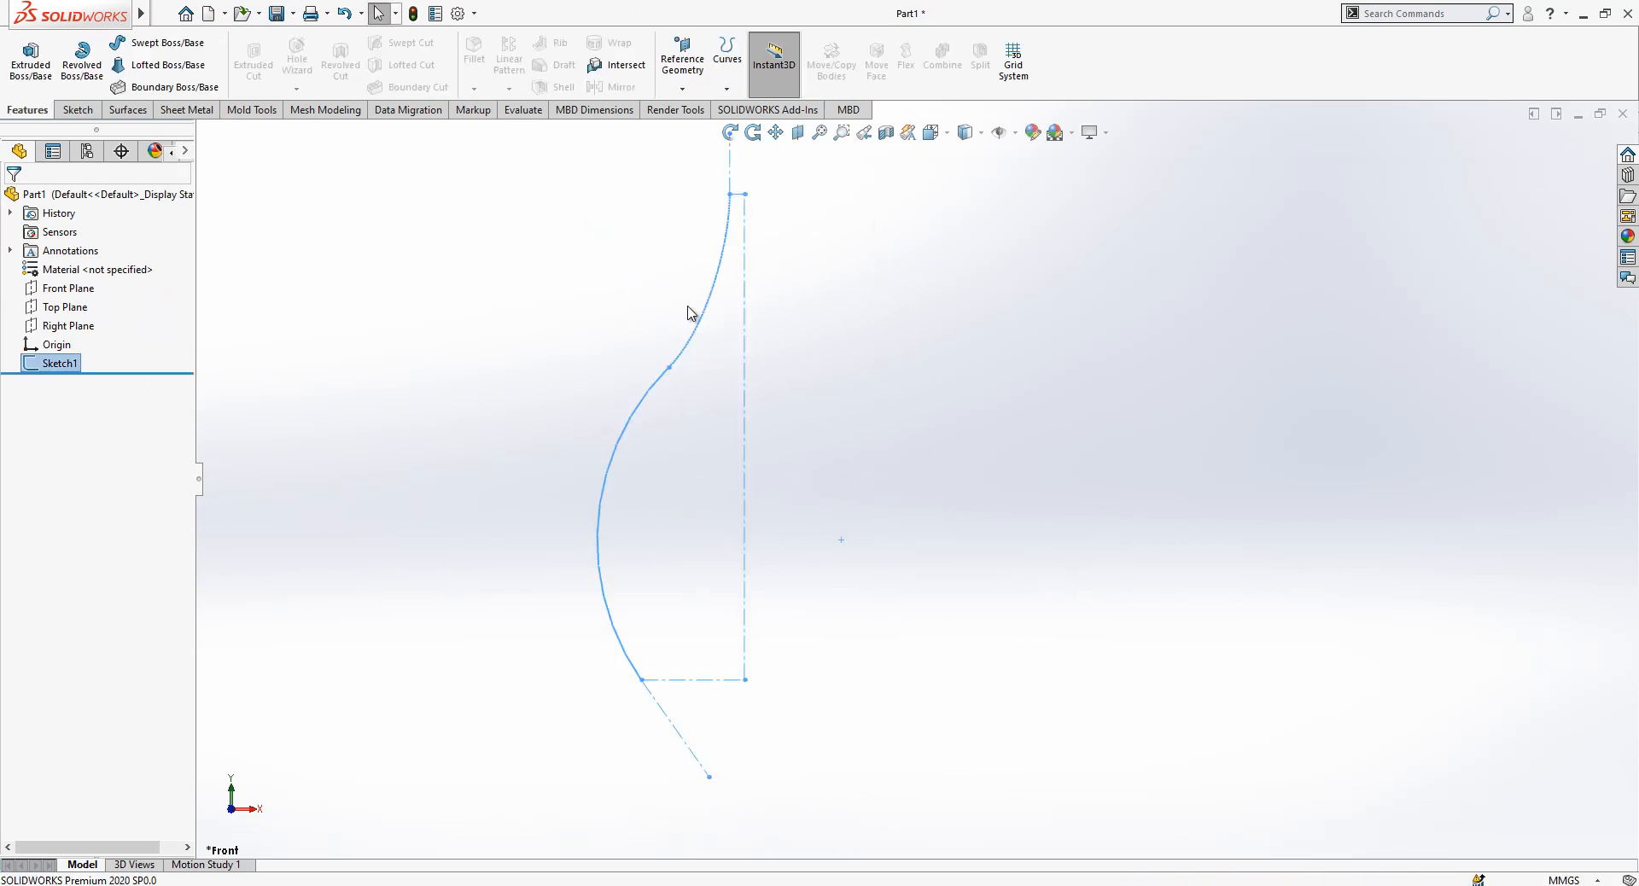
- Create a revolved surface from the half profile, turning it 360° about the vertical centerline
left_click(129, 110)
left_click(77, 65)
left_click(992, 357)
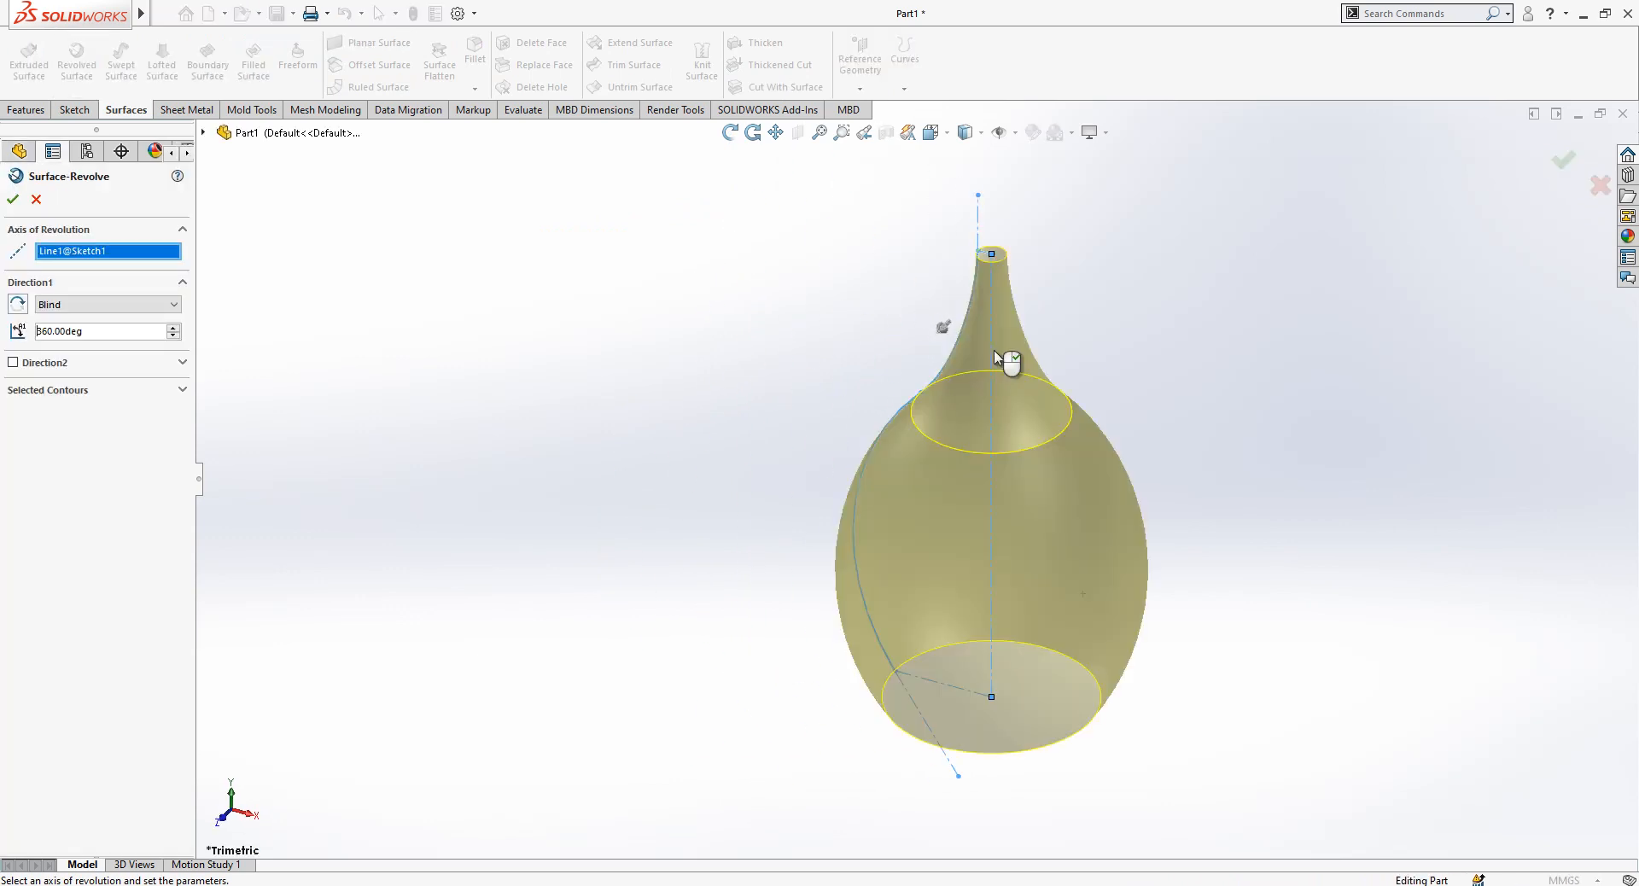
key("Return")
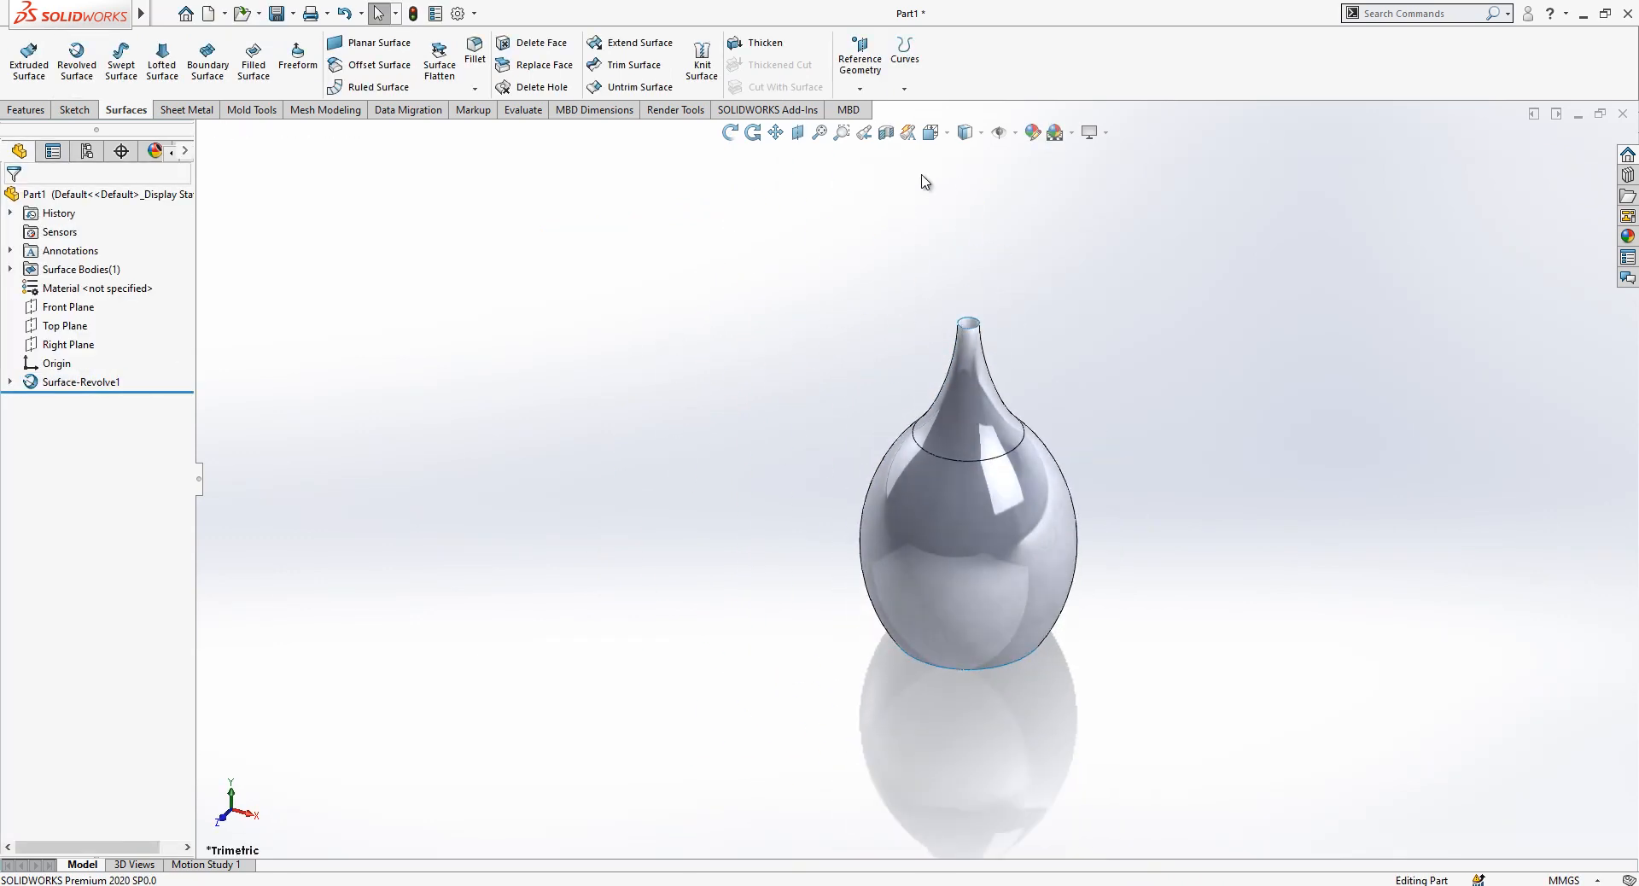
- On the Front Plane, sketch a vertical line about 121 mm long upward from the origin
left_click(932, 132)
left_click(674, 591)
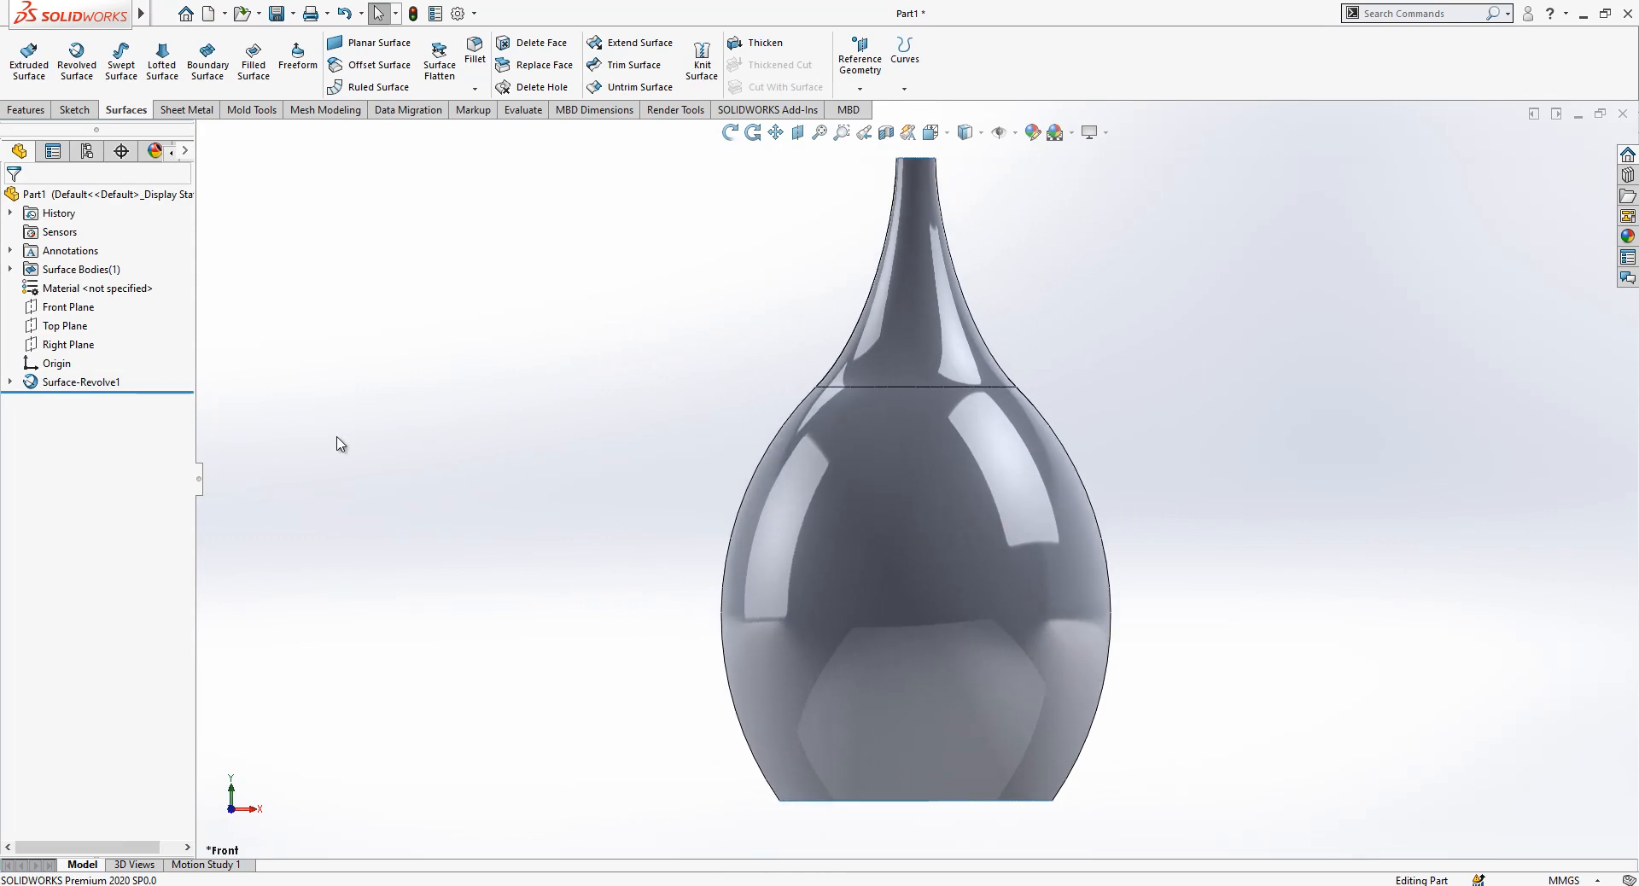
left_click(69, 308)
left_click(76, 287)
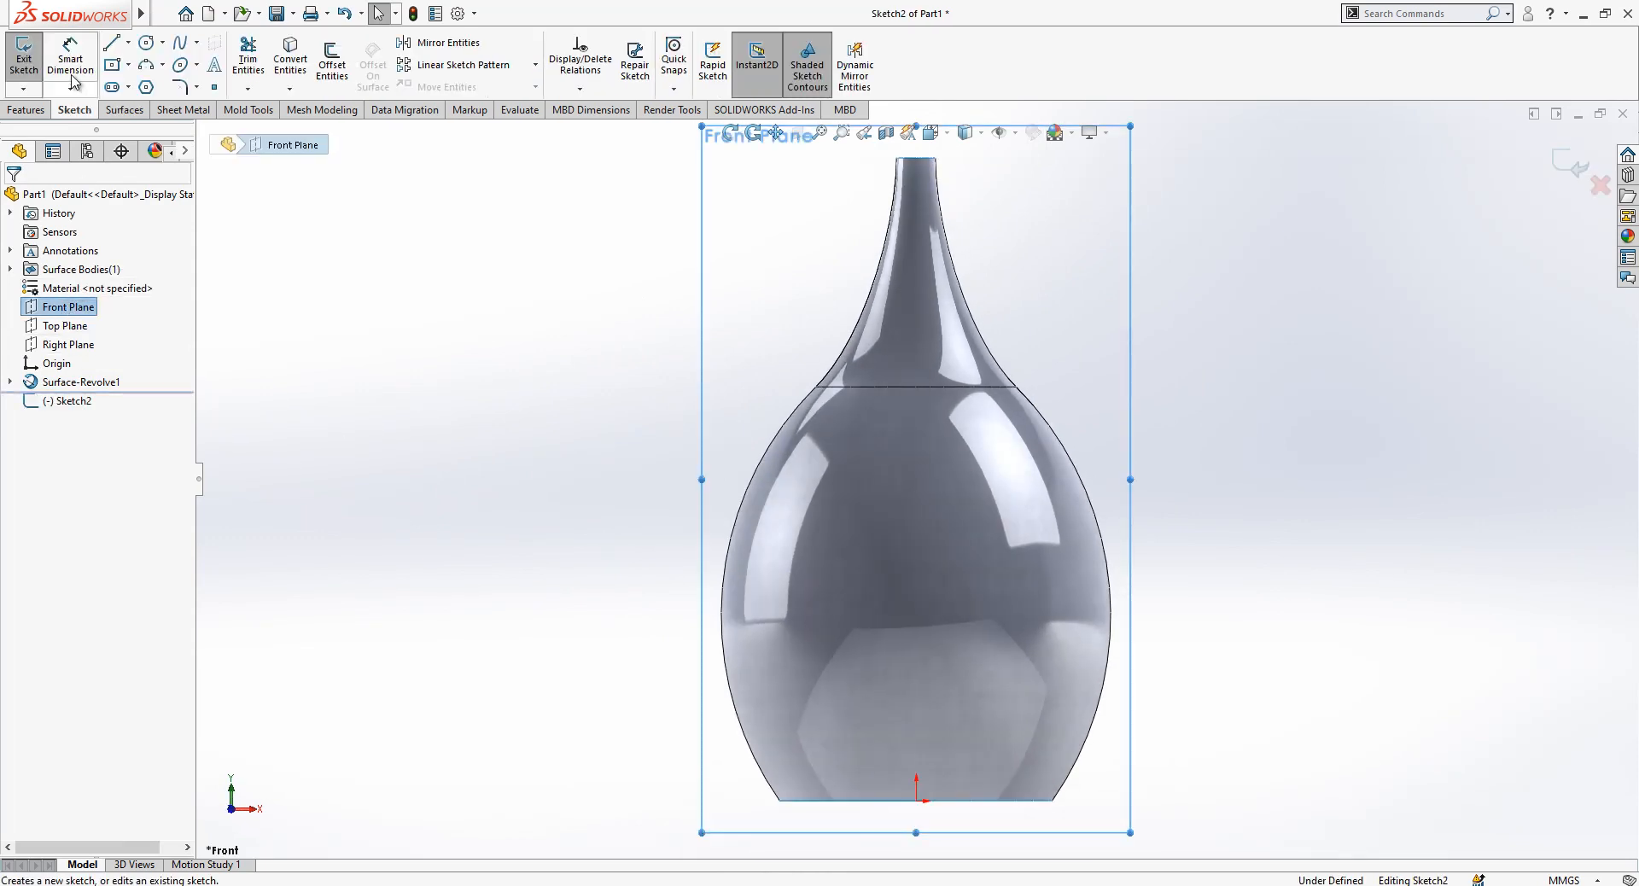
left_click(111, 43)
left_click(918, 800)
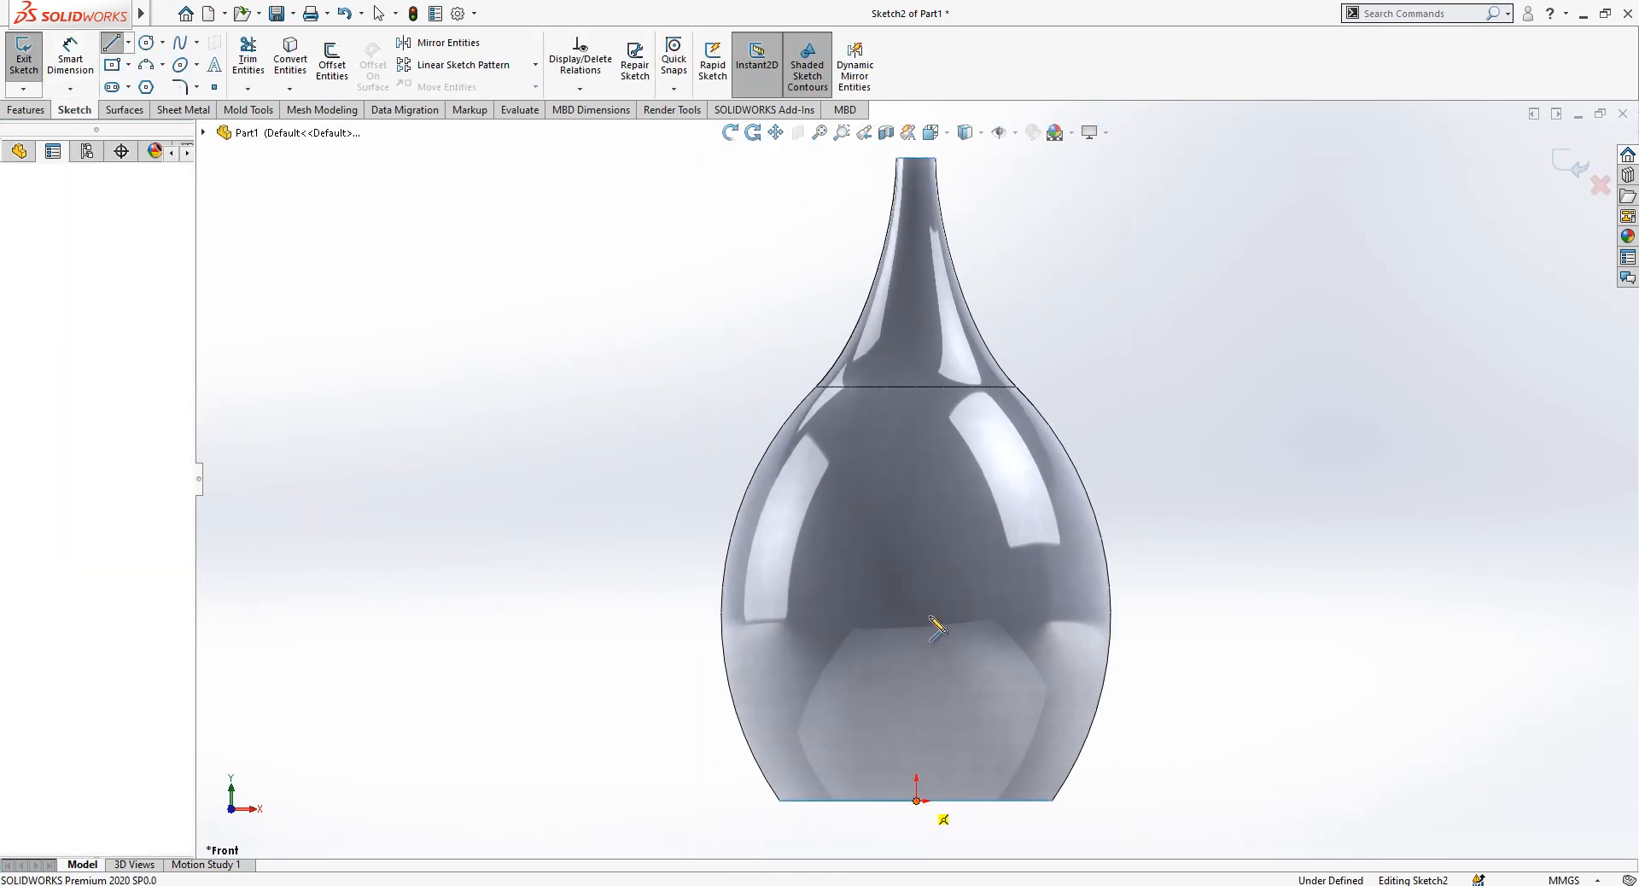
left_click(918, 330)
key("Escape")
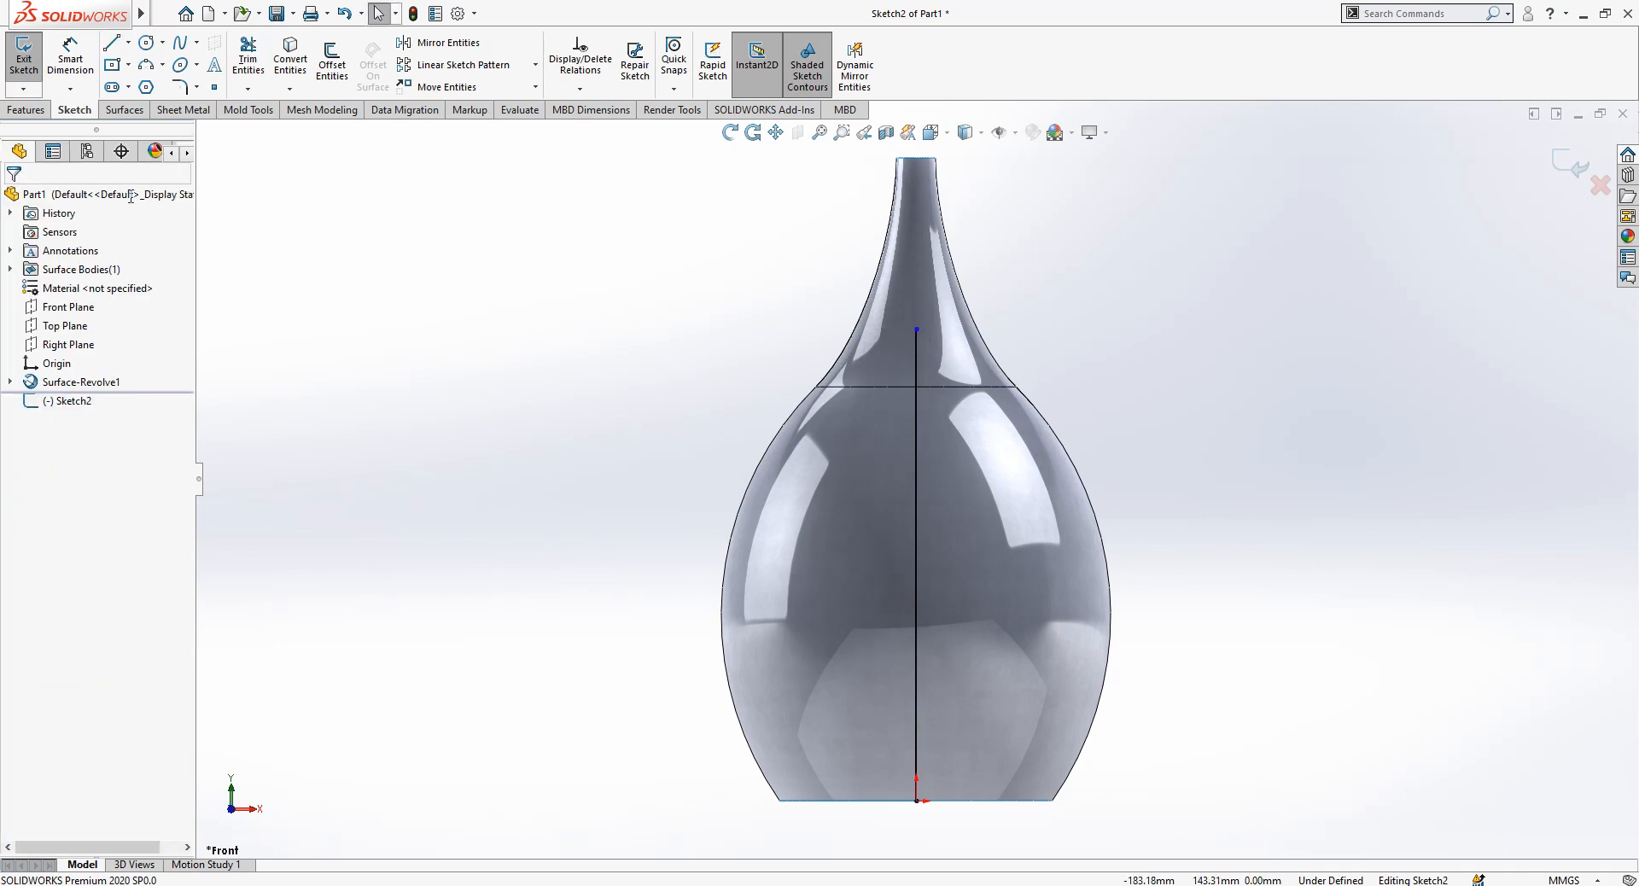
- Dimension the vertical line's length as 120 mm and exit the sketch
left_click(70, 64)
left_click(918, 536)
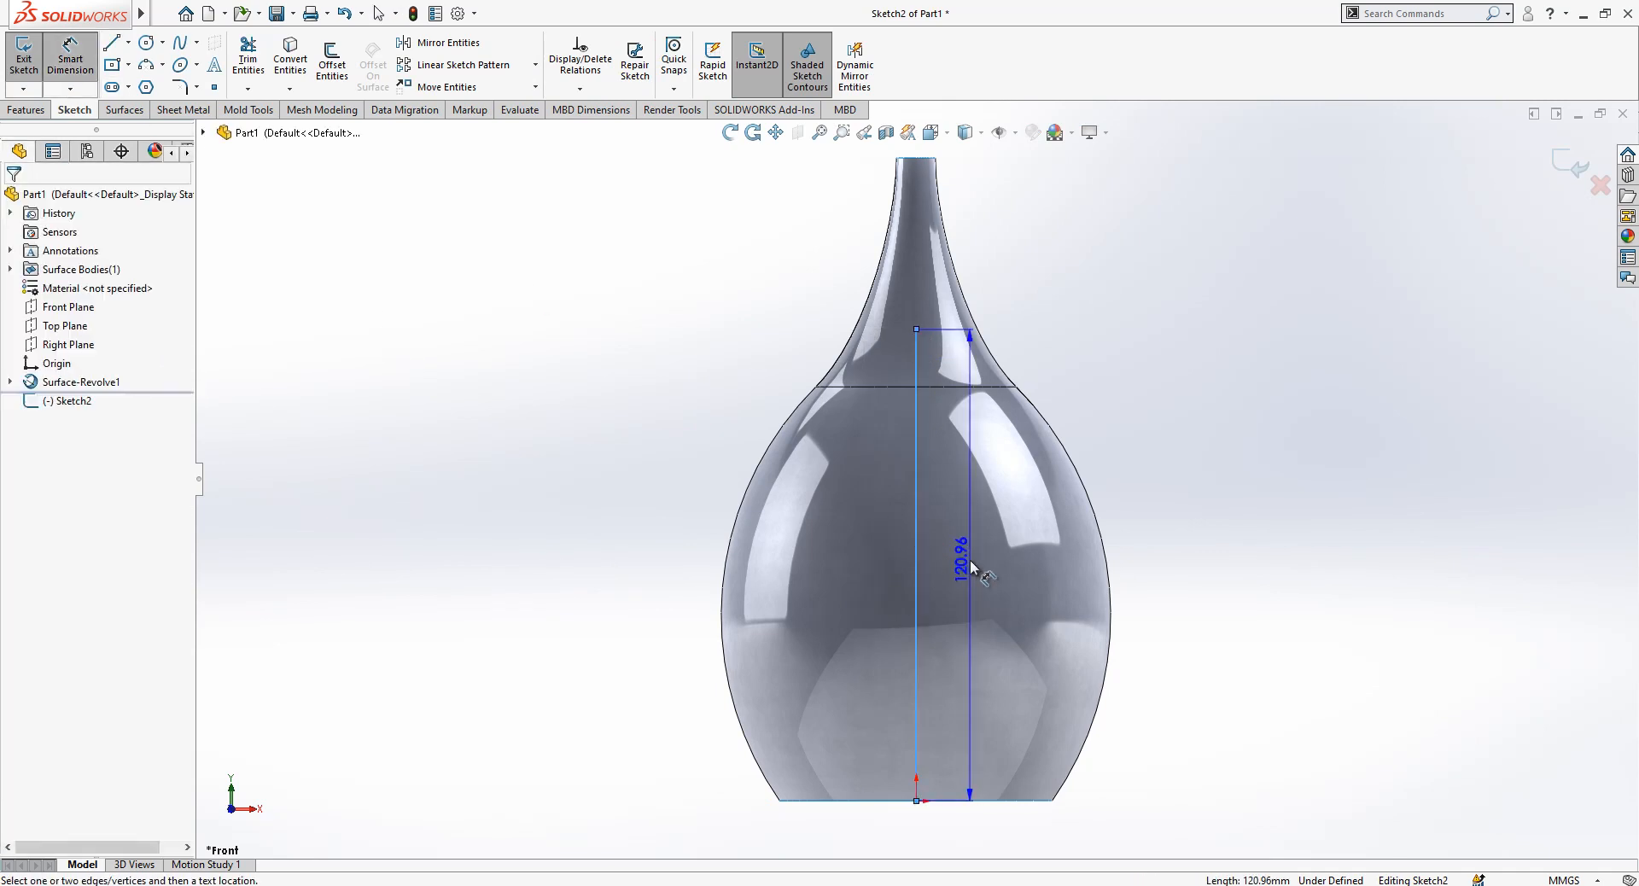
left_click(970, 560)
type("120")
key("Return")
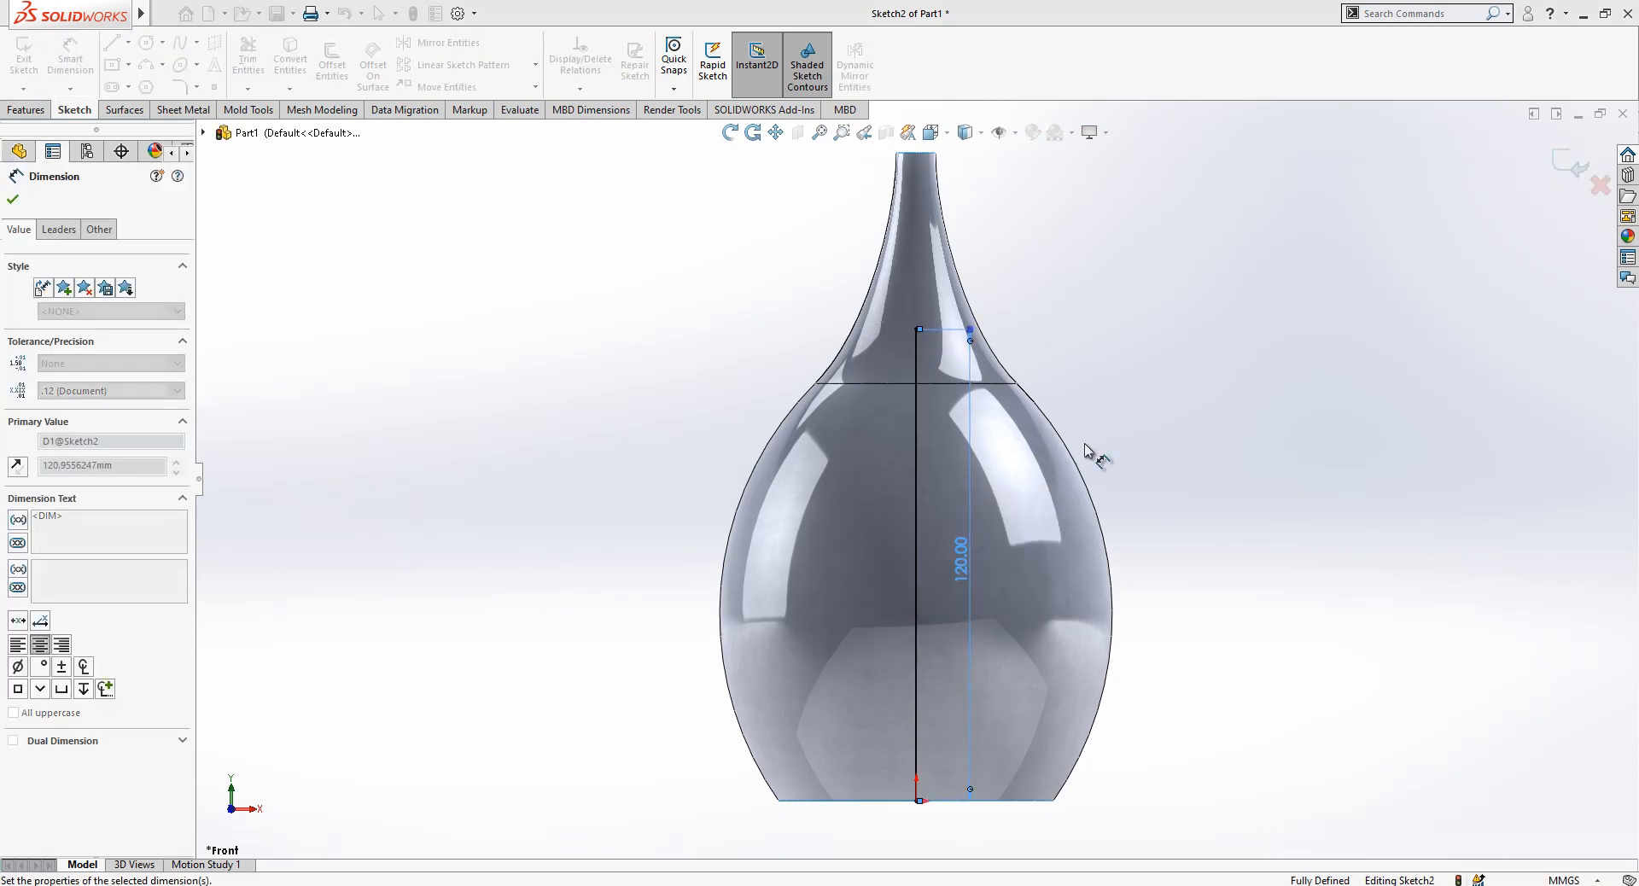
key("Escape")
left_click(1562, 167)
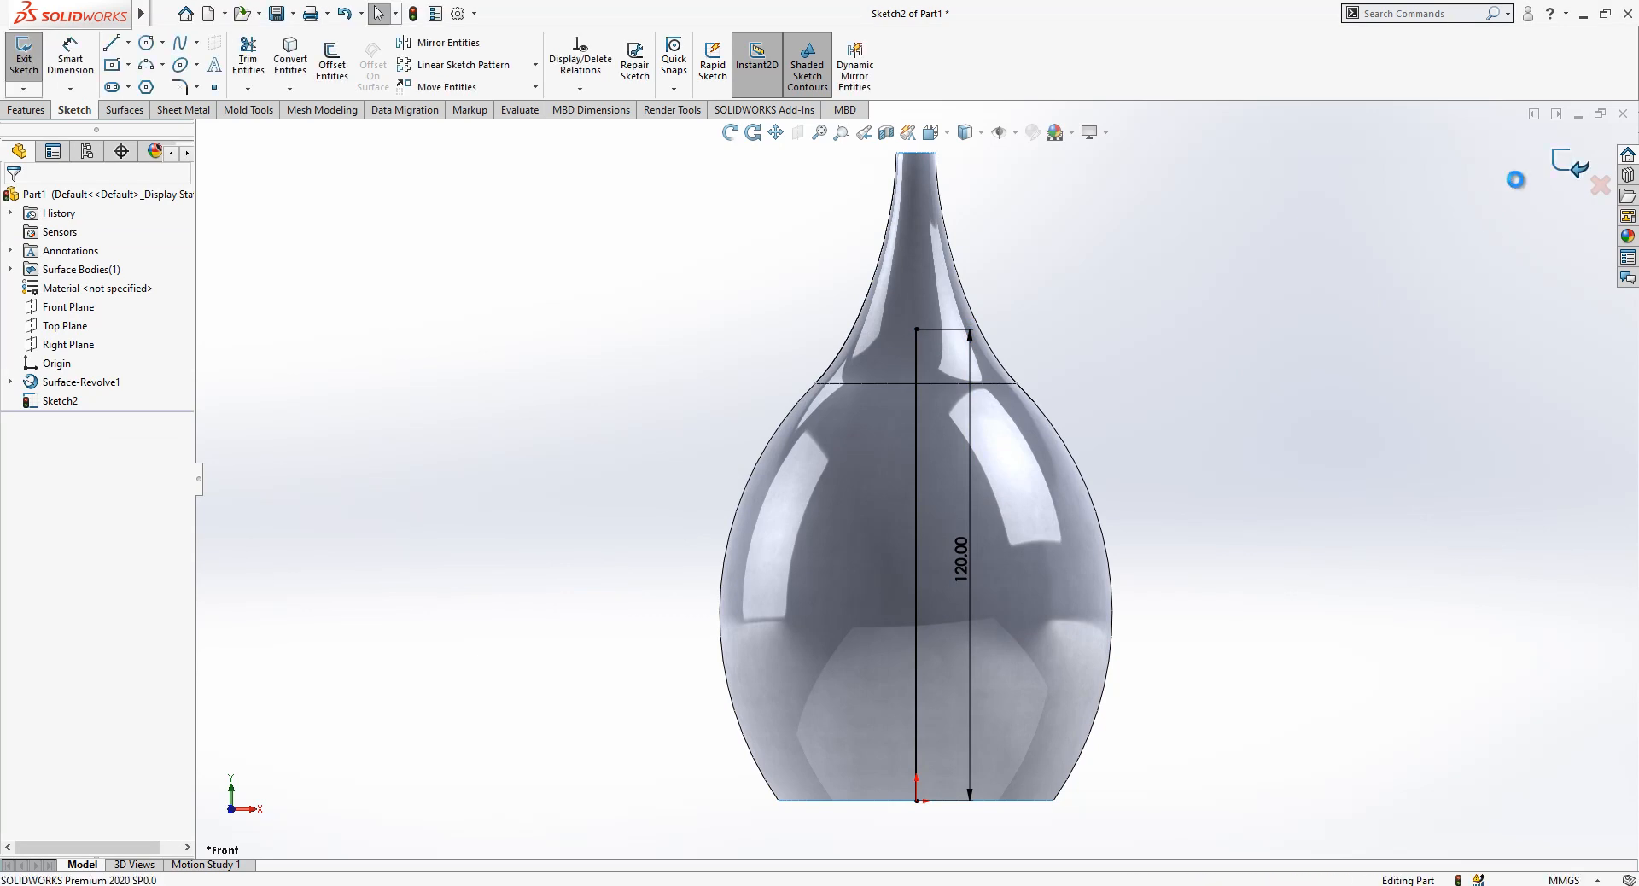
- In a new Front Plane sketch, draw a horizontal line about 69 mm long from the origin in the negative X direction
left_click(68, 309)
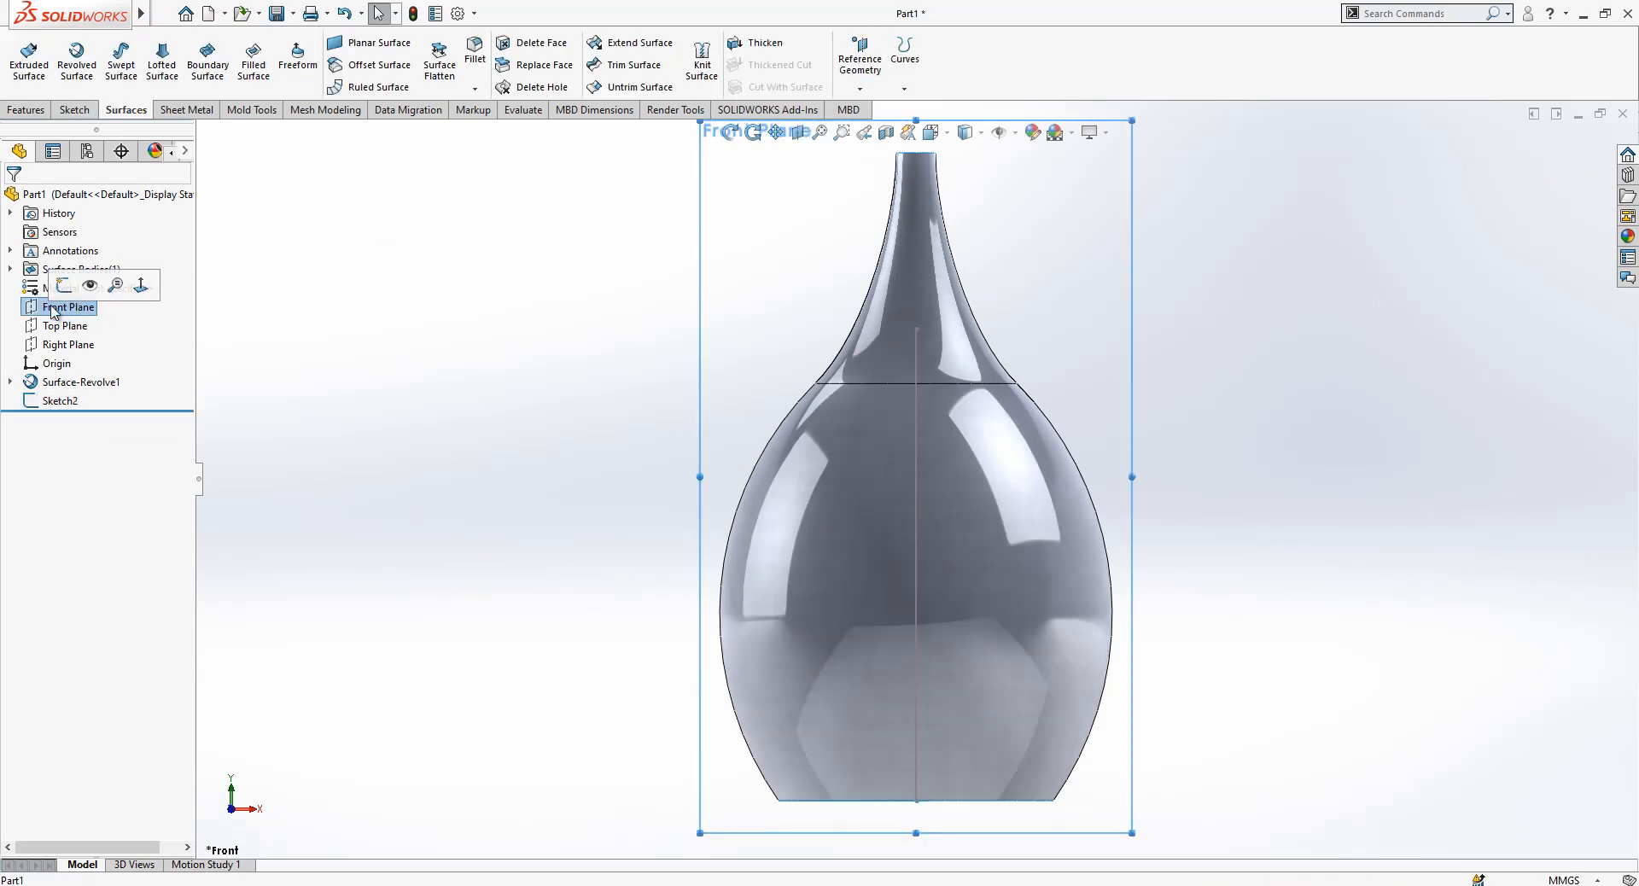
left_click(61, 294)
left_click(68, 307)
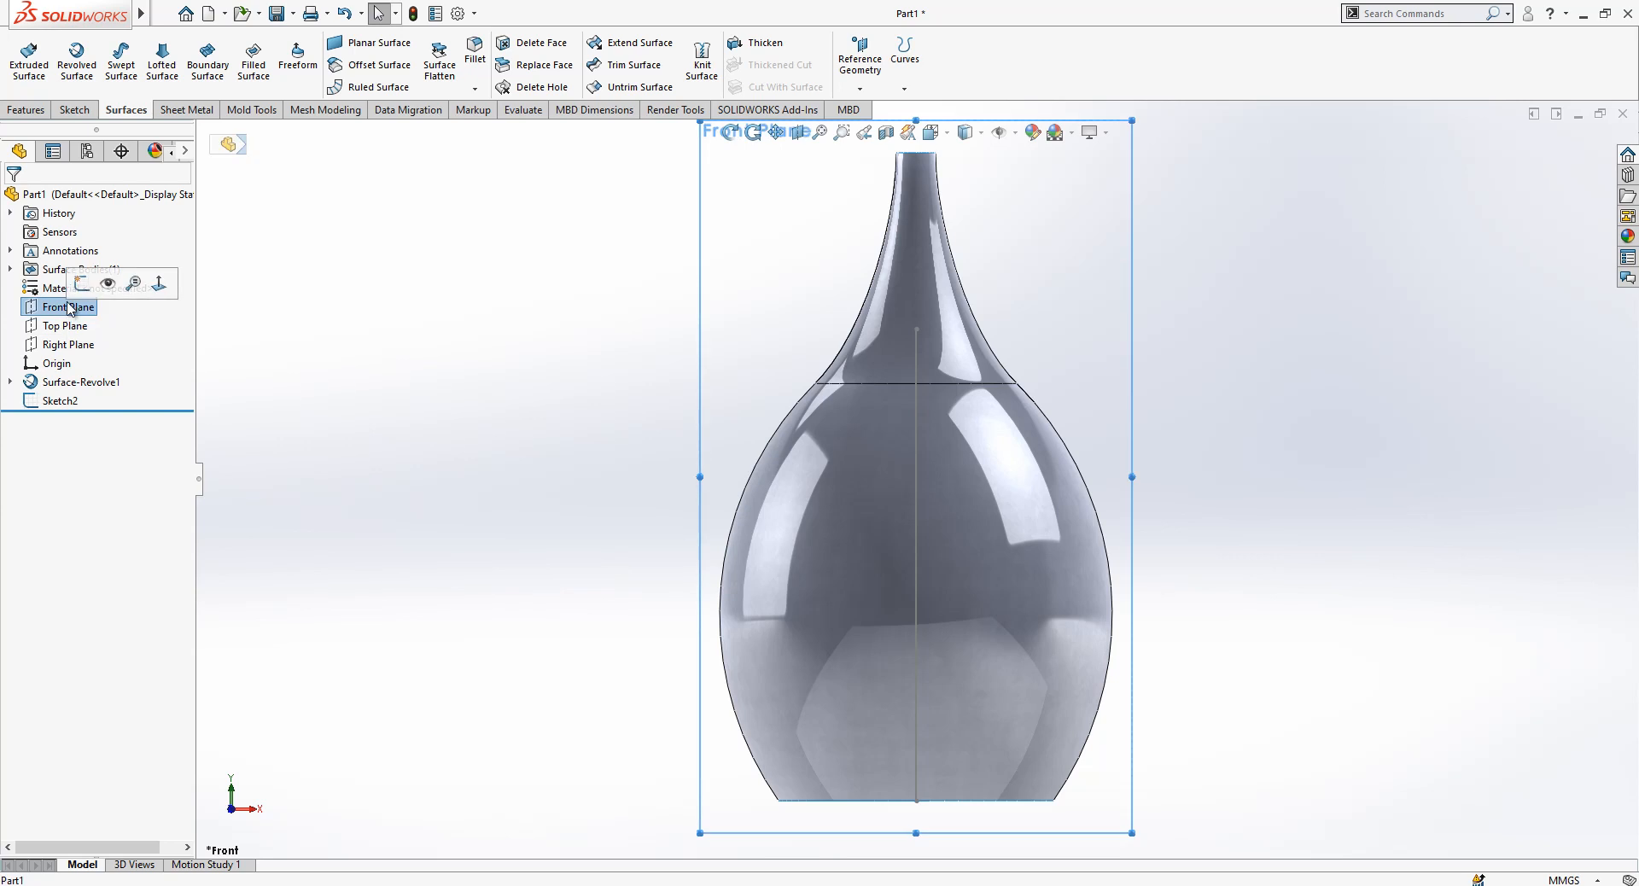
left_click(80, 286)
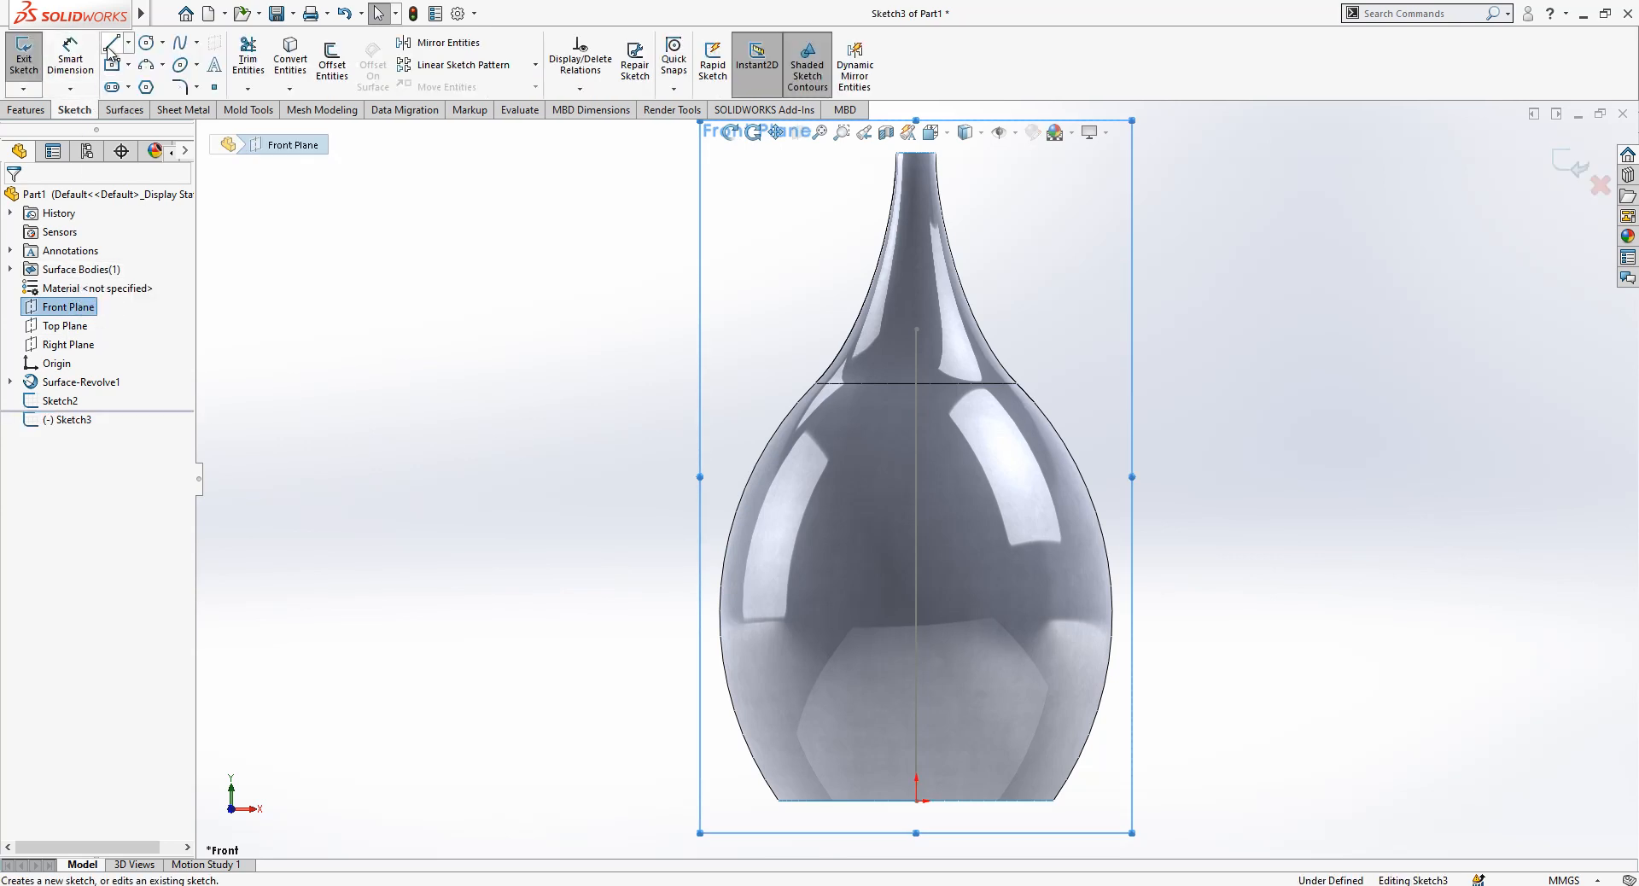
left_click(108, 44)
left_click(916, 801)
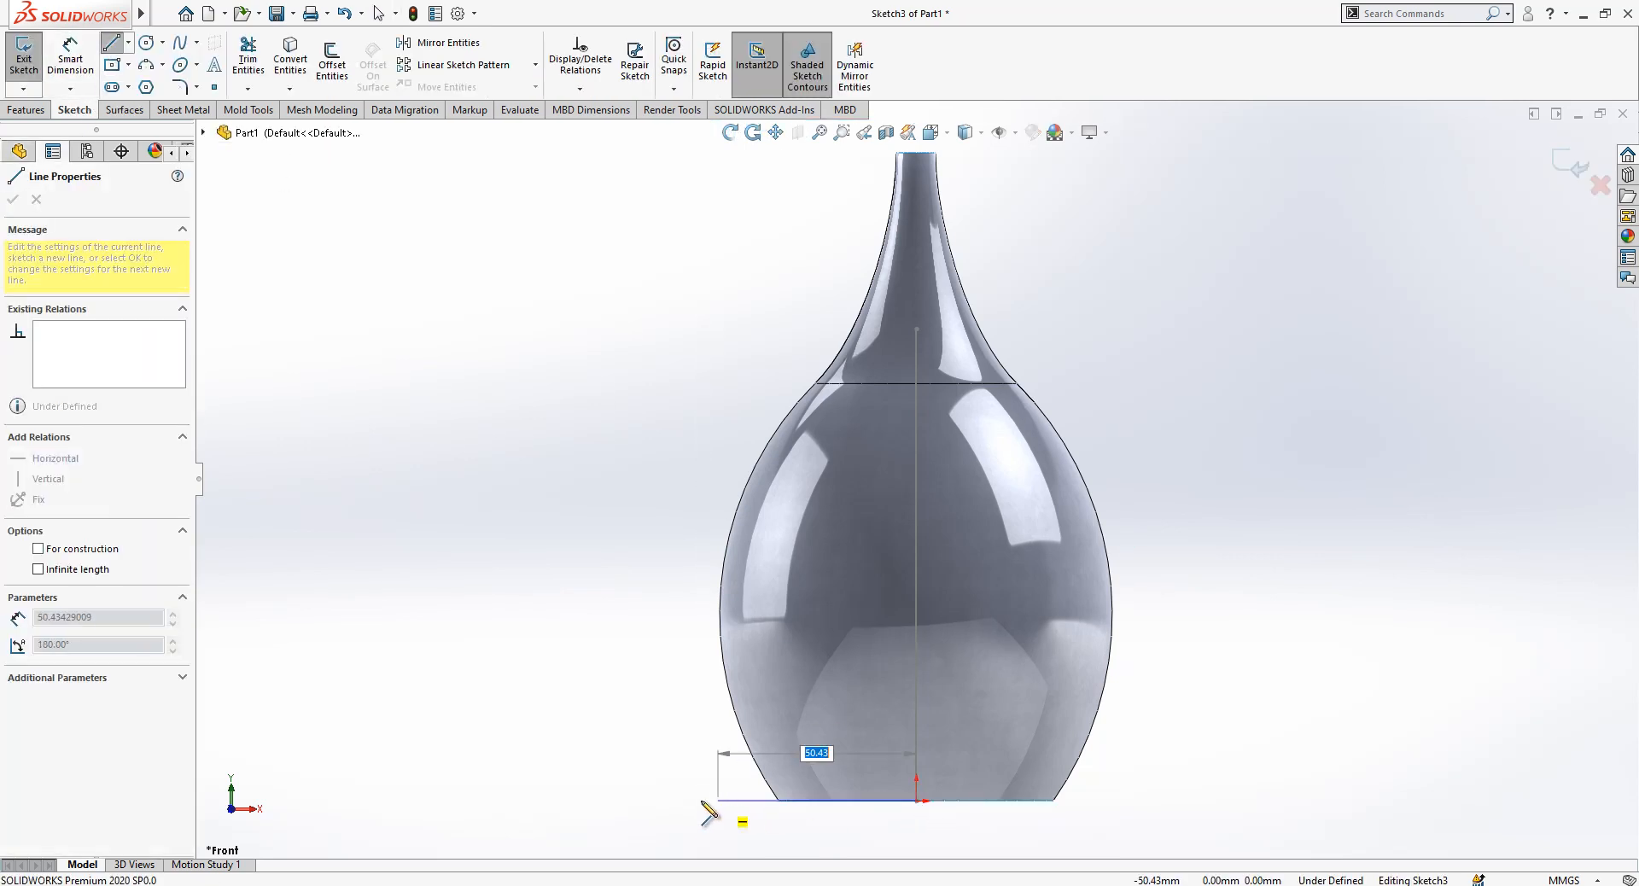
left_click(644, 801)
key("Escape")
- Dimension the horizontal line's length as 100 mm and exit the sketch
left_click(70, 89)
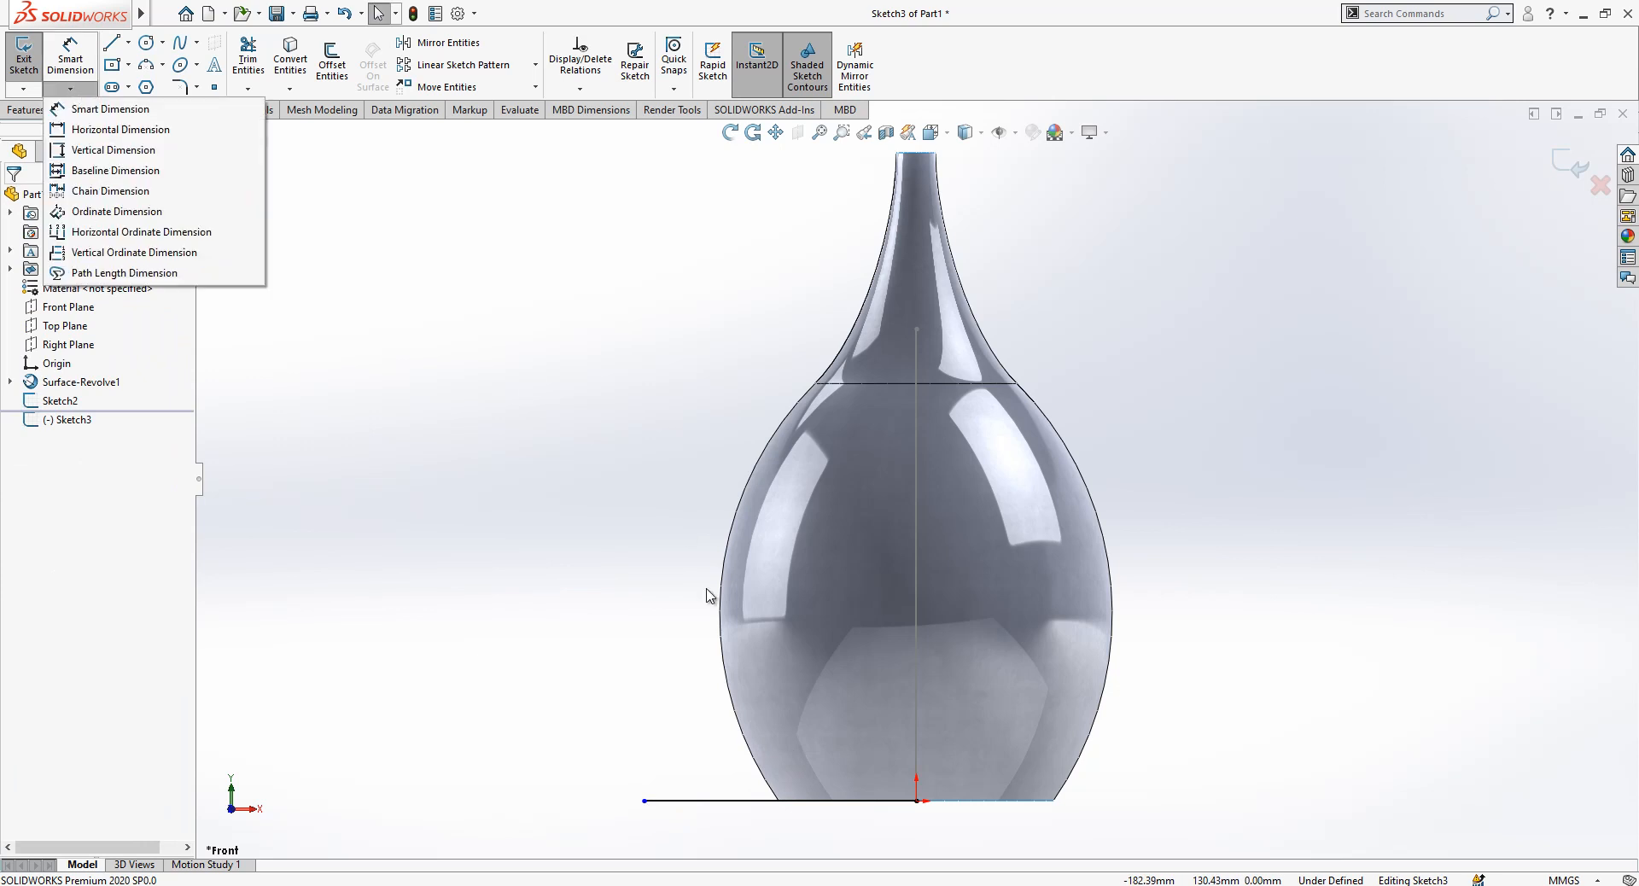
left_click(556, 504)
left_click(73, 53)
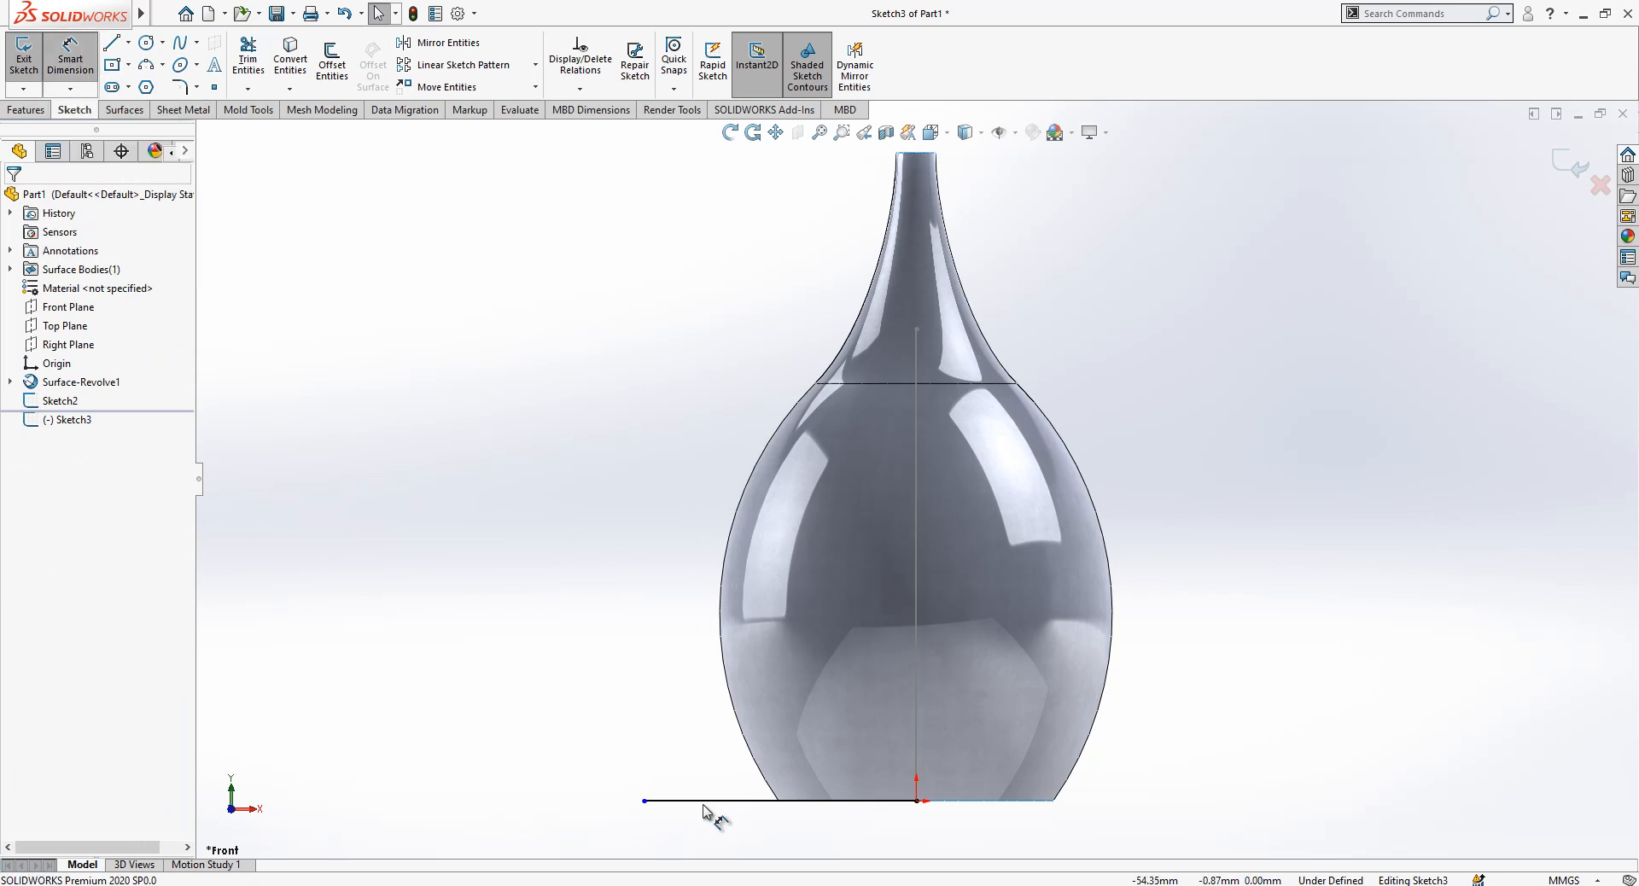
left_click(724, 801)
left_click(730, 832)
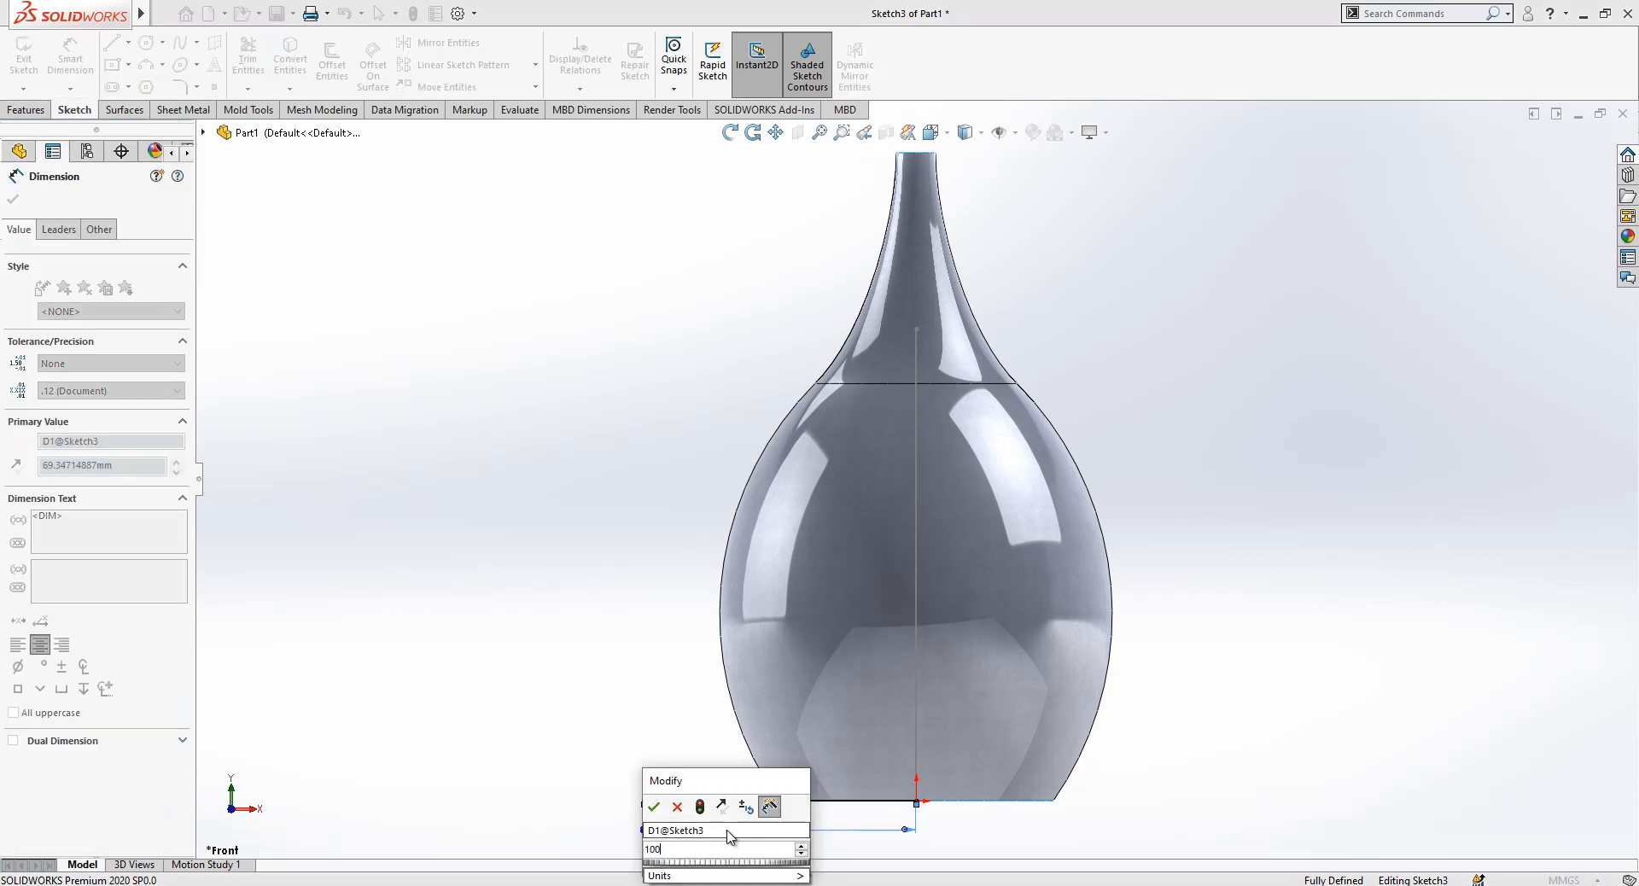
key("Return")
left_click(583, 546)
scroll(840, 509, "up", 2)
scroll(1053, 524, "down", 1)
key("Escape")
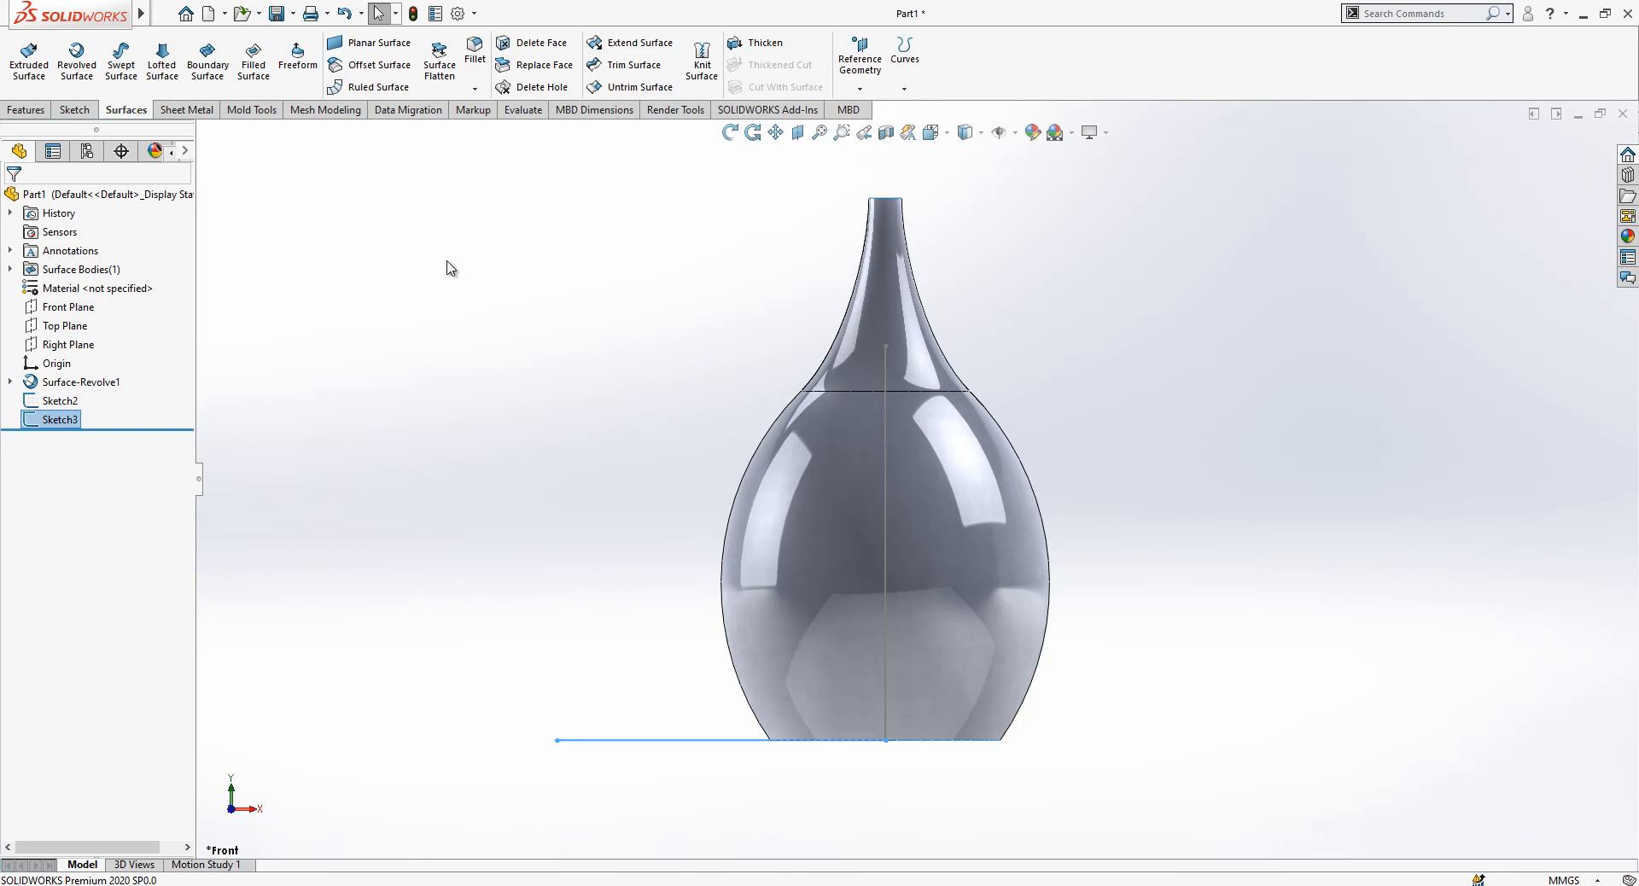
- Set up a swept surface with the horizontal line as profile, the vertical line as path, and profile twist set to Specify Twist Value
left_click(138, 82)
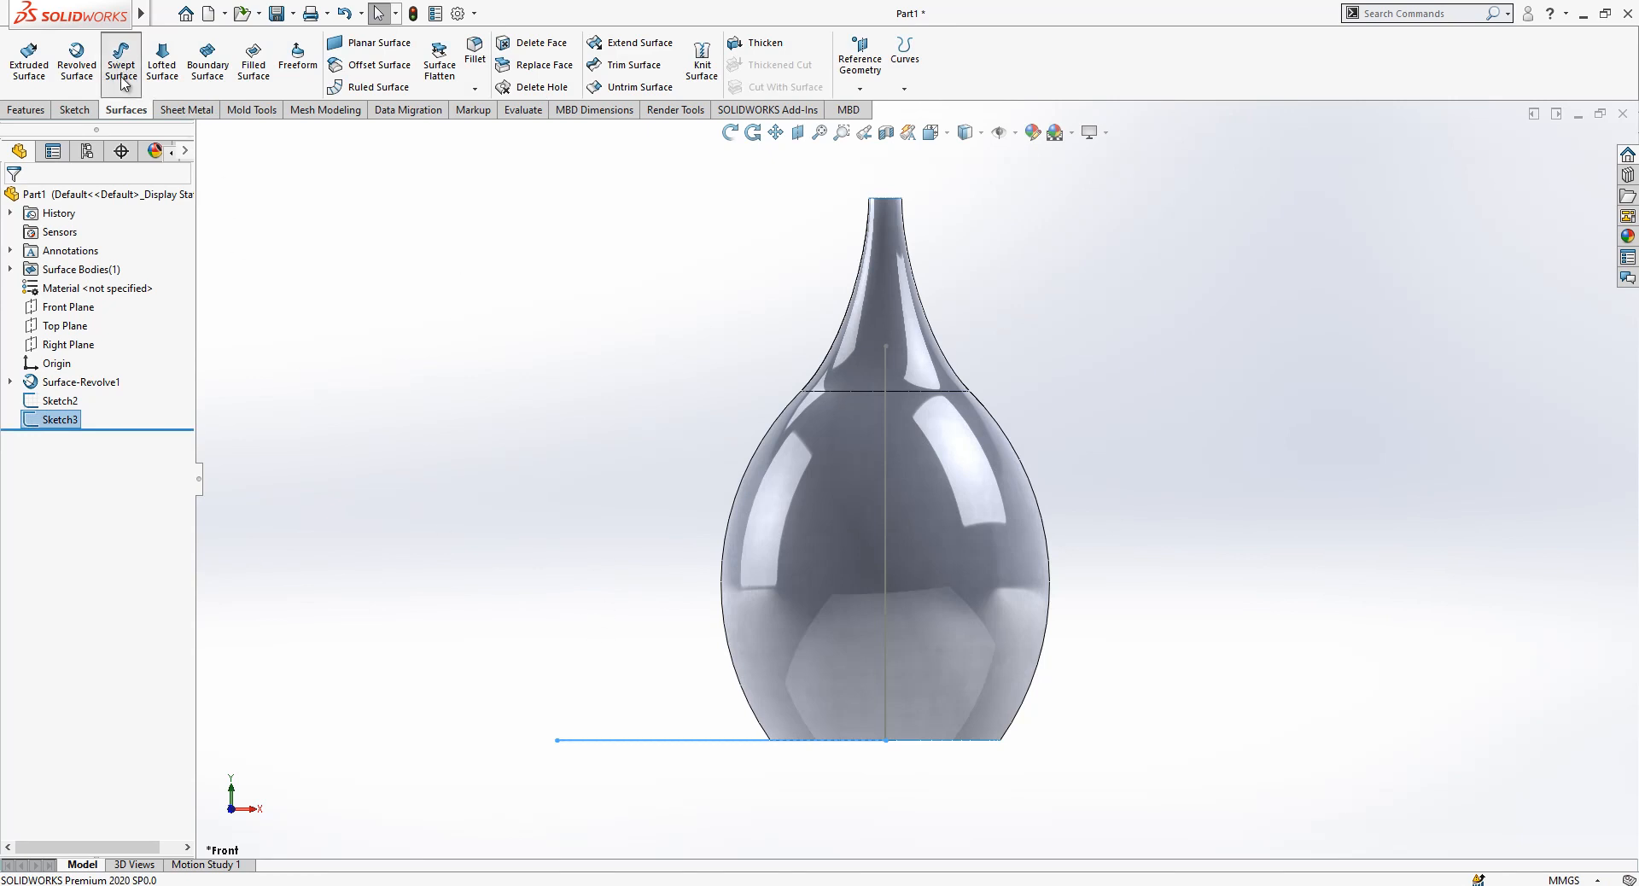
left_click(887, 396)
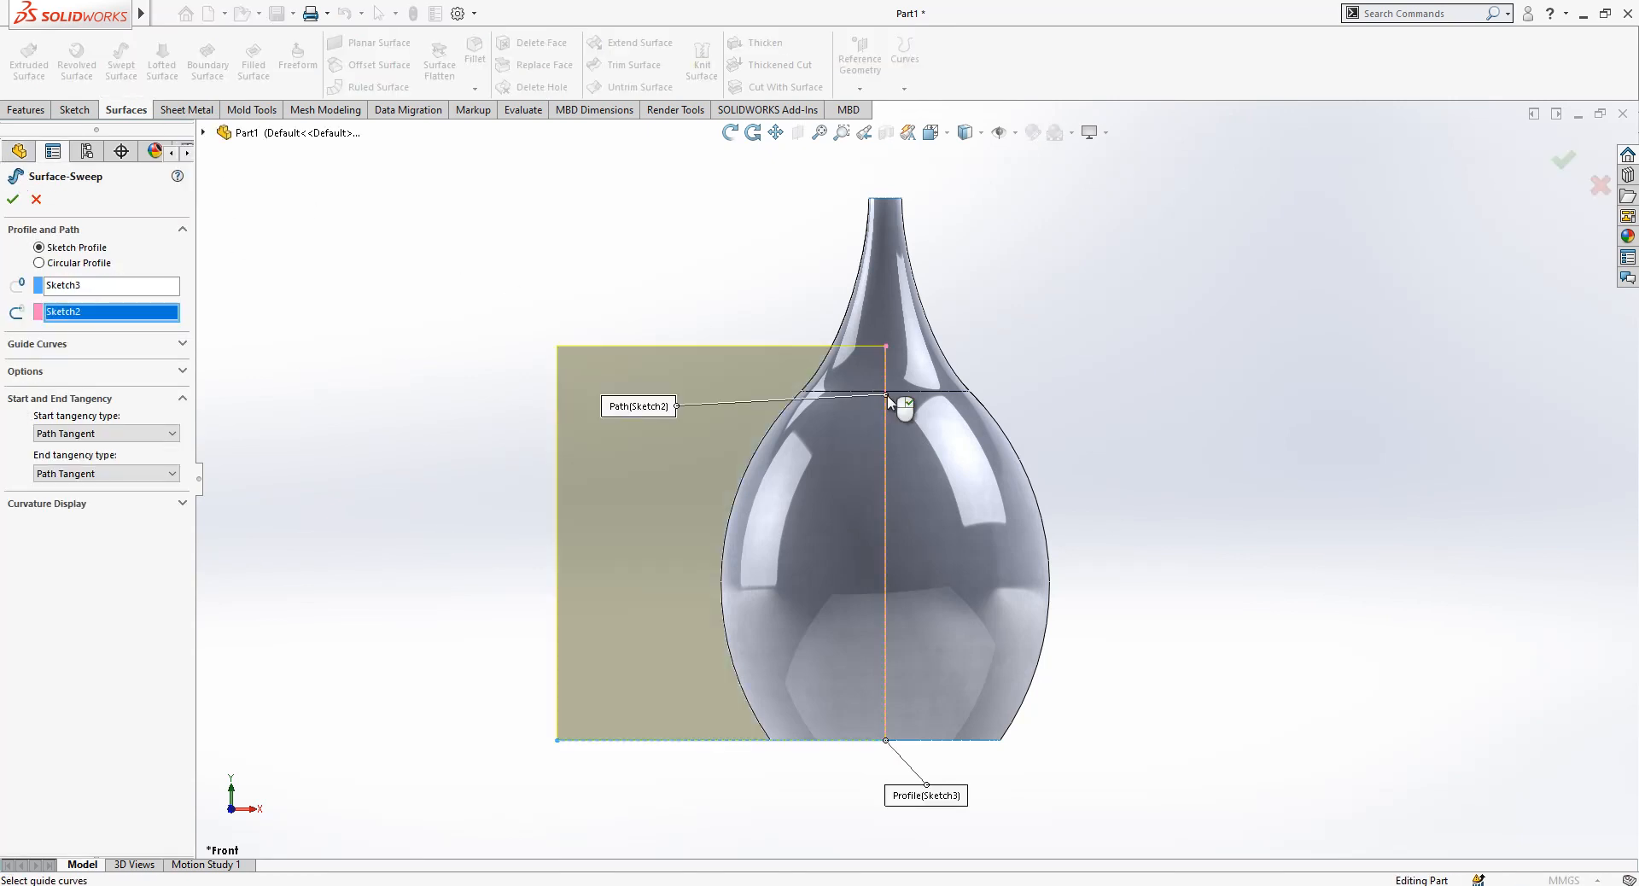
left_click(143, 352)
left_click(144, 373)
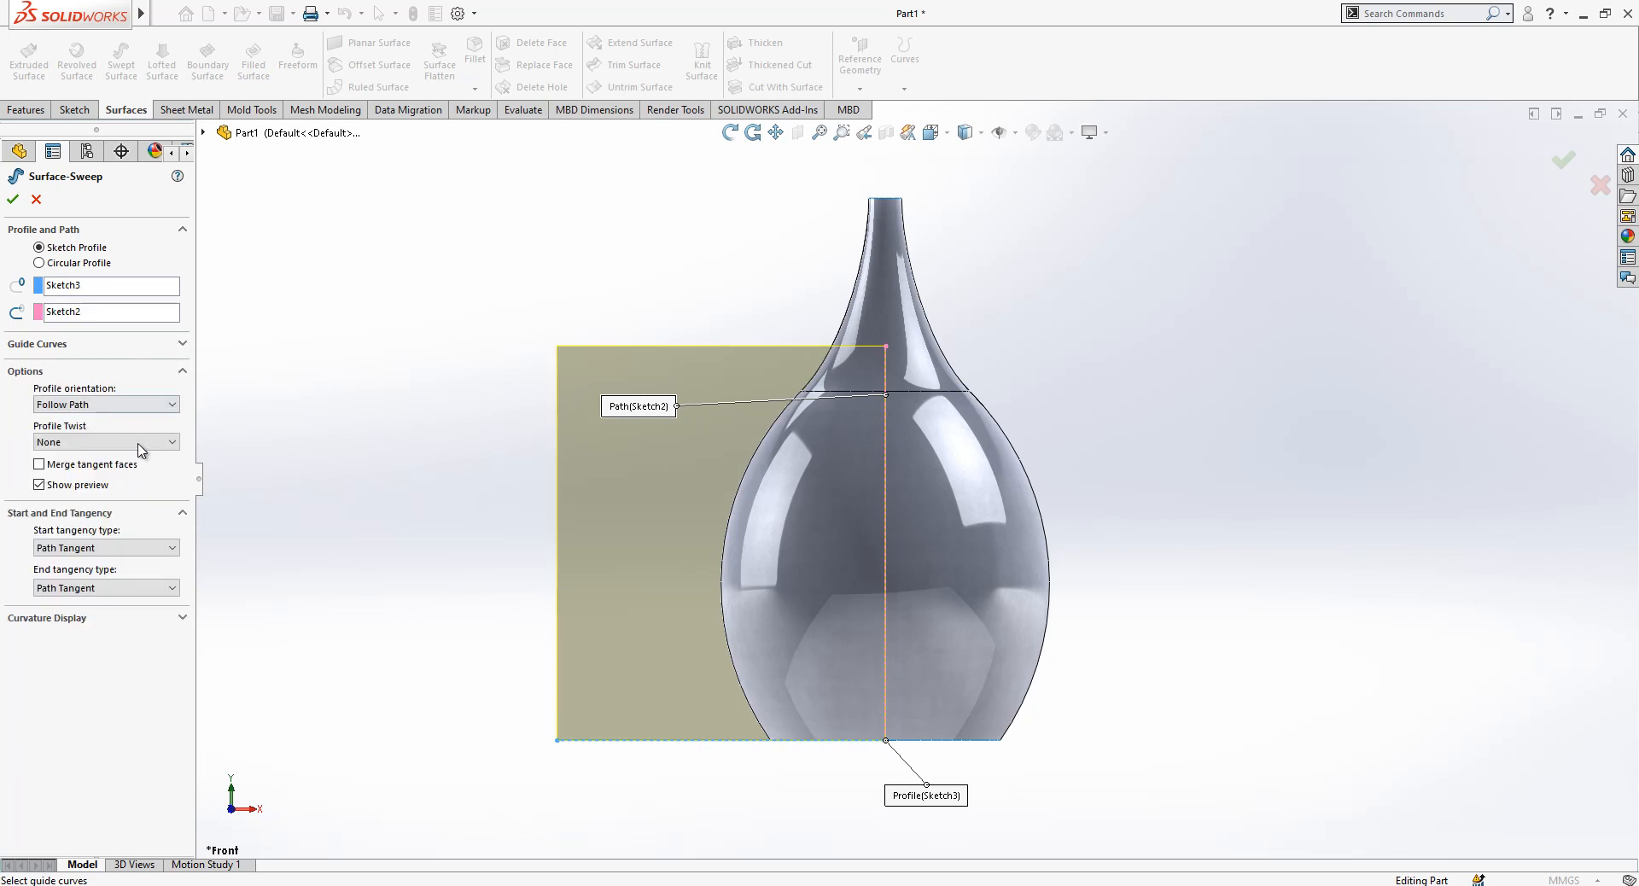
left_click(54, 440)
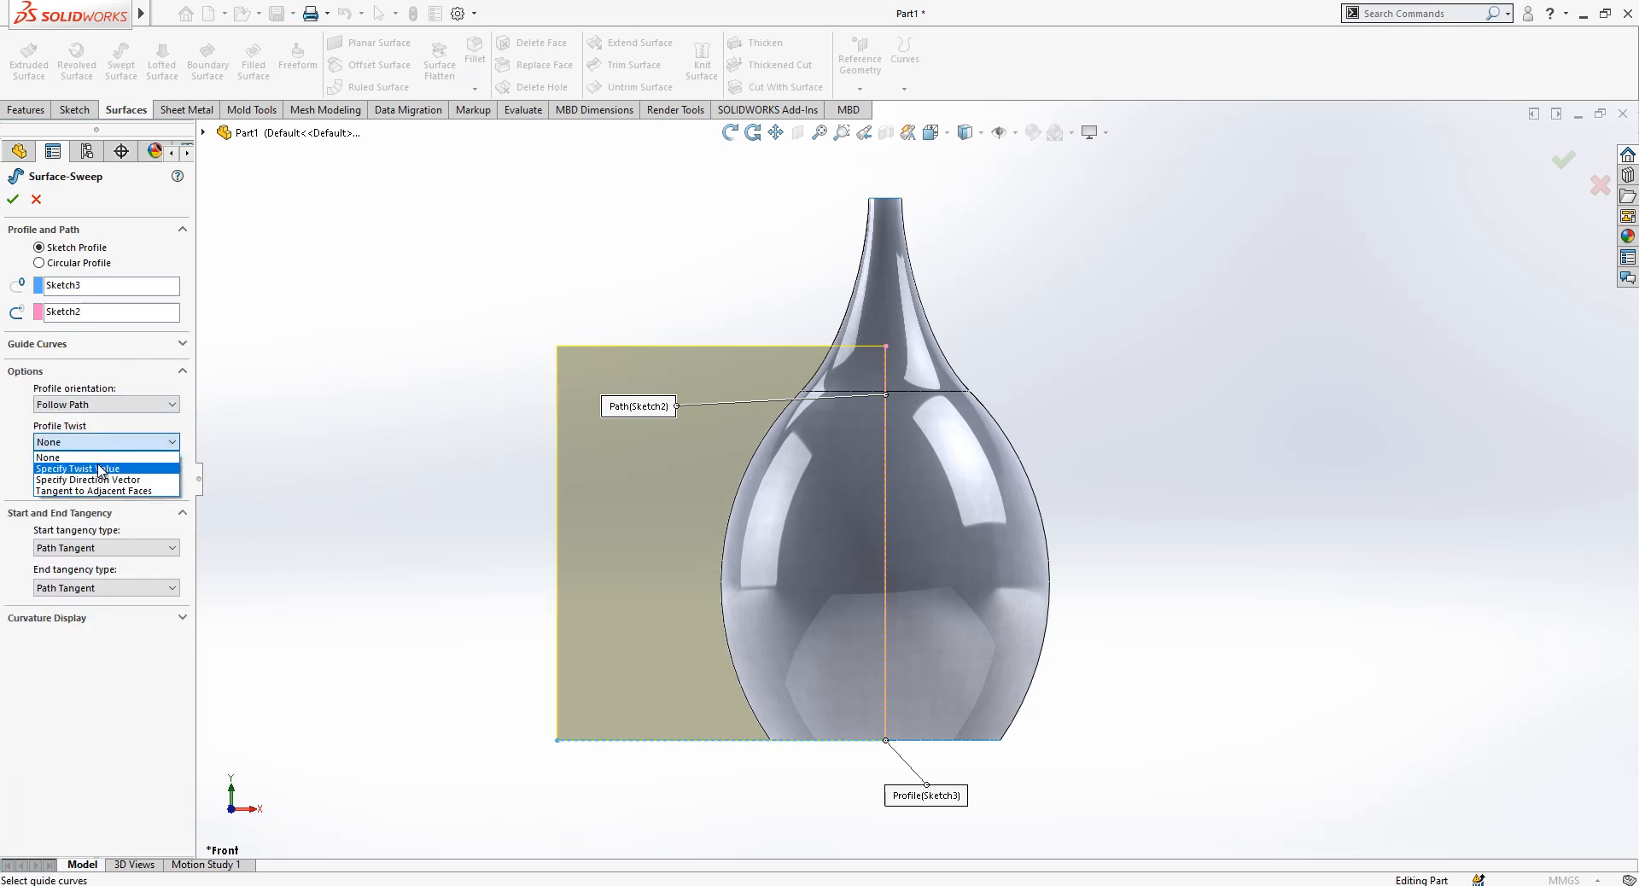
left_click(101, 468)
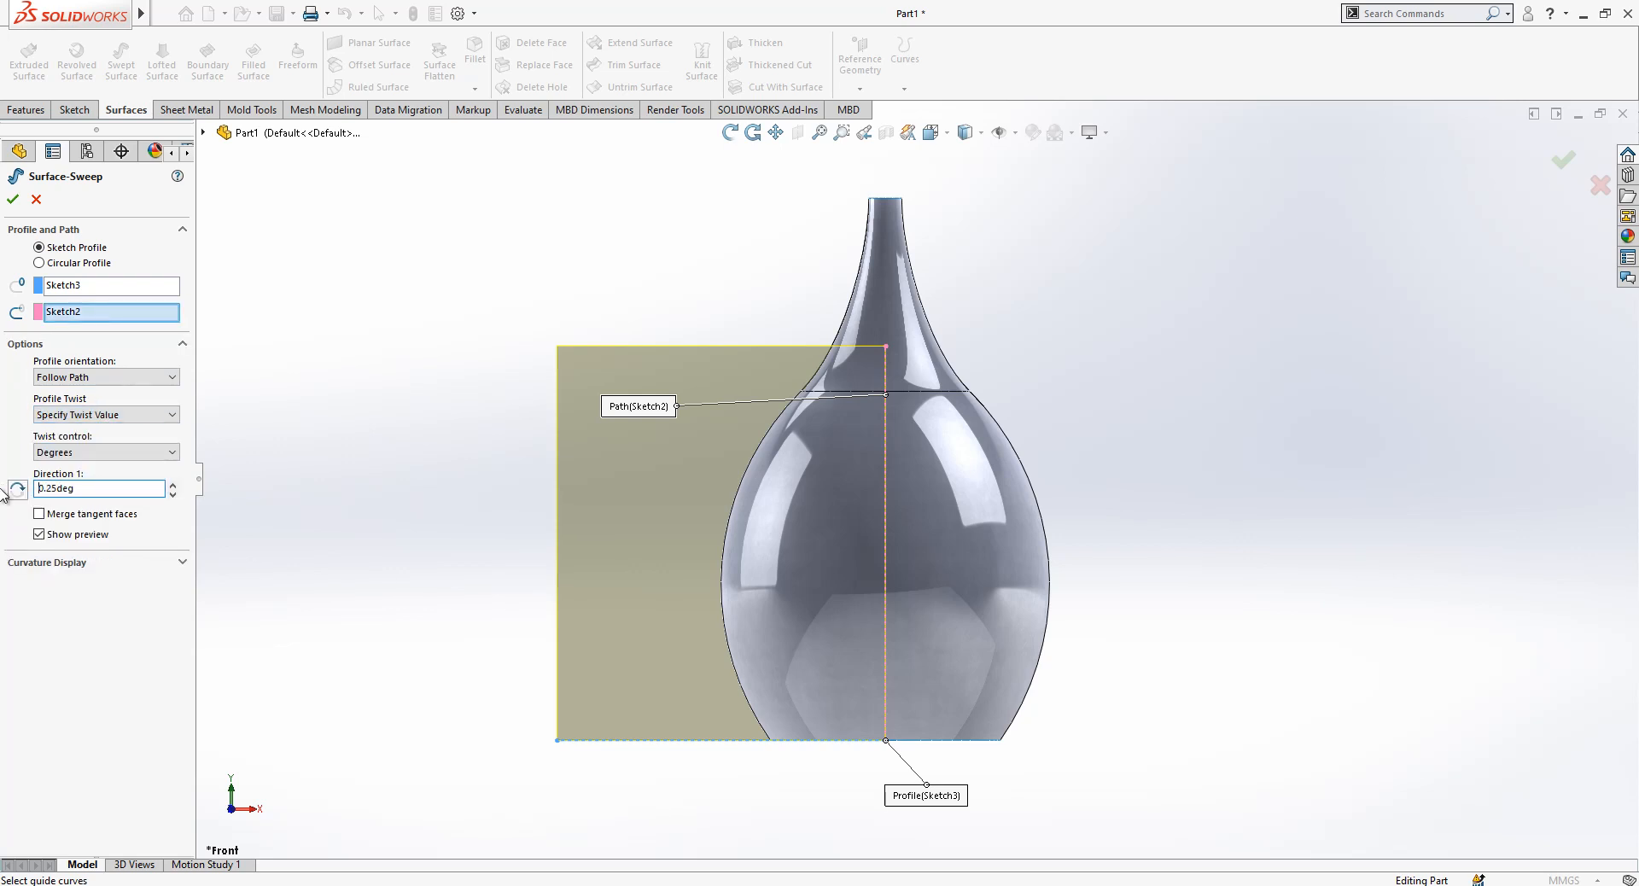
- Twist the swept surface about a quarter turn along its path and complete the sweep
left_click(83, 454)
left_click(95, 491)
type("25")
middle_click_drag(920, 549, 966, 586)
scroll(965, 587, "up", 1)
left_click(12, 199)
middle_click_drag(888, 478, 944, 488)
left_click(1079, 423)
middle_click_drag(999, 430, 969, 461)
key("Escape")
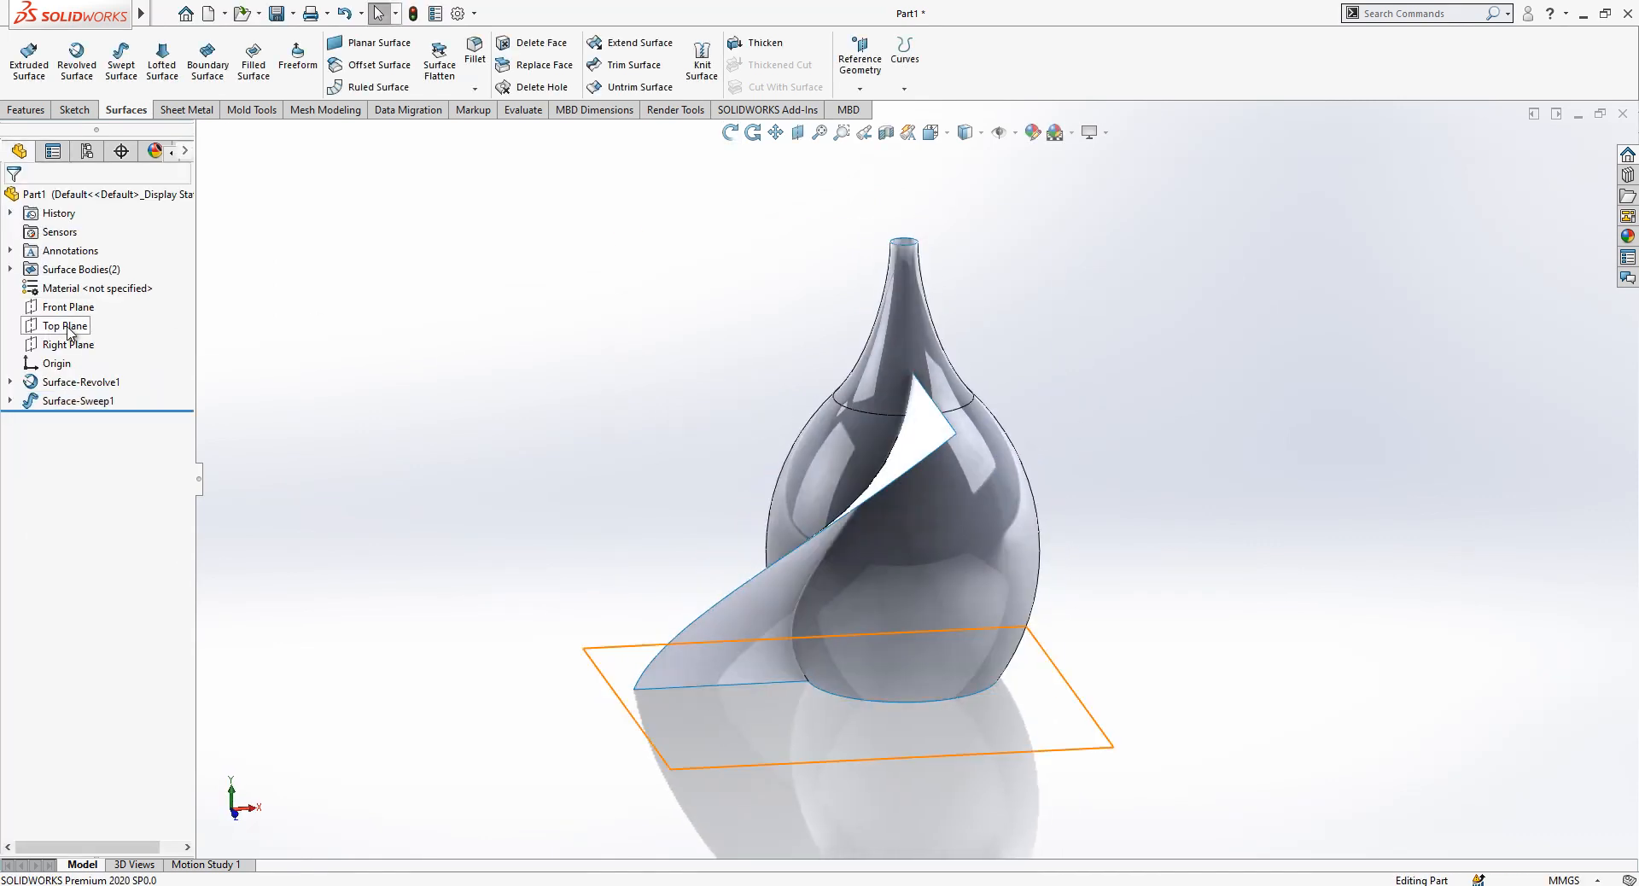
left_click(68, 344)
mouse_move(1110, 436)
middle_mouse_down()
mouse_move(1076, 362)
mouse_move(1123, 421)
middle_mouse_up()
left_click(972, 328)
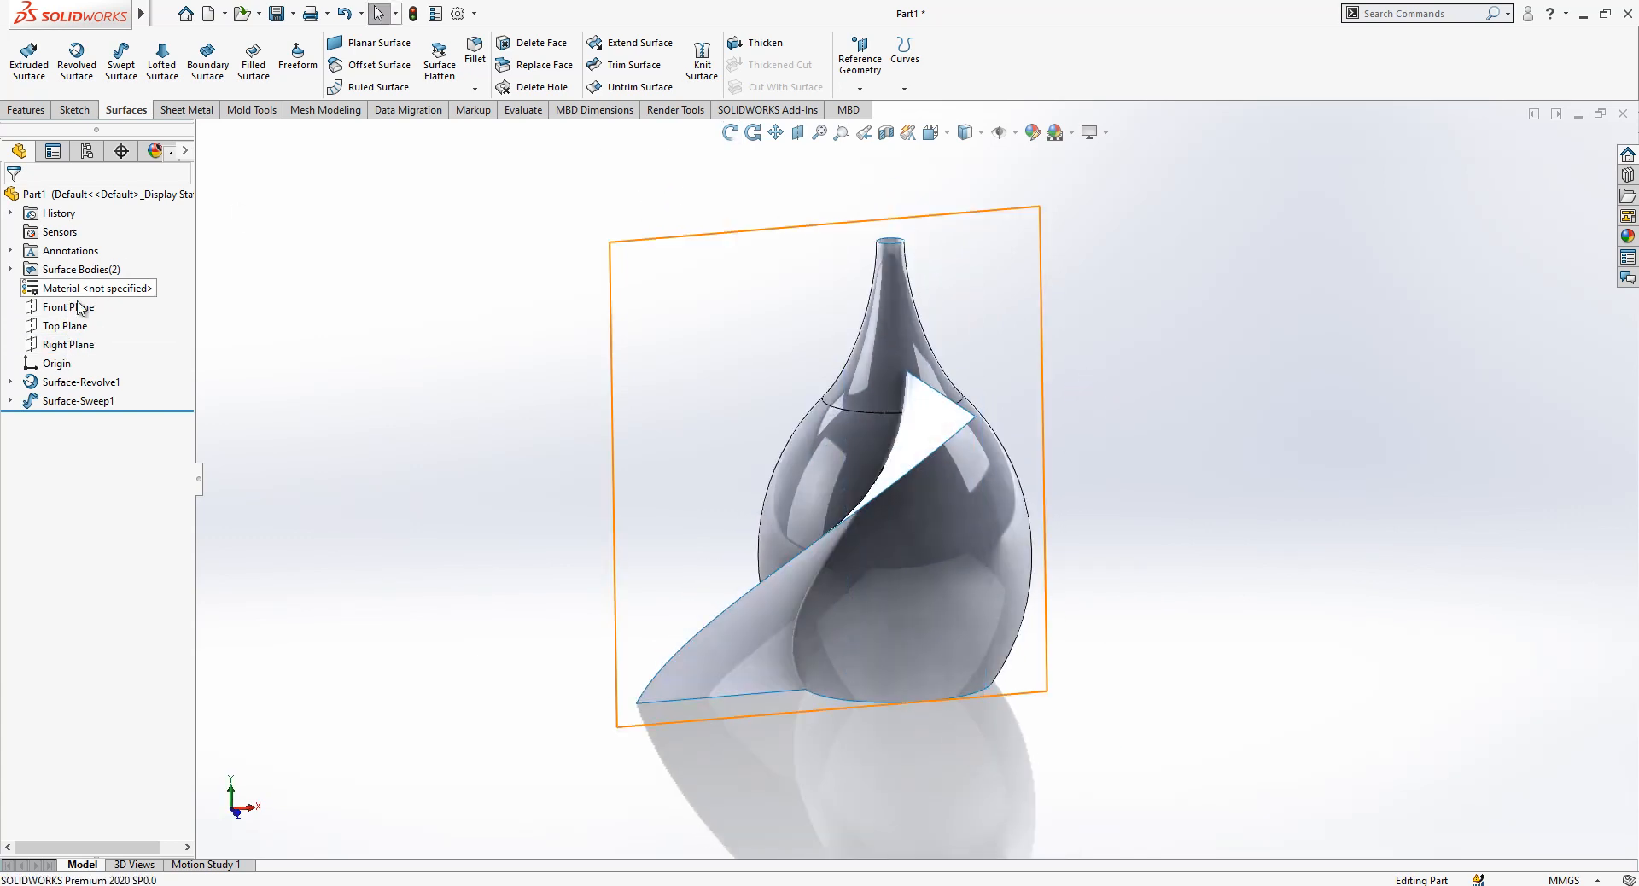
- Create a reference axis through the origin perpendicular to the Top Plane
left_click(65, 364)
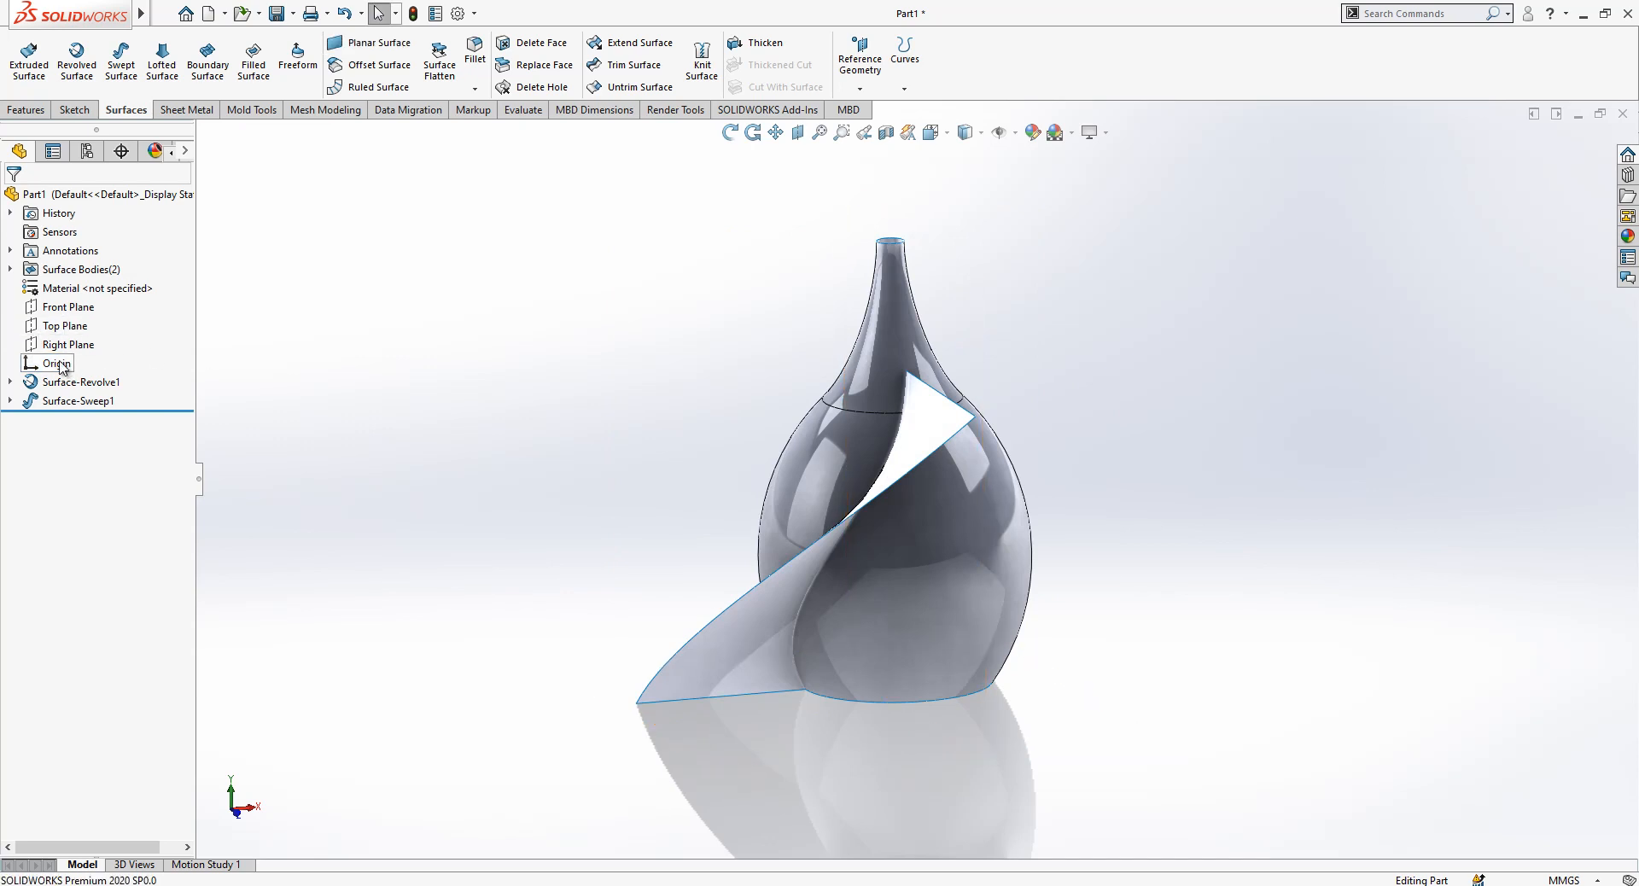
left_click(51, 331, "ctrl")
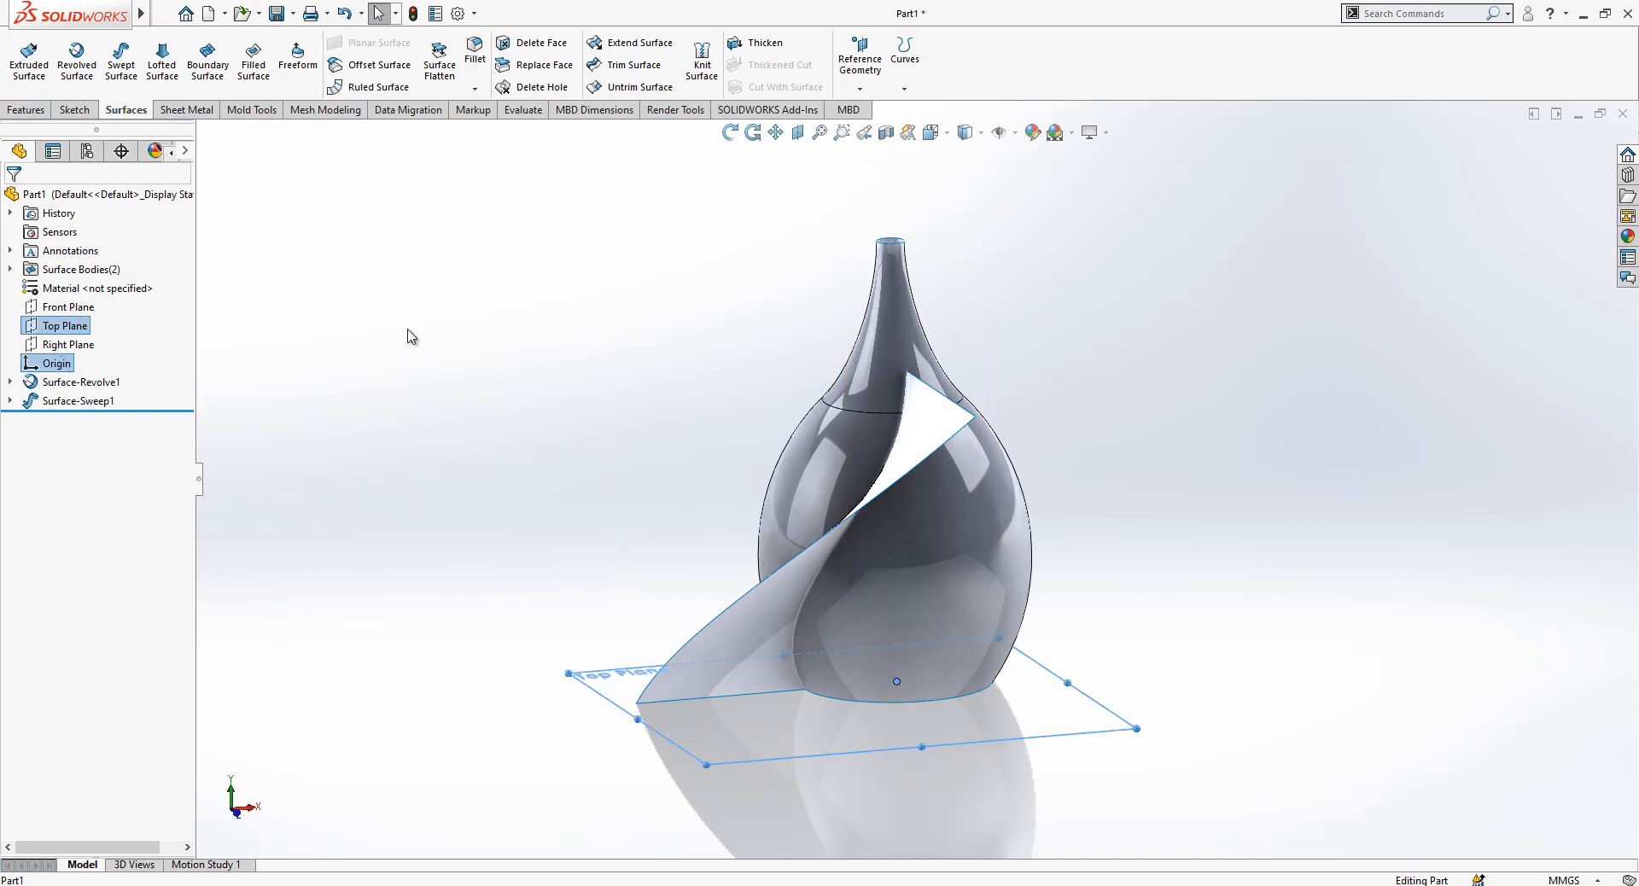
left_click(860, 86)
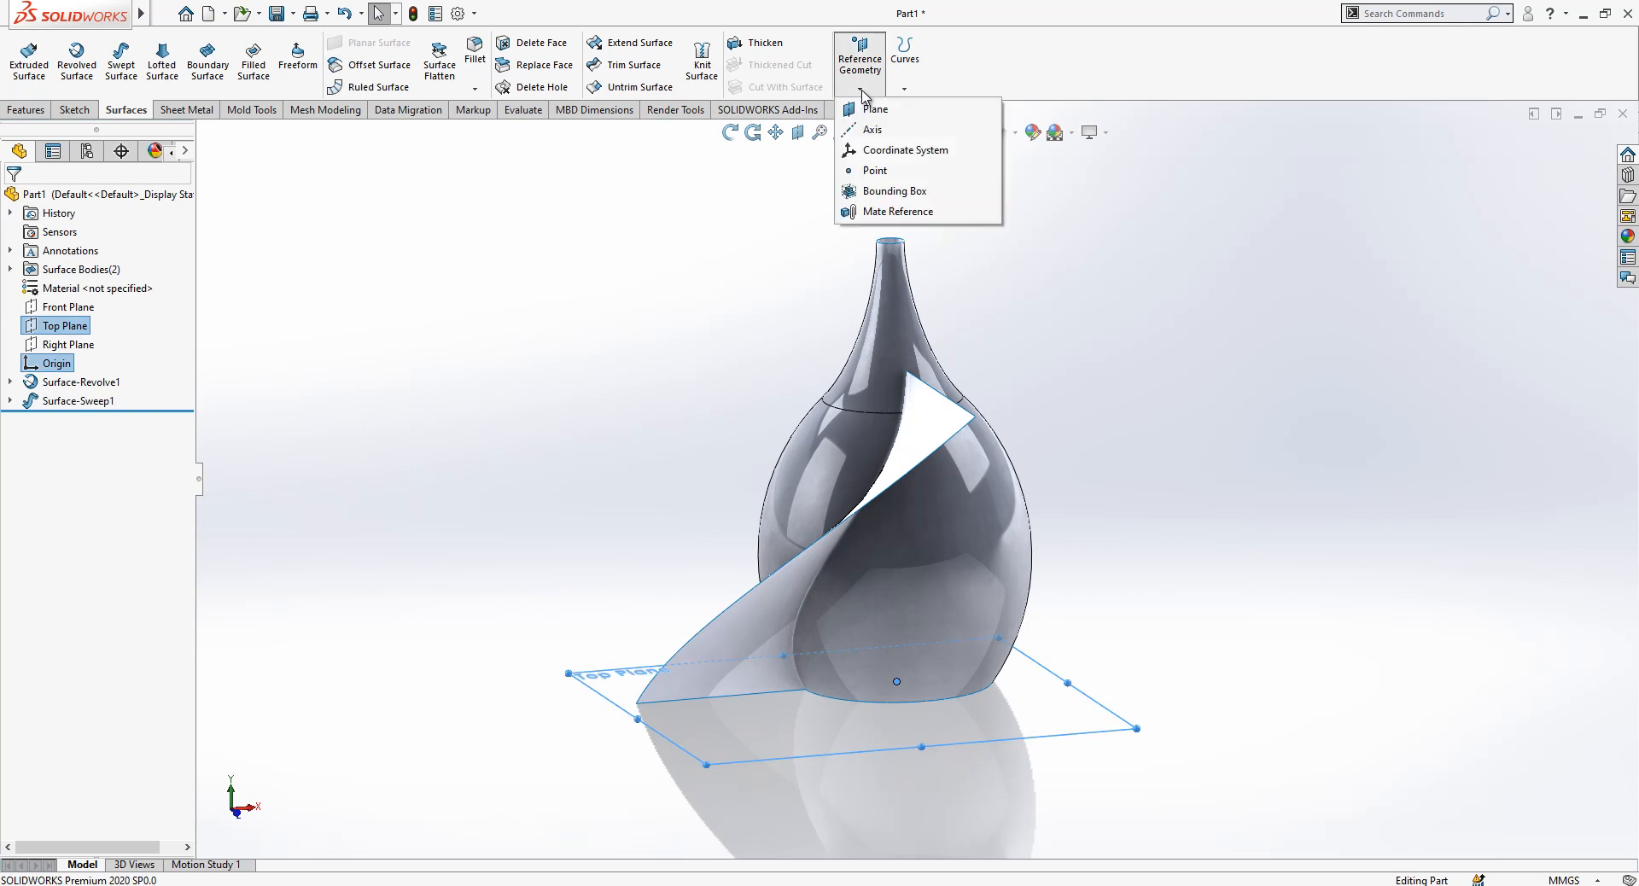
left_click(874, 130)
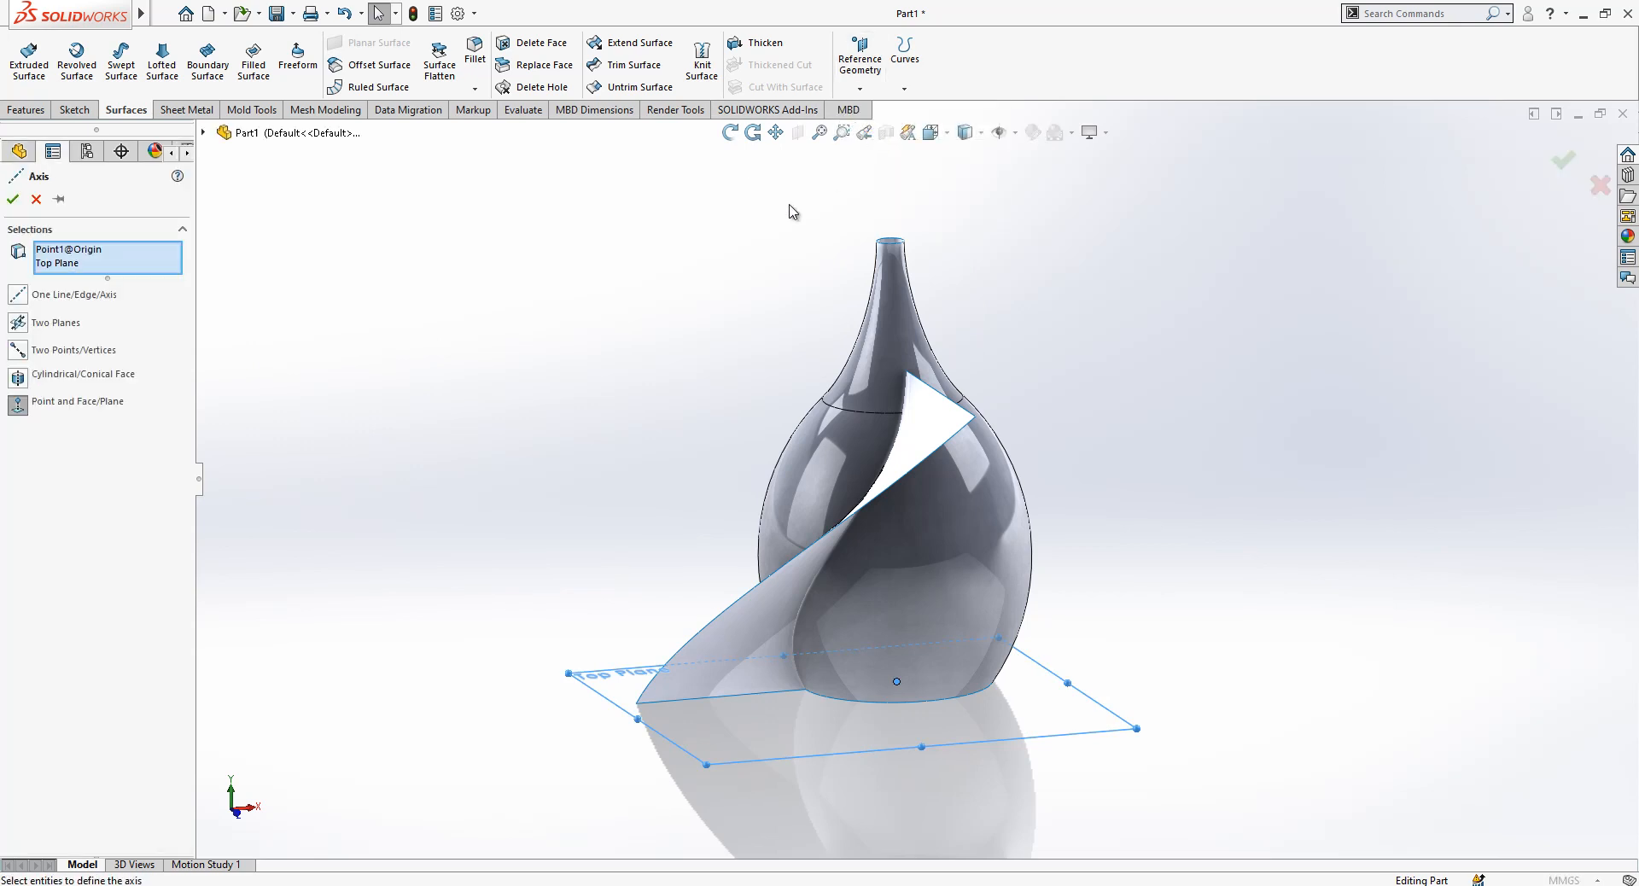
left_click(13, 199)
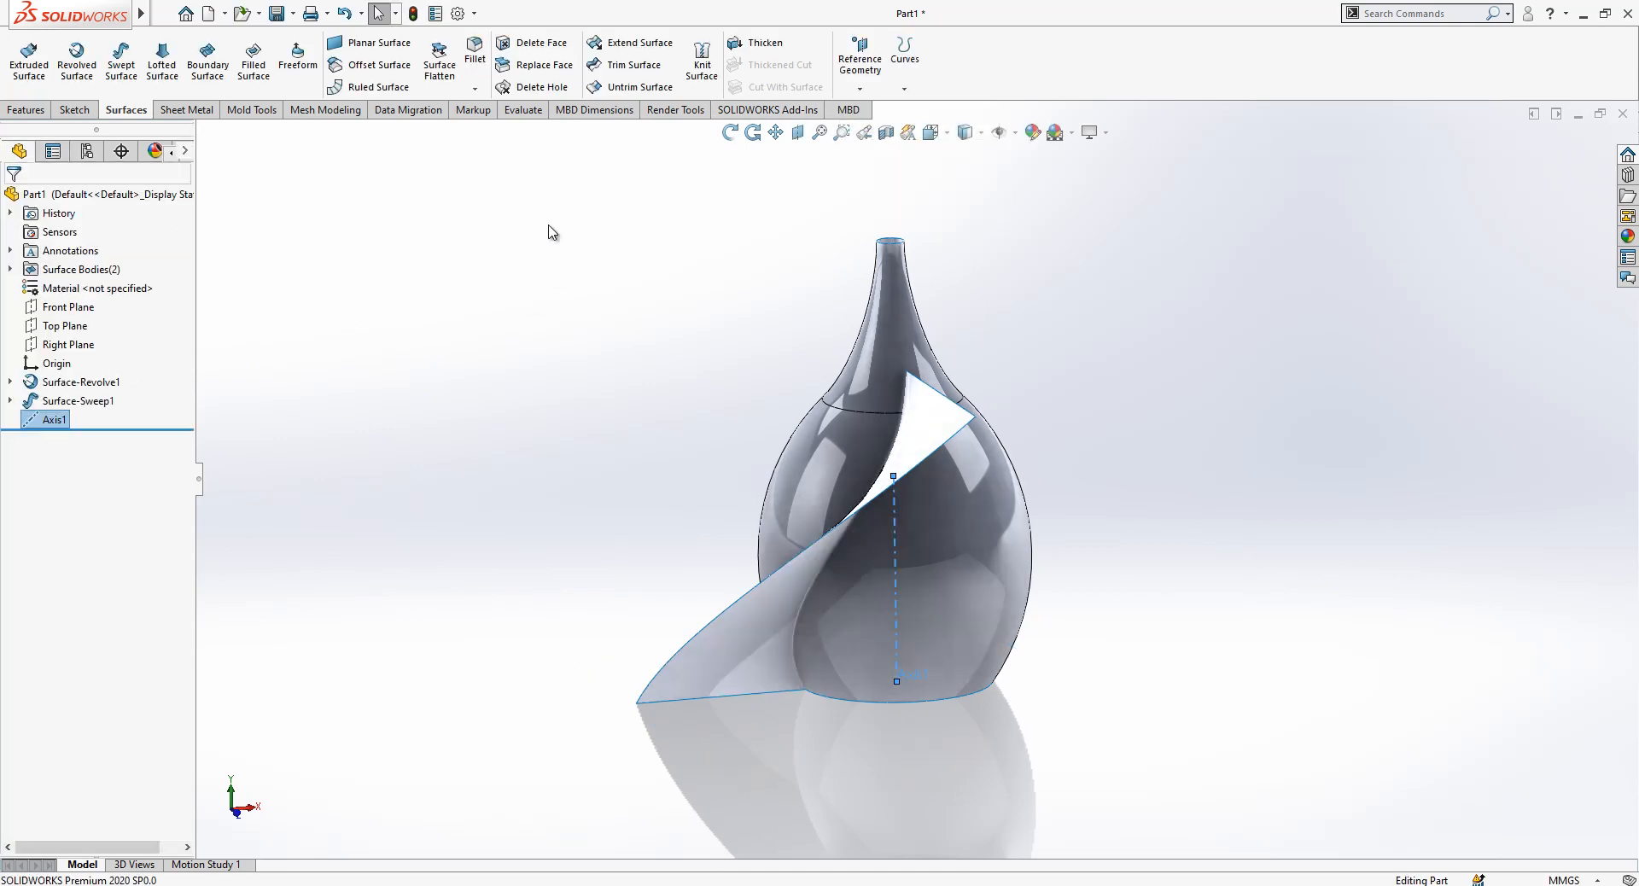
- Set up a circular pattern of the twisted swept surface body about the central axis, with 7.5° spacing and 2 instances
left_click(35, 112)
left_click(509, 89)
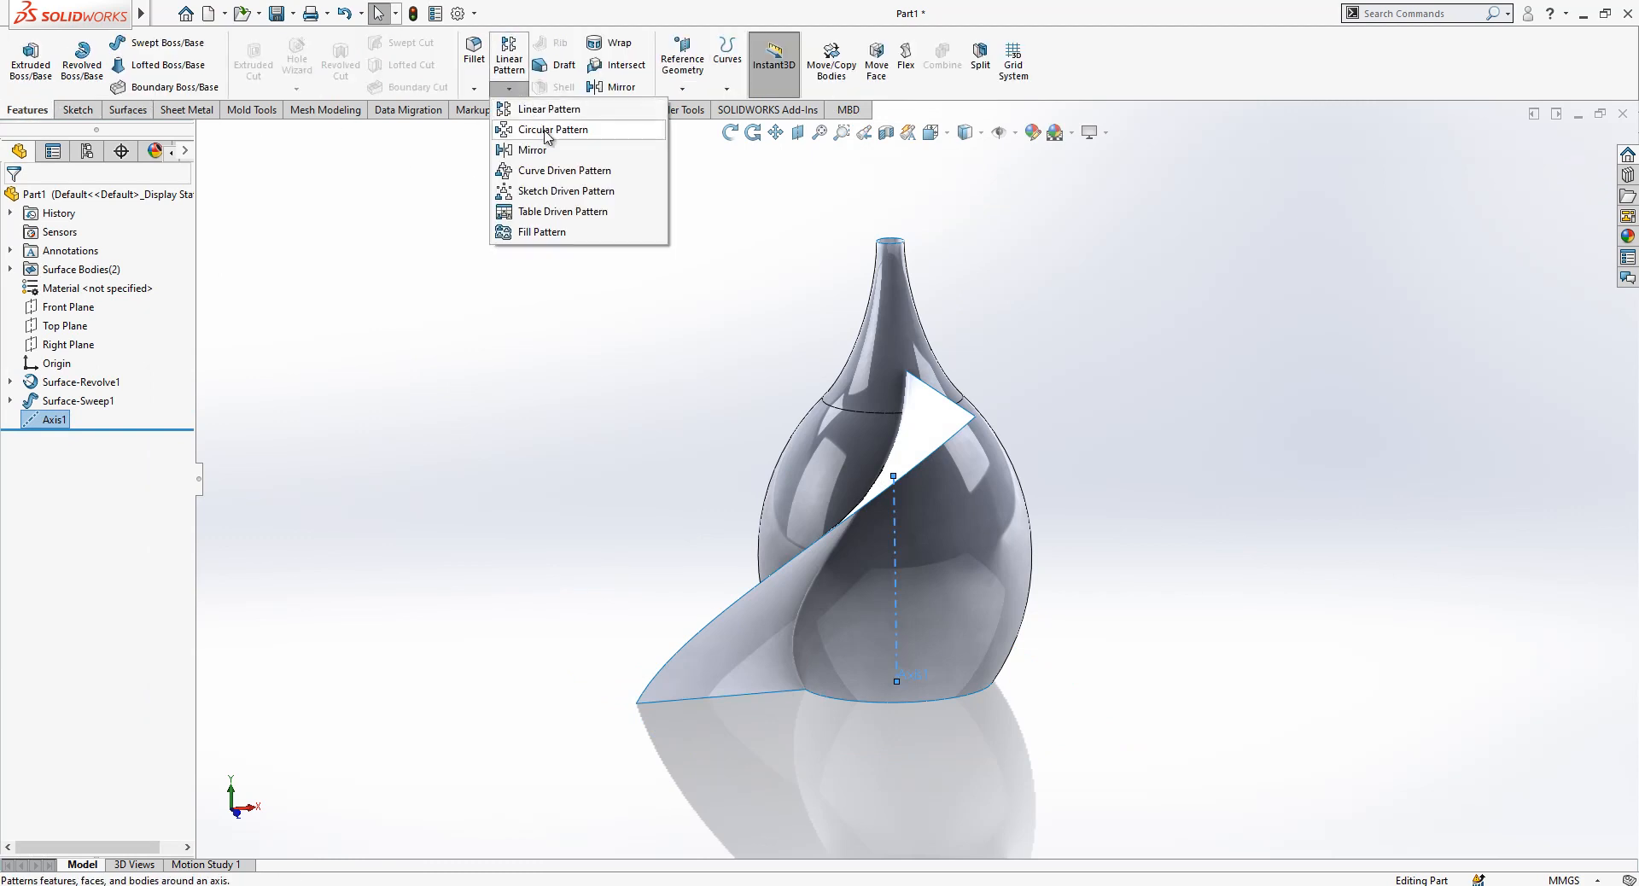
left_click(546, 130)
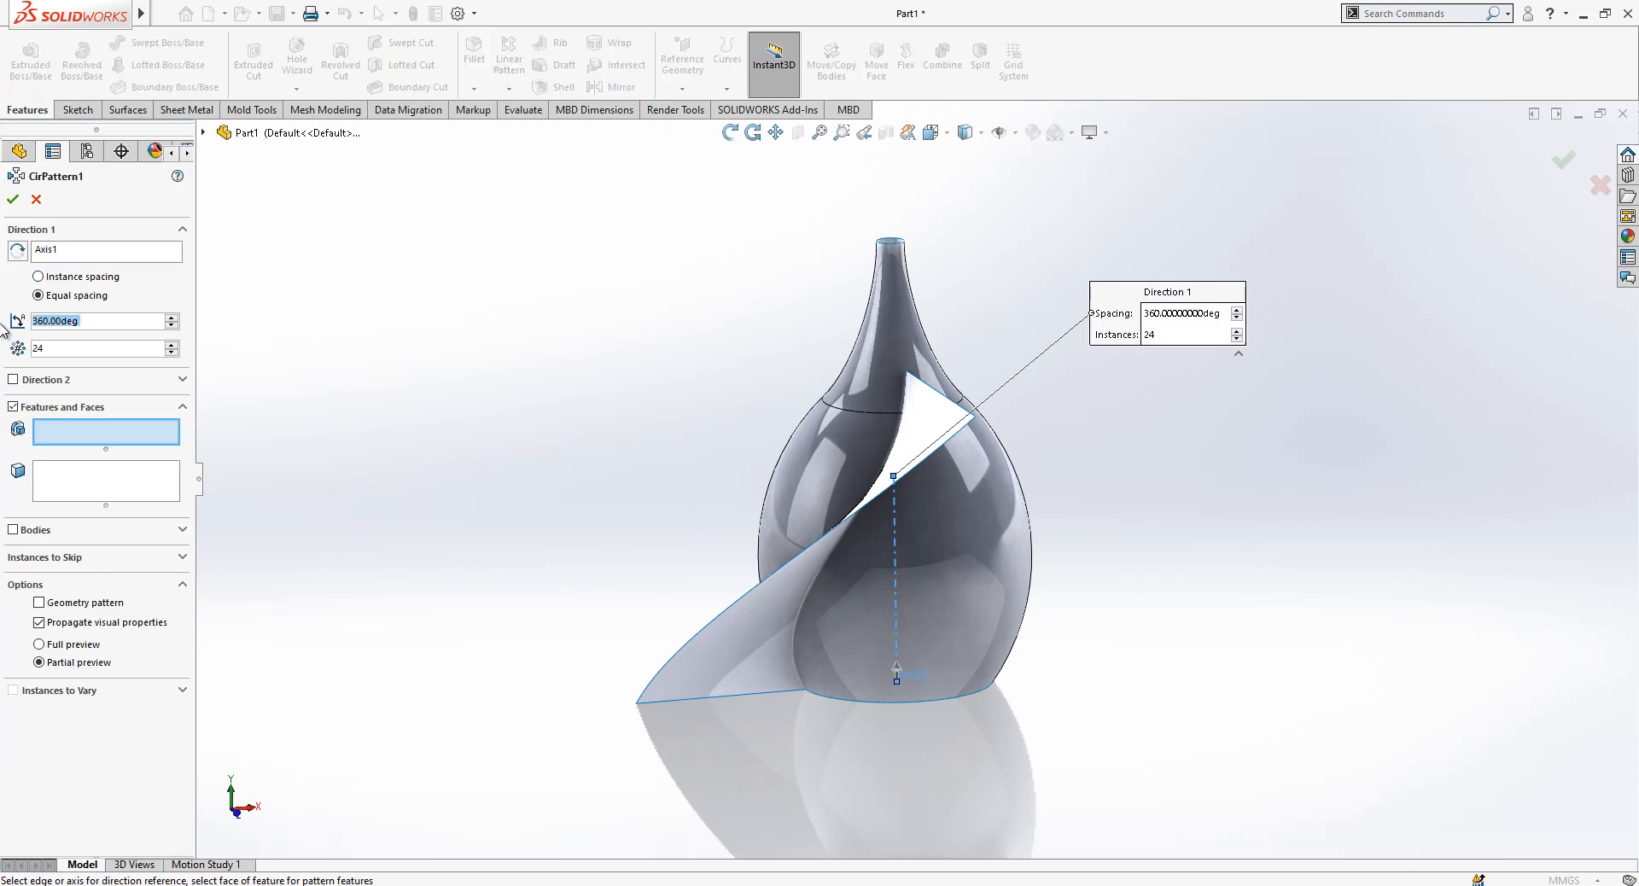
key("Return")
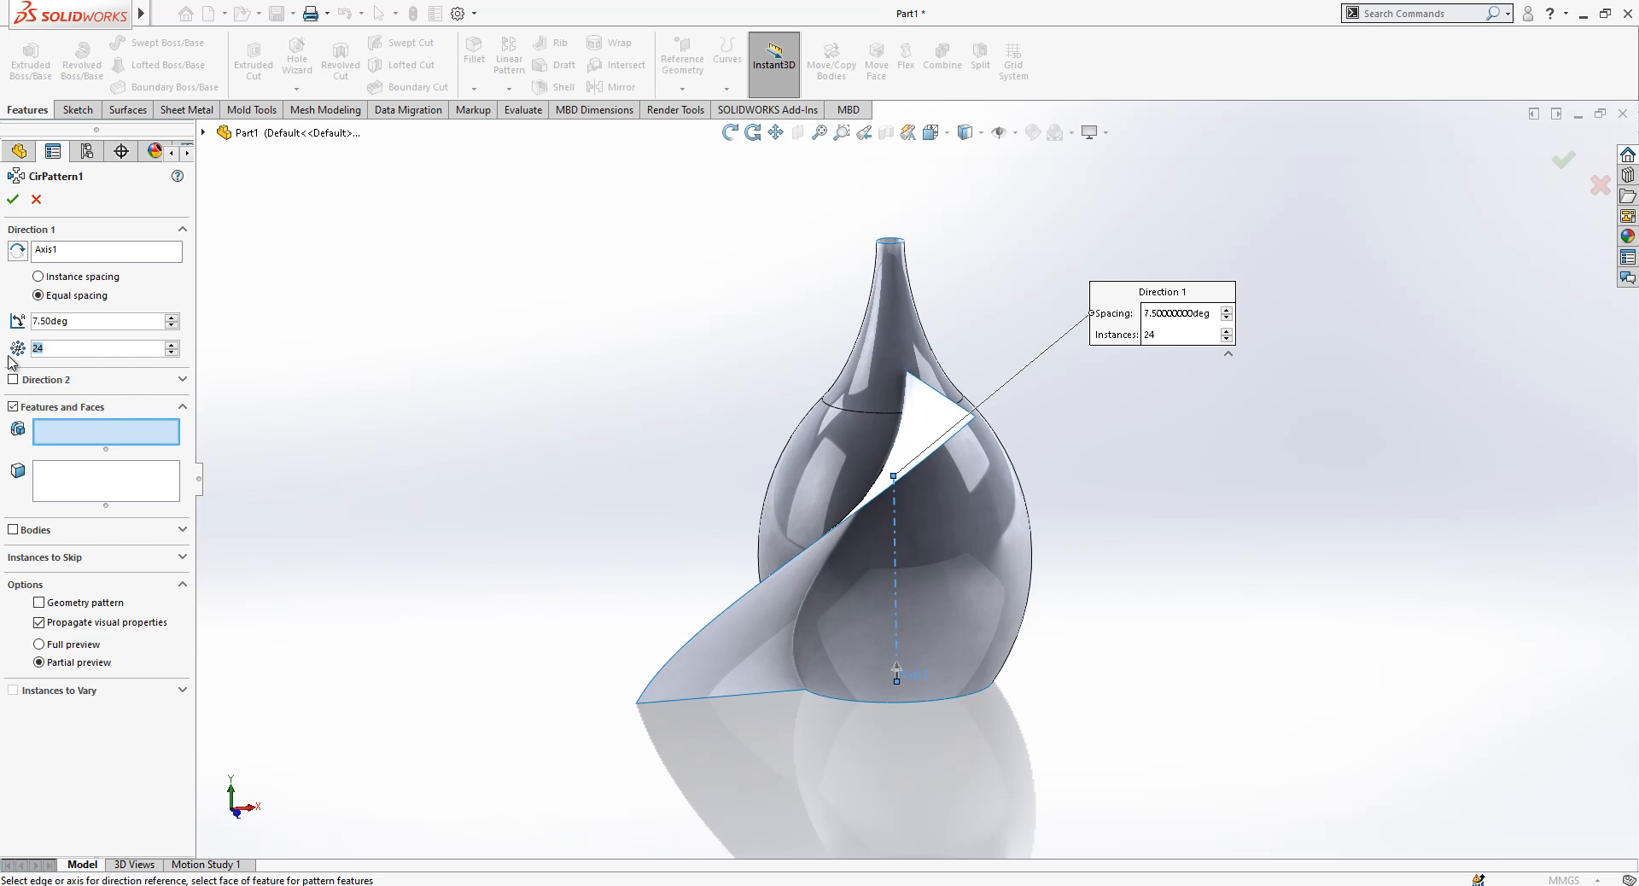
left_click(39, 530)
left_click(931, 436)
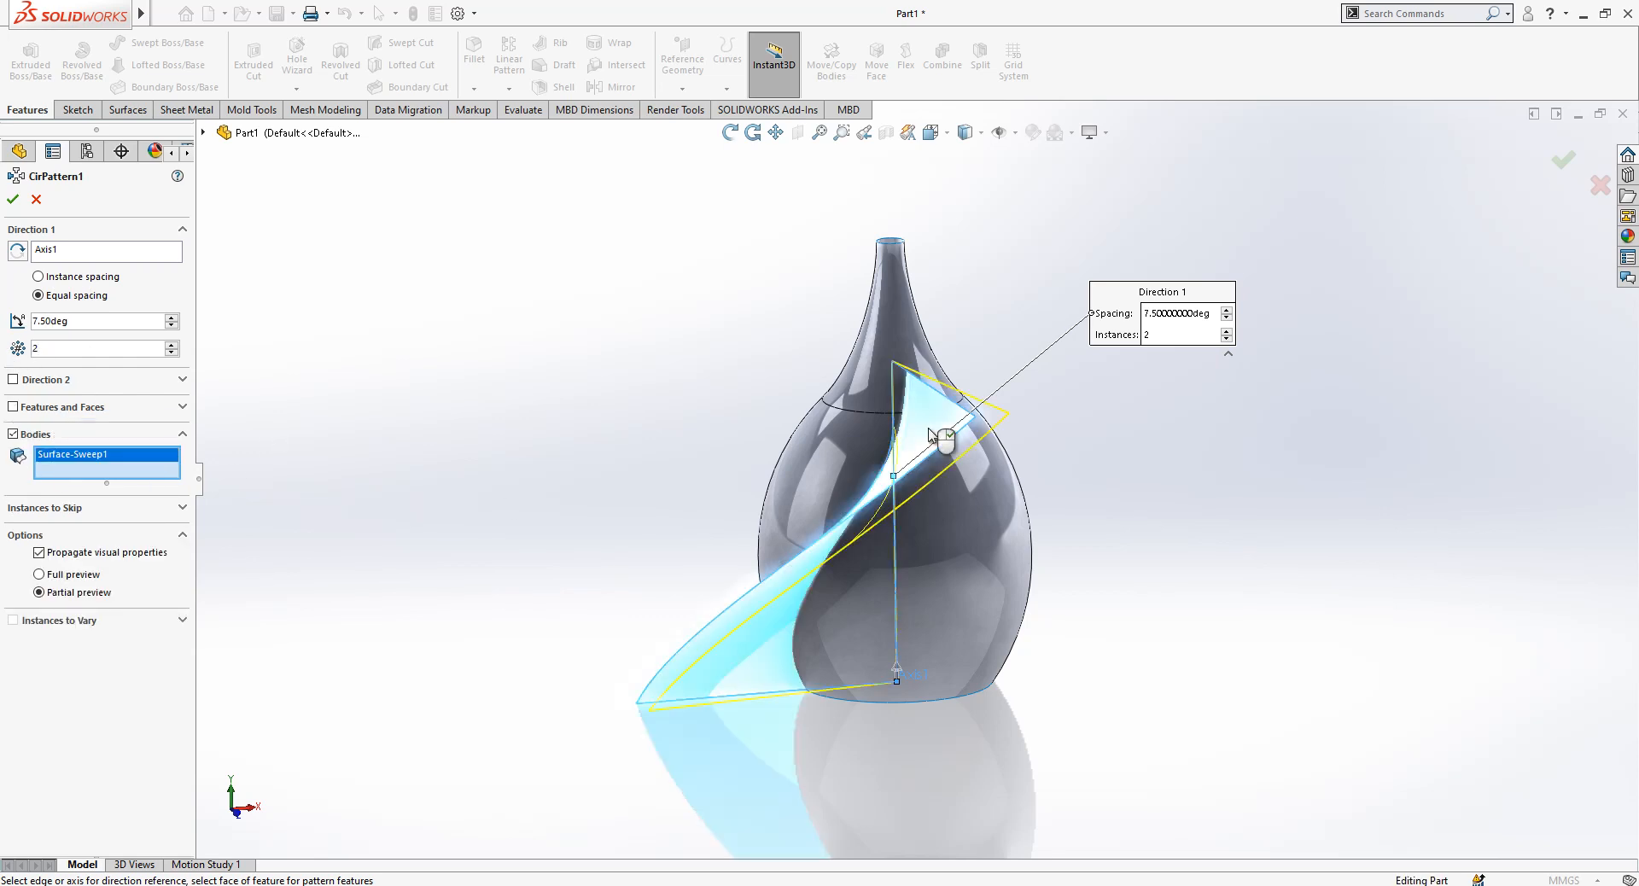
- Add a symmetric second direction to the circular pattern and complete it
left_click(13, 379)
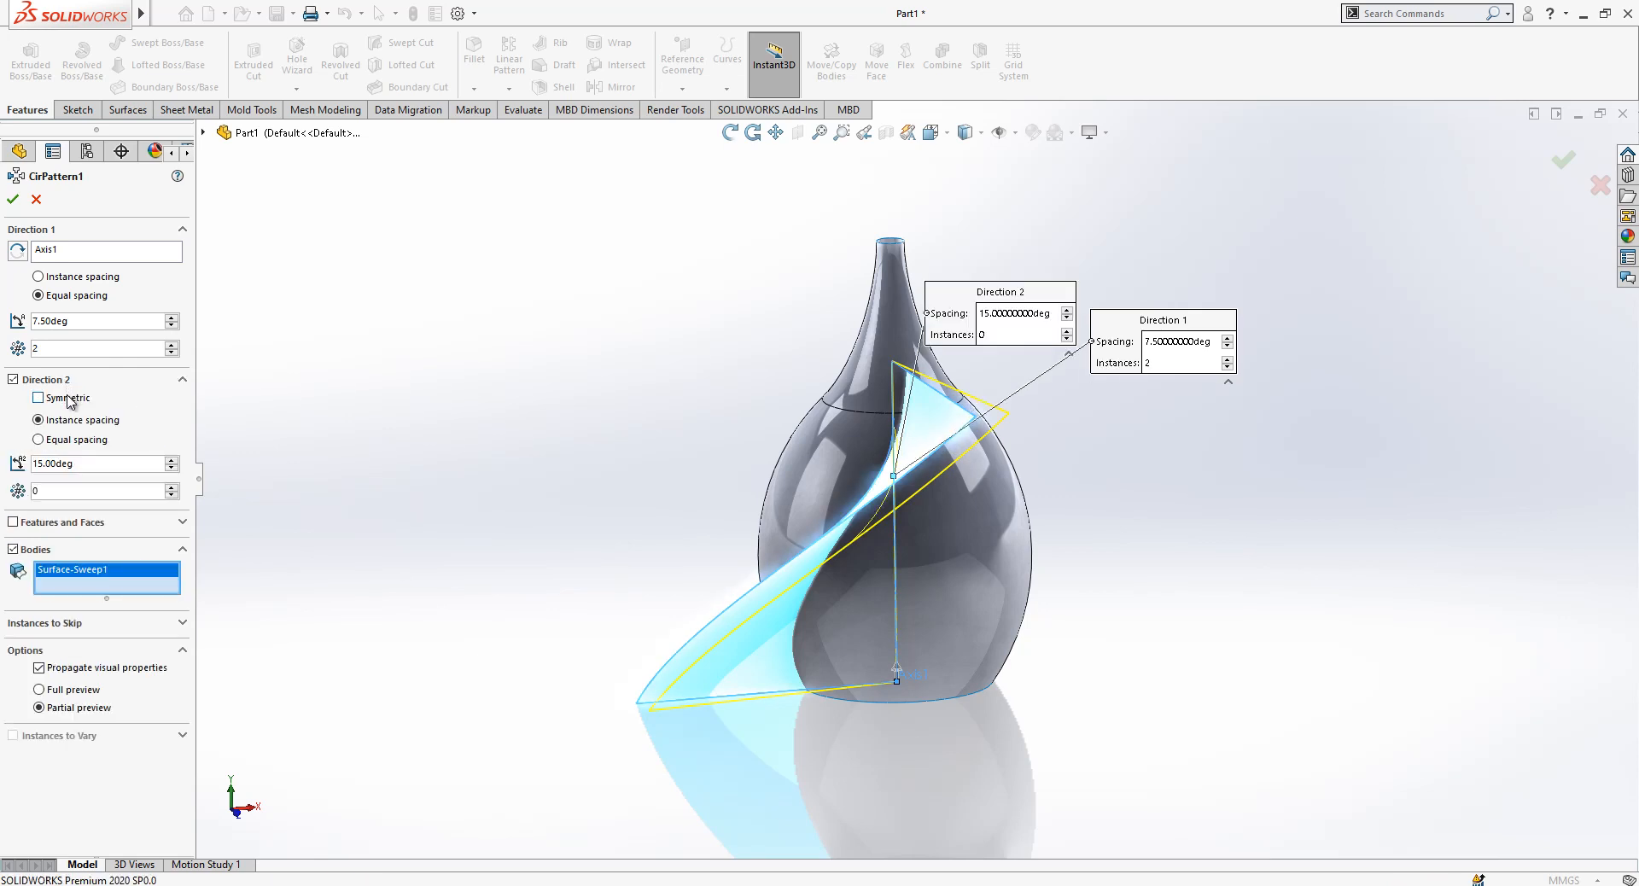
left_click(39, 398)
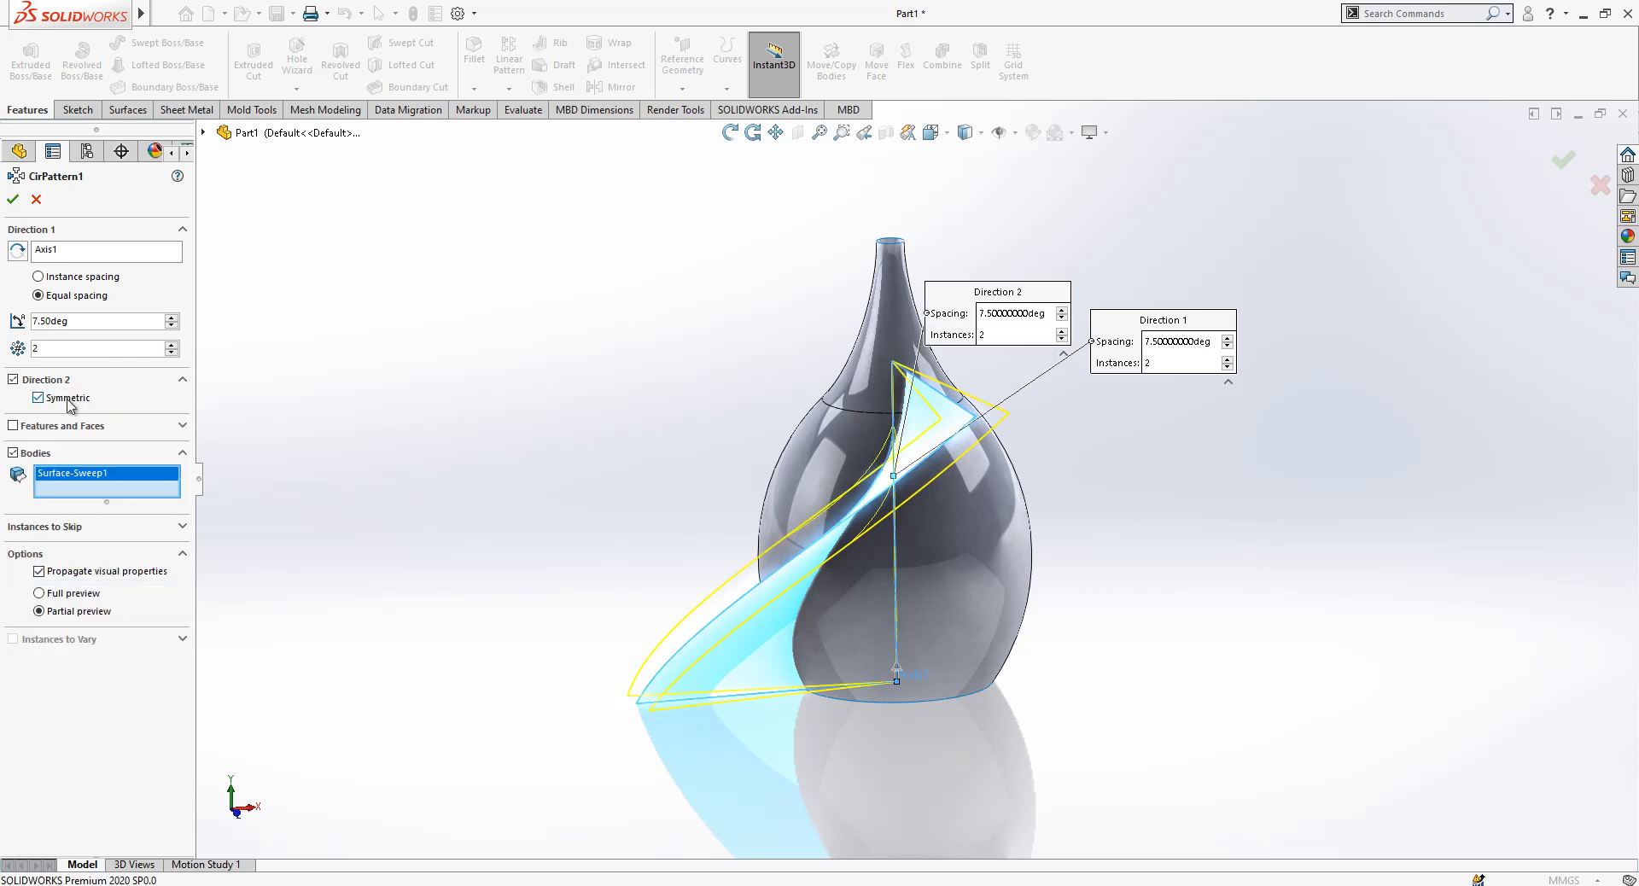
scroll(1080, 459, "down", 2)
middle_click_drag(943, 502, 922, 533)
left_click(14, 202)
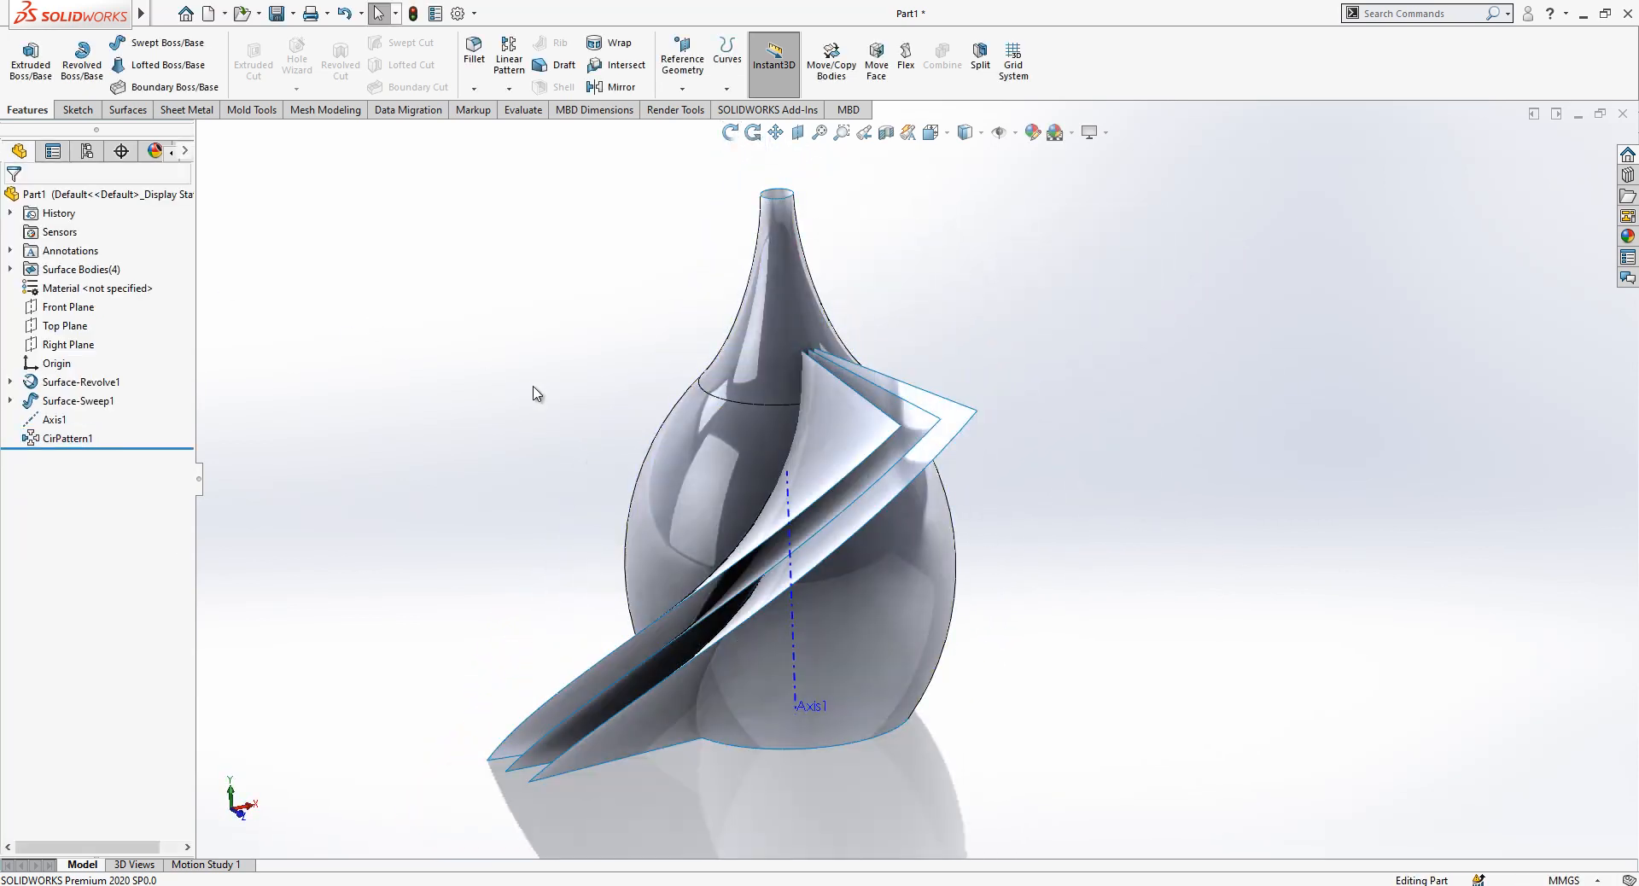
- Hide the original swept surface lying between its two patterned copies
left_click(914, 422)
key("Escape")
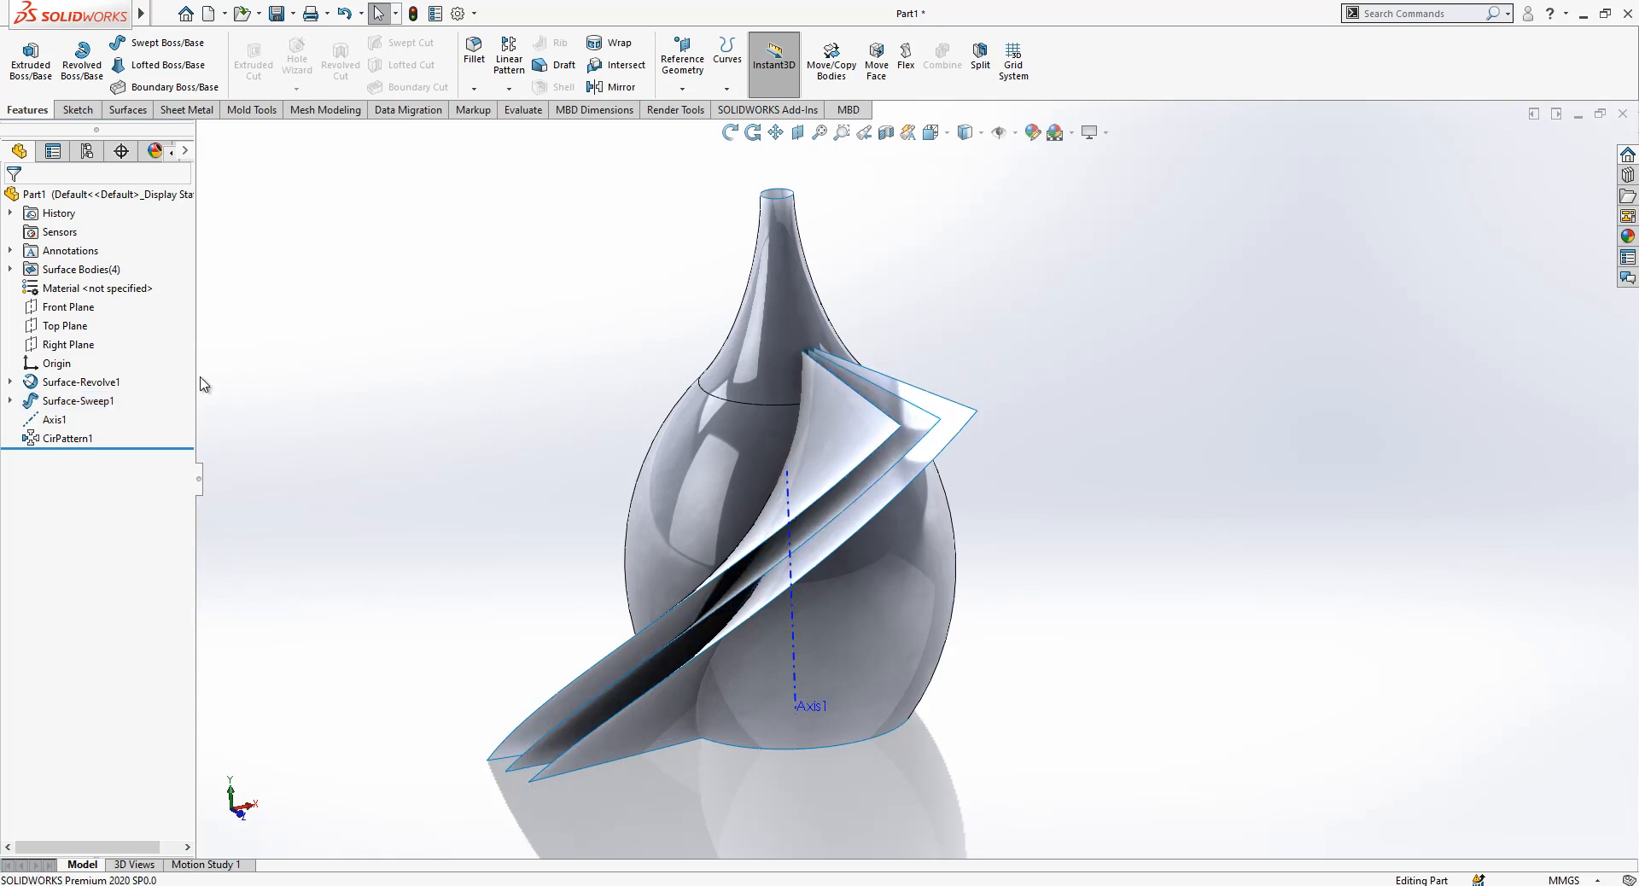
left_click(111, 401)
left_click(162, 388)
scroll(945, 486, "up", 1)
middle_click_drag(945, 487, 959, 433)
scroll(959, 433, "down", 2)
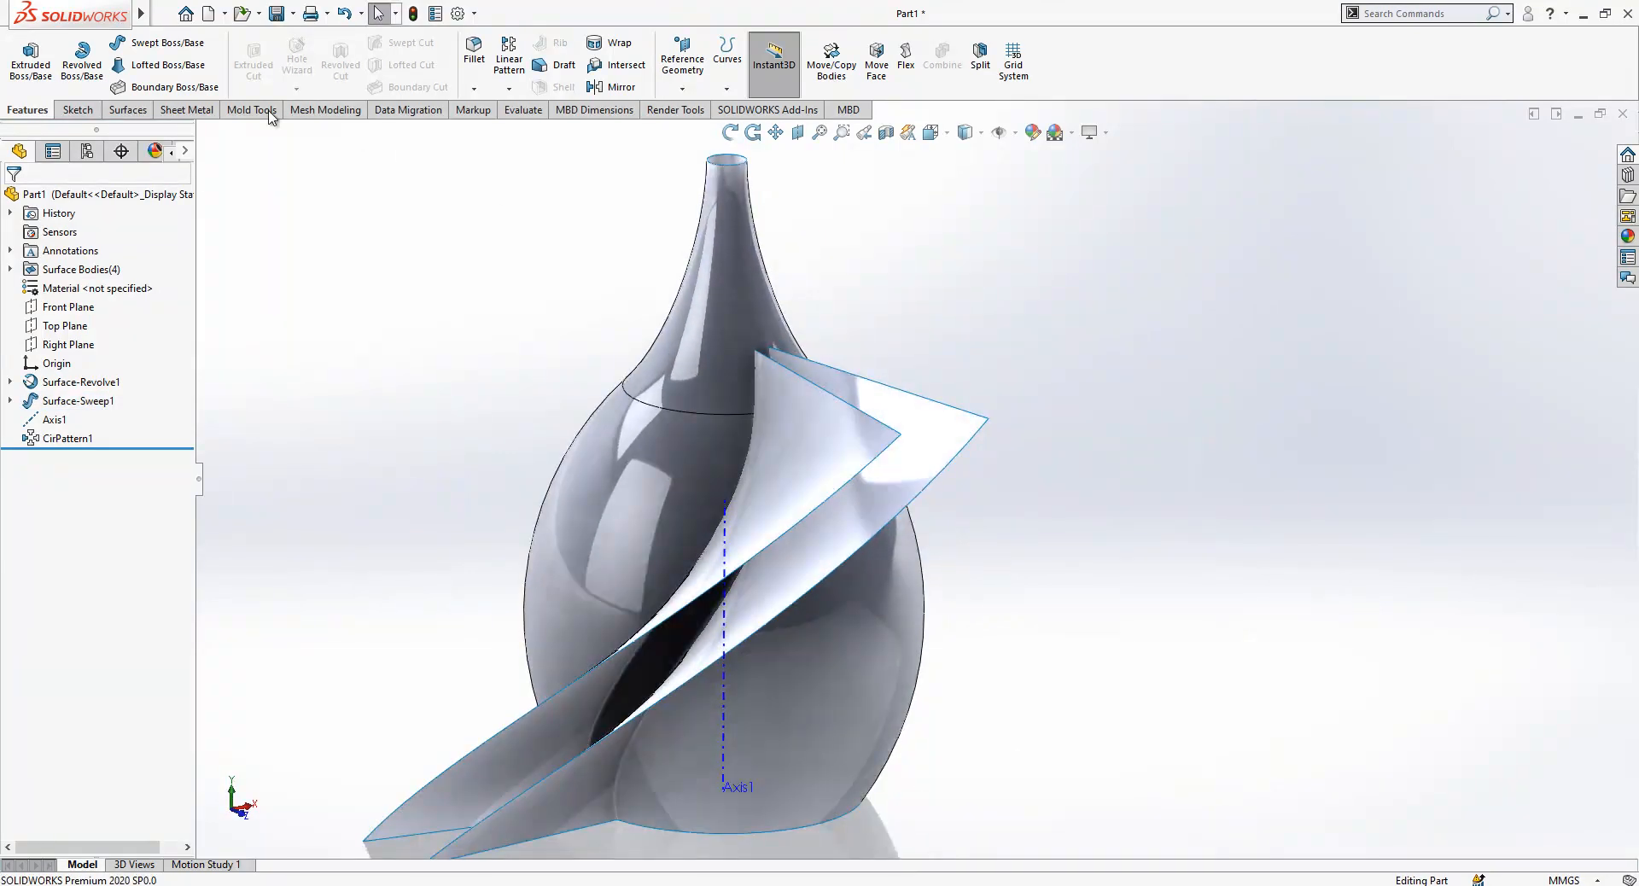
- Loft a surface between the upper edges of the two patterned twisted surfaces
left_click(128, 110)
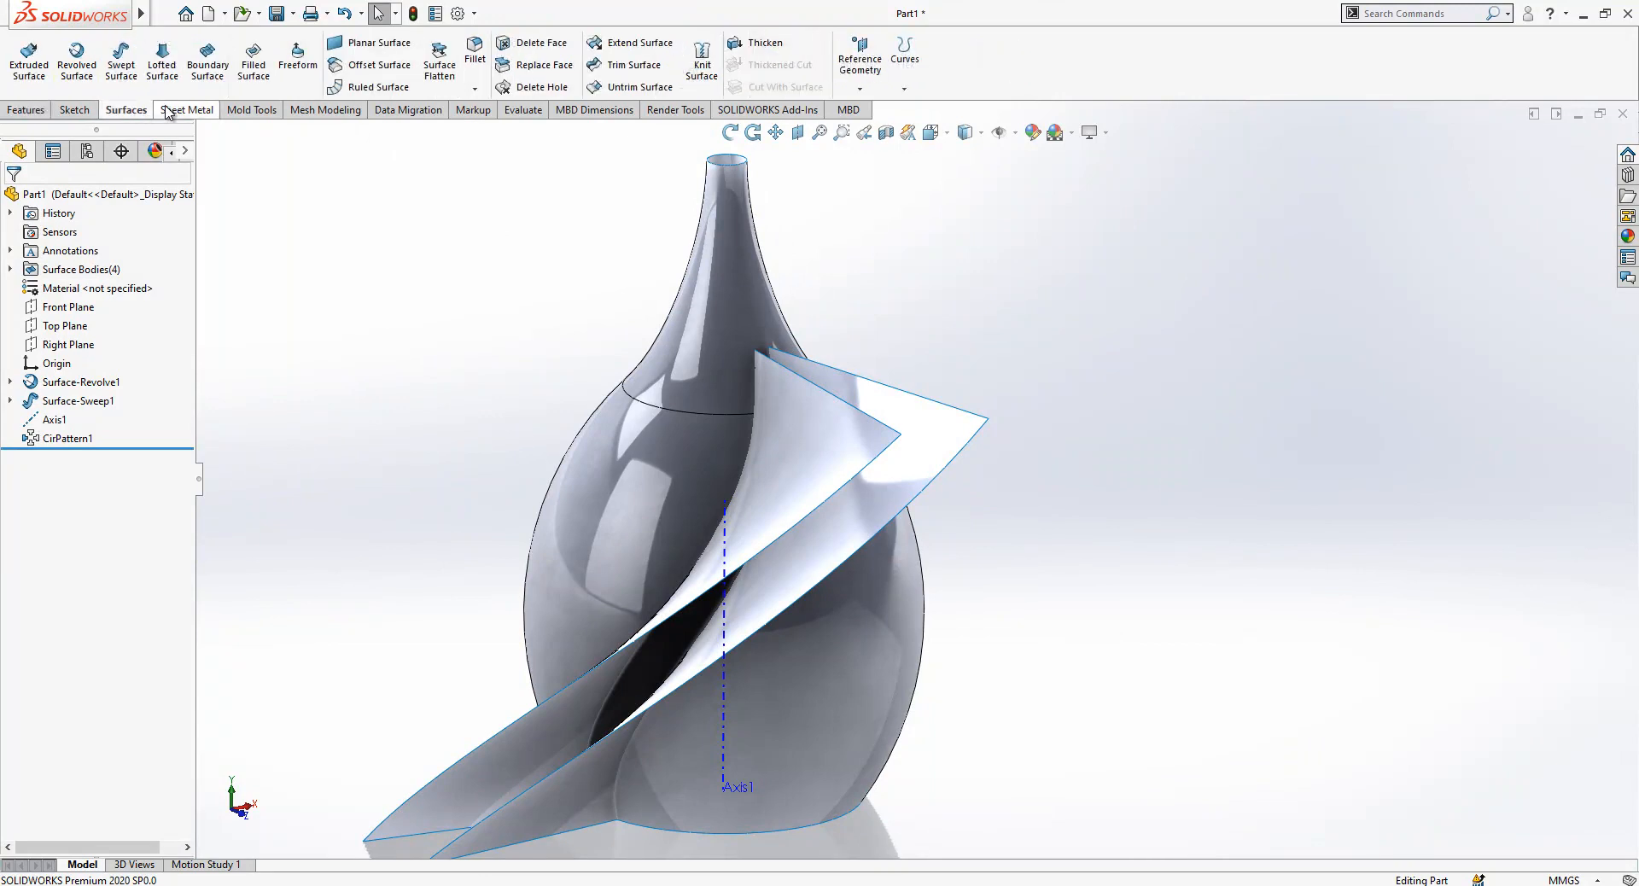
left_click(171, 63)
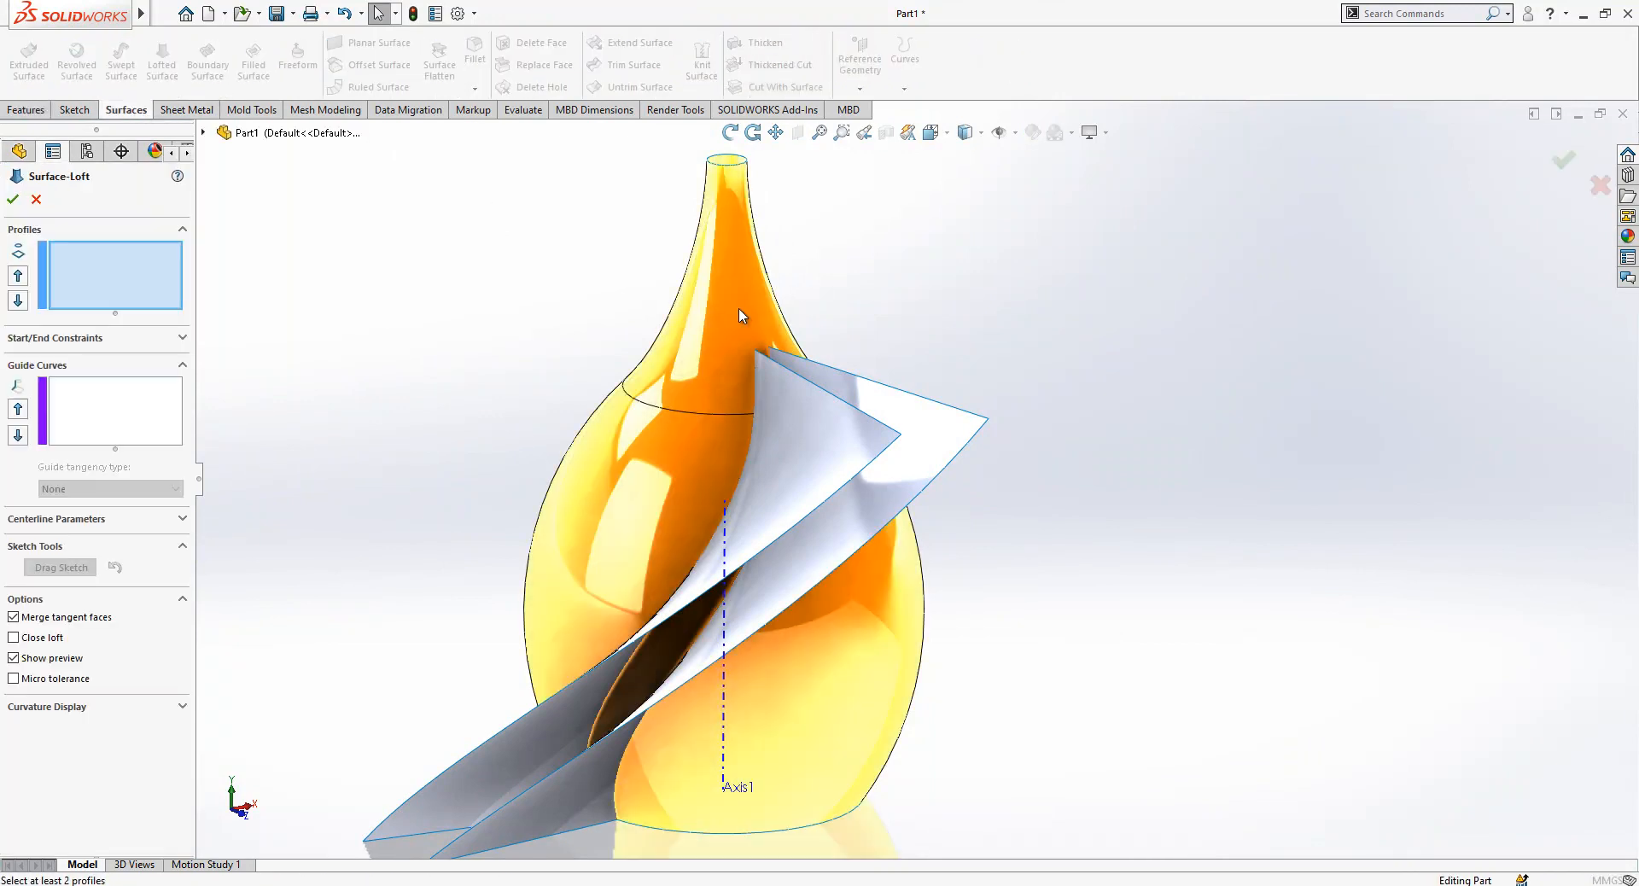
left_click(801, 381)
left_click(806, 390)
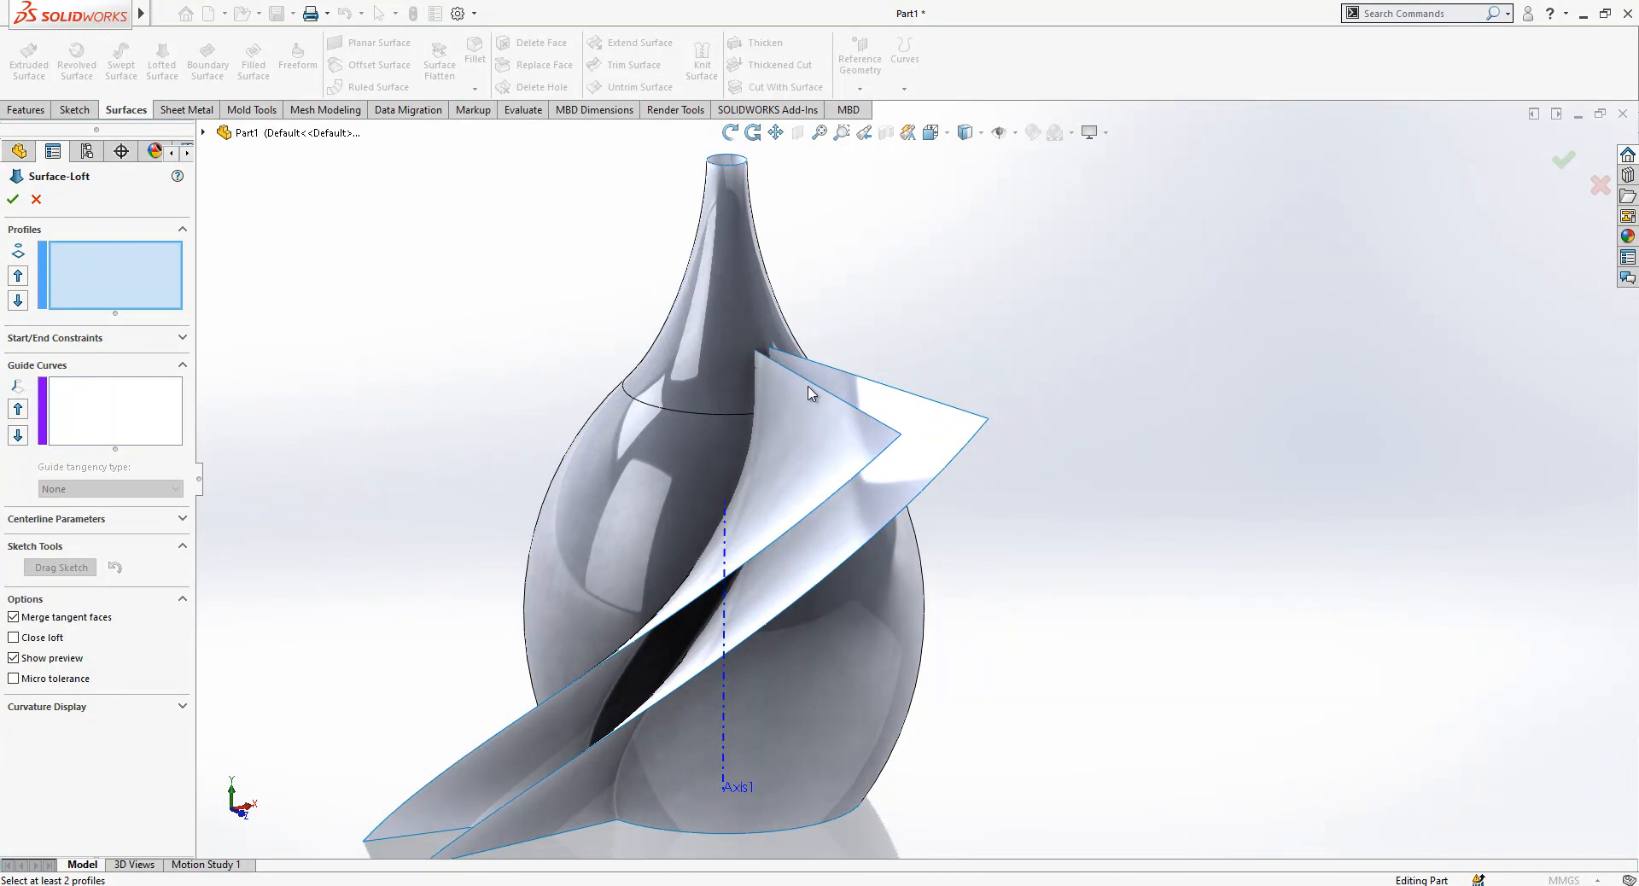
left_click(816, 385)
left_click(926, 405)
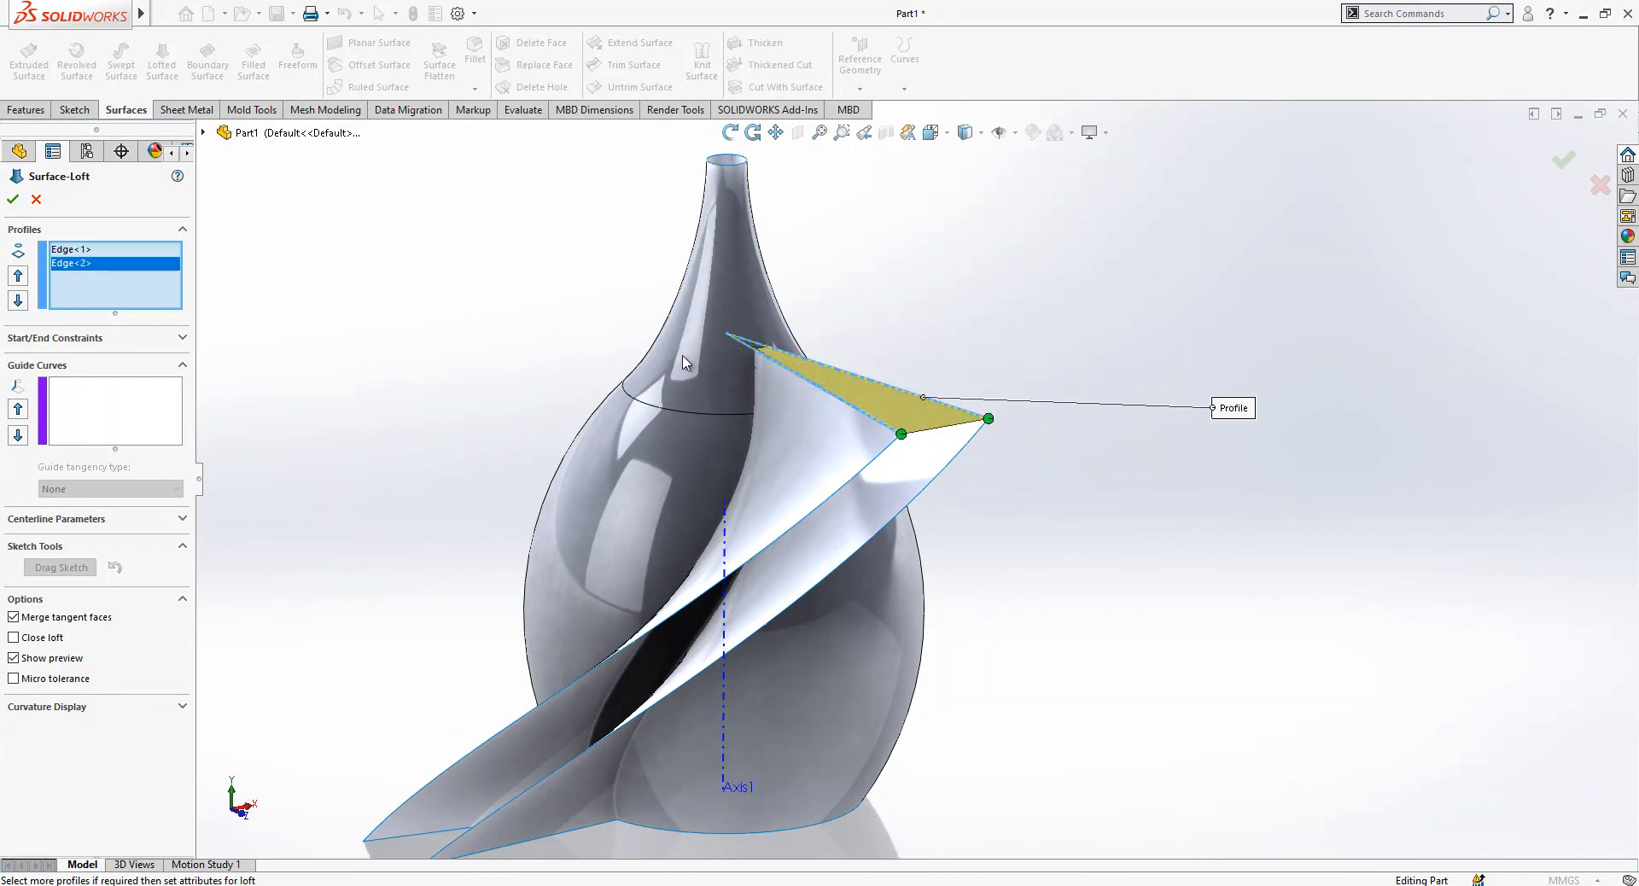
left_click(11, 200)
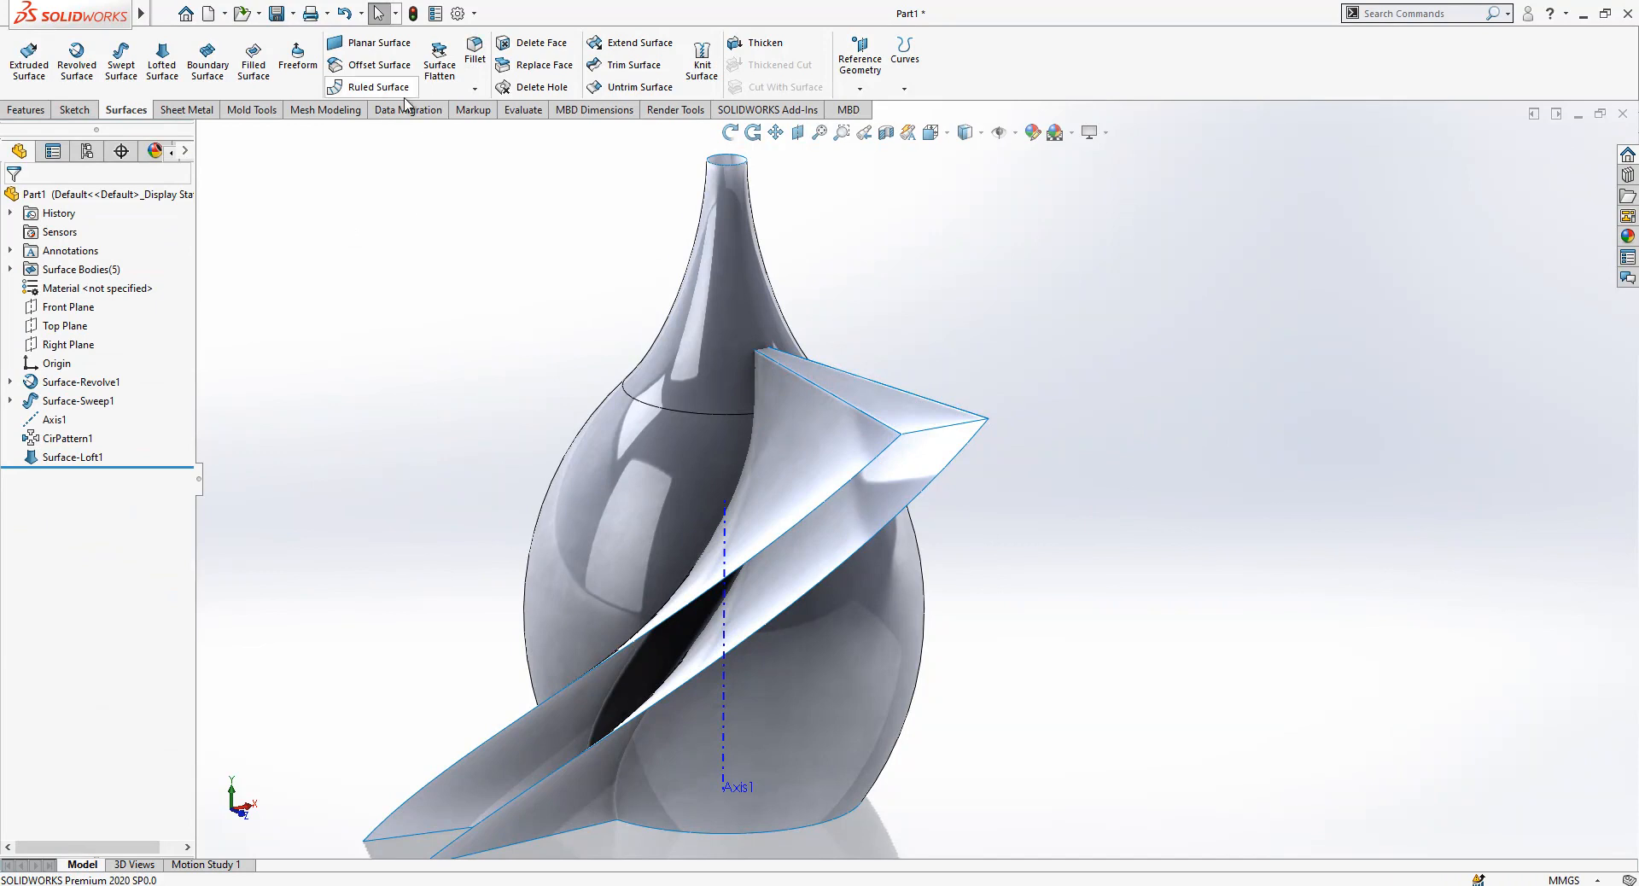
left_click(381, 65)
left_click(638, 470)
left_click(679, 378)
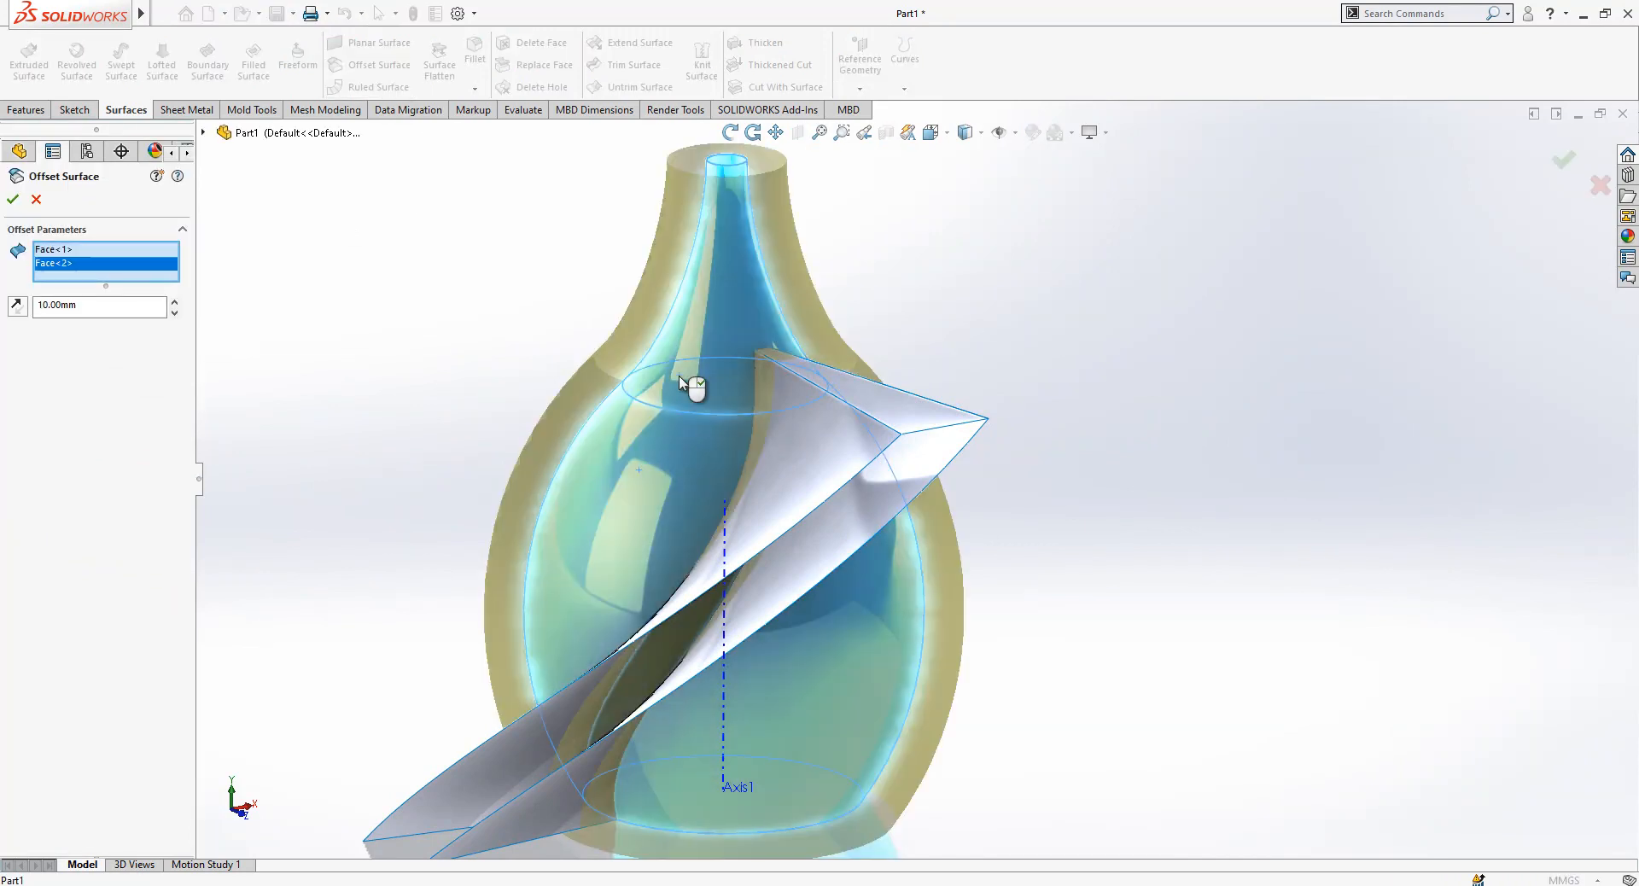
left_click(36, 199)
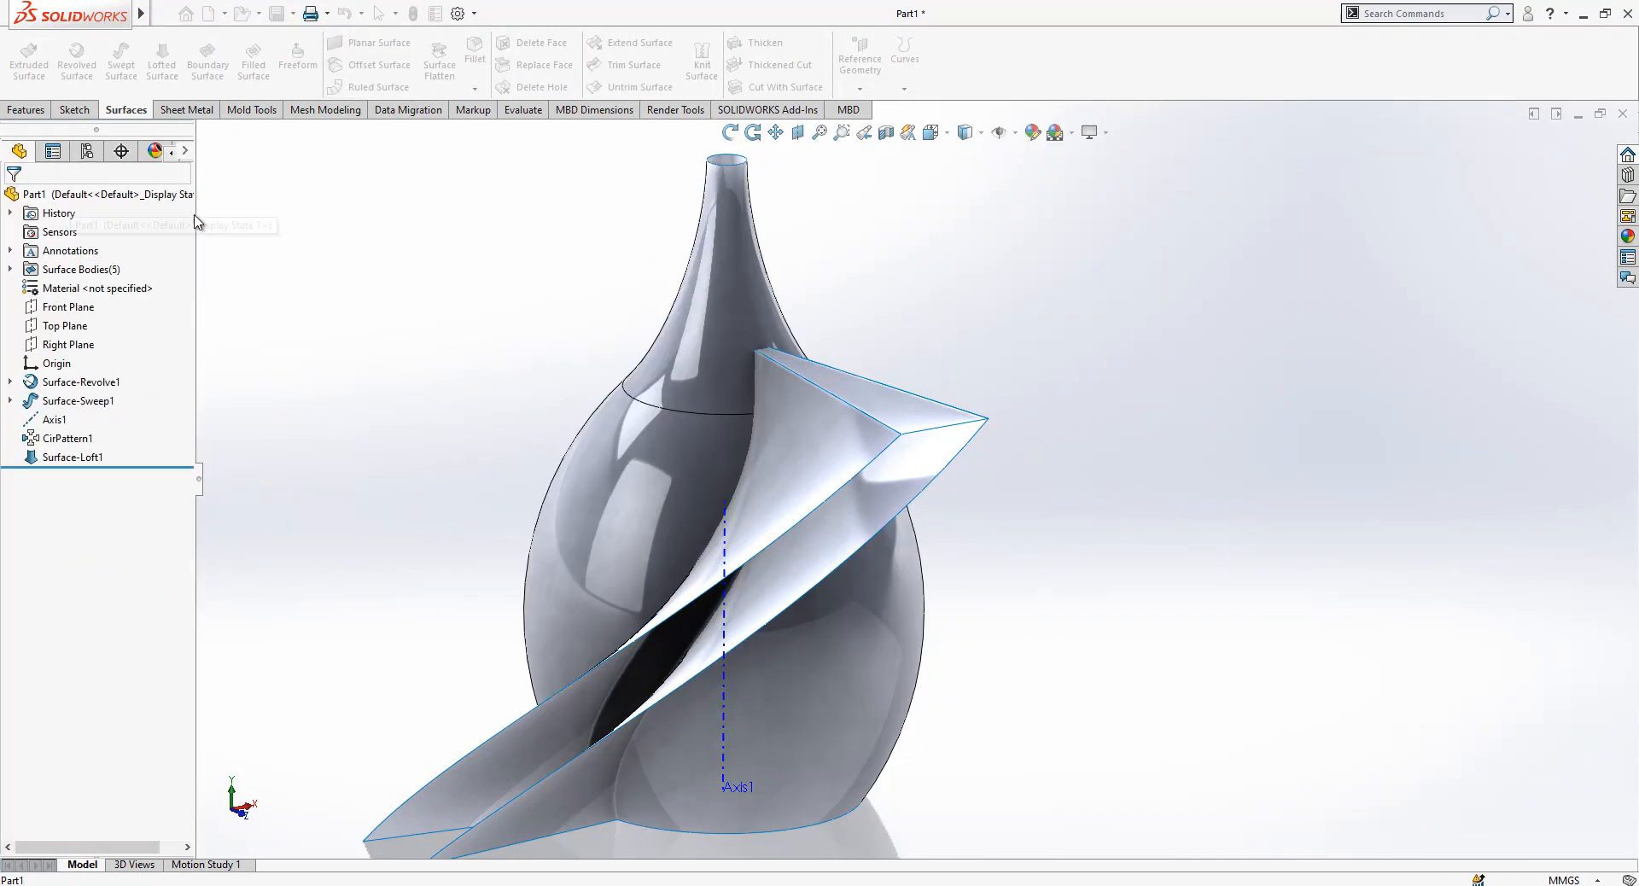
- Set up a mutual surface trim between the revolved vase surface, both patterned twisted surfaces and the lofted surface
scroll(869, 462, "up", 1)
scroll(929, 523, "up", 1)
mouse_move(925, 522)
middle_mouse_down()
mouse_move(893, 472)
mouse_move(925, 502)
middle_mouse_up()
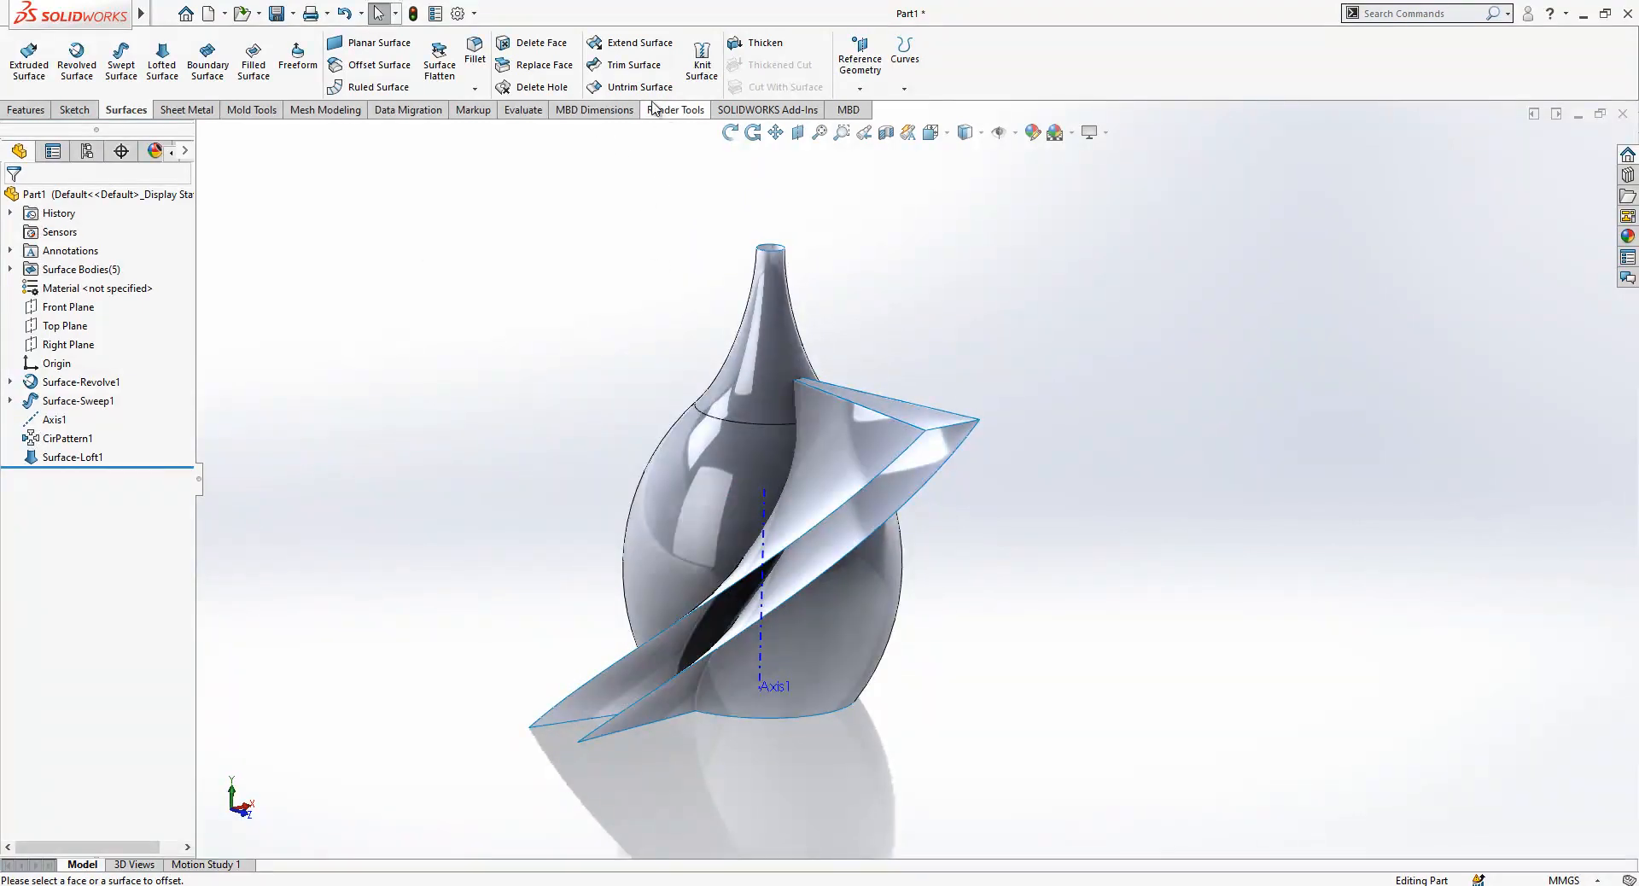
left_click(634, 64)
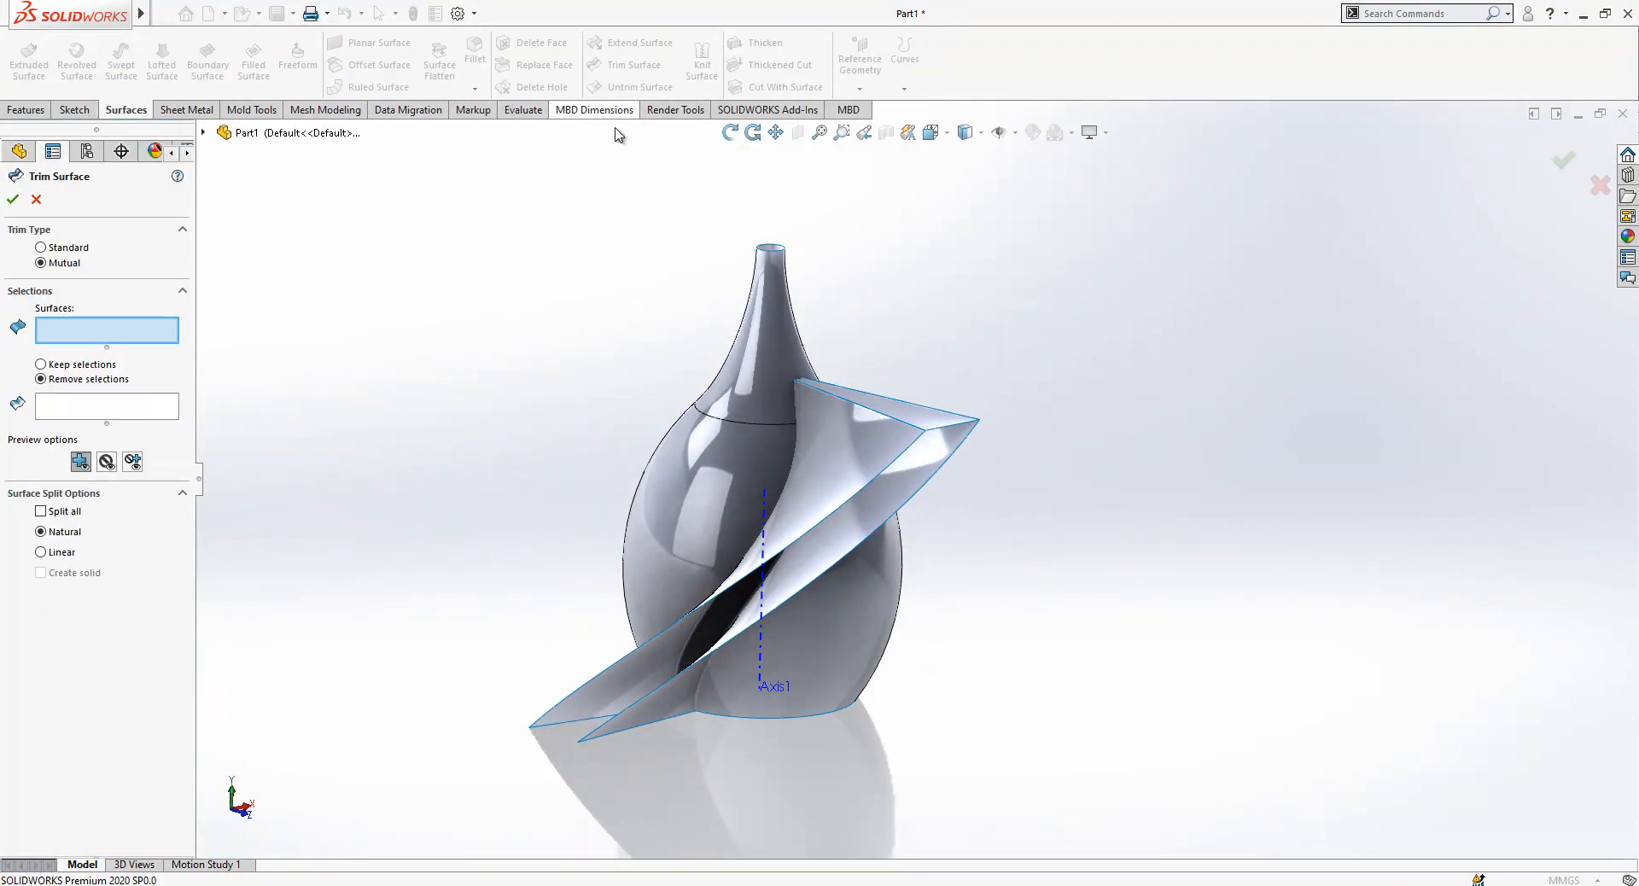
left_click(779, 376)
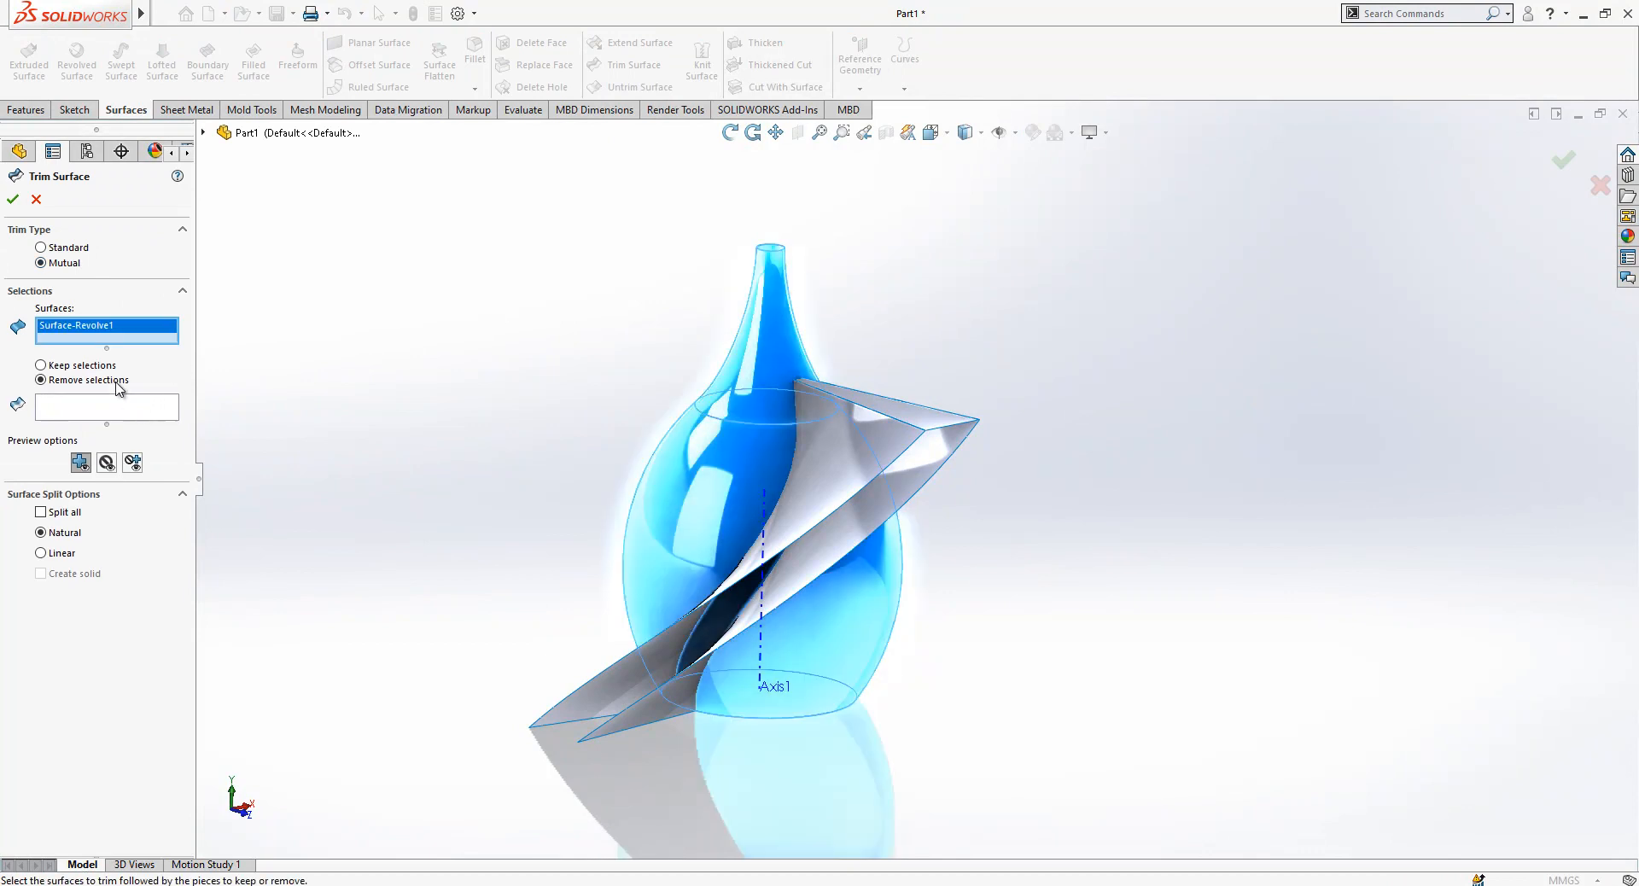
left_click(845, 437)
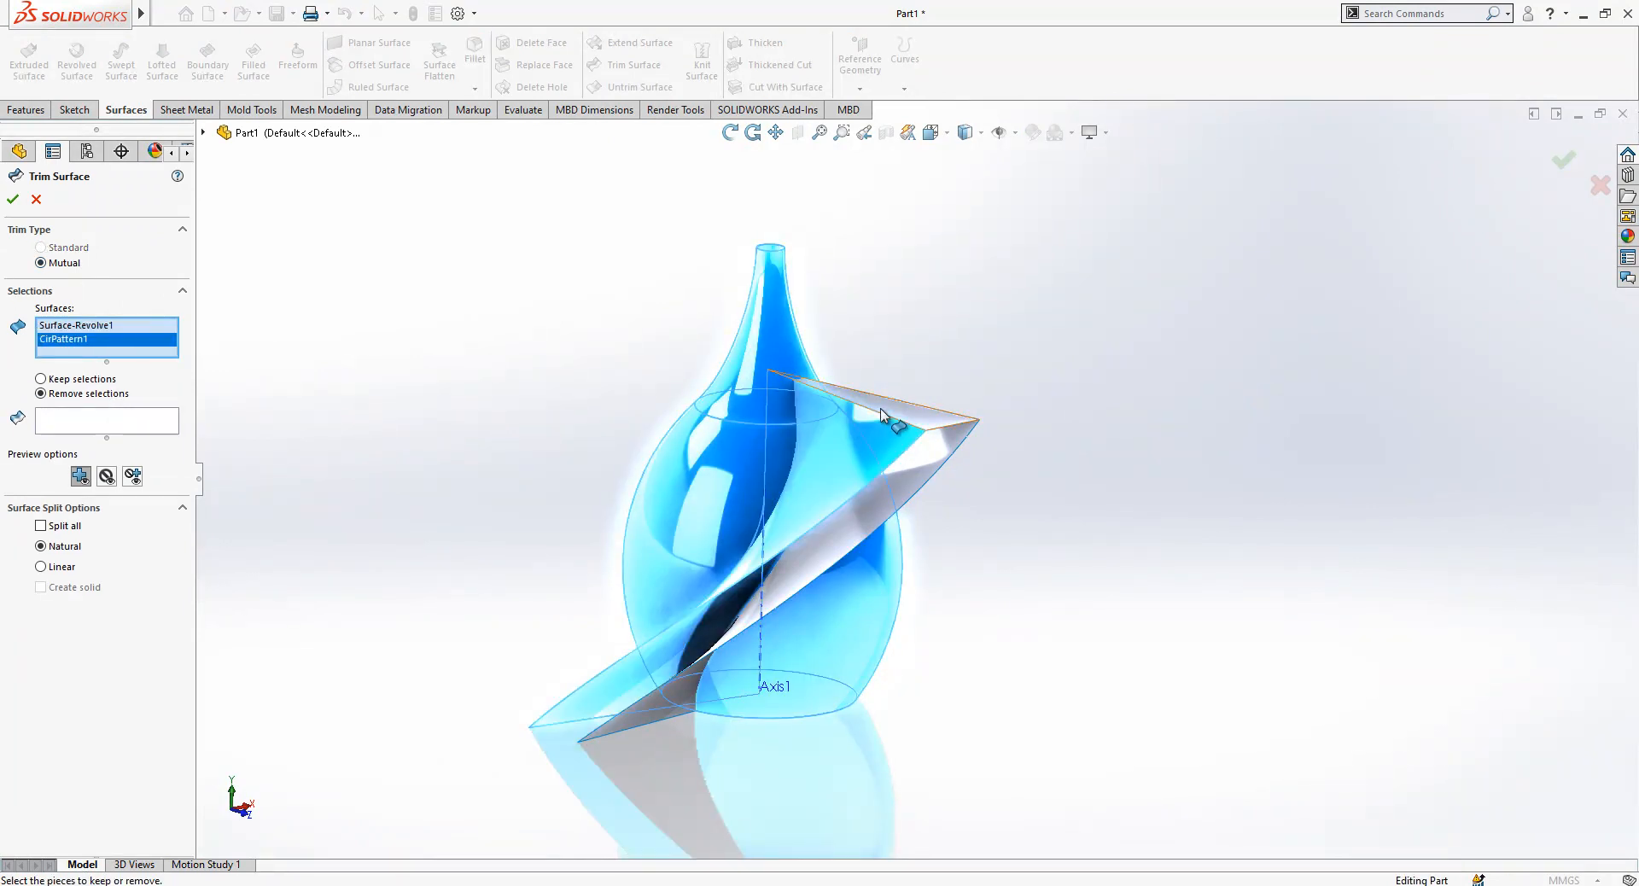
left_click(896, 423)
left_click(910, 476)
- Use Keep selections to retain only the narrow spiral strip of the revolved surface and complete the trim
left_click(78, 450)
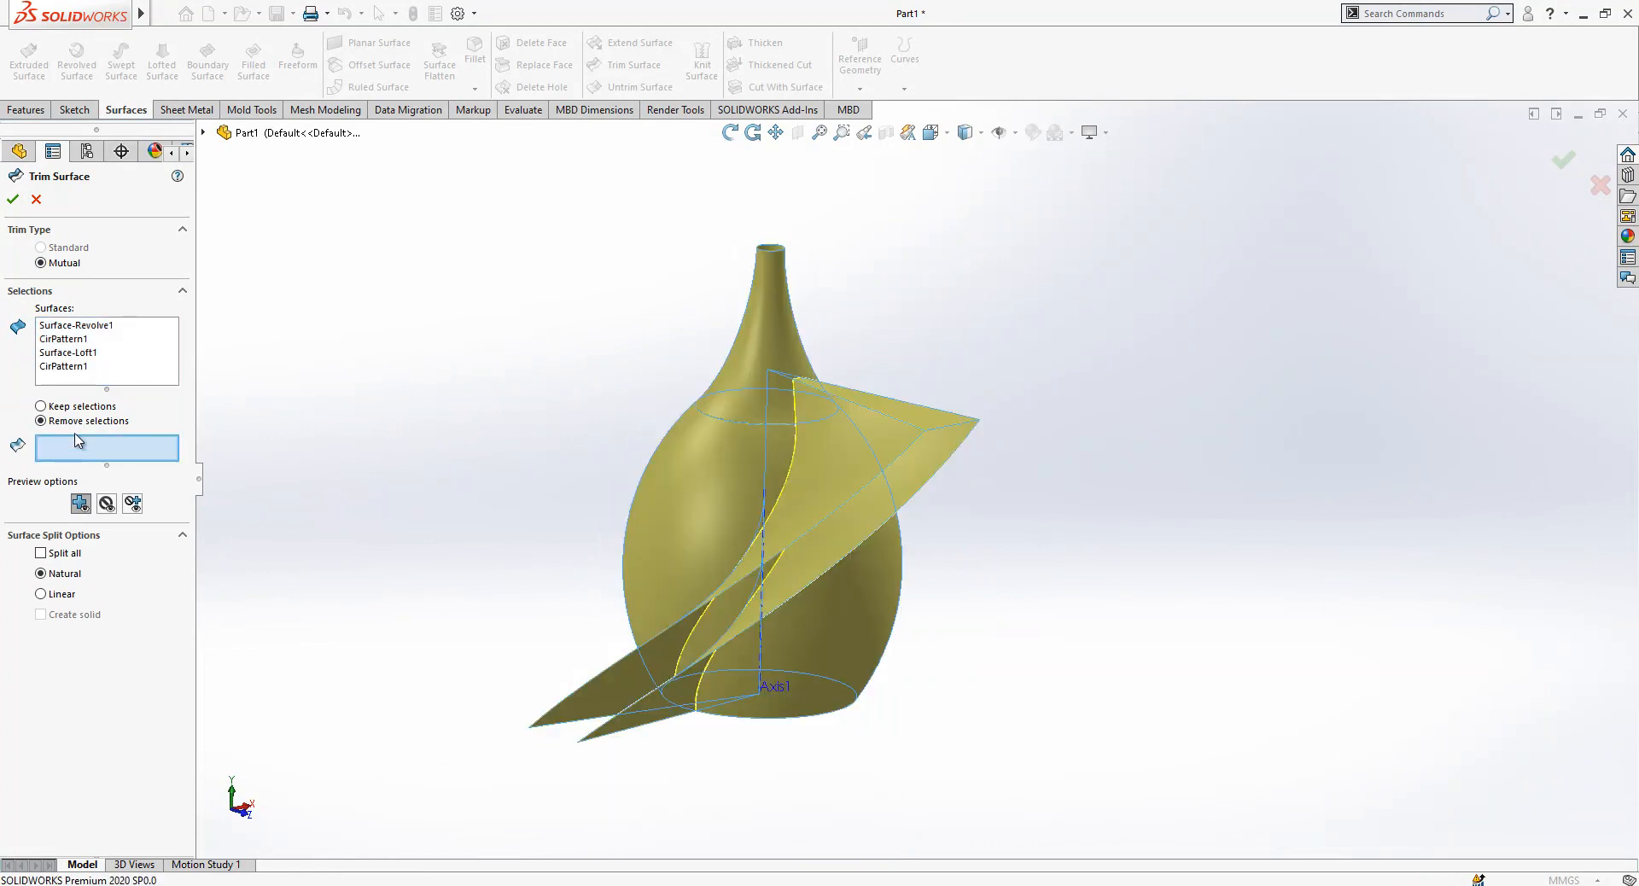
key("ctrl+1")
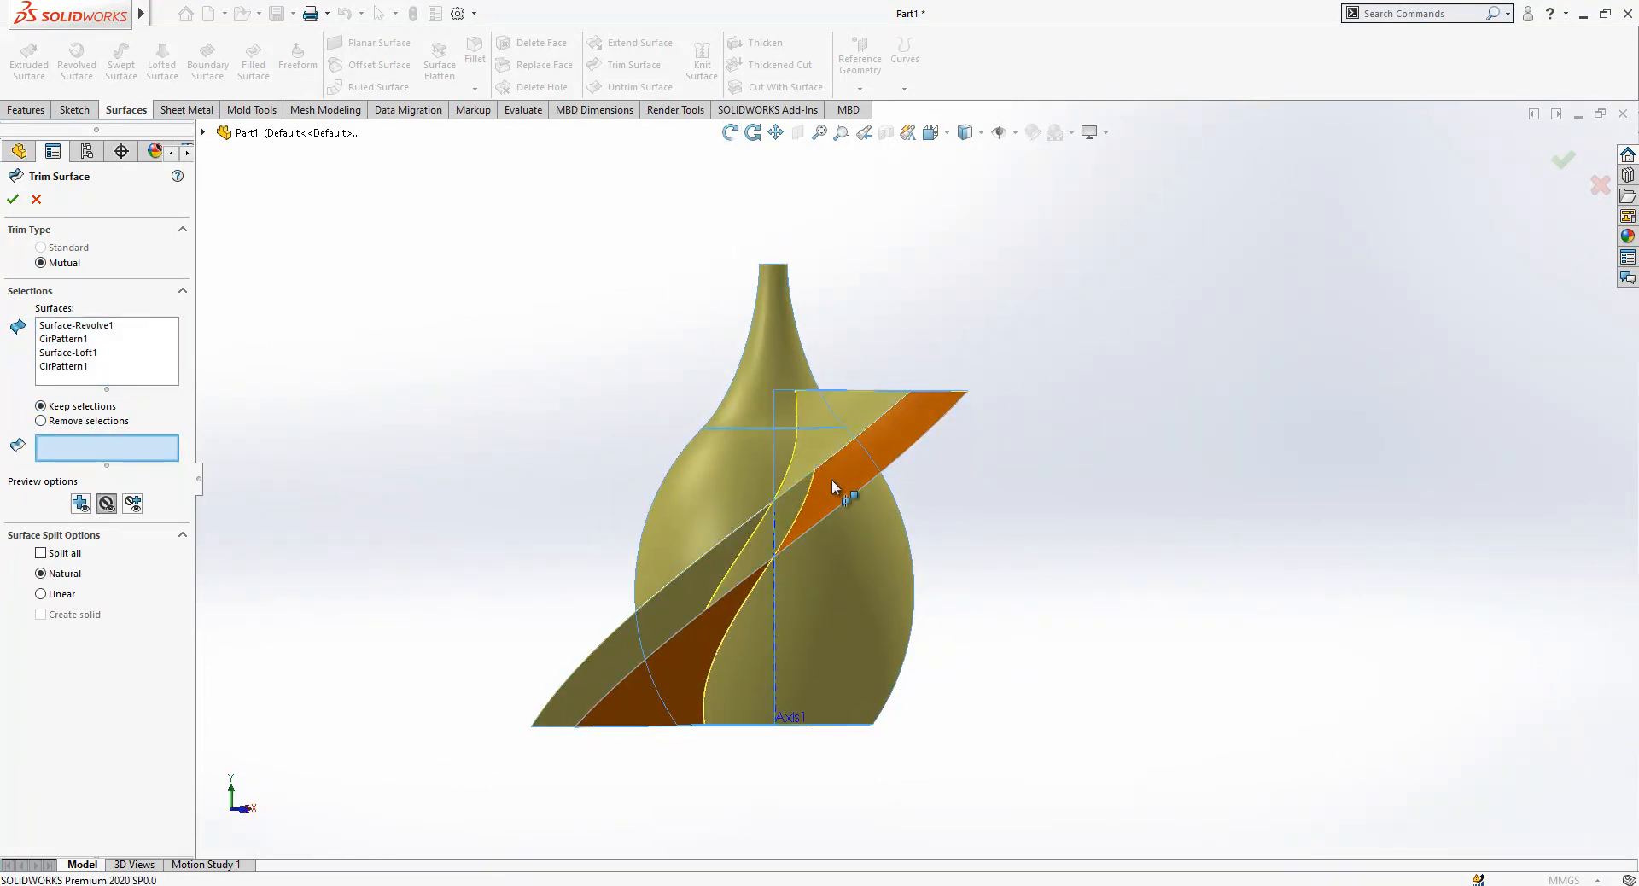
middle_click_drag(798, 506, 817, 429)
left_click(817, 428)
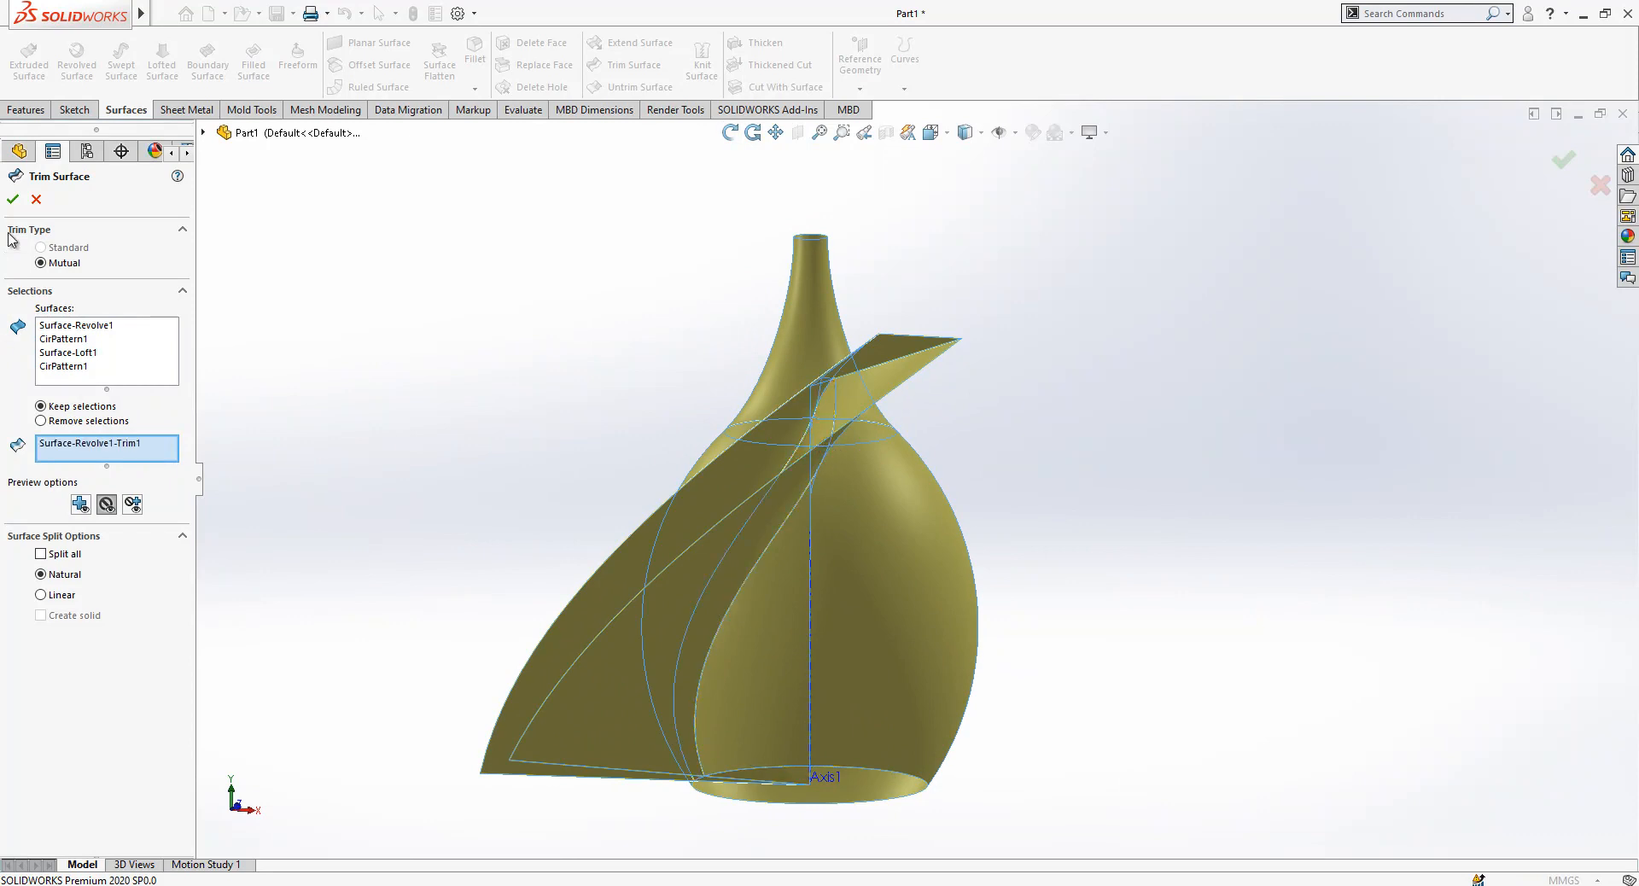
middle_click_drag(597, 418, 794, 504)
- Examine the listed surface bodies to identify the patterned copies, the loft and the trimmed strip
left_click(10, 269)
left_click(103, 363)
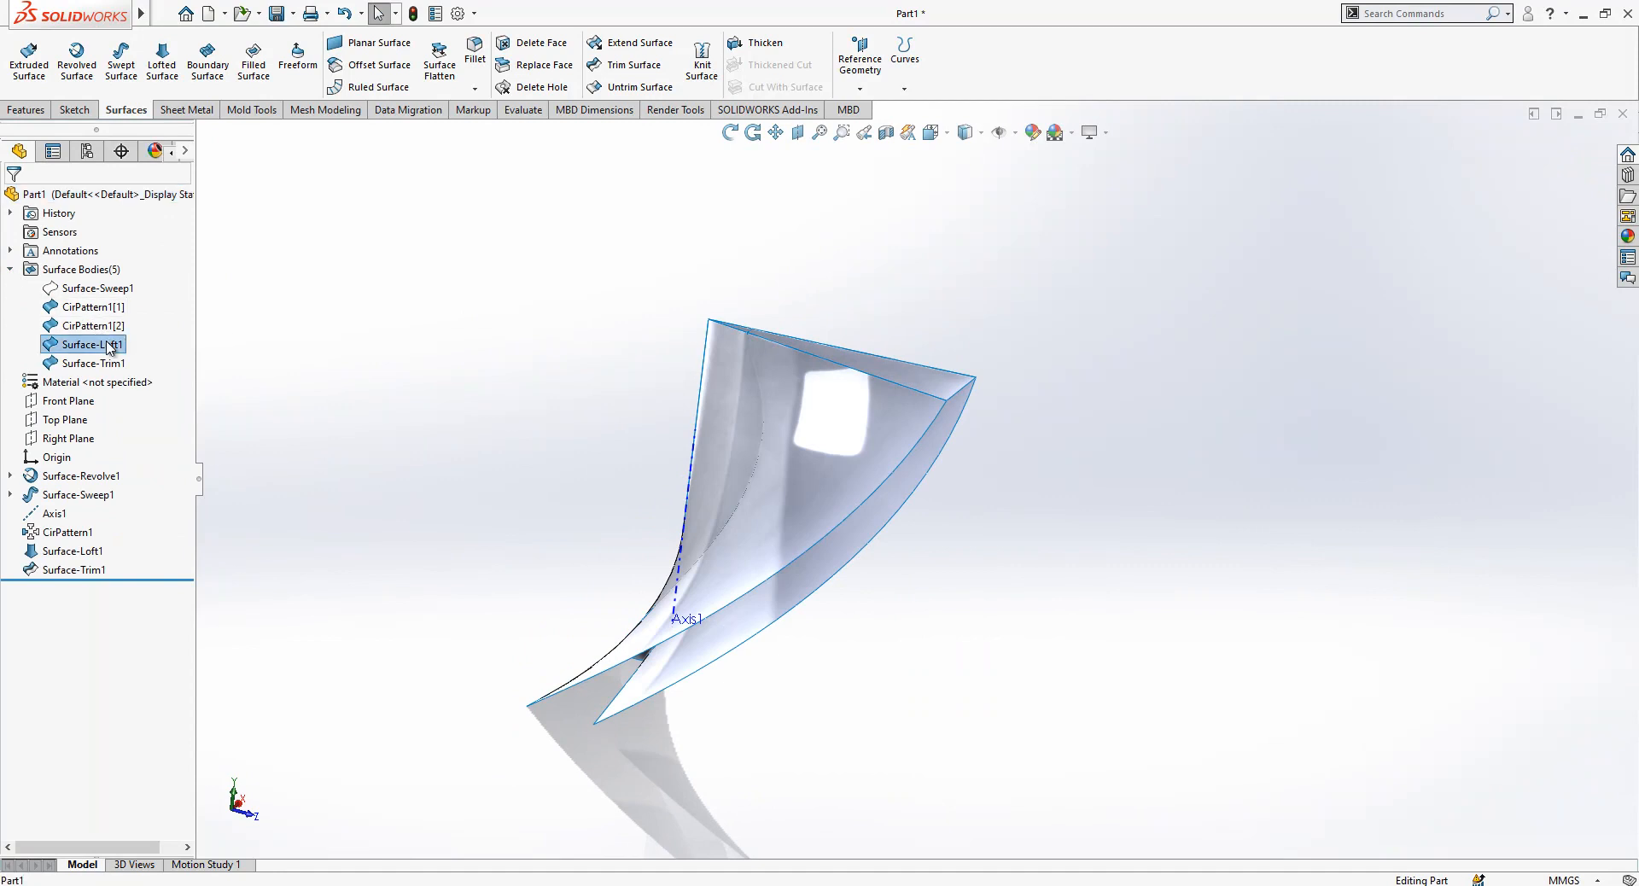
left_click(74, 327)
left_click(85, 344)
left_click(92, 363, "ctrl")
left_click(62, 331)
left_click(468, 332)
middle_click_drag(743, 367, 824, 377)
scroll(811, 380, "up", 1)
- Delete the two patterned twisted surface bodies and the lofted surface body
left_click(86, 307)
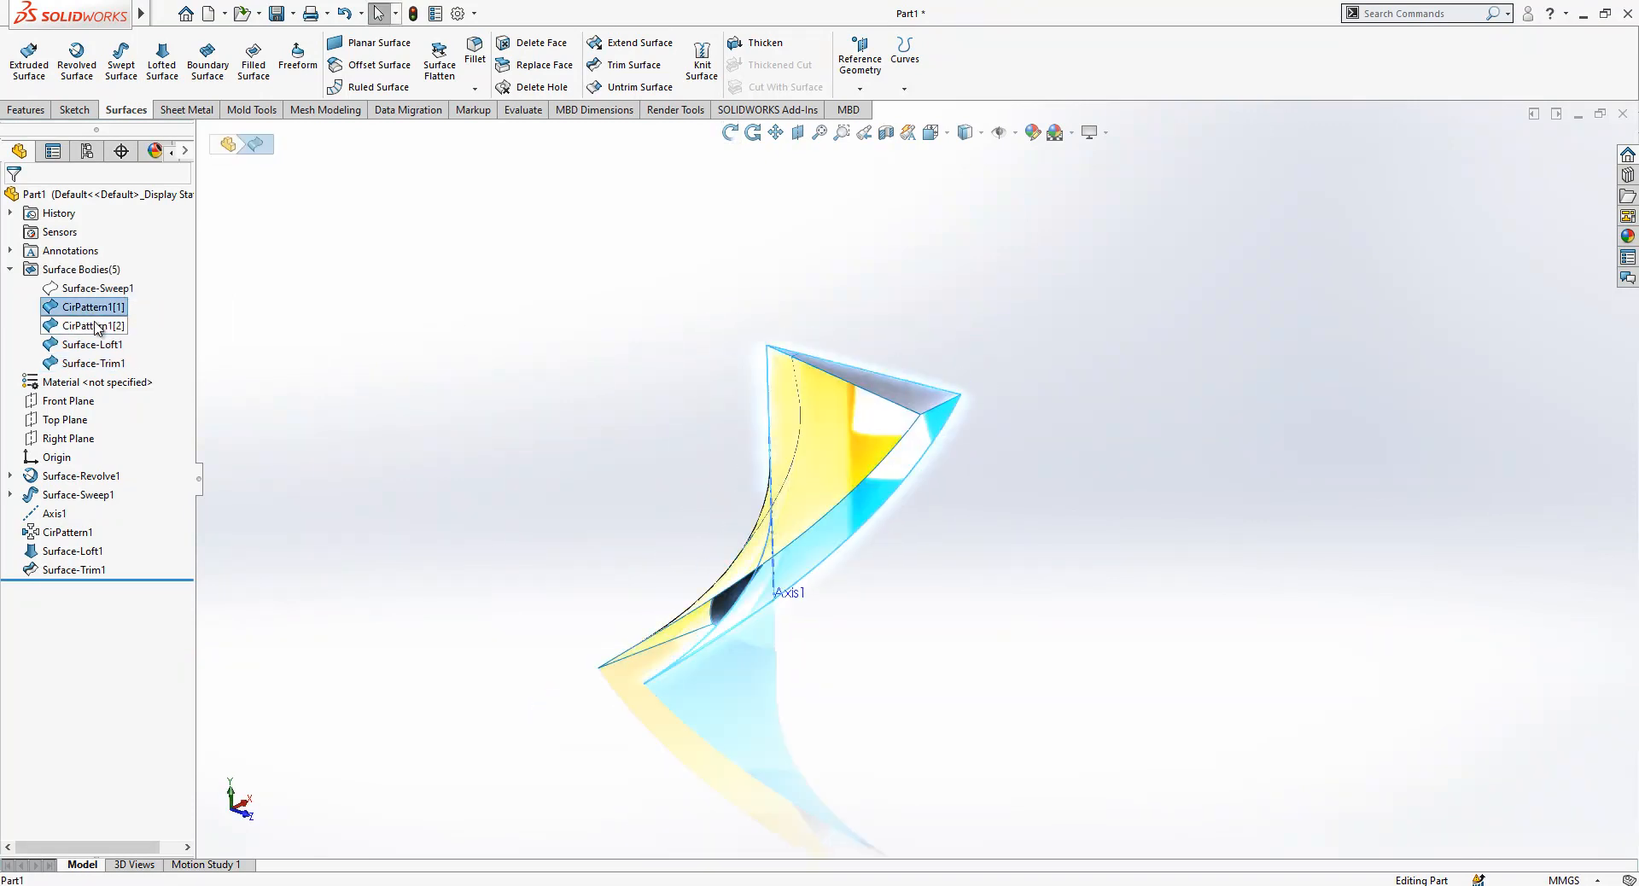
left_click(103, 345, "shift")
right_click(101, 348)
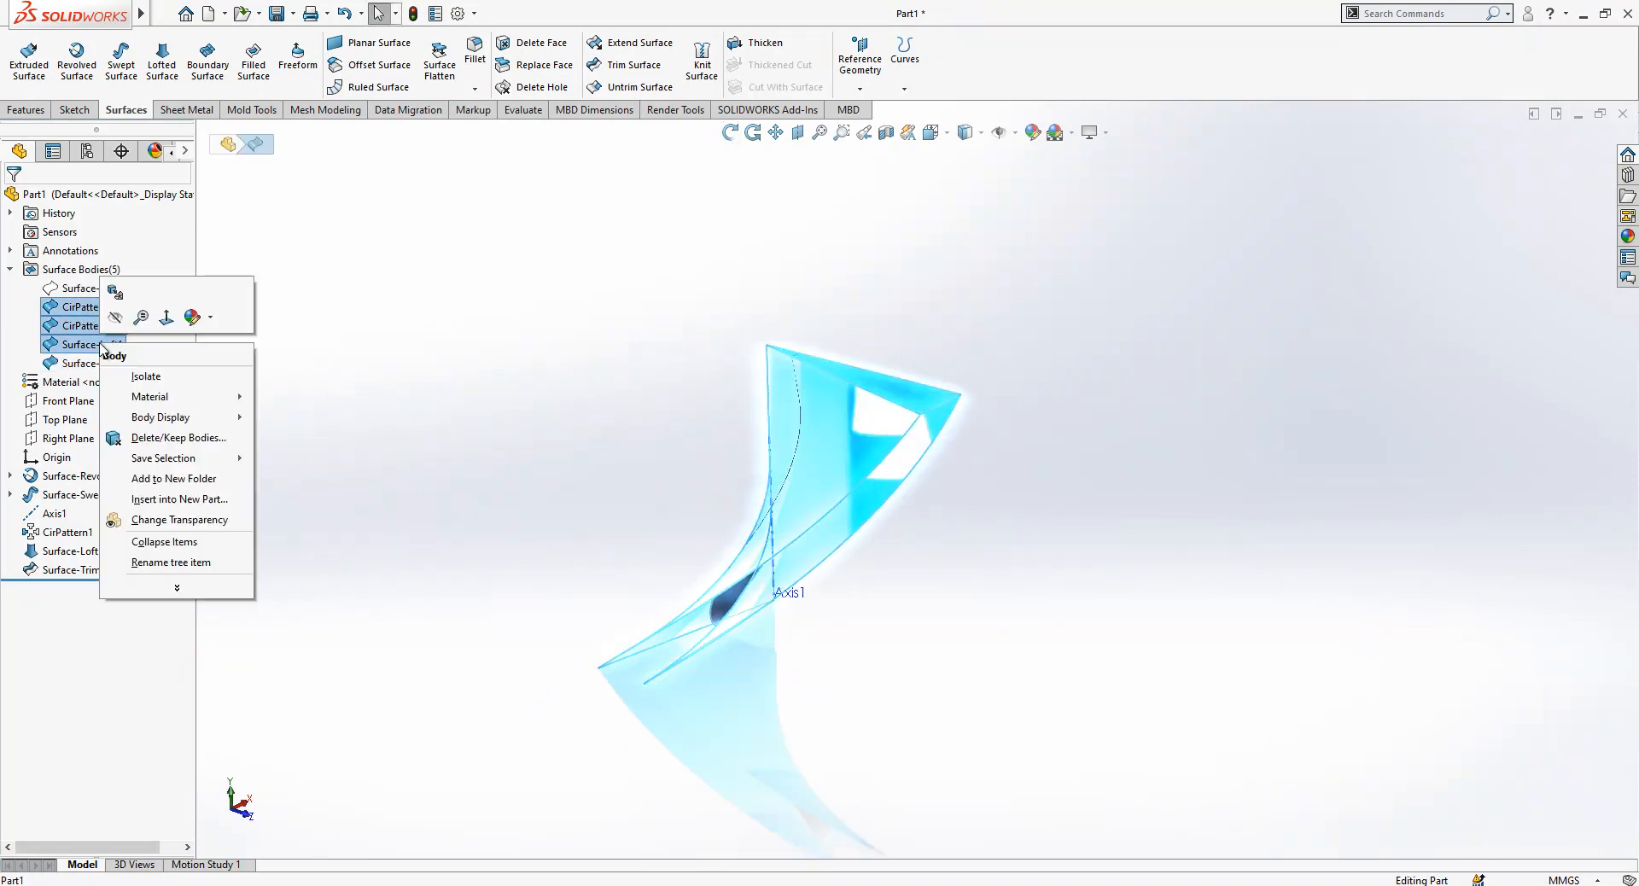
left_click(141, 427)
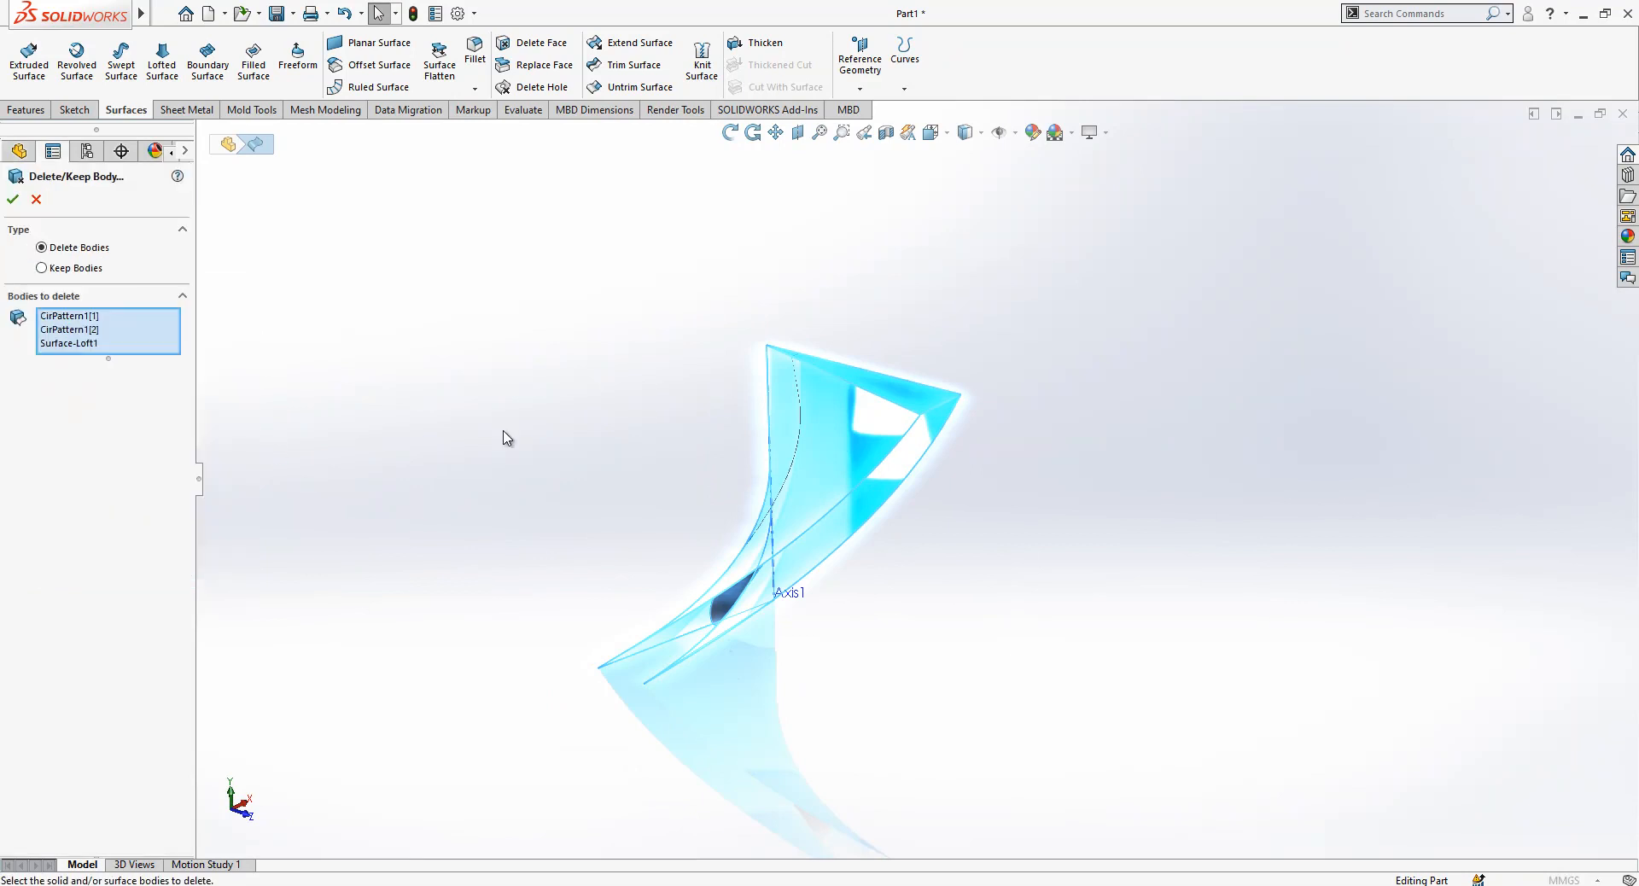
left_click(12, 199)
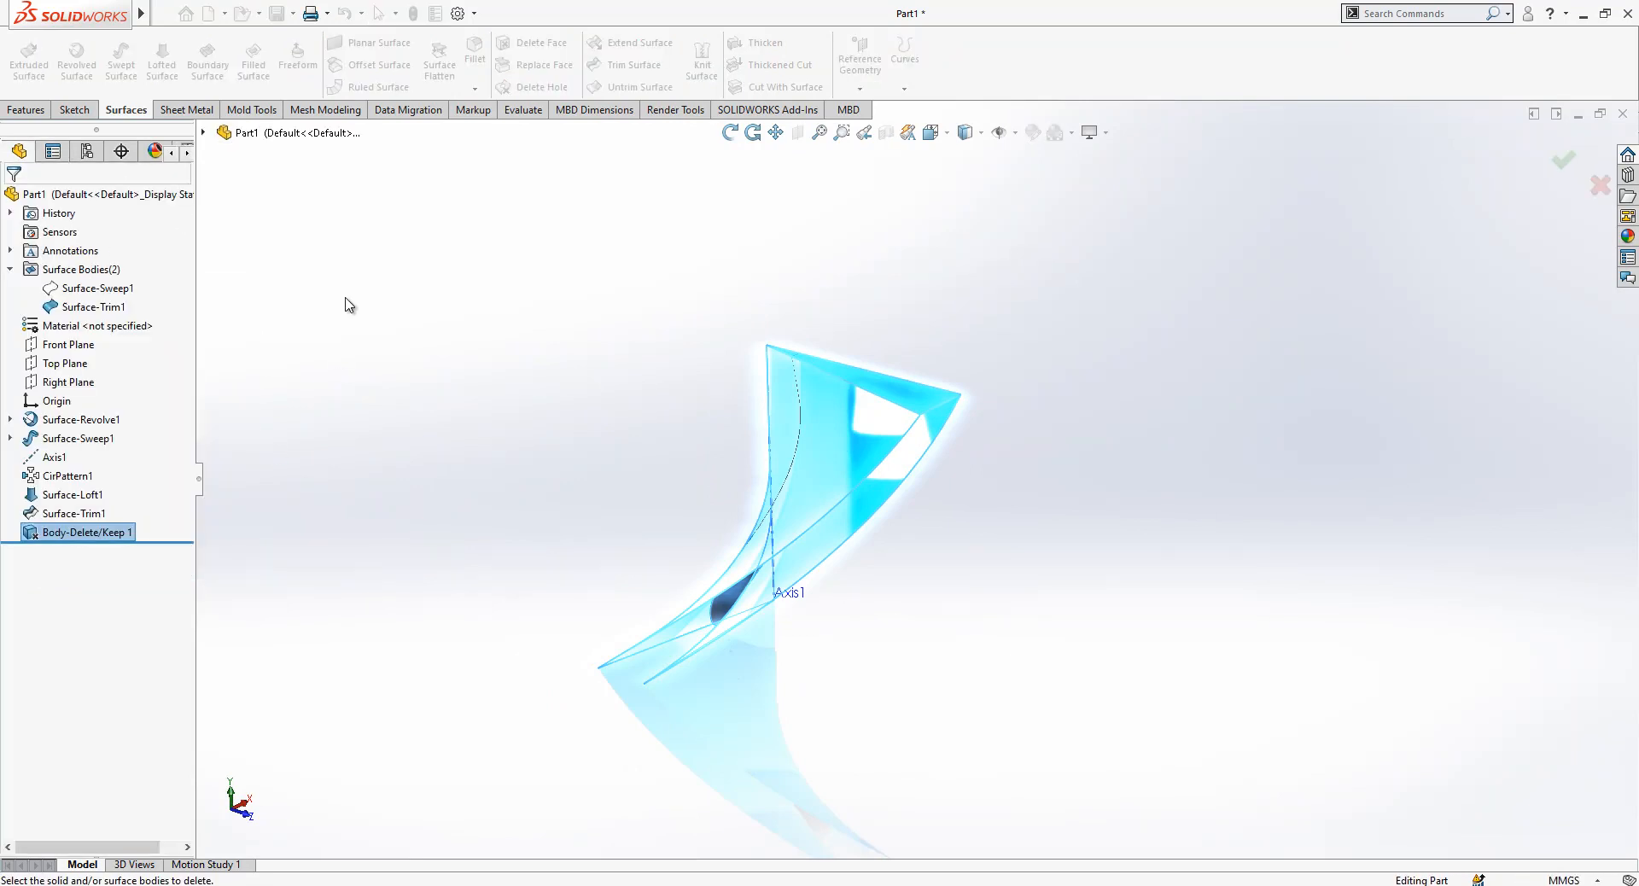
- Show the original swept surface and set up an Intersection split line with it as the splitting face
left_click(92, 290)
middle_click_drag(410, 367, 1080, 528)
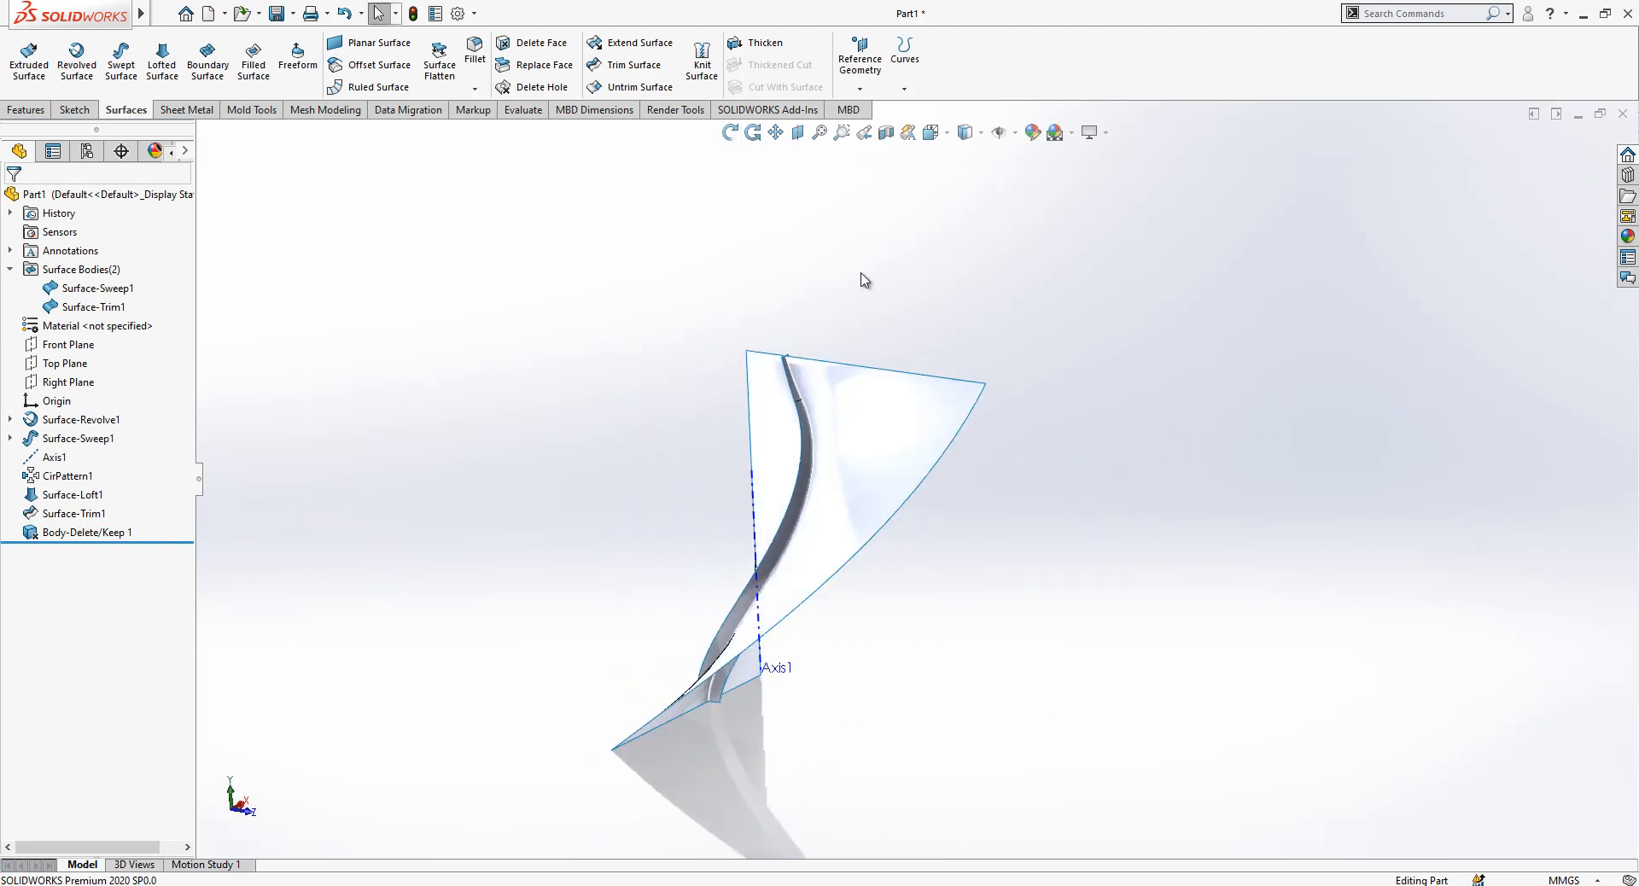
left_click(903, 86)
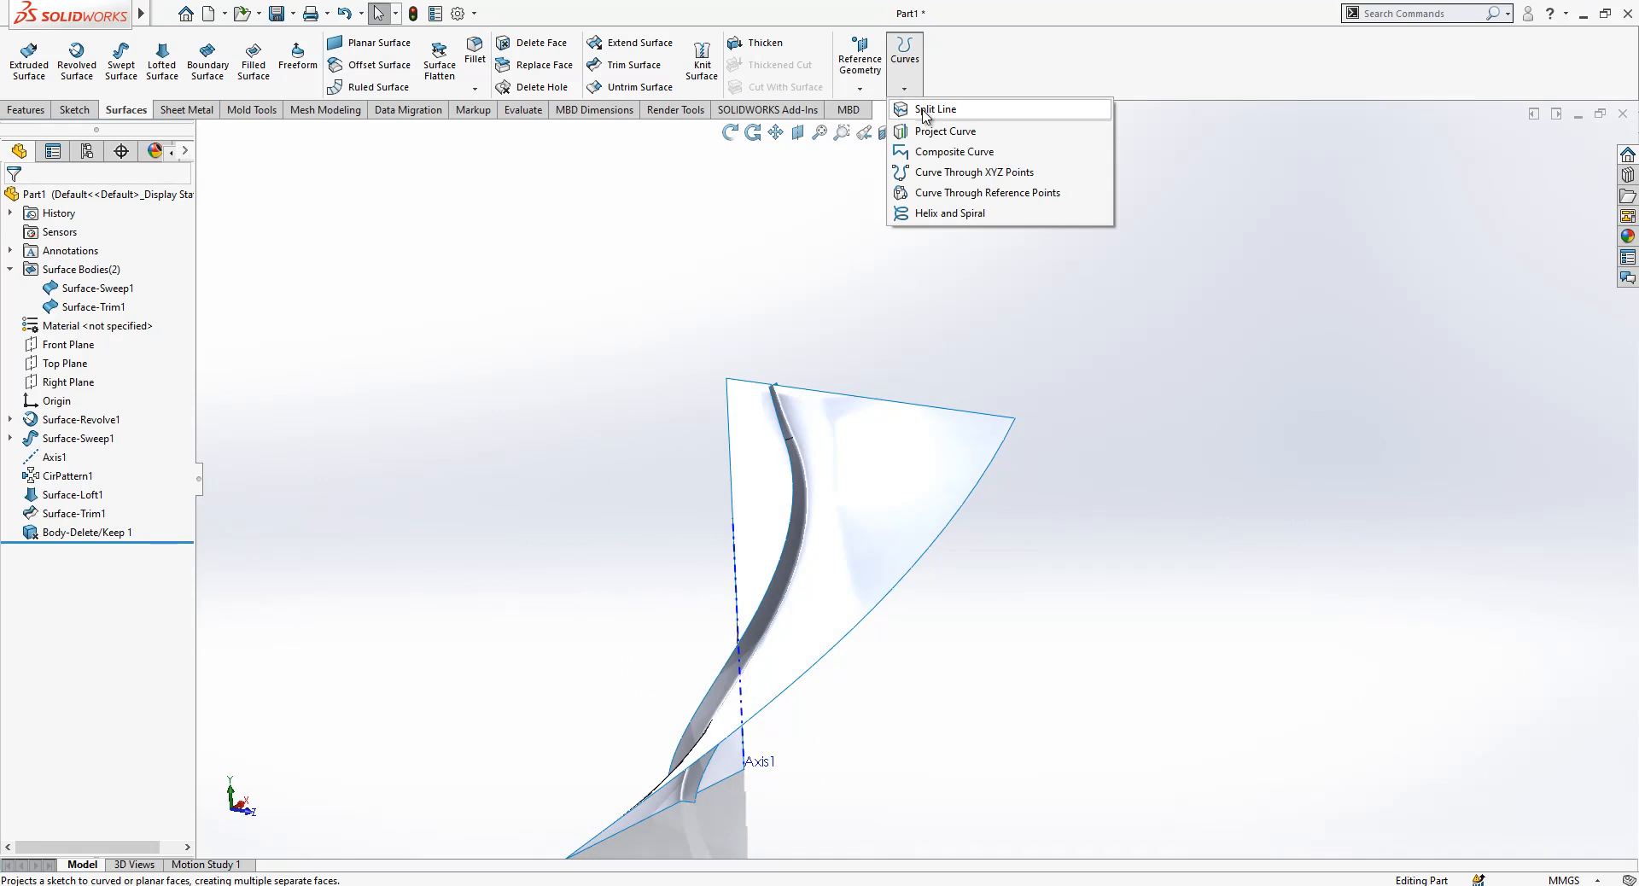
left_click(925, 111)
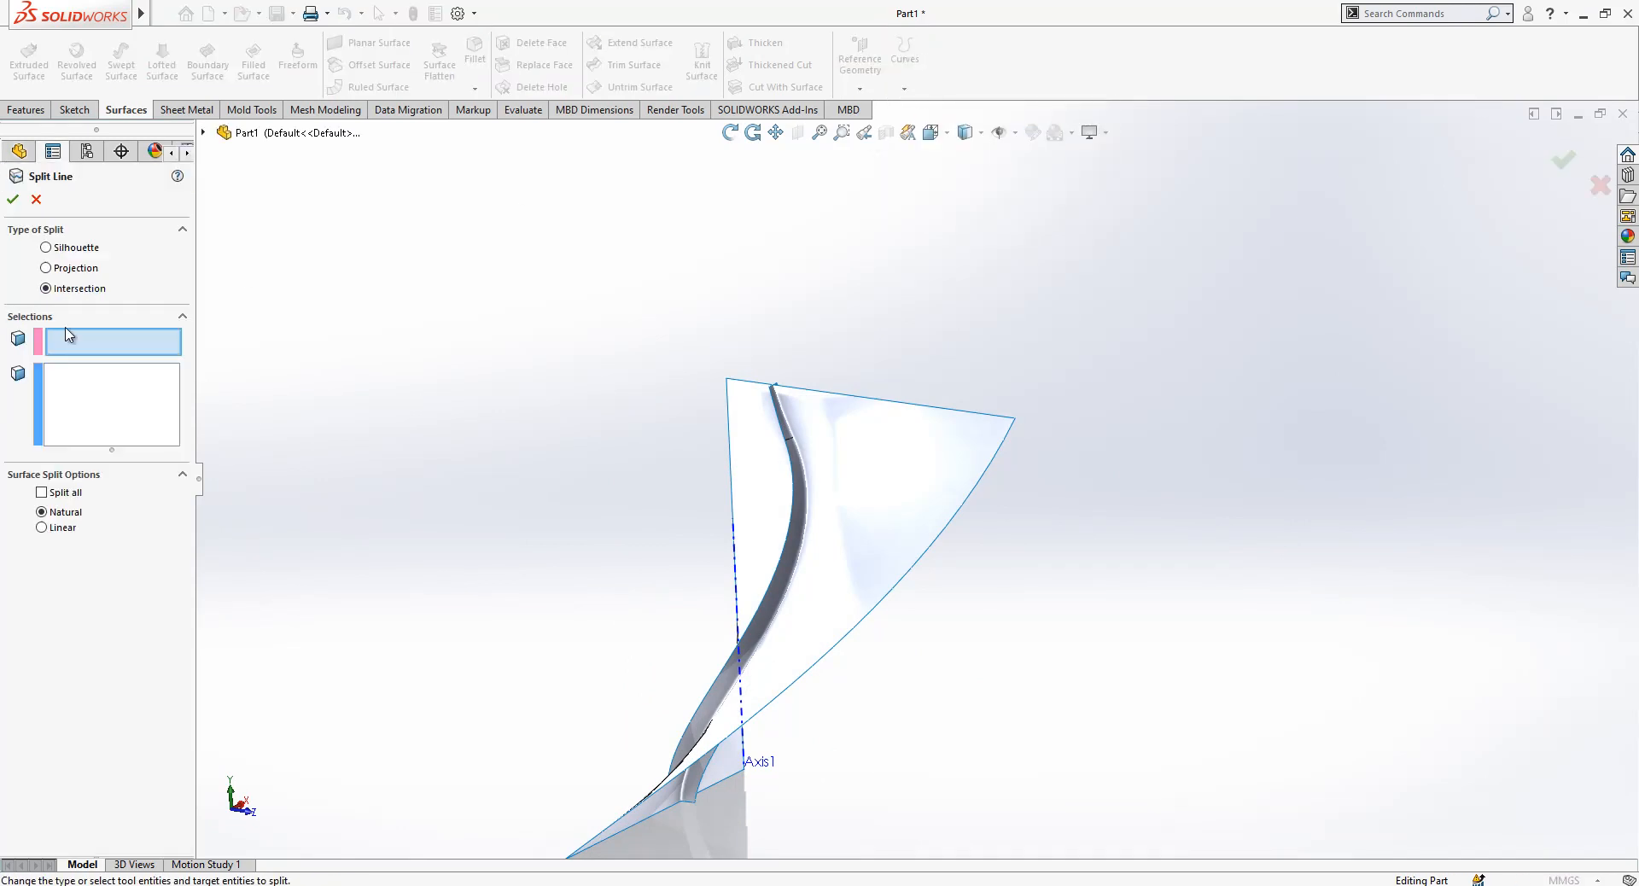
left_click(940, 487)
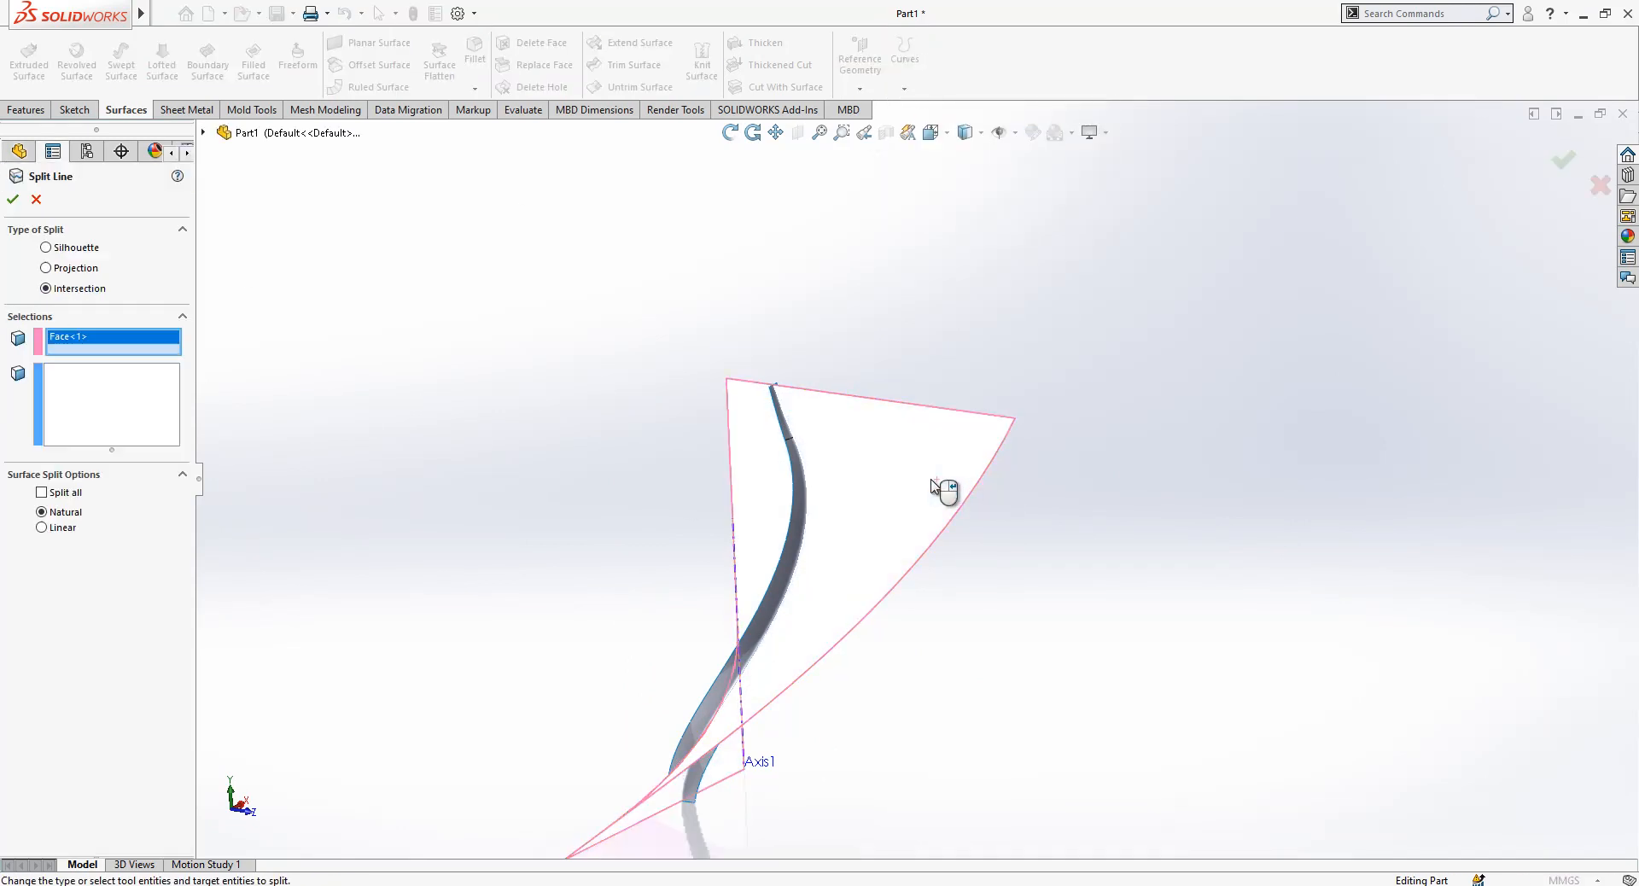
left_click(86, 444)
- Split both faces of the spiral strip with the swept surface, complete the split line and hide the swept surface
left_click(802, 466)
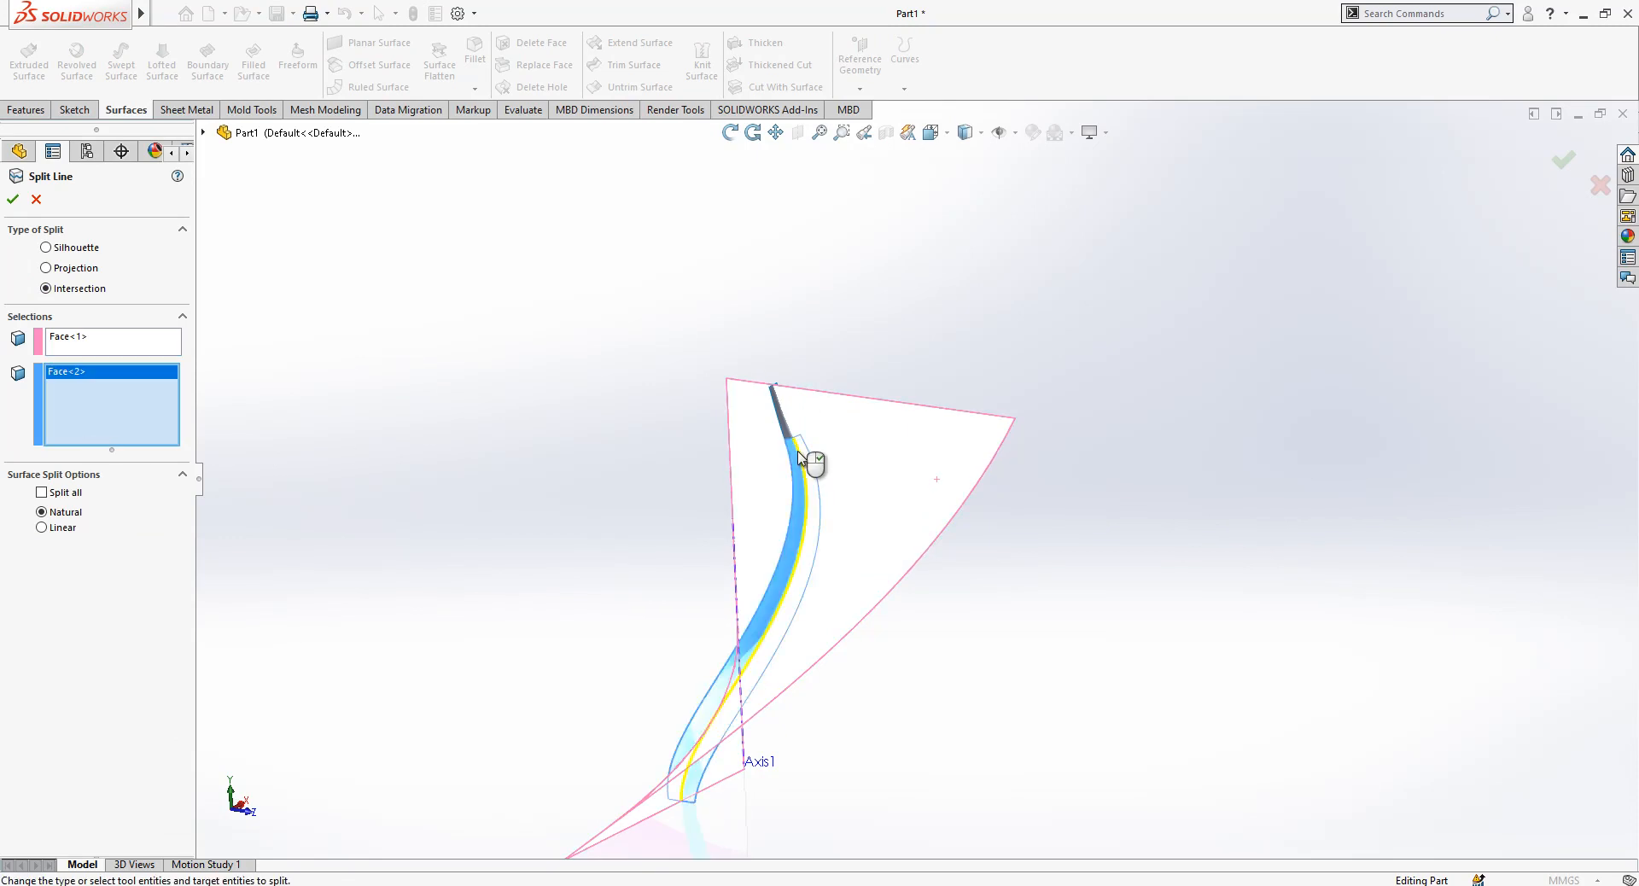
left_click(787, 429)
middle_click_drag(797, 432, 760, 482)
key("Return")
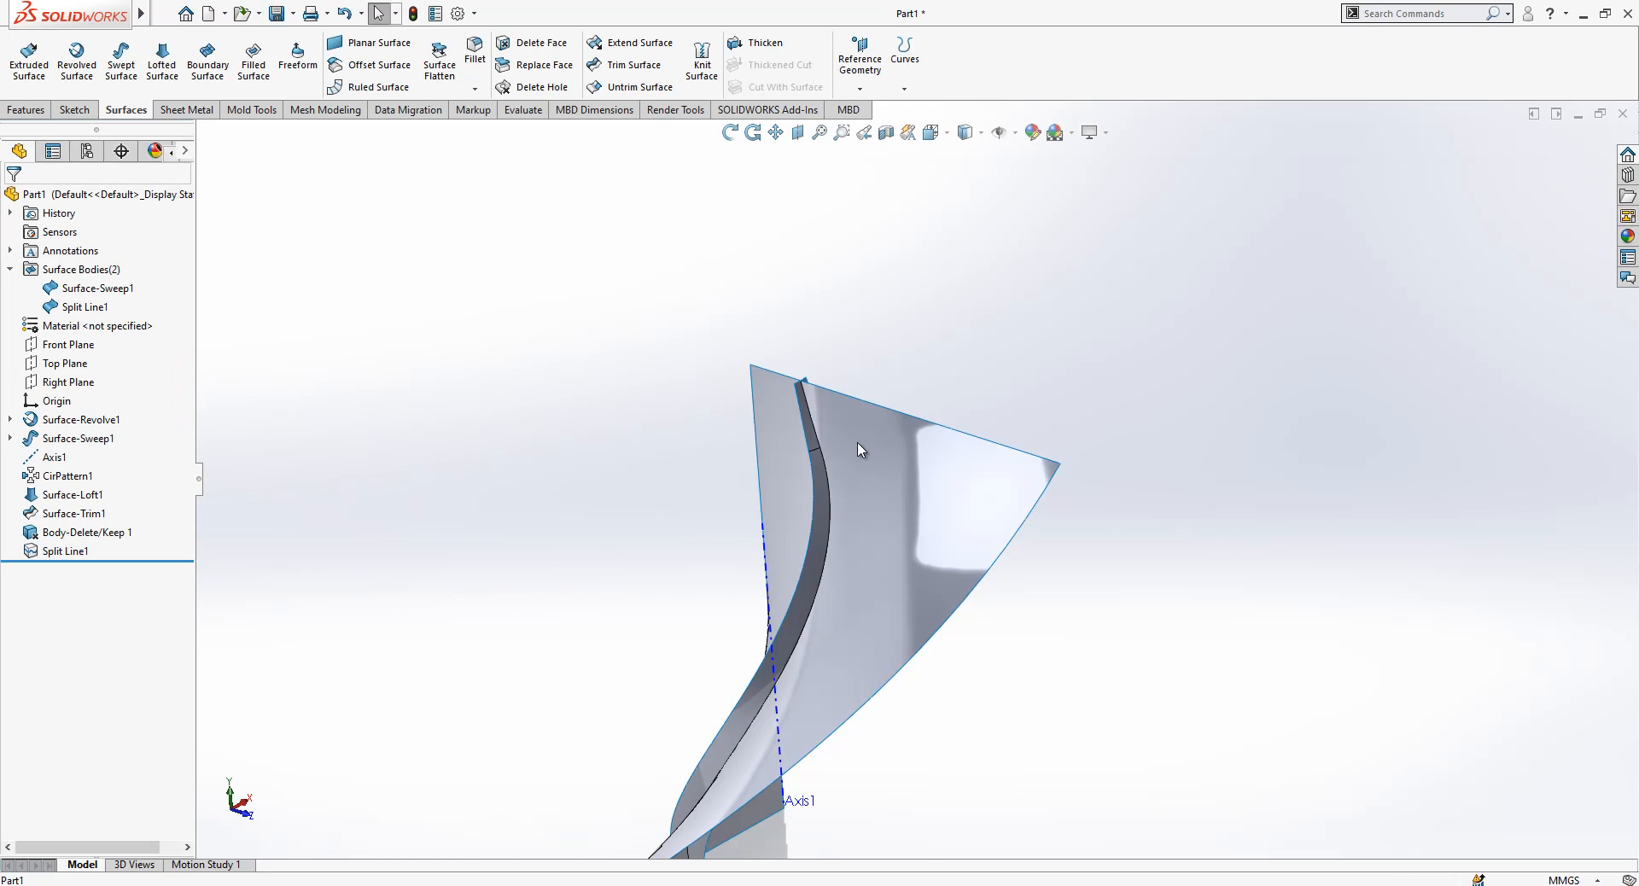
left_click(853, 440)
left_click(929, 390)
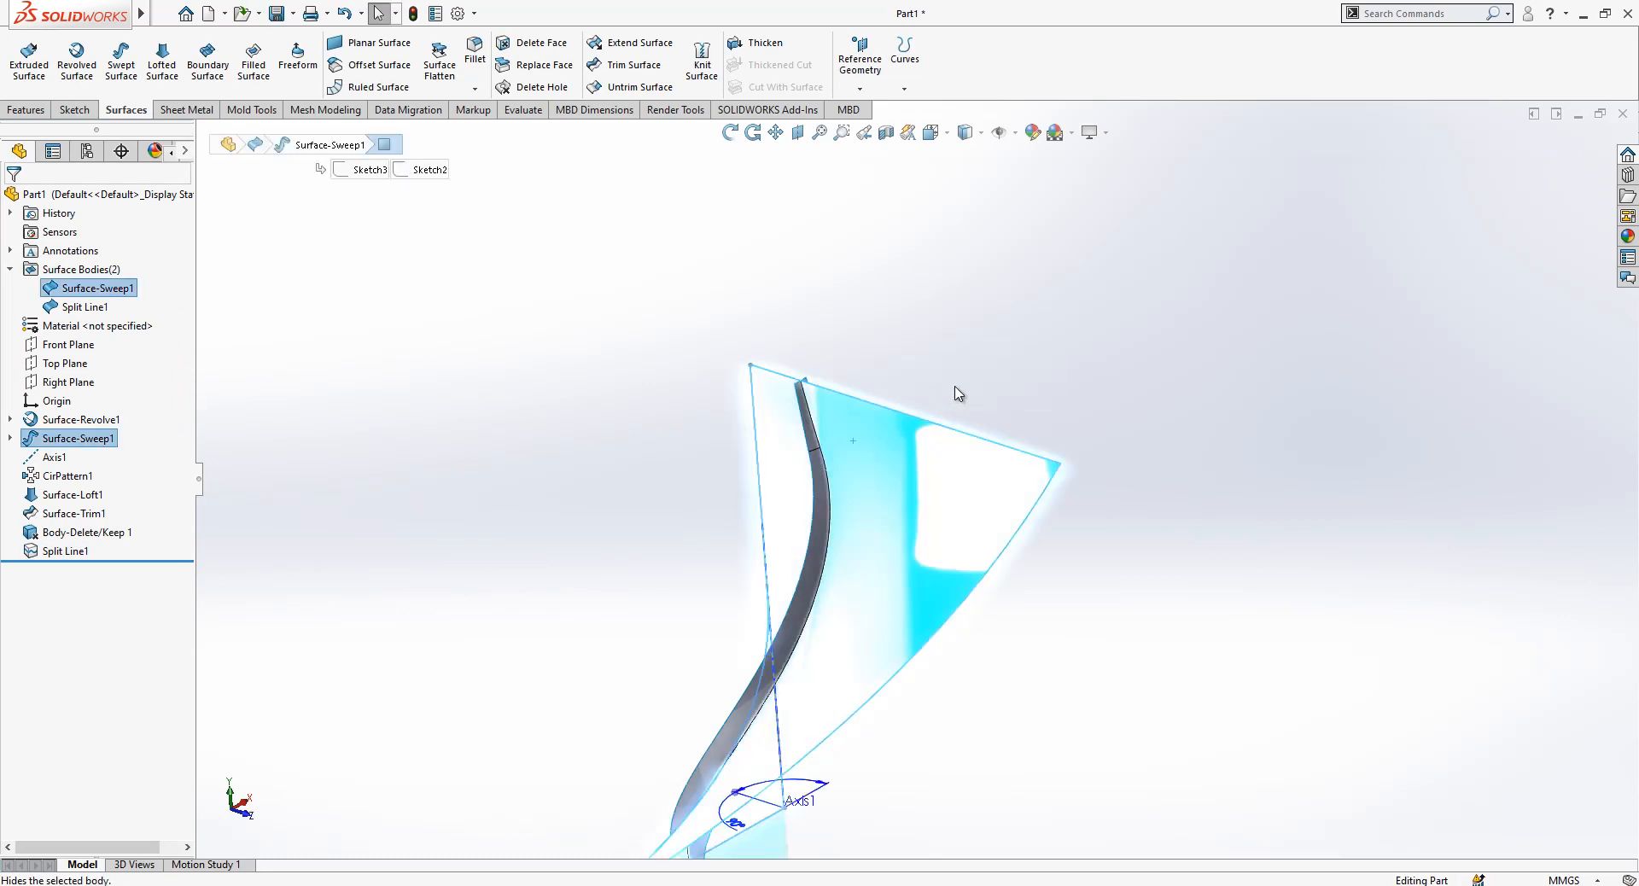
- Examine the split line running lengthwise along the spiral strip
left_click(832, 514)
middle_click_drag(831, 515, 835, 578)
left_click(888, 571)
scroll(835, 578, "up", 1)
scroll(835, 578, "down", 1)
scroll(427, 450, "up", 1)
scroll(985, 530, "up", 1)
scroll(986, 529, "down", 1)
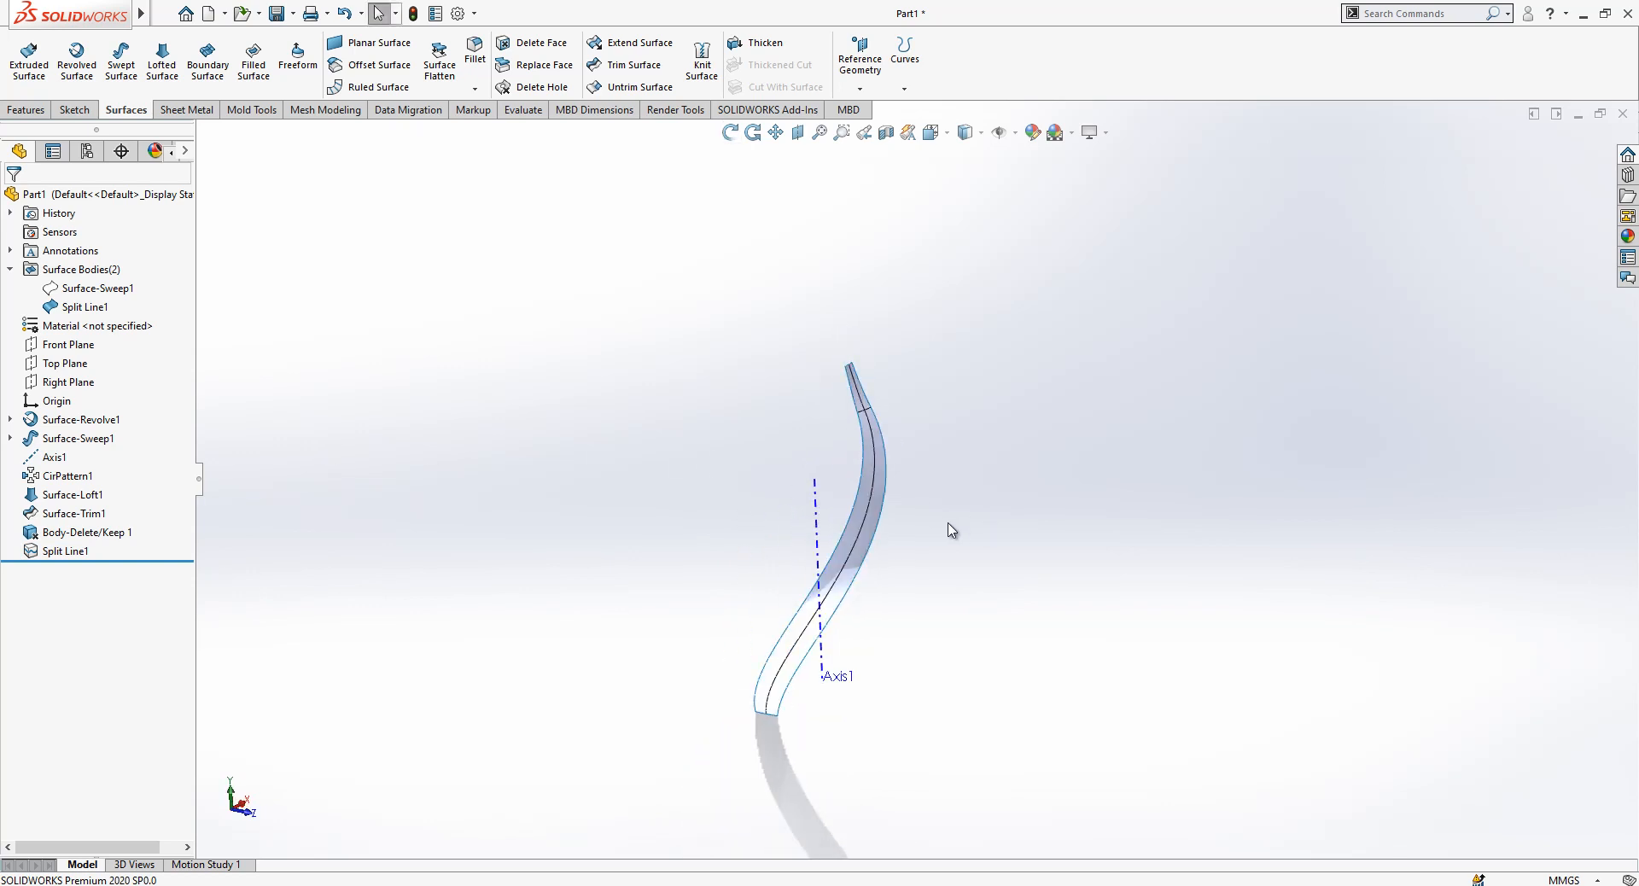
scroll(965, 524, "down", 1)
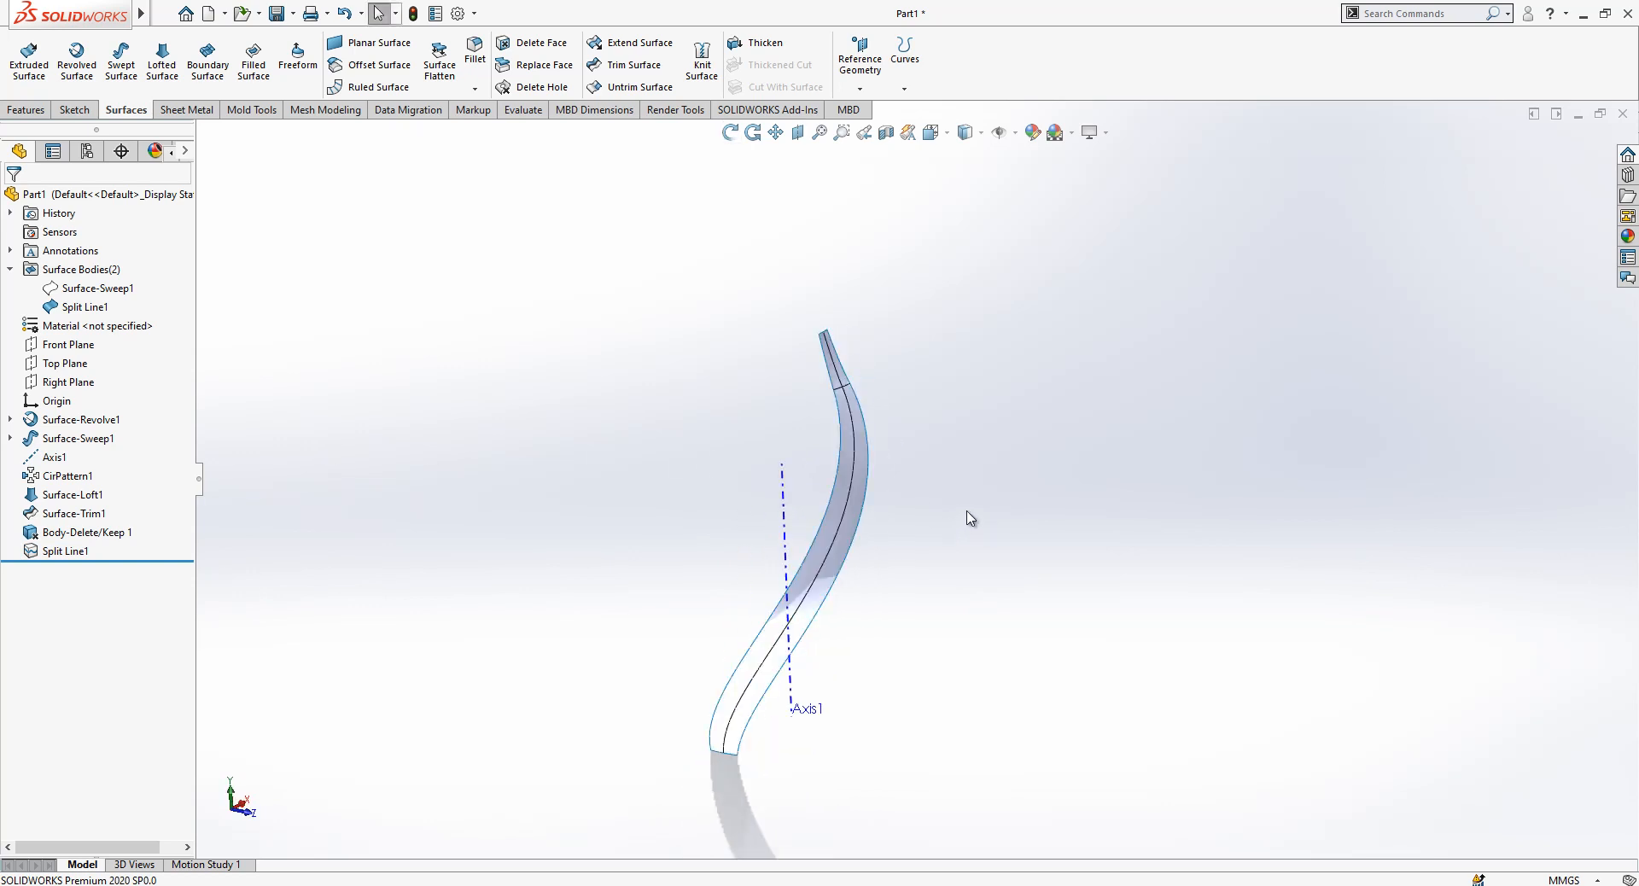
- Start a 3D sketch and draw three connected line segments down the strip's split line, beginning at its upper end point
left_click(74, 111)
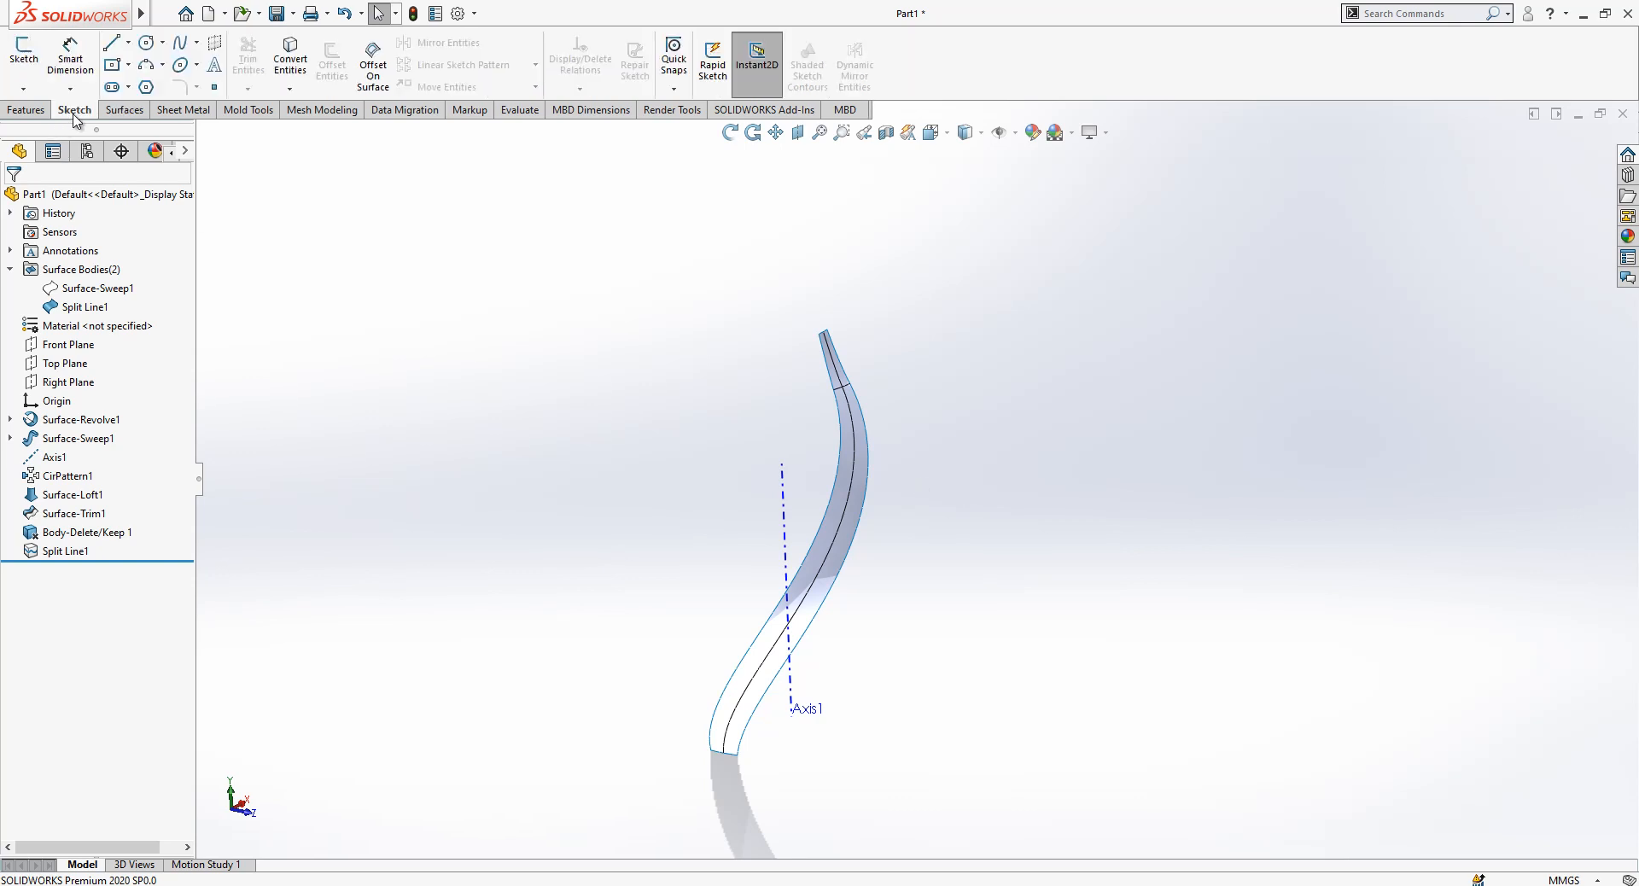
left_click(23, 89)
left_click(55, 130)
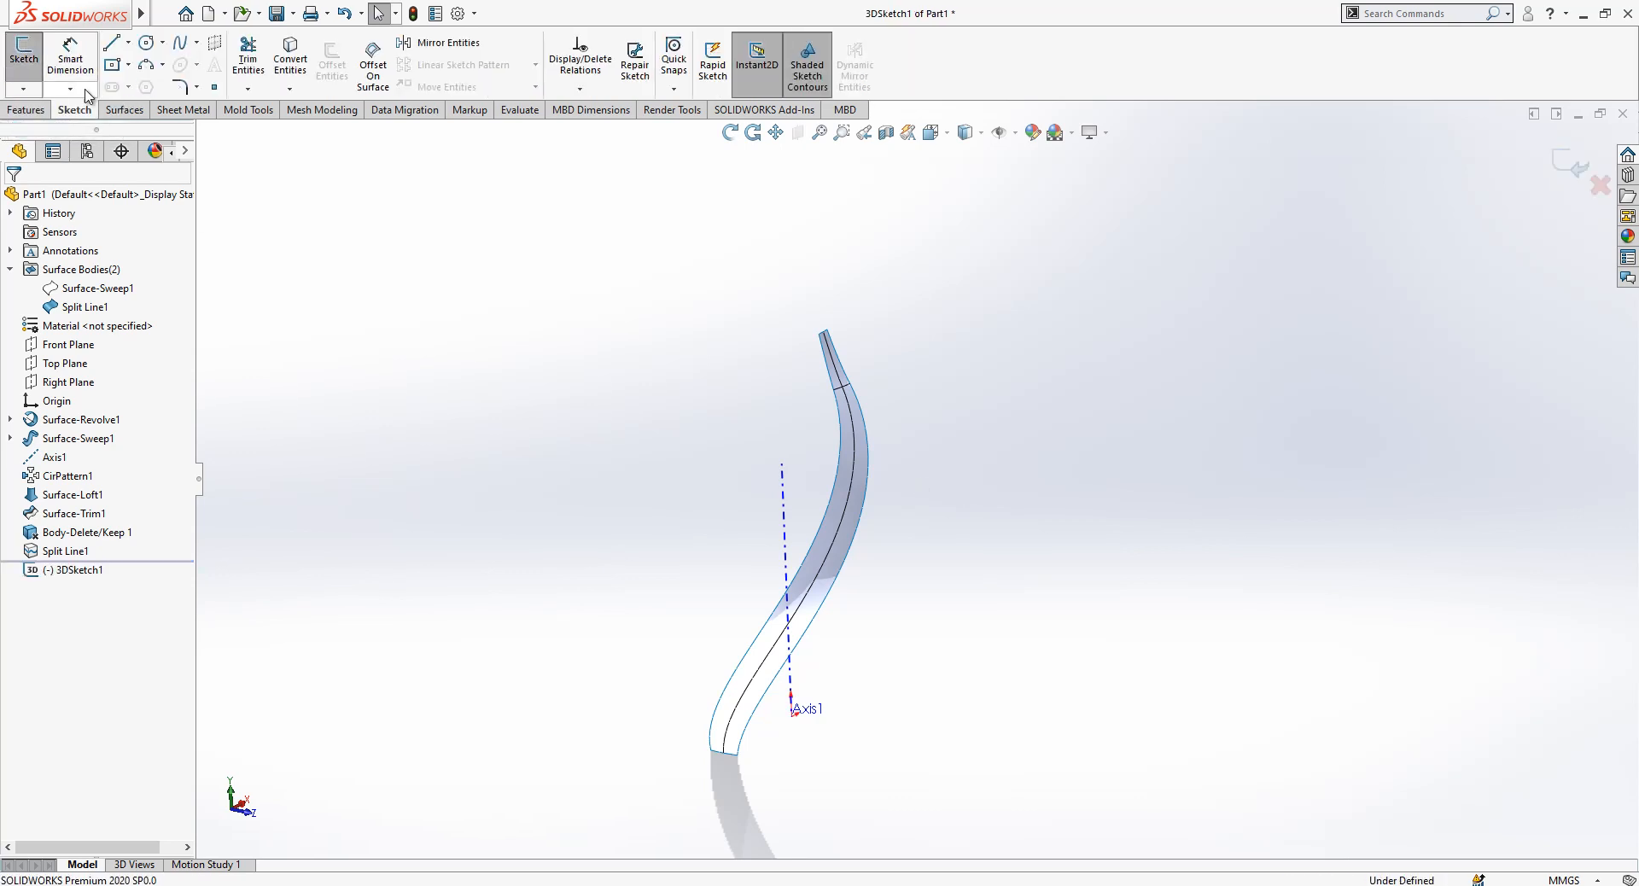
left_click(112, 45)
scroll(944, 342, "down", 5)
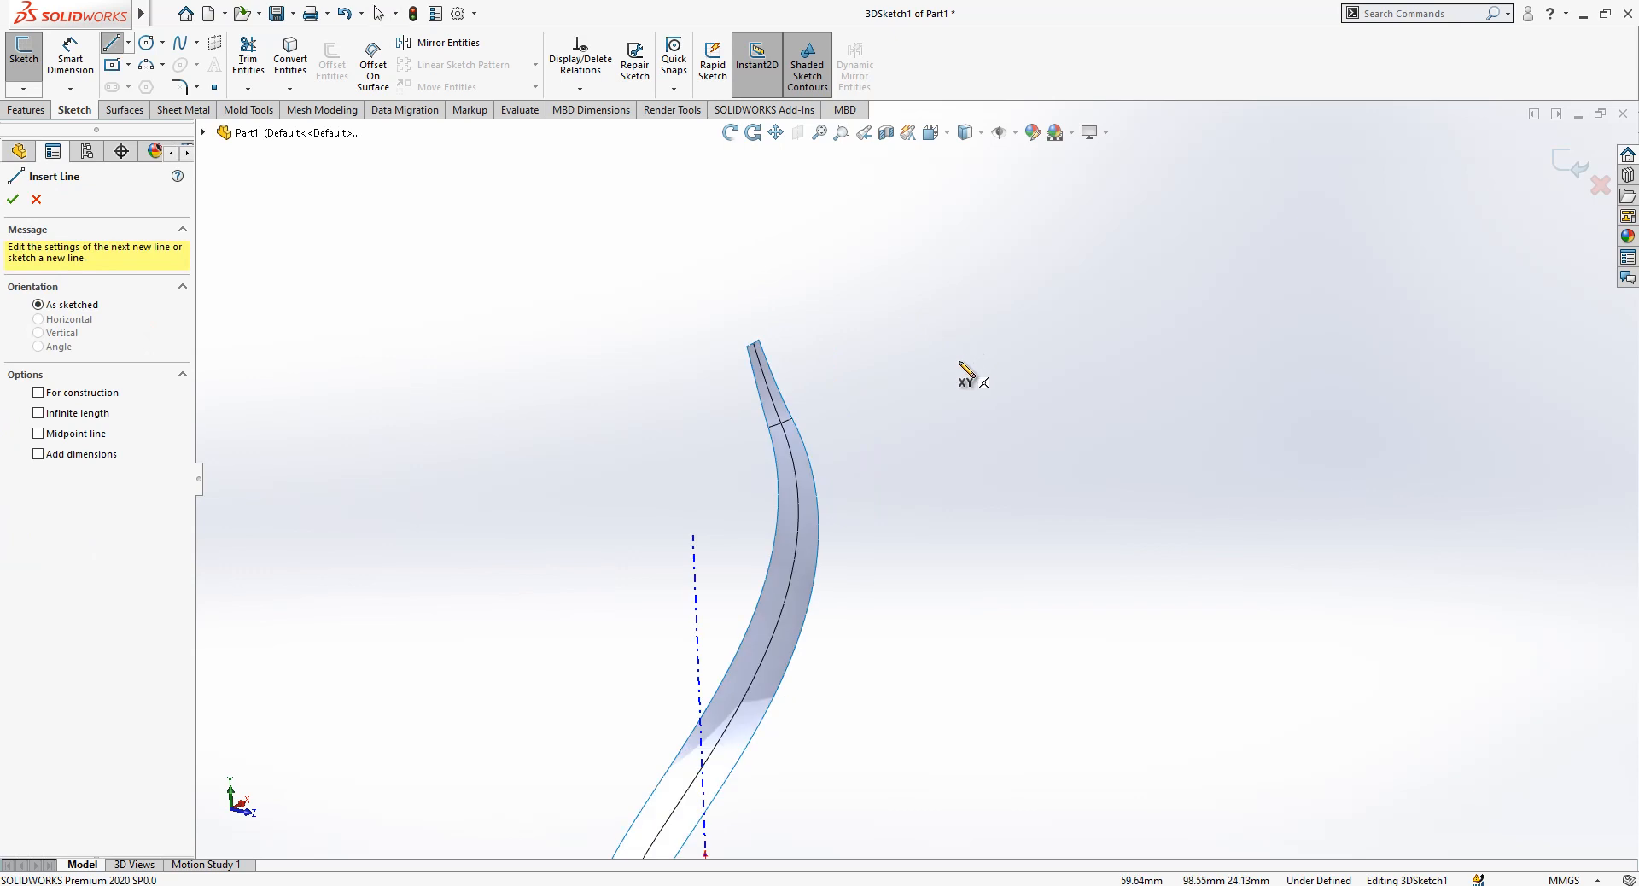
scroll(657, 338, "down", 2)
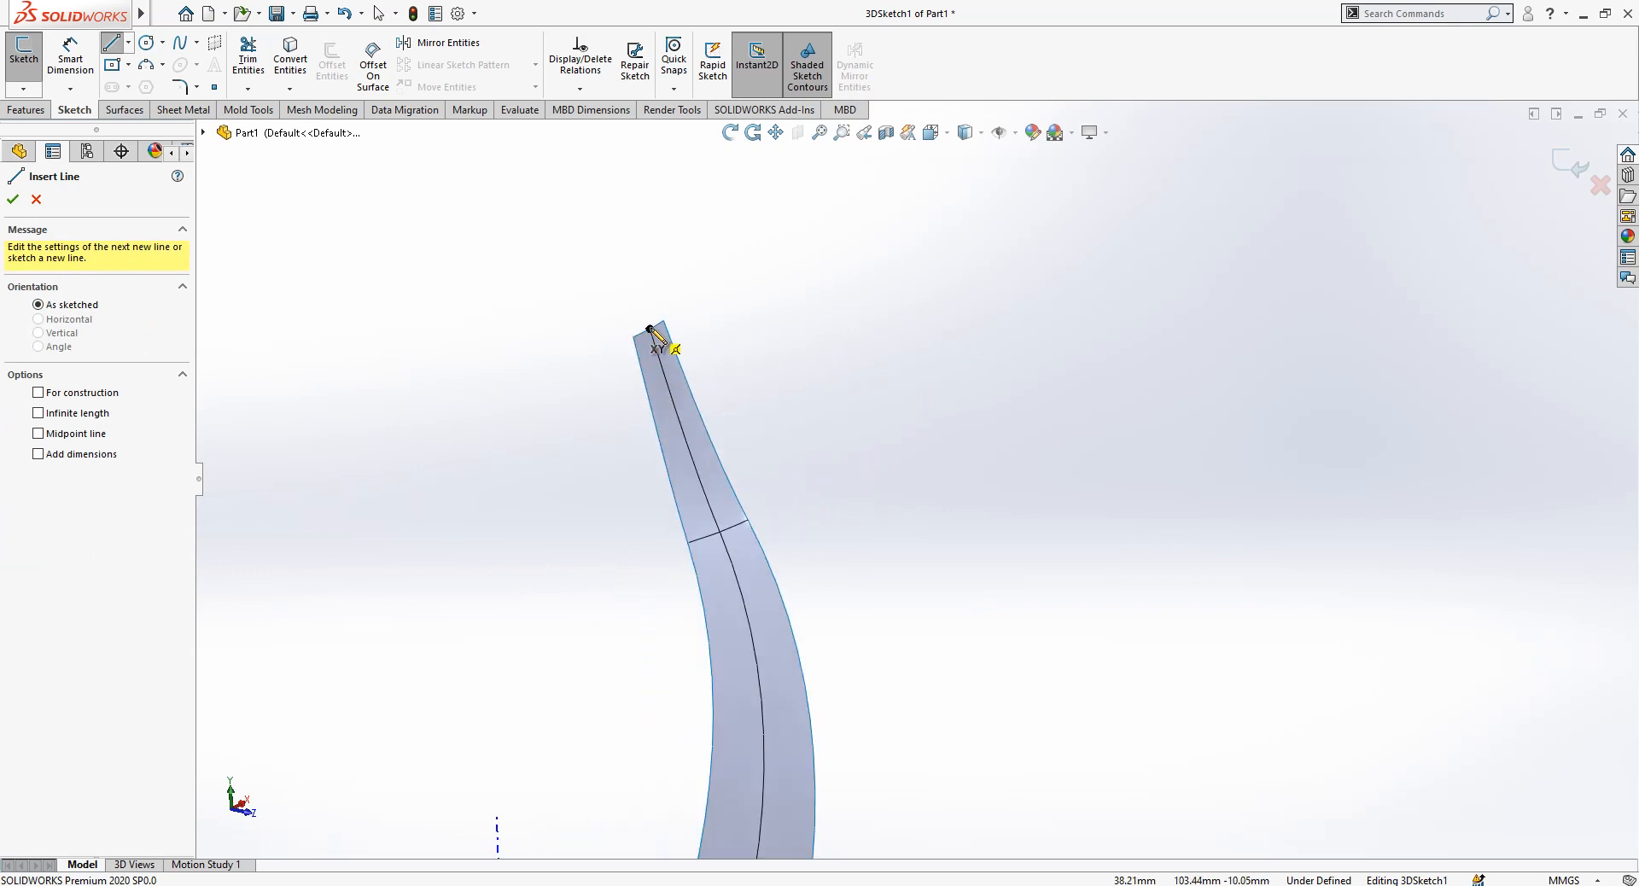
left_click(649, 328)
left_click(663, 373)
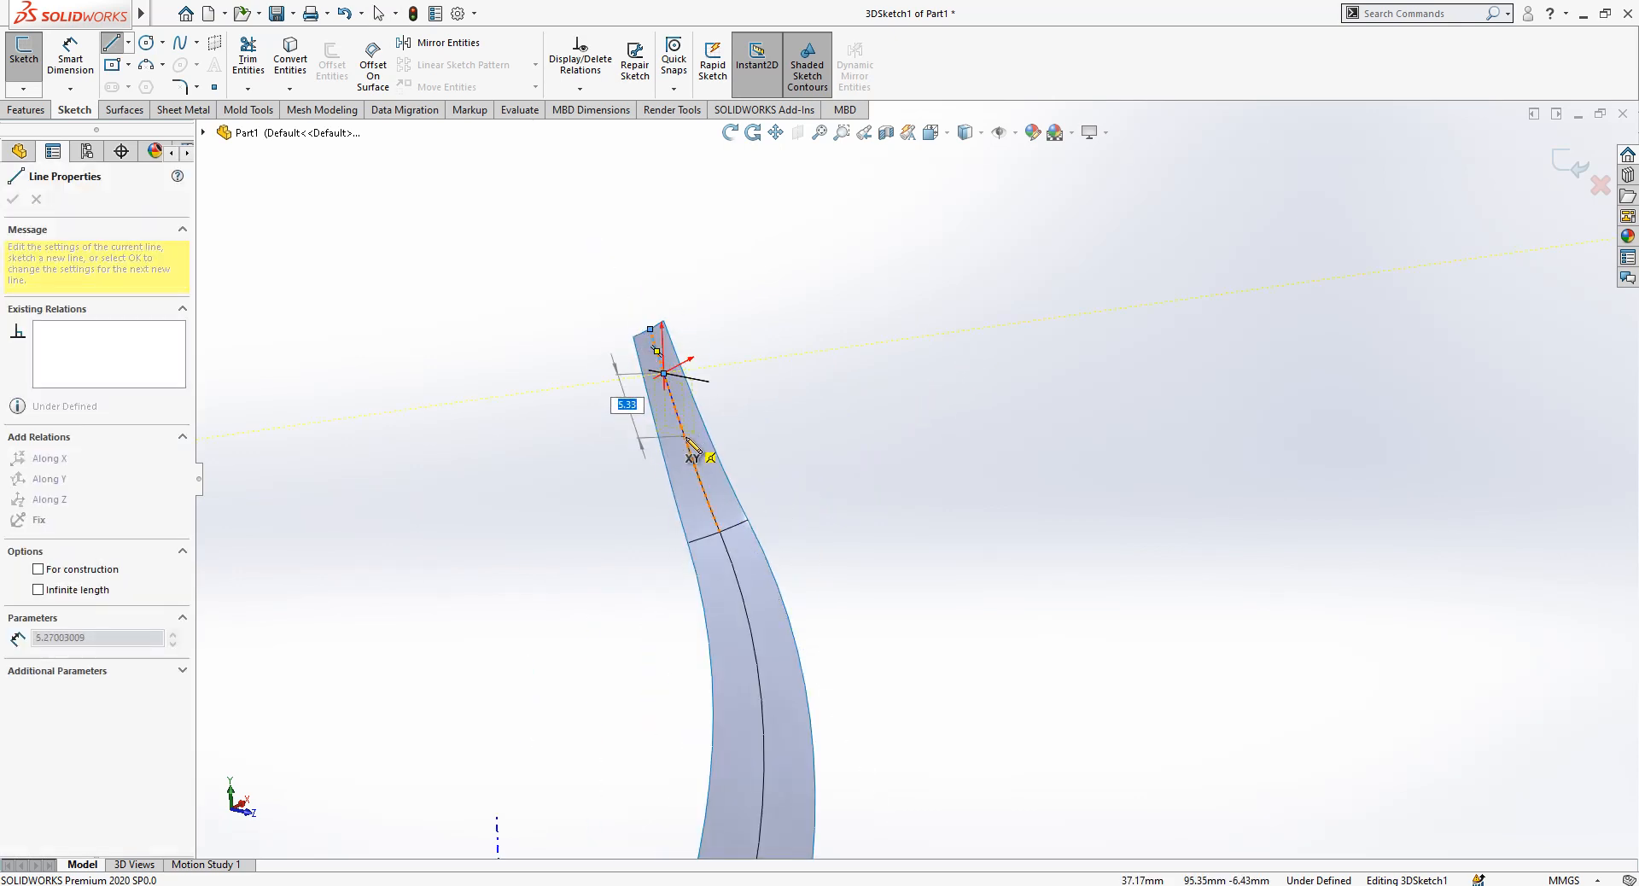
left_click(684, 438)
left_click(710, 510)
mouse_move(729, 507)
middle_mouse_down()
mouse_move(584, 474)
mouse_move(591, 491)
middle_mouse_up()
key("Escape")
key("Escape")
scroll(894, 474, "down", 3)
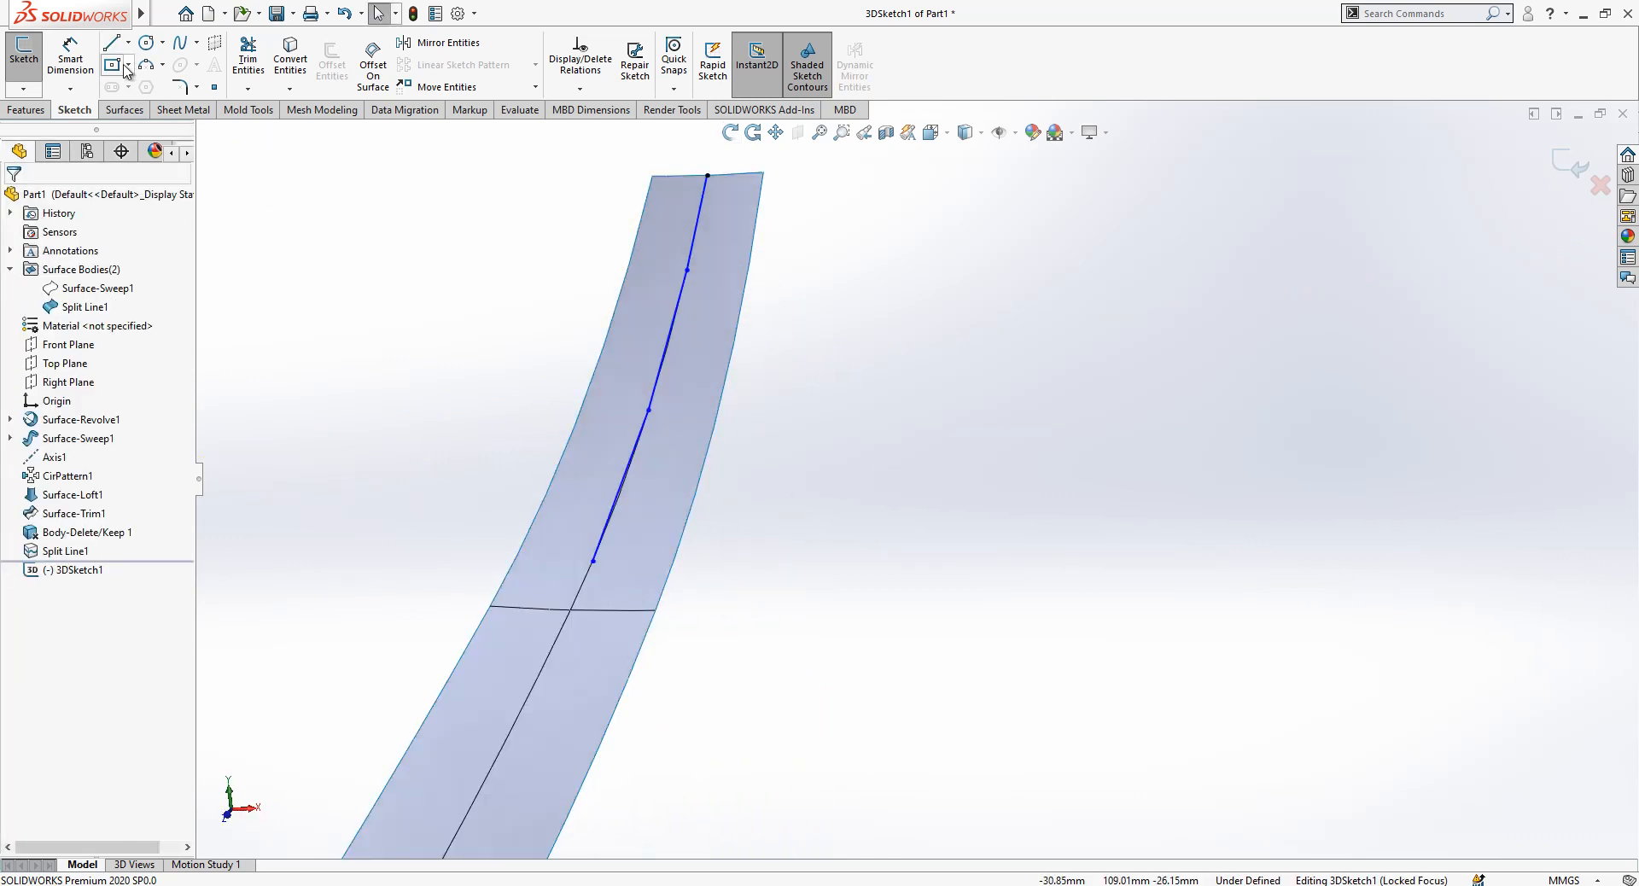
- Dimension the topmost line segment on the split line to 3 mm
left_click(78, 64)
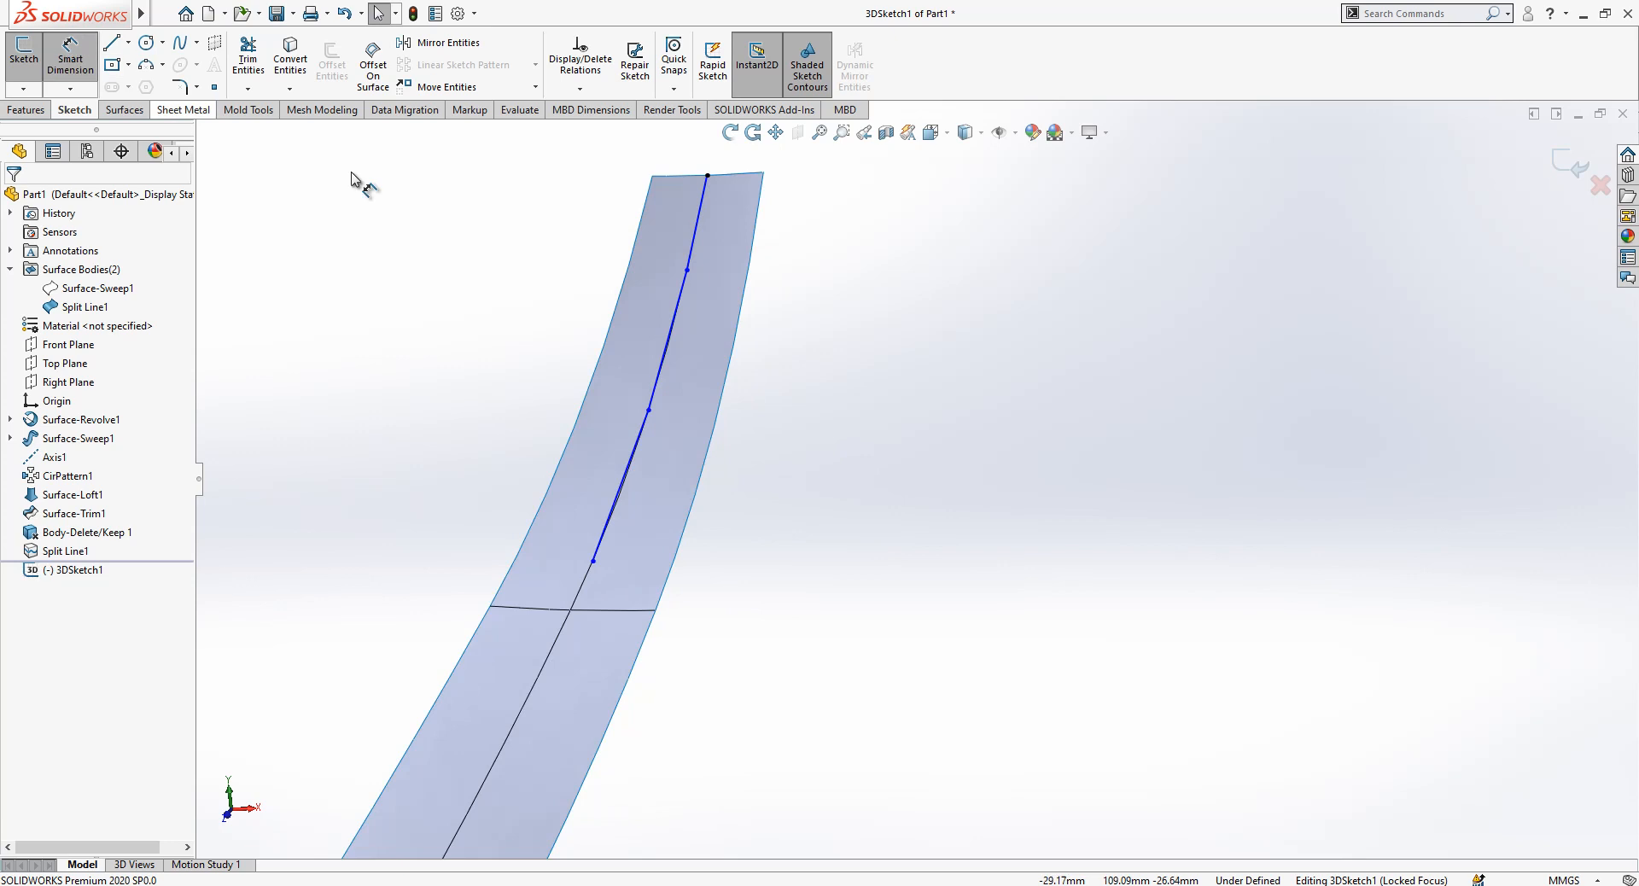
left_click(697, 226)
left_click(848, 299)
type("3")
key("Return")
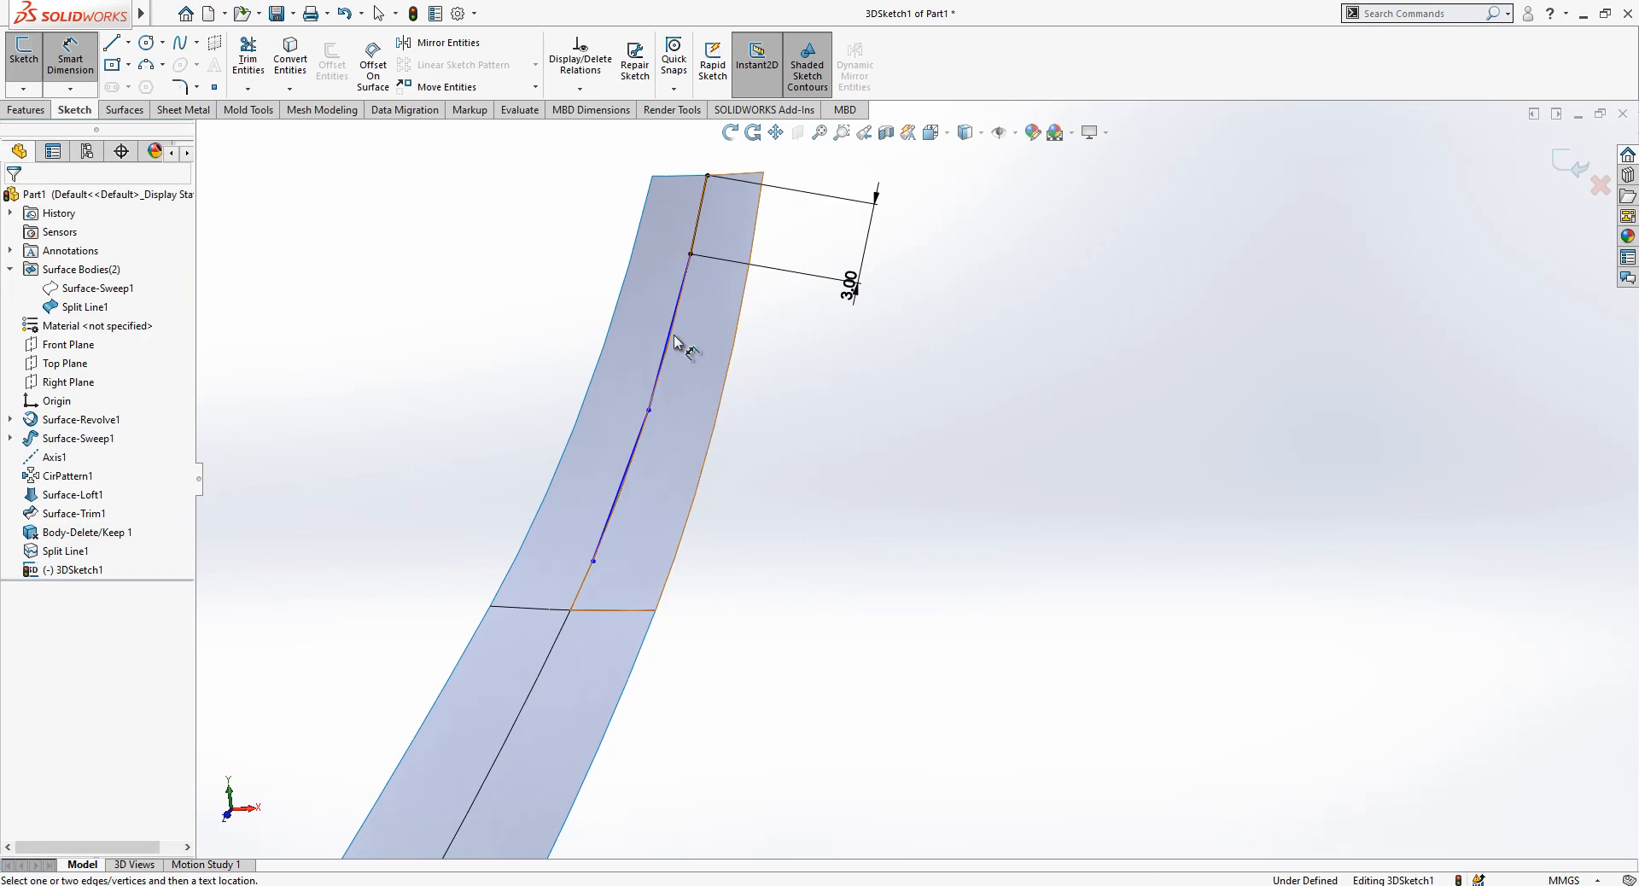
- Dimension the second and third line segments from the top to 4 mm and 5 mm
left_click(670, 339)
left_click(850, 282)
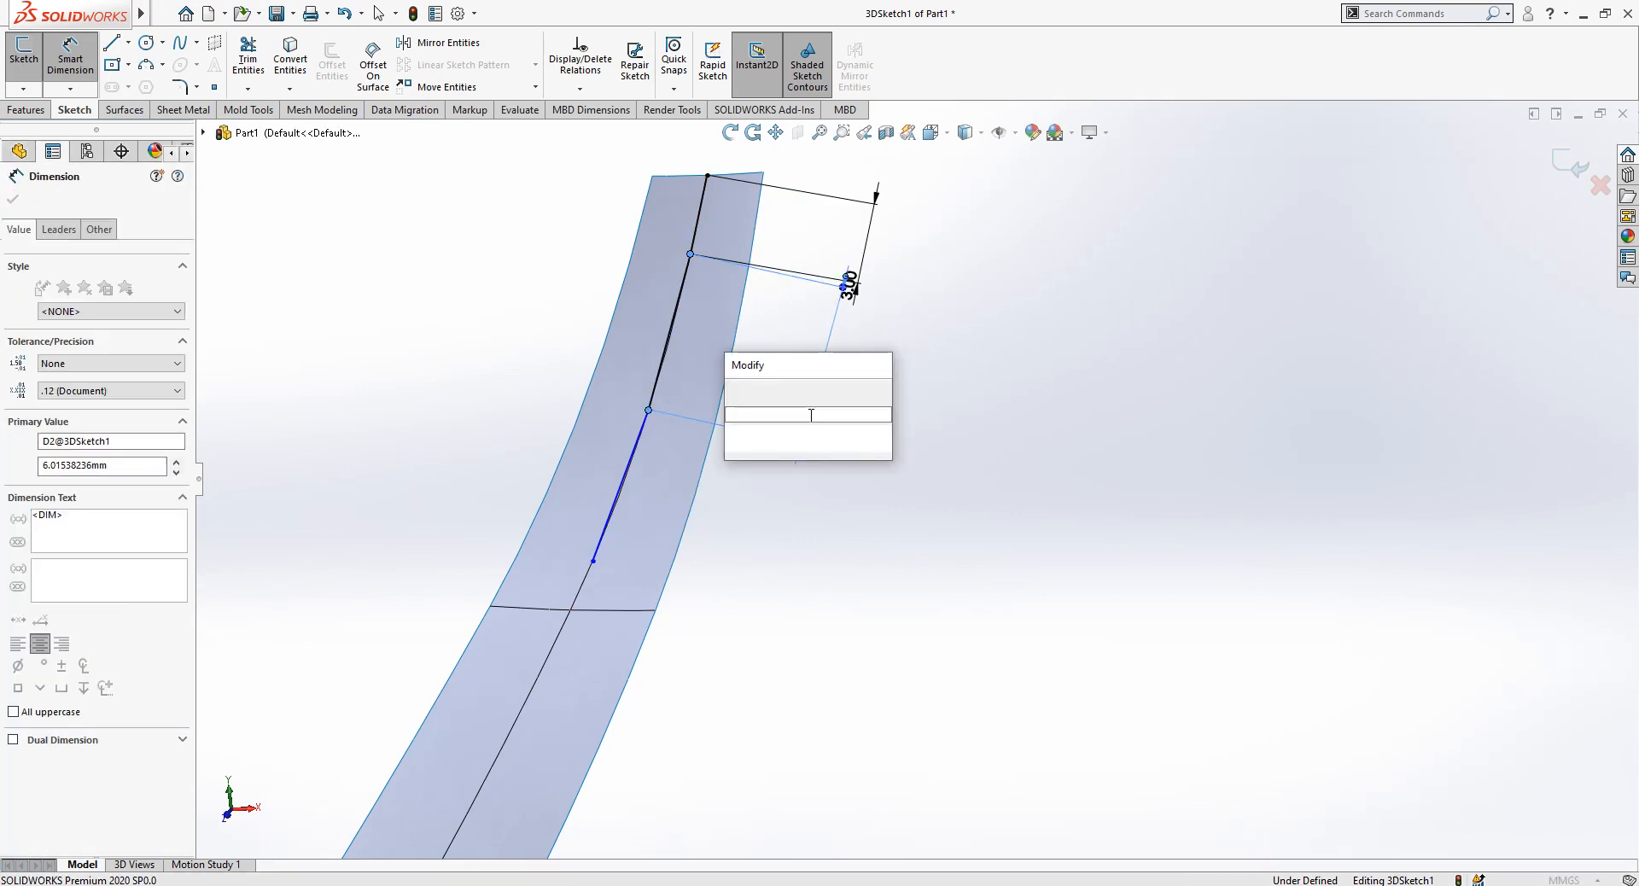
type("4")
key("Return")
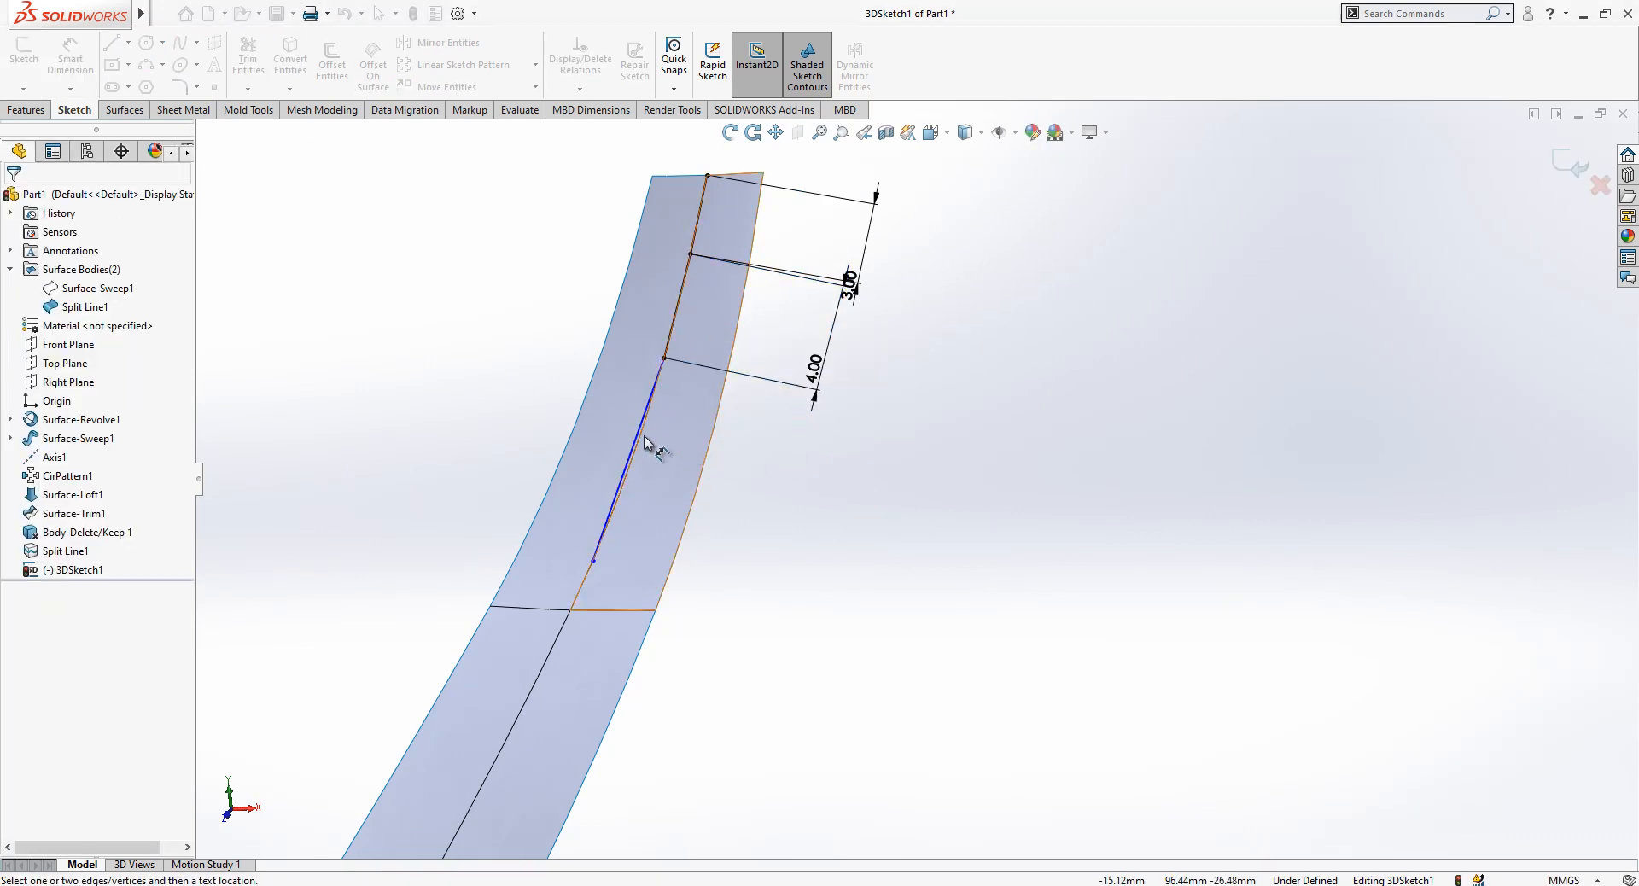
left_click(633, 441)
left_click(818, 535)
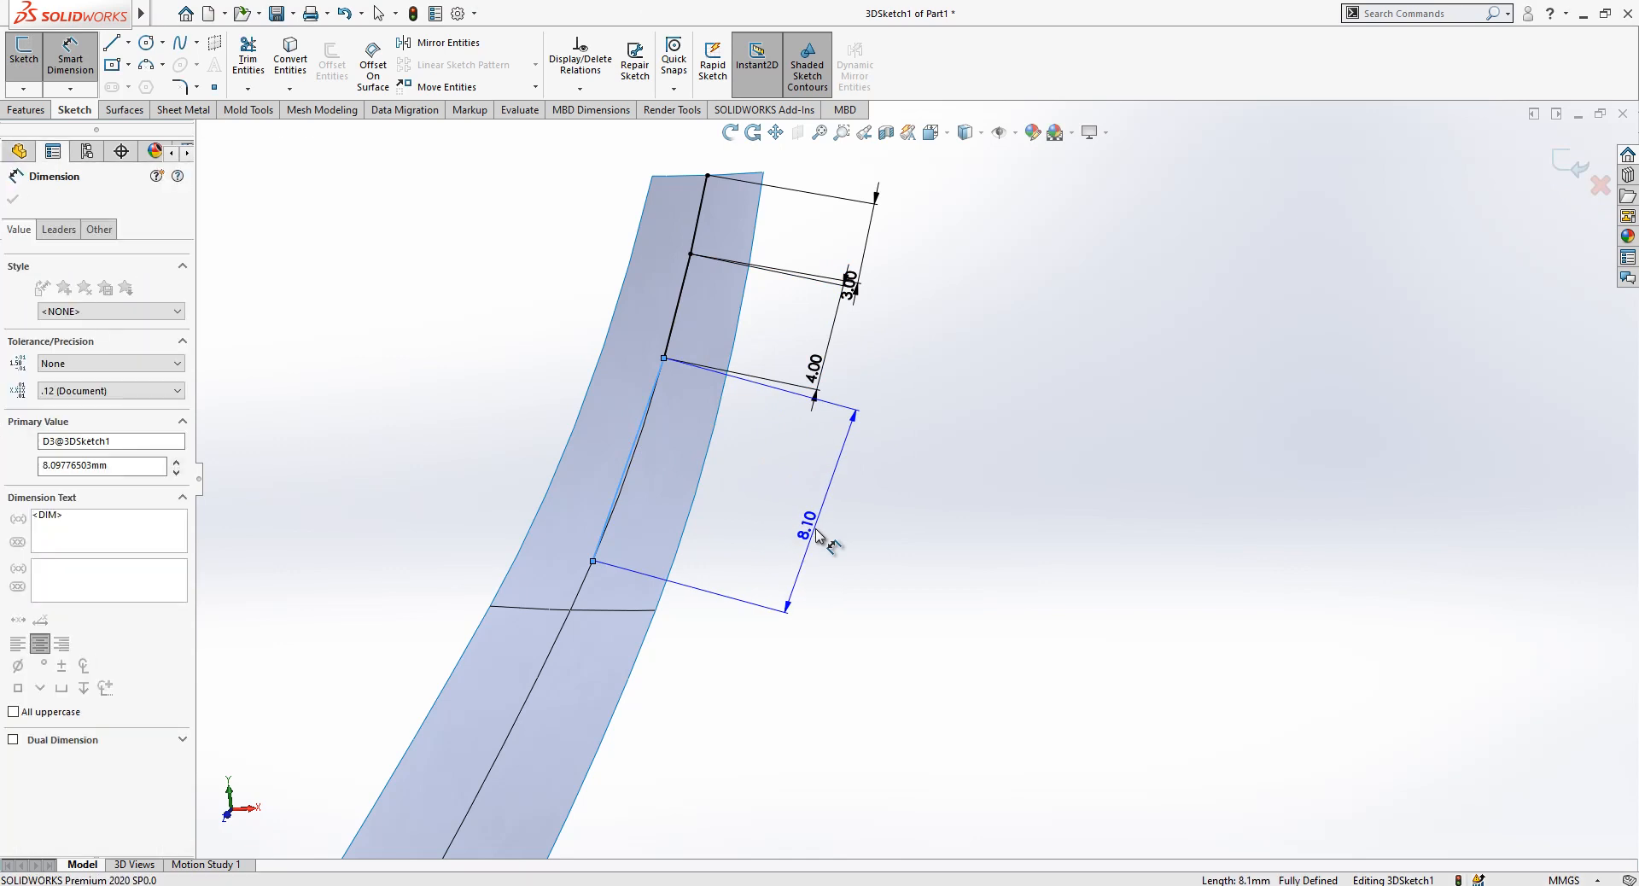
type("5")
key("Return")
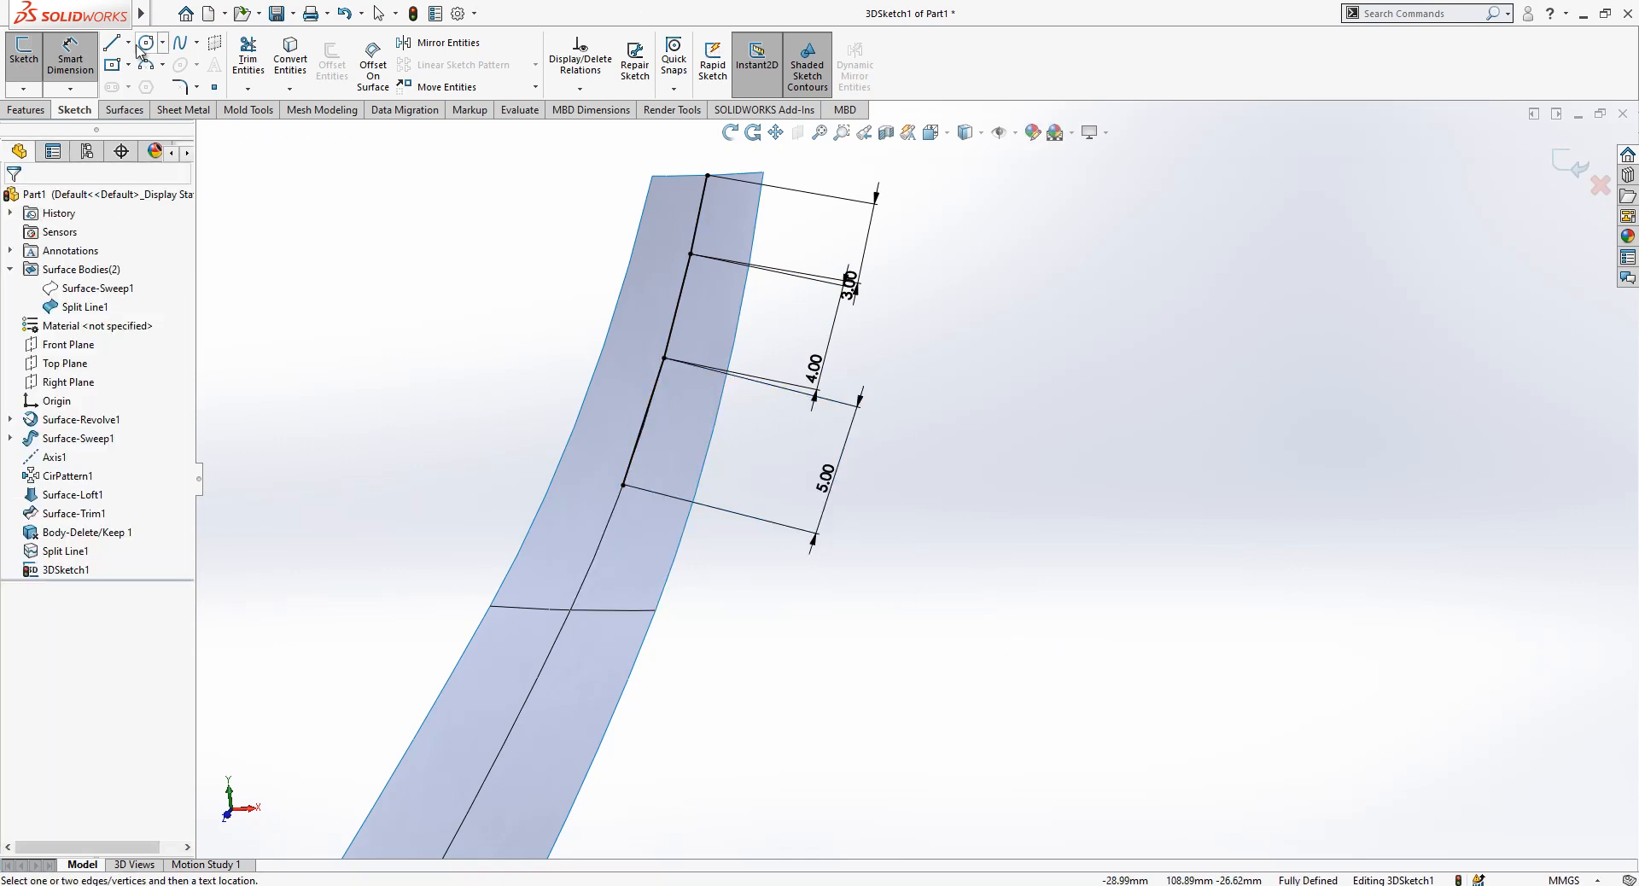
- Draw four more connected line segments down the split line, starting at the end of the 5 mm segment
left_click(624, 485)
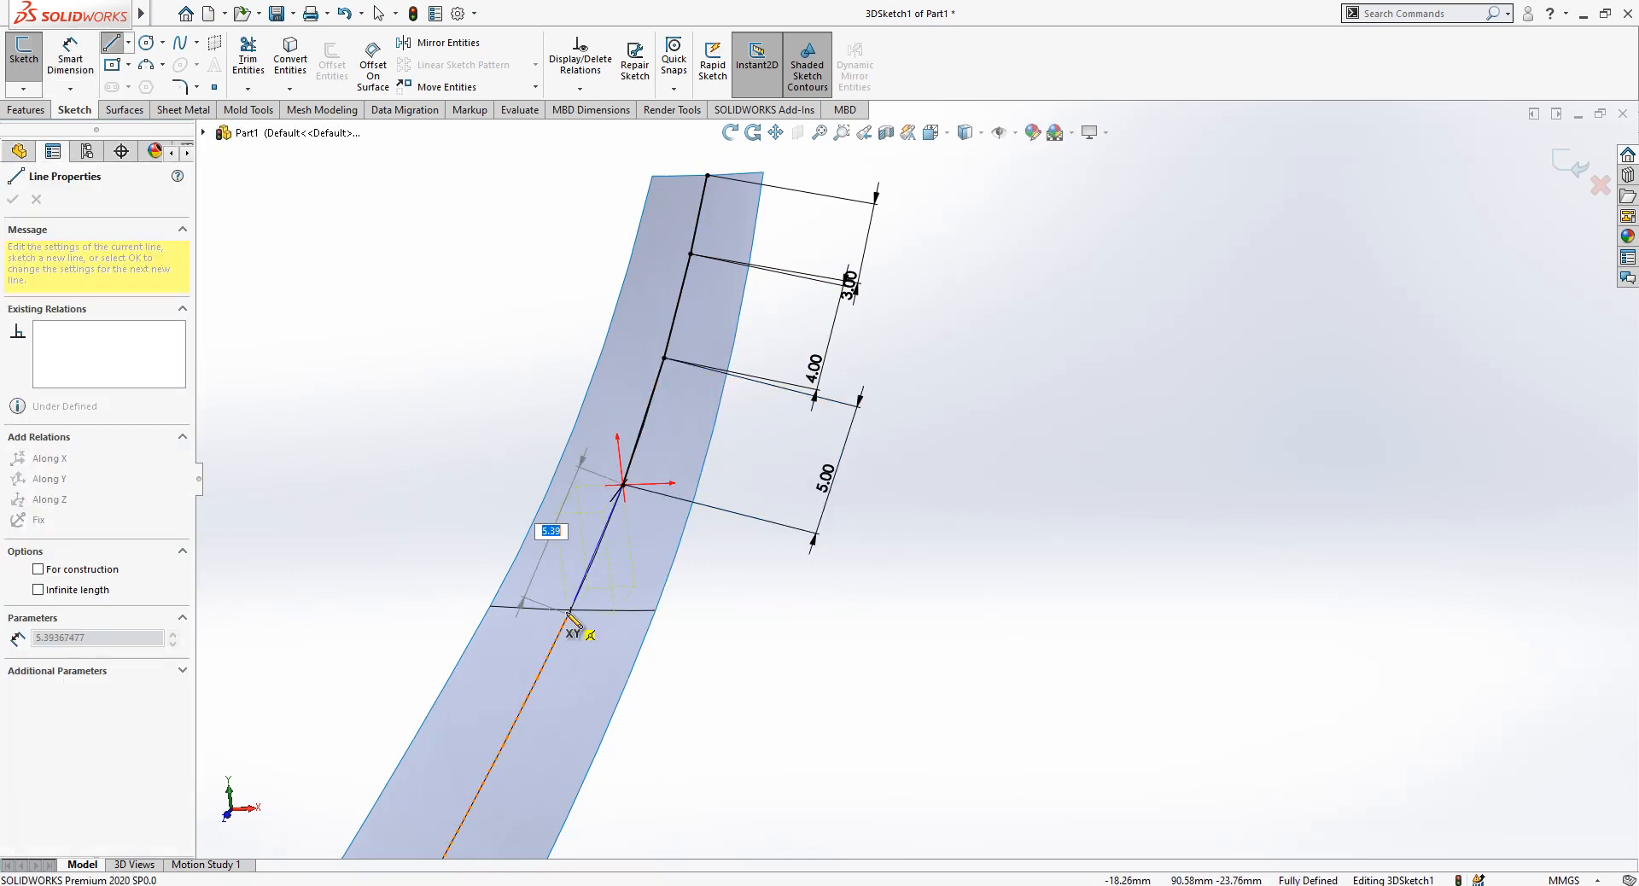
left_click(549, 656)
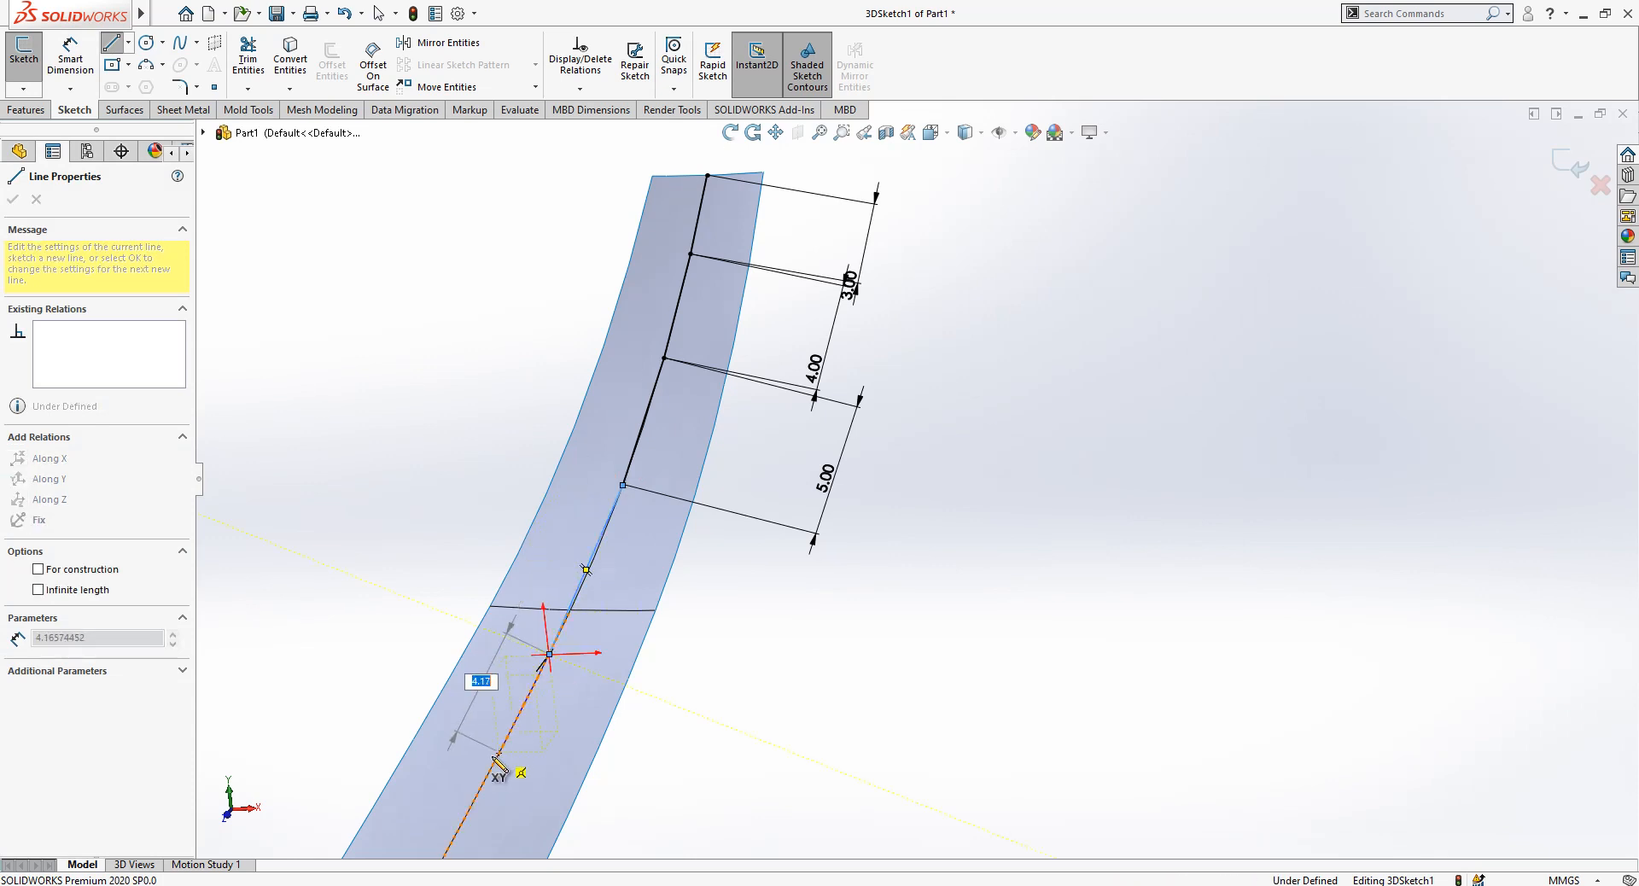
left_click(476, 795)
scroll(601, 714, "up", 3)
left_click(592, 786)
scroll(684, 686, "up", 3)
scroll(707, 721, "down", 3)
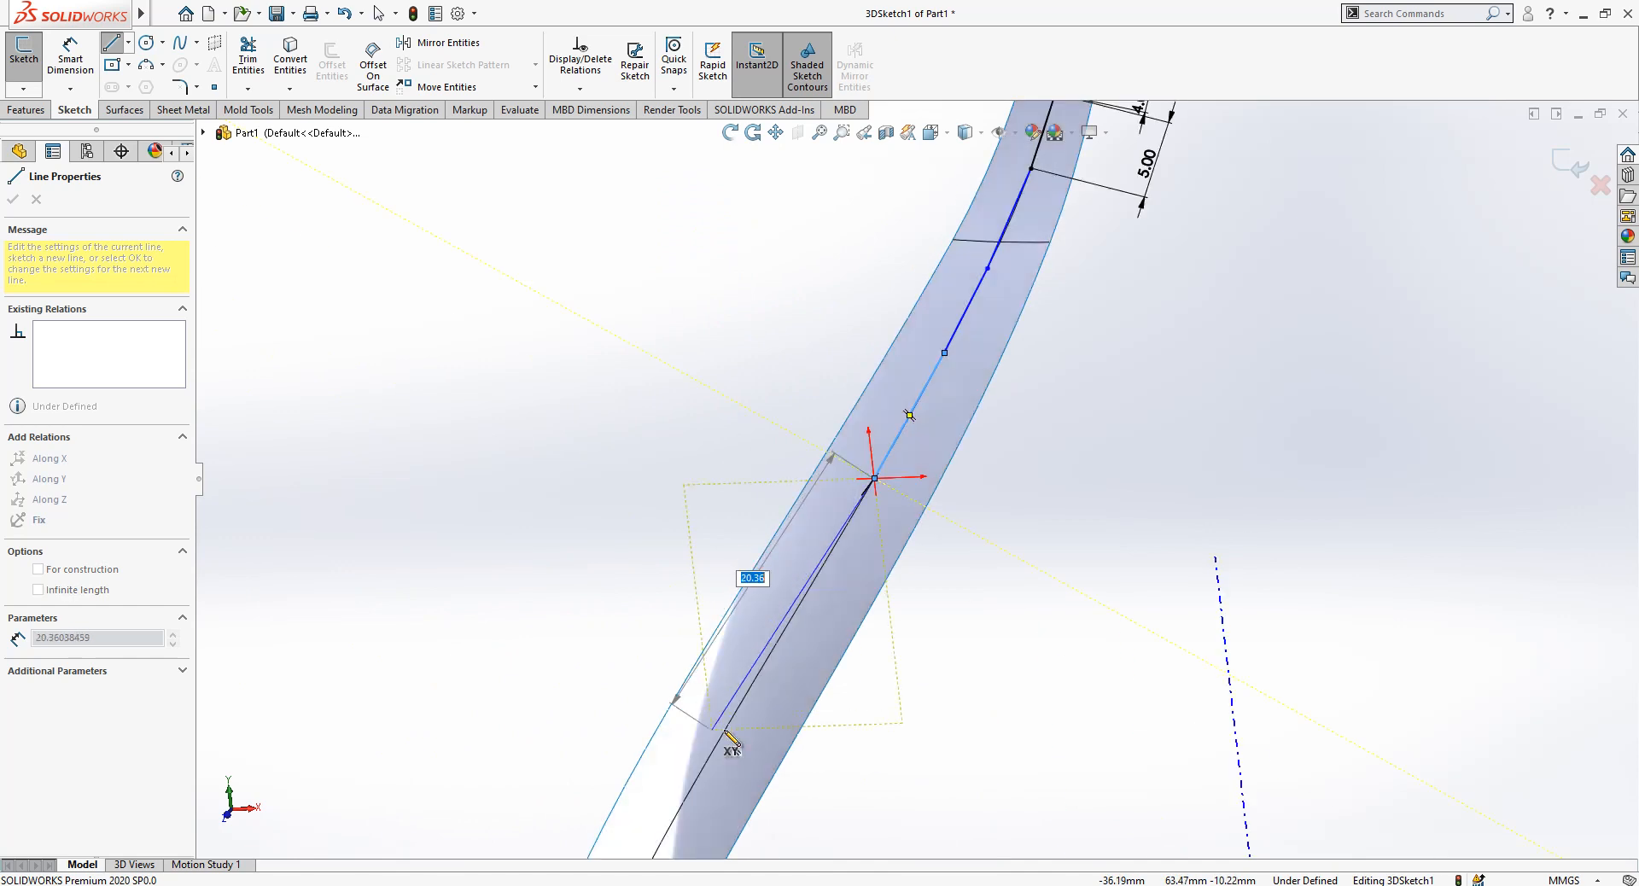
double_click(725, 725)
middle_click_drag(891, 516, 956, 563)
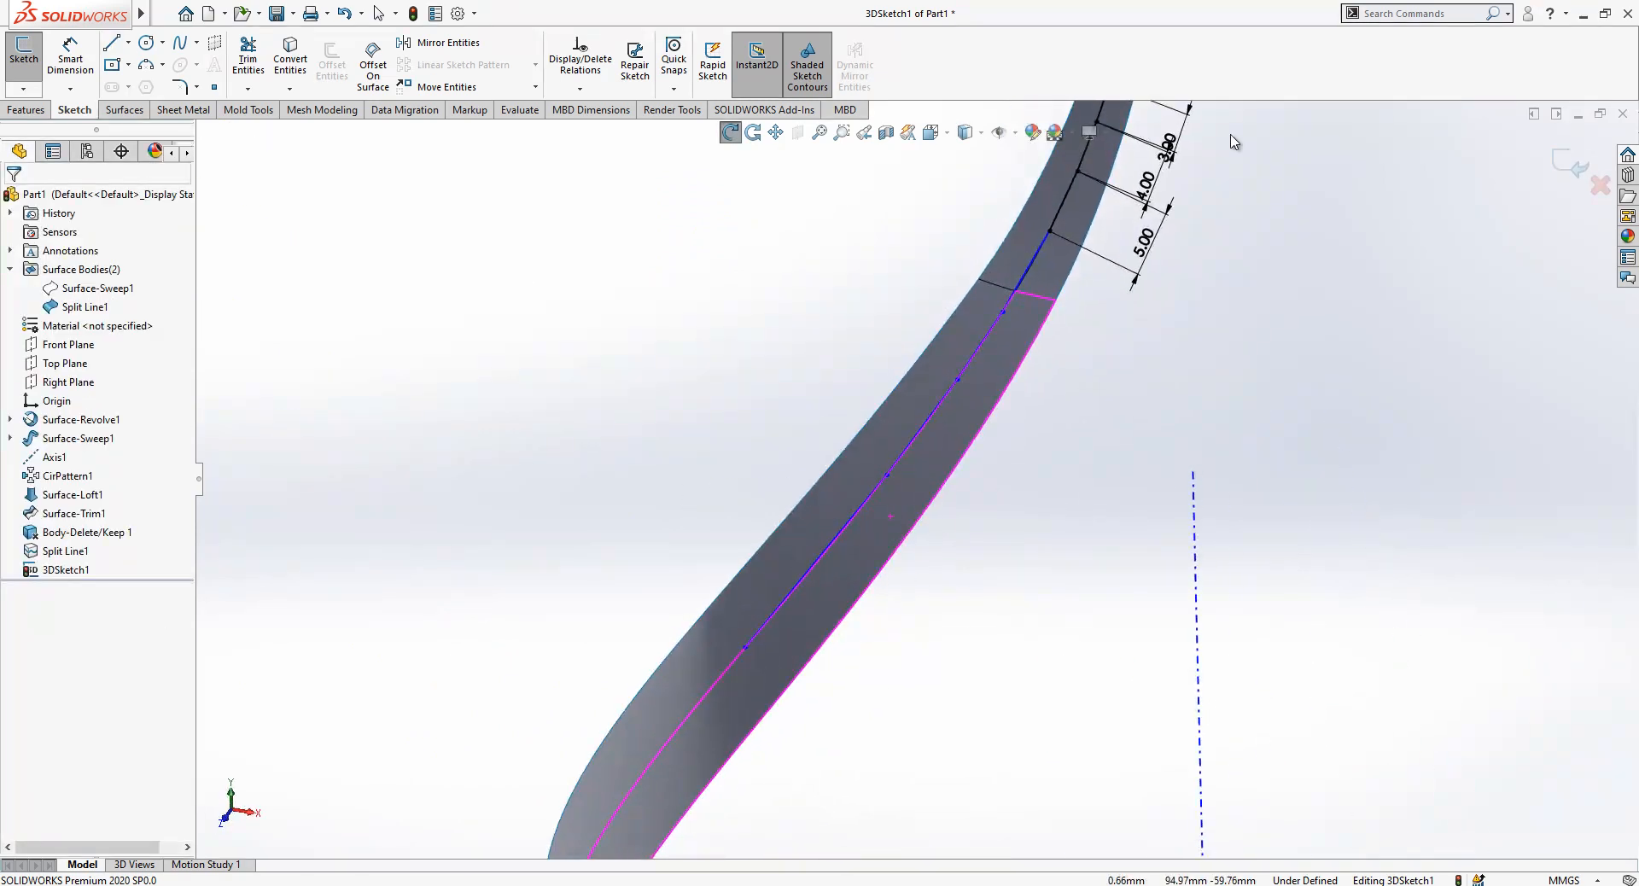
scroll(1225, 154, "up", 2)
key("Escape")
- Dimension the first two segments below the 5 mm segment to 6 mm and 7 mm
left_click(70, 60)
scroll(916, 482, "down", 3)
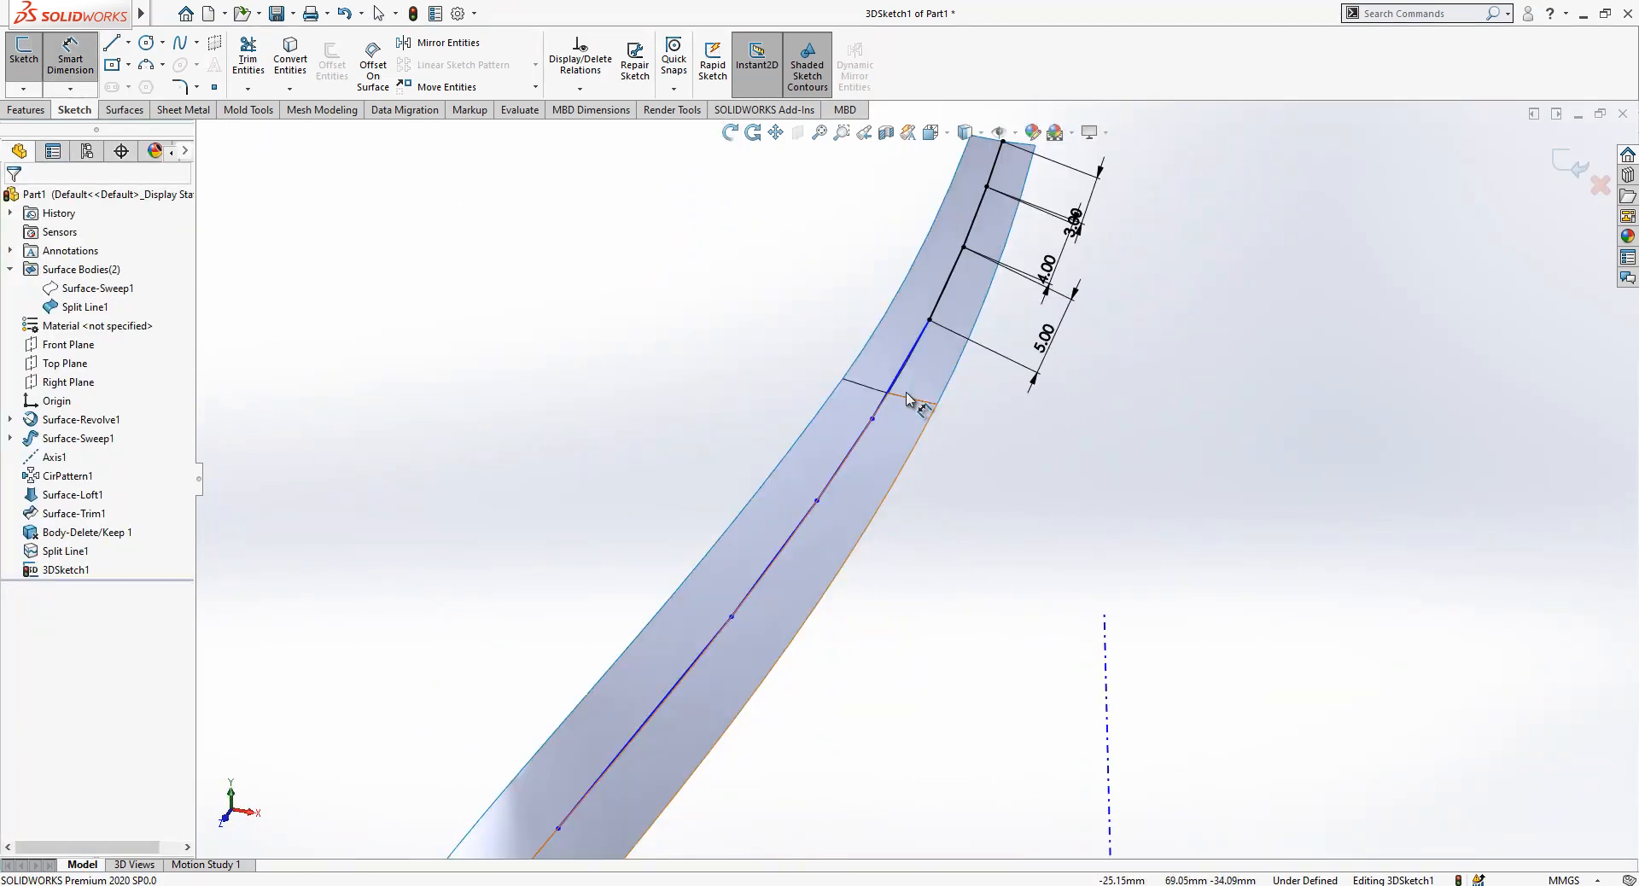
left_click(898, 376)
left_click(980, 489)
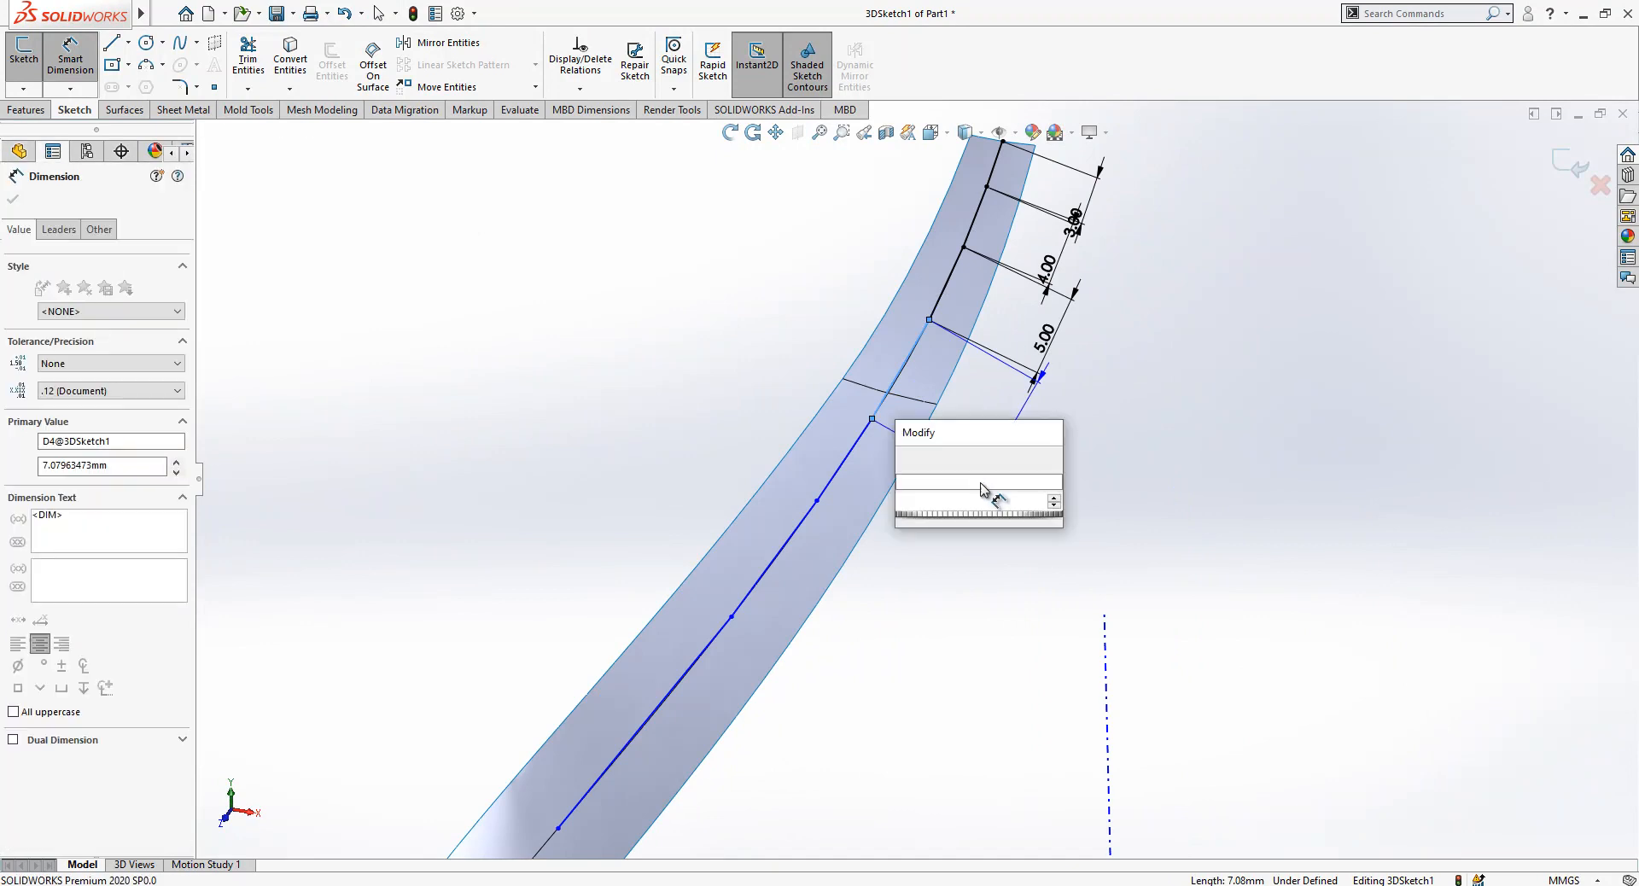
type("6")
key("Return")
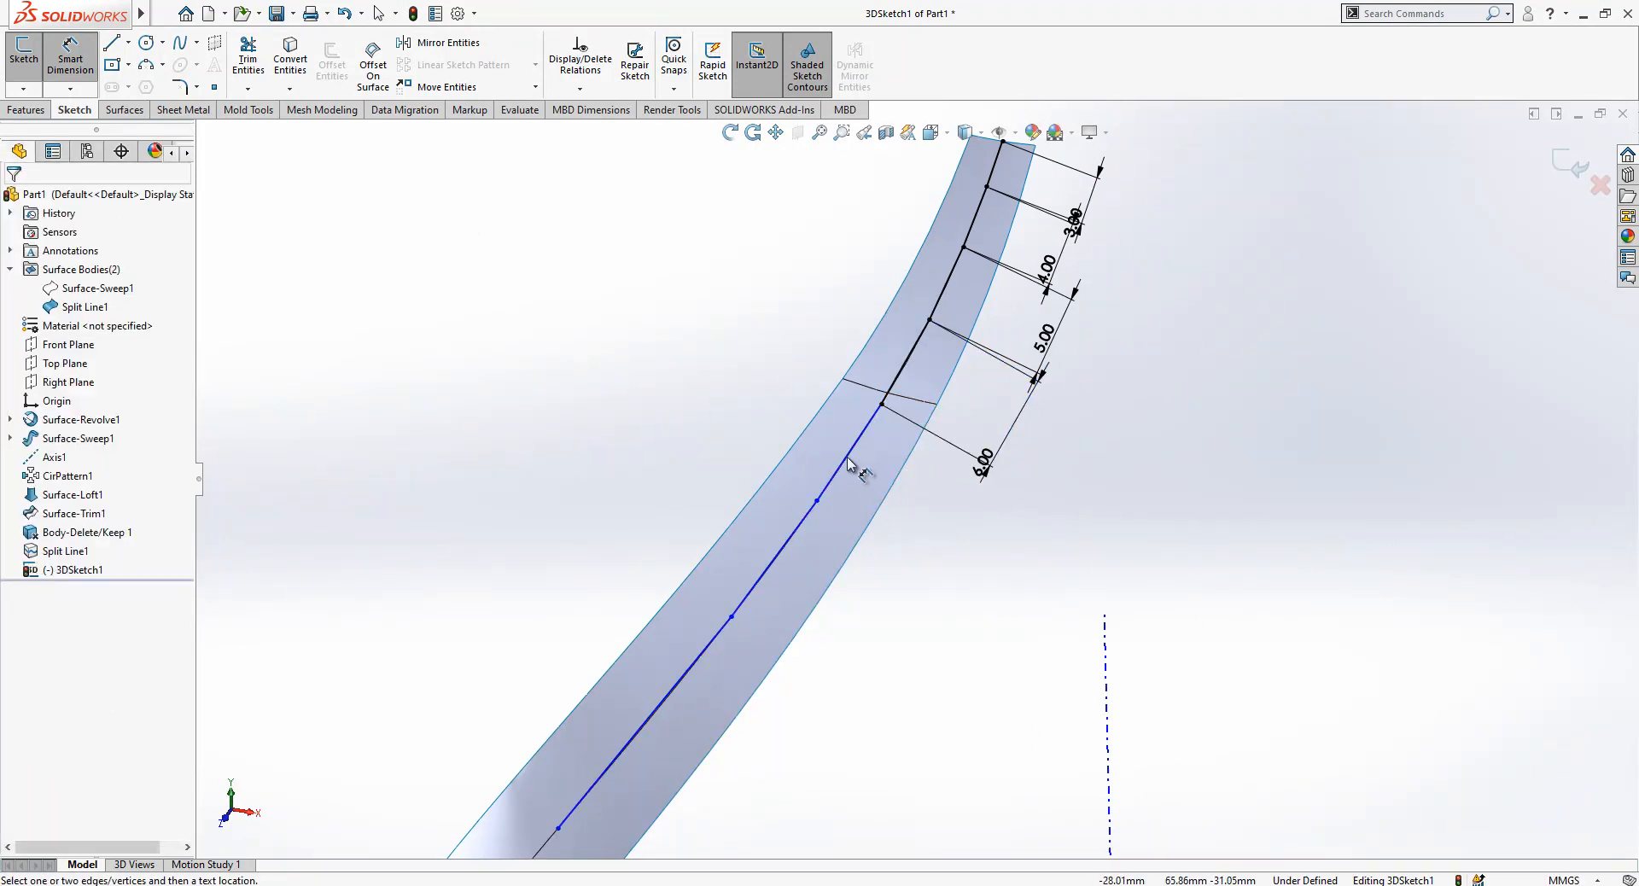
left_click(850, 464)
left_click(938, 574)
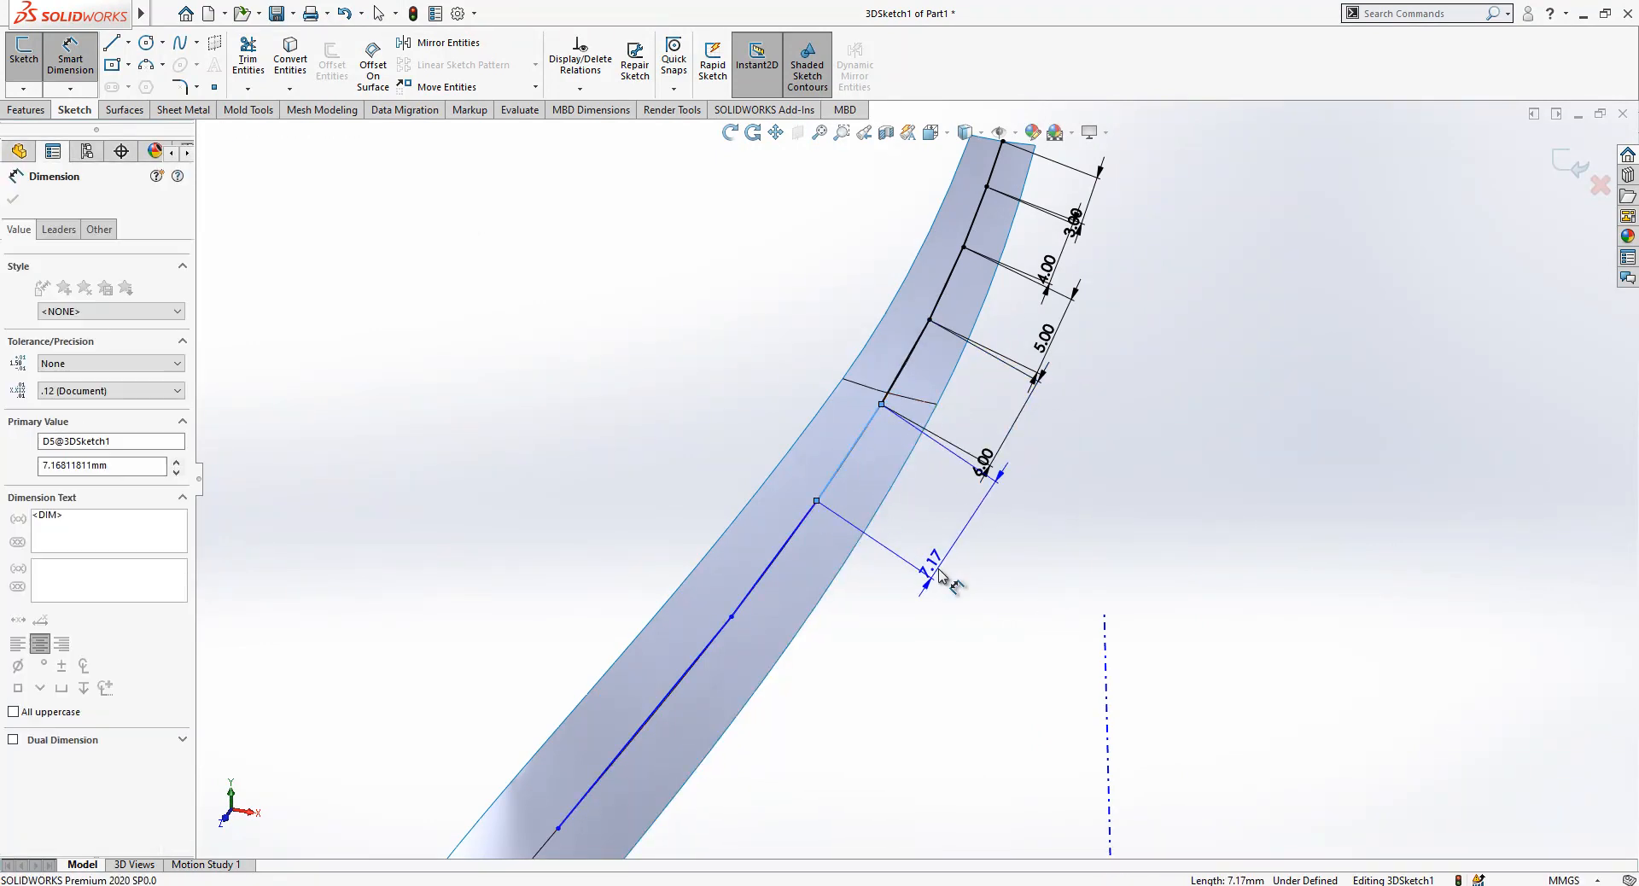
type("7")
key("Return")
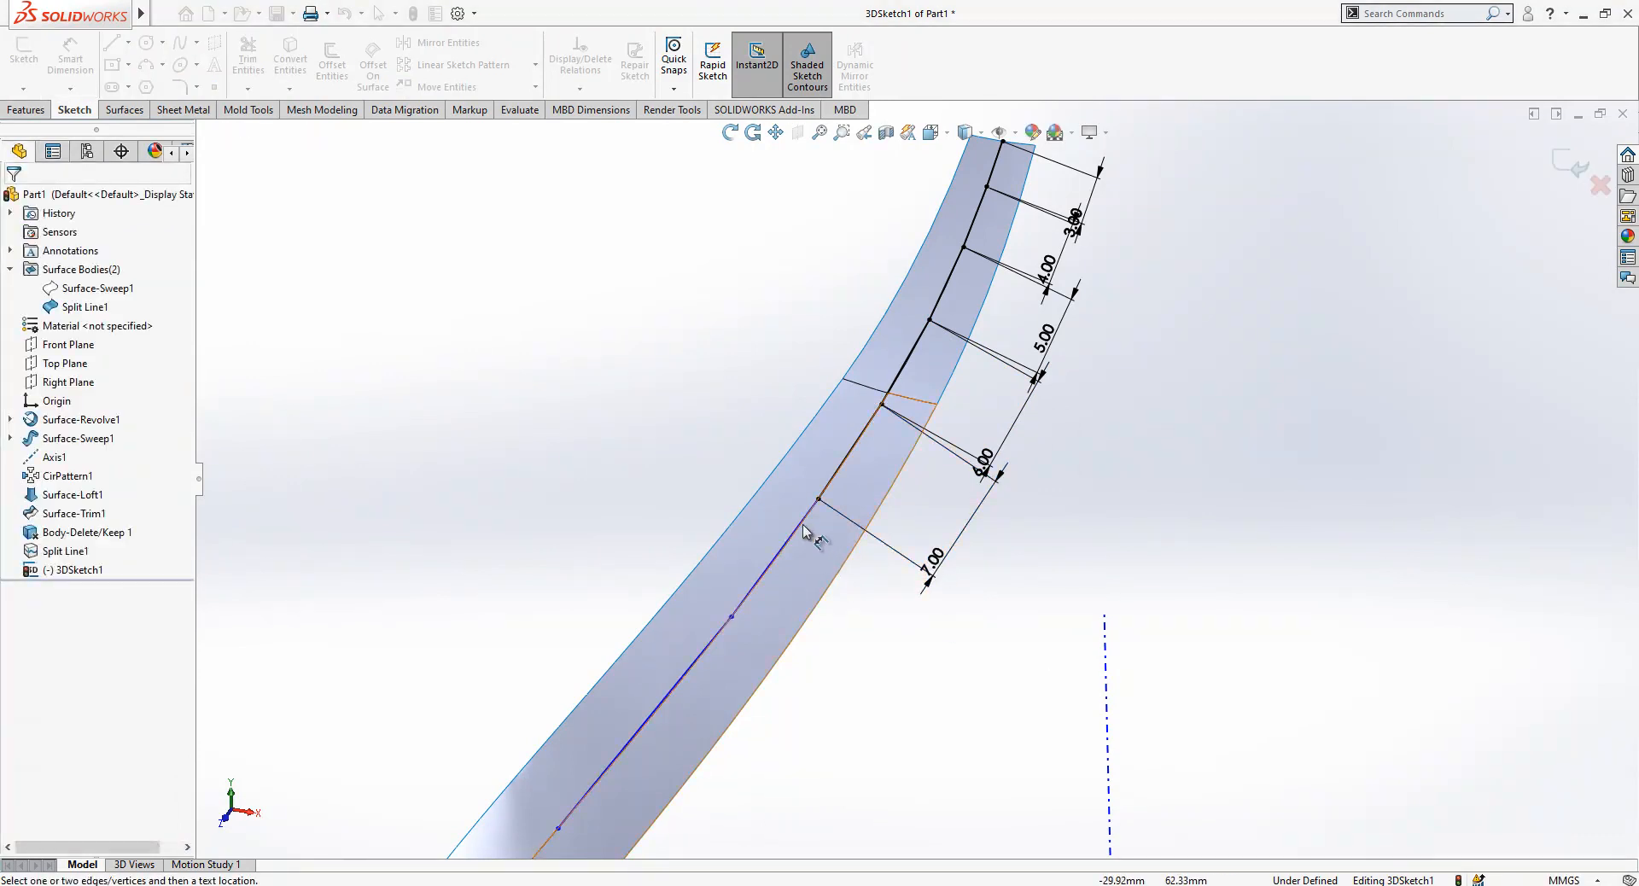
- Dimension the last two segments of the chain to 8 mm and 9 mm
left_click(810, 537)
left_click(888, 675)
type("8")
key("Return")
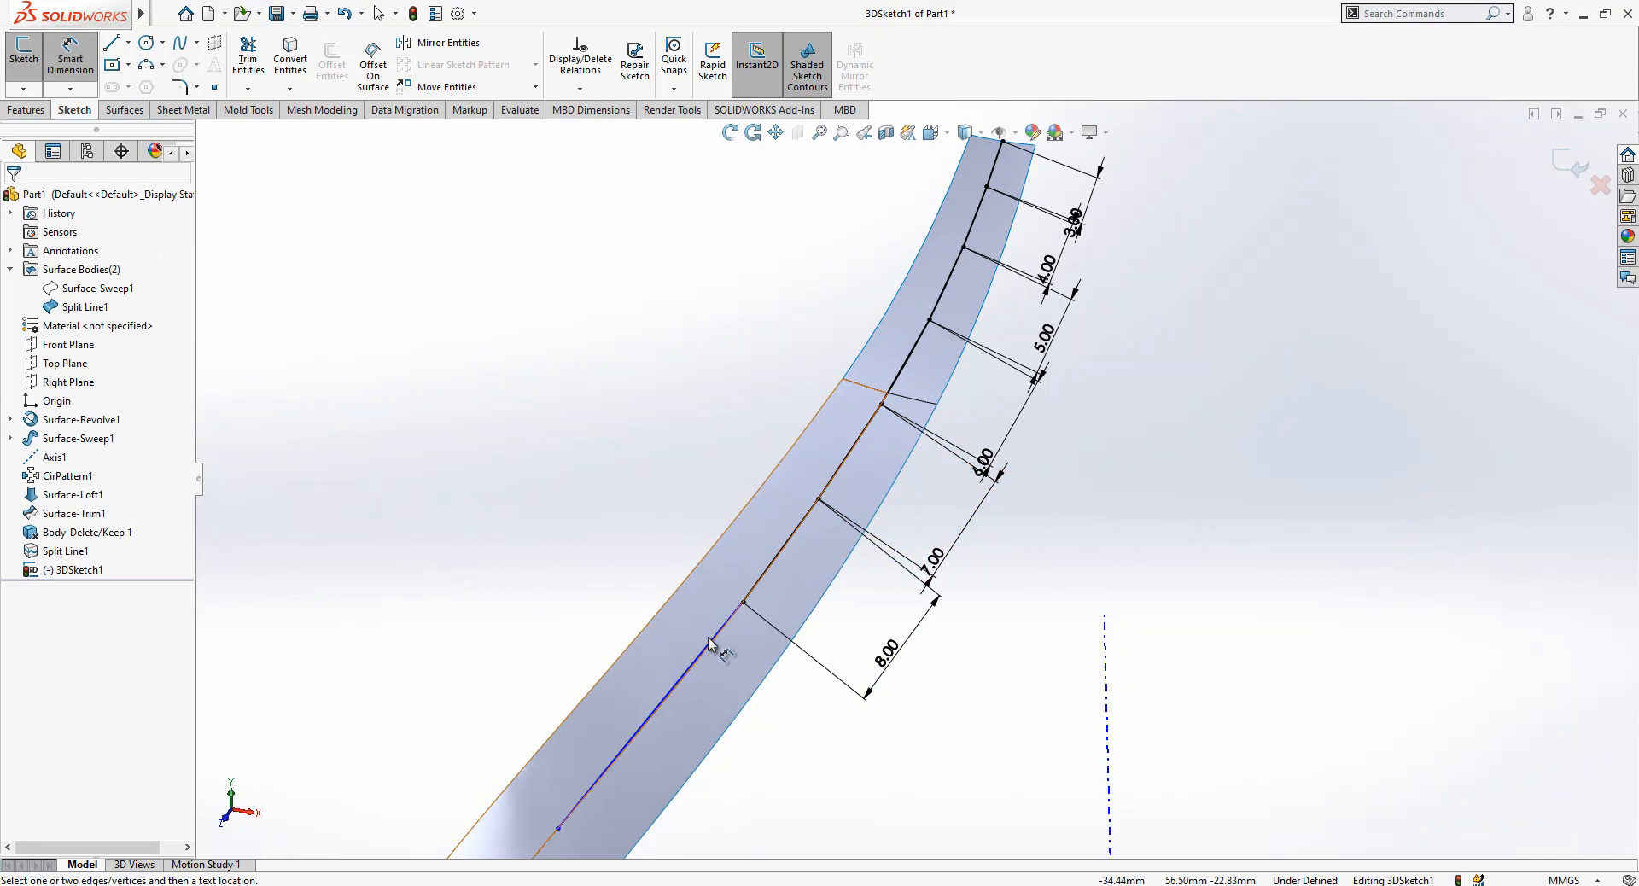
left_click(732, 669)
left_click(822, 754)
type("9")
key("Return")
- Extend the chain with four connected line segments down the split line, starting at the end of the 9 mm segment
middle_click_drag(1024, 657, 861, 506)
scroll(860, 505, "up", 1)
scroll(860, 506, "down", 2)
left_click(111, 47)
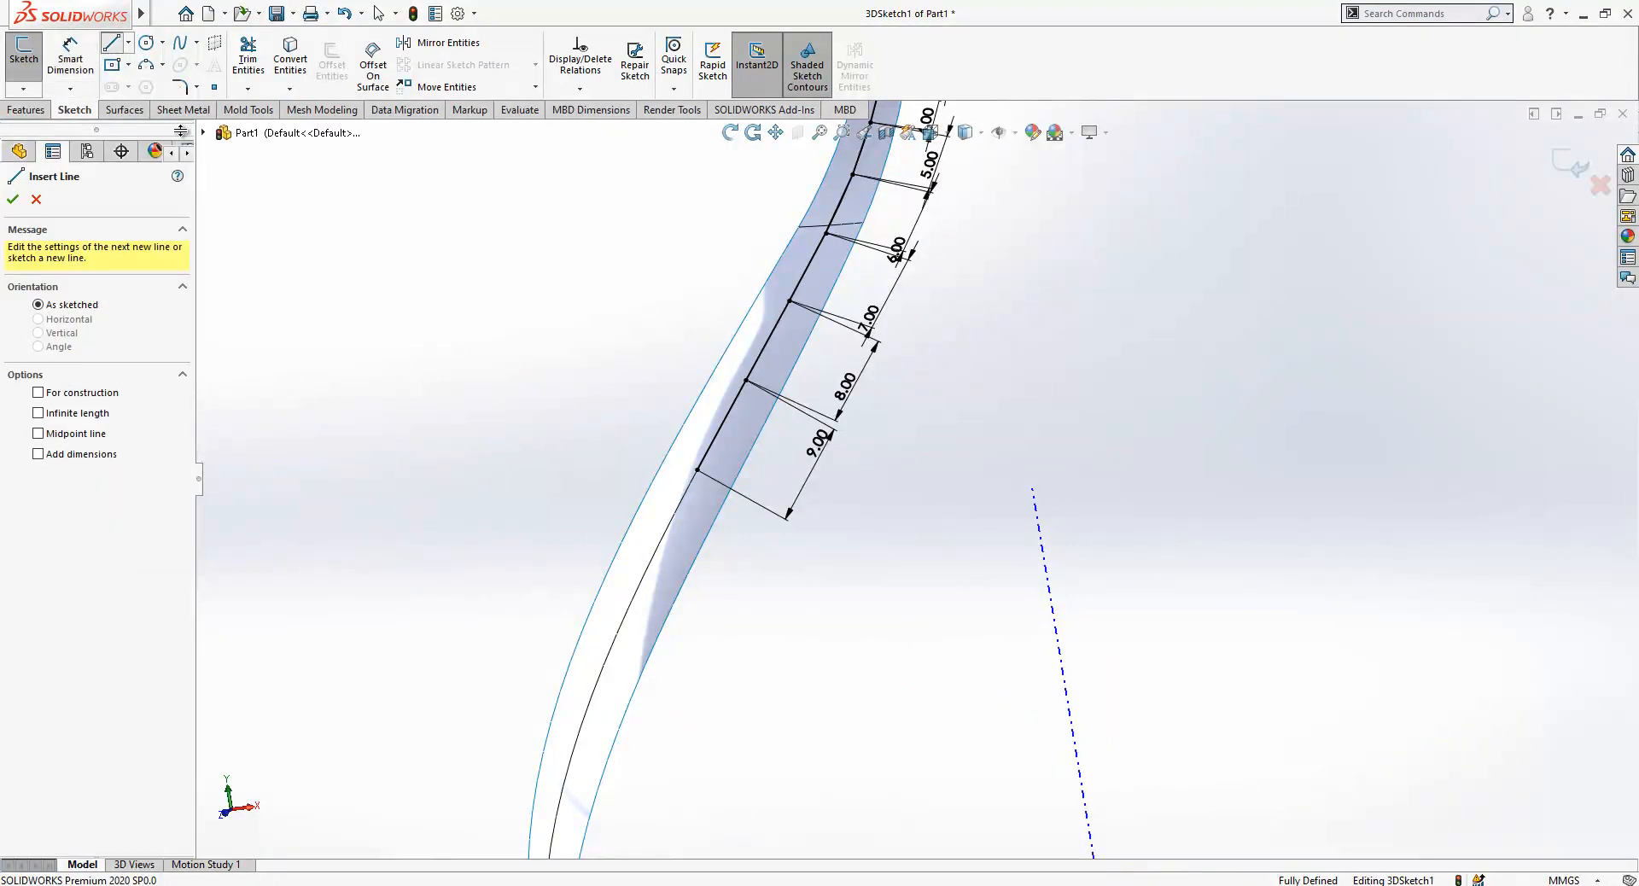
left_click(698, 470)
left_click(639, 585)
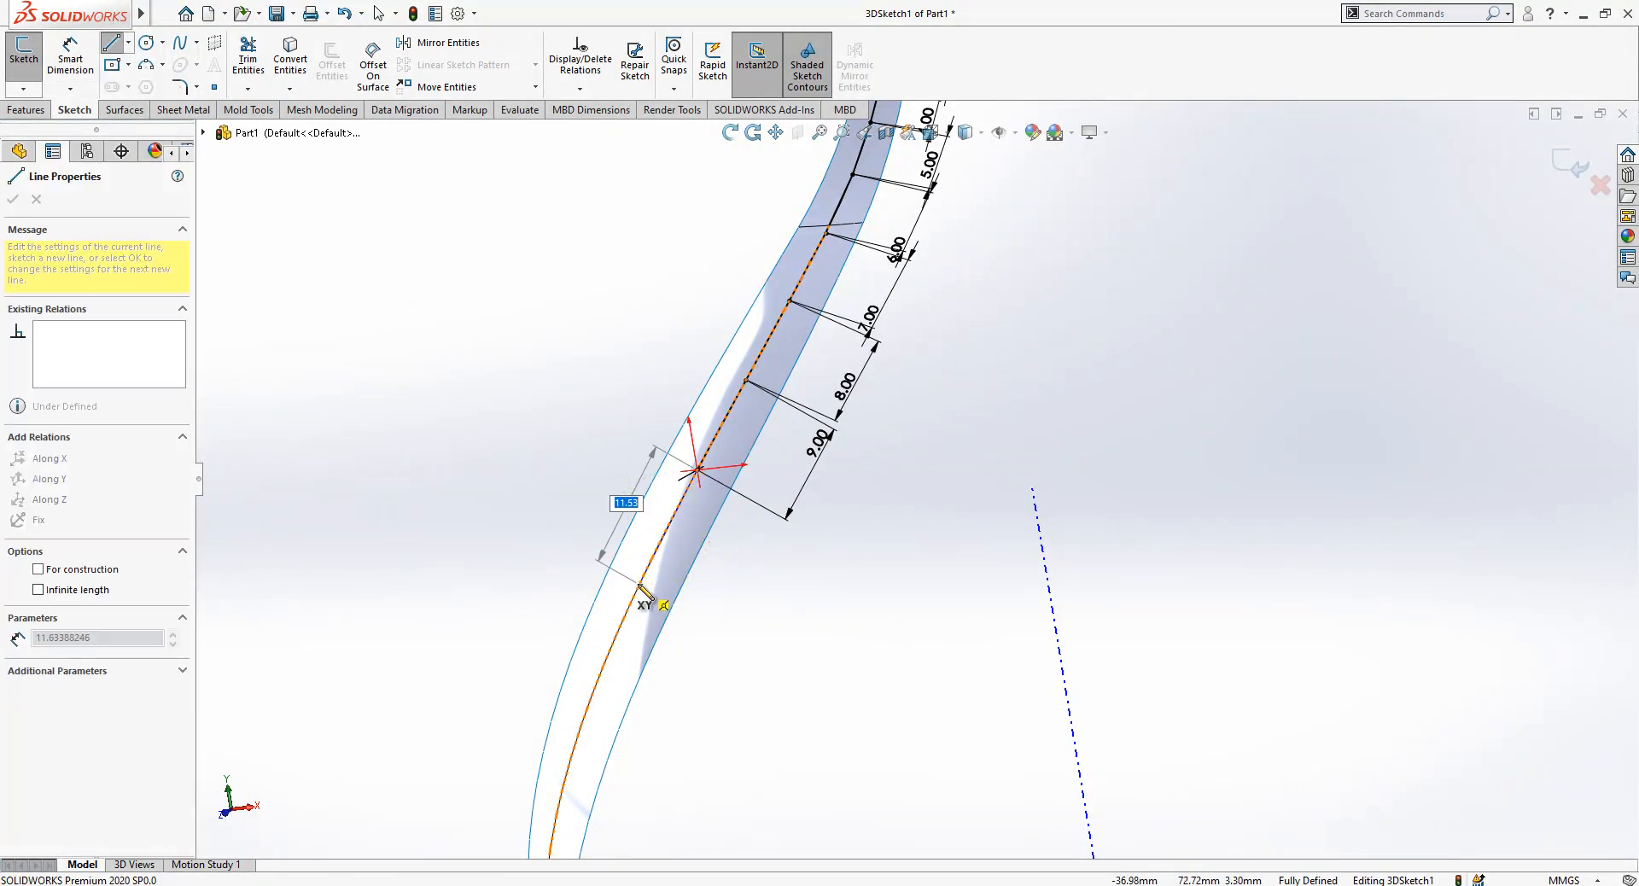
left_click(590, 701)
left_click(556, 819)
scroll(614, 750, "up", 1)
scroll(616, 756, "down", 2)
left_click(636, 826)
key("Escape")
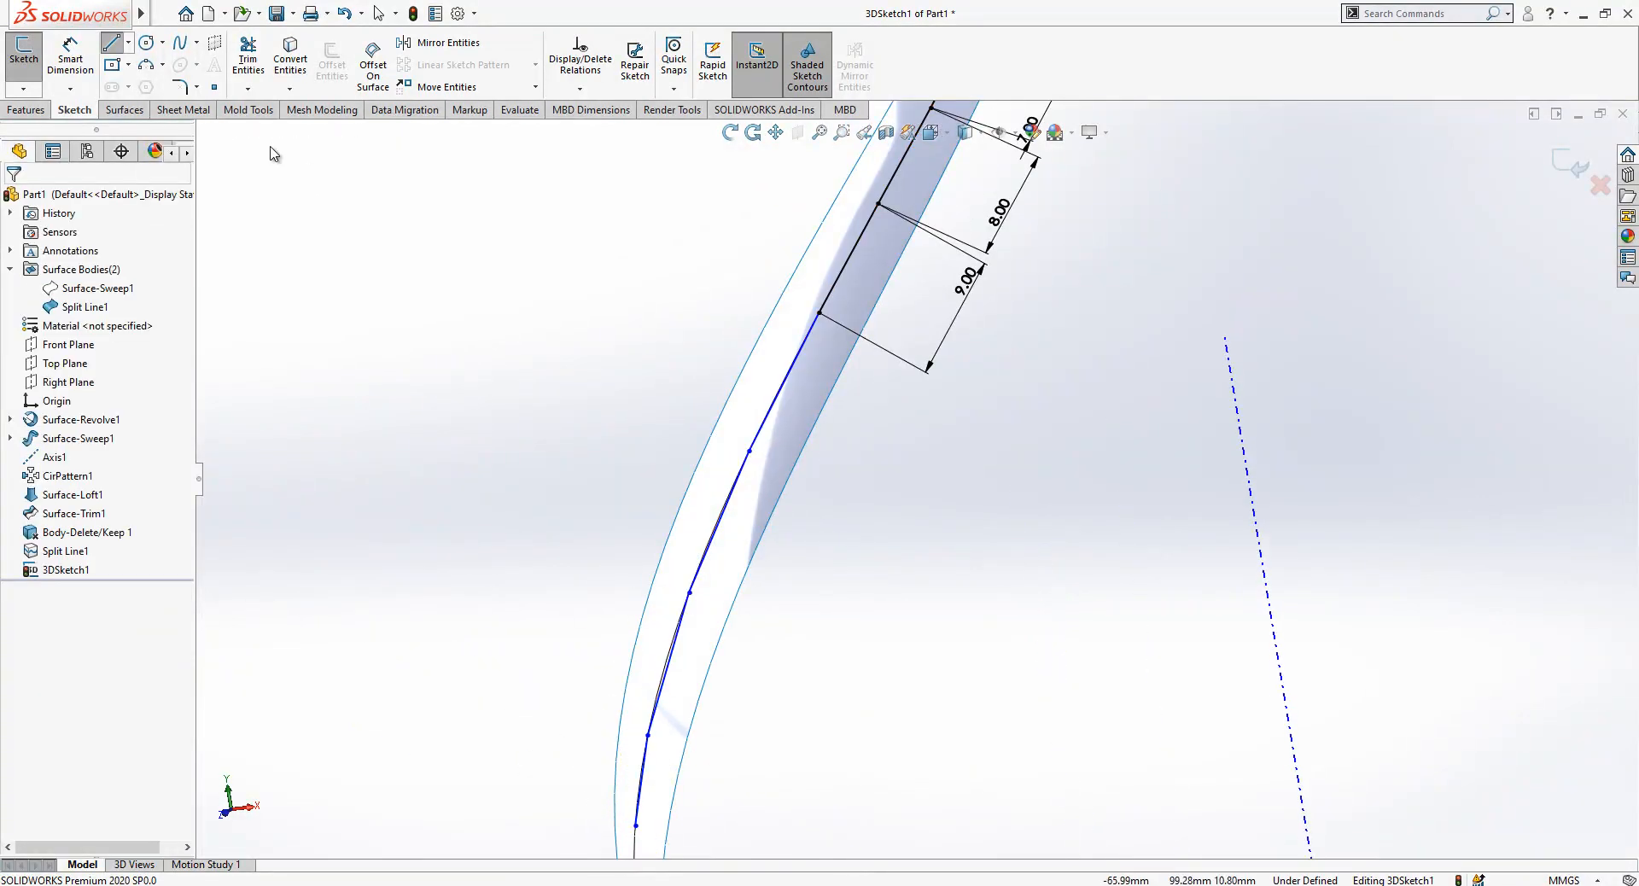
- Dimension the two segments following the 9 mm segment to 10 mm and 11 mm
left_click(88, 54)
left_click(787, 385)
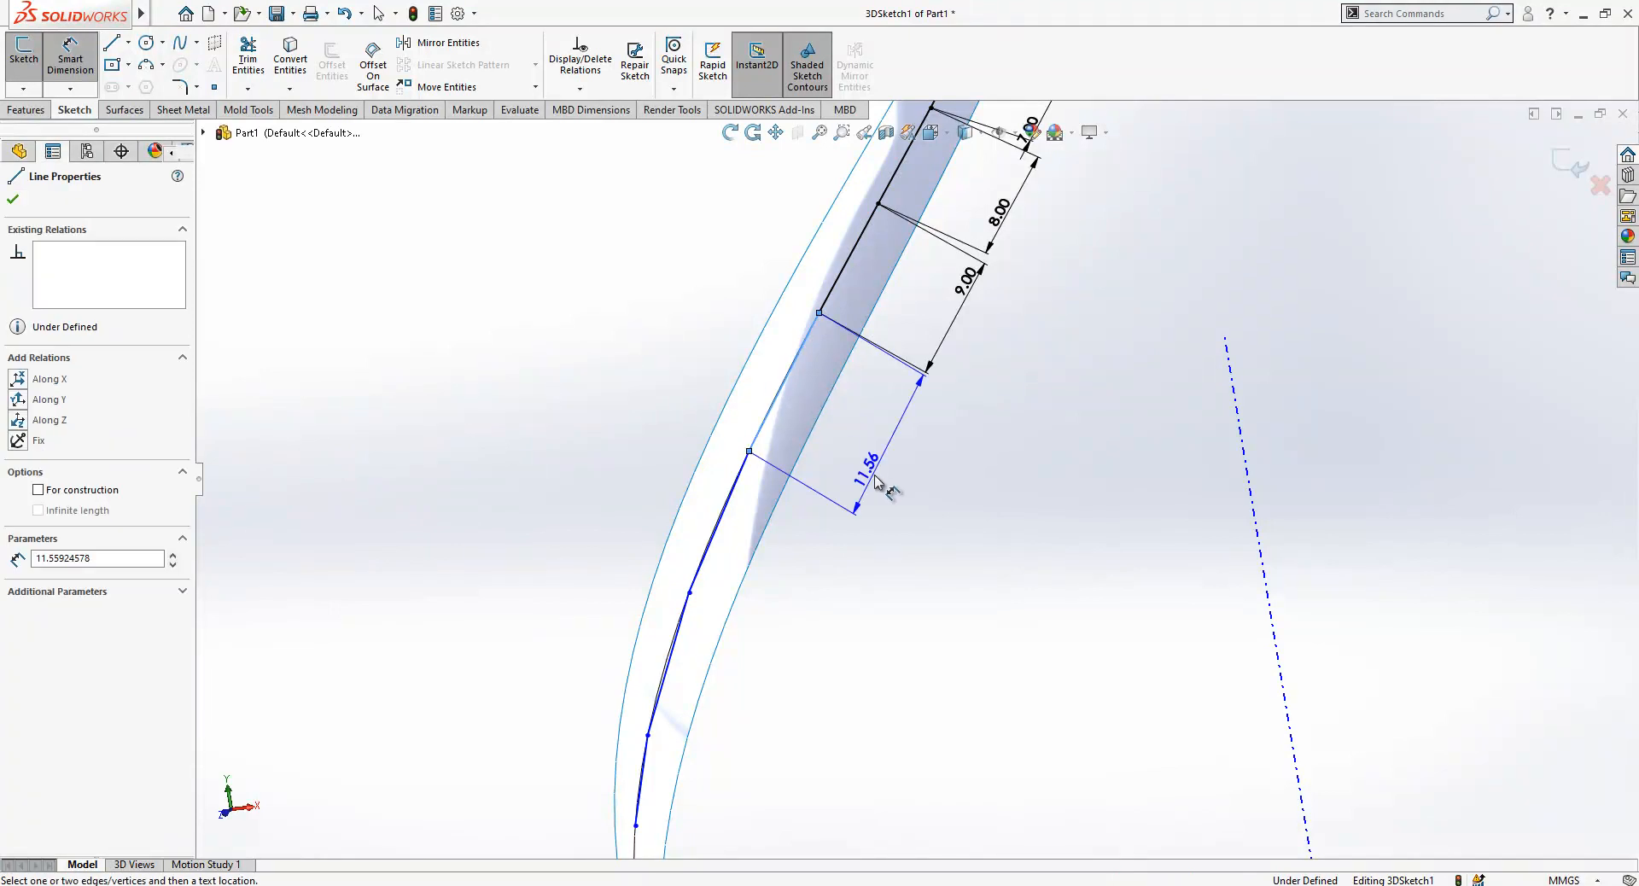
left_click(884, 489)
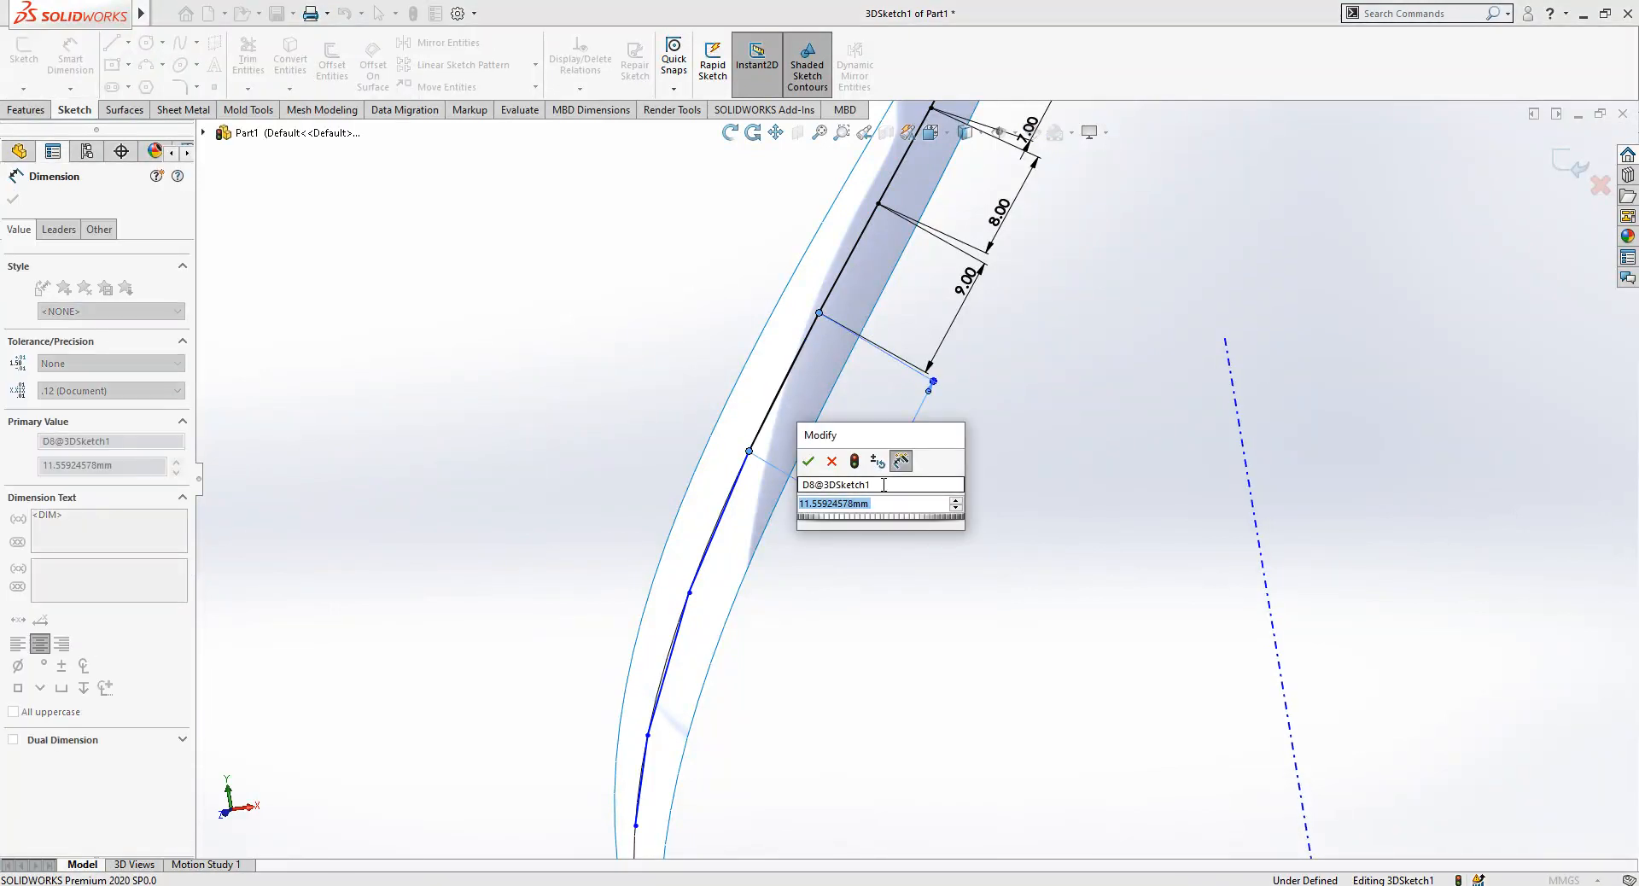
type("10")
key("Return")
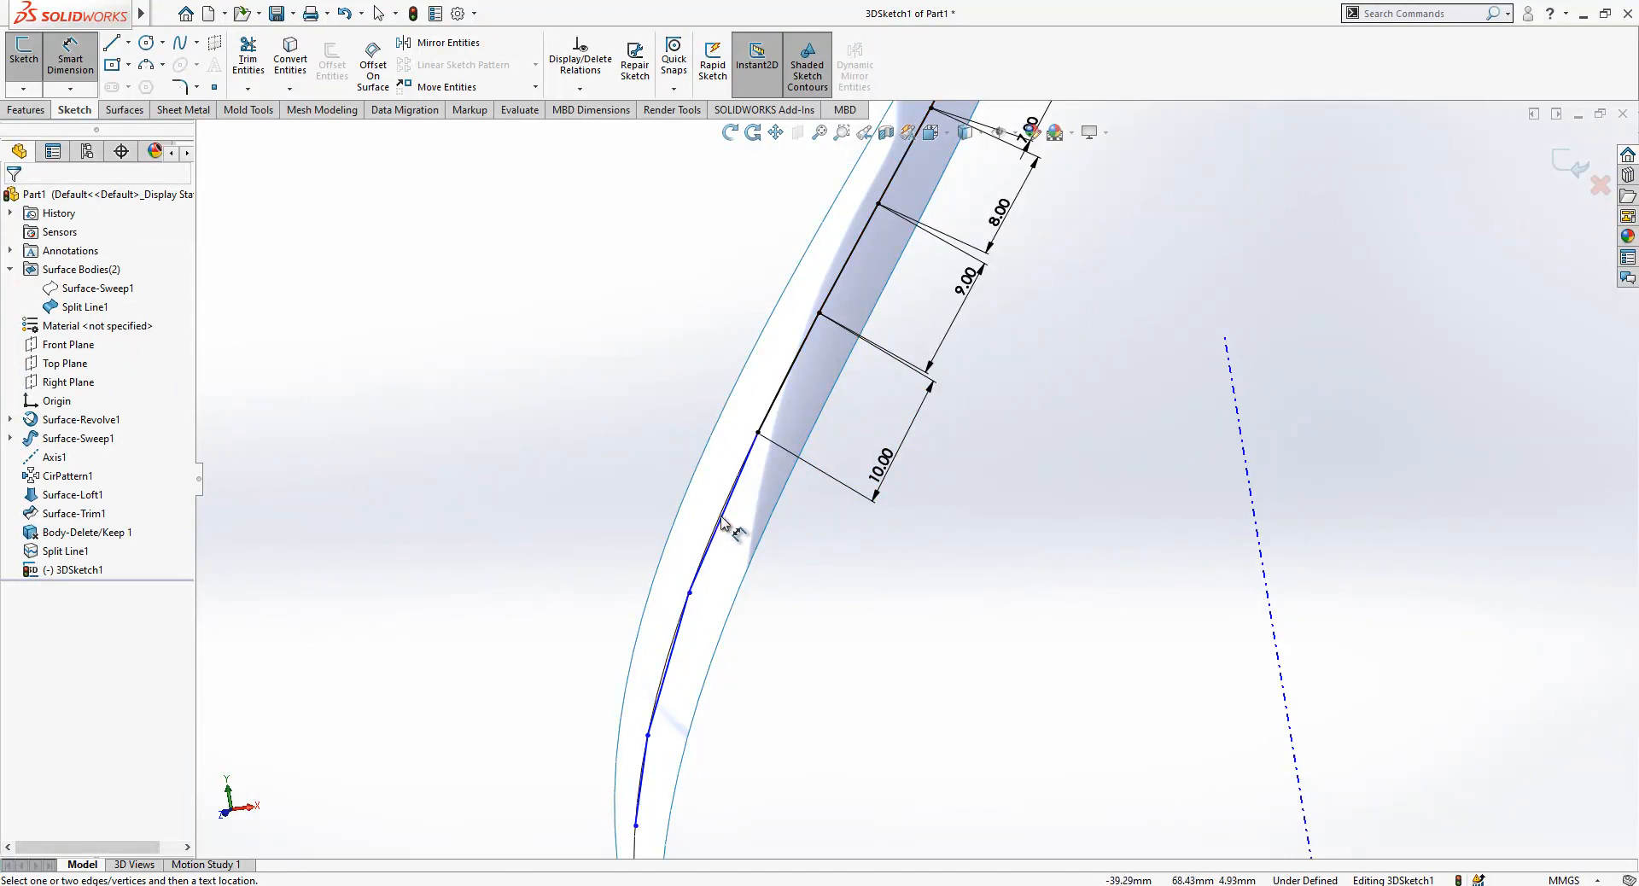
left_click(755, 555)
left_click(817, 603)
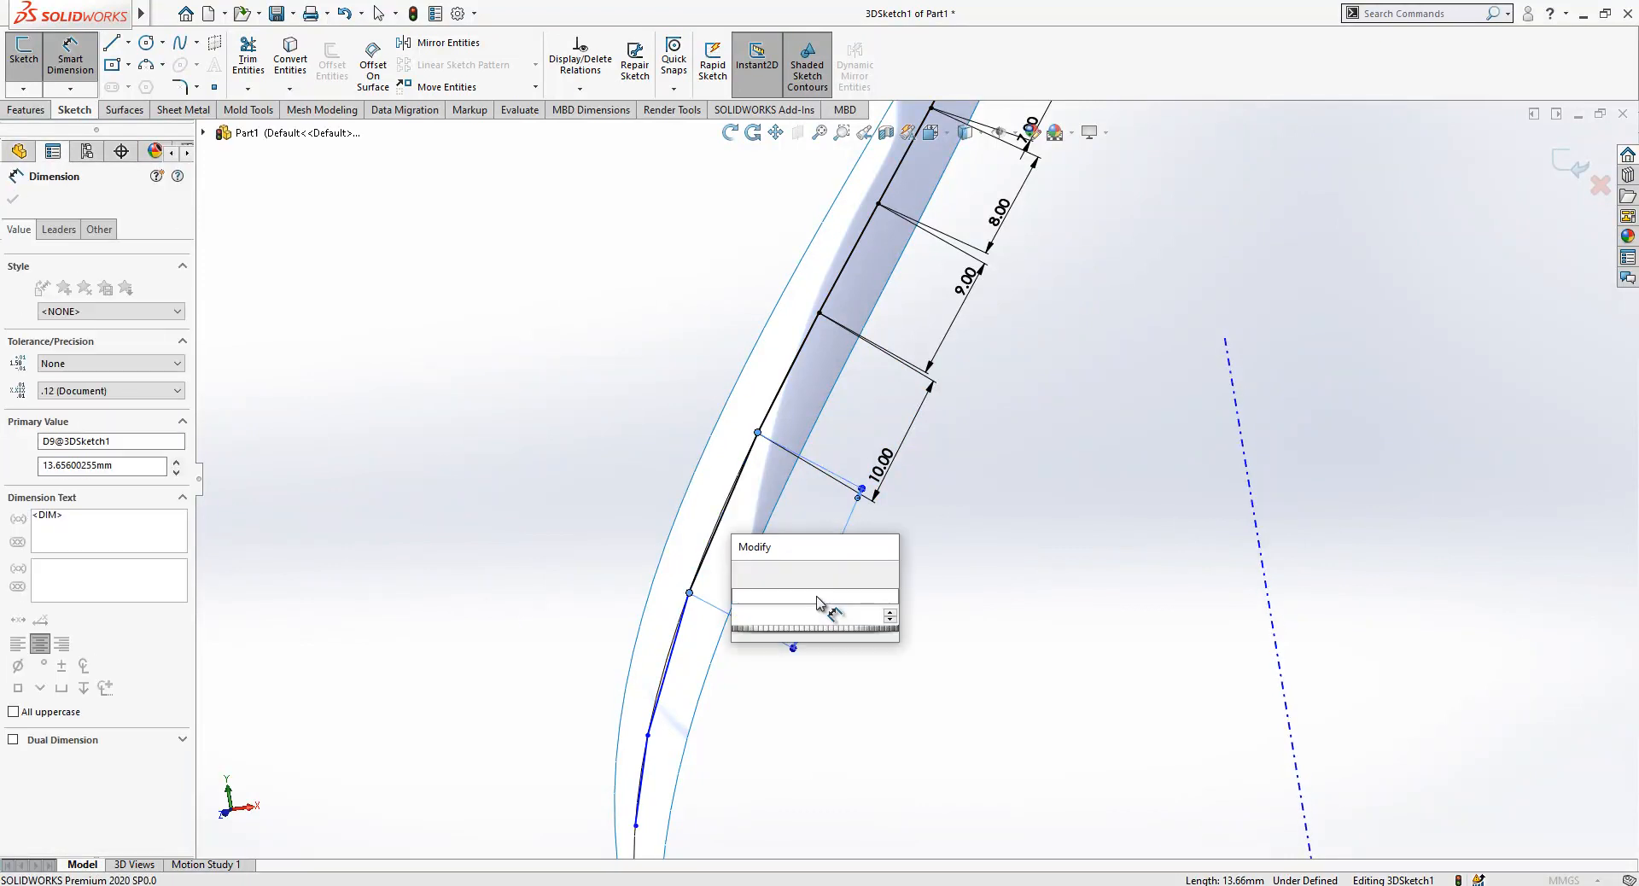
key("Return")
left_click(1024, 715)
- Dimension the two lowest line segments to 12 mm and 13 mm
left_click(682, 629)
left_click(755, 752)
key("Return")
left_click(997, 715)
left_click(650, 736)
type("13")
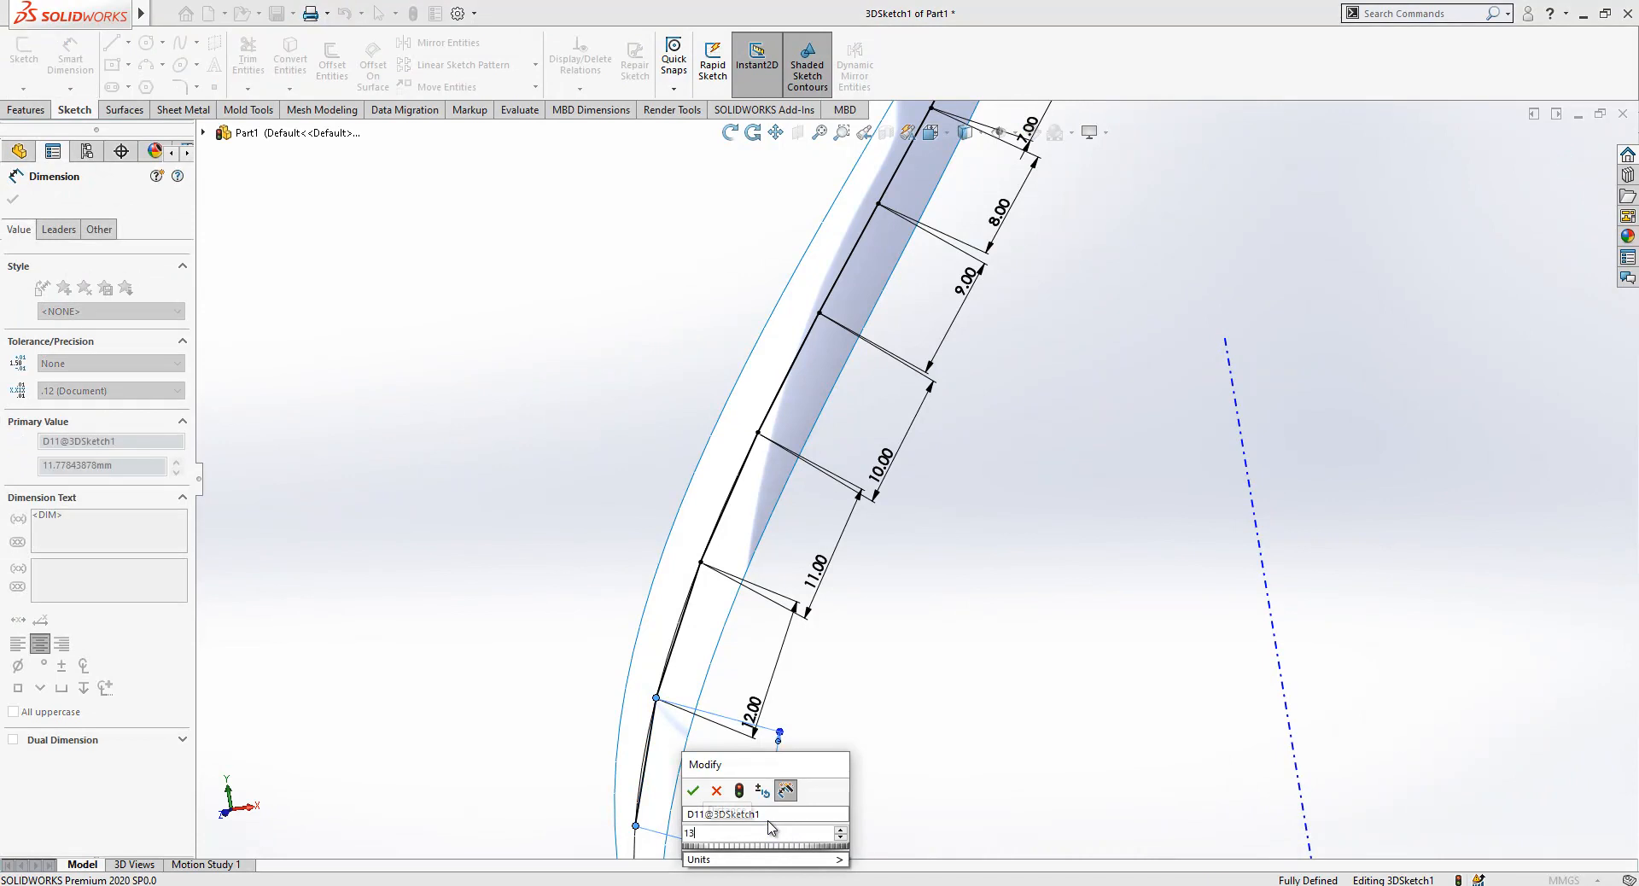
key("Return")
- Extend the chain with three connected line segments down the split line, starting at the end of the last 13 mm segment
middle_click_drag(931, 696, 926, 556)
scroll(926, 556, "down", 4)
left_click(111, 43)
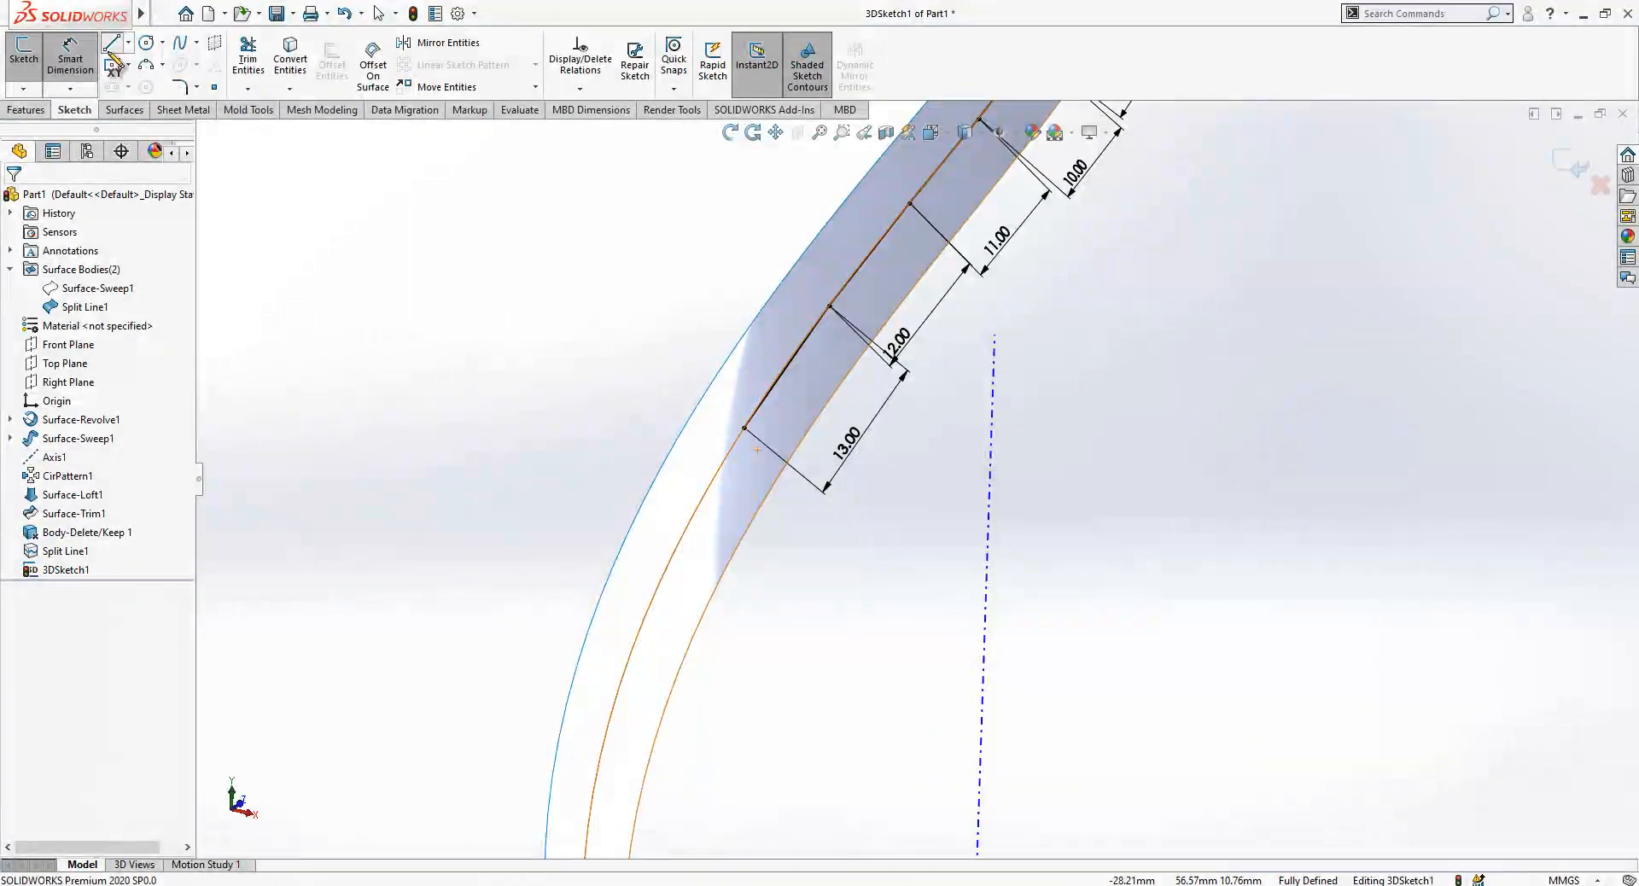
left_click(745, 428)
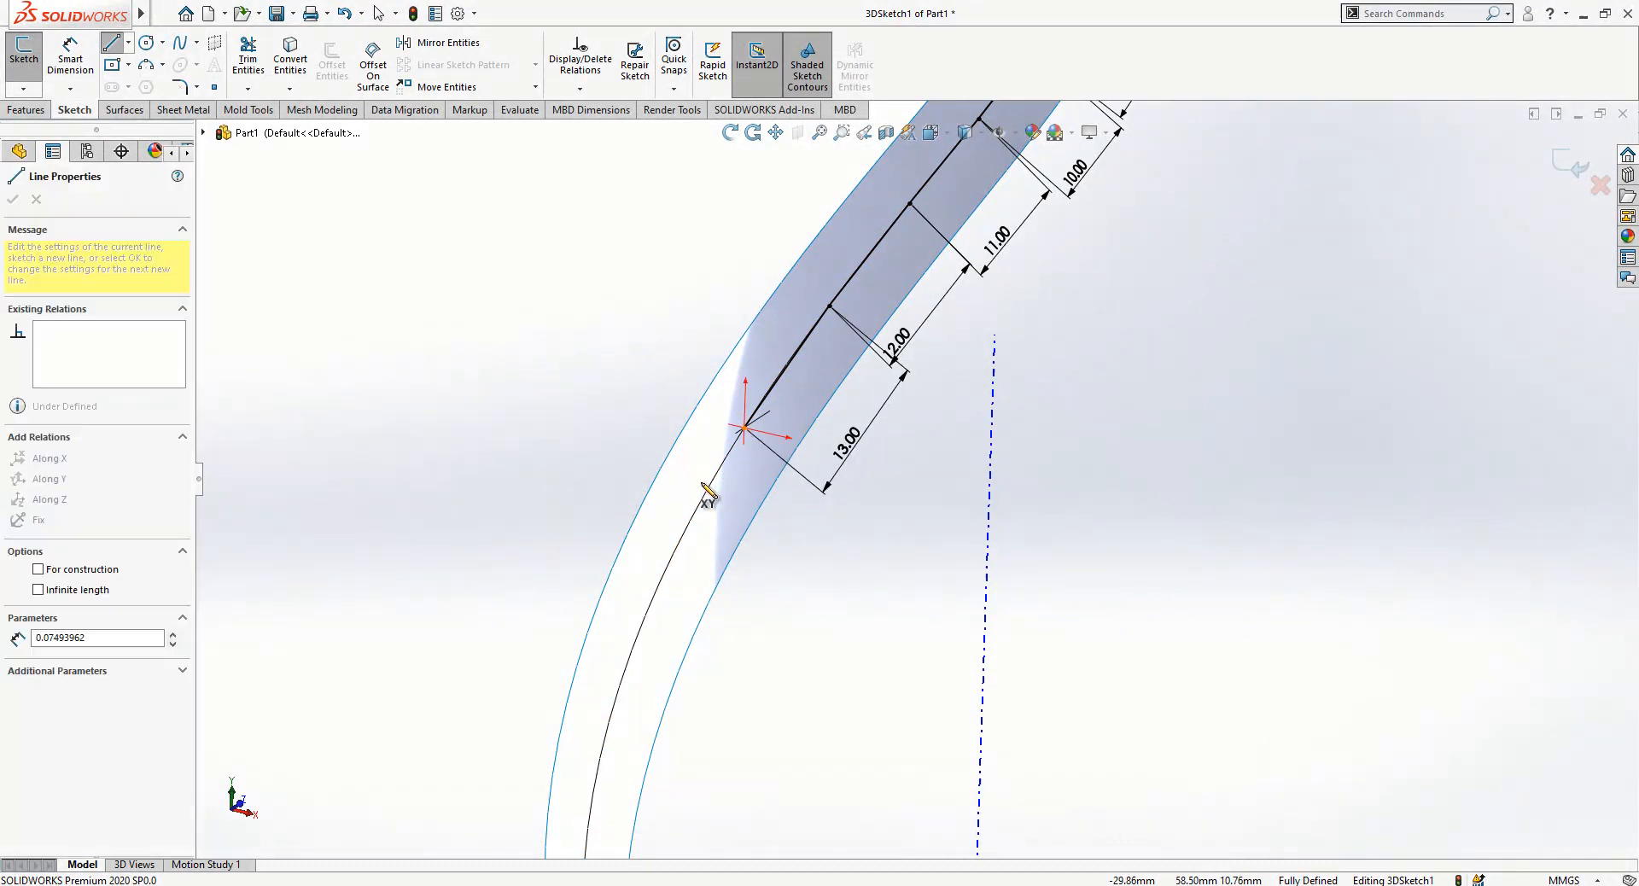
left_click(688, 524)
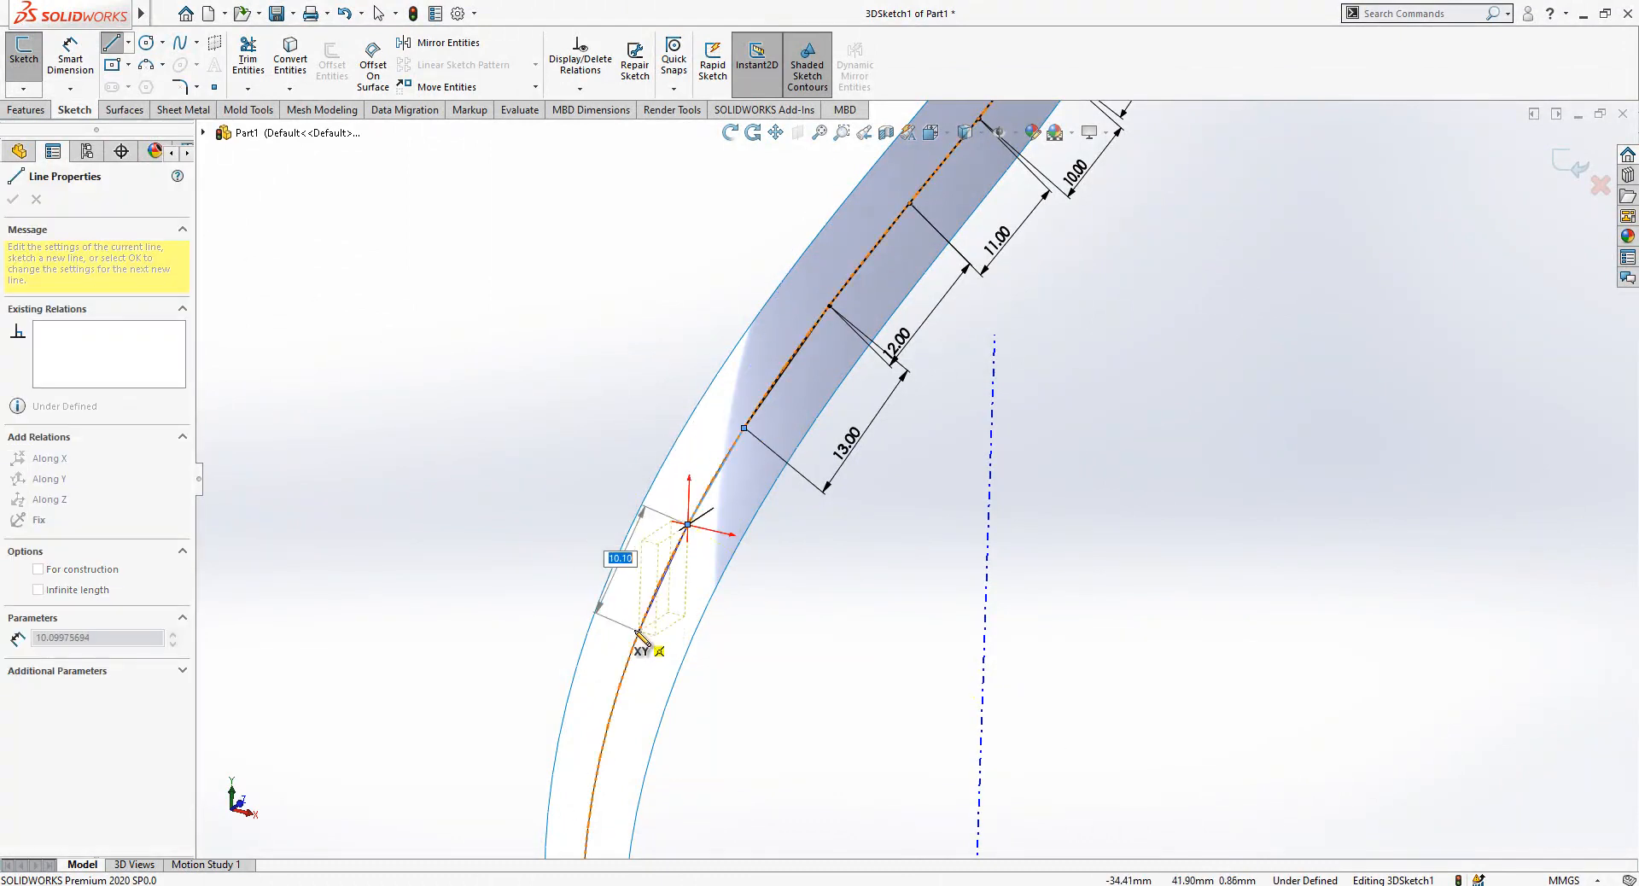
left_click(638, 632)
left_click(605, 734)
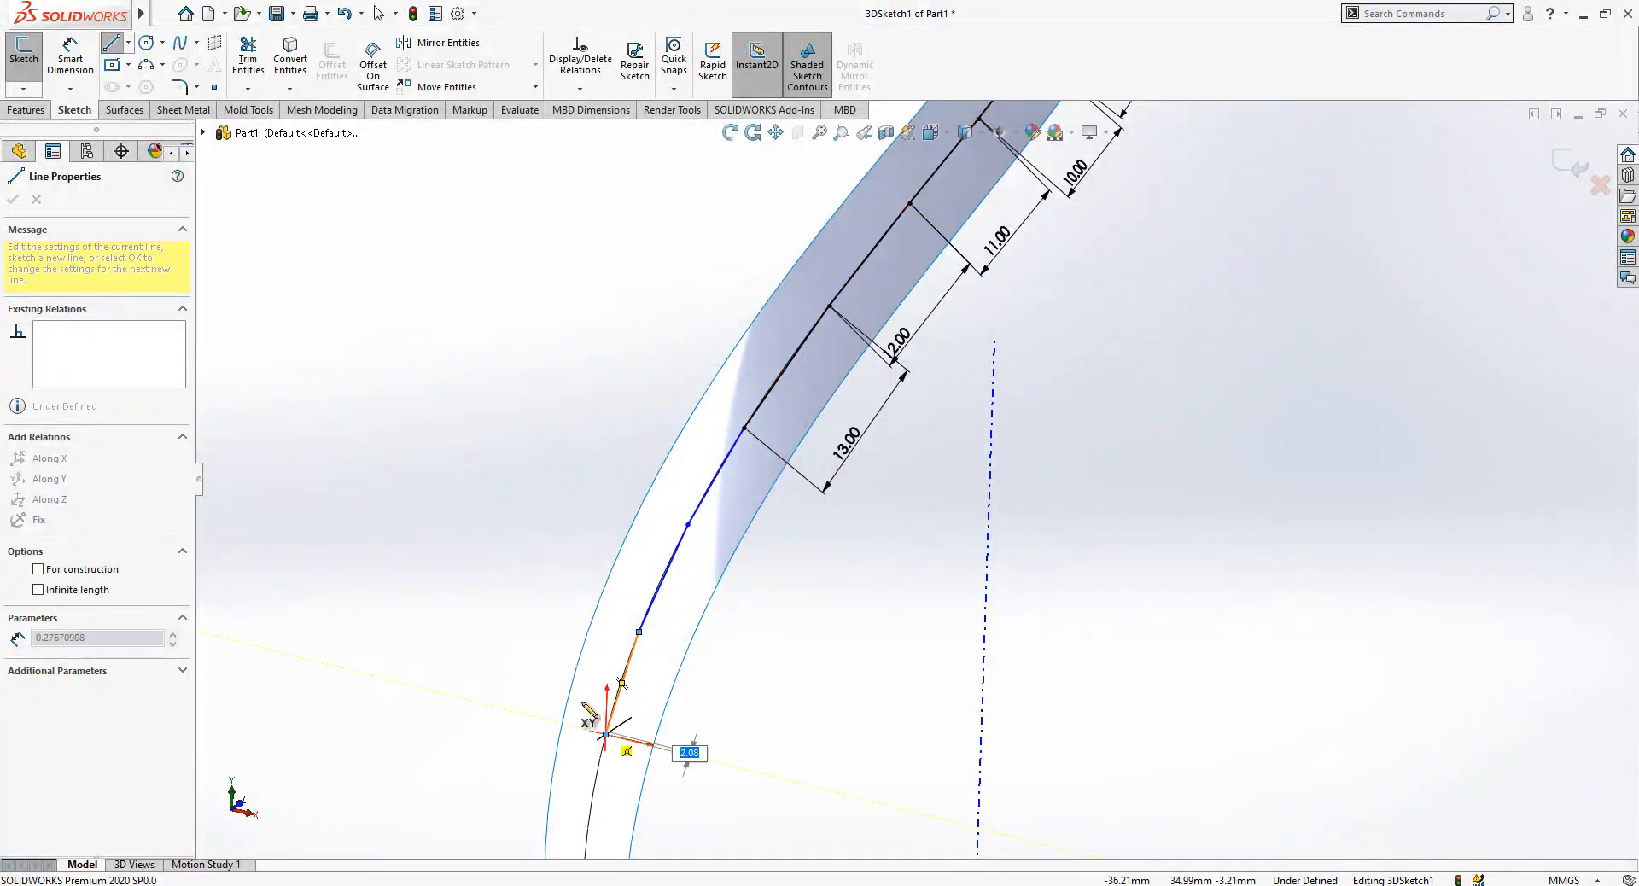
key("Escape")
- Dimension the first two of the three new segments to 13 mm and 12 mm
left_click(70, 59)
left_click(720, 483)
left_click(767, 628)
type("13")
key("Return")
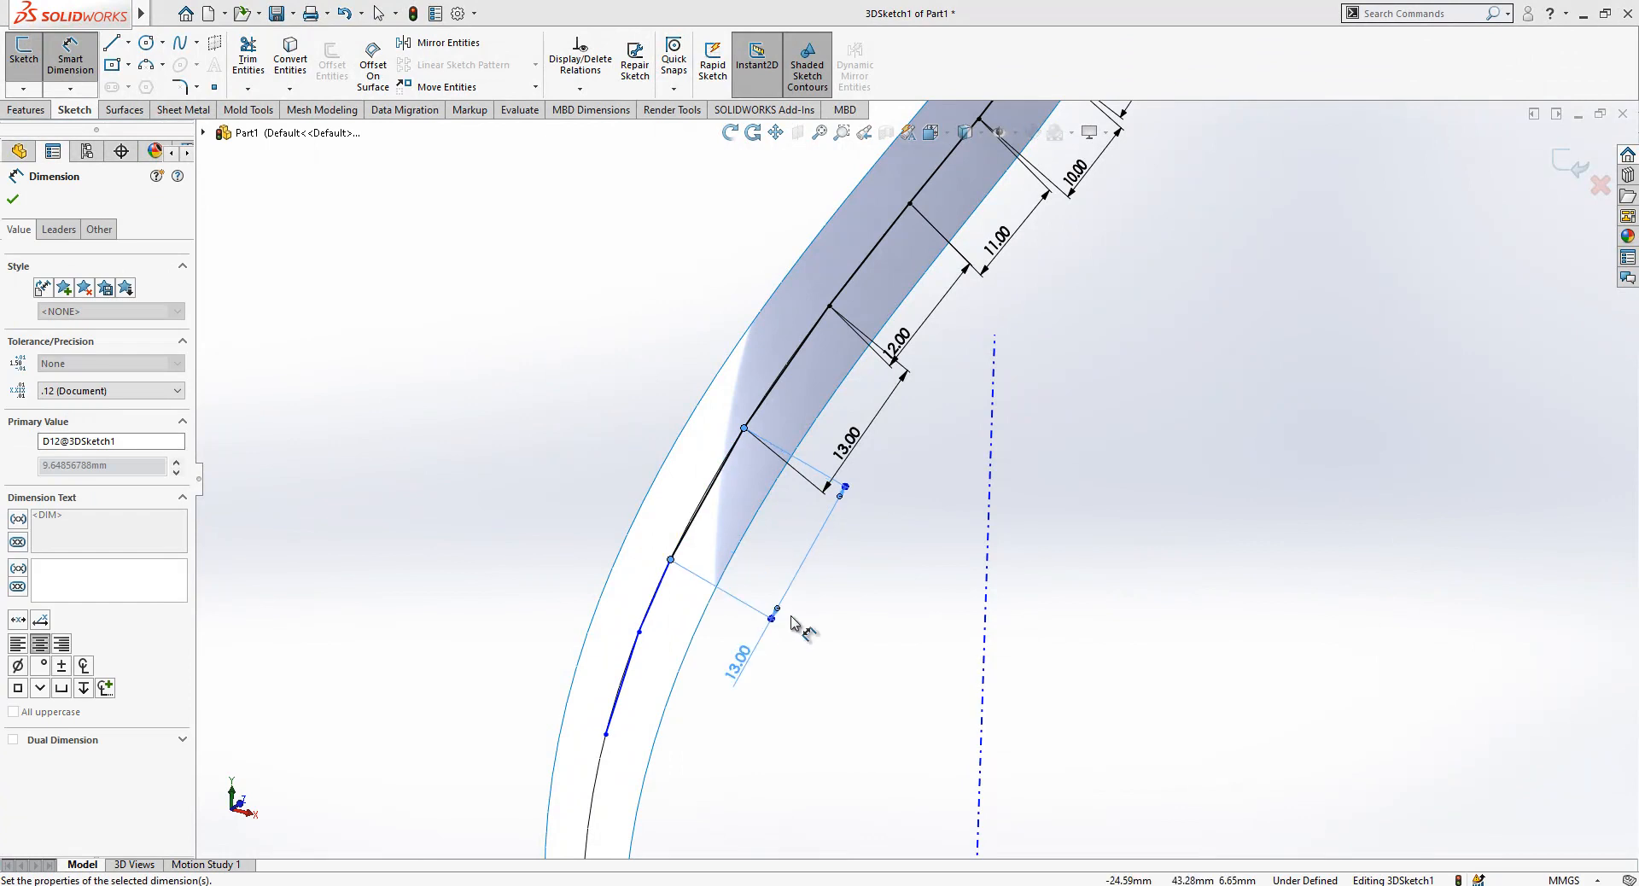
left_click(1189, 693)
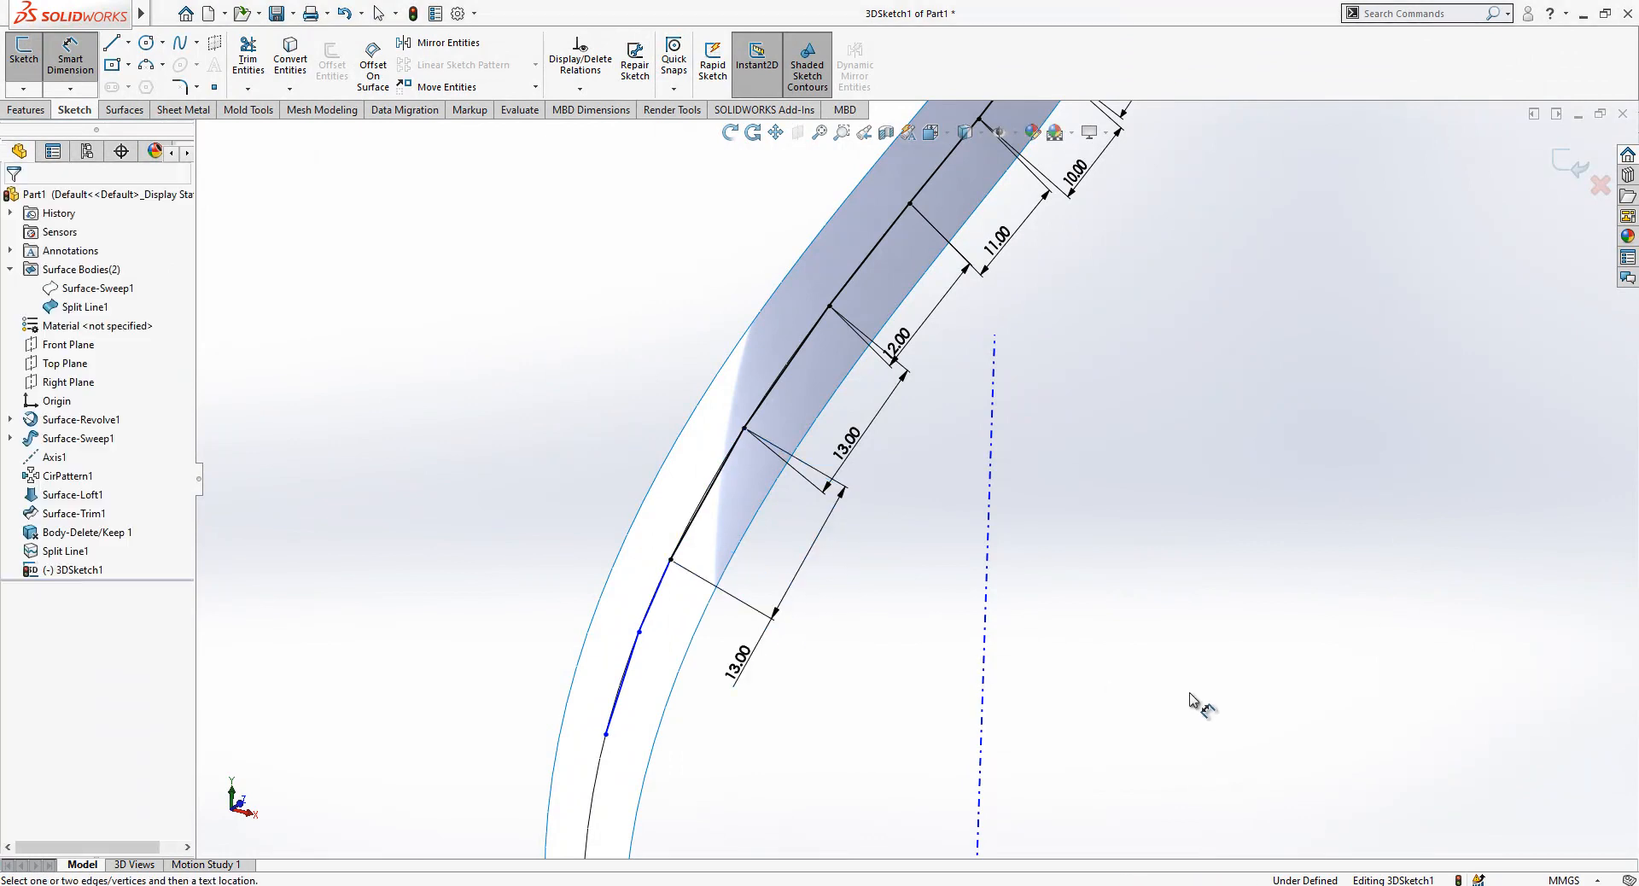
left_click(645, 622)
left_click(746, 784)
type("13")
key("Return")
left_click(1073, 712)
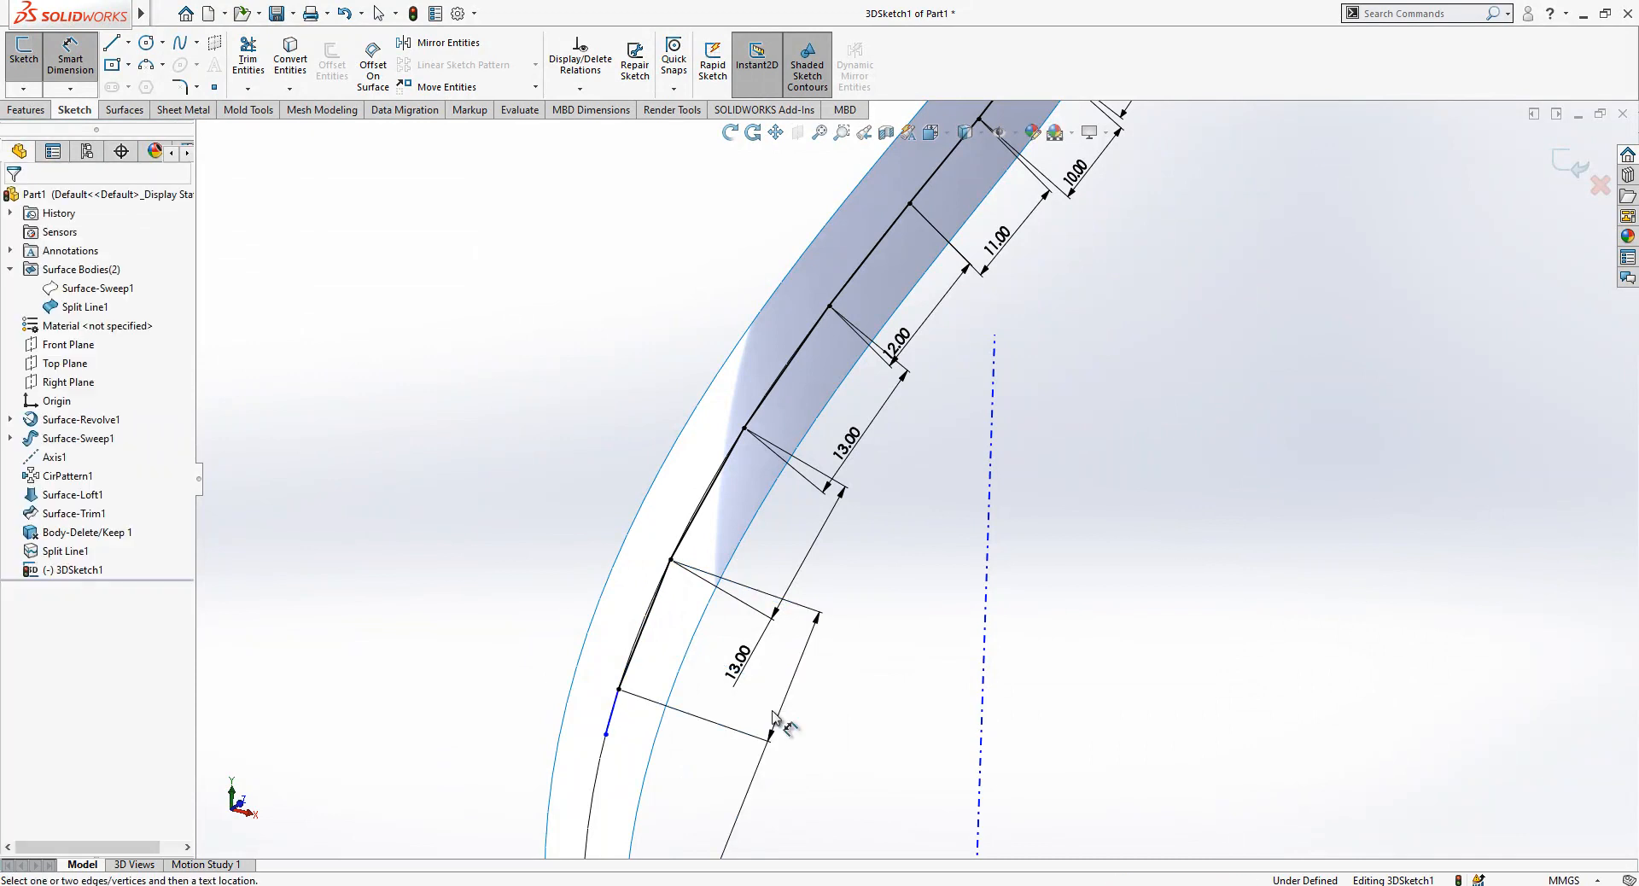
- Dimension the lowest remaining segment of the chain to 11 mm
left_click(616, 720)
left_click(793, 845)
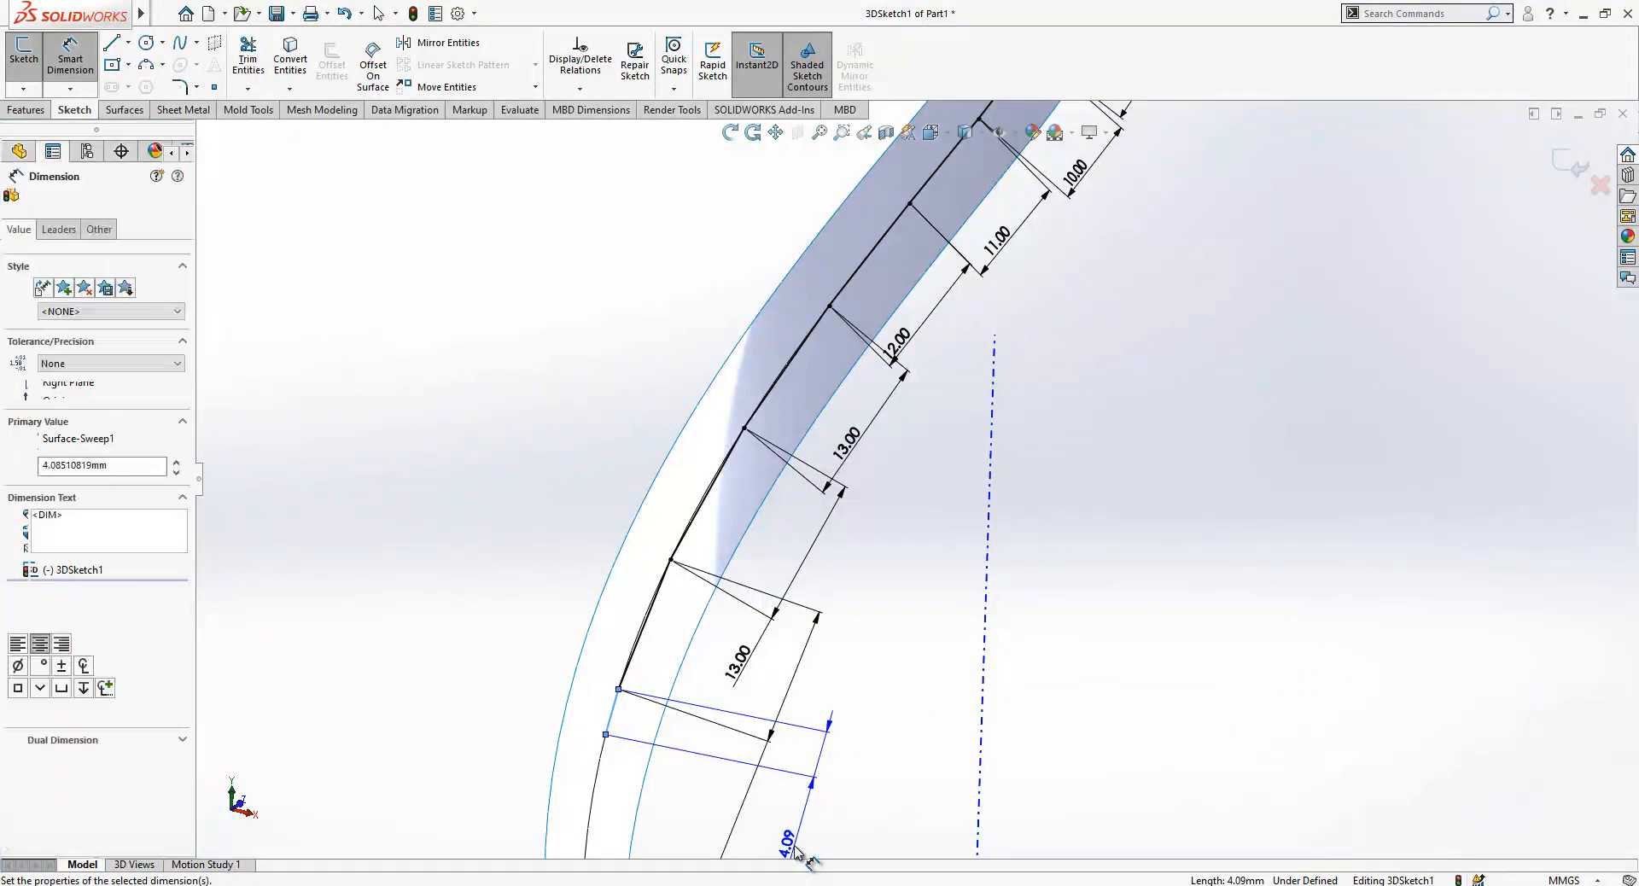
type("11")
key("Return")
left_click(1481, 444)
- Draw two more connected line segments from the end of the 11 mm segment toward the lower end of the split line
mouse_move(1482, 444)
middle_mouse_down()
mouse_move(995, 498)
mouse_move(973, 656)
mouse_move(644, 660)
mouse_move(756, 731)
mouse_move(769, 769)
middle_mouse_up()
left_click(112, 44)
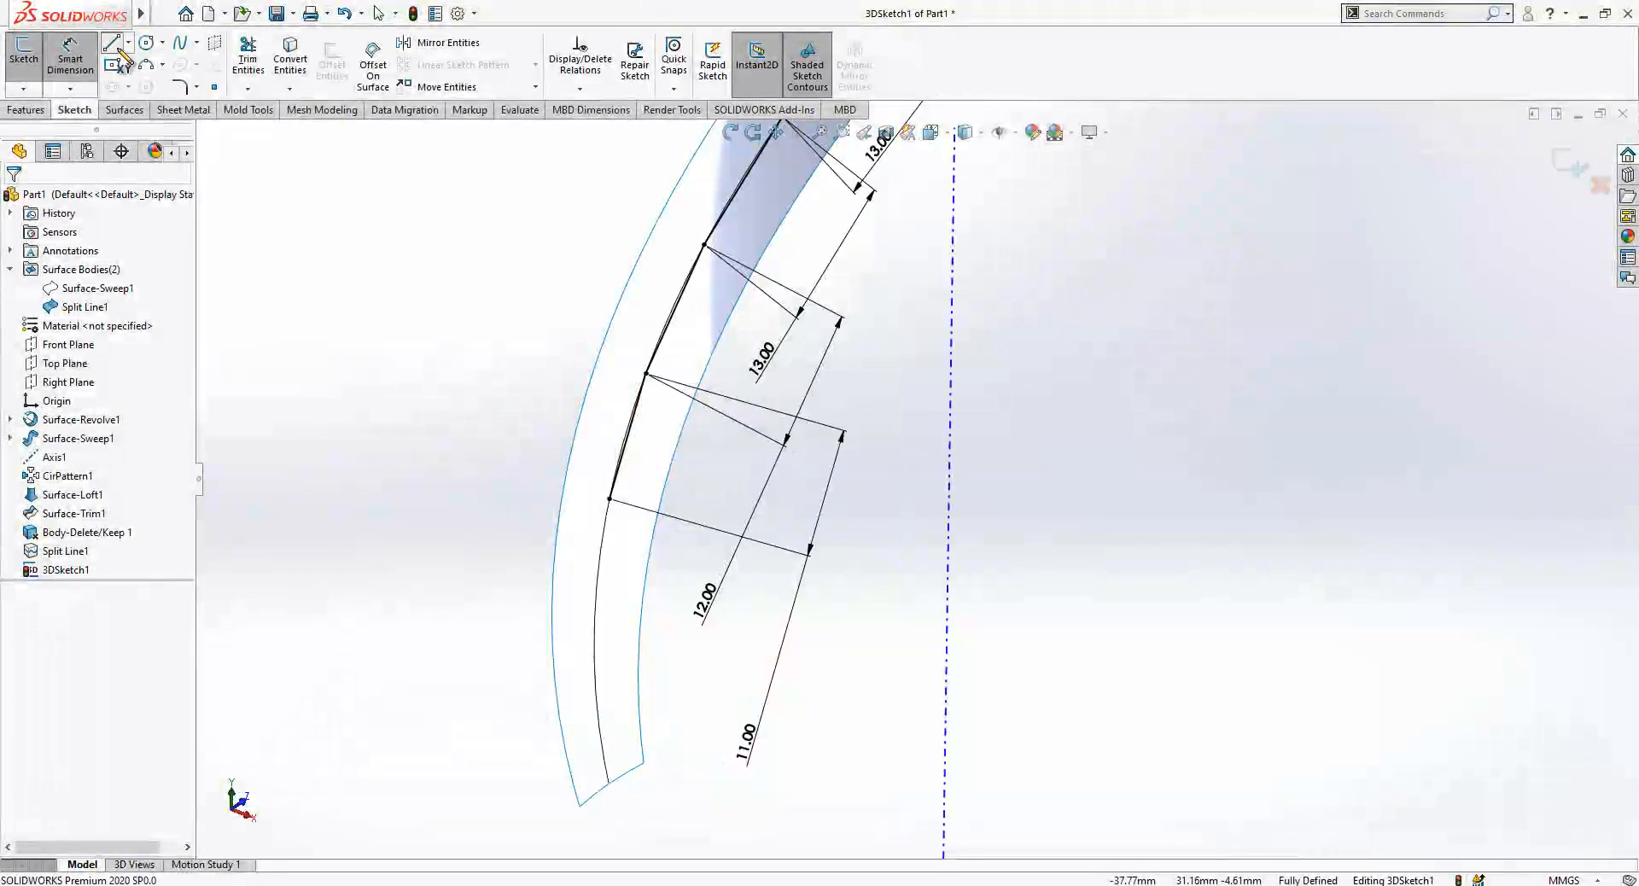
left_click(609, 500)
left_click(593, 645)
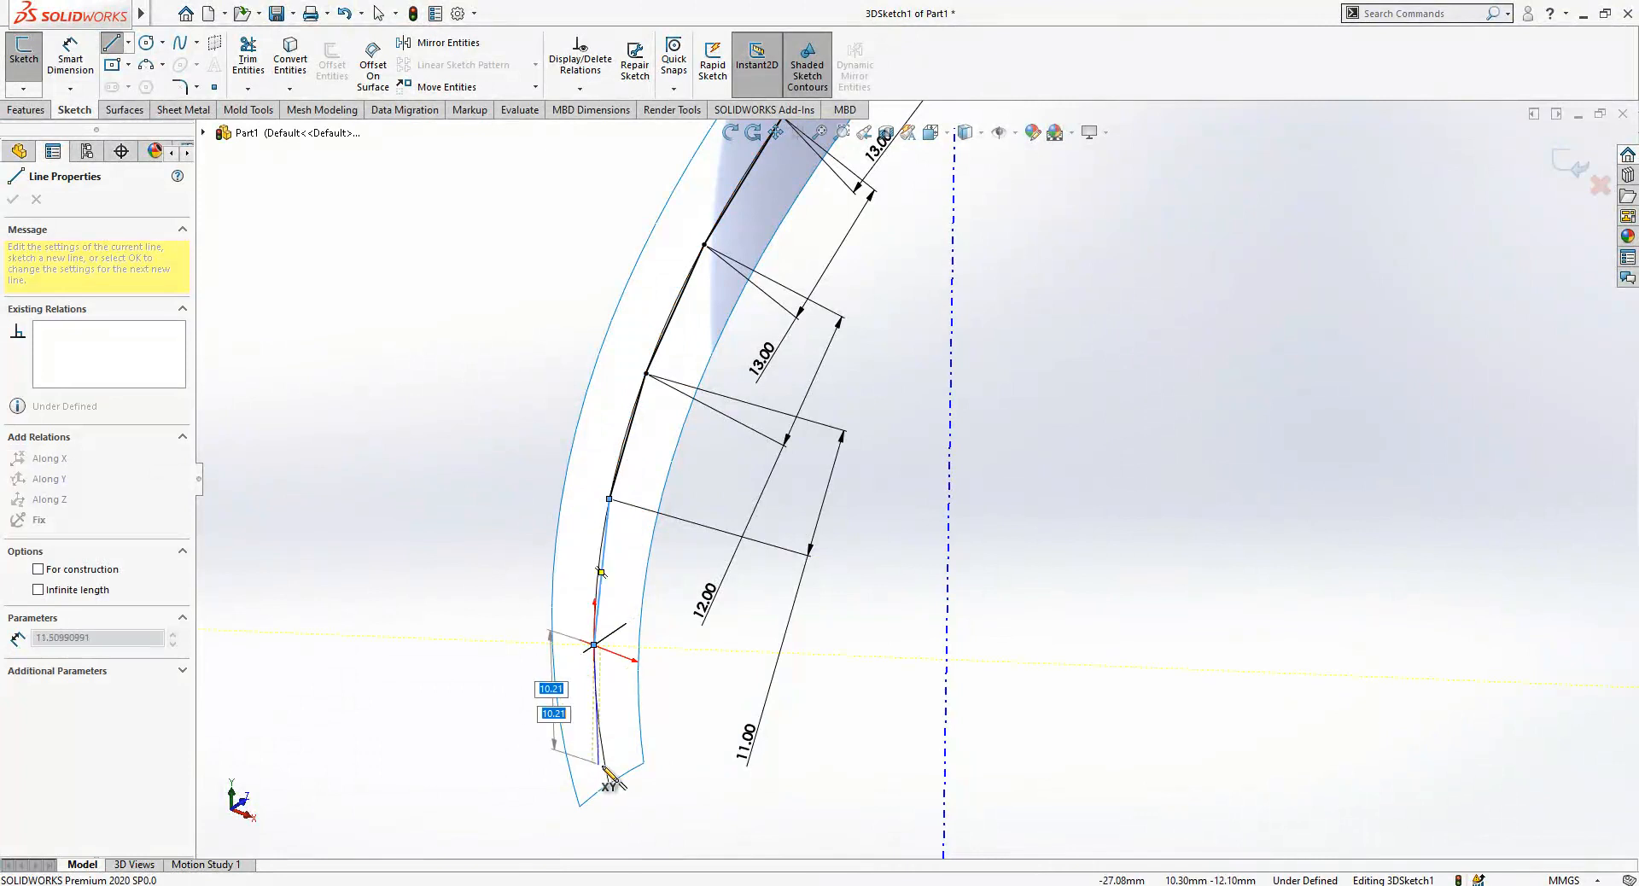
left_click(605, 767)
key("Escape")
- Dimension the final two segments of the chain to 10 mm and 9 mm
left_click(70, 58)
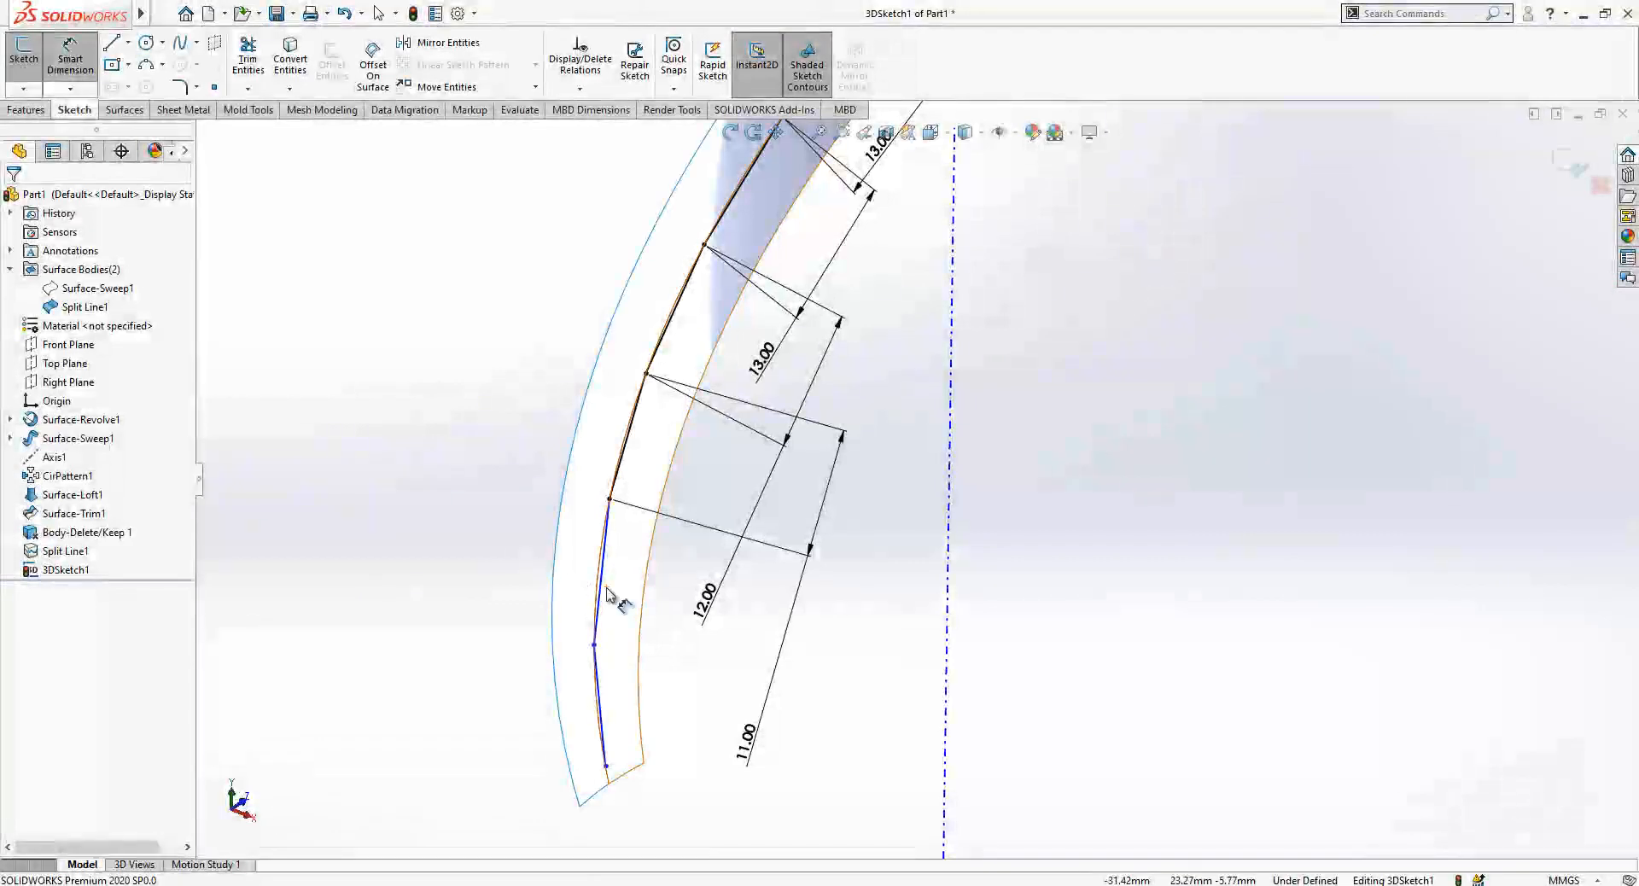
left_click(603, 591)
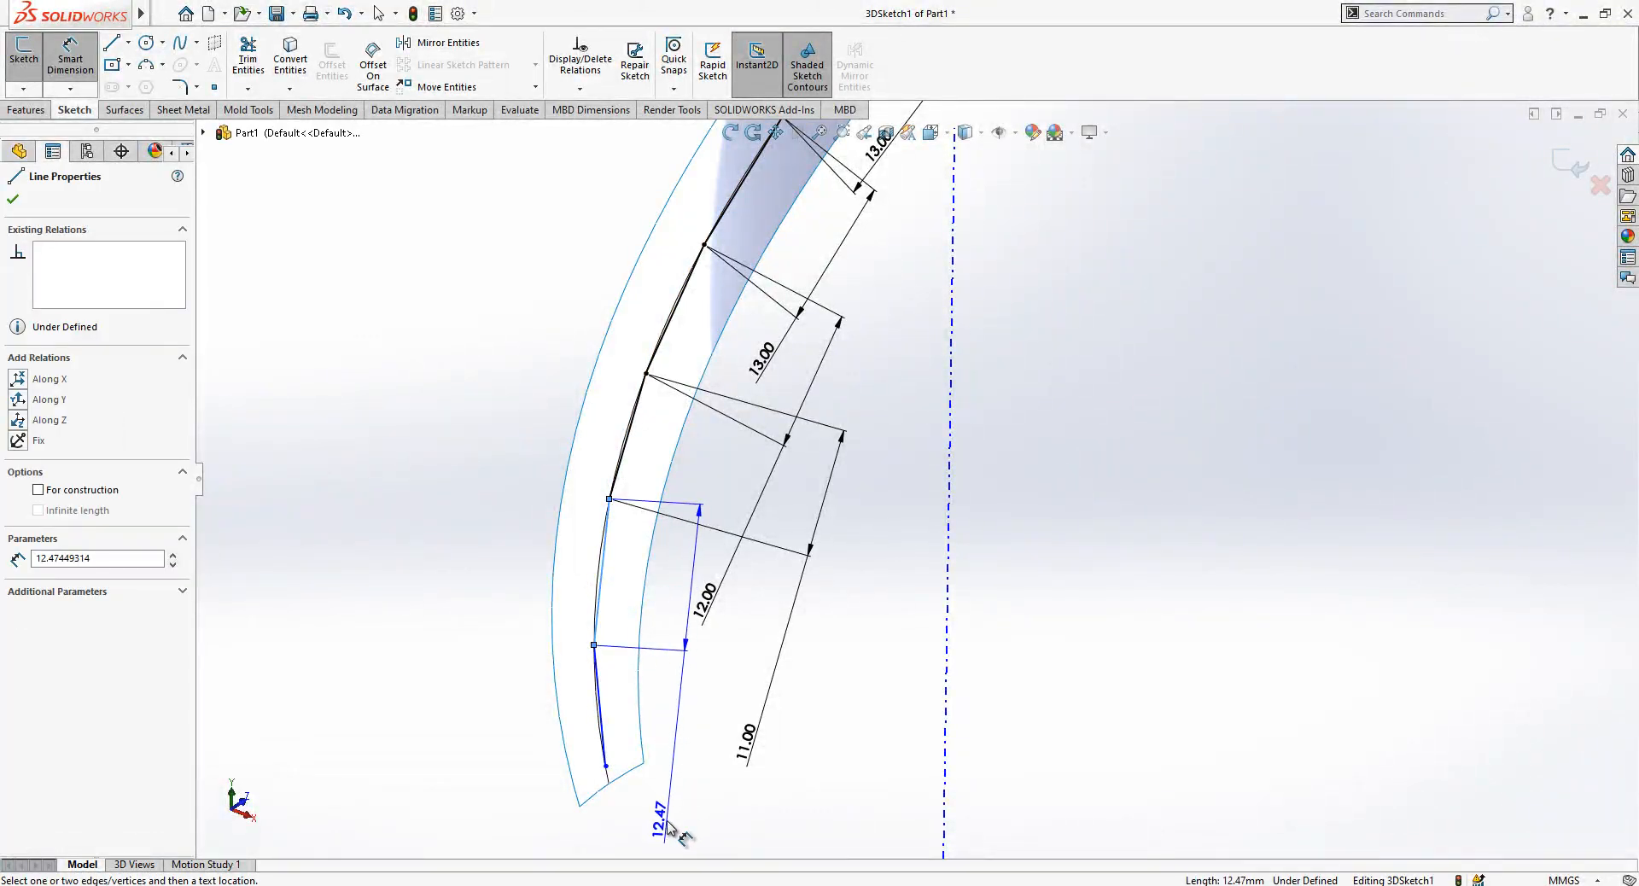
left_click(669, 826)
type("10")
key("Return")
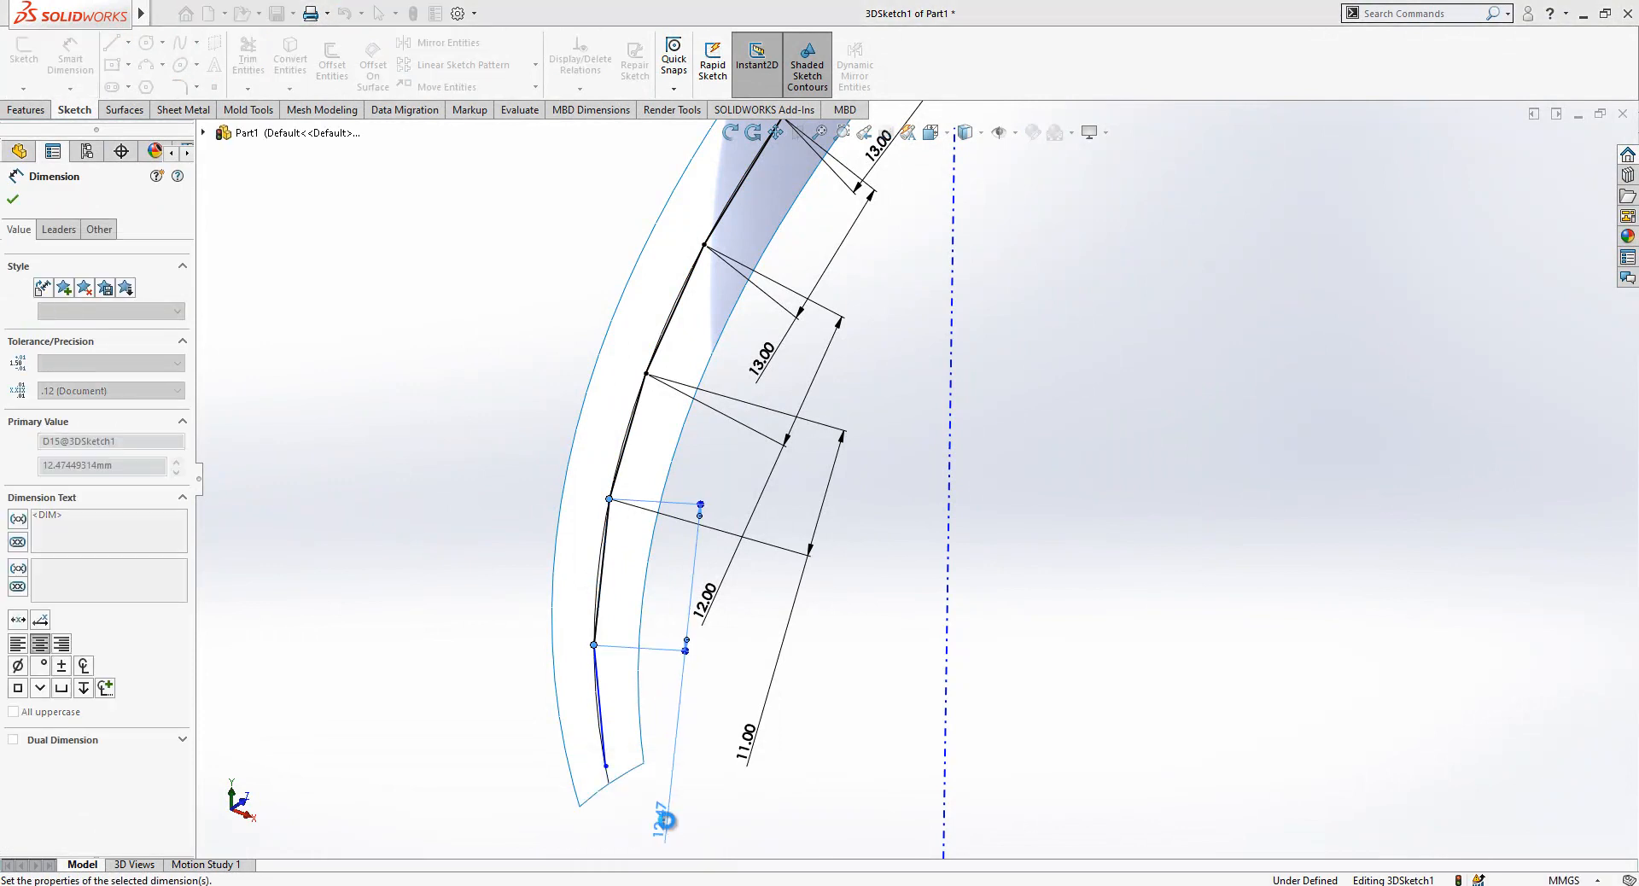
left_click(600, 696)
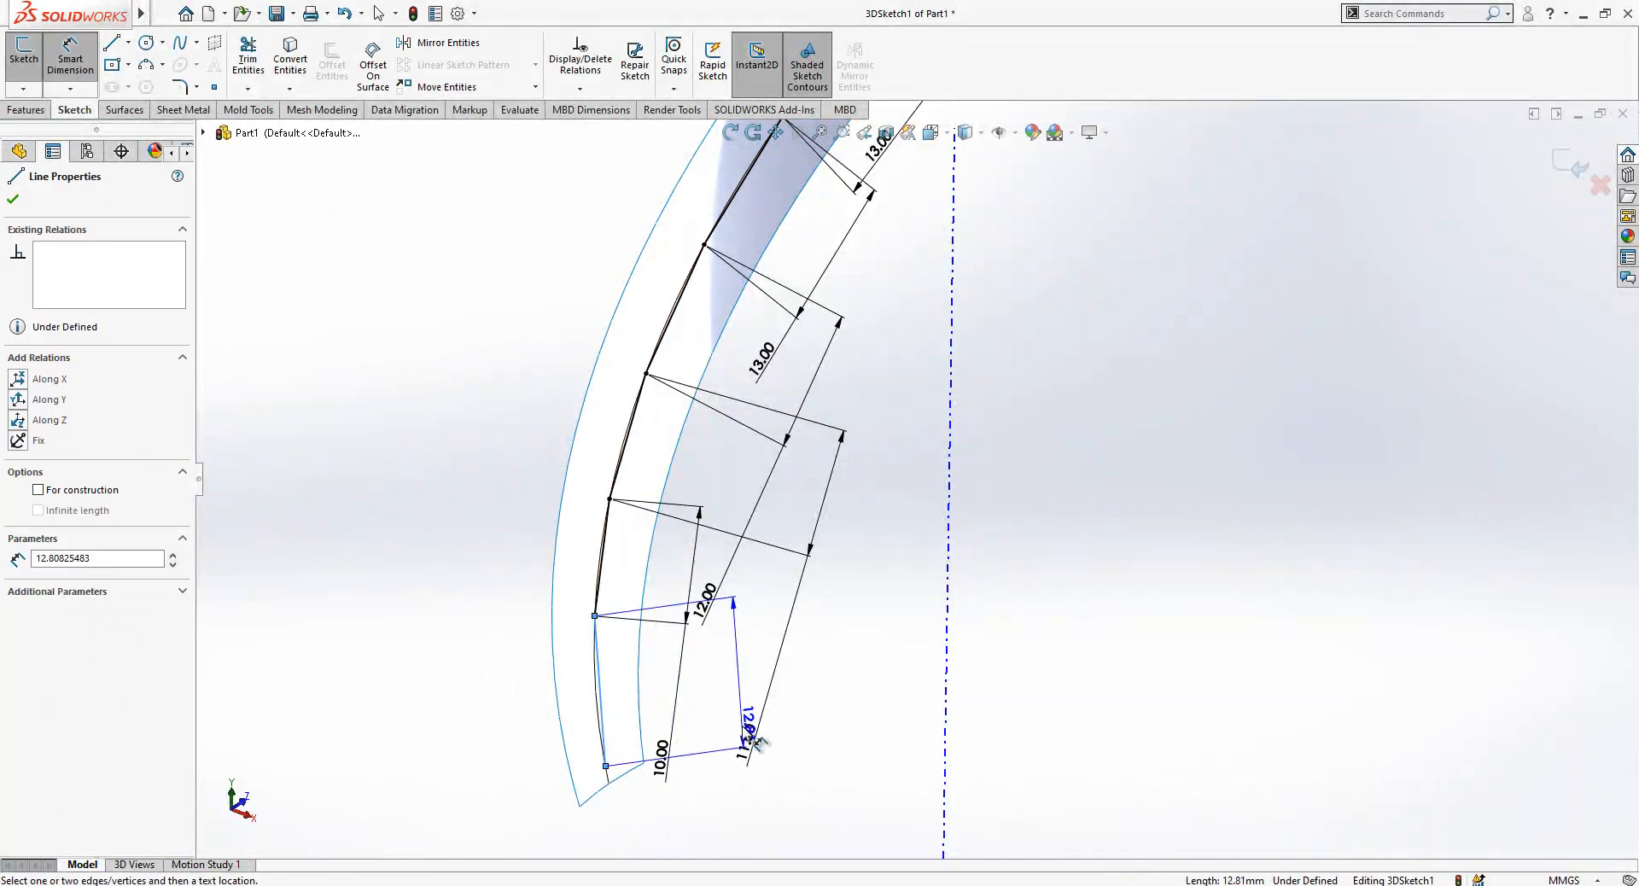
left_click(798, 828)
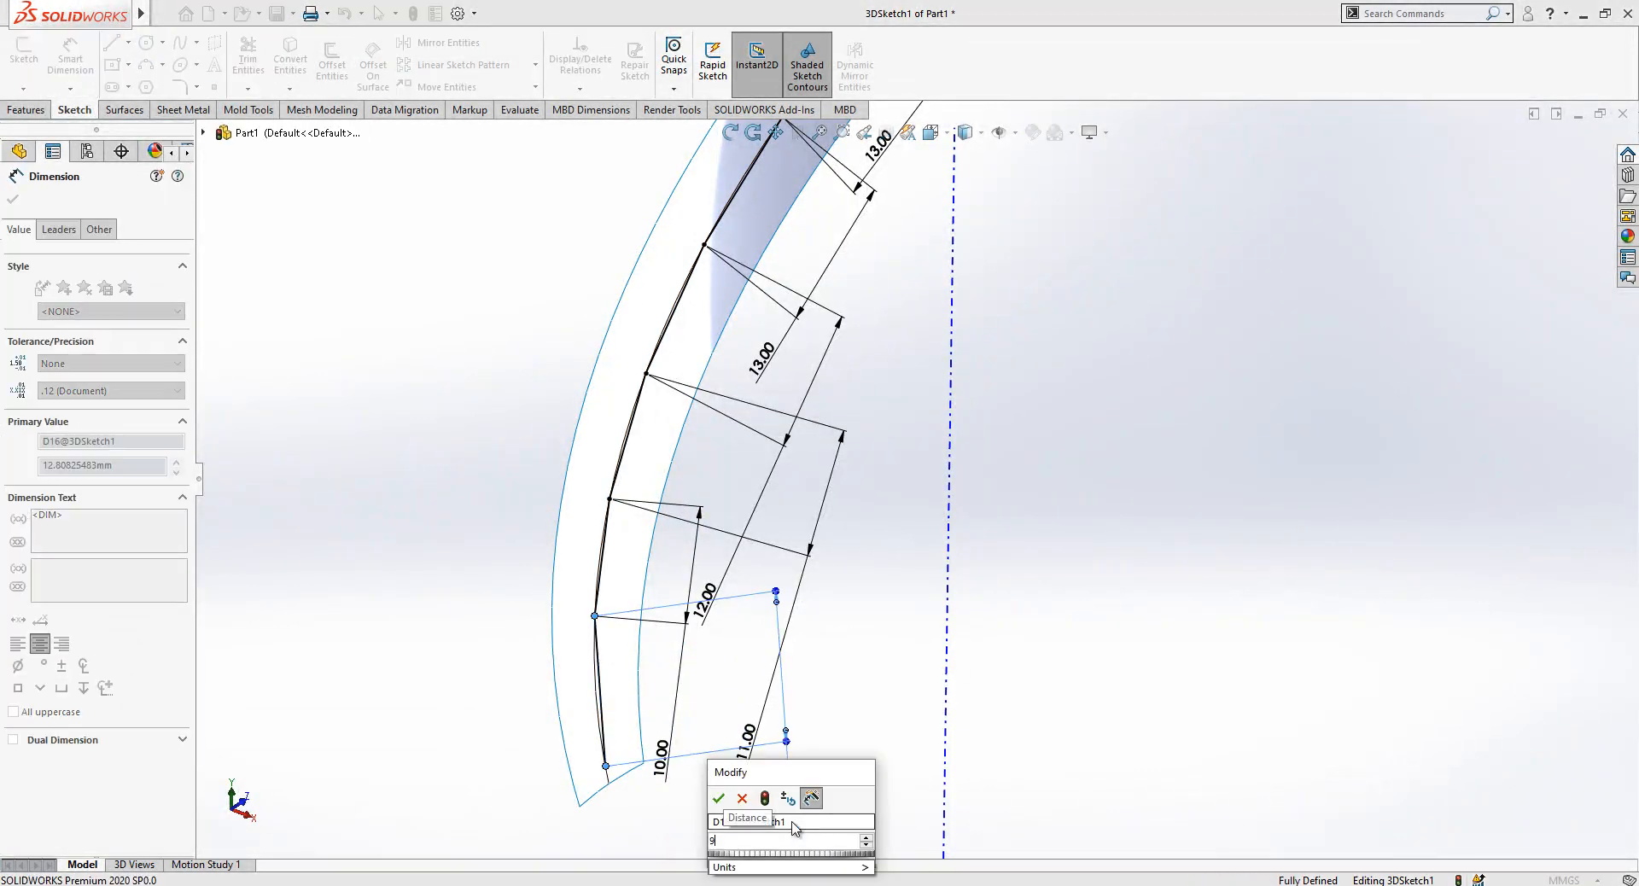
key("Return")
left_click(1128, 685)
- Exit the 3D sketch with the completed chain of dimensioned segments
scroll(1128, 686, "up", 7)
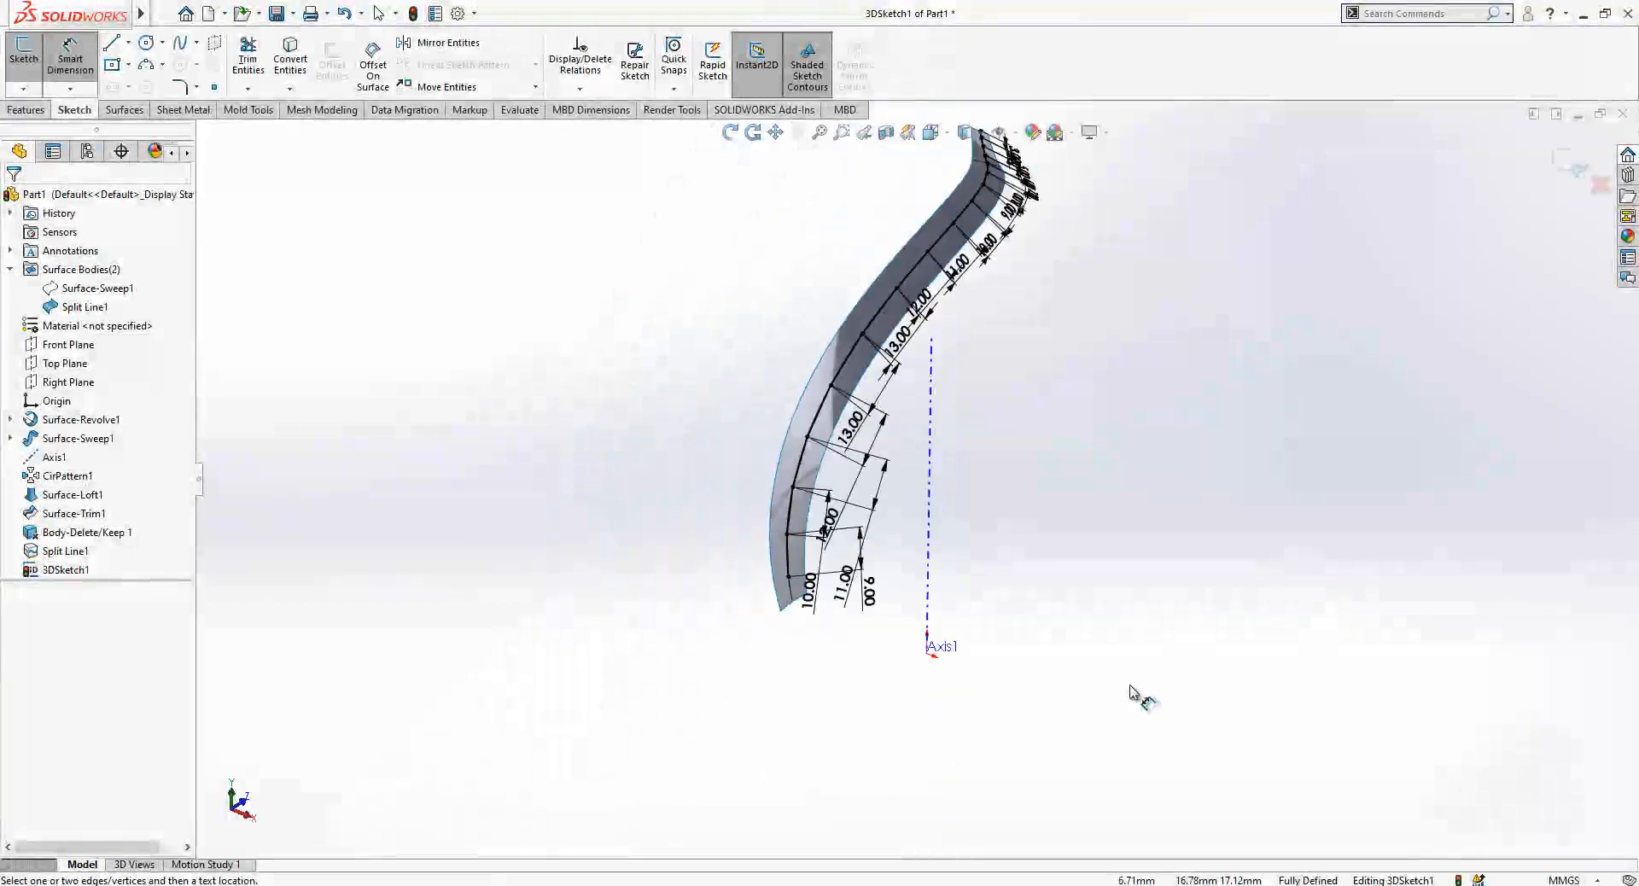
scroll(1014, 384, "down", 3)
middle_click_drag(999, 401, 1008, 525)
left_click(1571, 163)
scroll(819, 513, "up", 2)
scroll(926, 342, "down", 2)
- Hide 3DSketch1 to inspect the split line on the strip, and show the sketch again
left_click(922, 272)
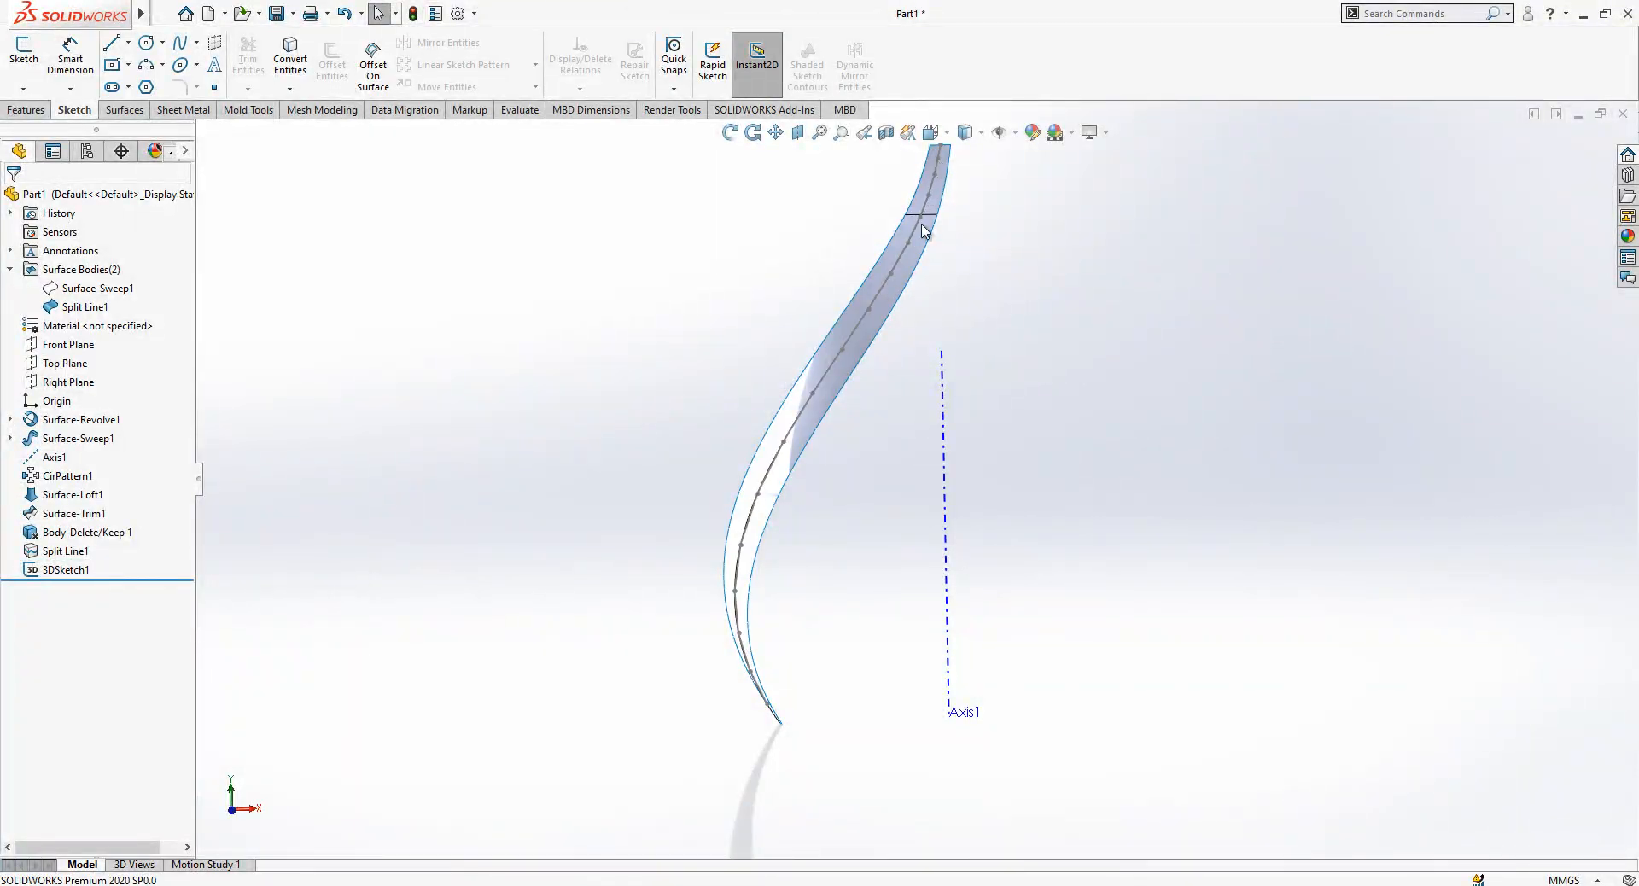
left_click(70, 570)
left_click(81, 539)
middle_click_drag(806, 497, 889, 254)
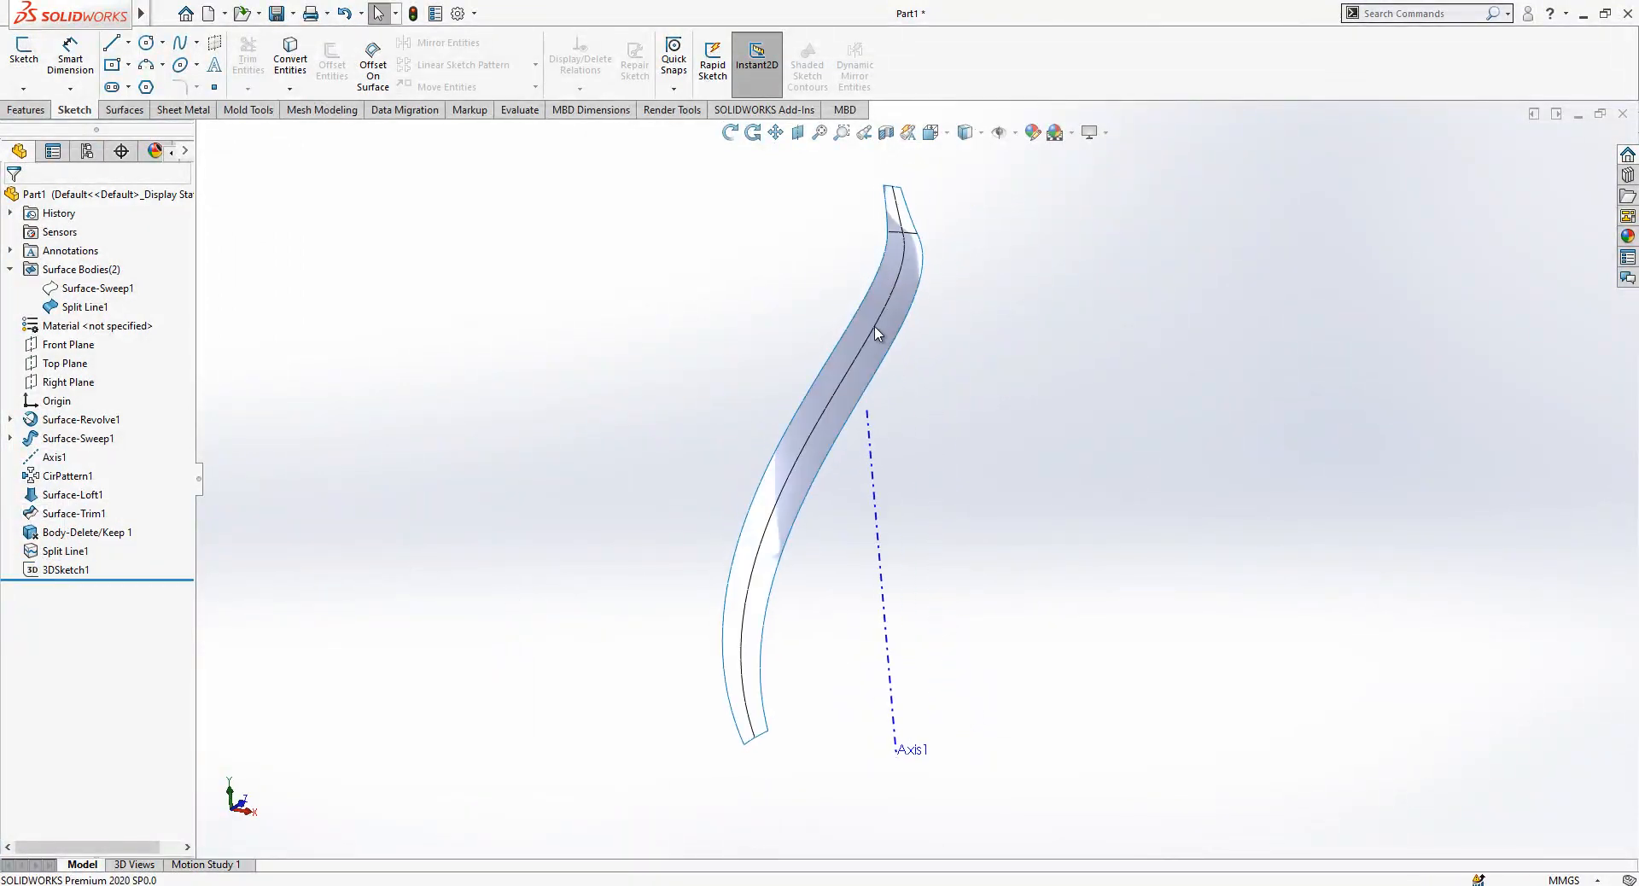
middle_click_drag(862, 362, 922, 241)
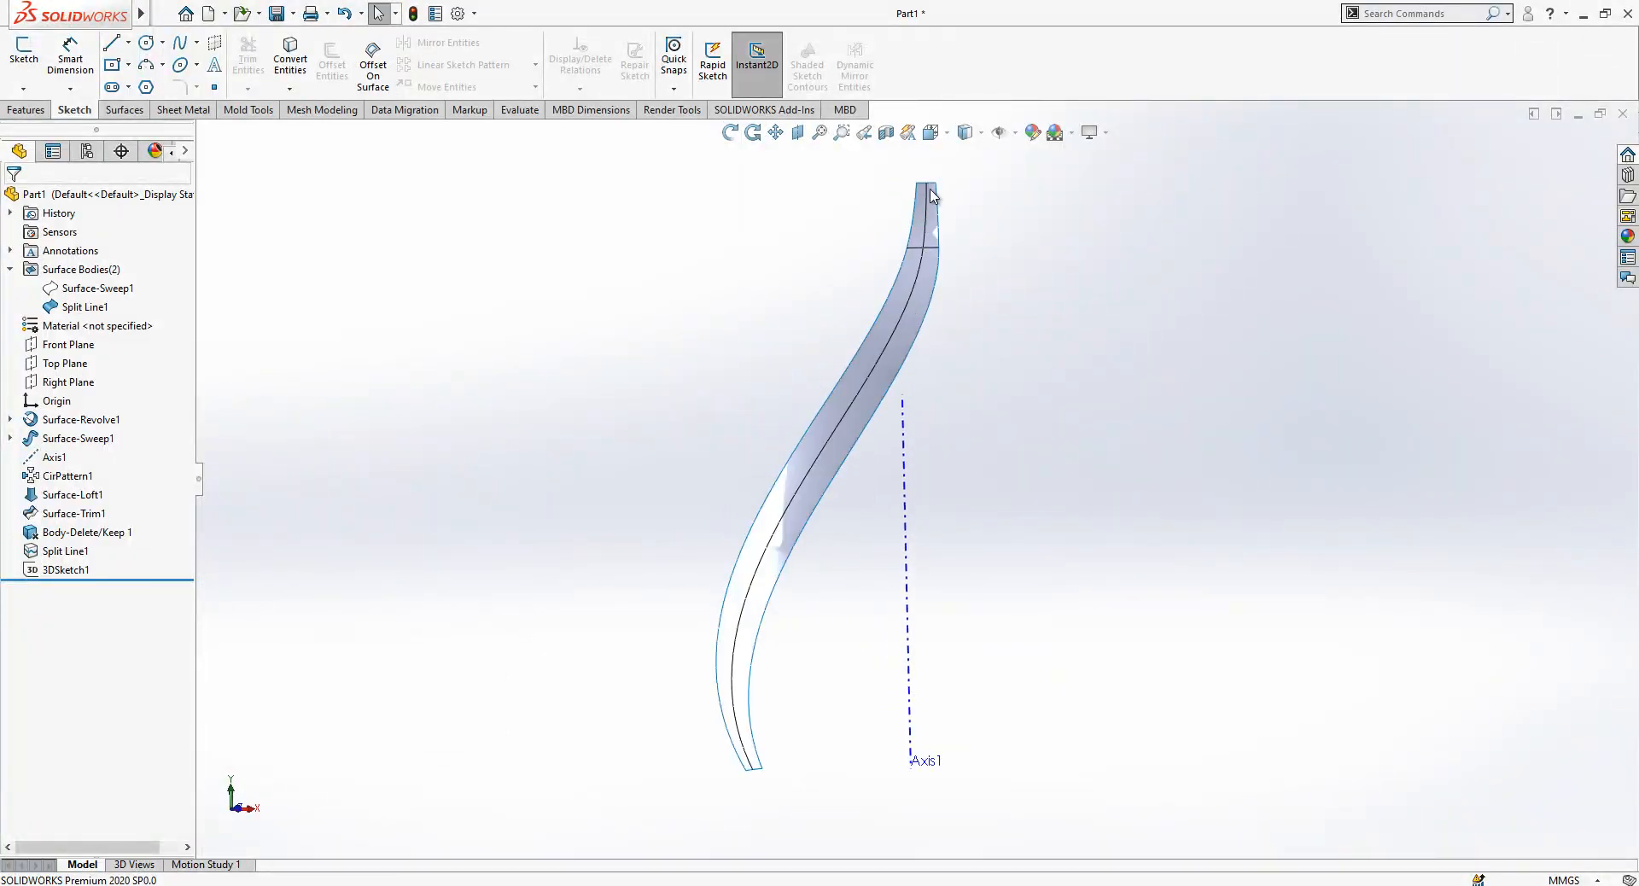
left_click(60, 569)
left_click(97, 541)
- Hide Axis1 beside the spiral strip
middle_click_drag(910, 398, 865, 382)
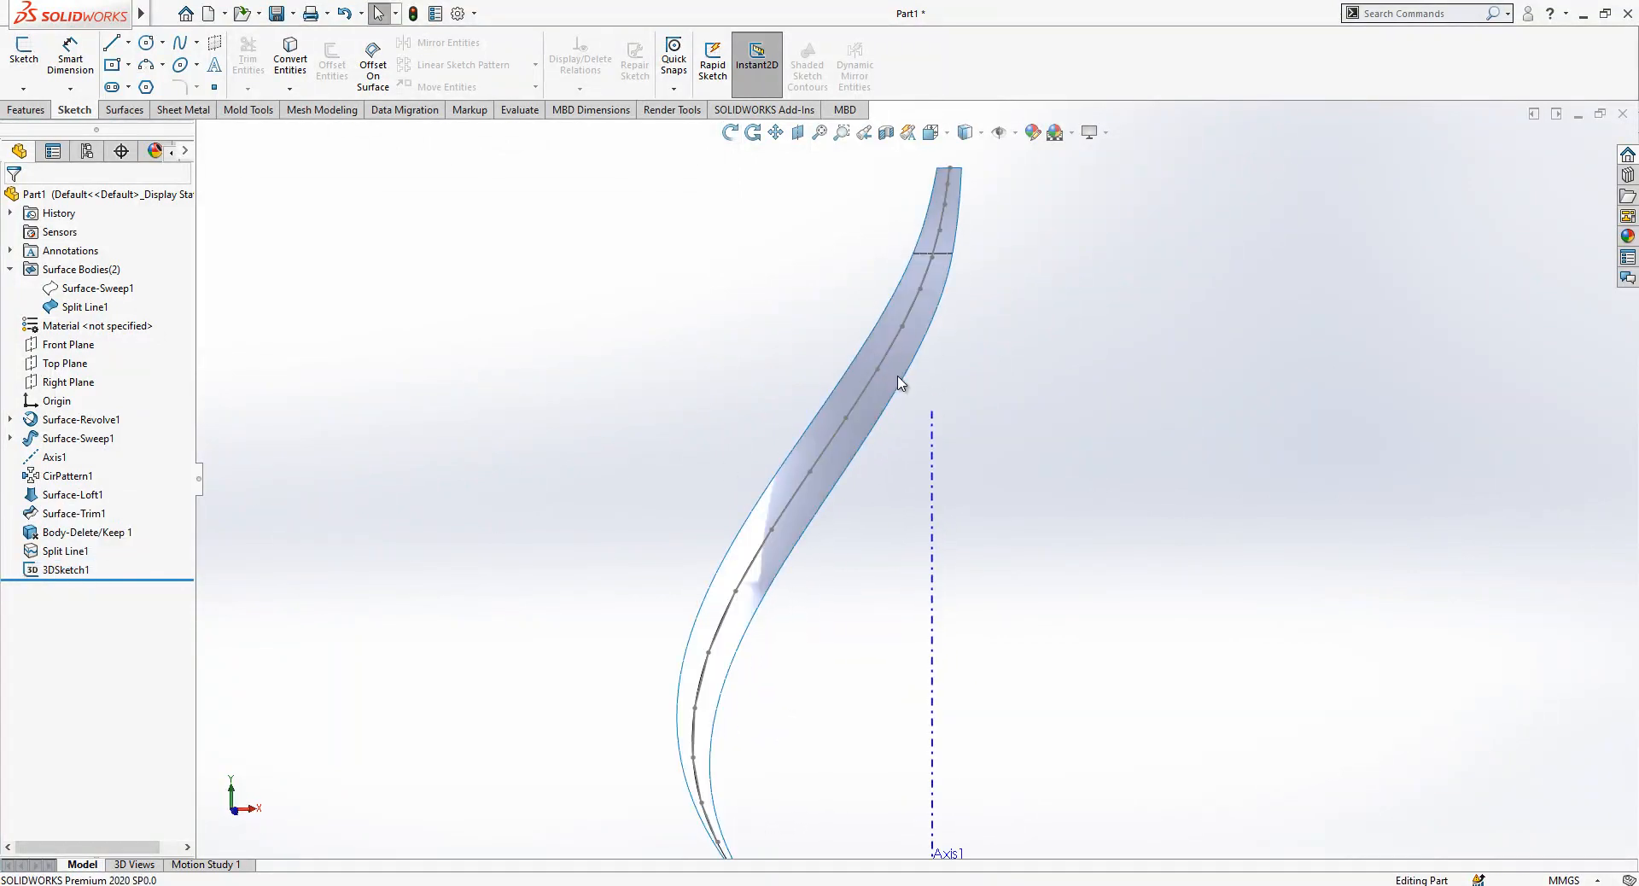
middle_click_drag(869, 393, 938, 497)
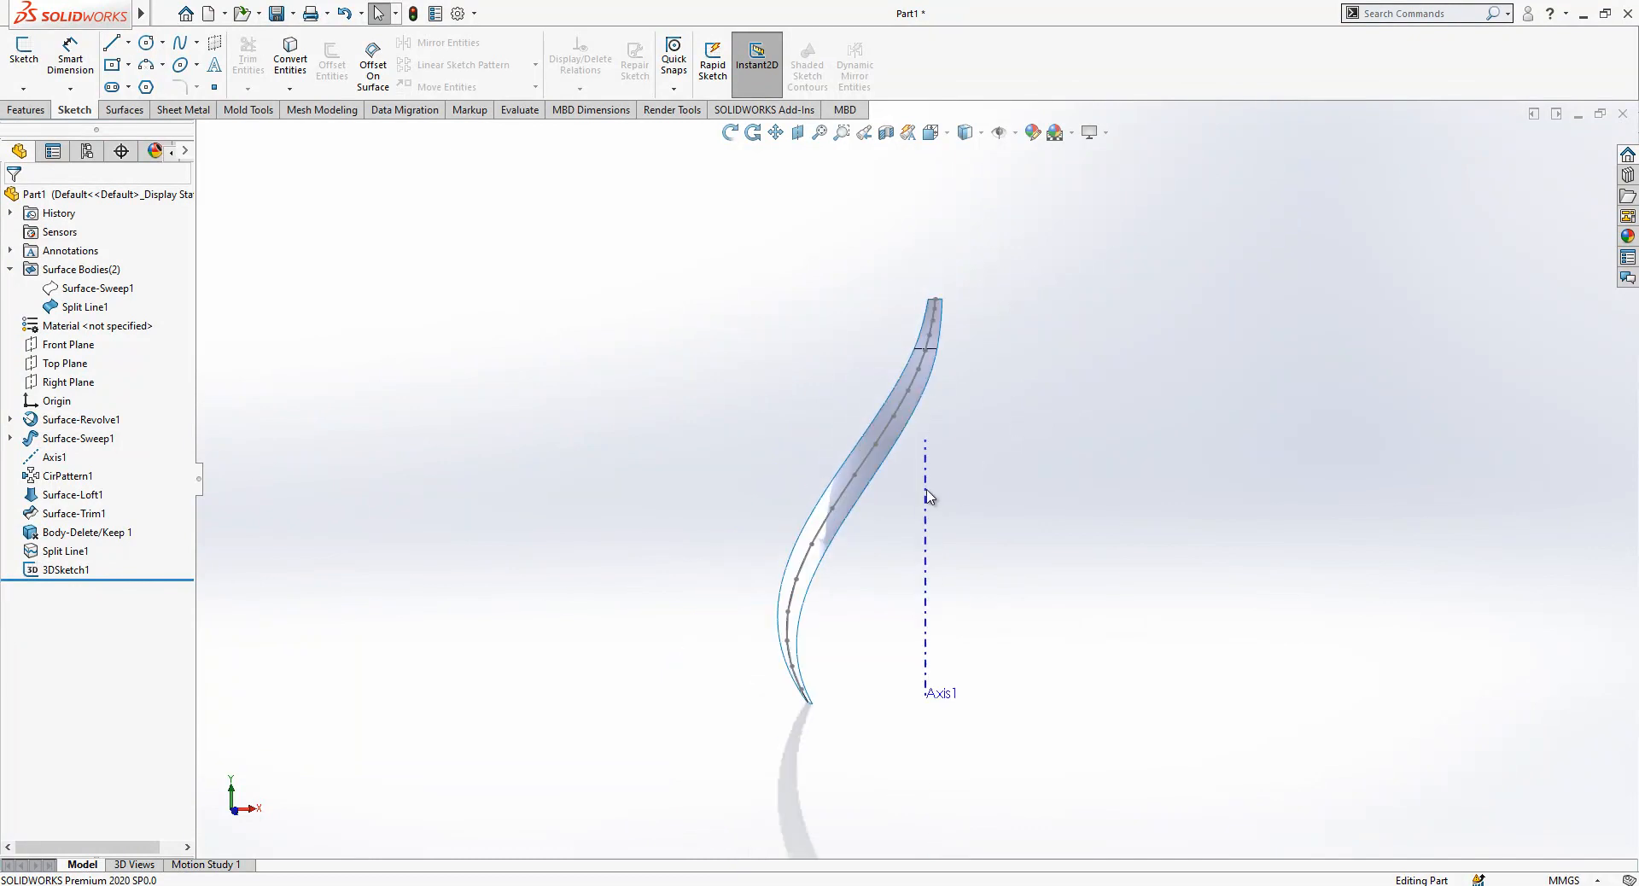
left_click(927, 497)
left_click(979, 413)
scroll(859, 506, "down", 2)
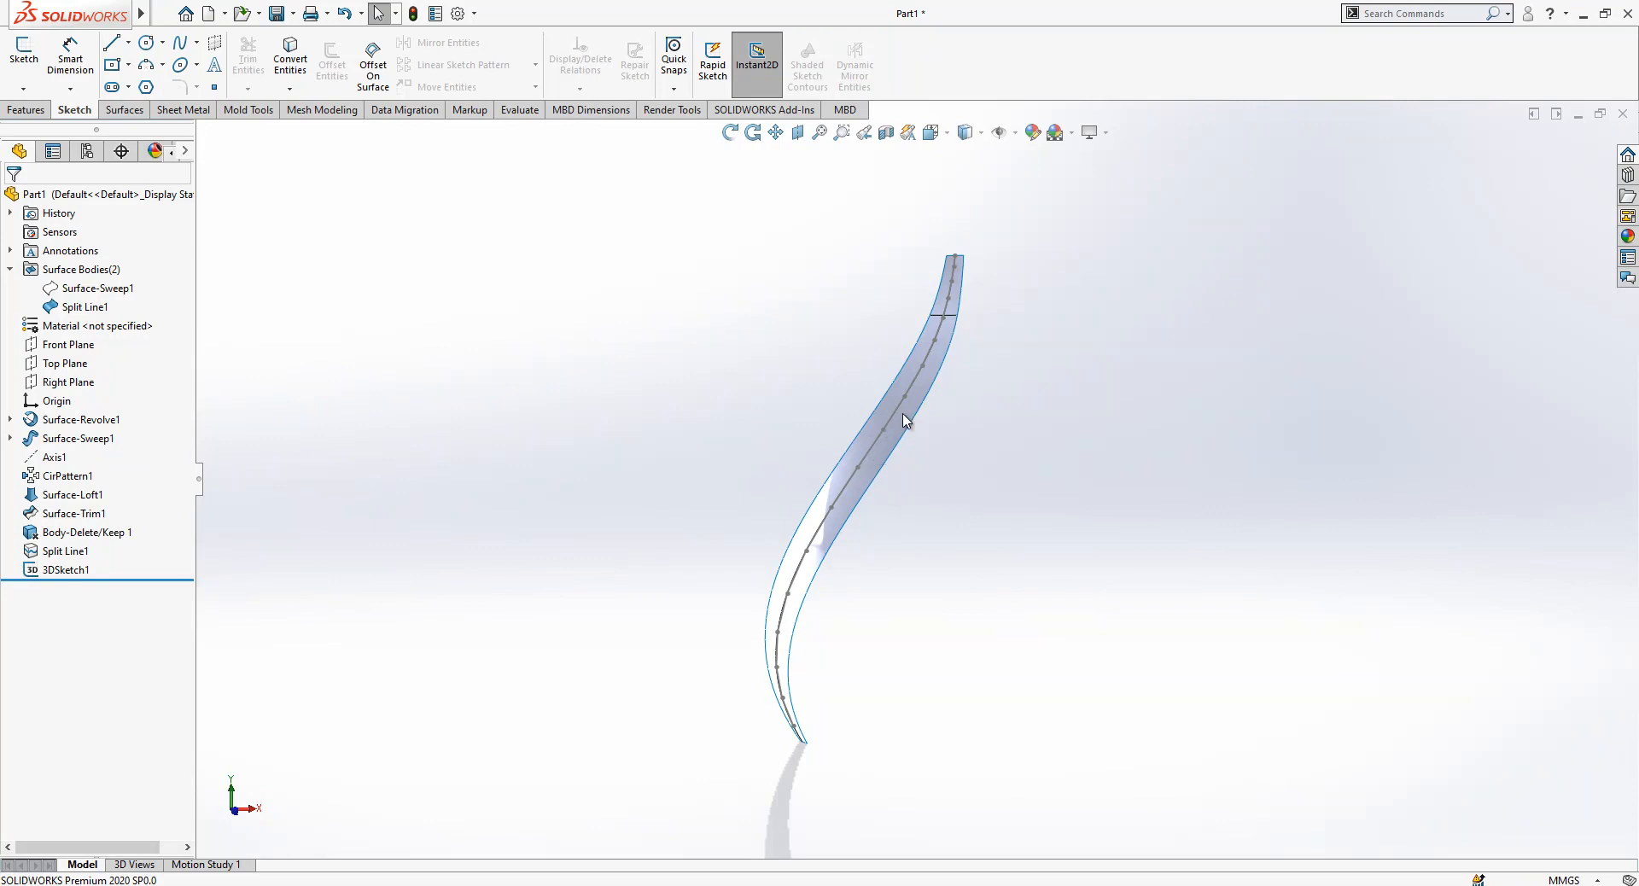
mouse_move(995, 484)
middle_mouse_down()
mouse_move(1008, 478)
mouse_move(963, 446)
mouse_move(946, 463)
middle_mouse_up()
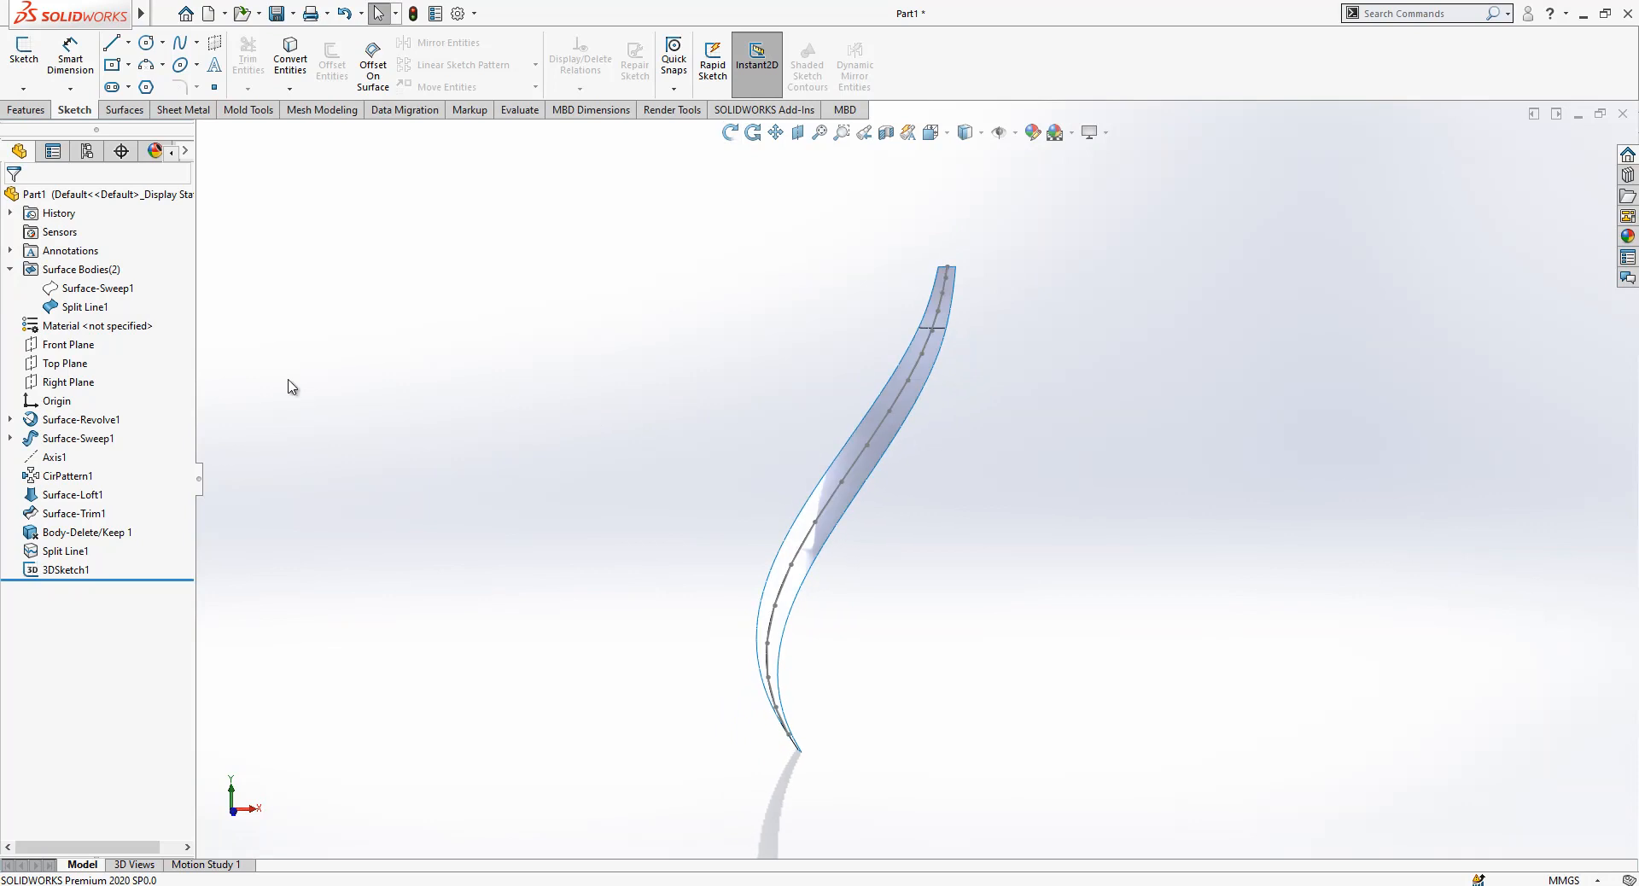
- Orient the view normal to the Front Plane
left_click(76, 347)
left_click(309, 402)
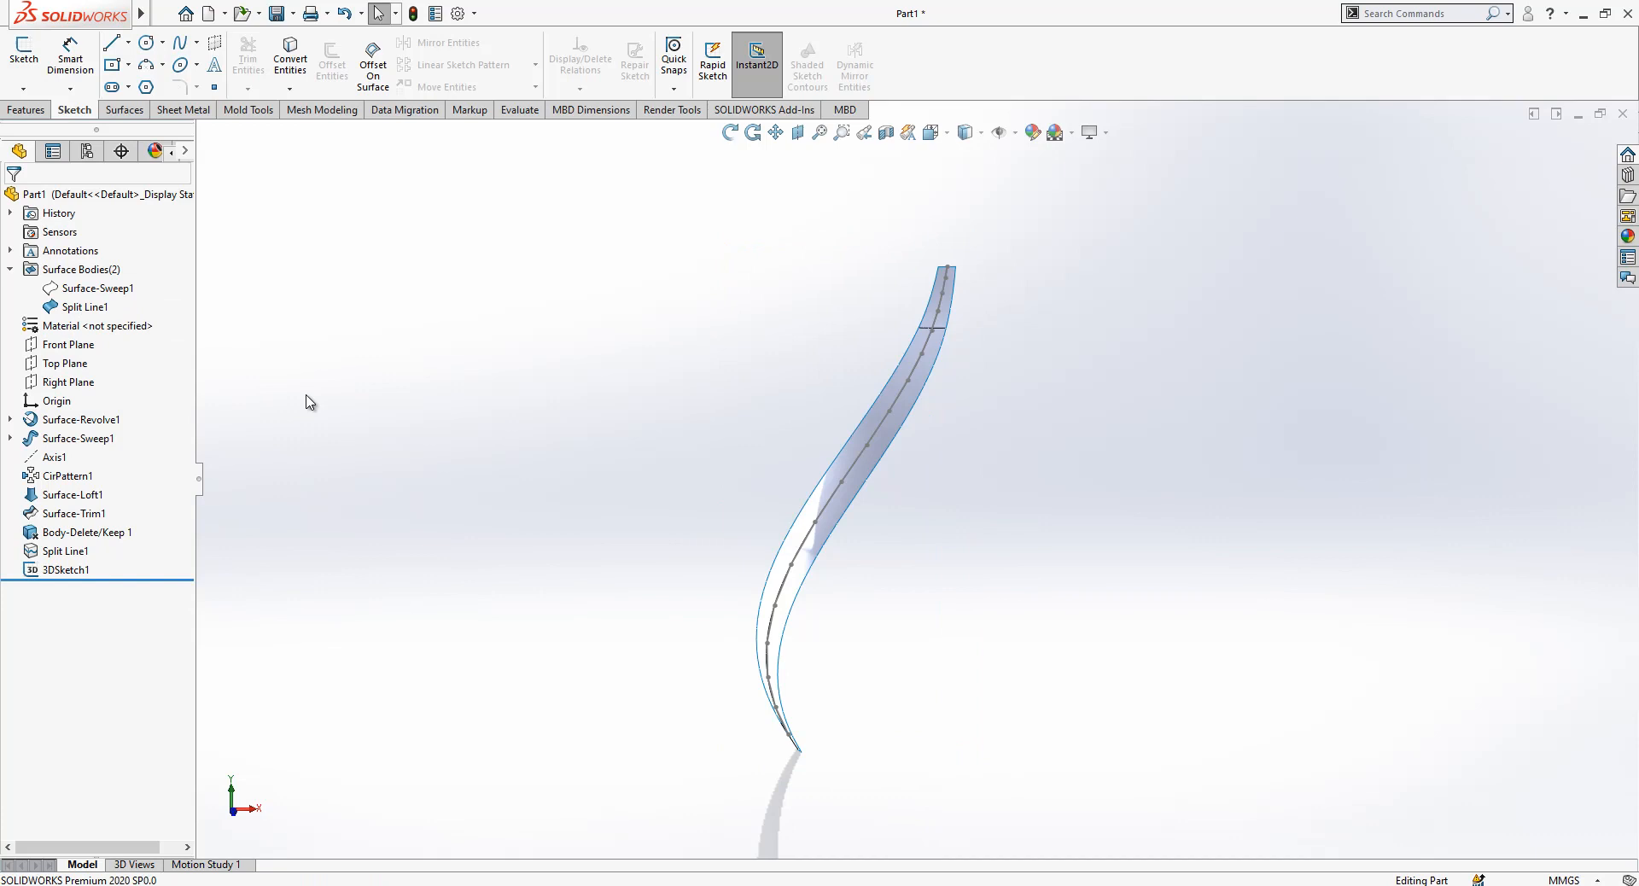
left_click(109, 344)
left_click(185, 319)
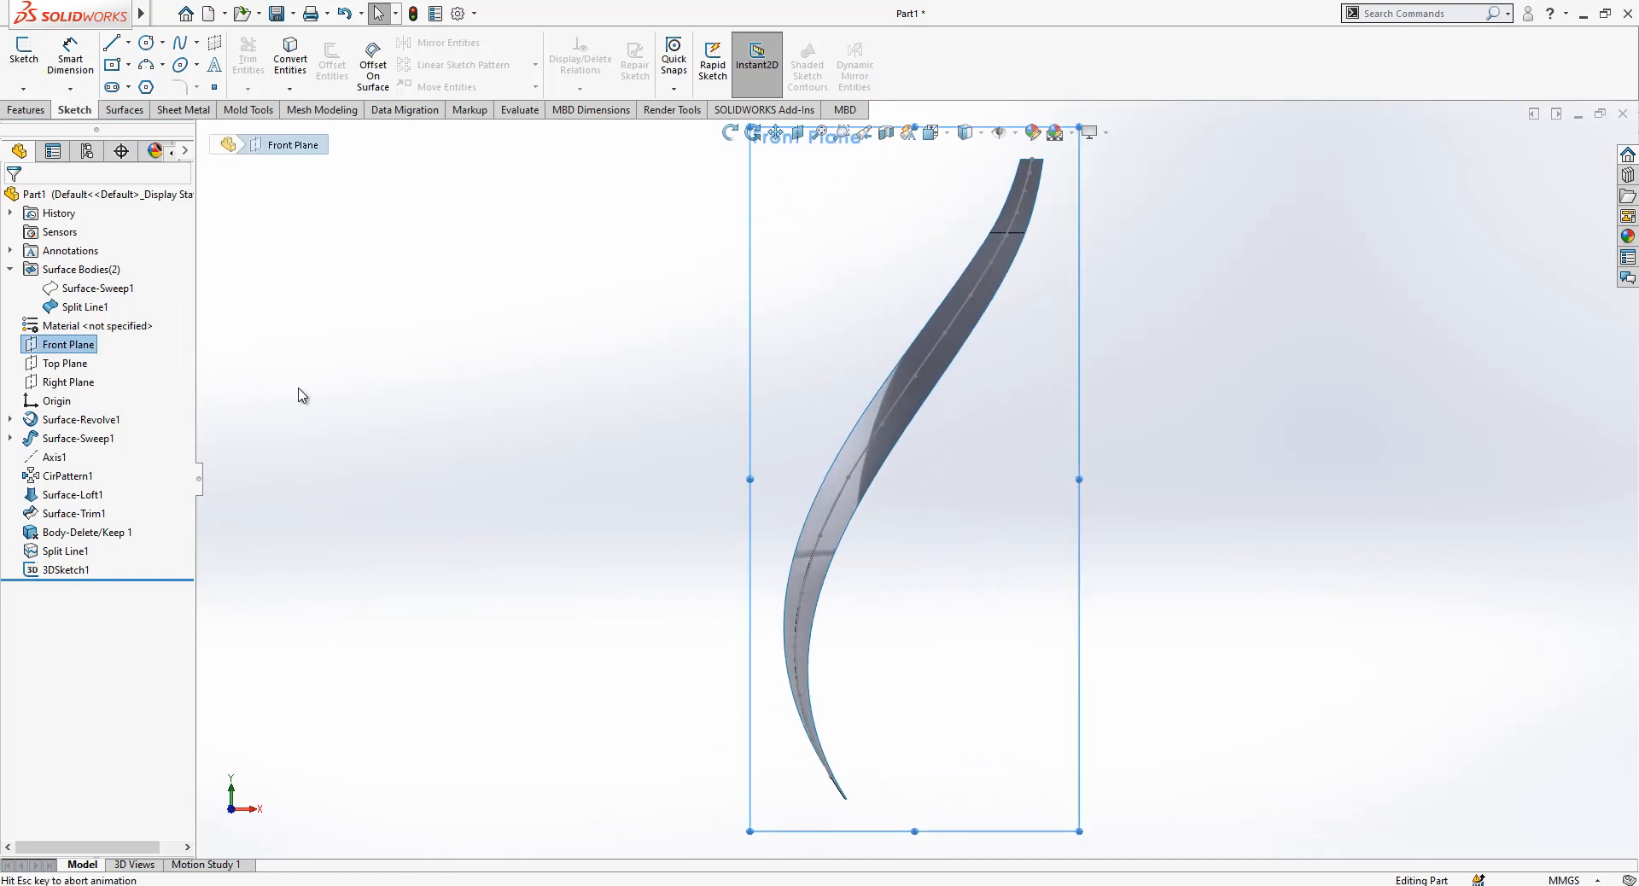
left_click(340, 447)
- Hide the Split Line1 surface body and 3DSketch1
left_click(82, 306)
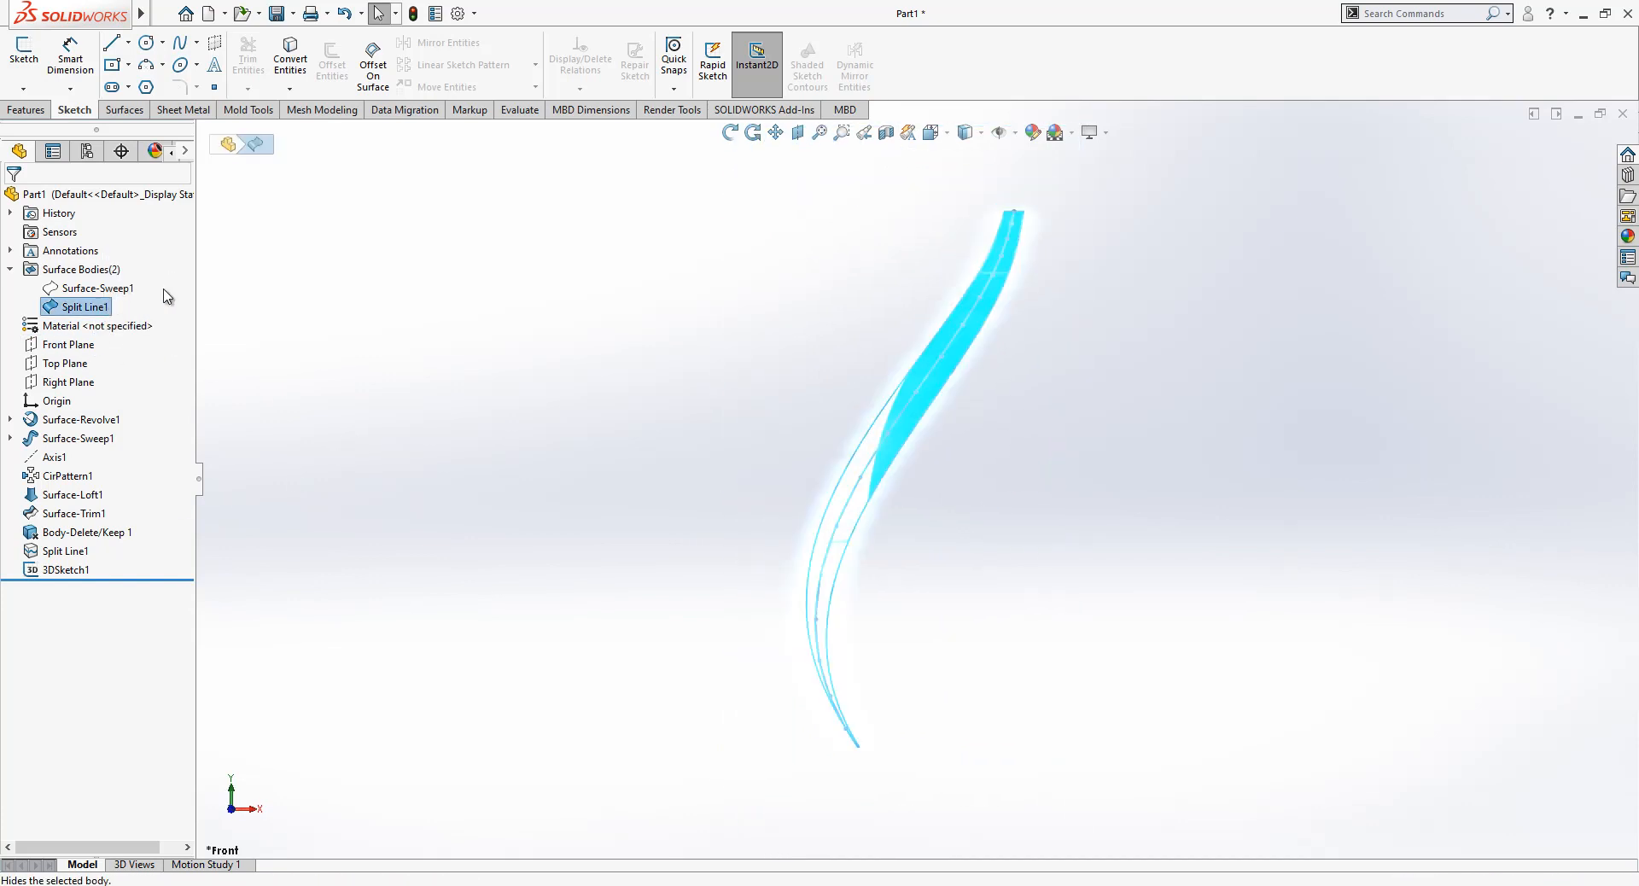
left_click(120, 289)
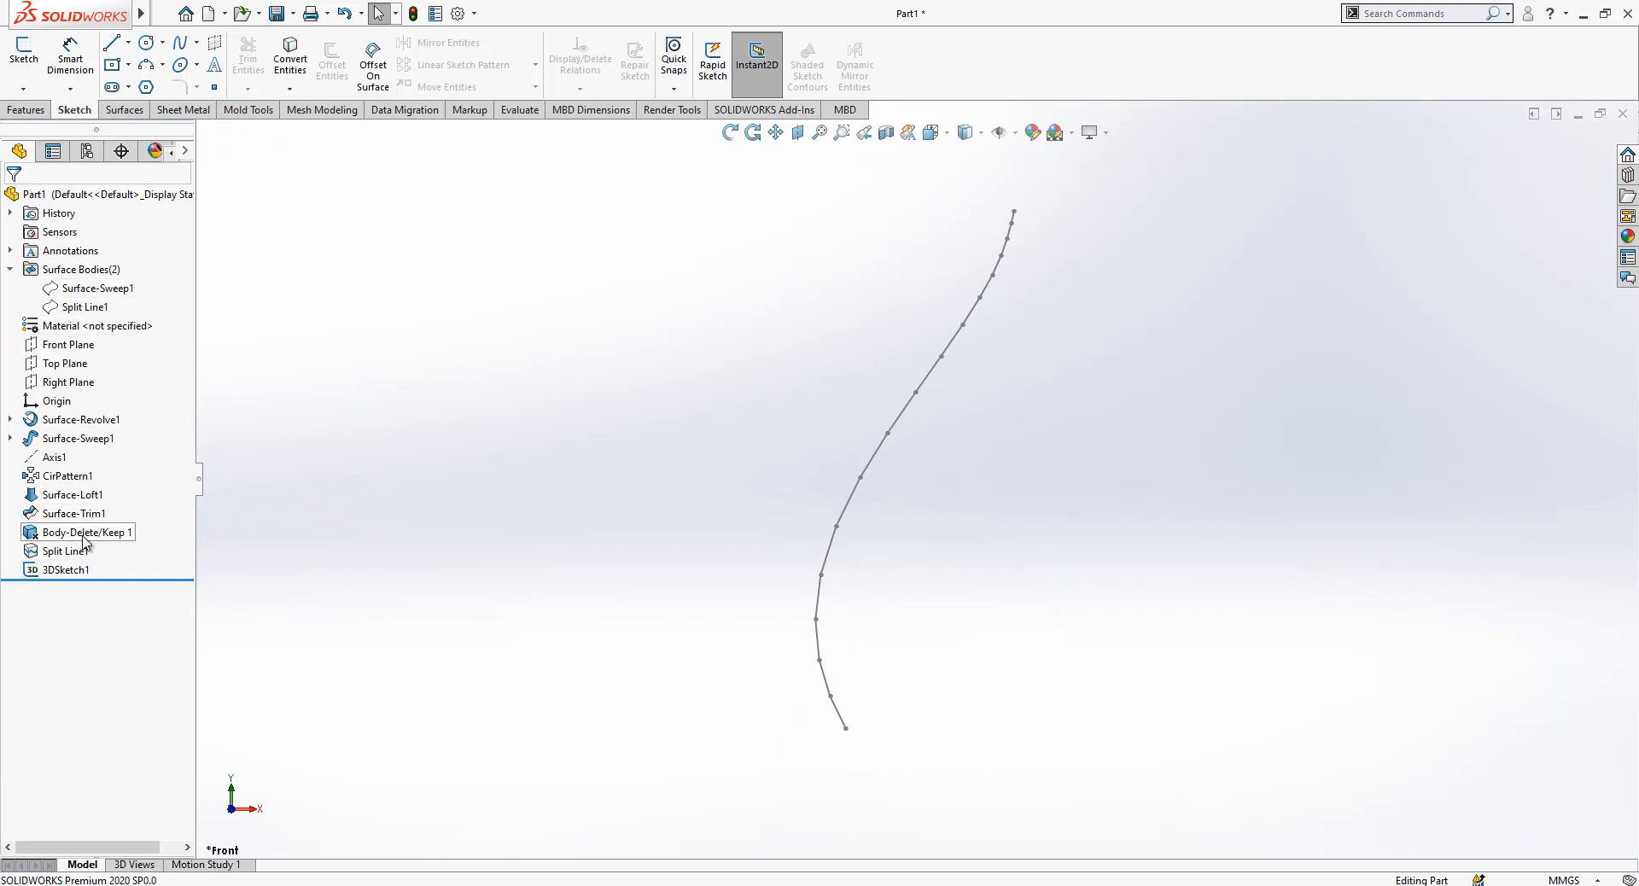
left_click(71, 571)
left_click(87, 551)
- Show Sketch1, the profile sketch under Surface-Revolve1
left_click(9, 420)
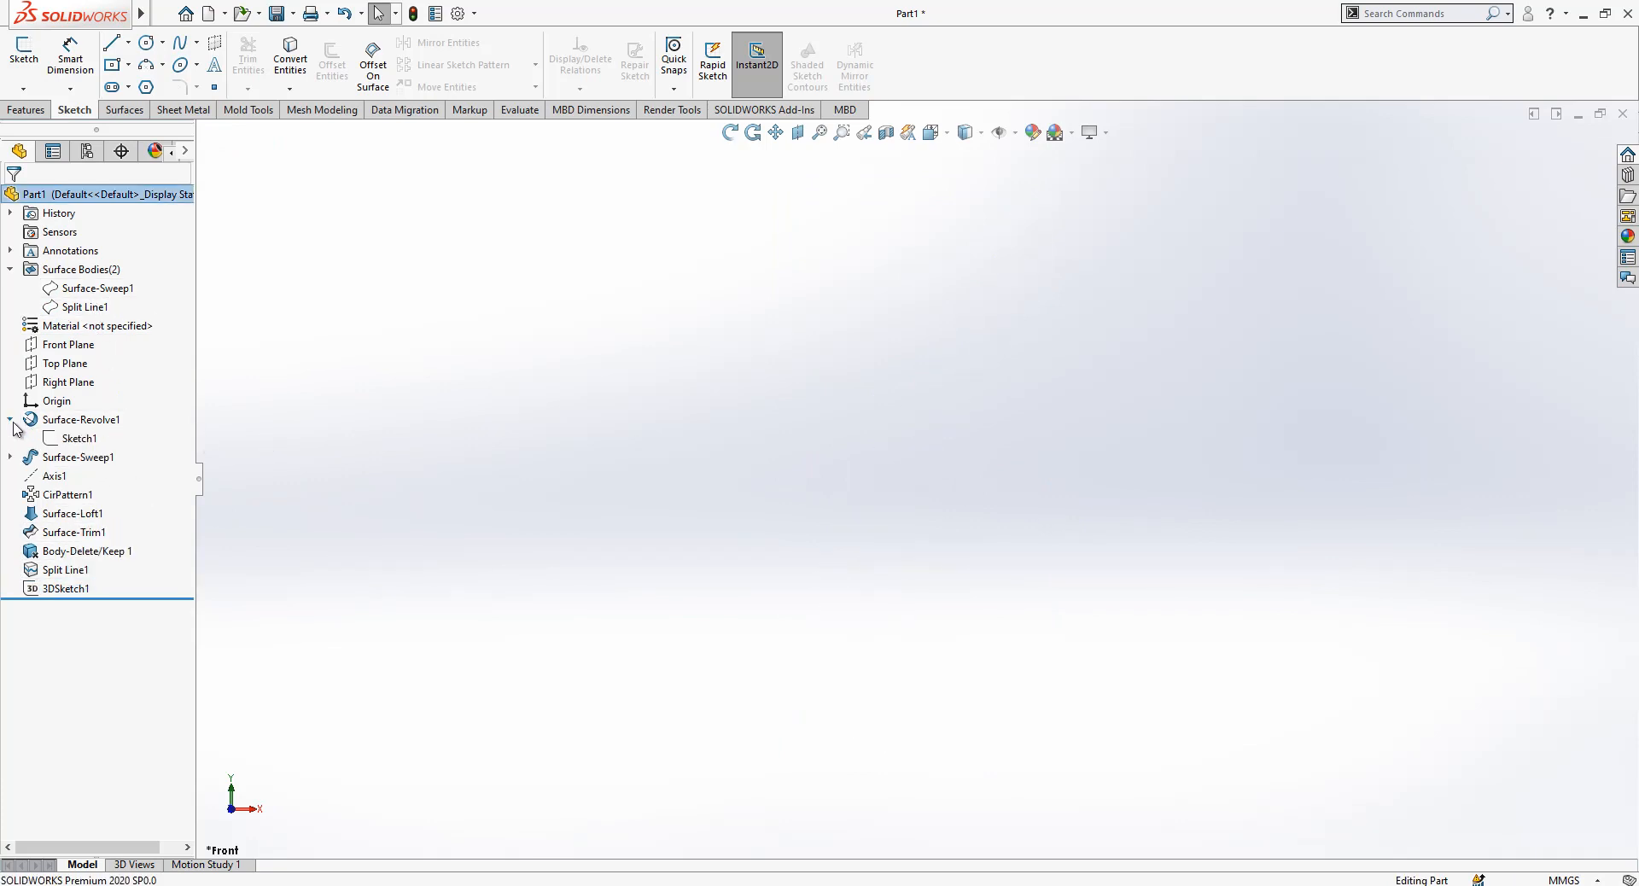
left_click(70, 439)
left_click(80, 418)
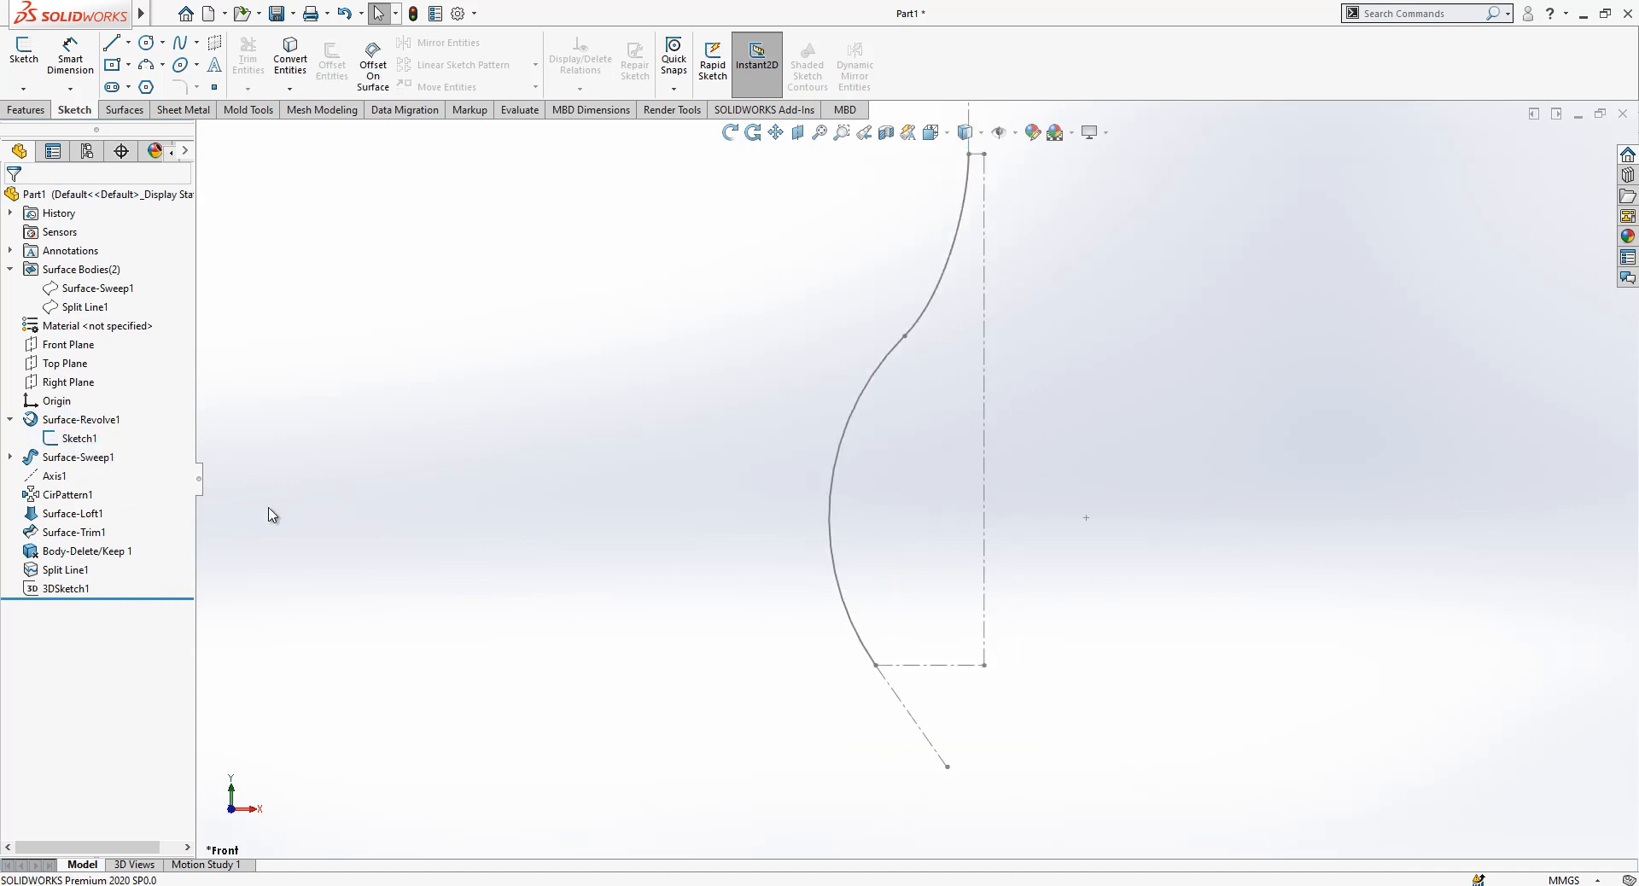
- Start a sketch on the Front Plane and convert the profile curves of Sketch1 into it
left_click(77, 344)
left_click(152, 321)
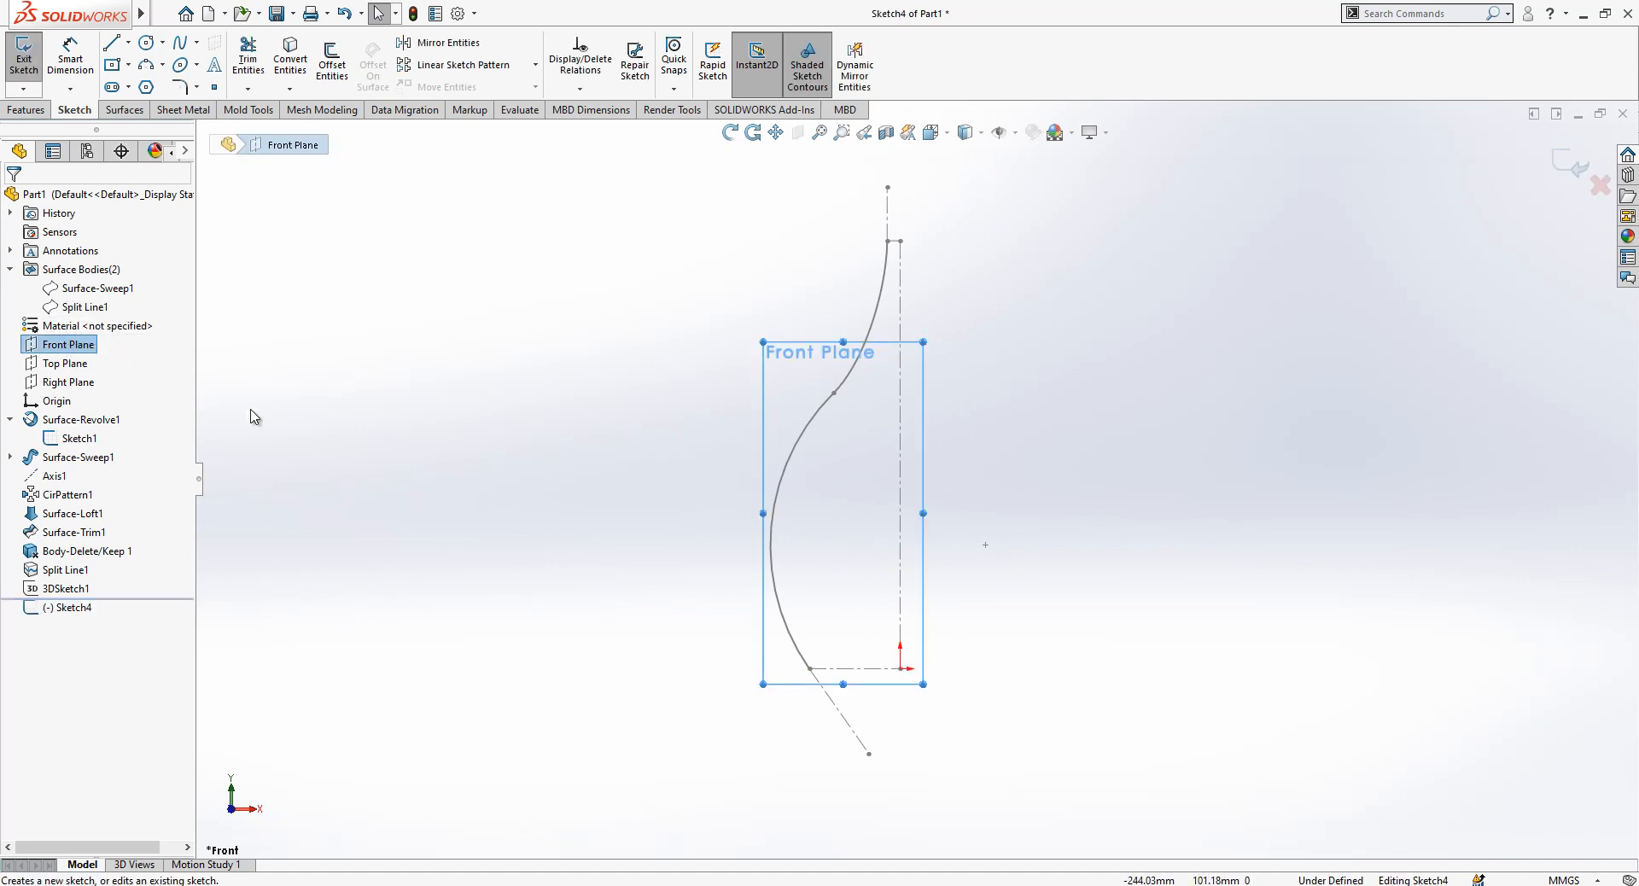
left_click(83, 443)
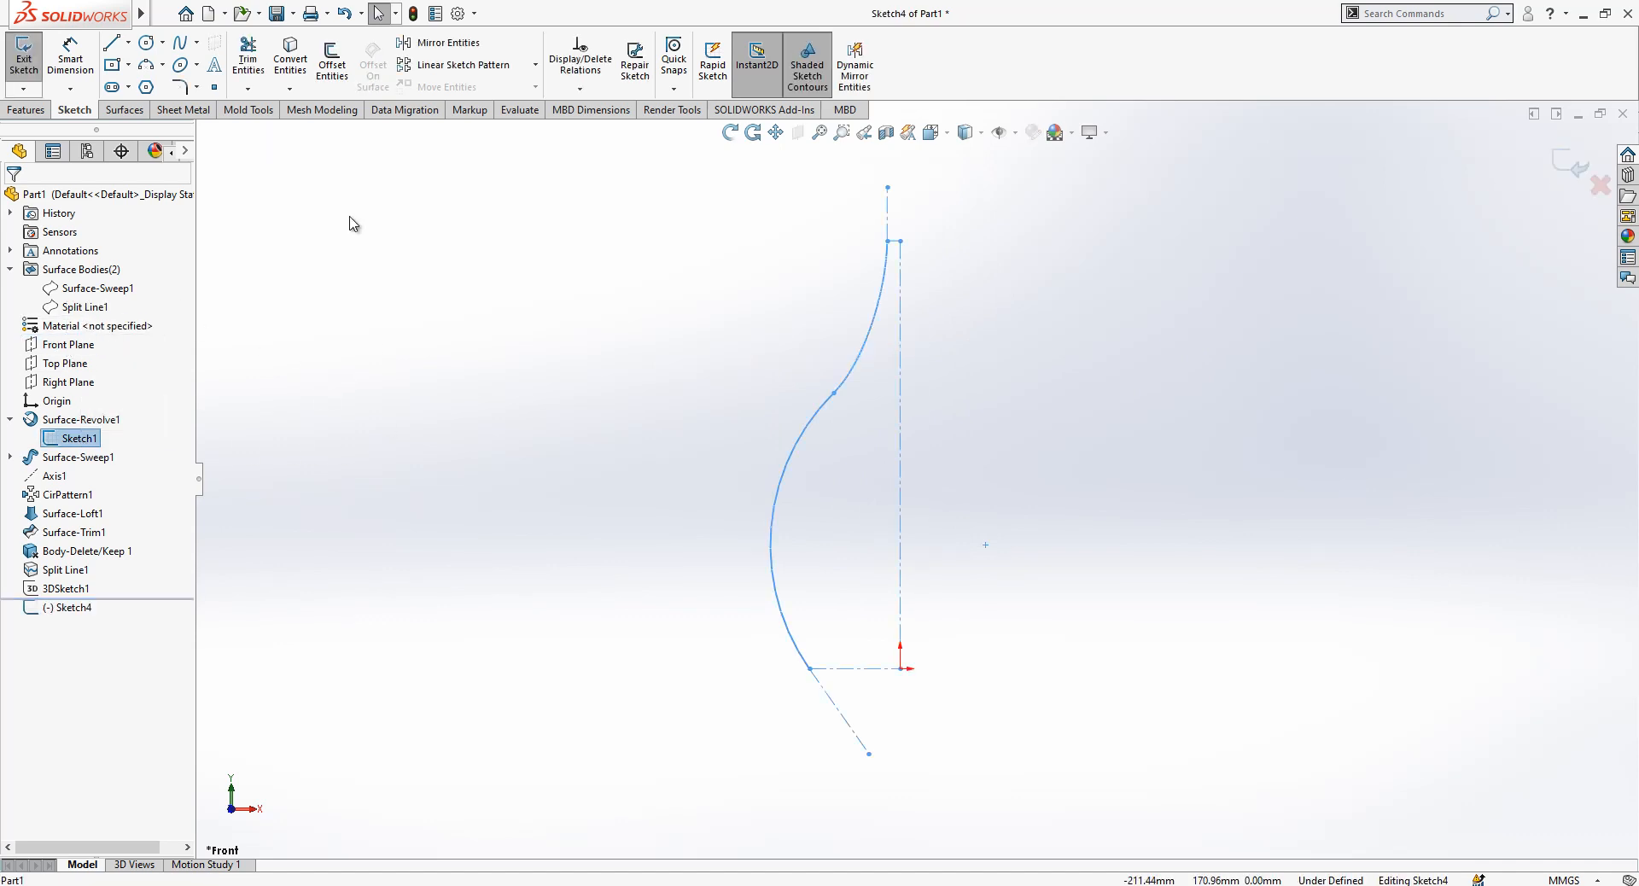
left_click(291, 59)
scroll(991, 504, "down", 1)
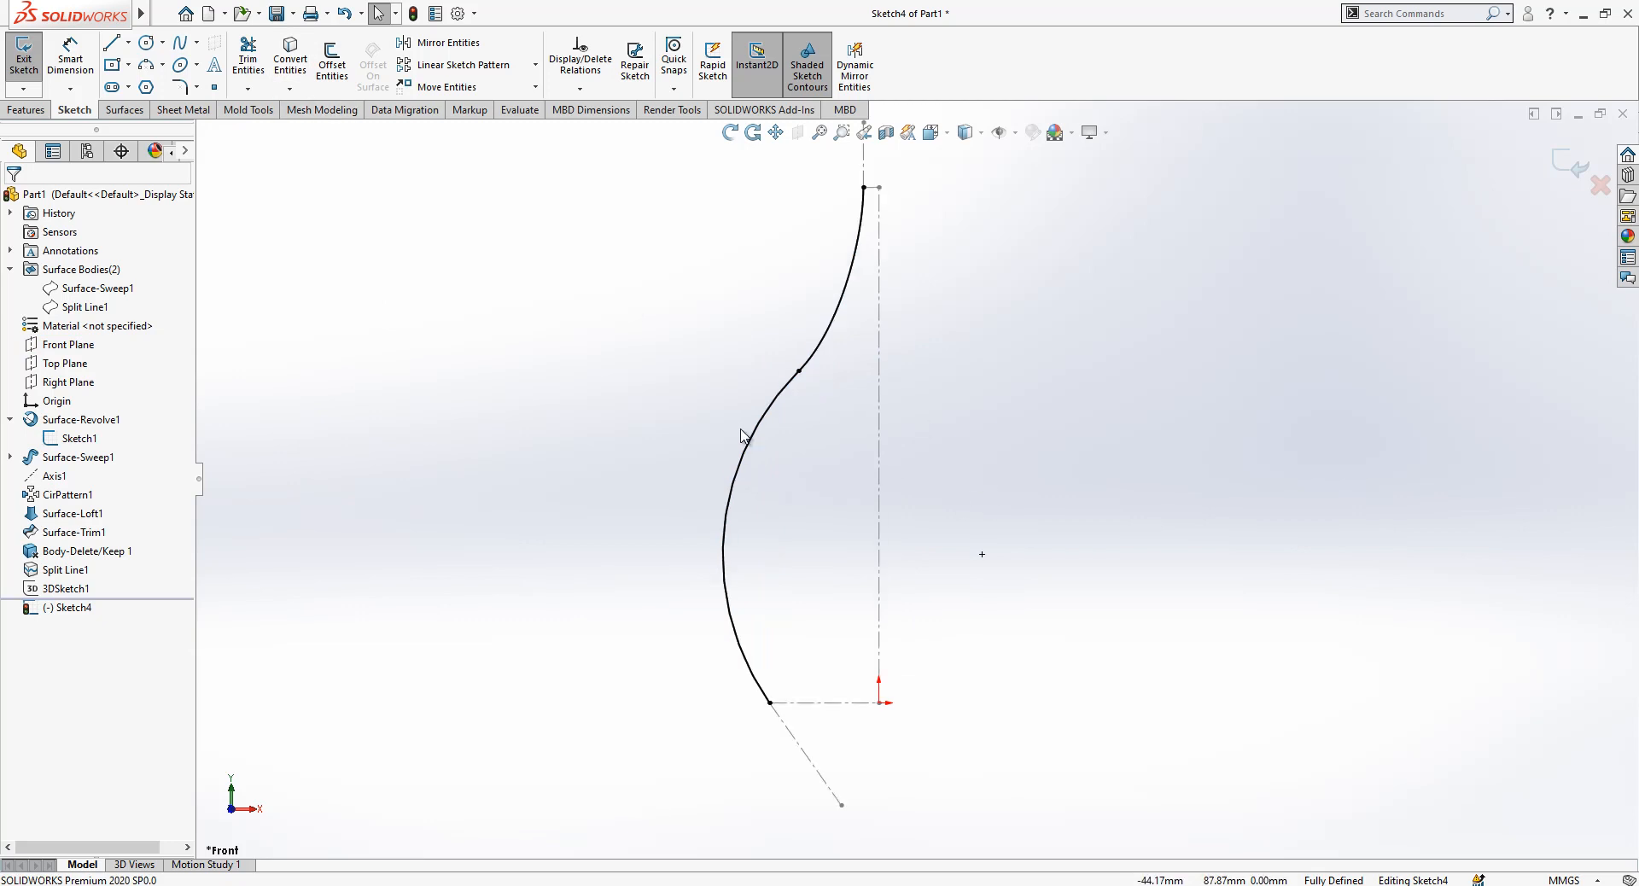
- Offset the converted profile chain by 3 mm in the reversed direction, toward the vertical centerline
left_click(753, 435)
left_click(332, 60)
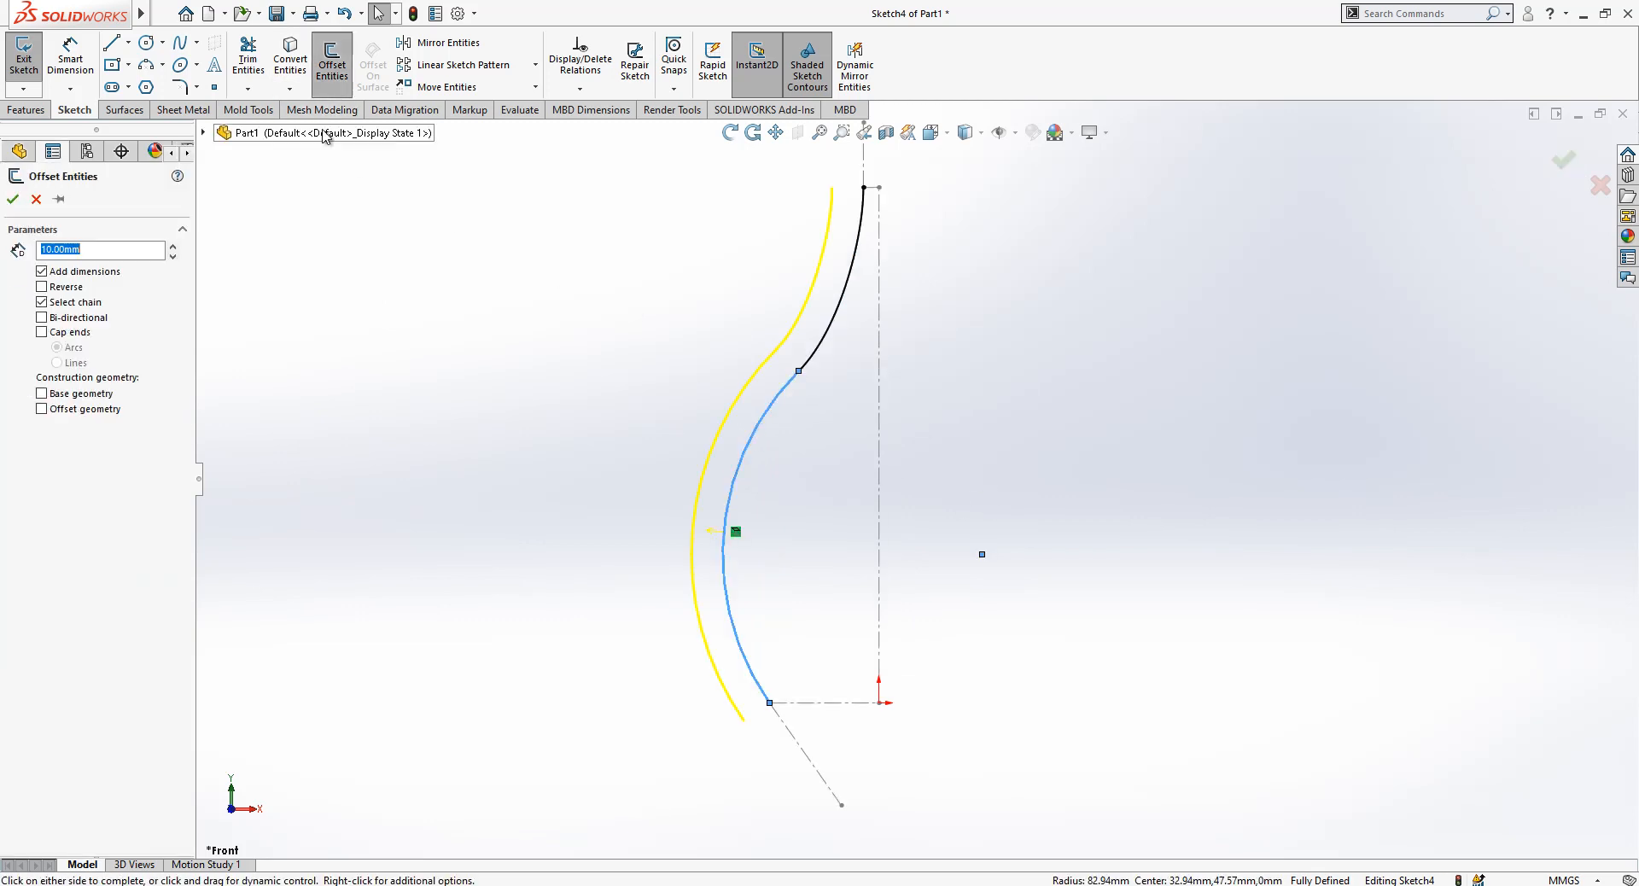
left_click(69, 287)
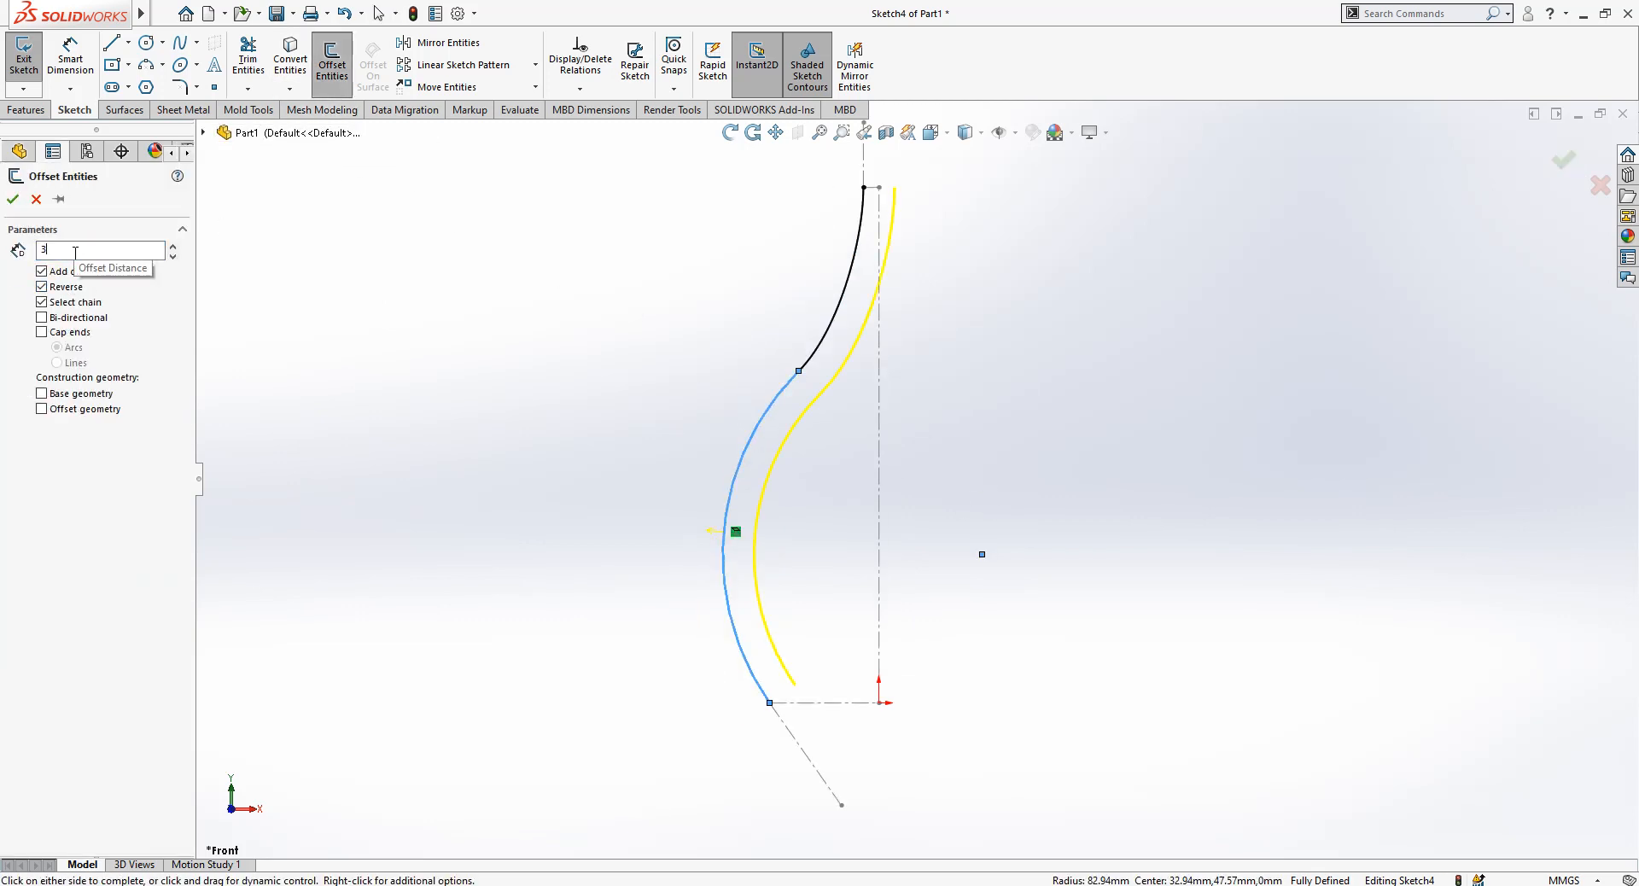
key("Return")
scroll(1155, 685, "down", 2)
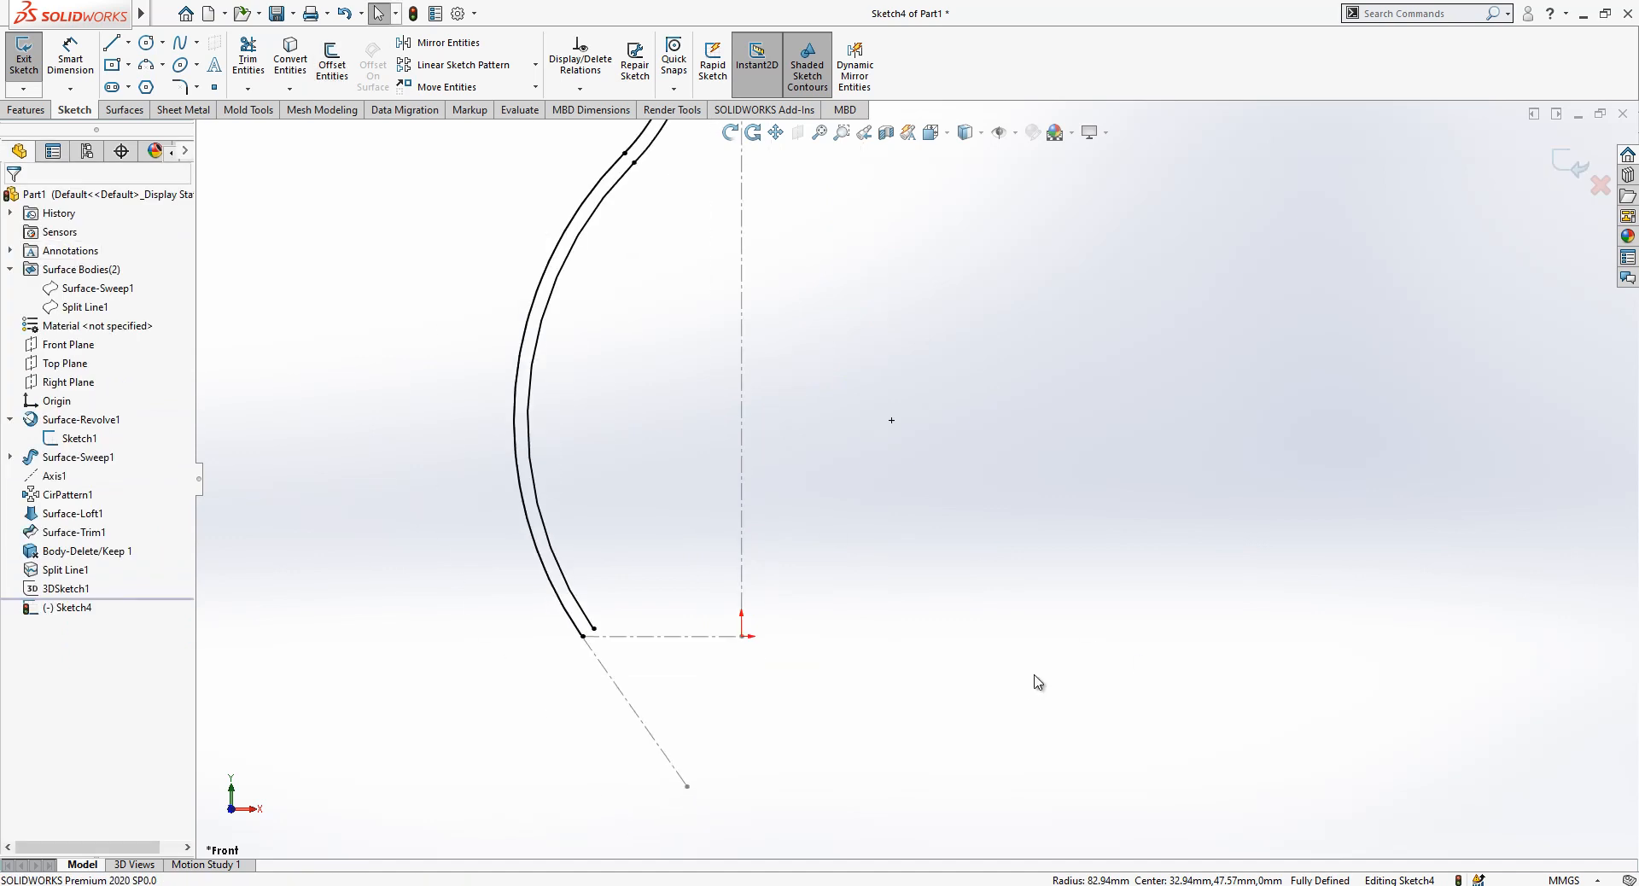
- Draw a horizontal base line from the outer profile's lower end to the origin
key("l")
left_click(582, 635)
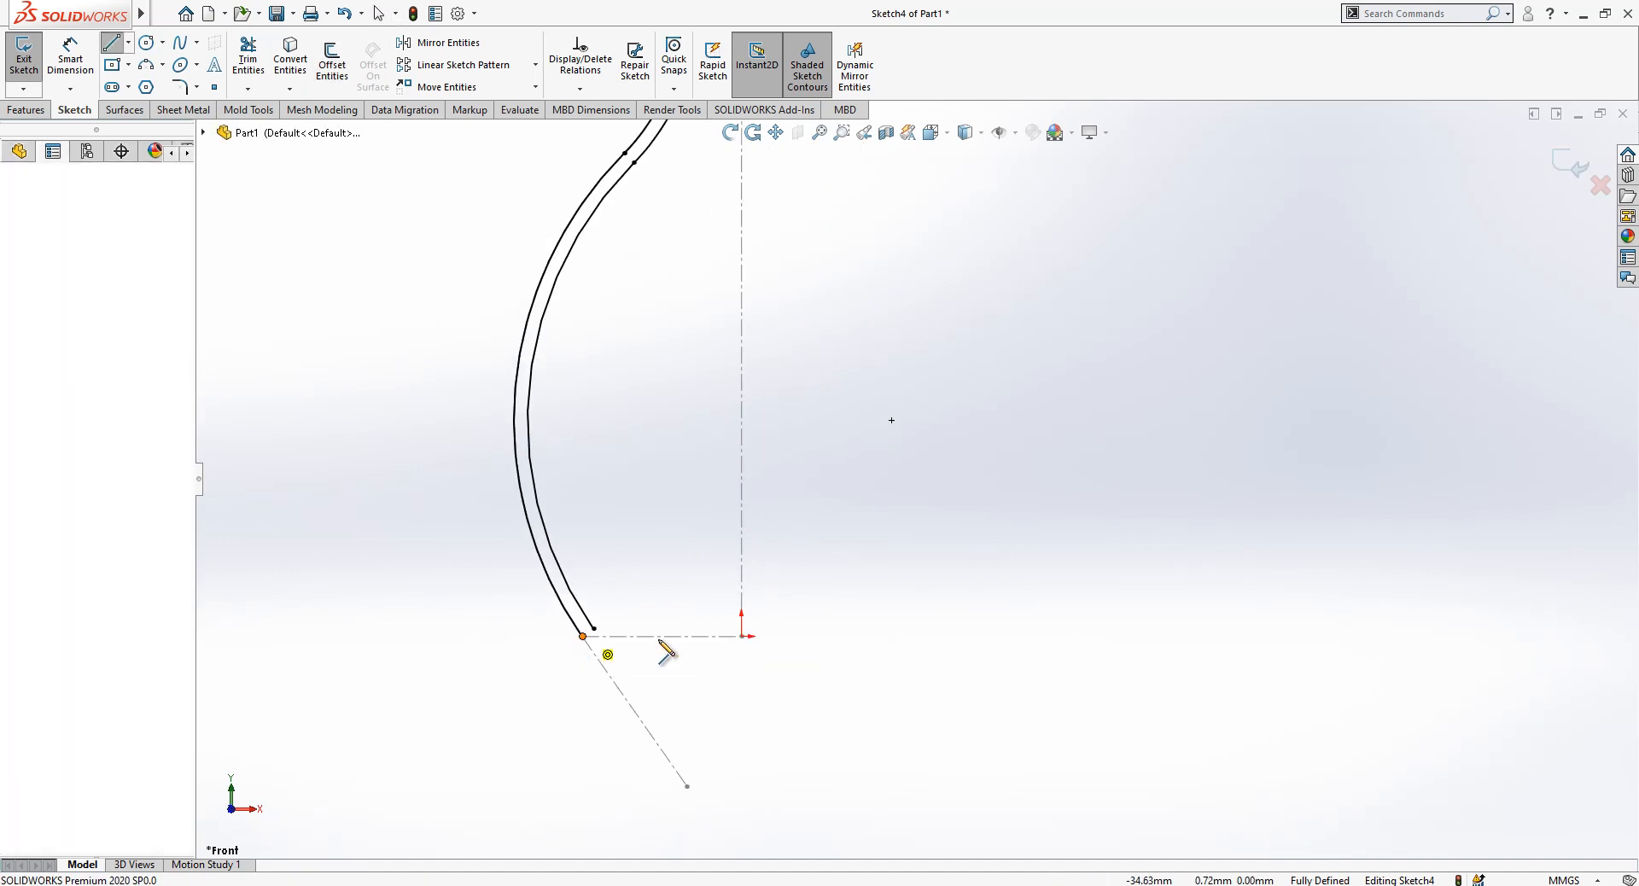
left_click(741, 636)
key("Escape")
- Offset the base line 3 mm upward, toward the inside of the profile
scroll(694, 670, "down", 2)
left_click(332, 65)
left_click(668, 620)
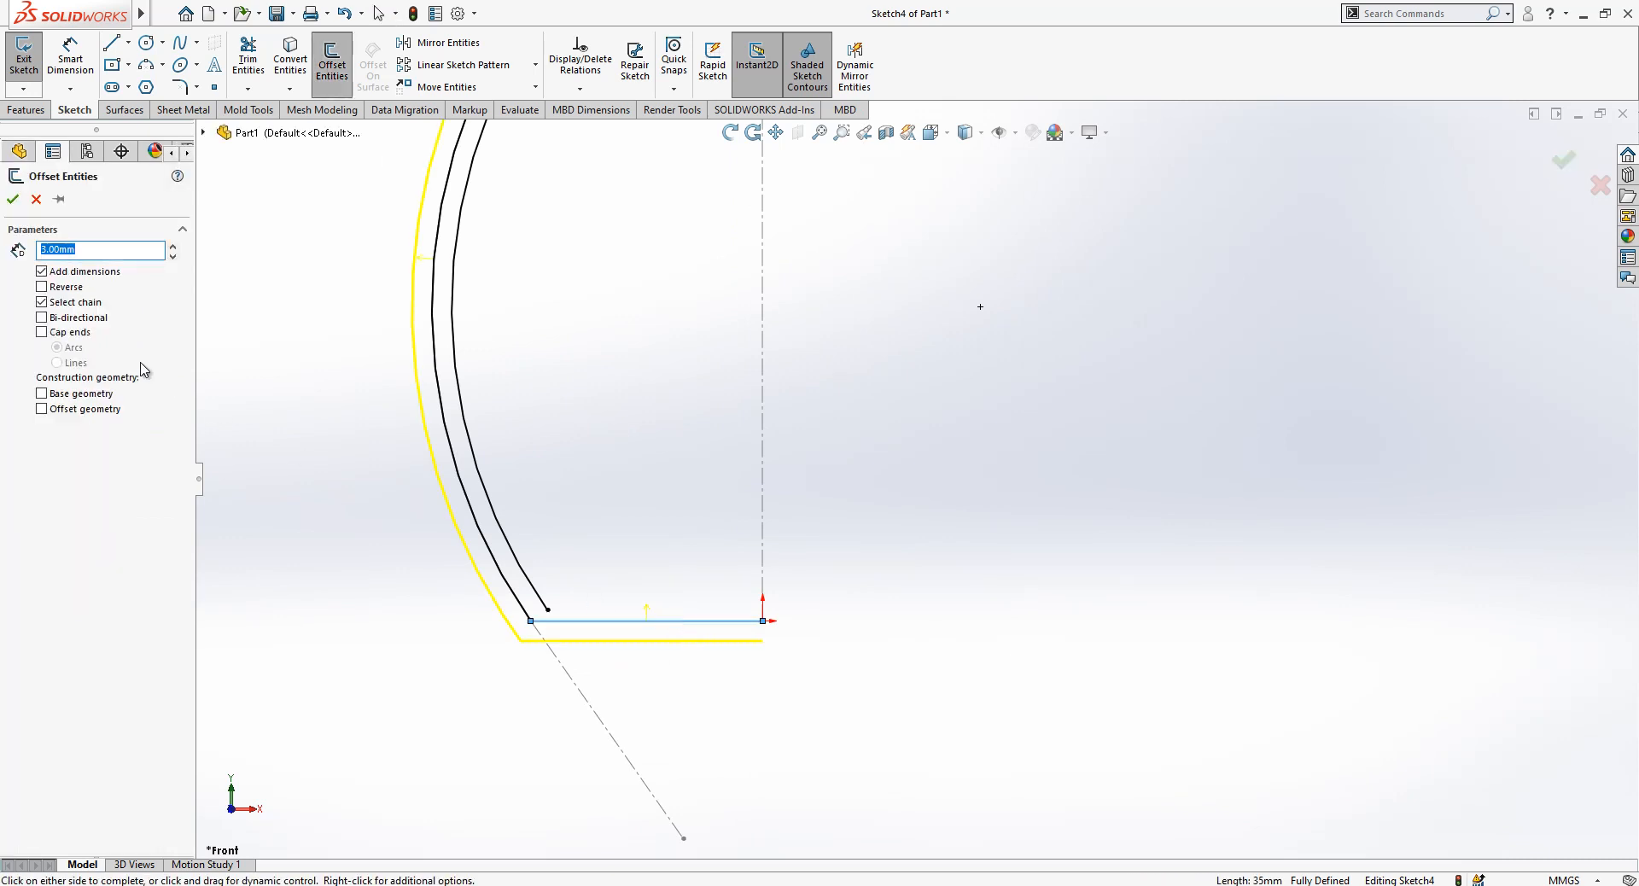
left_click(42, 287)
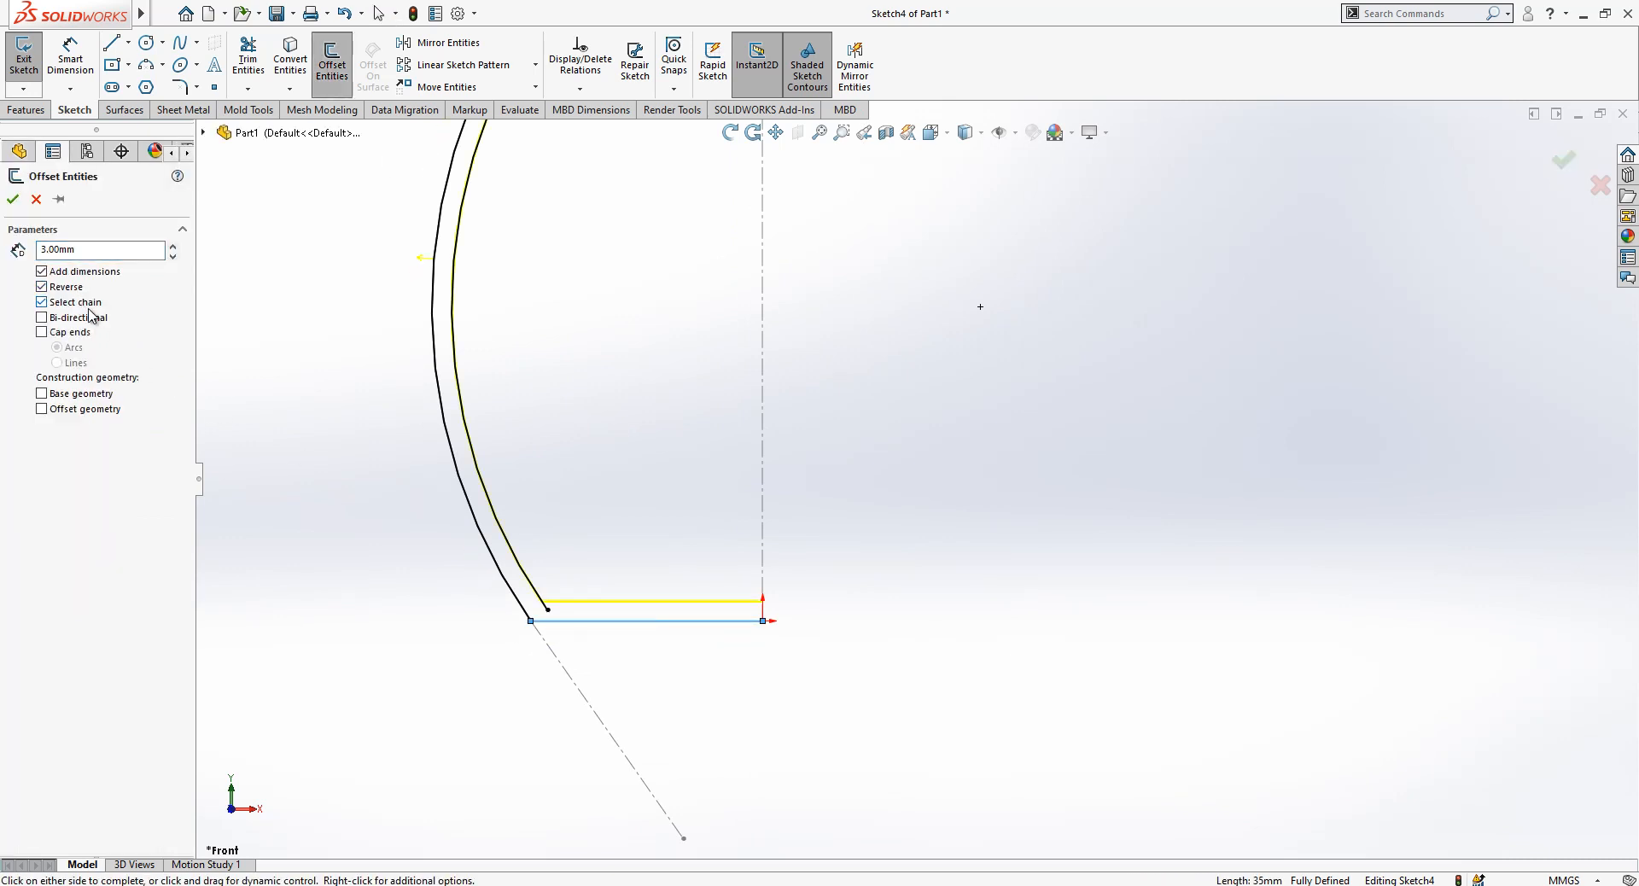
left_click(13, 199)
- Trim the overlapping ends where the inner wall curve crosses the offset base line, leaving a clean corner
scroll(507, 598, "down", 5)
left_click(248, 60)
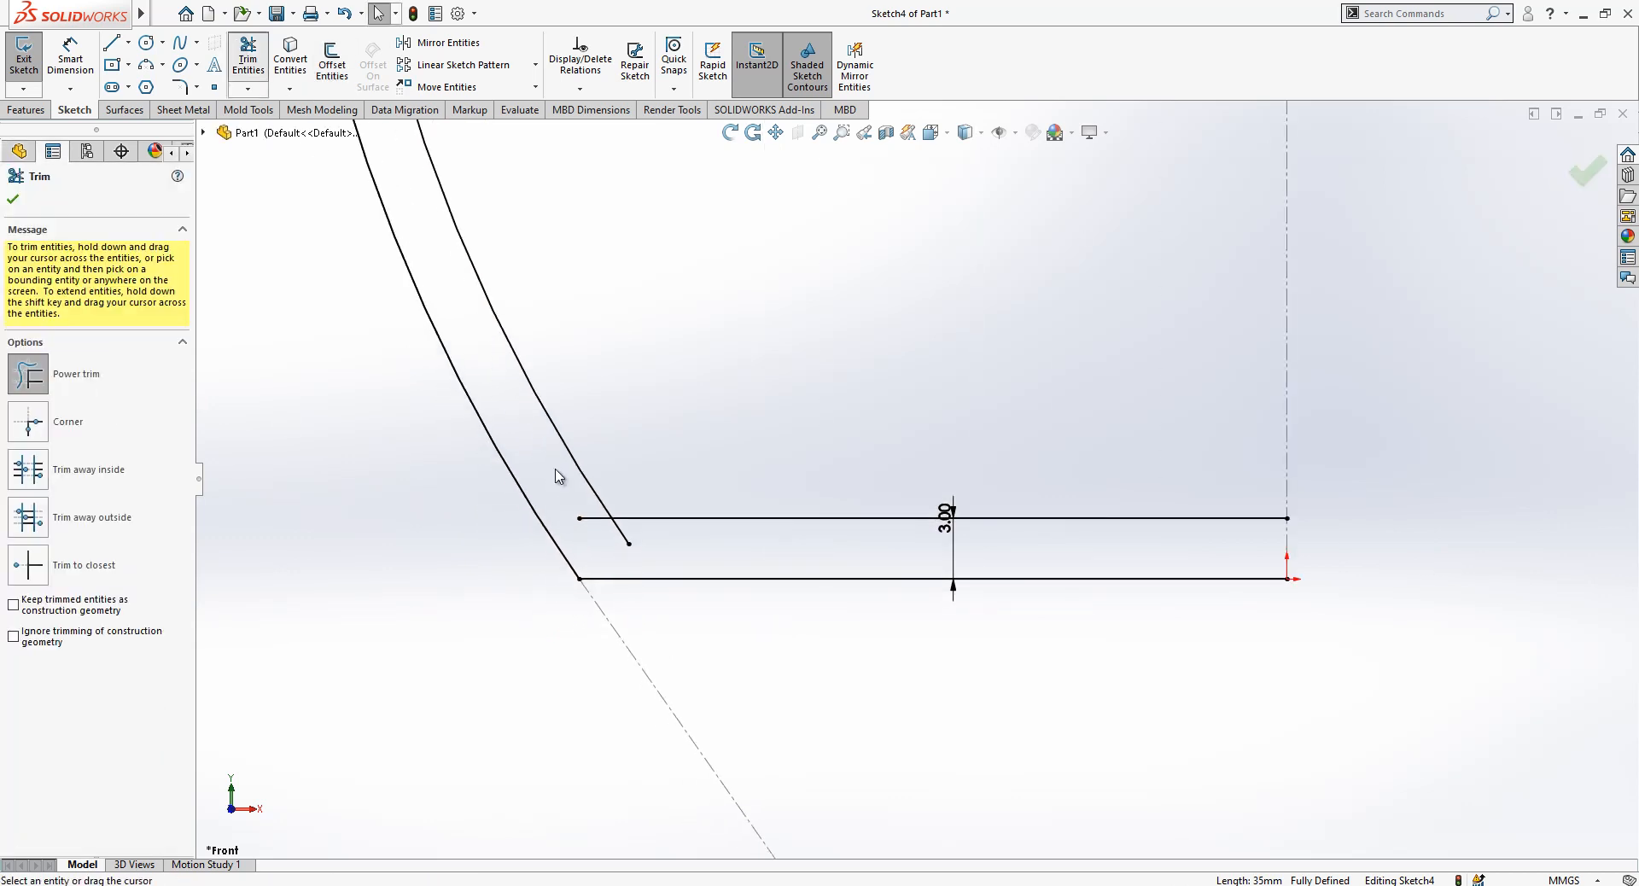
scroll(900, 589, "up", 7)
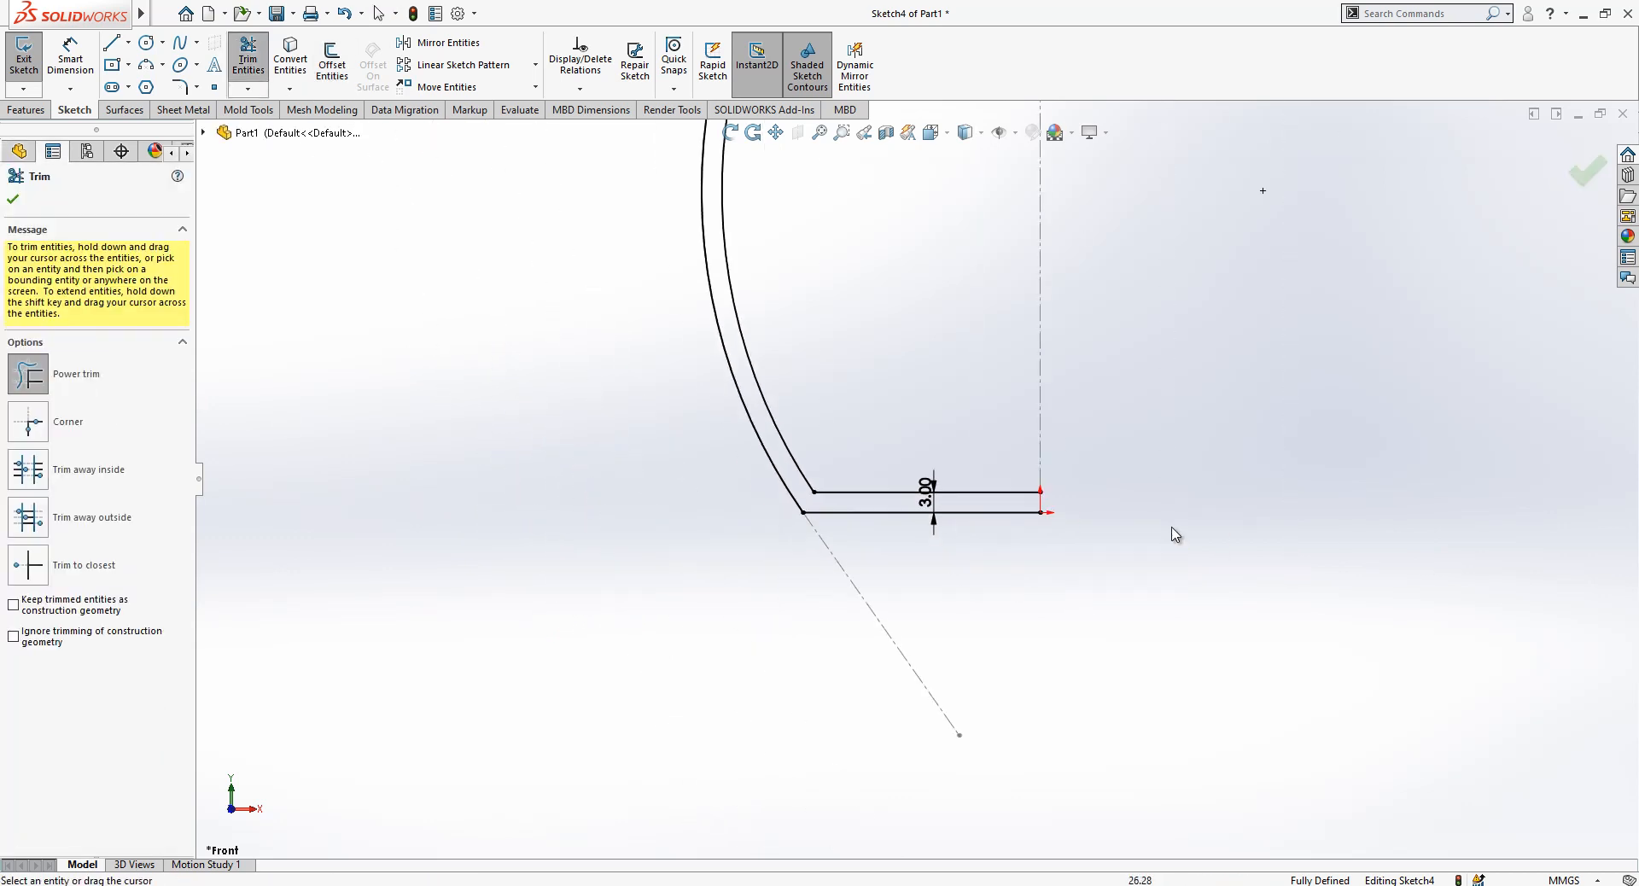
key("Escape")
- Close the base with a short vertical line joining the two base lines at the centerline
key("l")
scroll(1030, 493, "down", 2)
left_click(1006, 491)
left_click(1005, 514)
key("Escape")
- Draw a three-point arc from the outer profile's upper end up and over toward the vertical centerline
scroll(1024, 552, "up", 8)
scroll(937, 238, "down", 8)
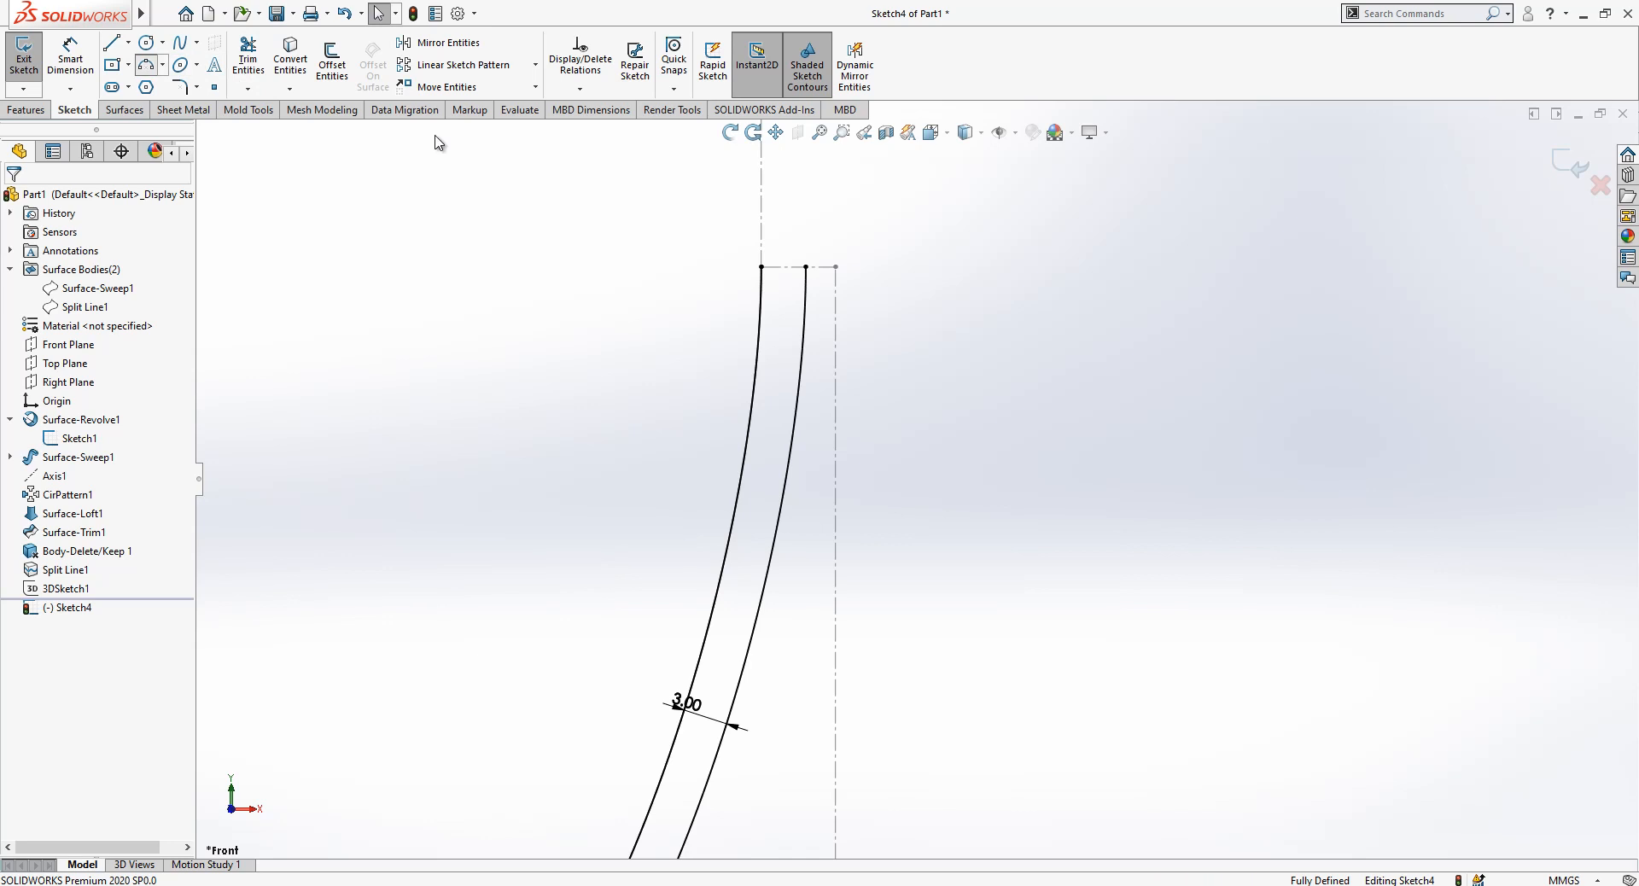
left_click(156, 74)
left_click(762, 267)
left_click(836, 176)
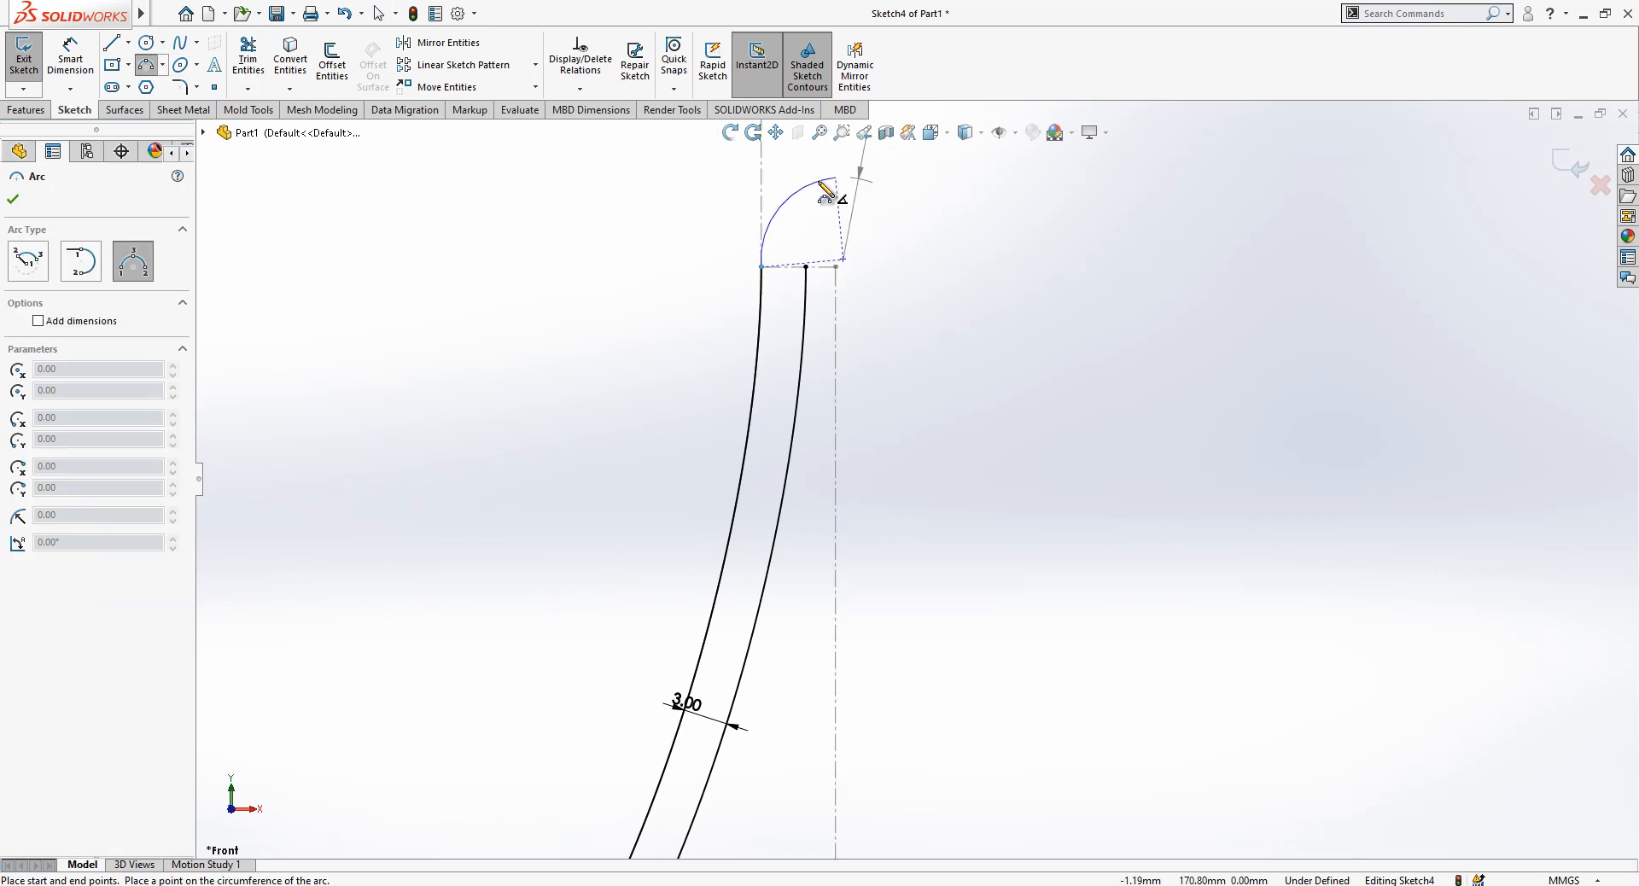
left_click(825, 195)
key("Escape")
- Make the arc's center coincident with the centerline's upper endpoint and move the arc's free end onto the centerline
left_click(836, 267)
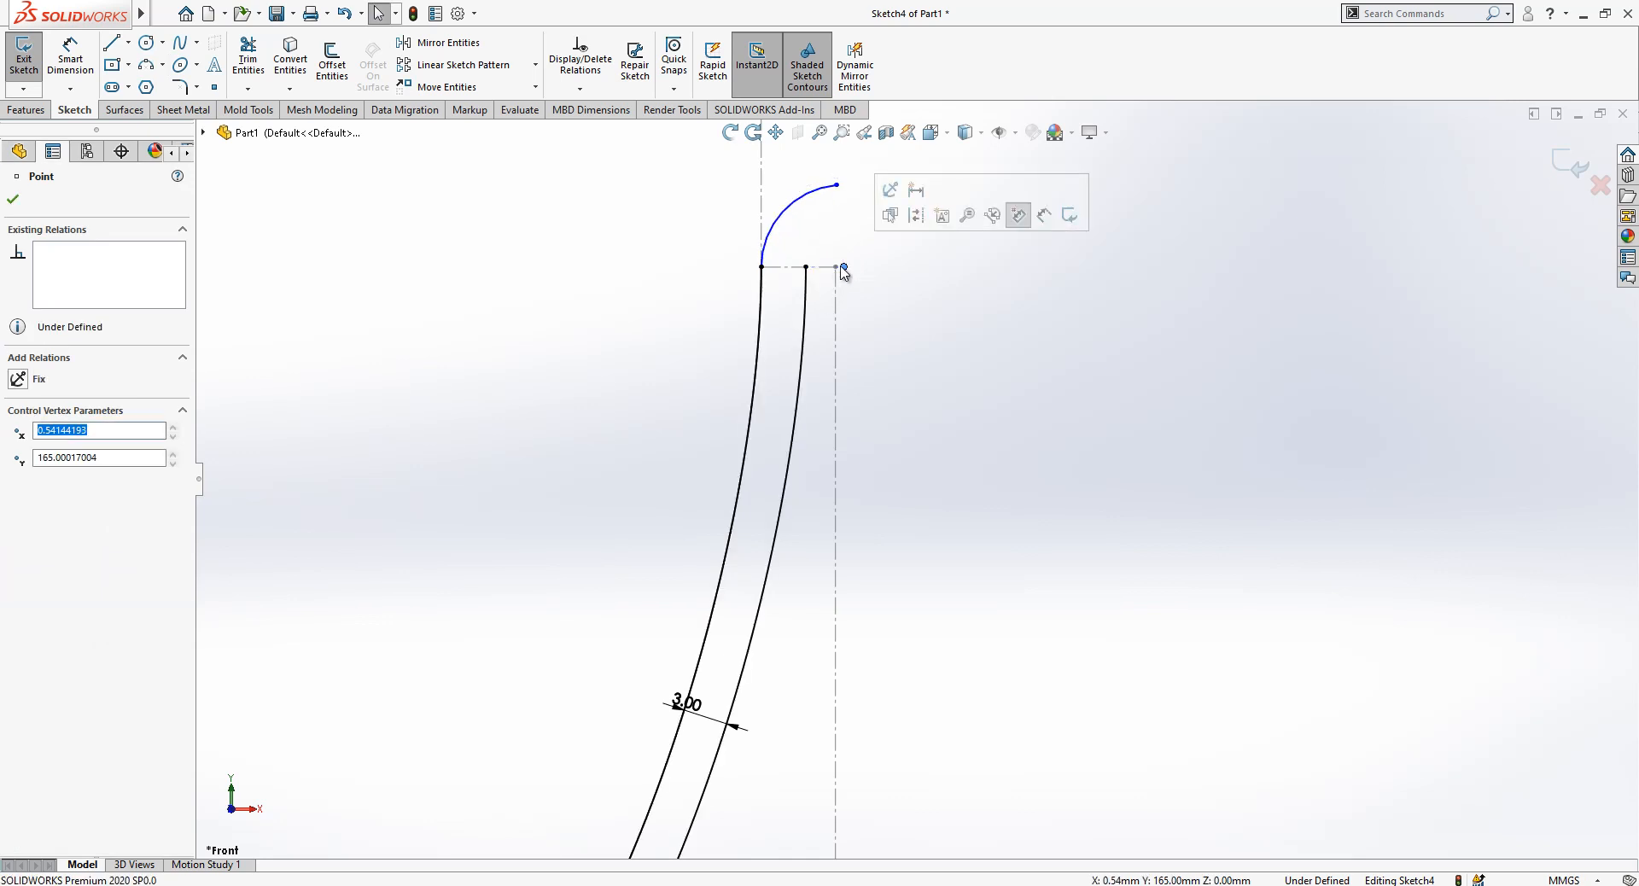
left_click(843, 267, "ctrl")
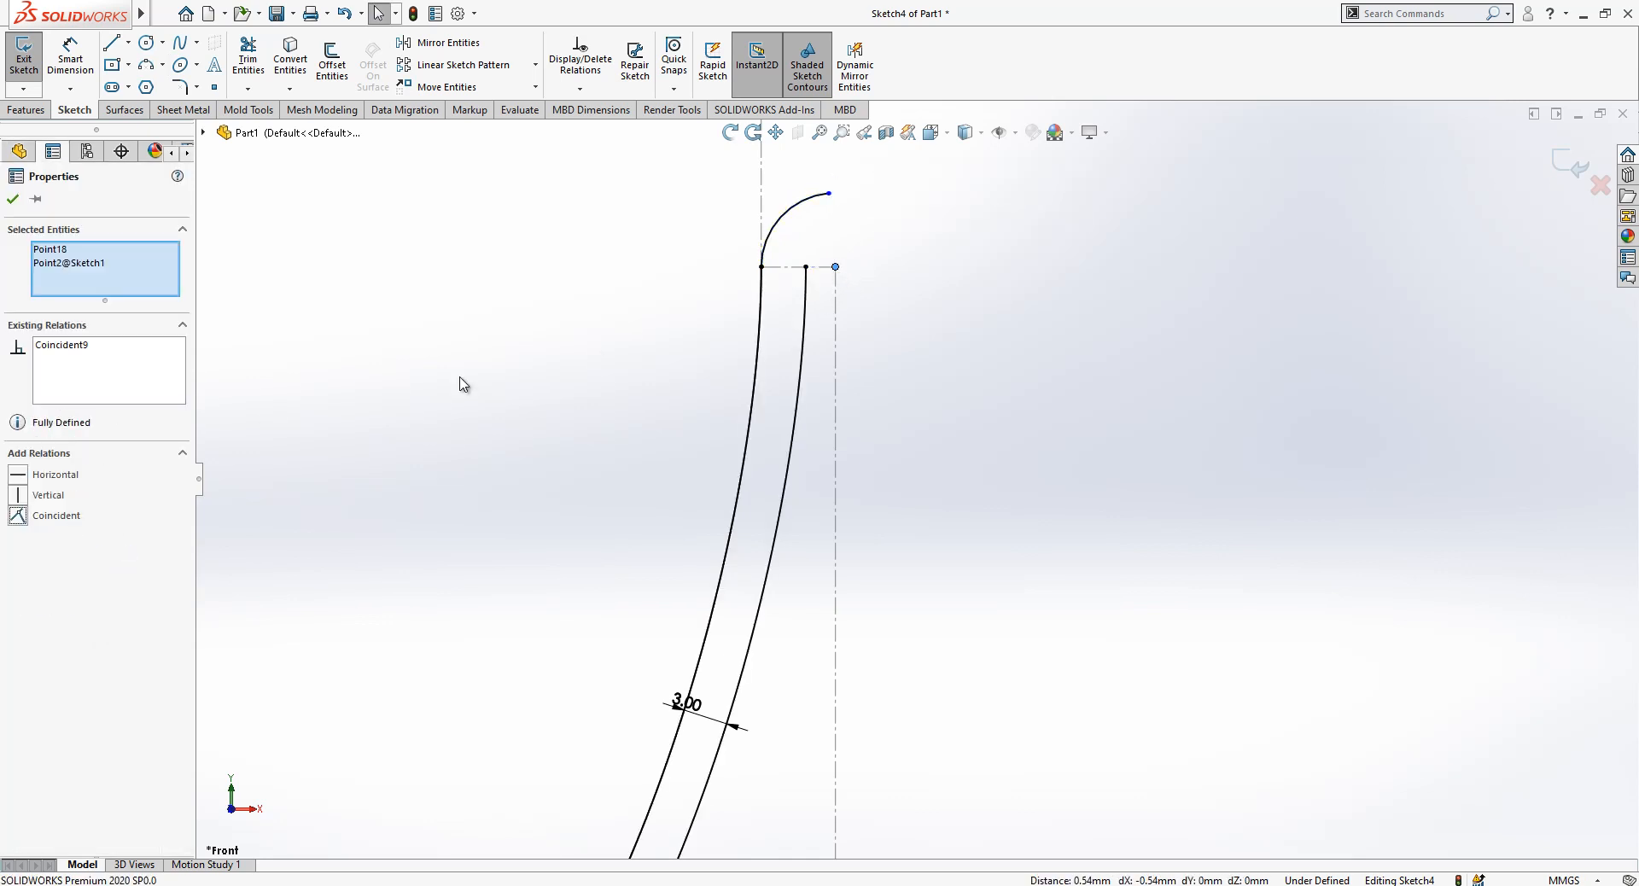
key("Escape")
left_click_drag(829, 194, 836, 193)
left_click(937, 239)
- Close the tip with a vertical line down to the arc's center and a horizontal line to the inner profile, and exit the sketch
key("l")
left_click(837, 193)
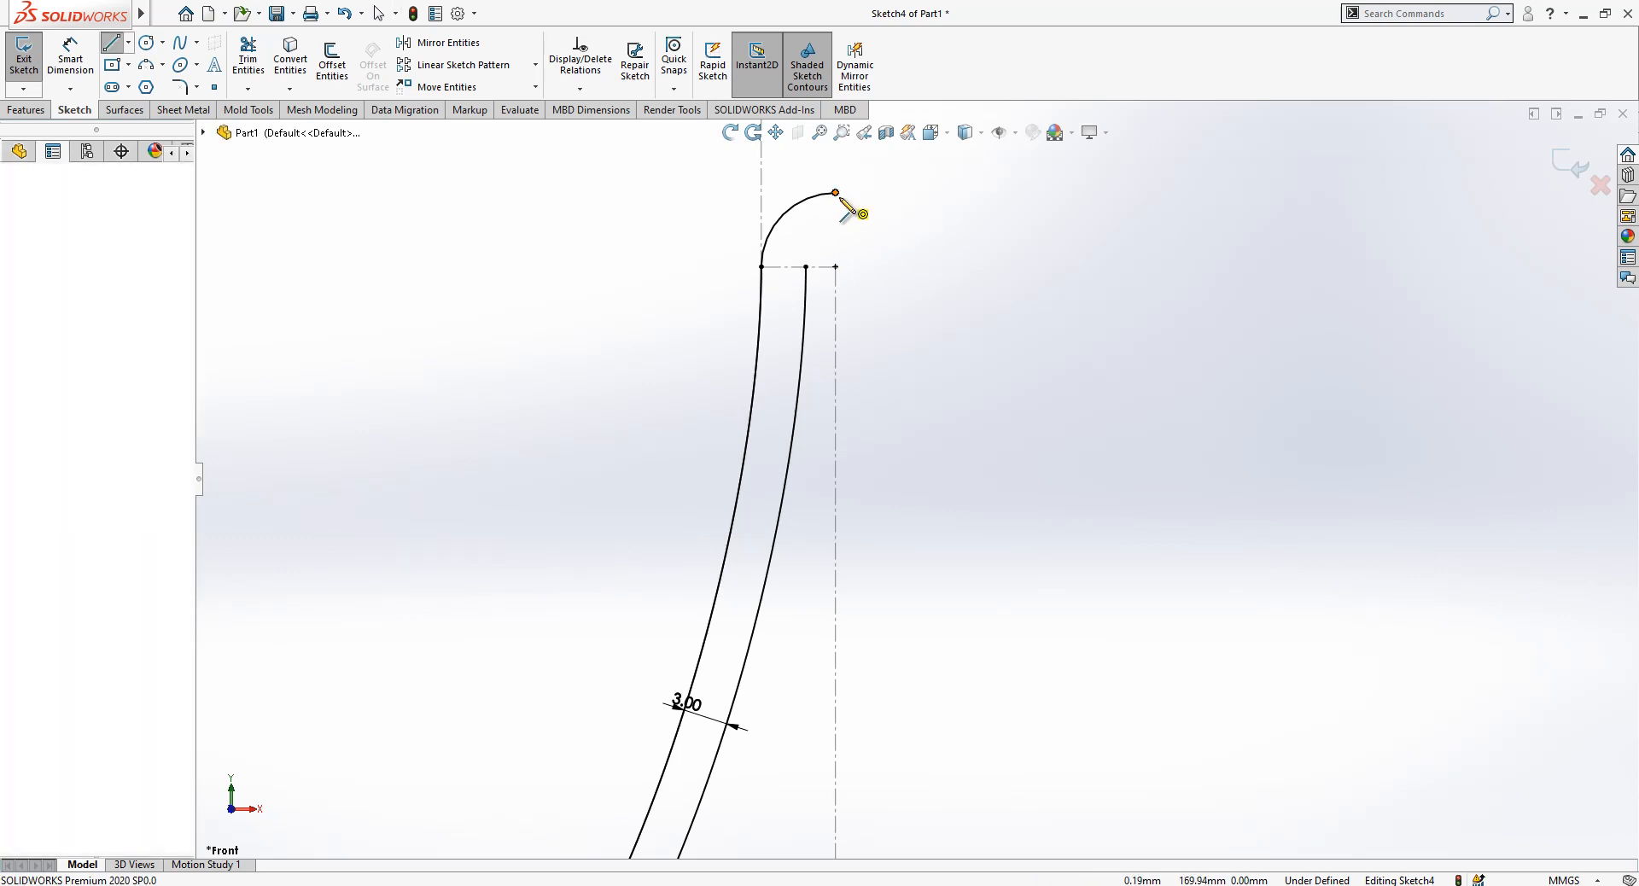
left_click(836, 266)
key("Escape")
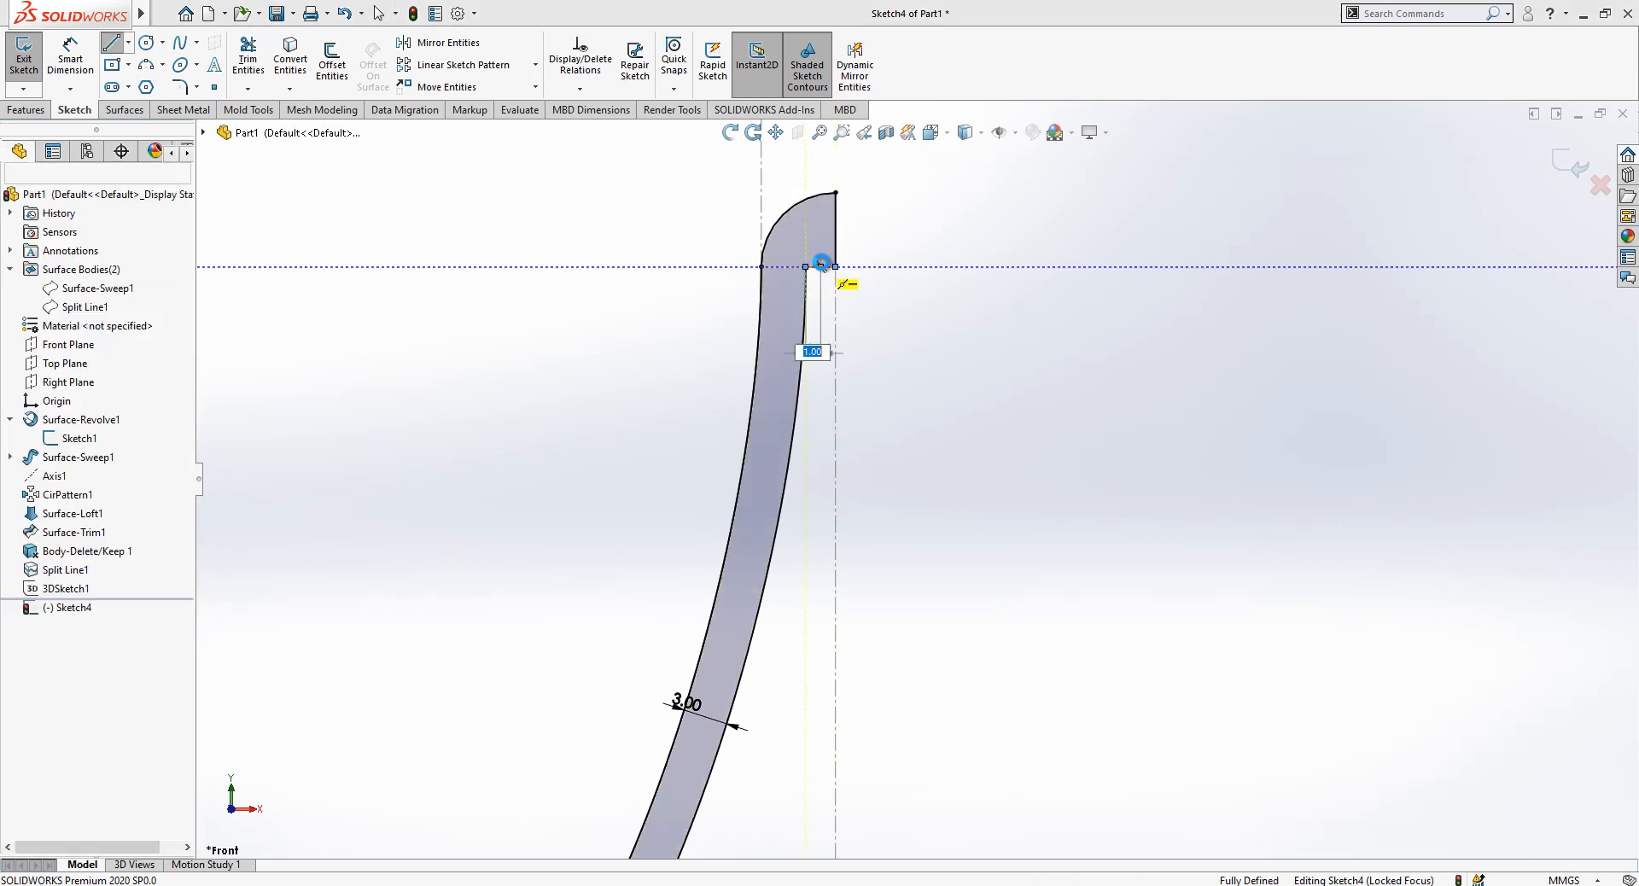
key("f")
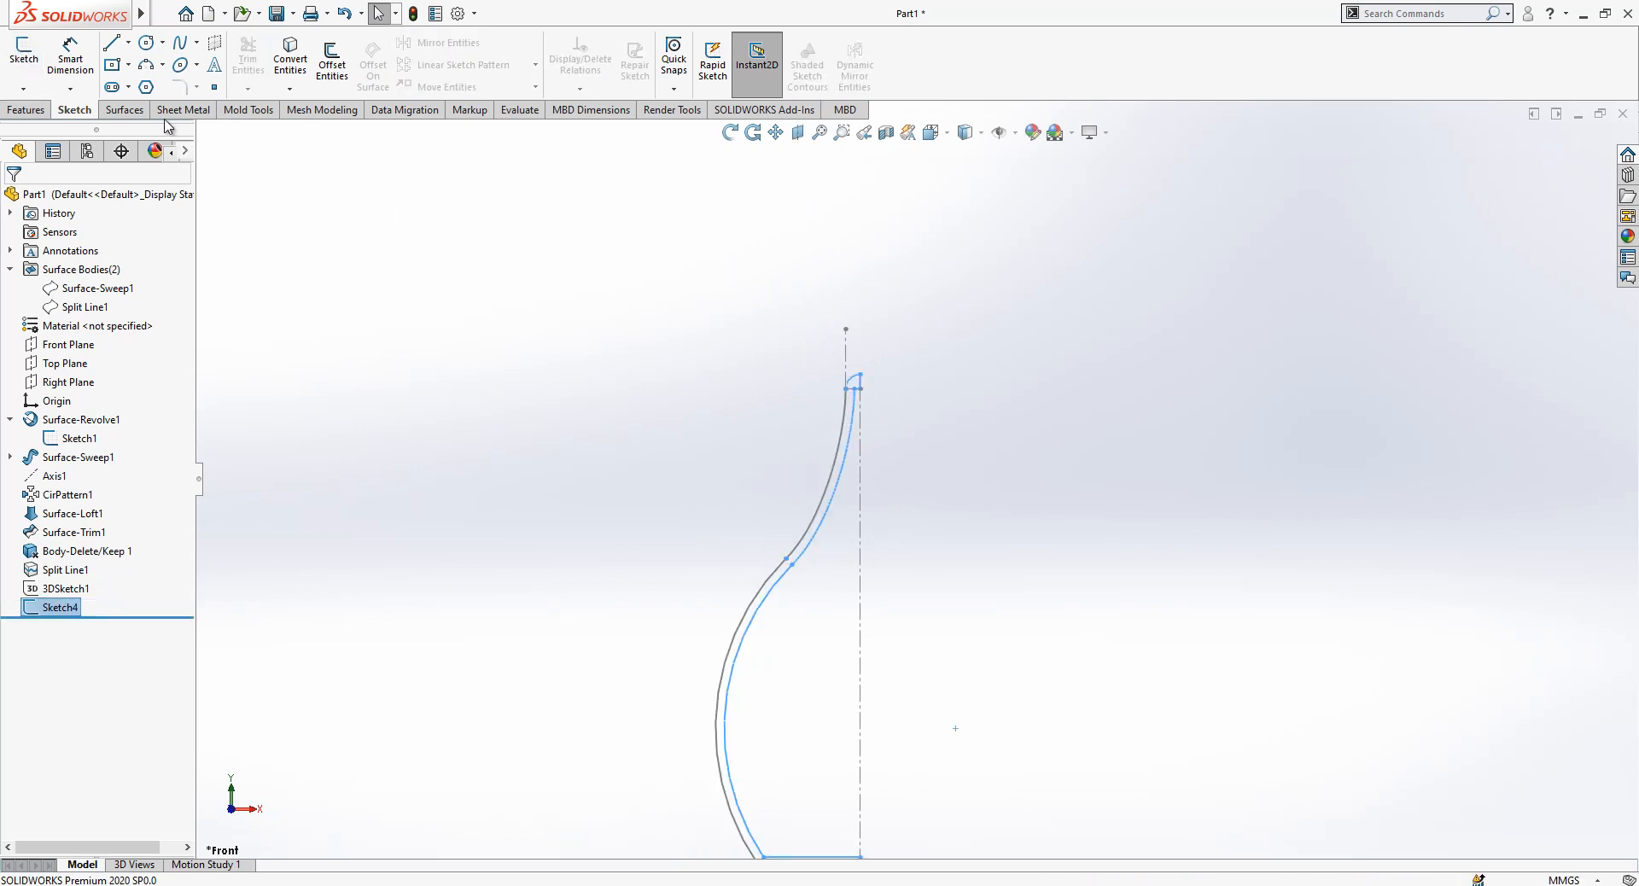
- Revolve the closed wall profile 360 degrees about the vertical centerline of Sketch1 into a solid
left_click(27, 110)
left_click(82, 60)
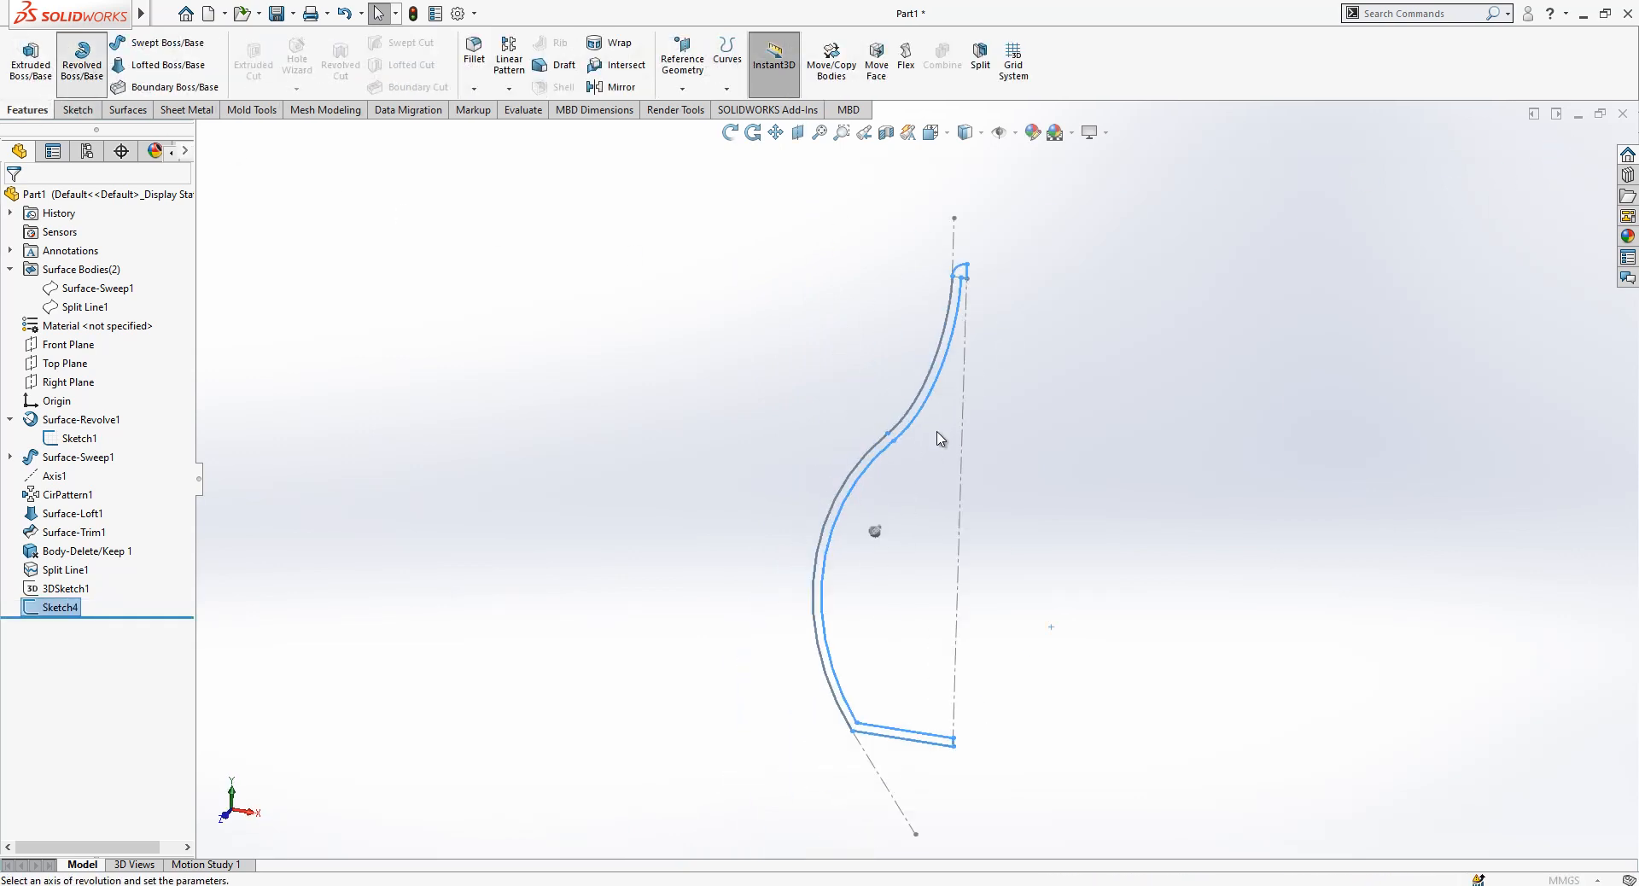
left_click(993, 424)
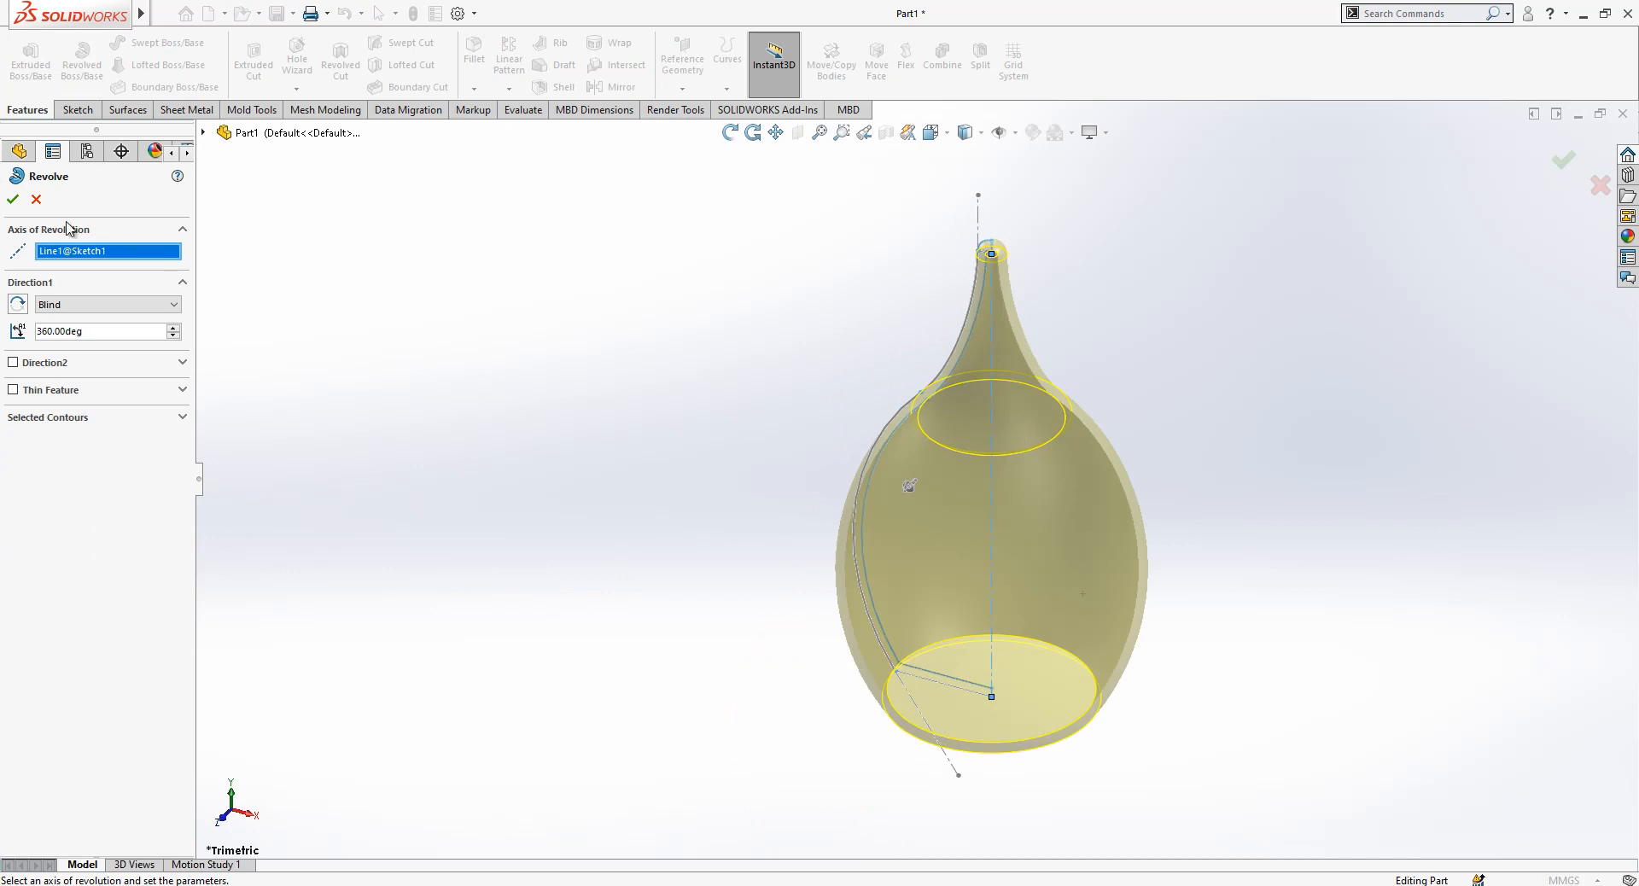
left_click(13, 199)
- Hide the Sketch1 profile sketch in the graphics area
mouse_move(717, 509)
middle_mouse_down()
mouse_move(1142, 432)
mouse_move(1119, 564)
middle_mouse_up()
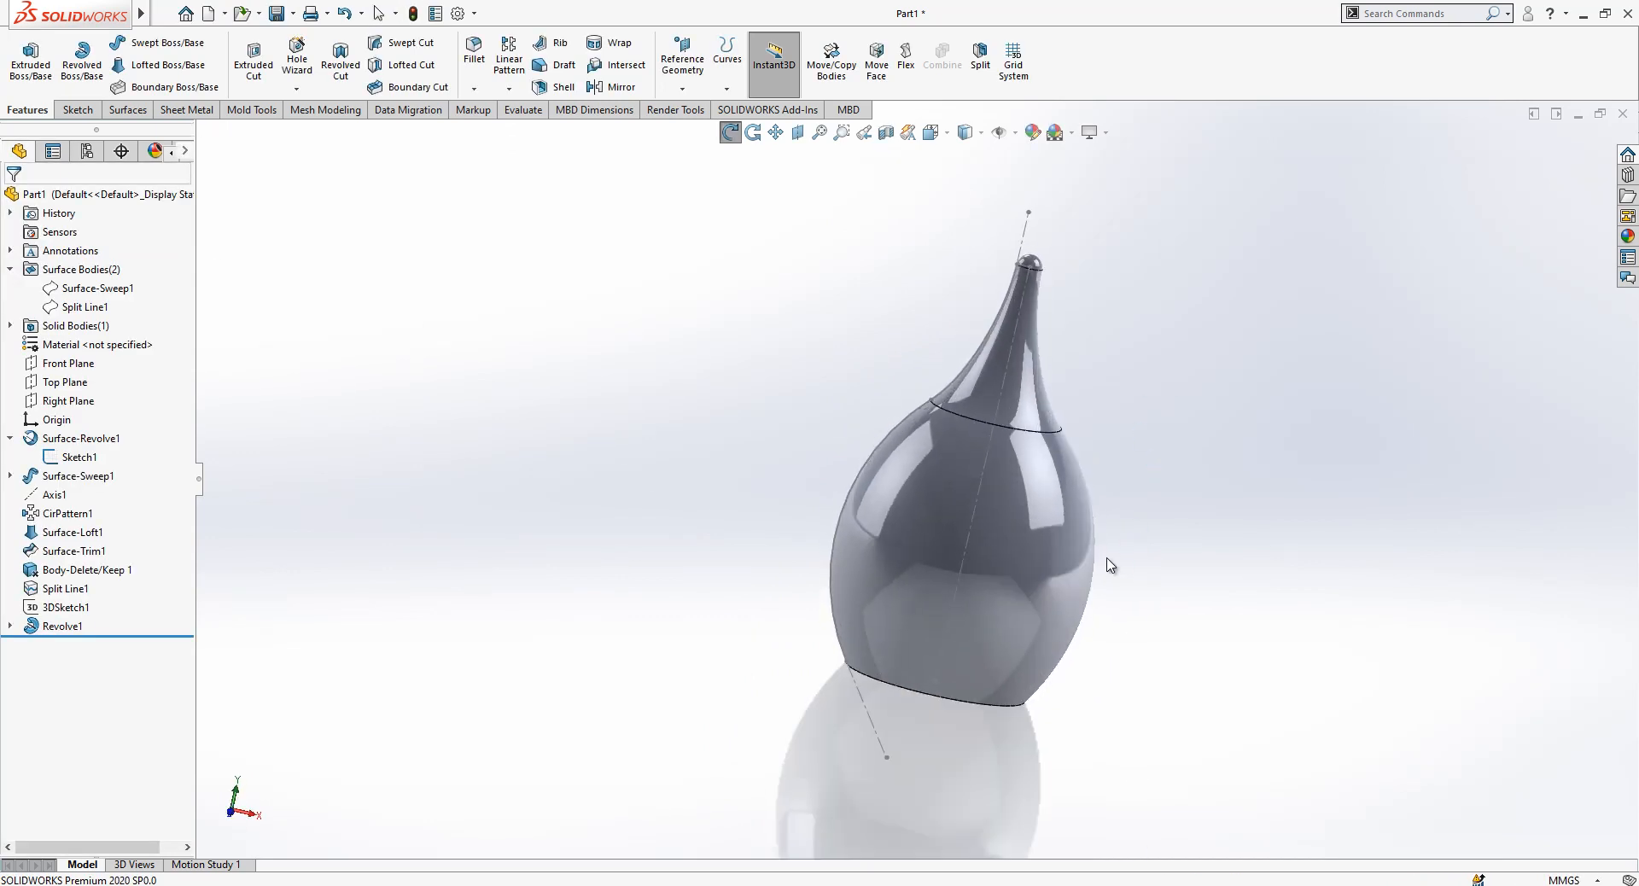
left_click(1026, 230)
left_click(1102, 179)
left_click(1149, 386)
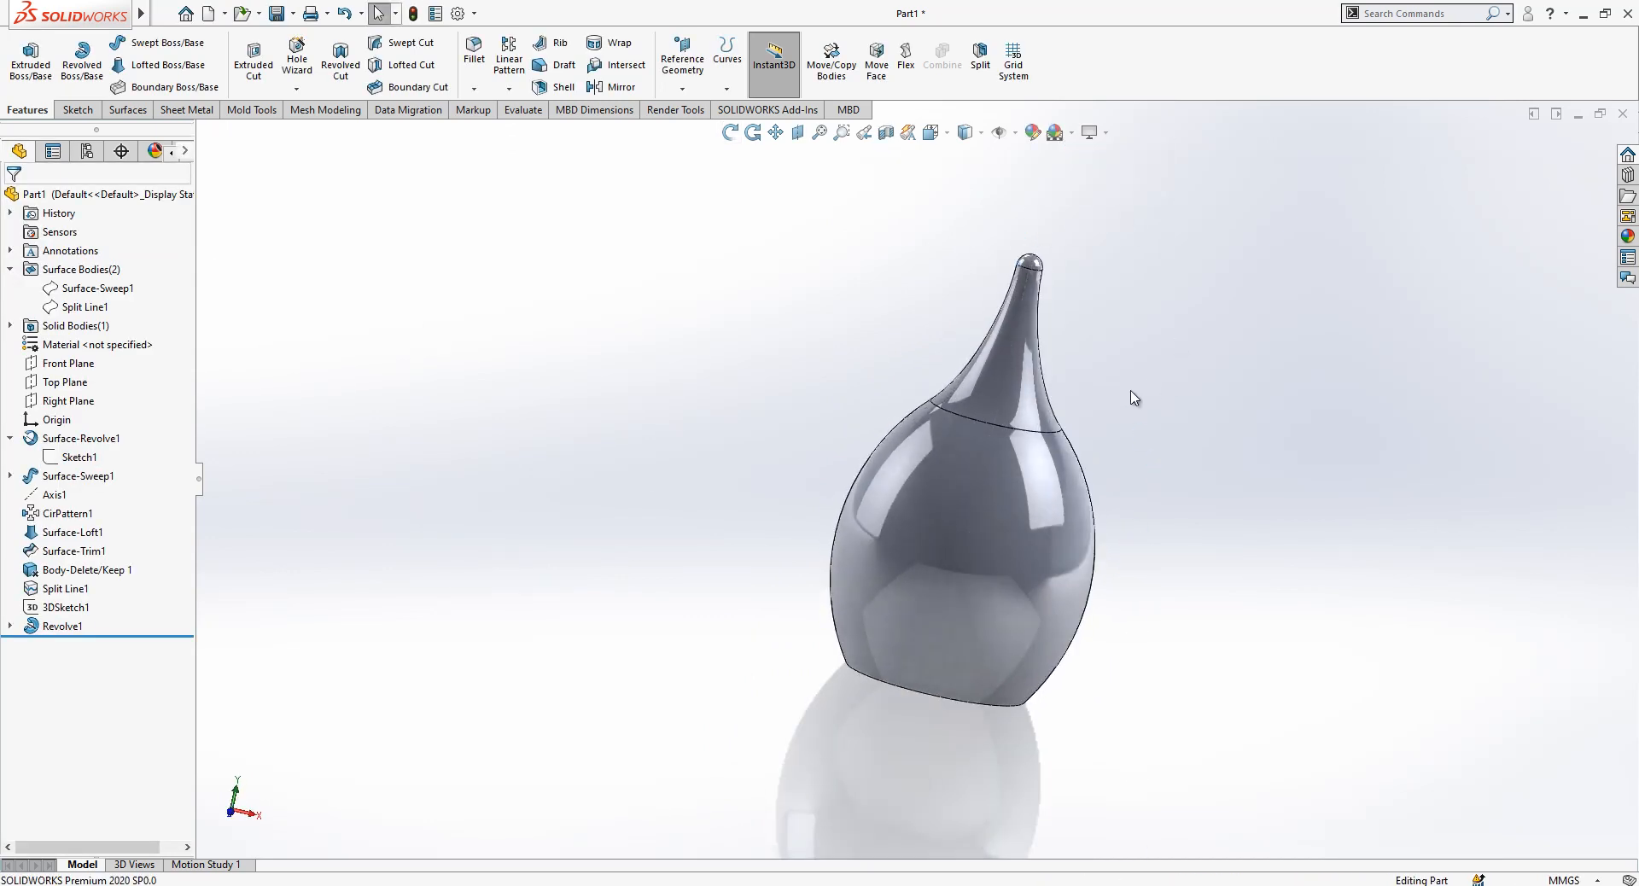
- Show the Split Line1 surface body and 3DSketch1 on the revolved solid
middle_click_drag(1006, 480, 973, 523)
scroll(973, 522, "down", 3)
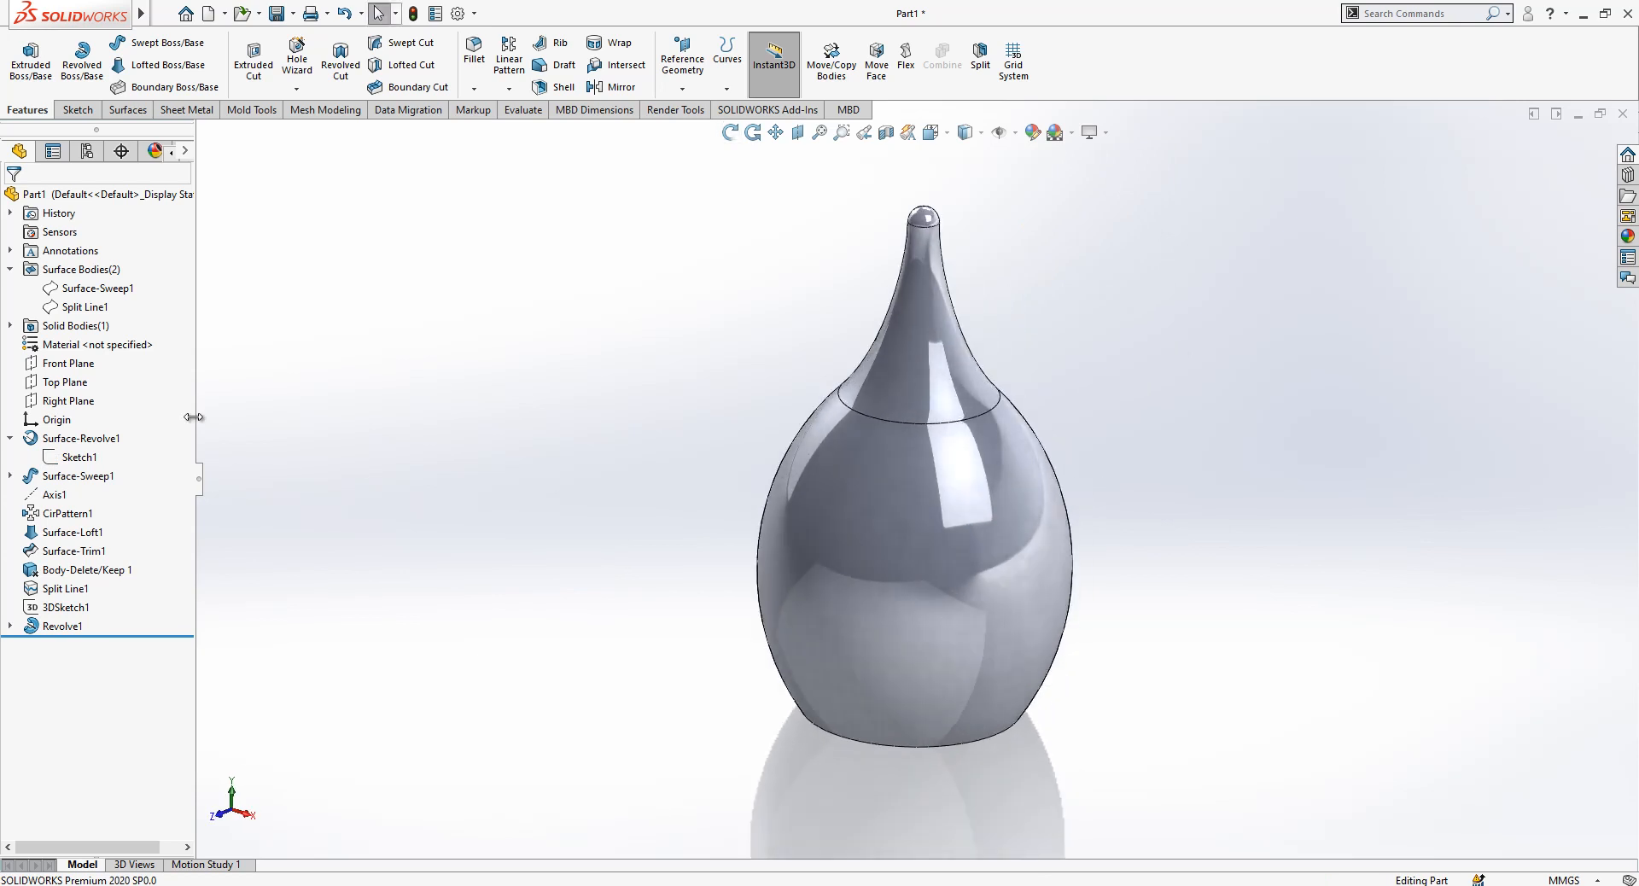
left_click(91, 309)
left_click(112, 274)
middle_click_drag(1078, 641, 1145, 618)
scroll(1010, 552, "down", 3)
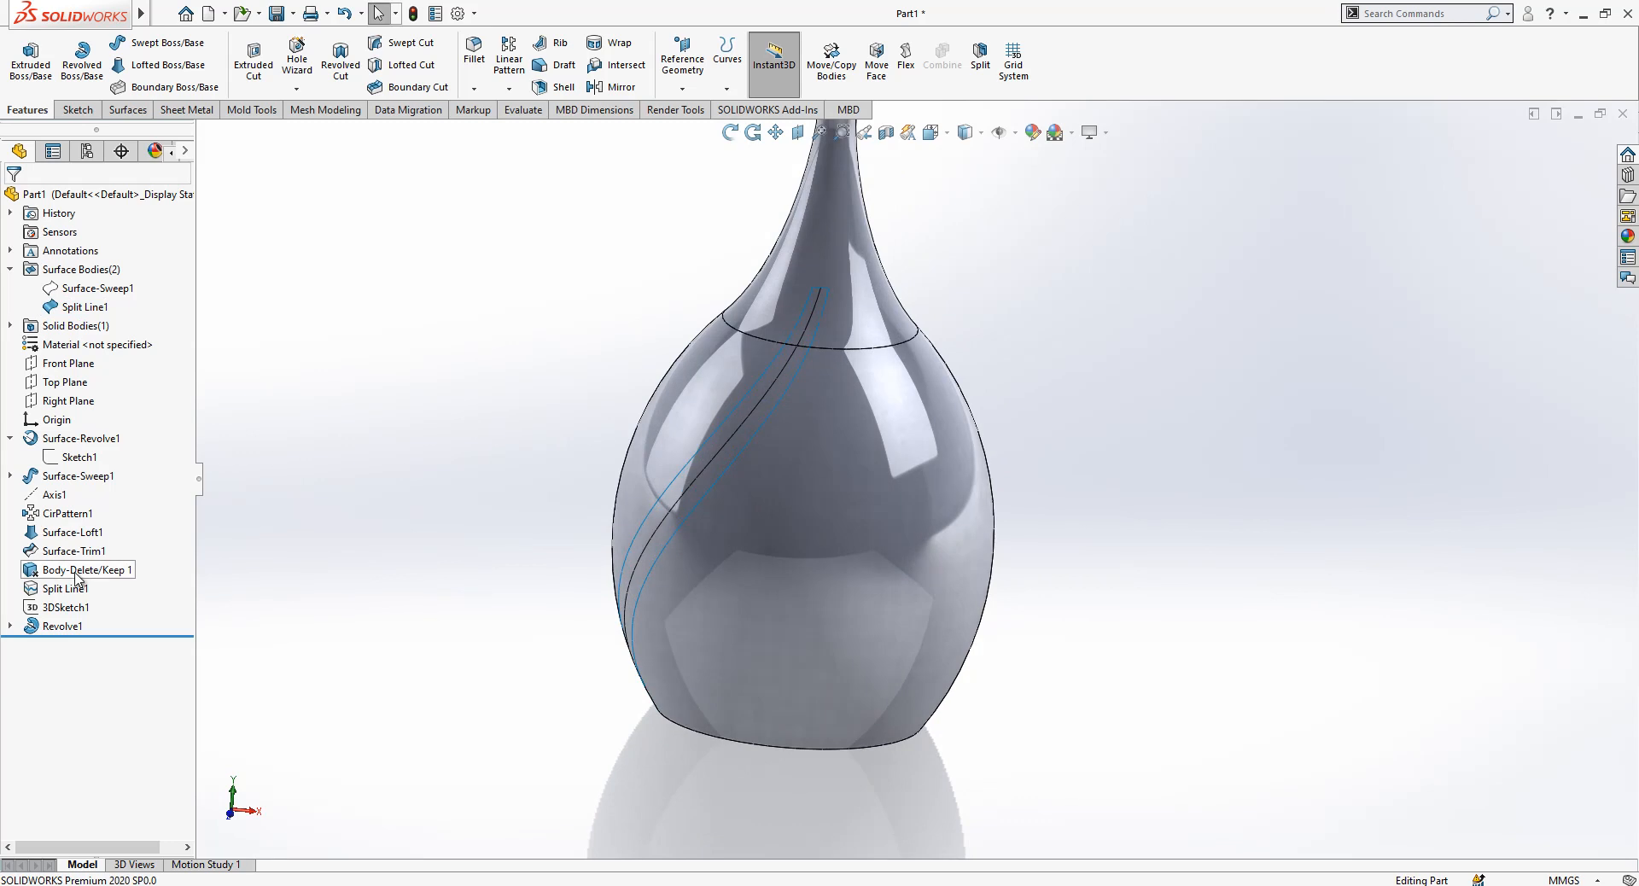
left_click(68, 608)
left_click(83, 580)
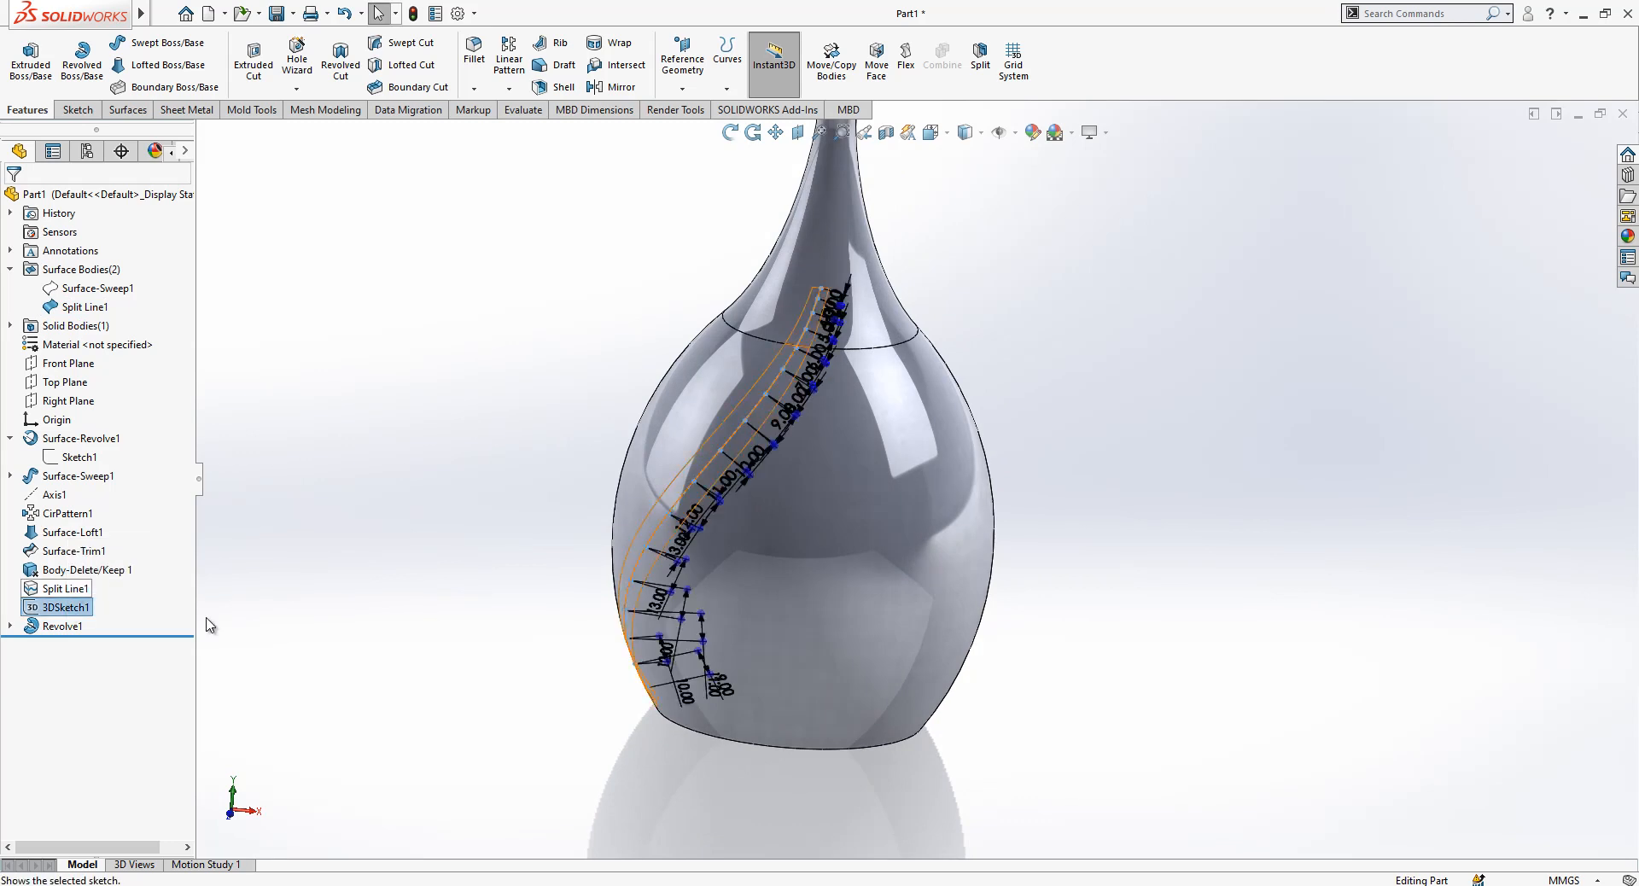
scroll(897, 505, "down", 1)
mouse_move(918, 474)
middle_mouse_down()
mouse_move(940, 402)
mouse_move(902, 476)
middle_mouse_up()
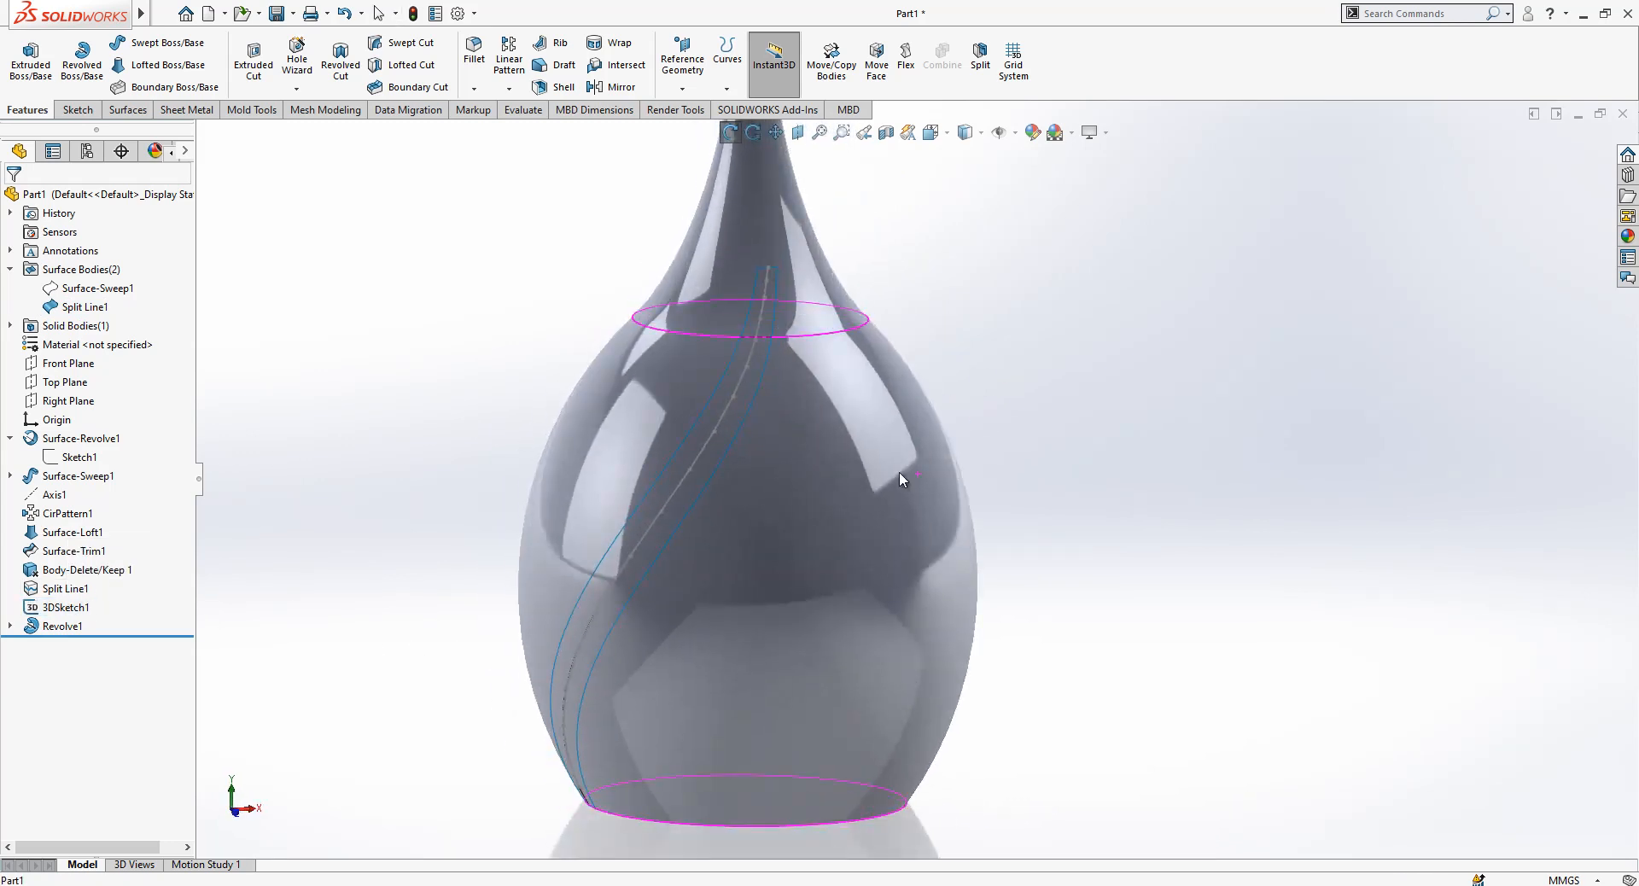
- Color the Split Line1 surface body magenta, RGB 255, 0, 255
left_click(84, 306)
right_click(77, 307)
left_click(172, 277)
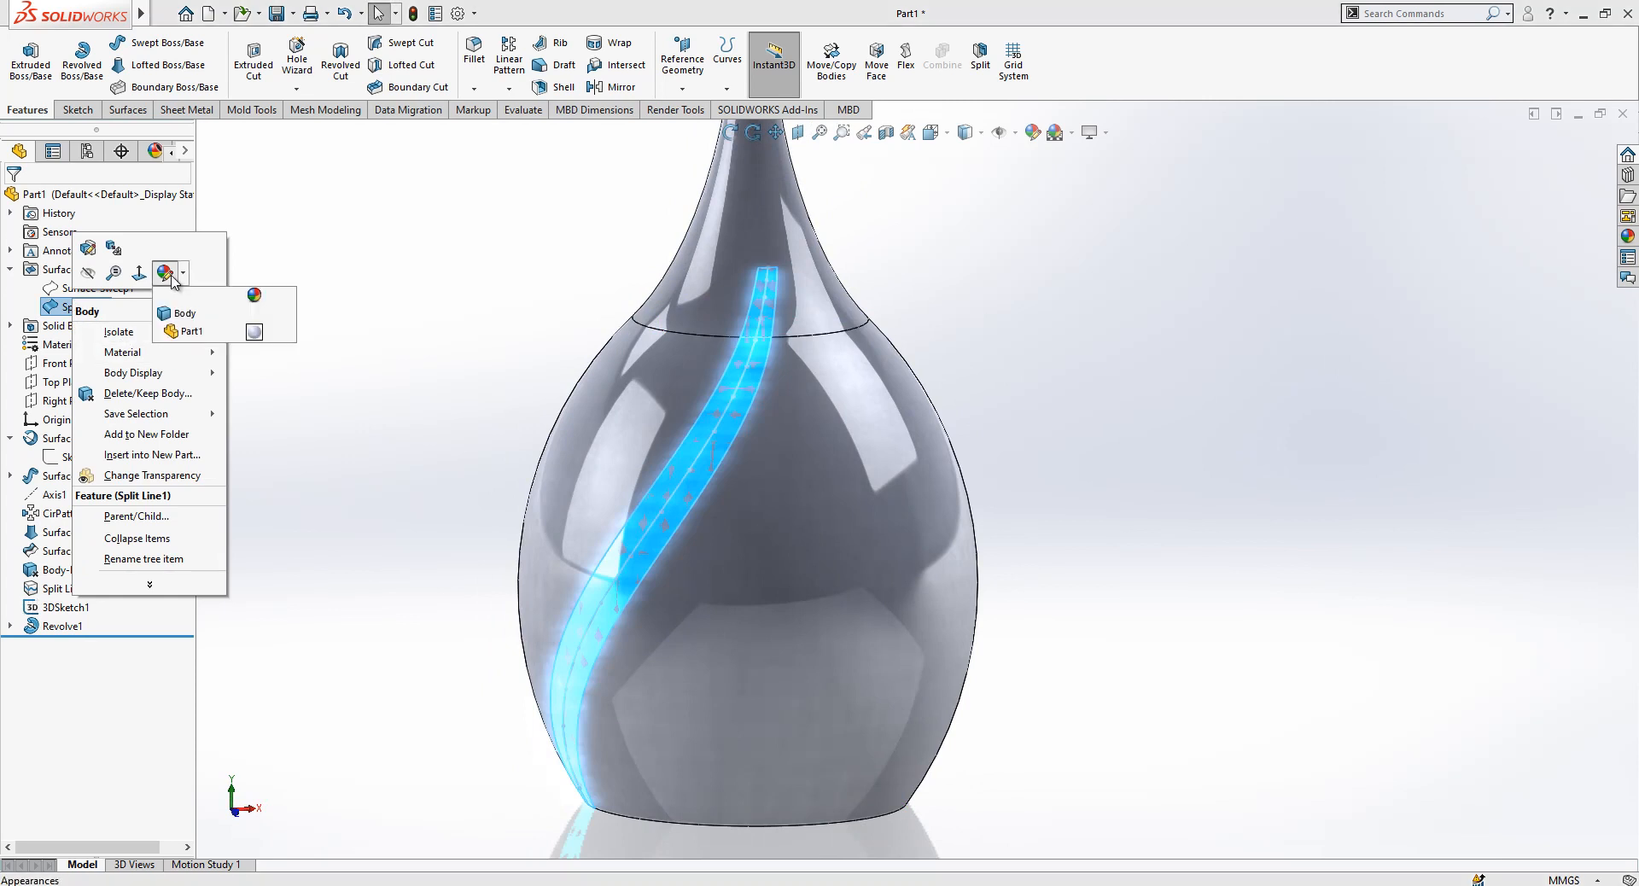
left_click(194, 316)
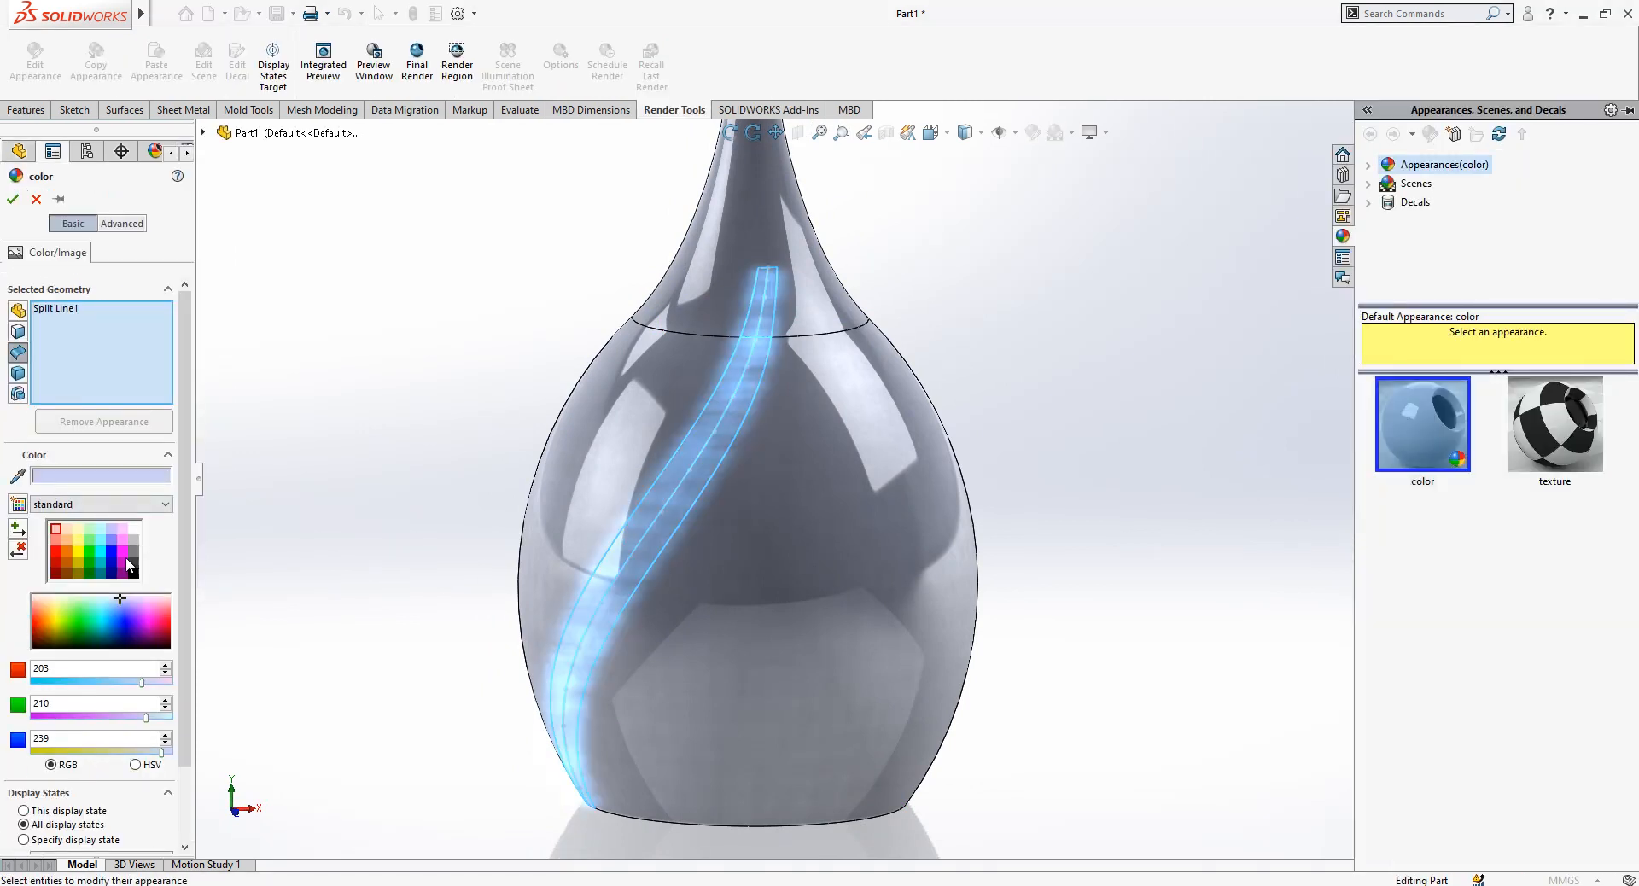
left_click(123, 556)
left_click(12, 199)
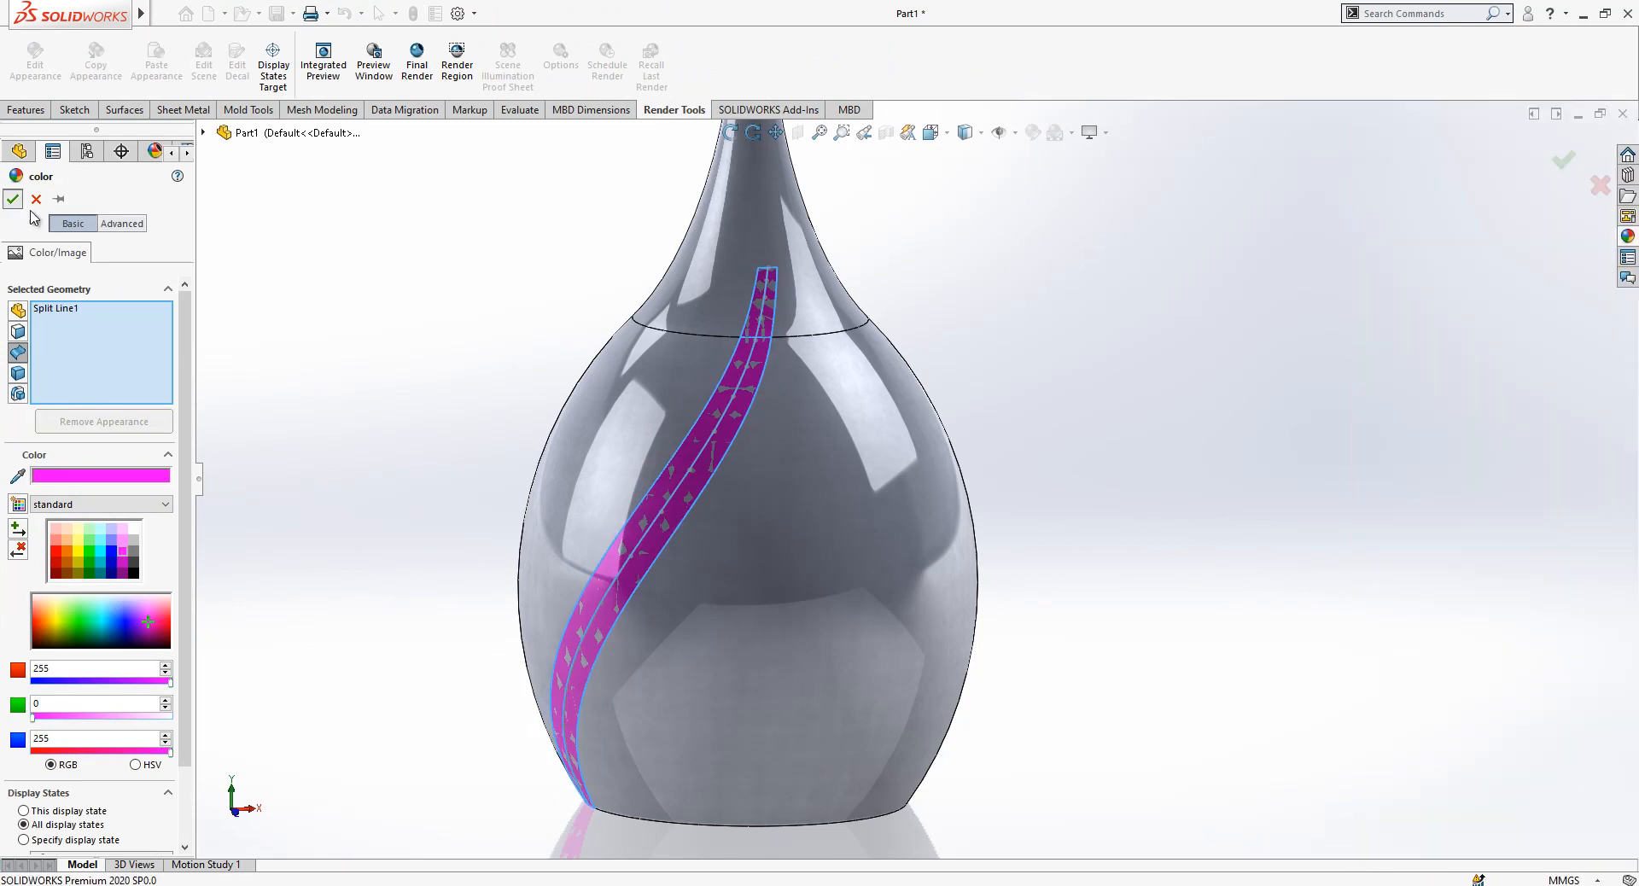
- Hide the magenta Split Line1 surface body, keeping 3DSketch1 shown
scroll(811, 350, "down", 3)
scroll(811, 356, "down", 1)
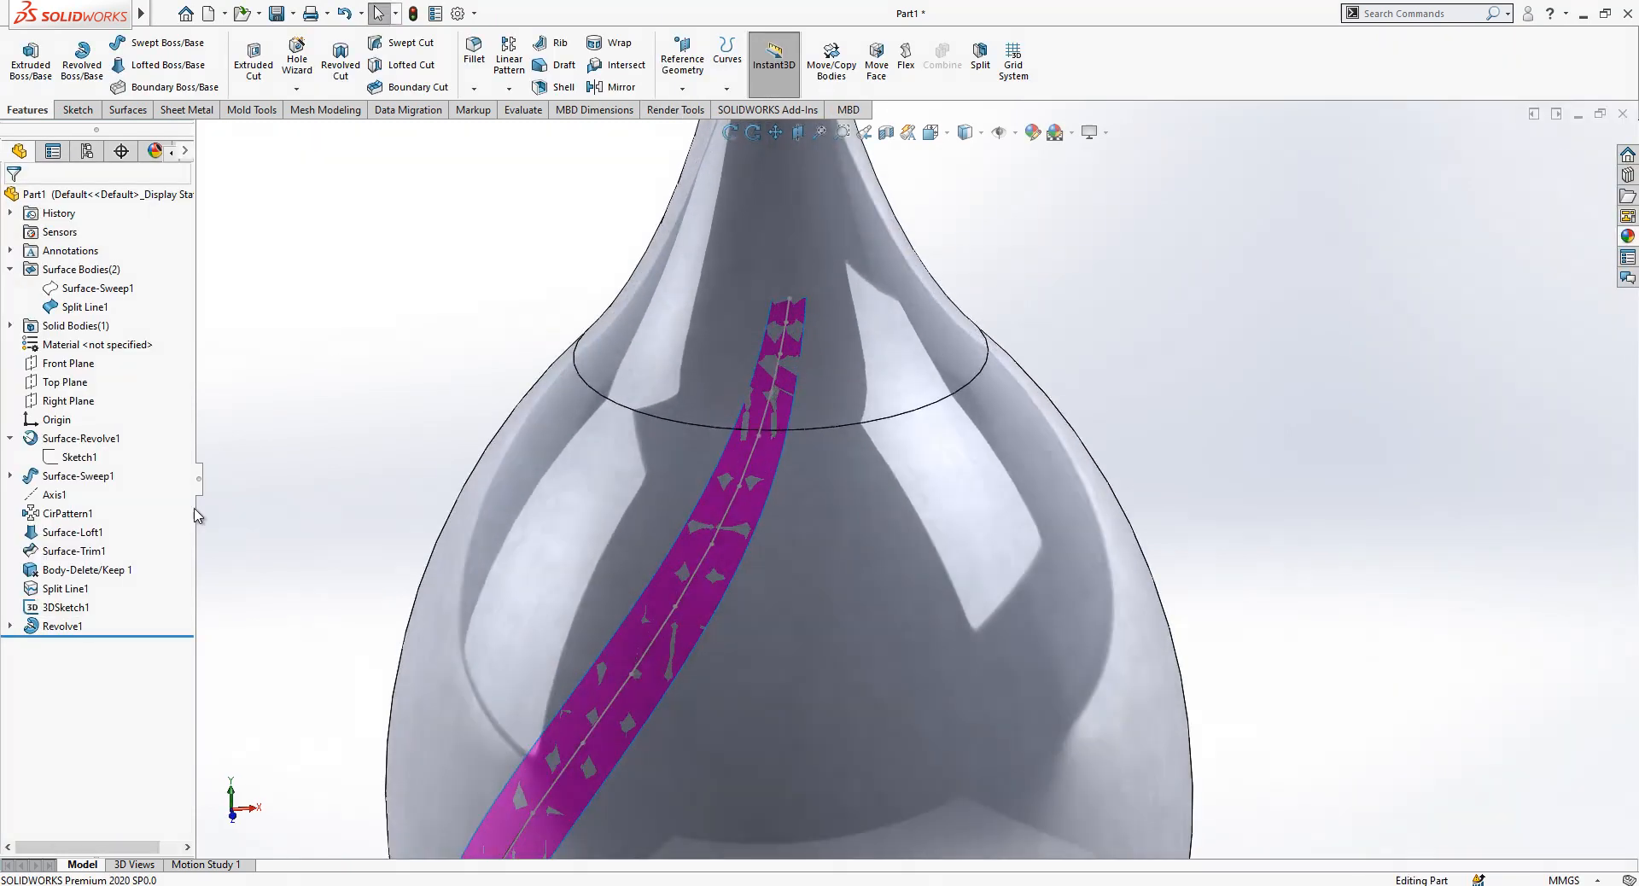
left_click(87, 295)
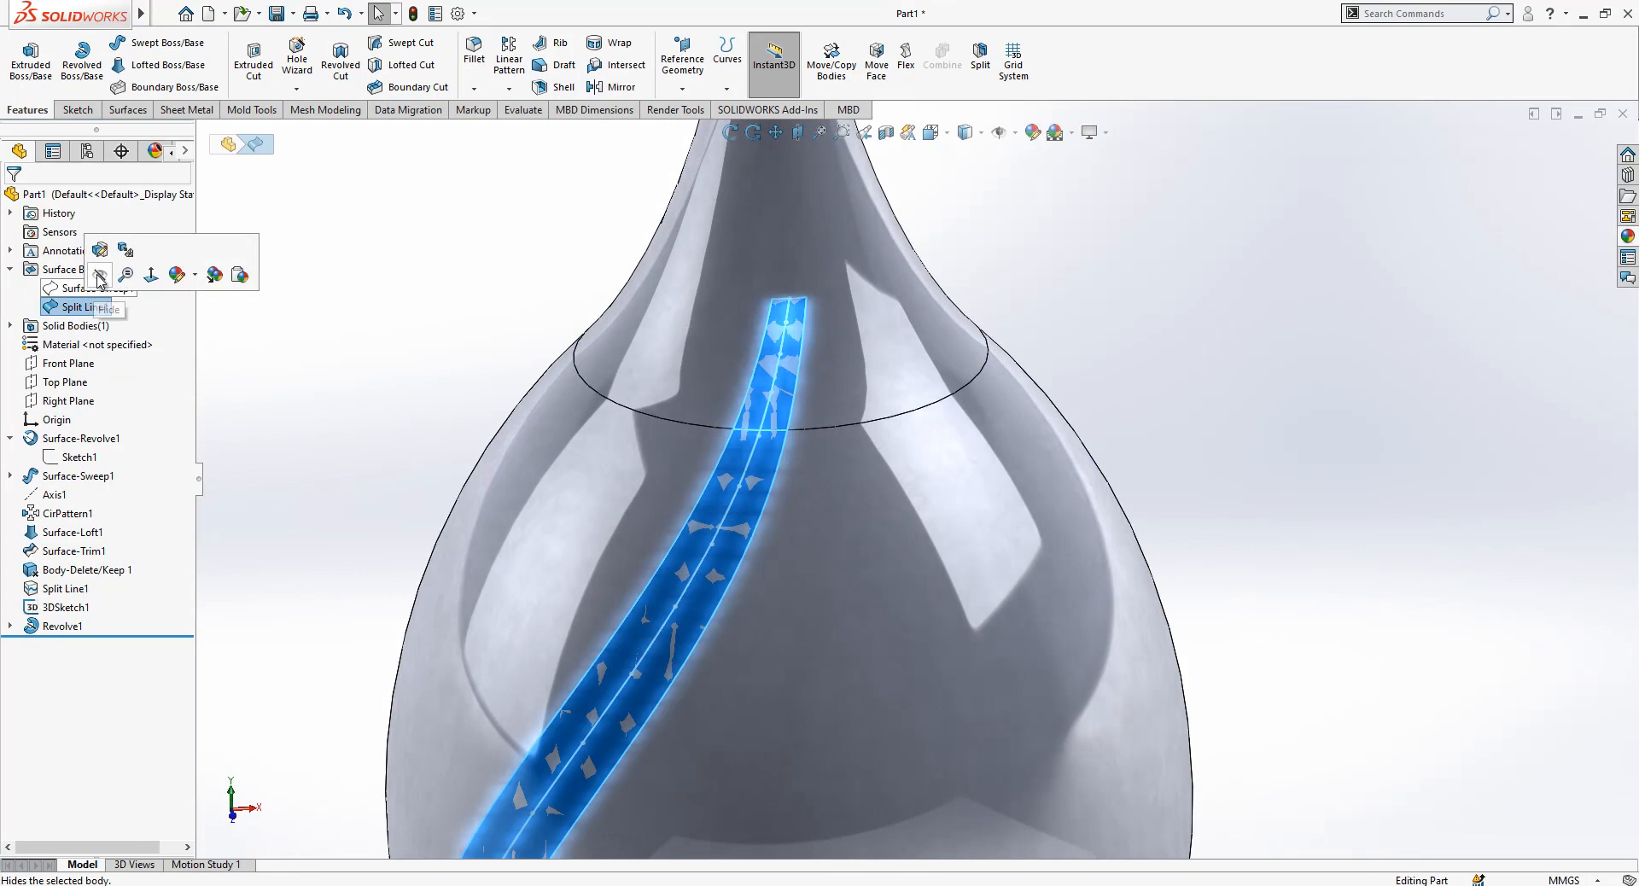
left_click(106, 275)
- Create a reference plane tangent to the neck face and passing through the second point from the top of 3DSketch1
scroll(934, 501, "up", 3)
scroll(897, 504, "down", 2)
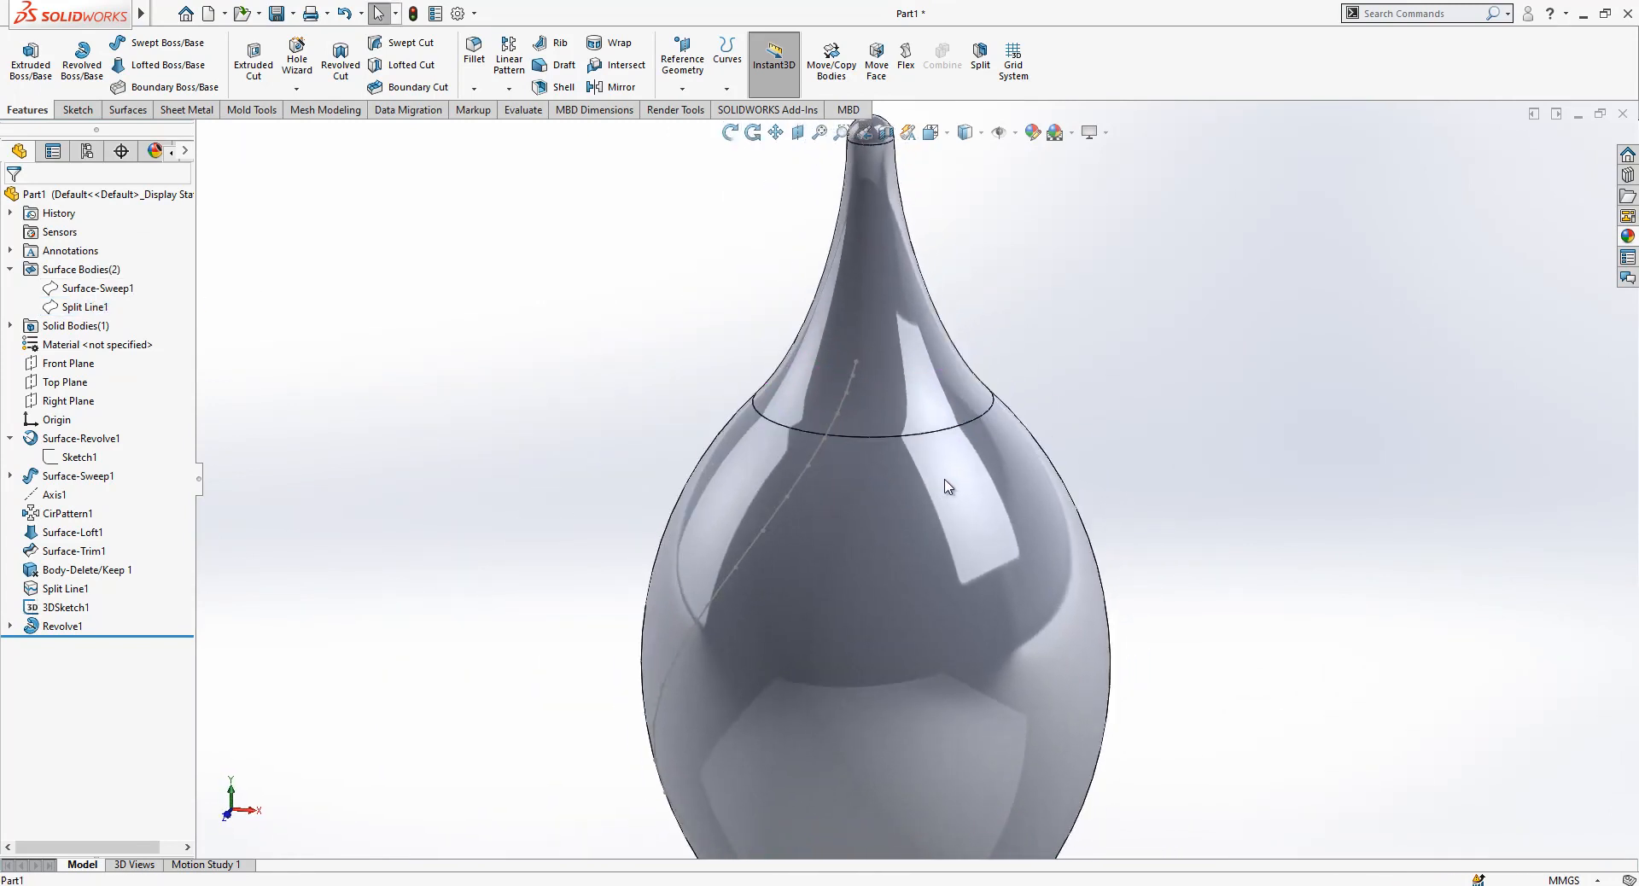
scroll(864, 493, "down", 1)
scroll(854, 346, "up", 1)
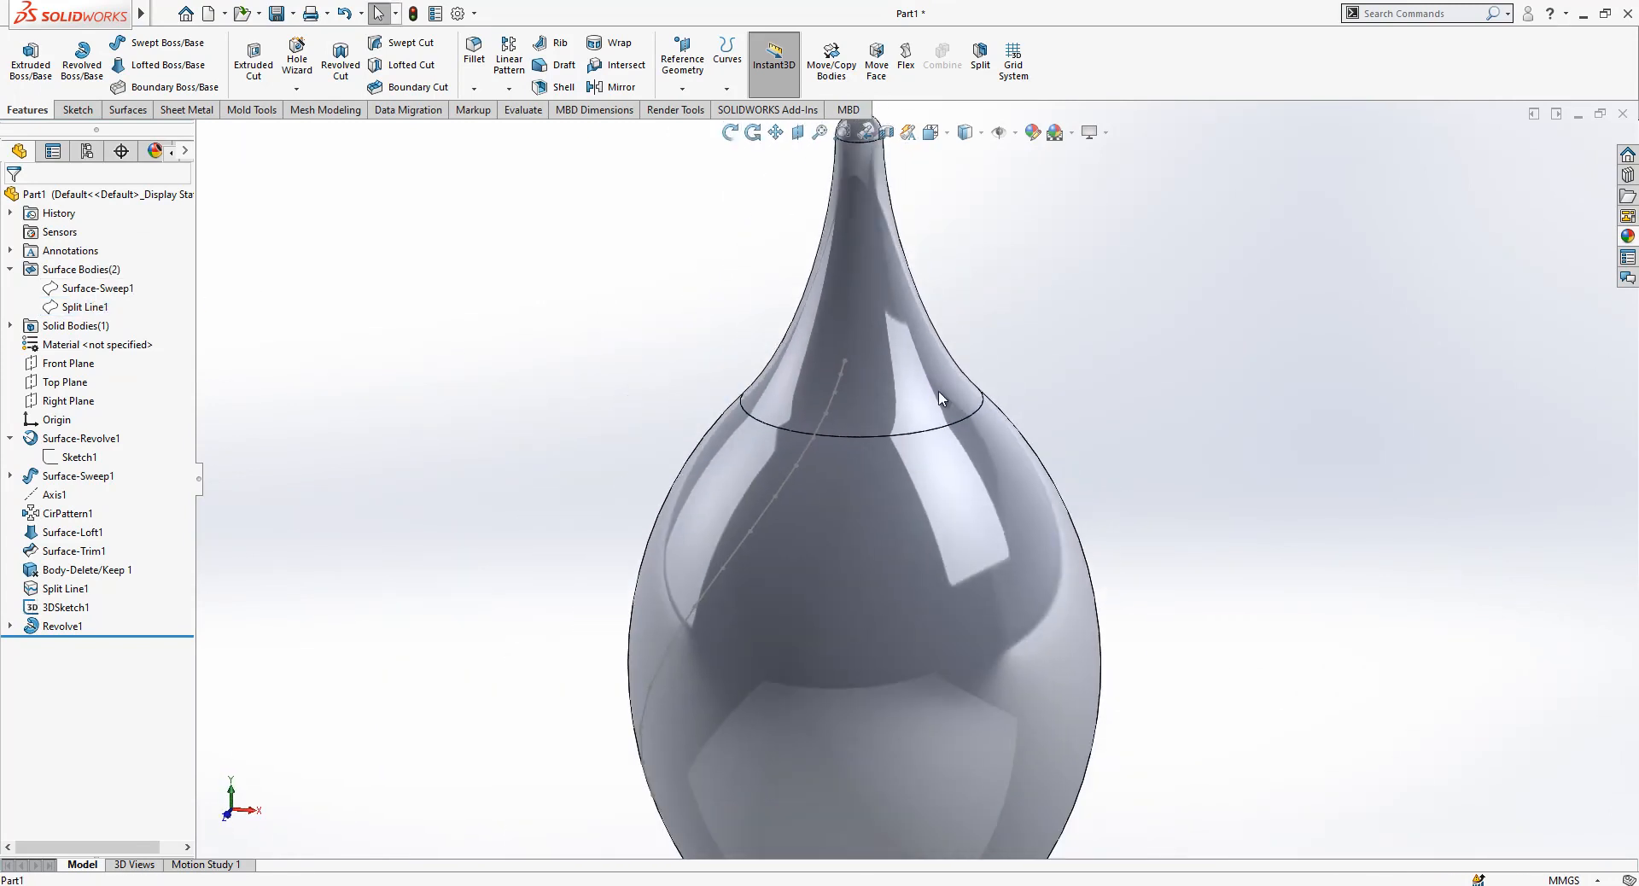
scroll(944, 401, "down", 1)
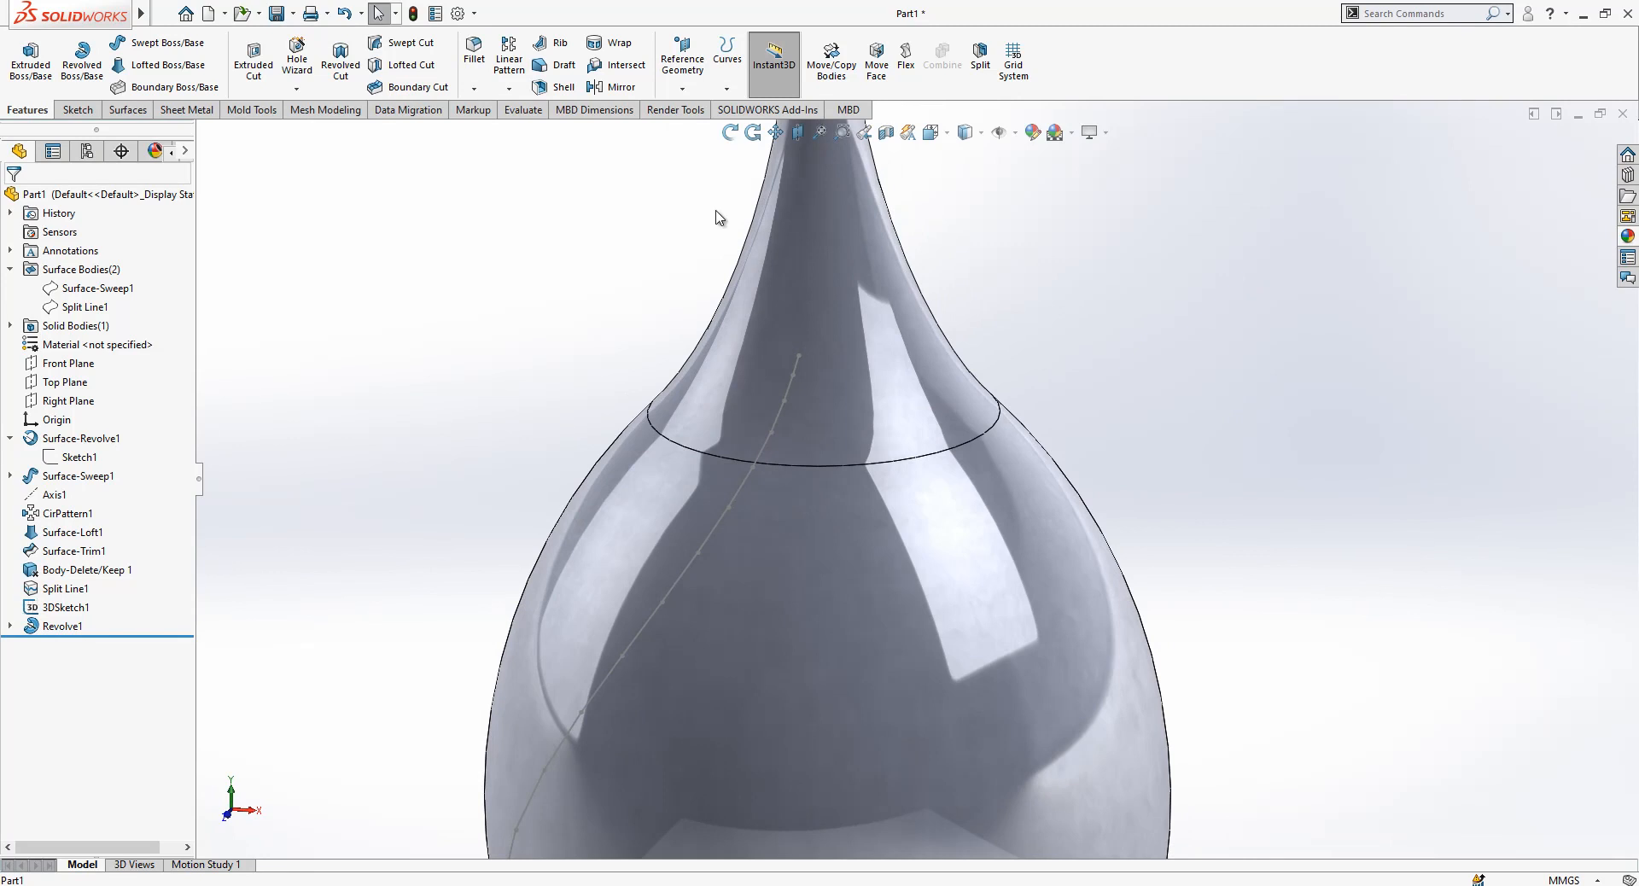
left_click(682, 88)
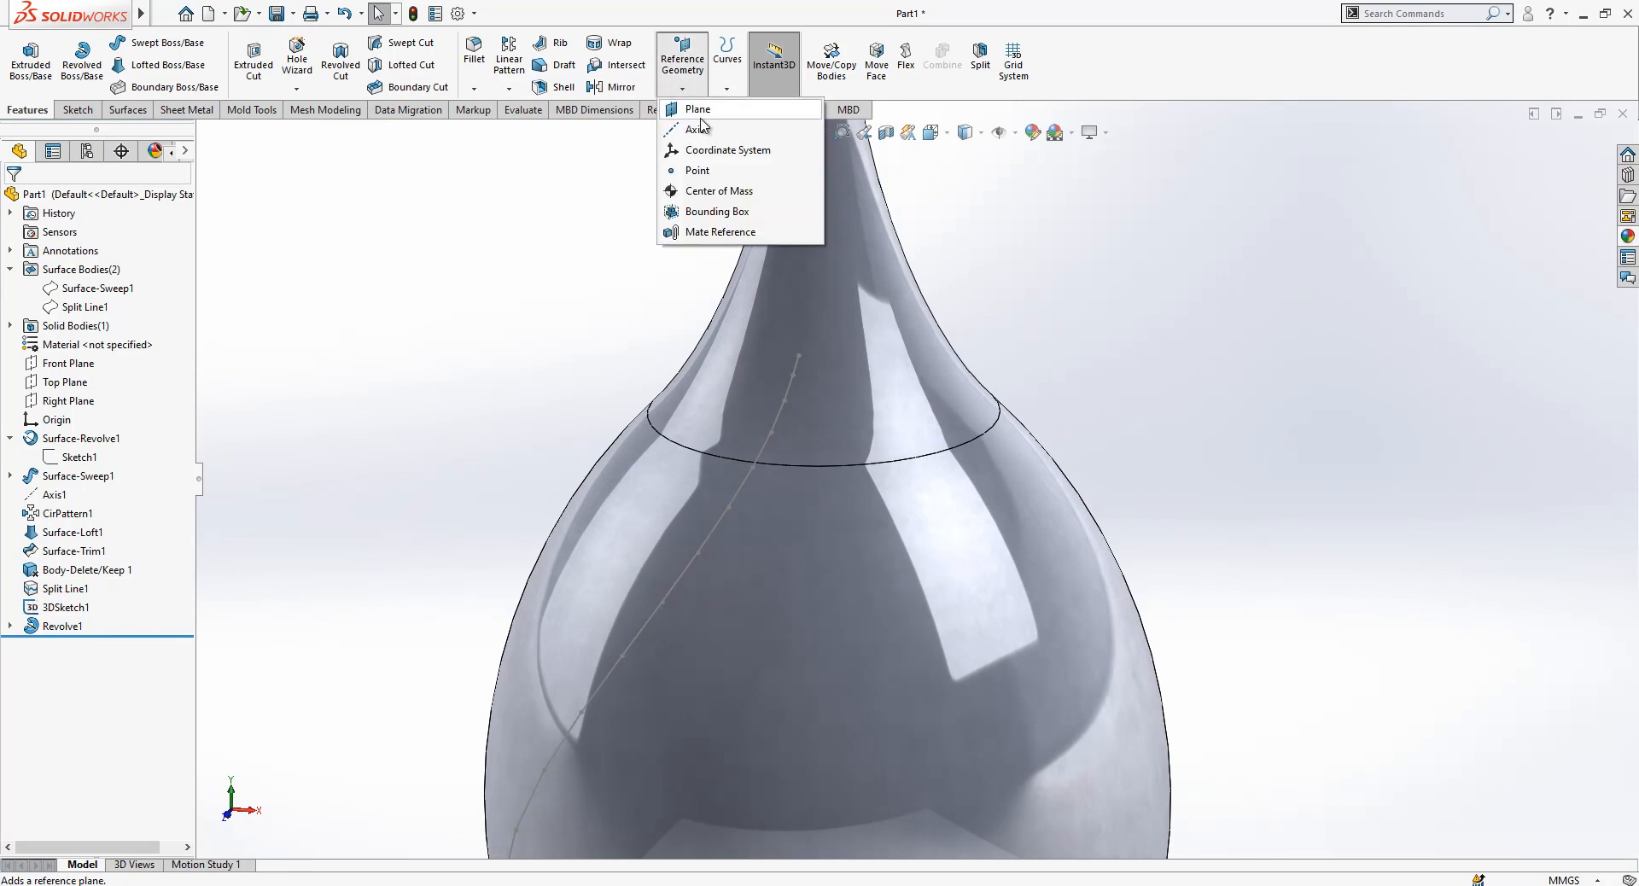
left_click(808, 383)
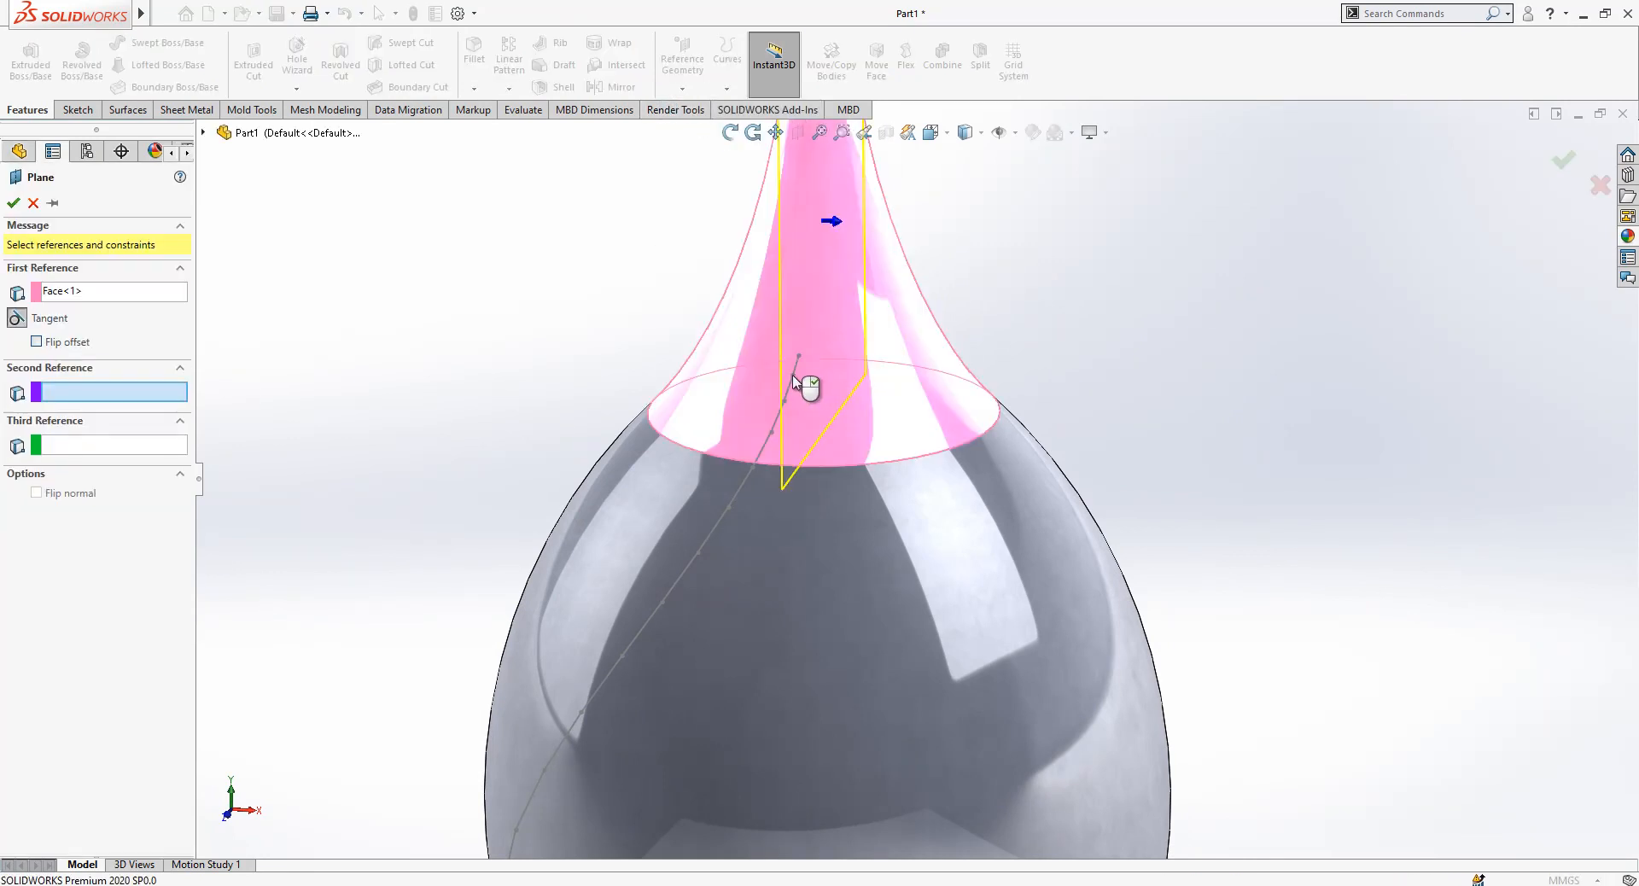
left_click(794, 376)
left_click(12, 204)
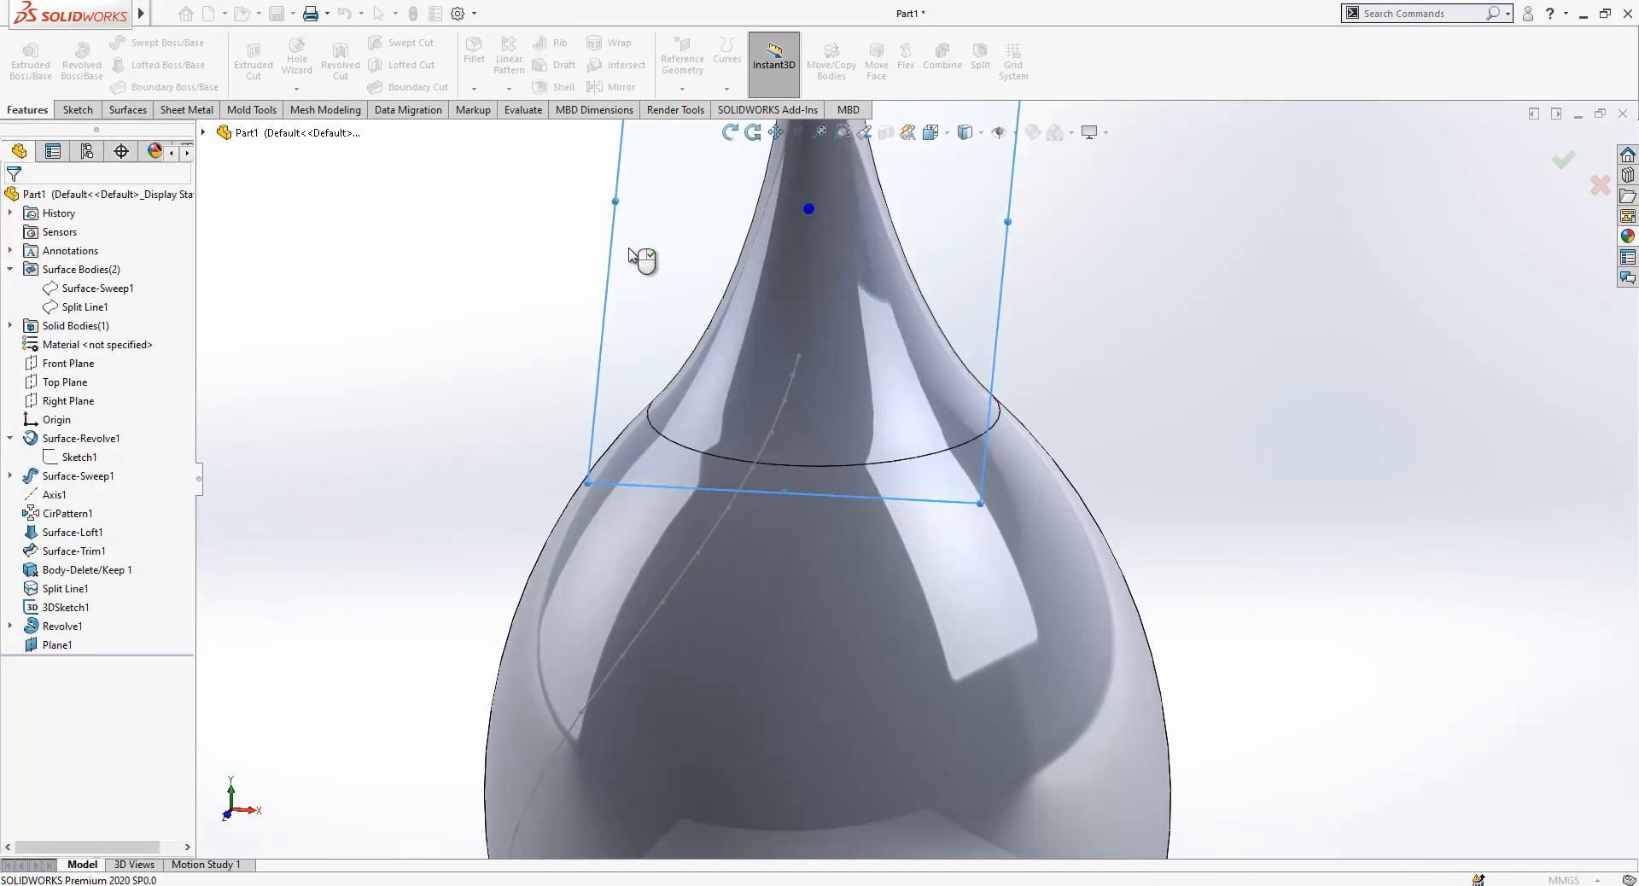
- Start a sketch on the tangent plane and draw a circle about 7.5 mm in diameter centered on its 3DSketch1 point
left_click(687, 224)
left_click(698, 191)
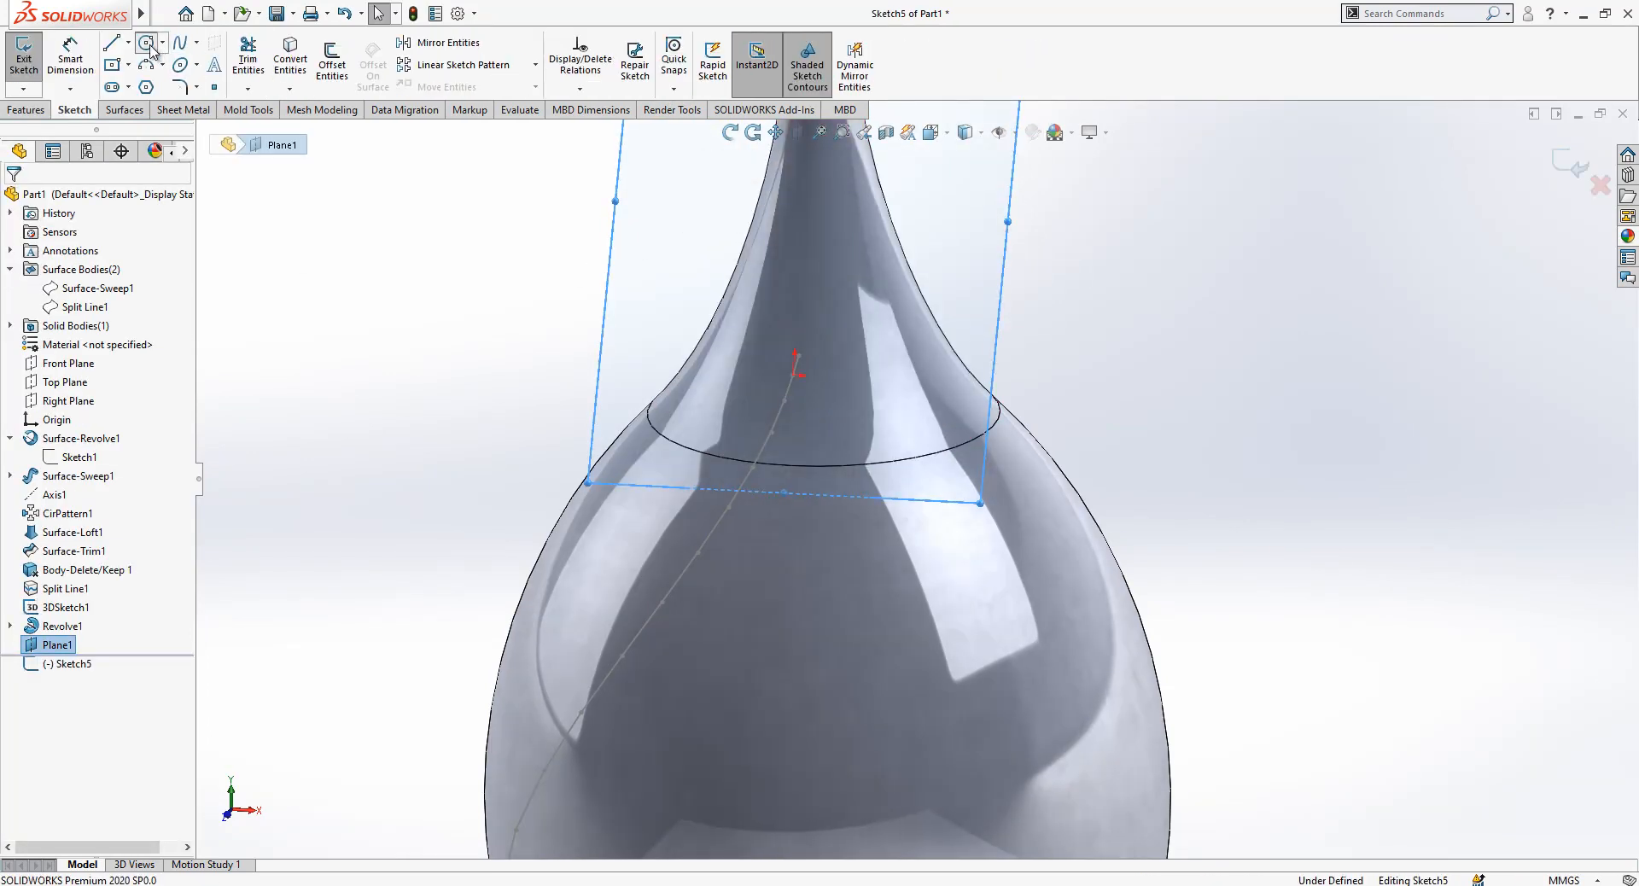
left_click(147, 43)
scroll(838, 388, "down", 3)
left_click(773, 401)
left_click(808, 414)
- Dimension the circle's diameter to 1.5 mm and exit the sketch
right_click_drag(797, 491, 808, 404)
left_click(806, 401)
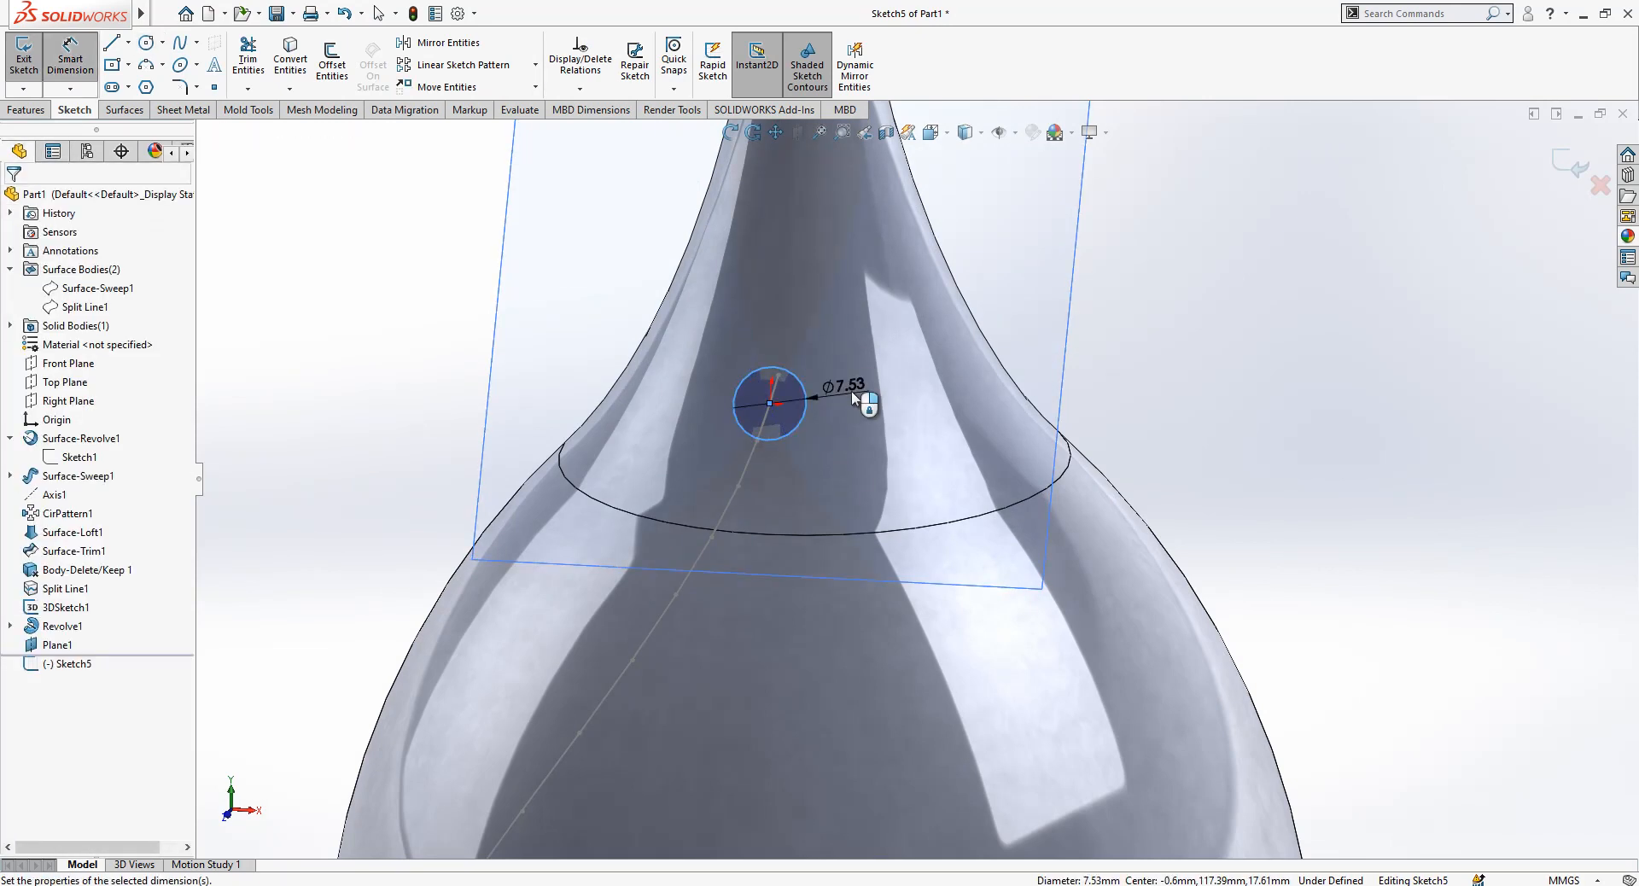
left_click(854, 397)
type("1.5")
key("Return")
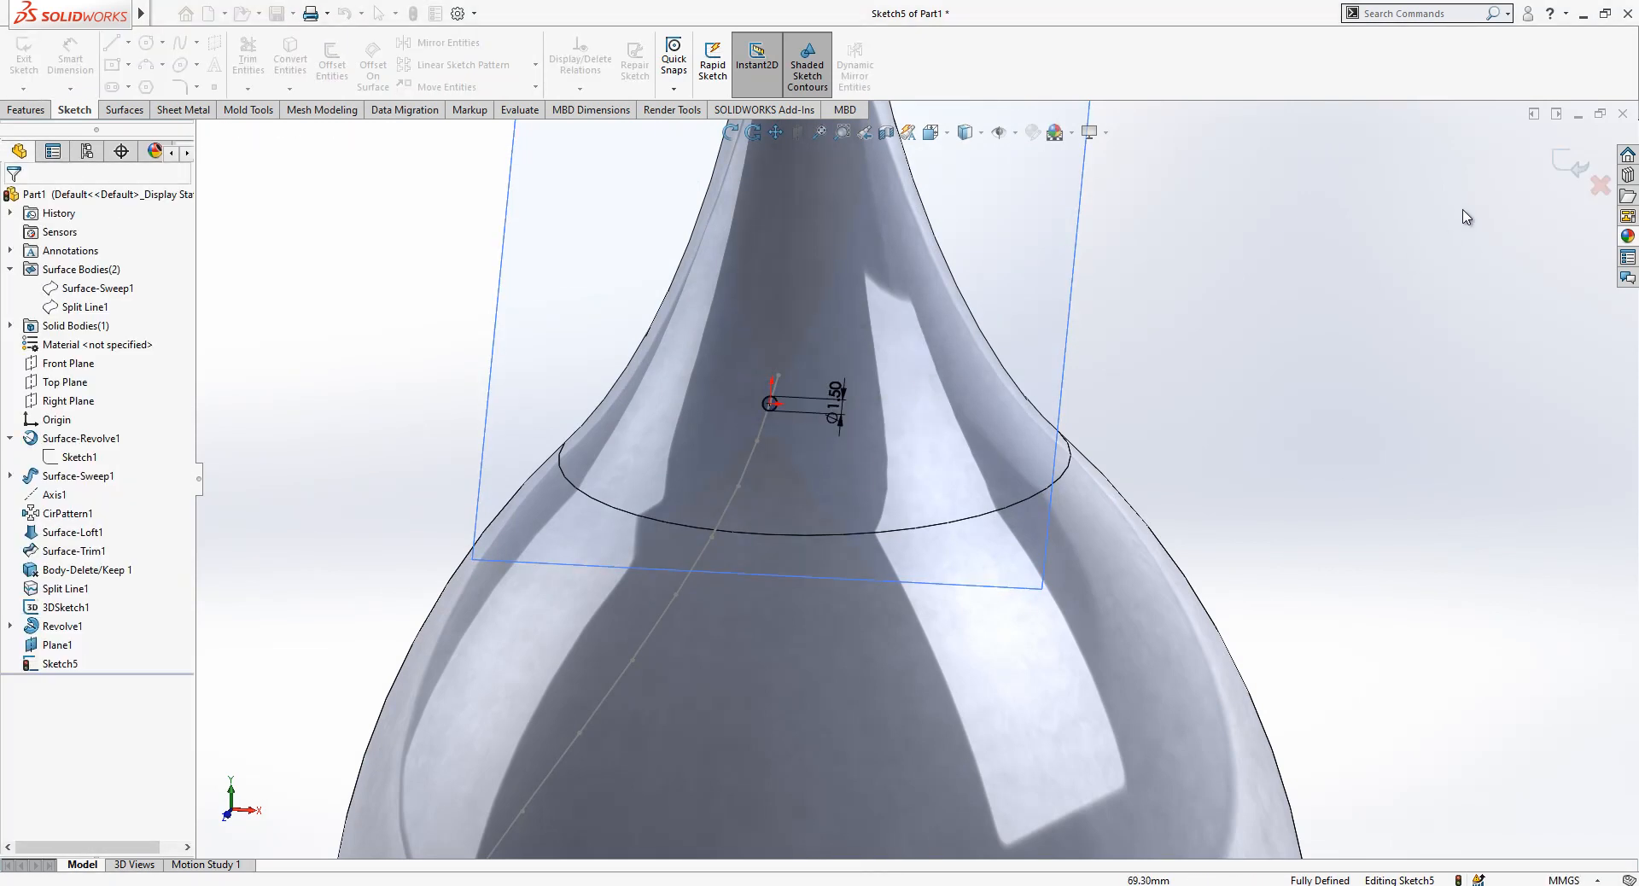
left_click(1571, 164)
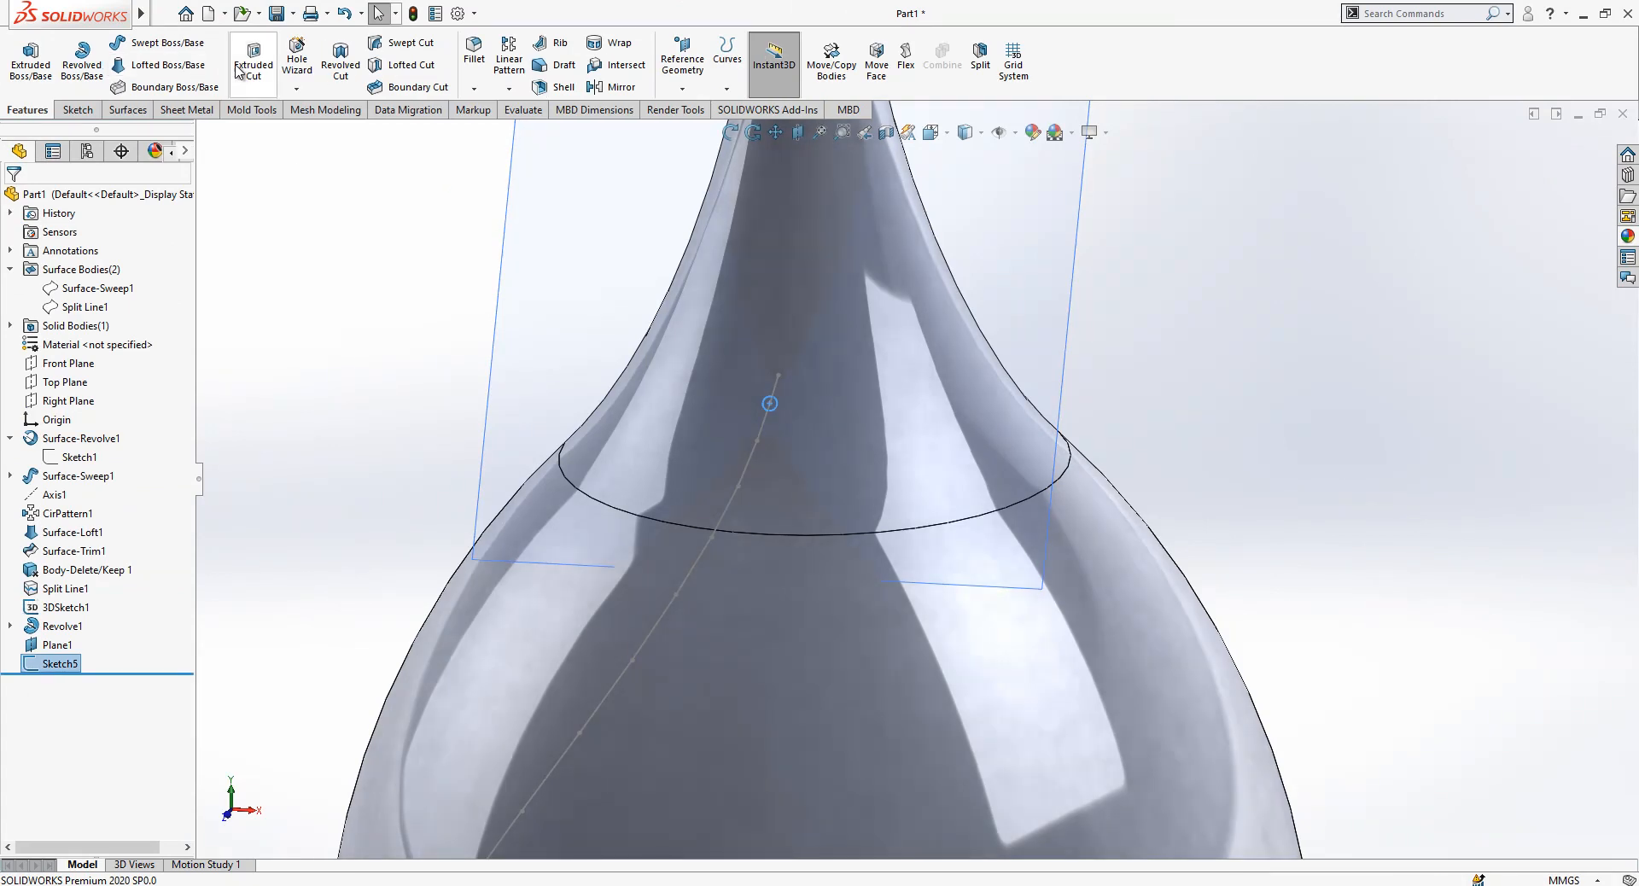
- Cut the 1.5 mm circle into the neck with a Mid Plane extruded cut 10 mm deep, and hide its tangent plane
left_click(242, 77)
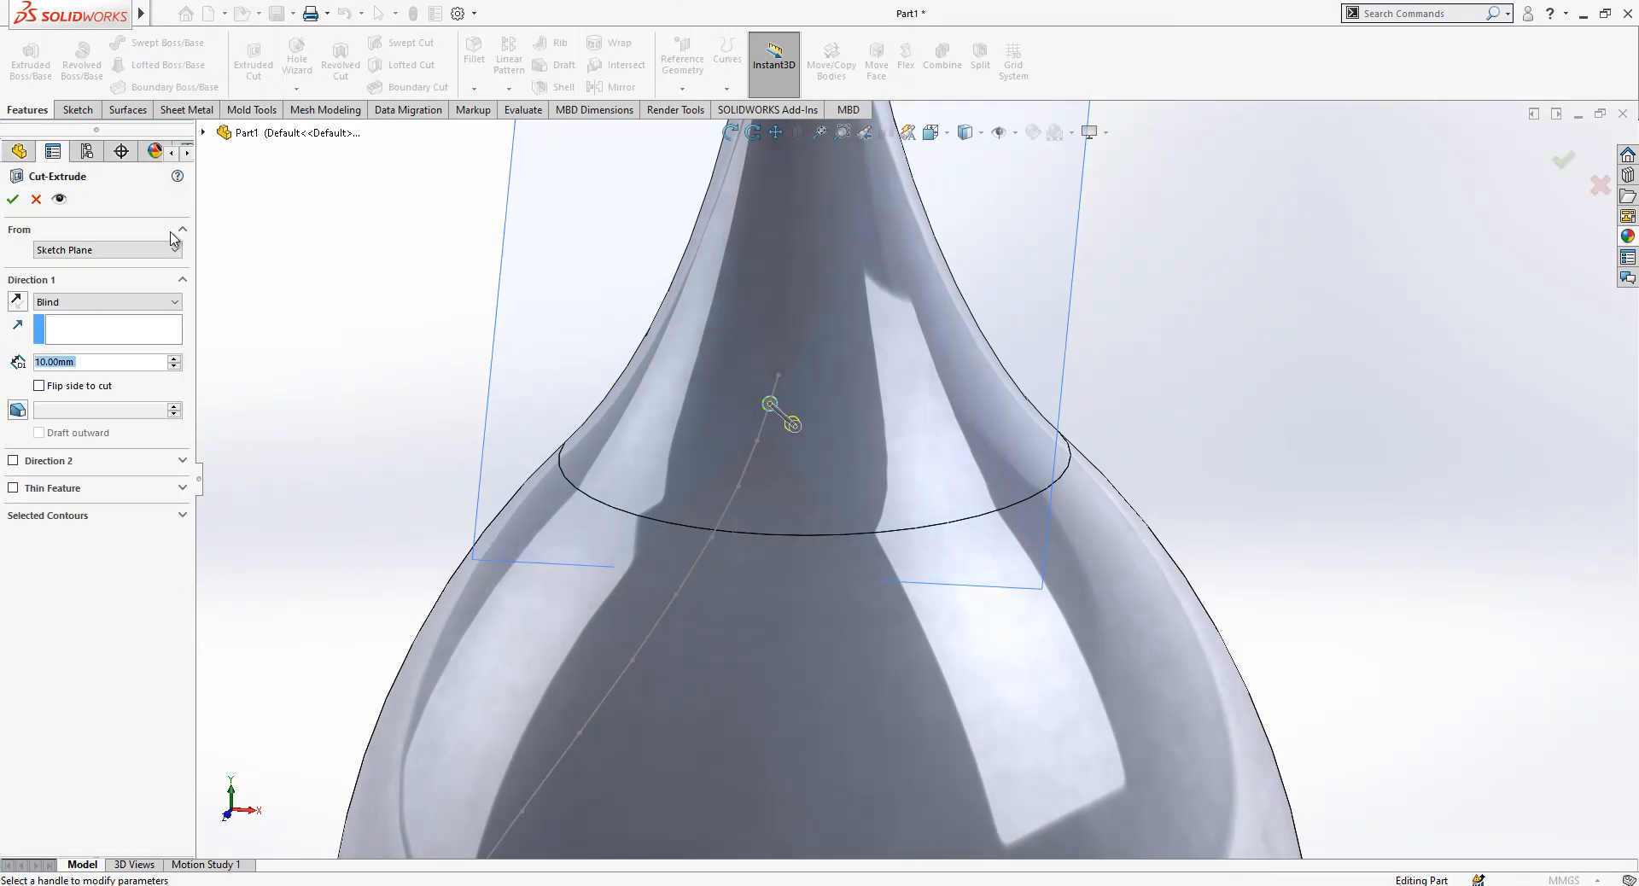
left_click(91, 308)
left_click(91, 406)
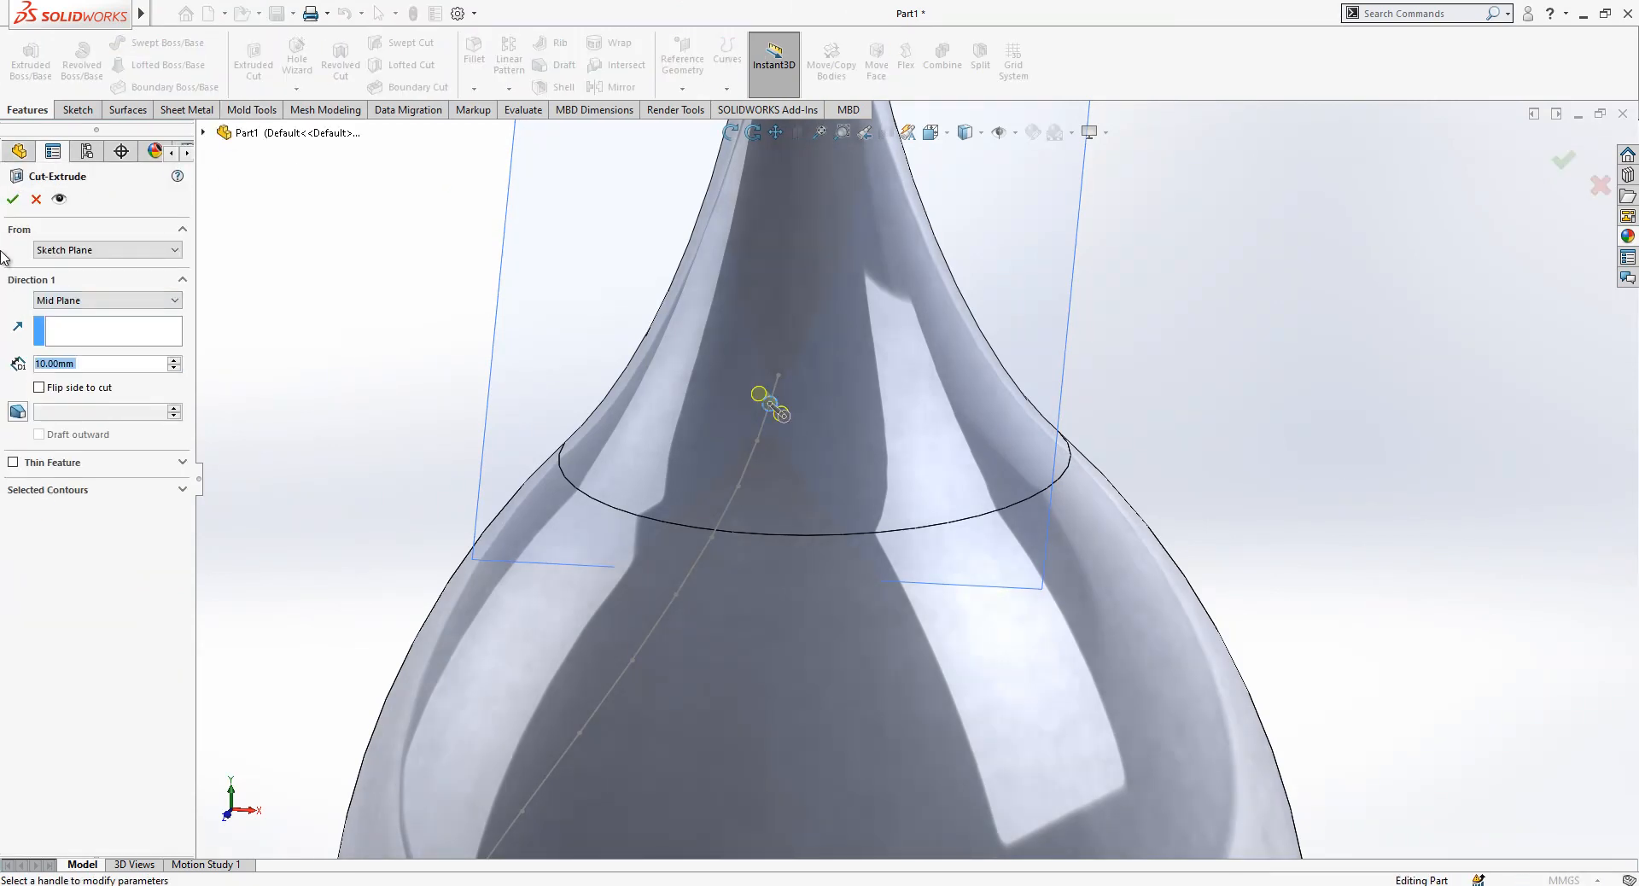
left_click(13, 199)
left_click(497, 318)
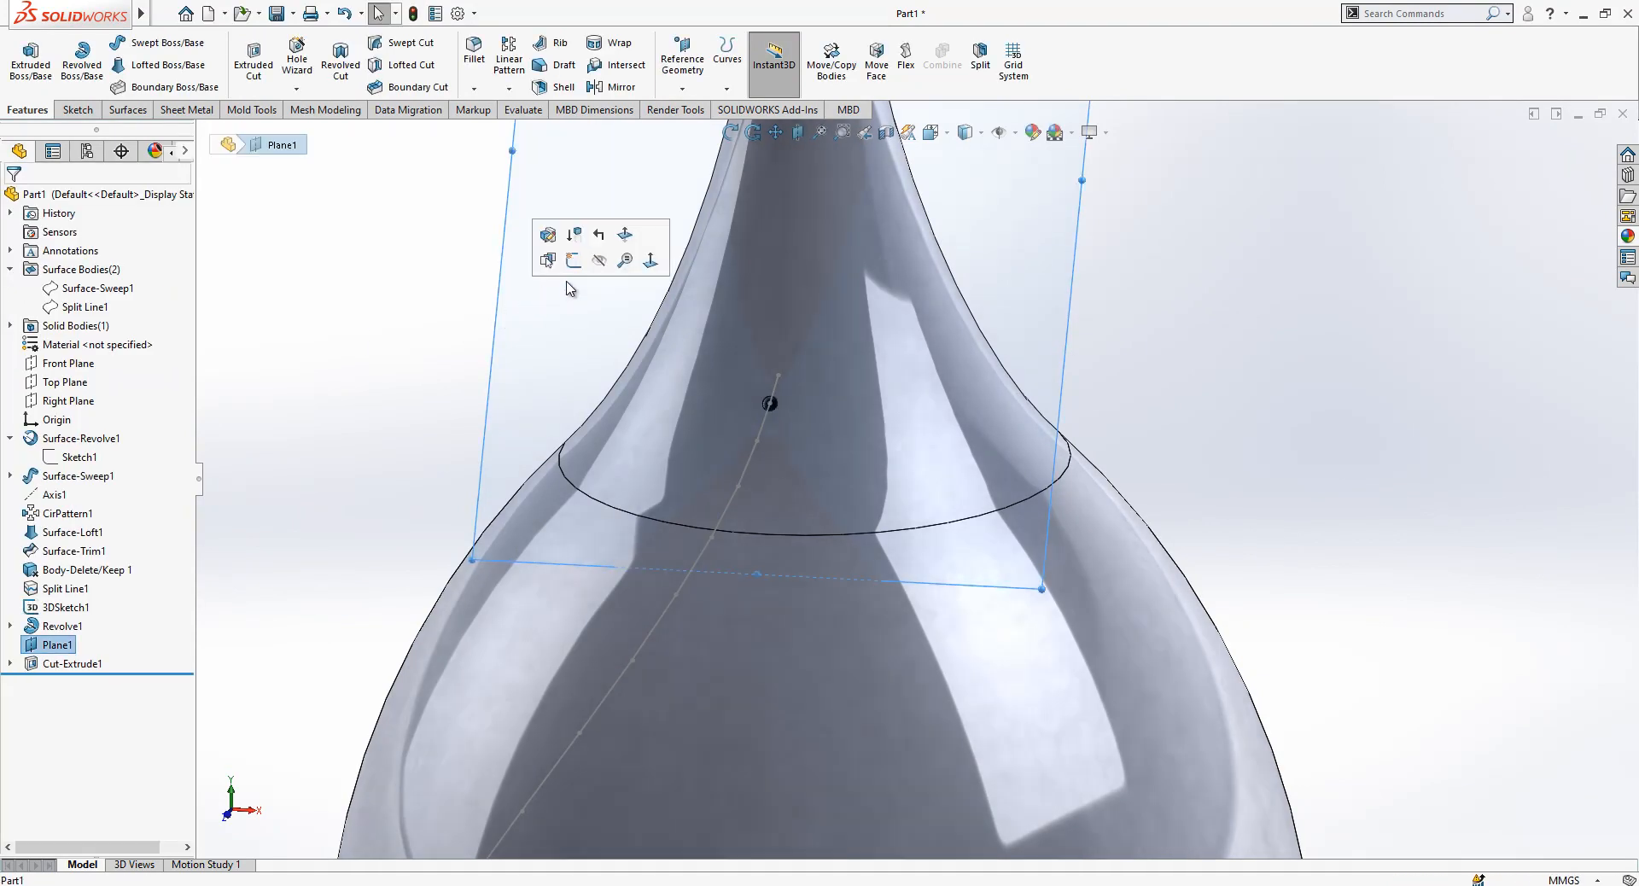
left_click(601, 262)
- Create a reference plane tangent to the neck face and passing through the third point from the top of 3DSketch1
left_click(682, 88)
left_click(683, 120)
left_click(732, 429)
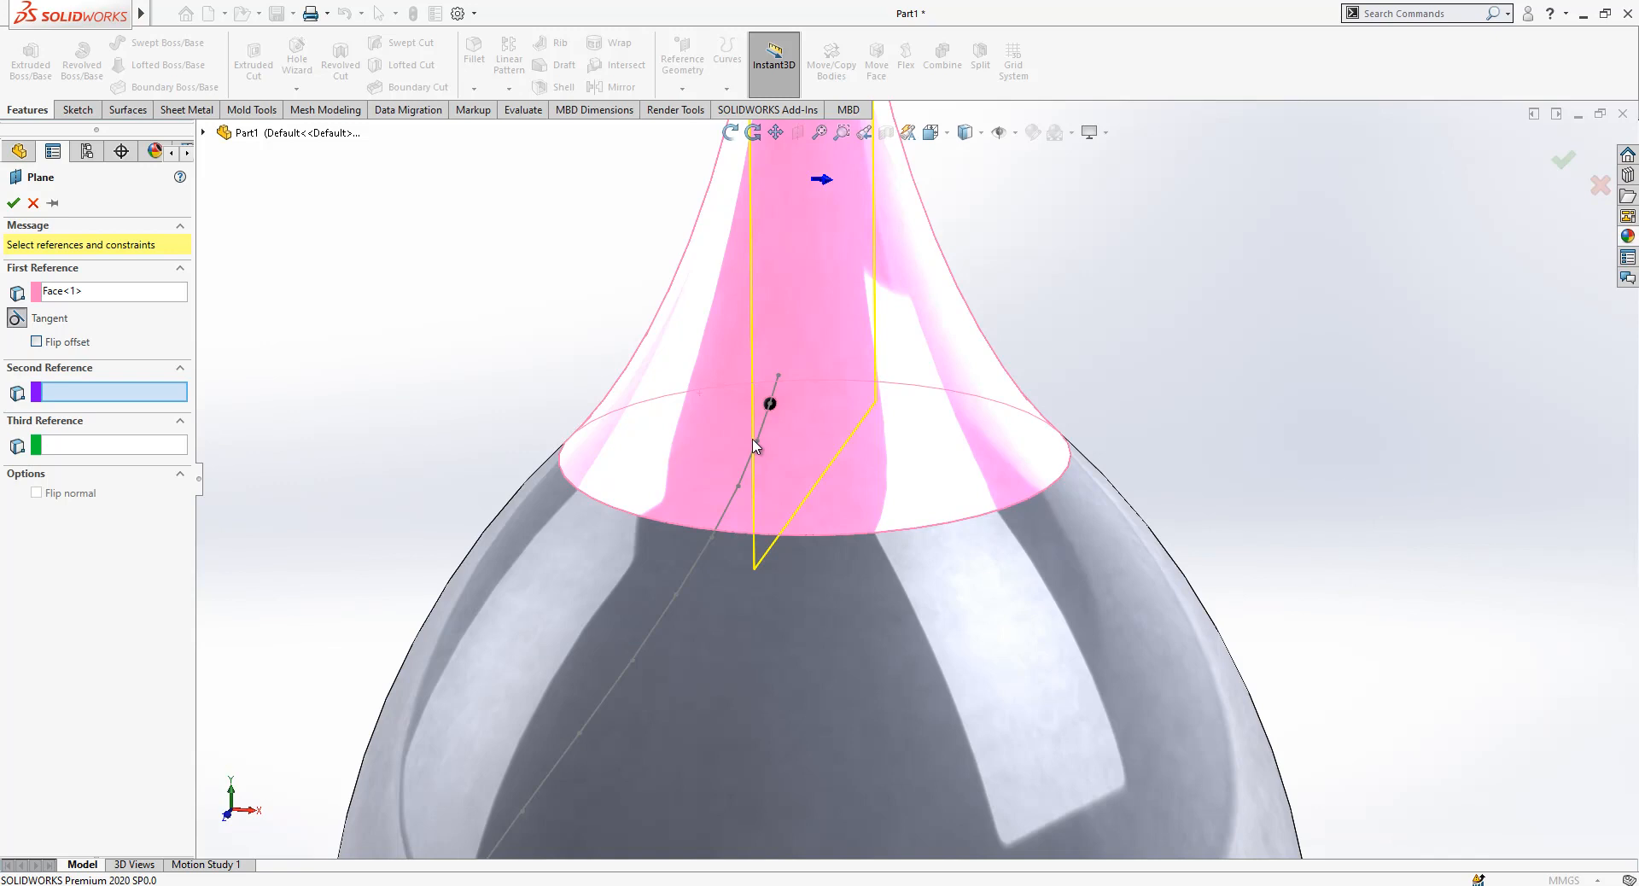
left_click(757, 443)
left_click(13, 202)
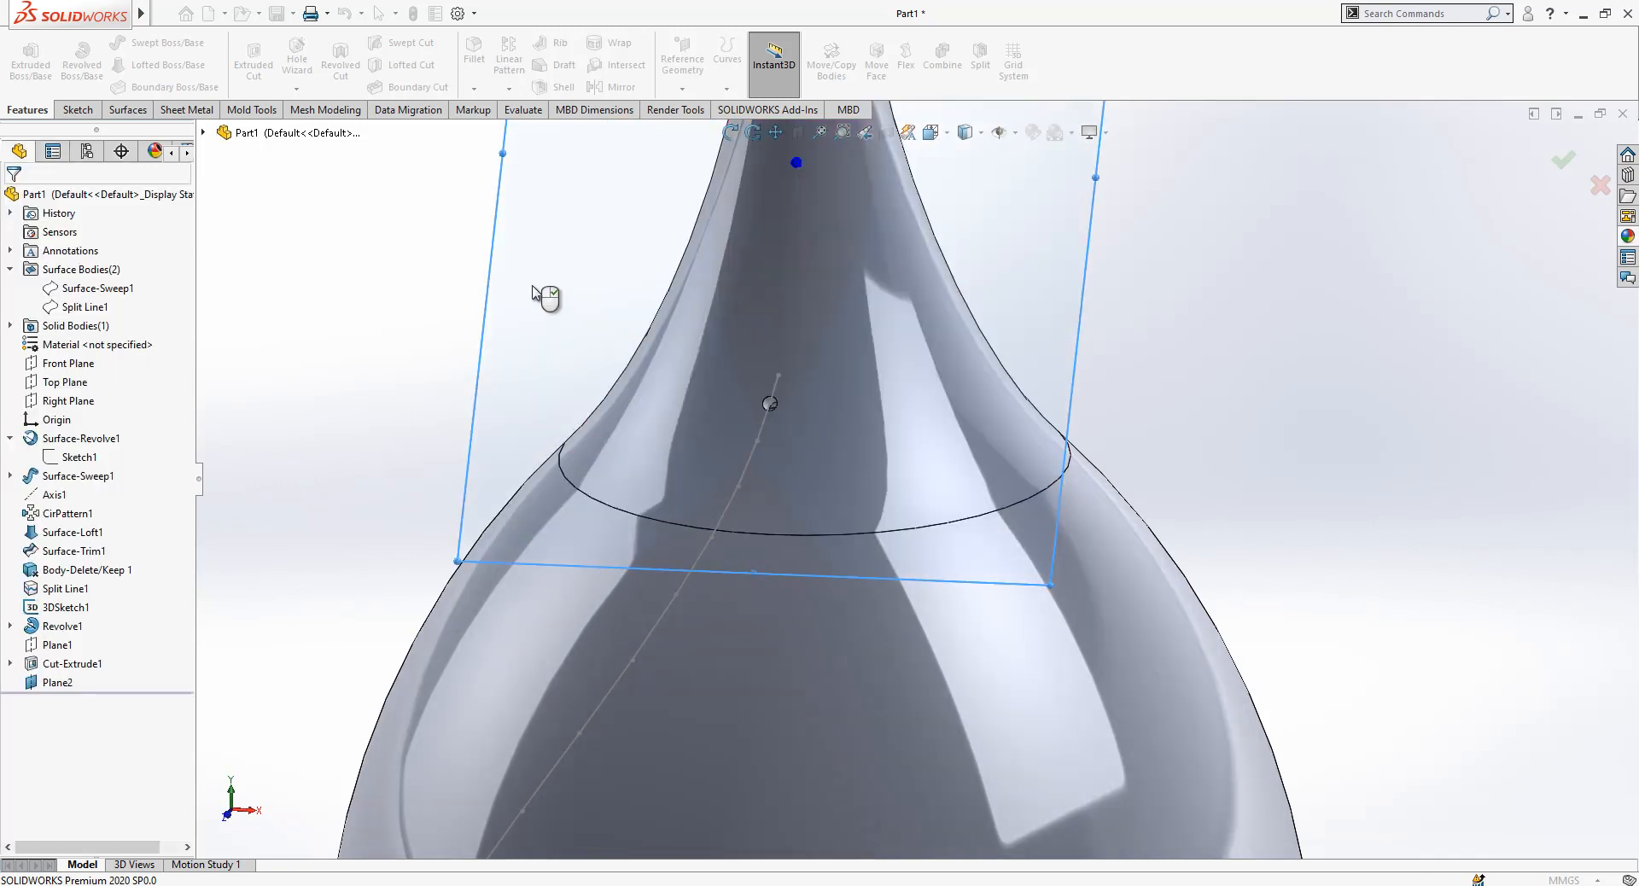
- Sketch a circle on the new tangent plane centered on the third 3DSketch1 point and dimension its diameter to 2.5 mm
left_click(147, 44)
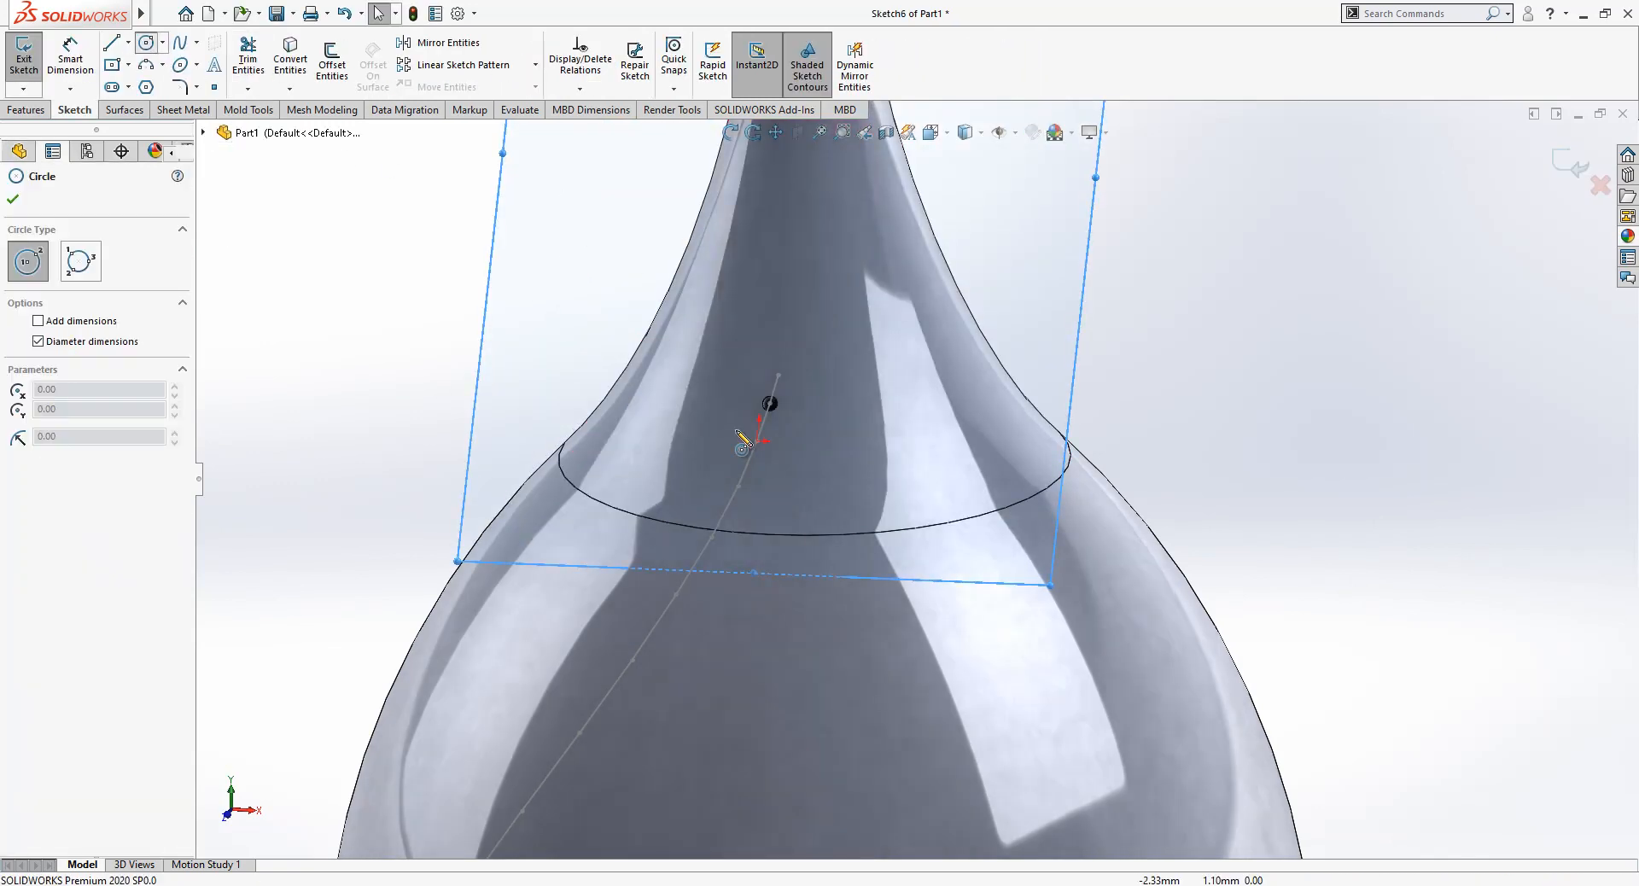
left_click(758, 442)
left_click(776, 454)
key("d")
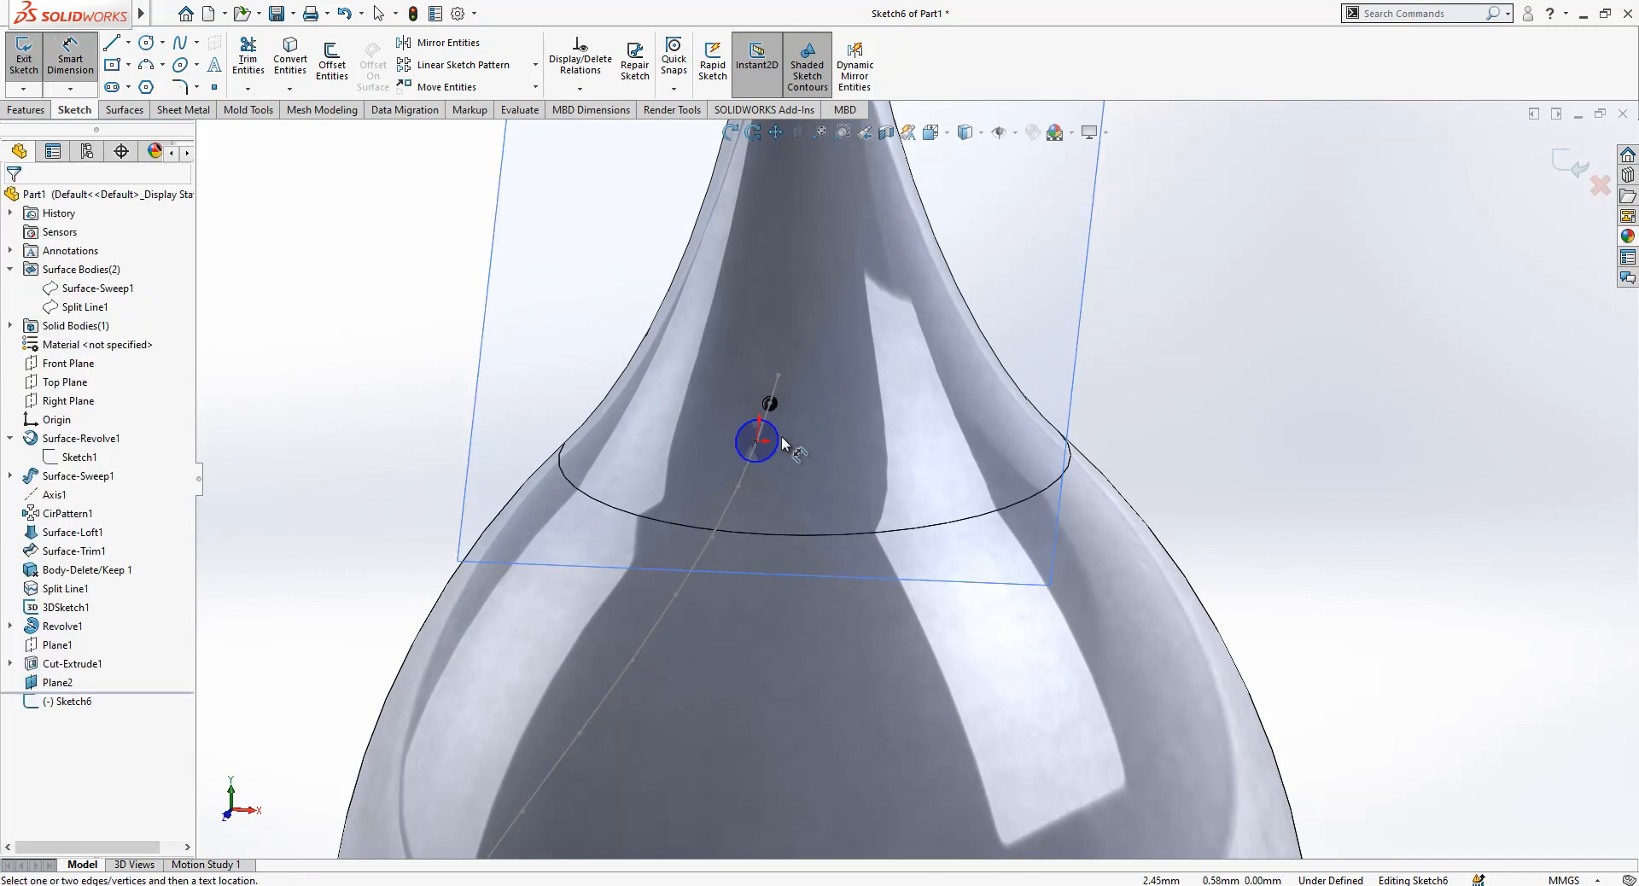
left_click(779, 442)
left_click(835, 448)
key("Return")
- Cut the 2.5 mm circle into the neck with a Mid Plane extruded cut, and hide its tangent plane
left_click(34, 111)
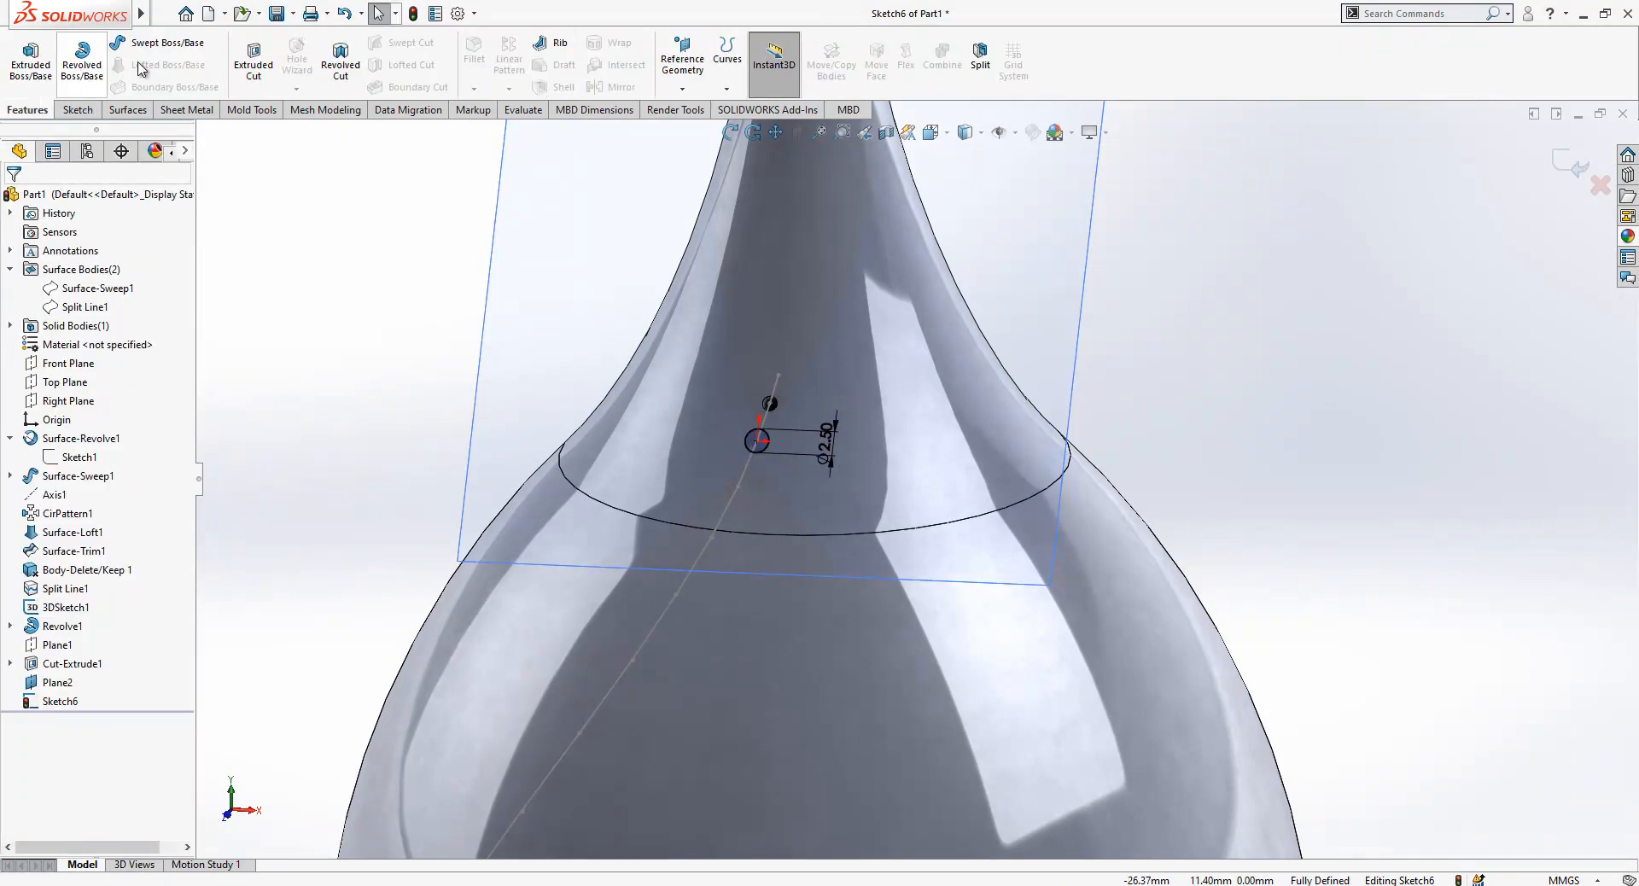
left_click(265, 68)
left_click(105, 302)
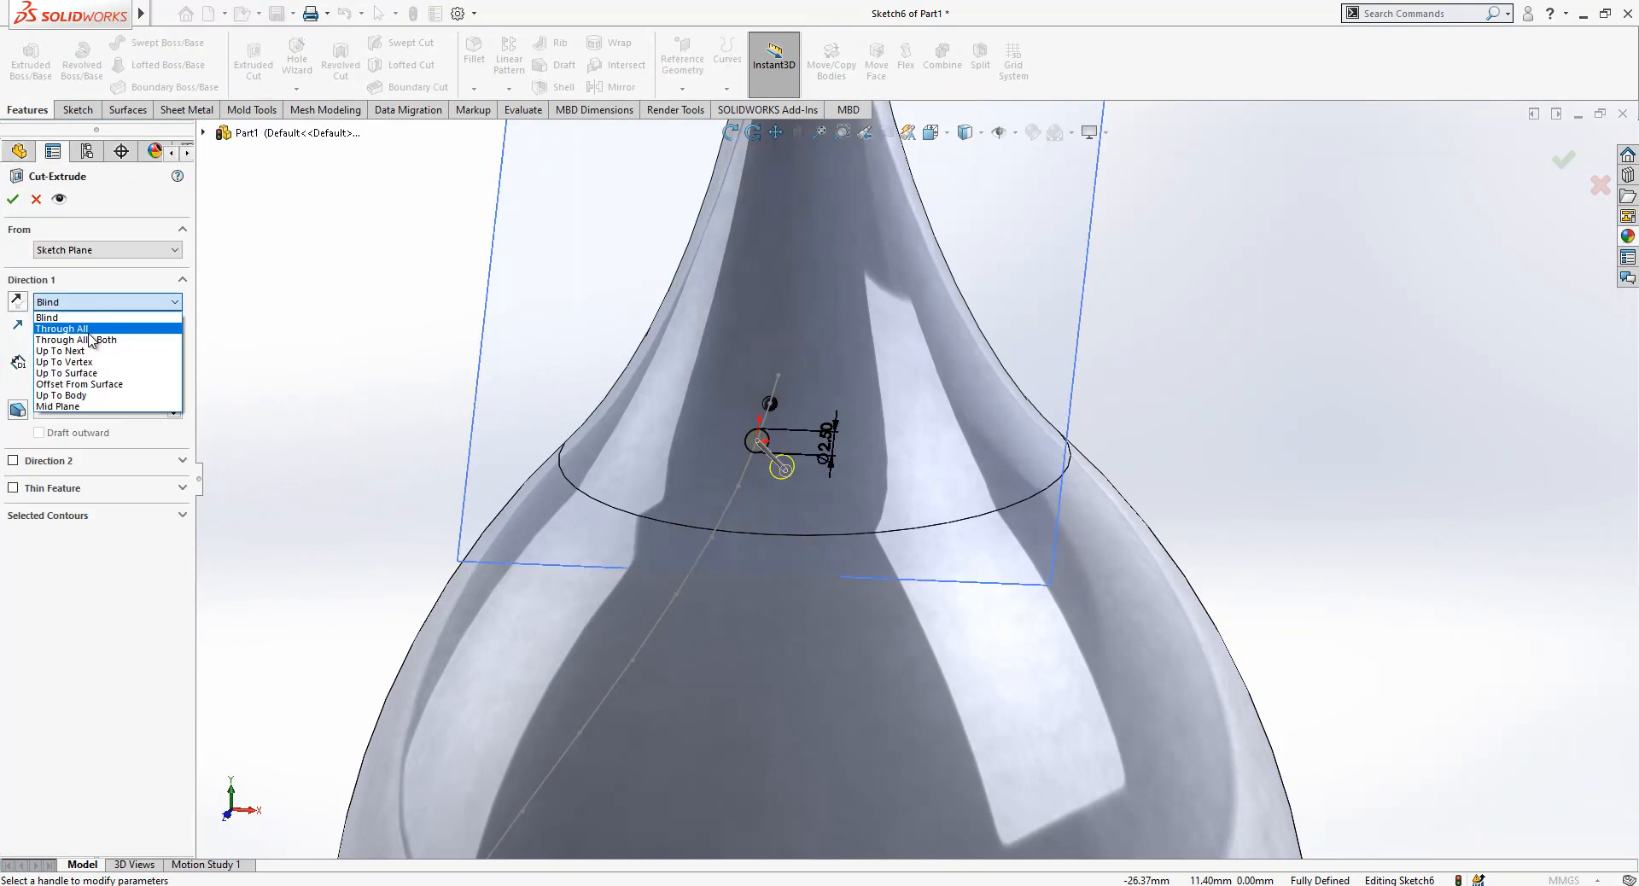
left_click(86, 408)
left_click(13, 199)
left_click(618, 295)
left_click(663, 301)
- Create a reference plane through the fourth point from the top of 3DSketch1, tangent to the neck face
left_click(682, 88)
left_click(693, 136)
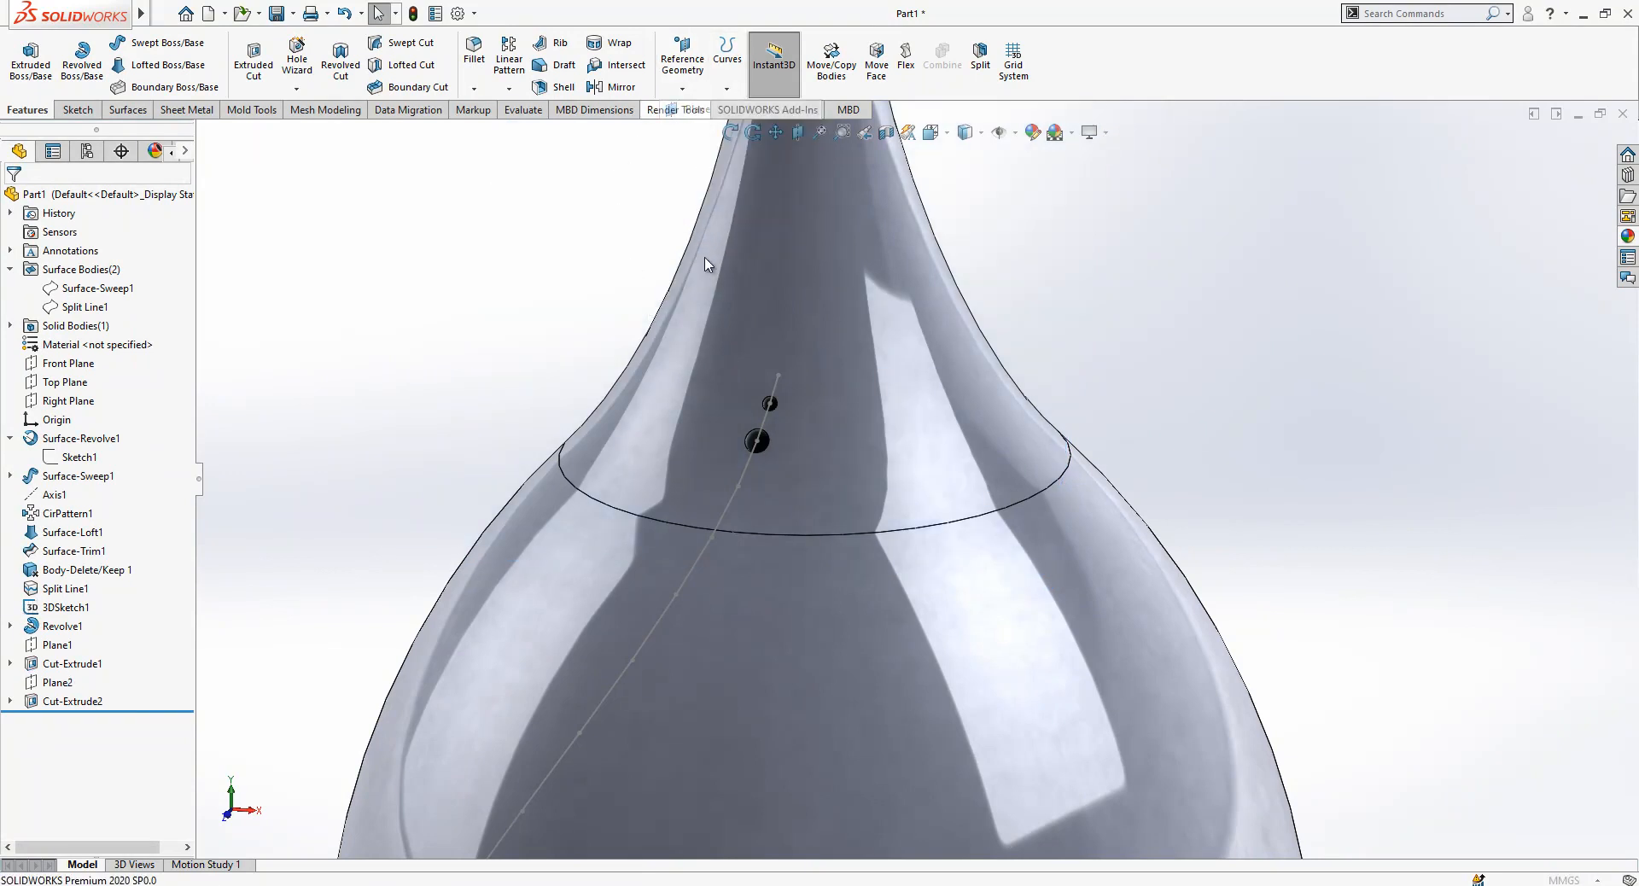
left_click(737, 490)
left_click(687, 475)
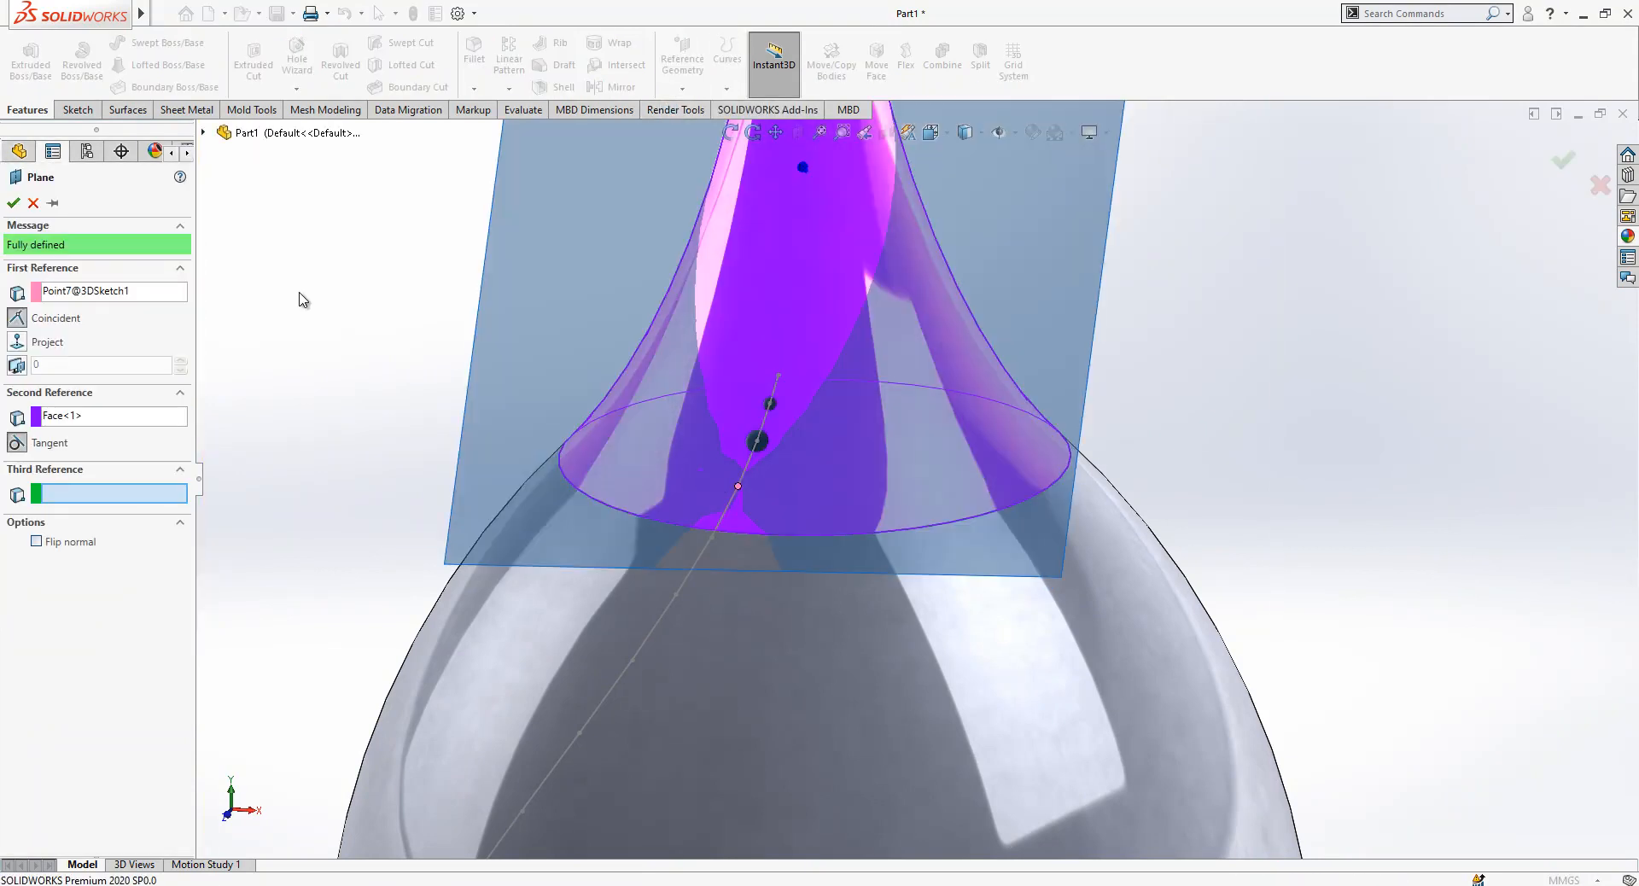
left_click(12, 203)
- Start a sketch on the new tangent plane and draw a circle about 6.5 mm in diameter centered on the fourth 3DSketch1 point
right_click(537, 321)
left_click(546, 260)
left_click(148, 44)
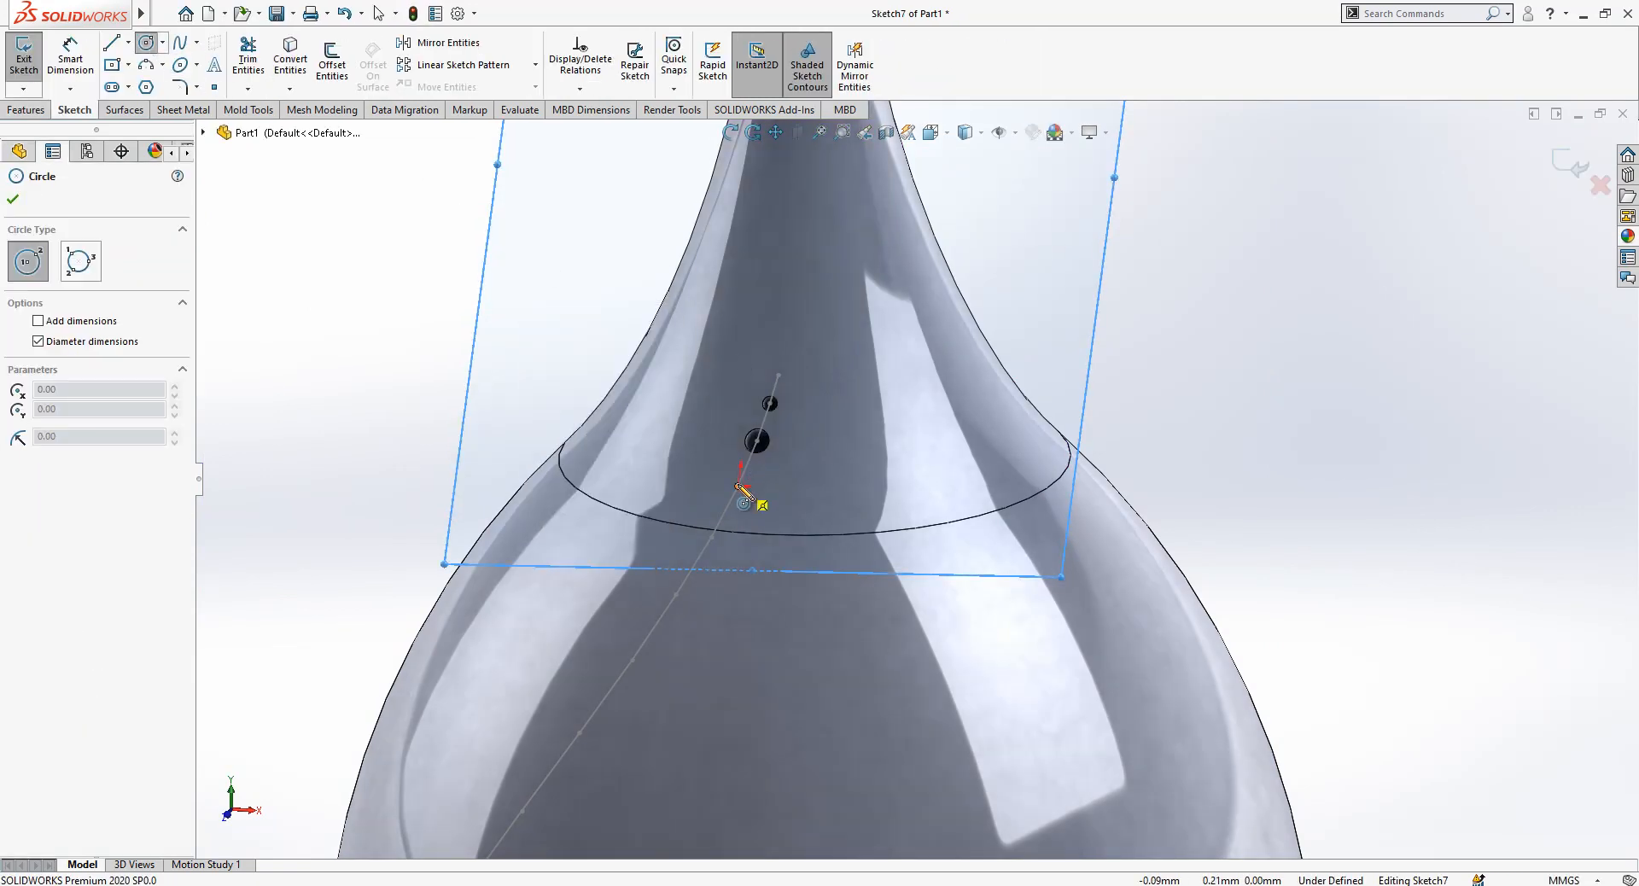
left_click(737, 487)
left_click(768, 493)
- Dimension the circle's diameter to 3.5 mm
left_click(72, 61)
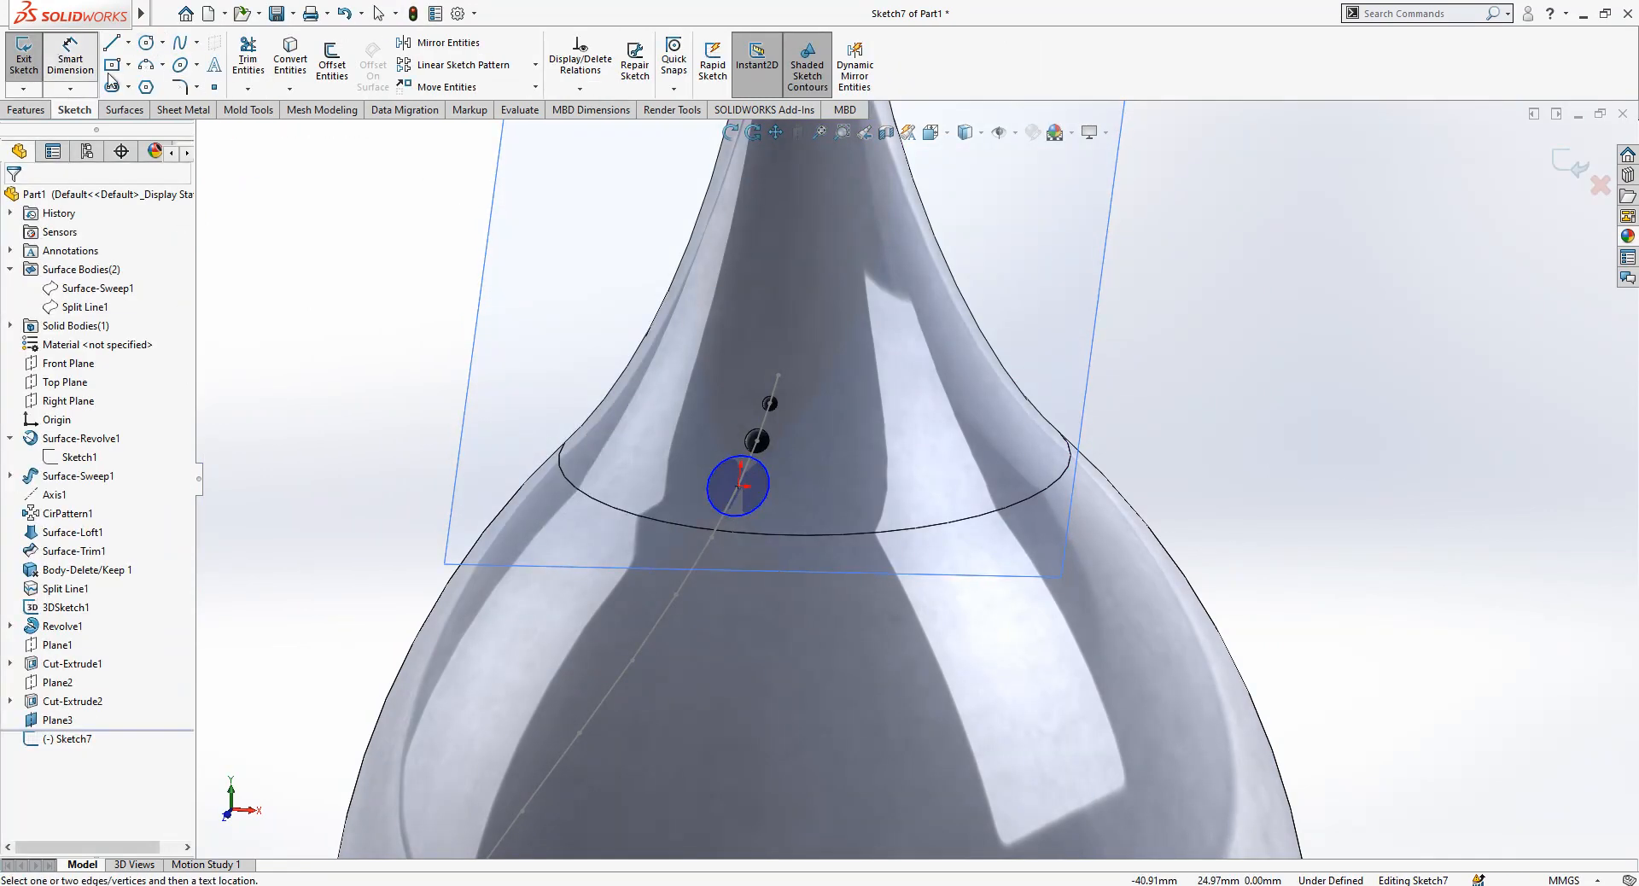
left_click(769, 493)
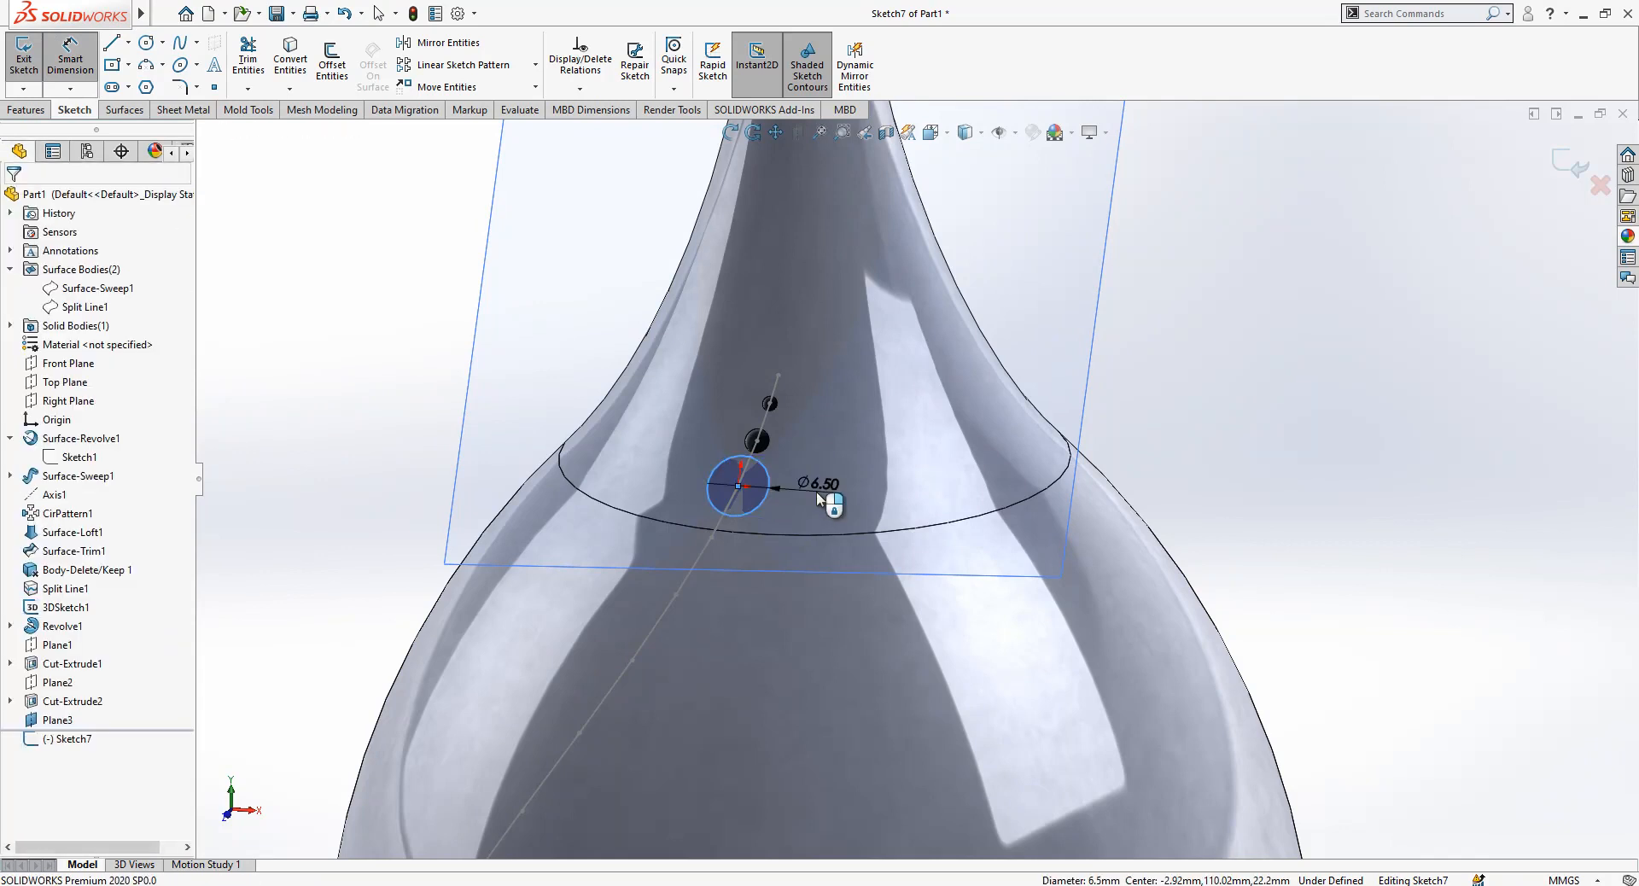
left_click(817, 490)
type("3.5")
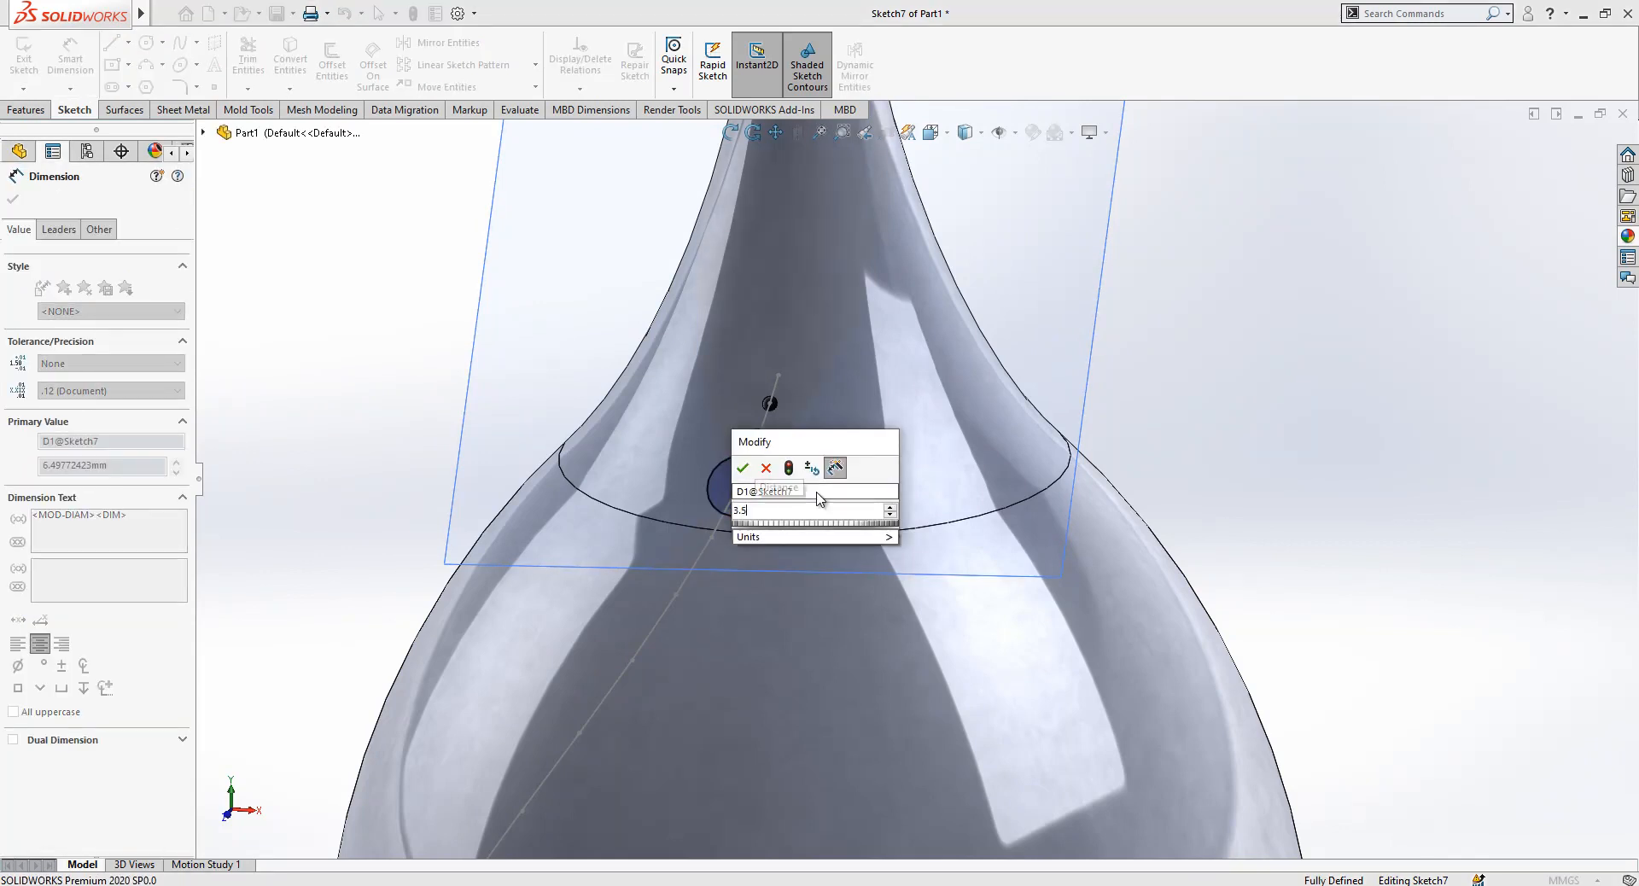
key("Return")
key("Escape")
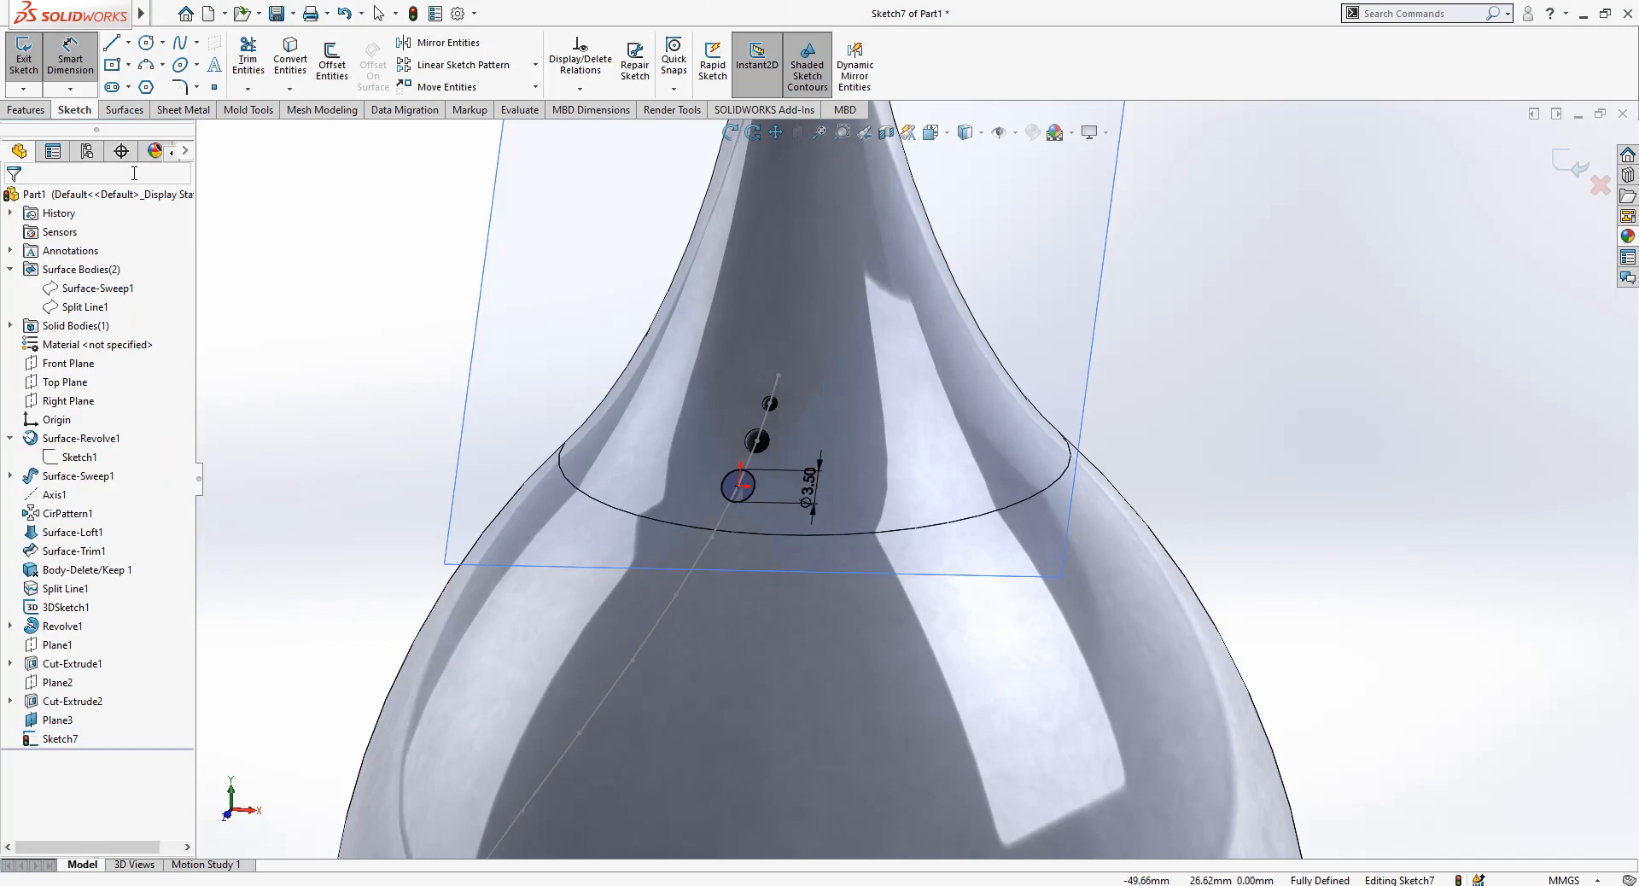
- Cut the 3.5 mm circle into the neck with a Mid Plane extruded cut
left_click(50, 110)
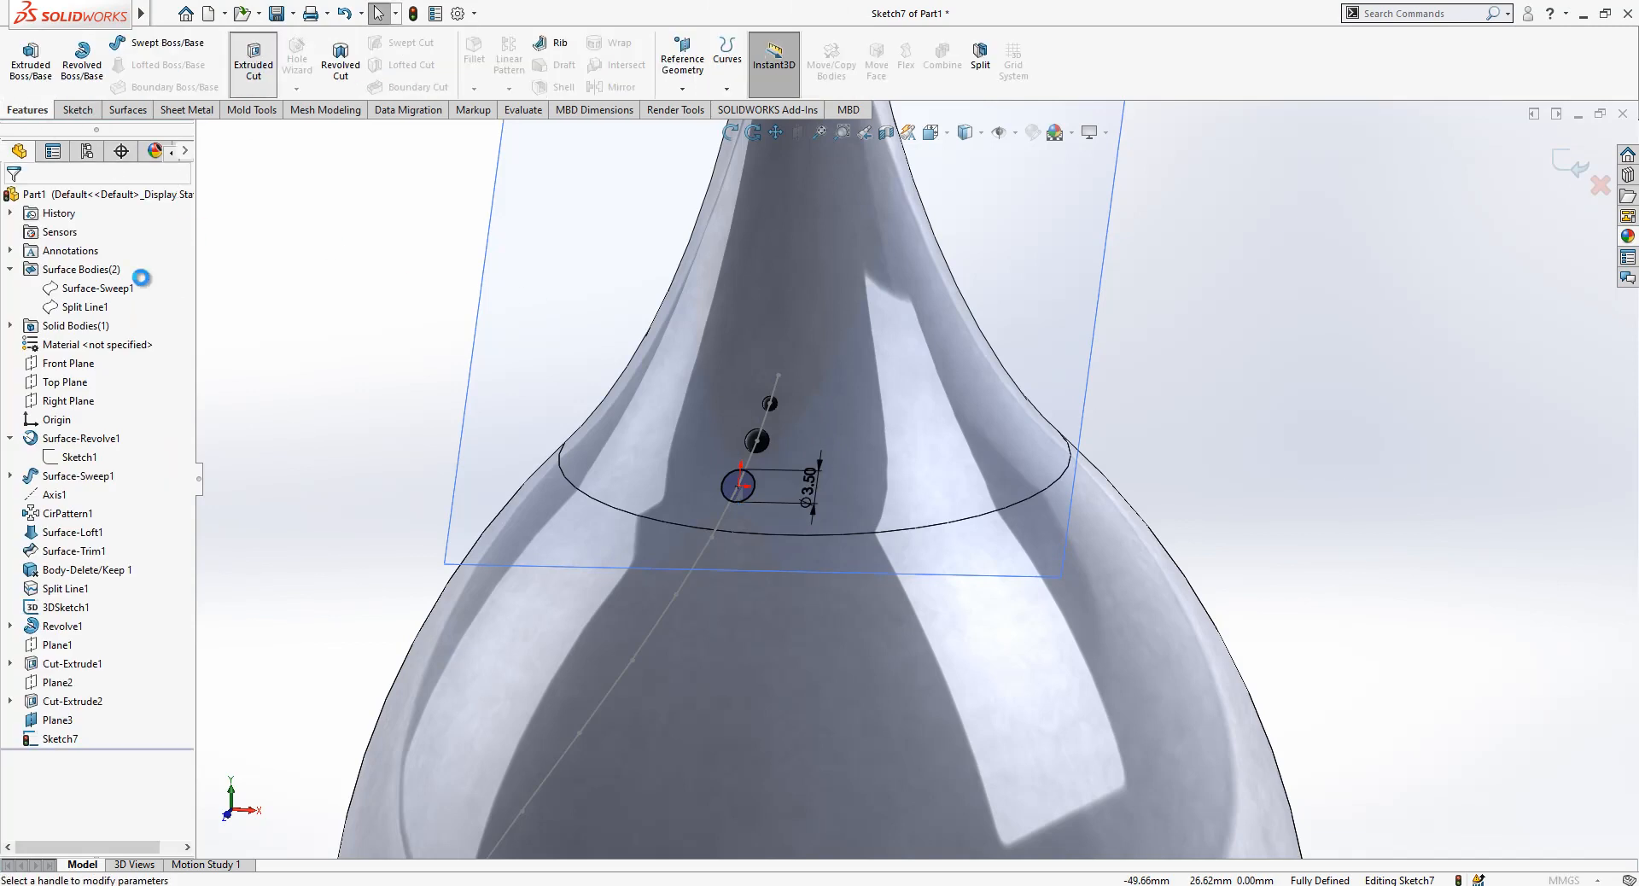
left_click(98, 302)
left_click(96, 409)
left_click(12, 199)
- Create a reference plane through the fifth point from the top of 3DSketch1, tangent to the wide body face below the neck
left_click(684, 85)
left_click(697, 112)
left_click(711, 538)
left_click(732, 588)
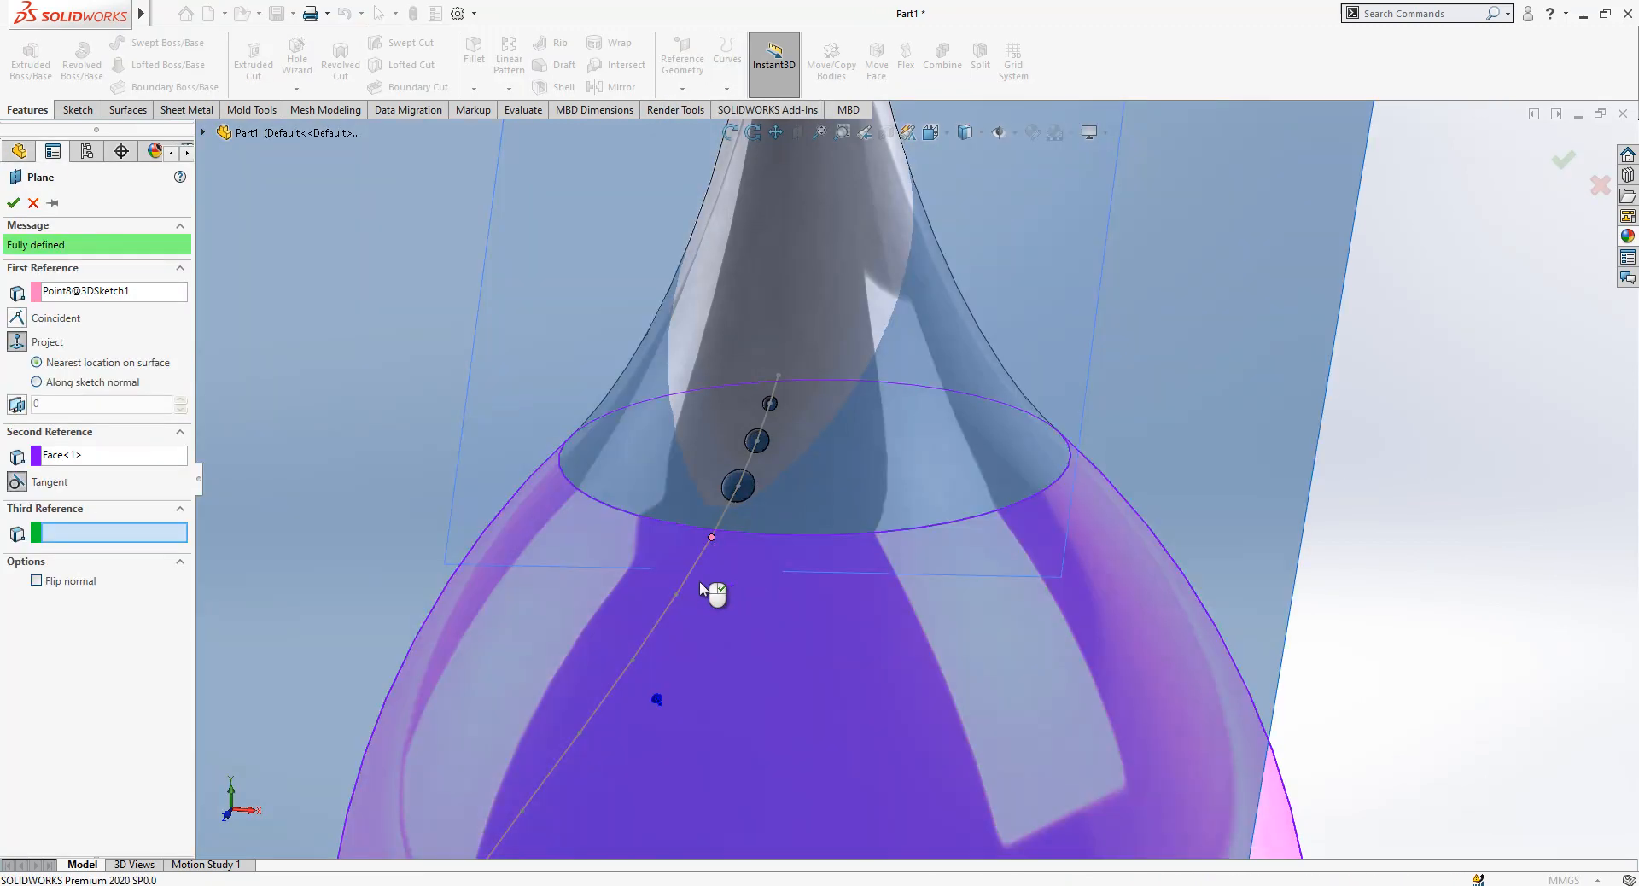
left_click(13, 203)
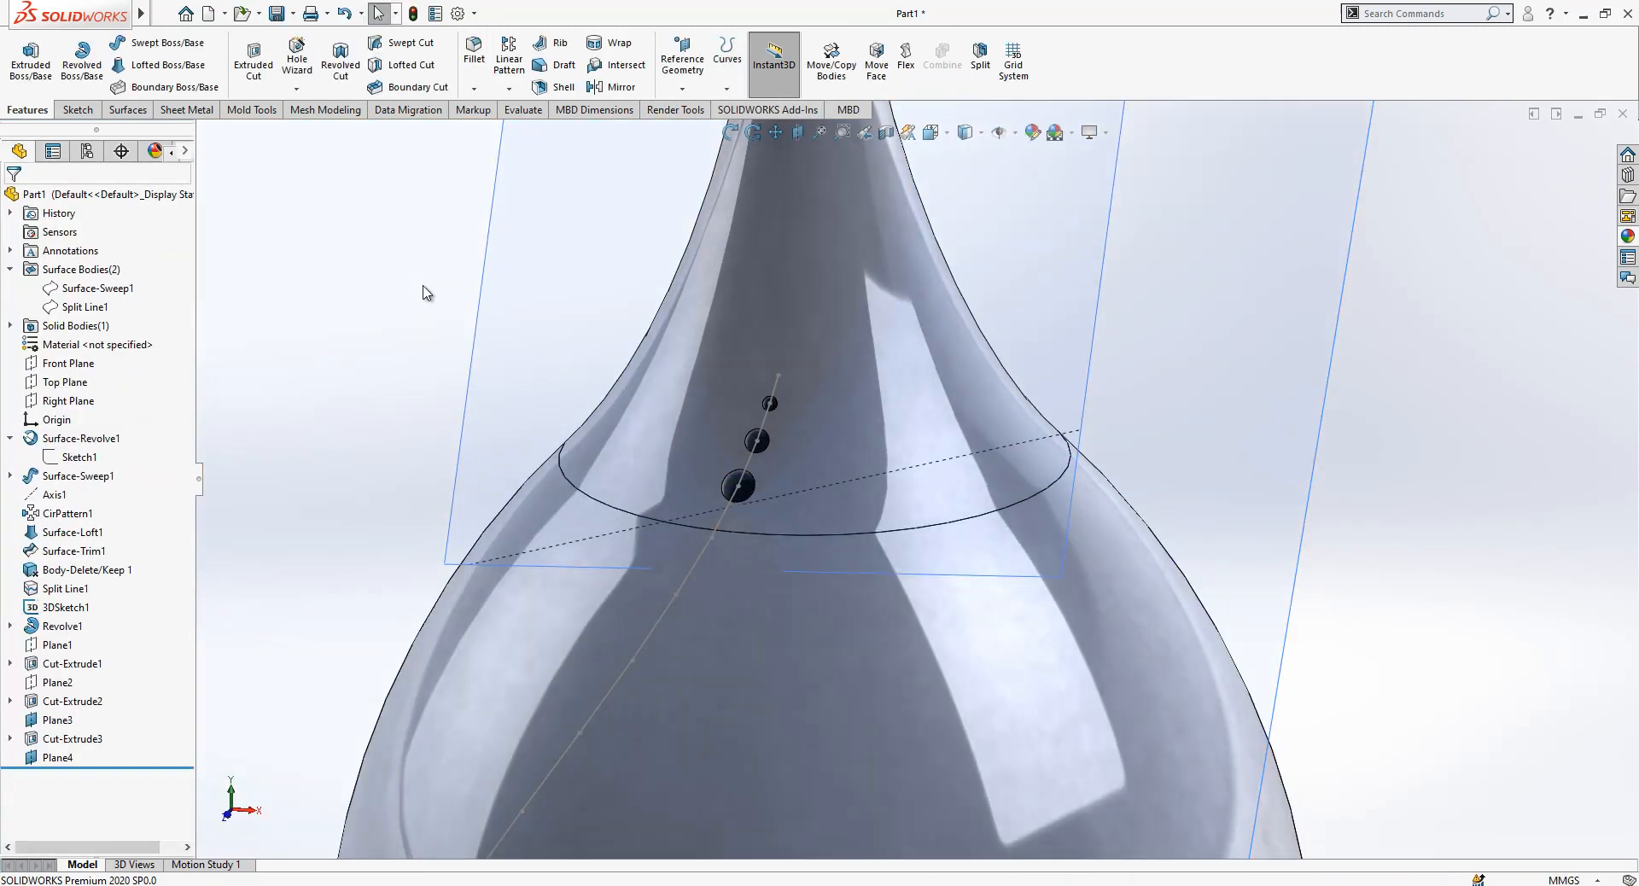
- Hide Plane3, the tangent plane used for the 3.5 mm hole
scroll(1101, 367, "up", 5)
left_click(1011, 235)
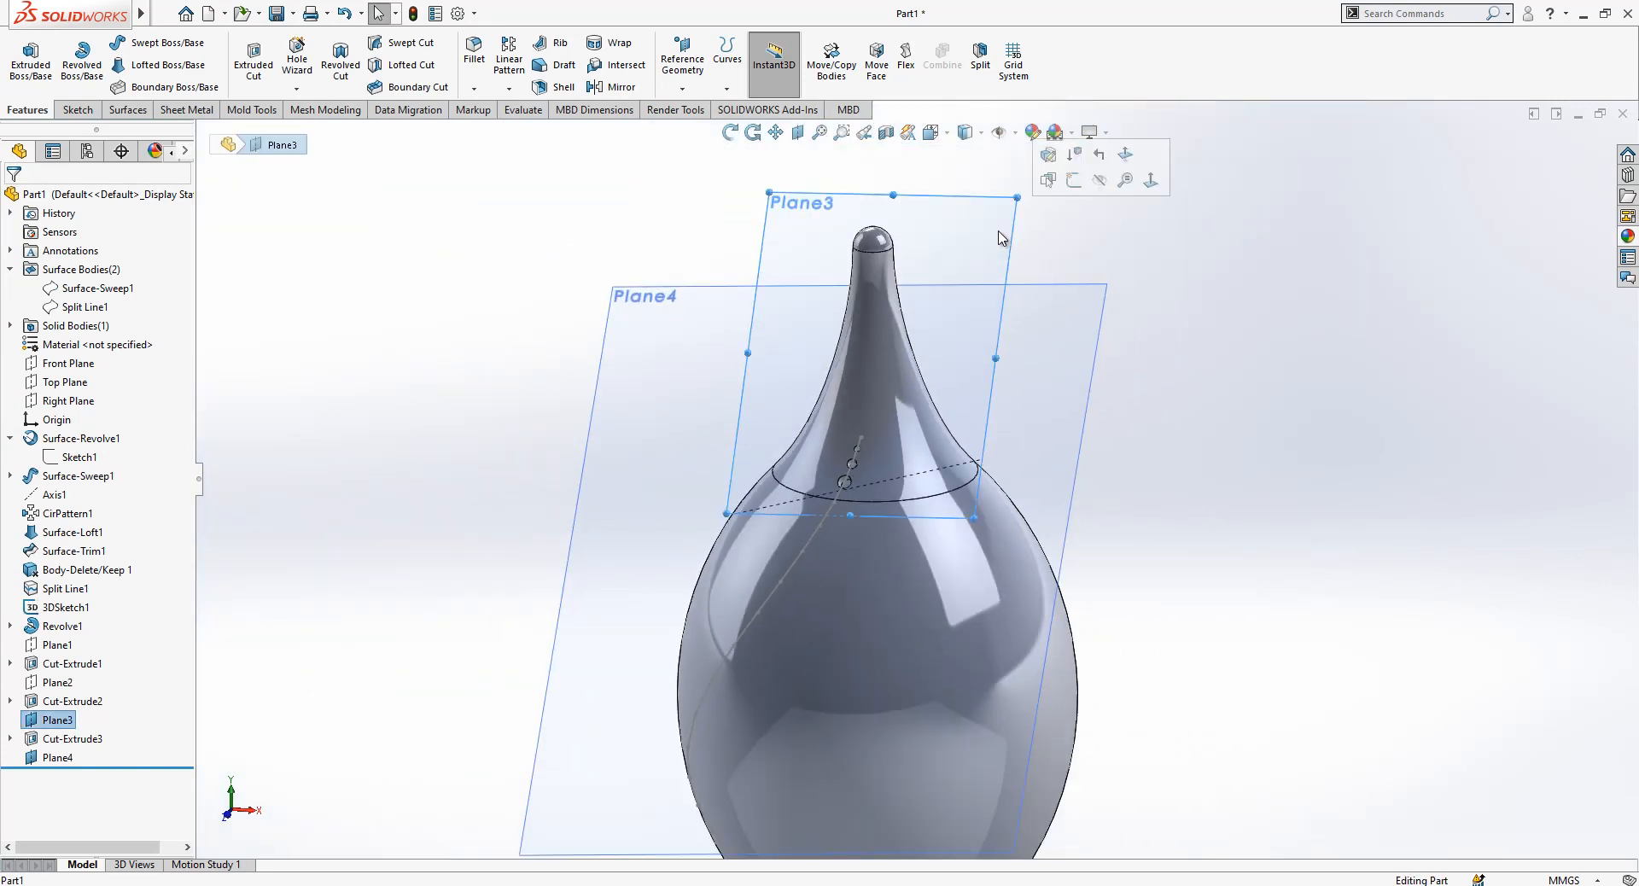
- Hide Plane3 and sketch a circle about 8 mm in diameter on Plane4, centred on the curve point just below the third hole
left_click(1100, 185)
left_click(802, 322)
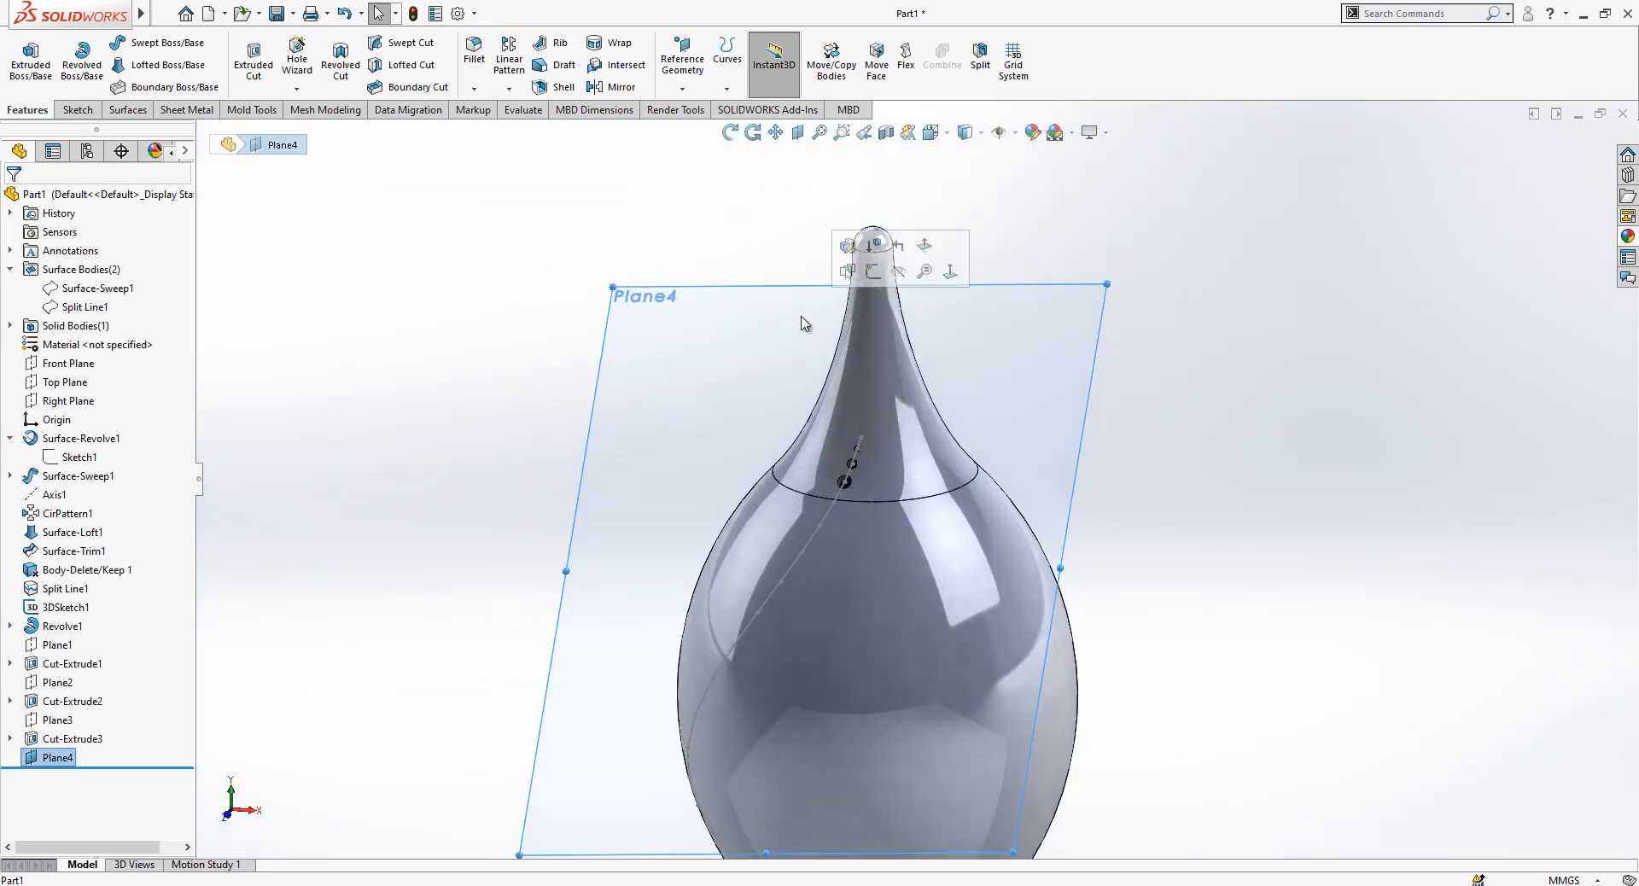
left_click(879, 267)
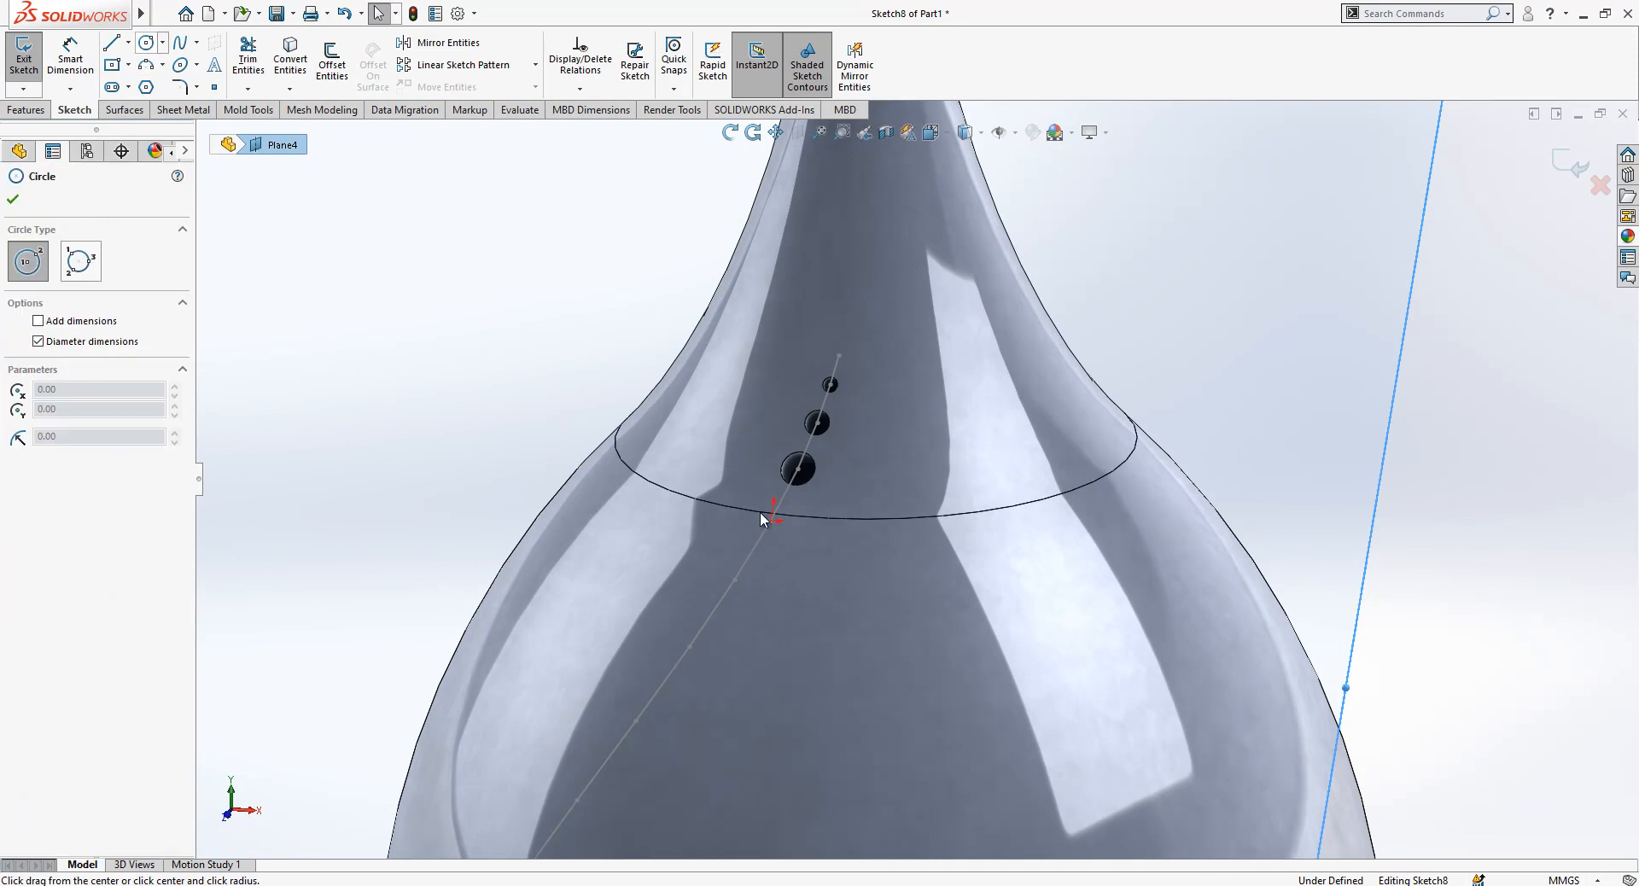
left_click(771, 522)
left_click(801, 548)
- Dimension the circle on Plane4 with a diameter of 4.5 mm and finish the sketch
right_click_drag(830, 563, 798, 405)
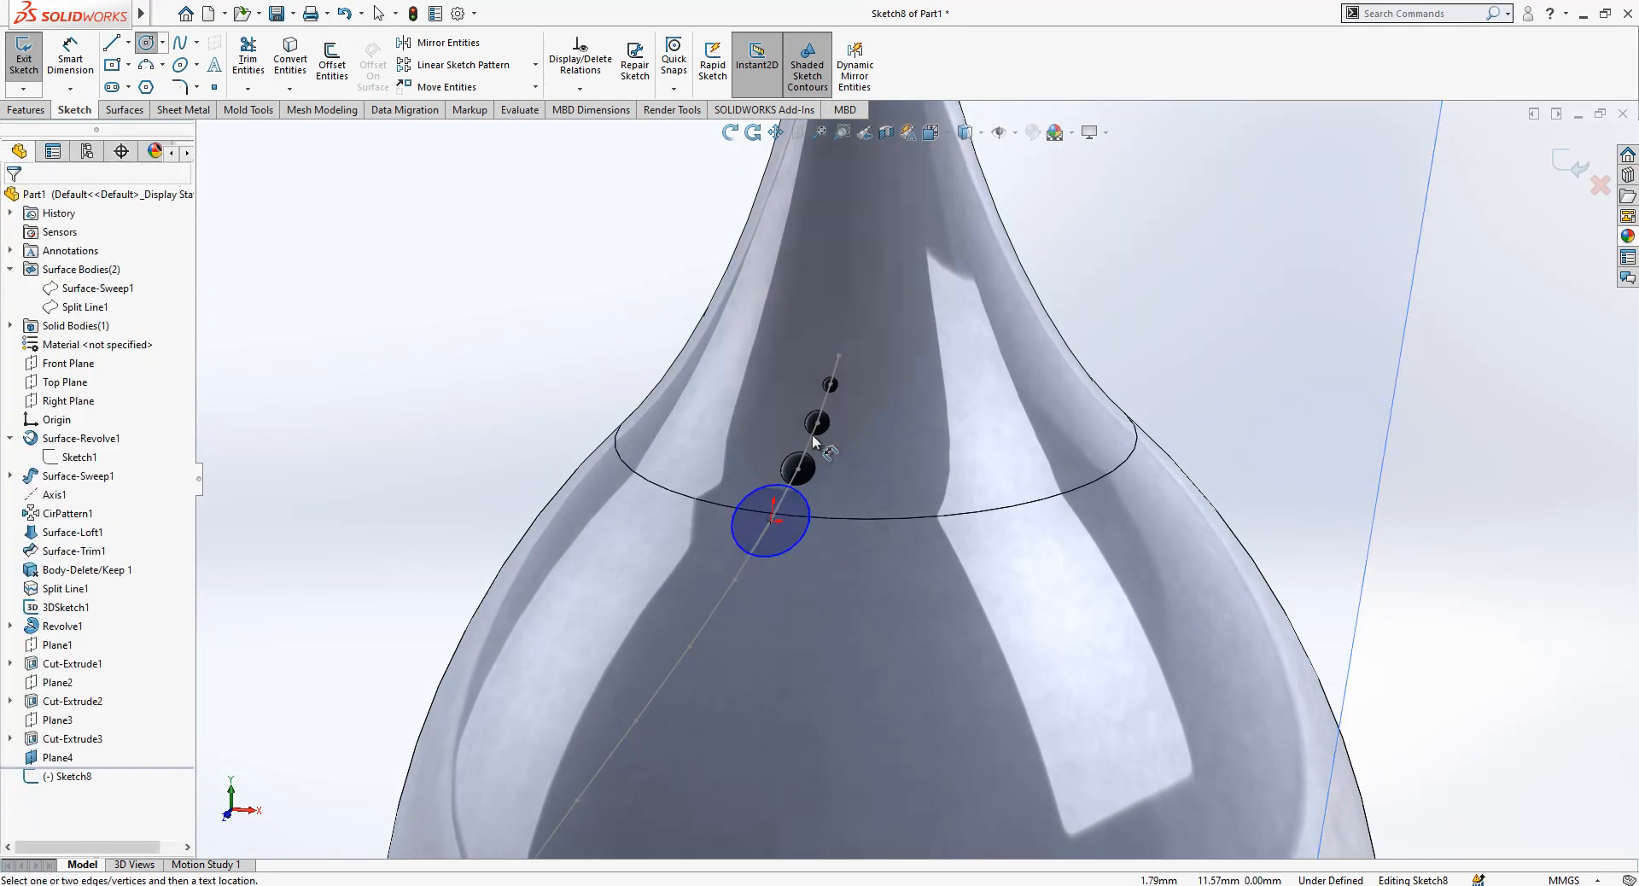
left_click(808, 506)
left_click(831, 500)
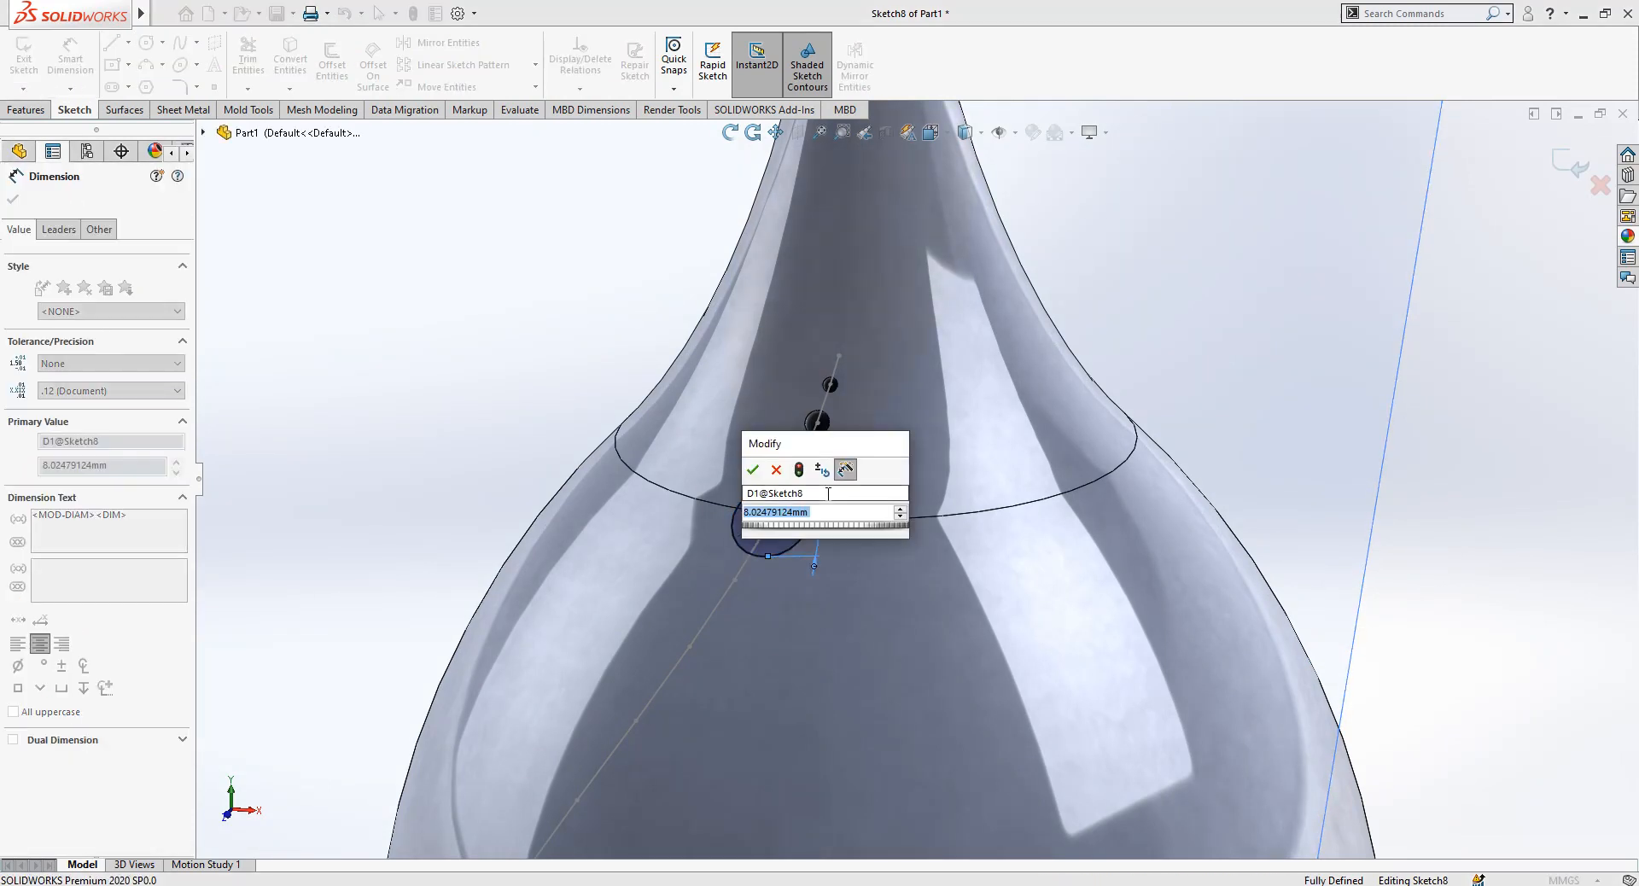
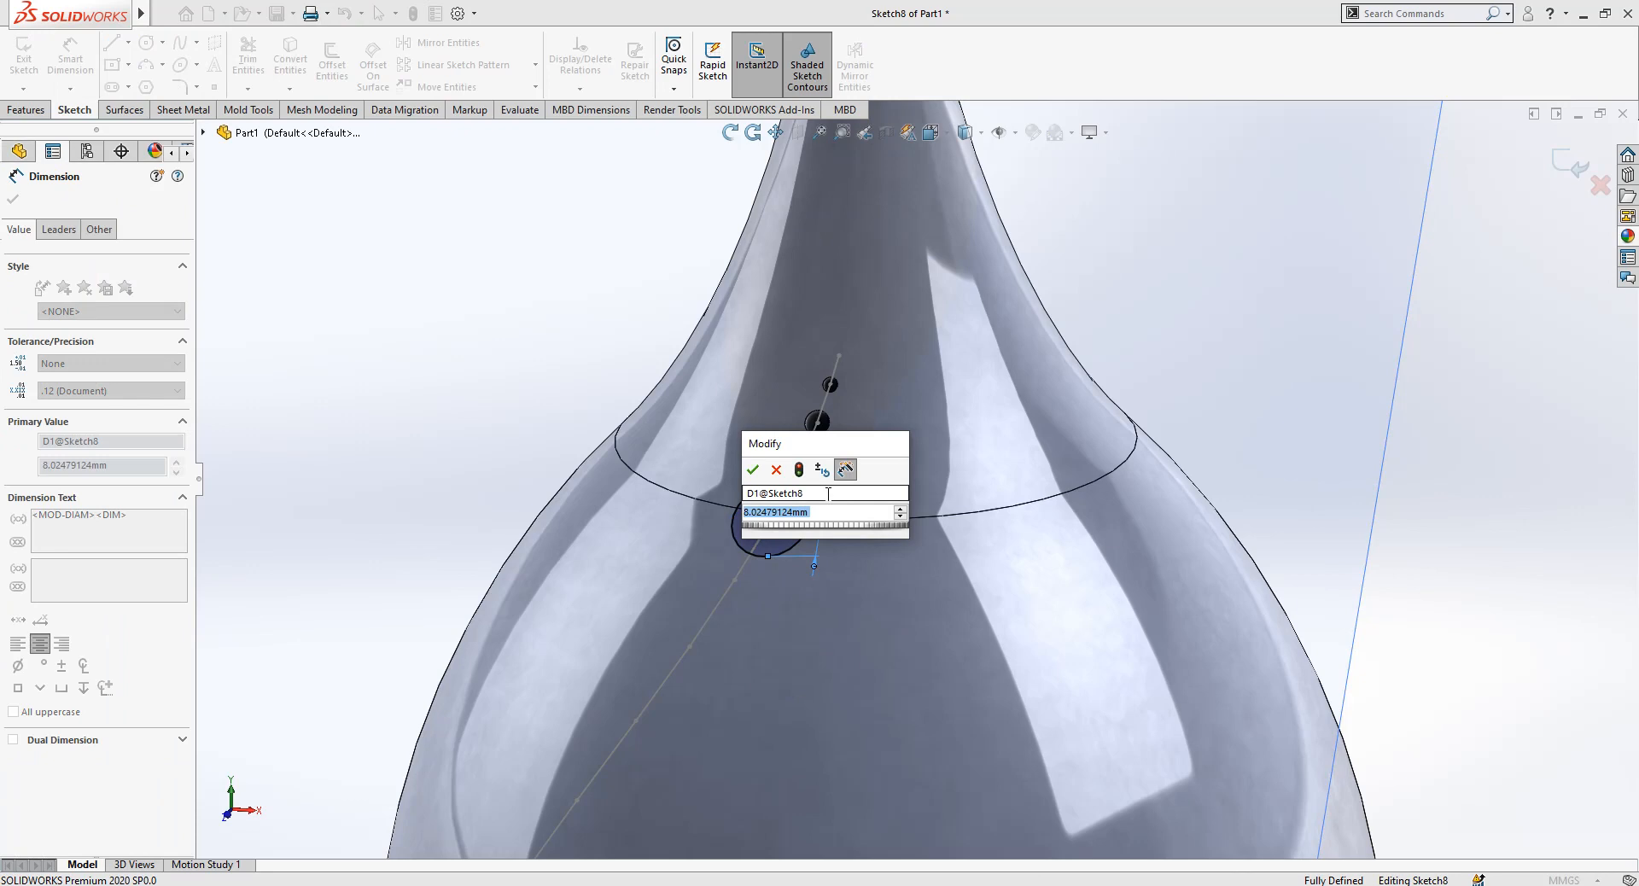
type("4.5")
key("Return")
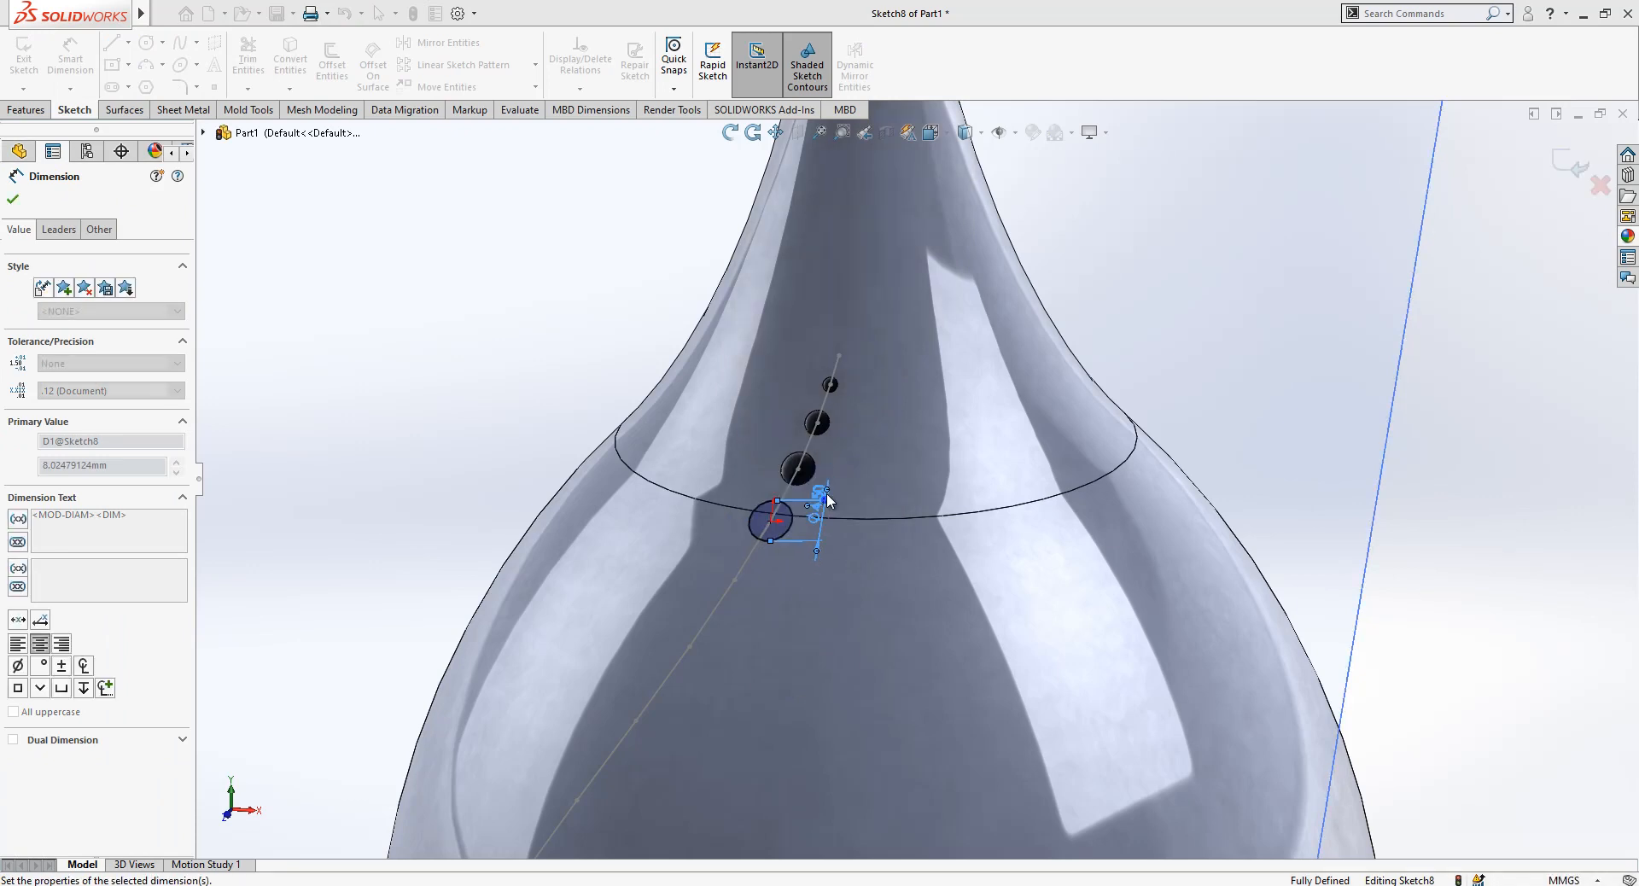
key("Escape")
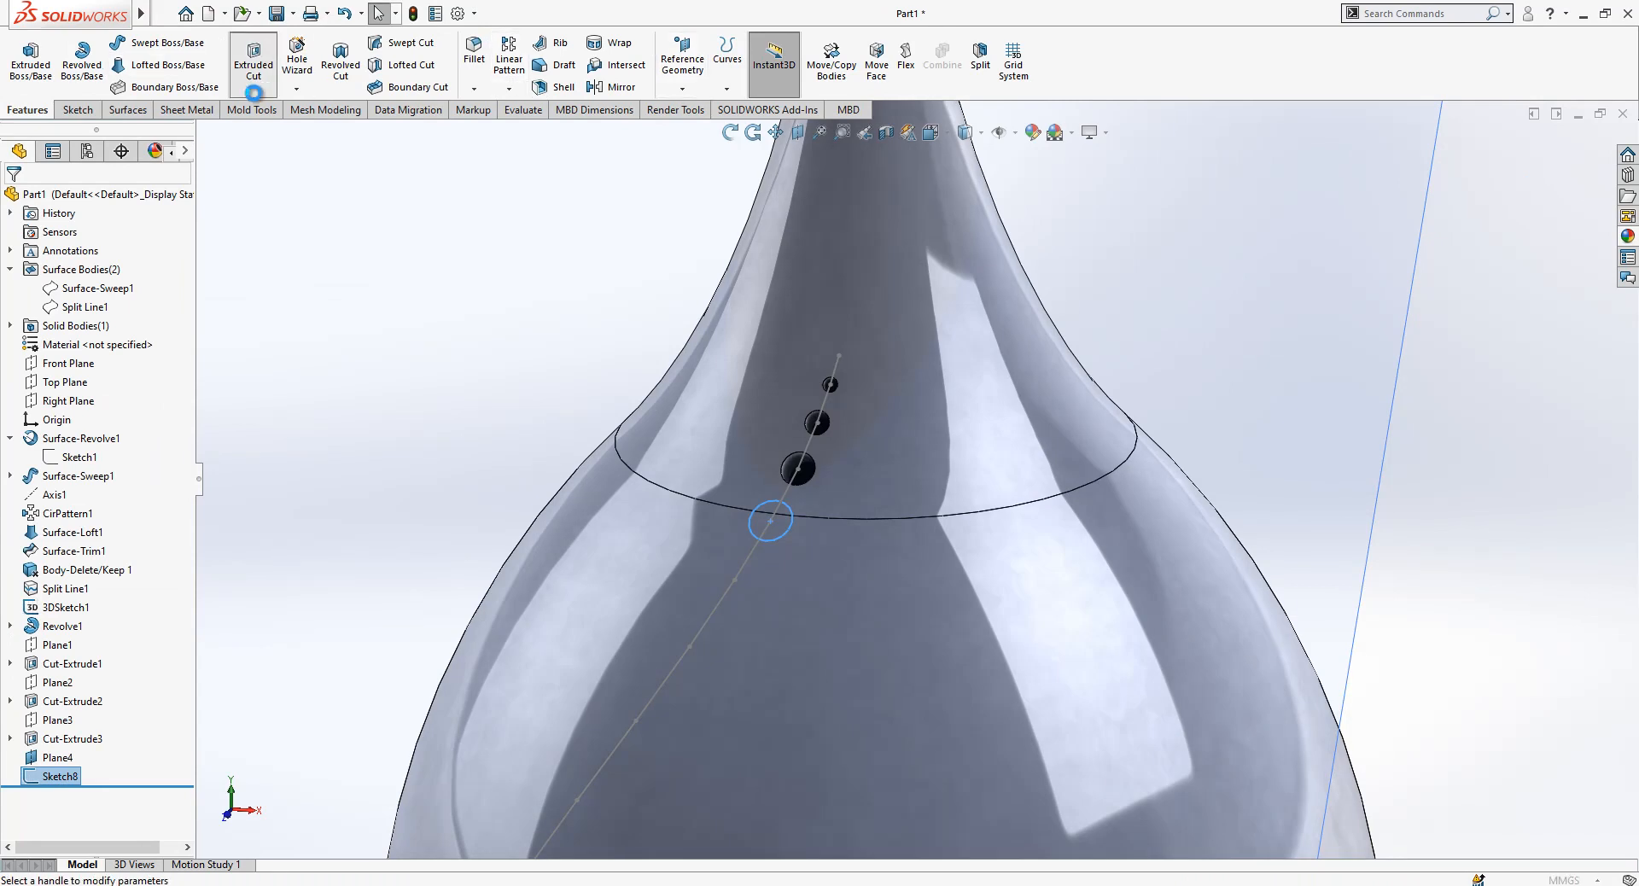
- Cut the 4.5 mm circle with a 10 mm mid-plane extruded cut and hide Plane4
left_click(256, 79)
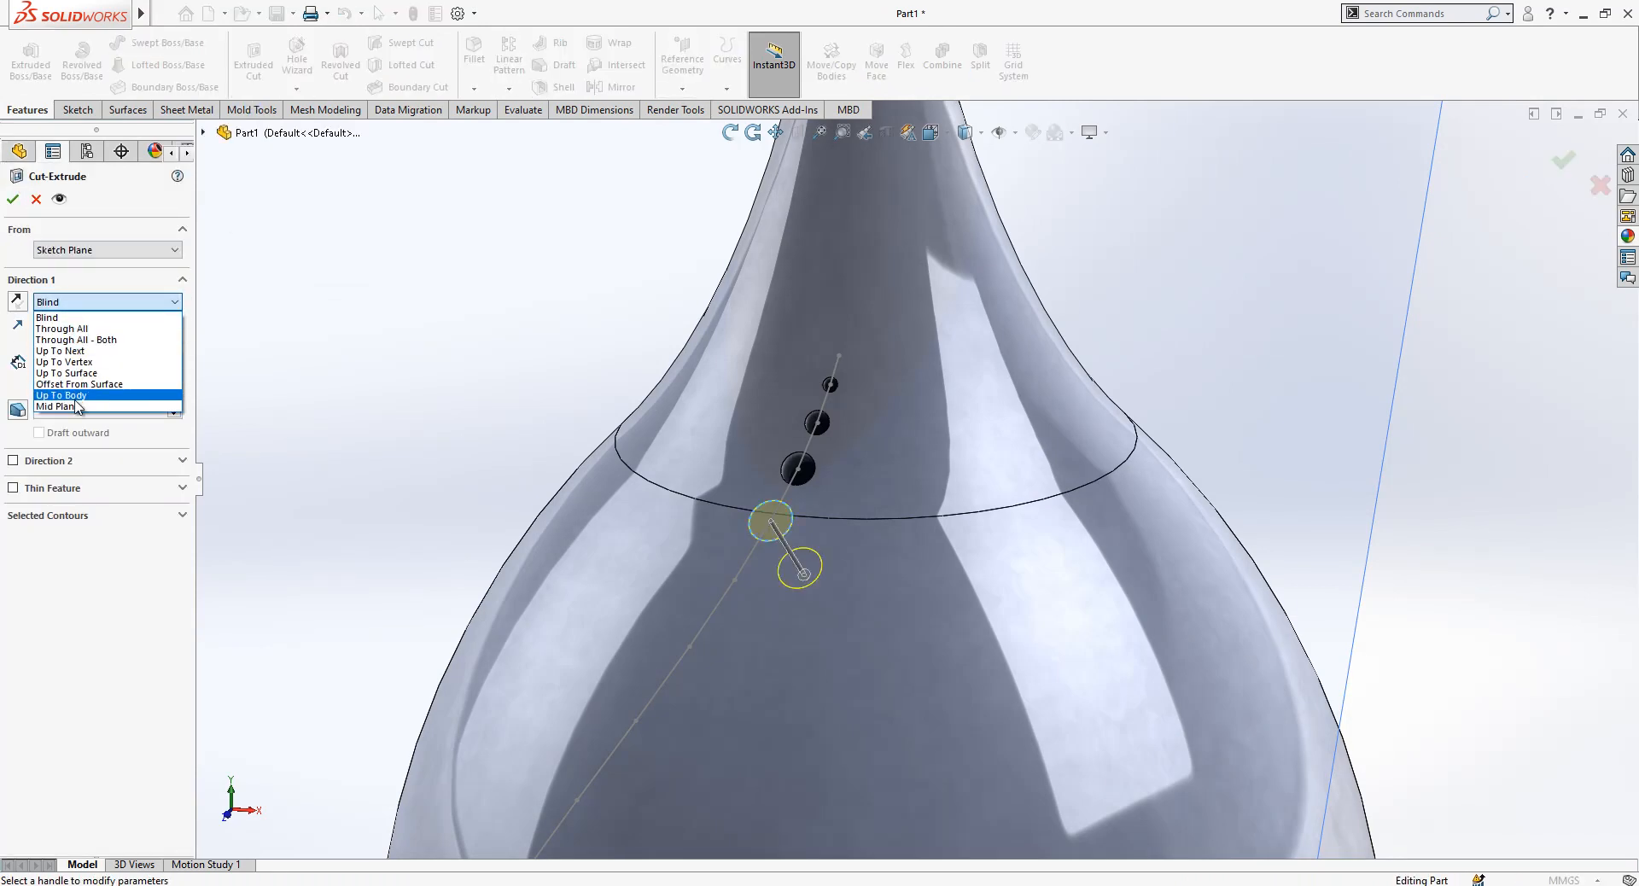
left_click(60, 402)
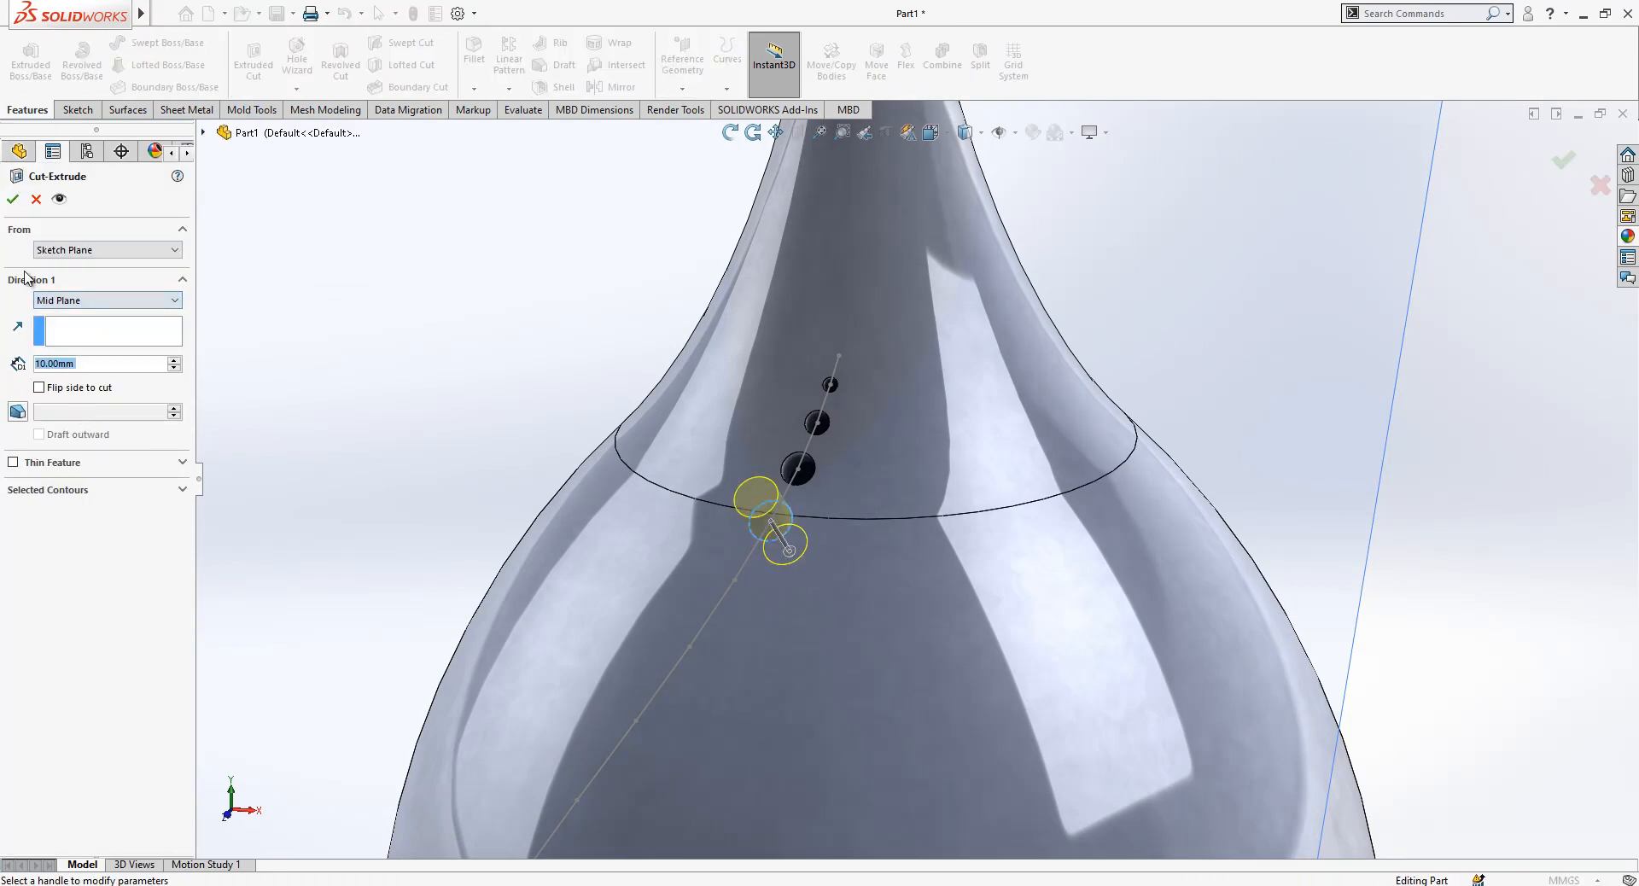
left_click(426, 368)
scroll(892, 545, "up", 2)
scroll(891, 545, "down", 1)
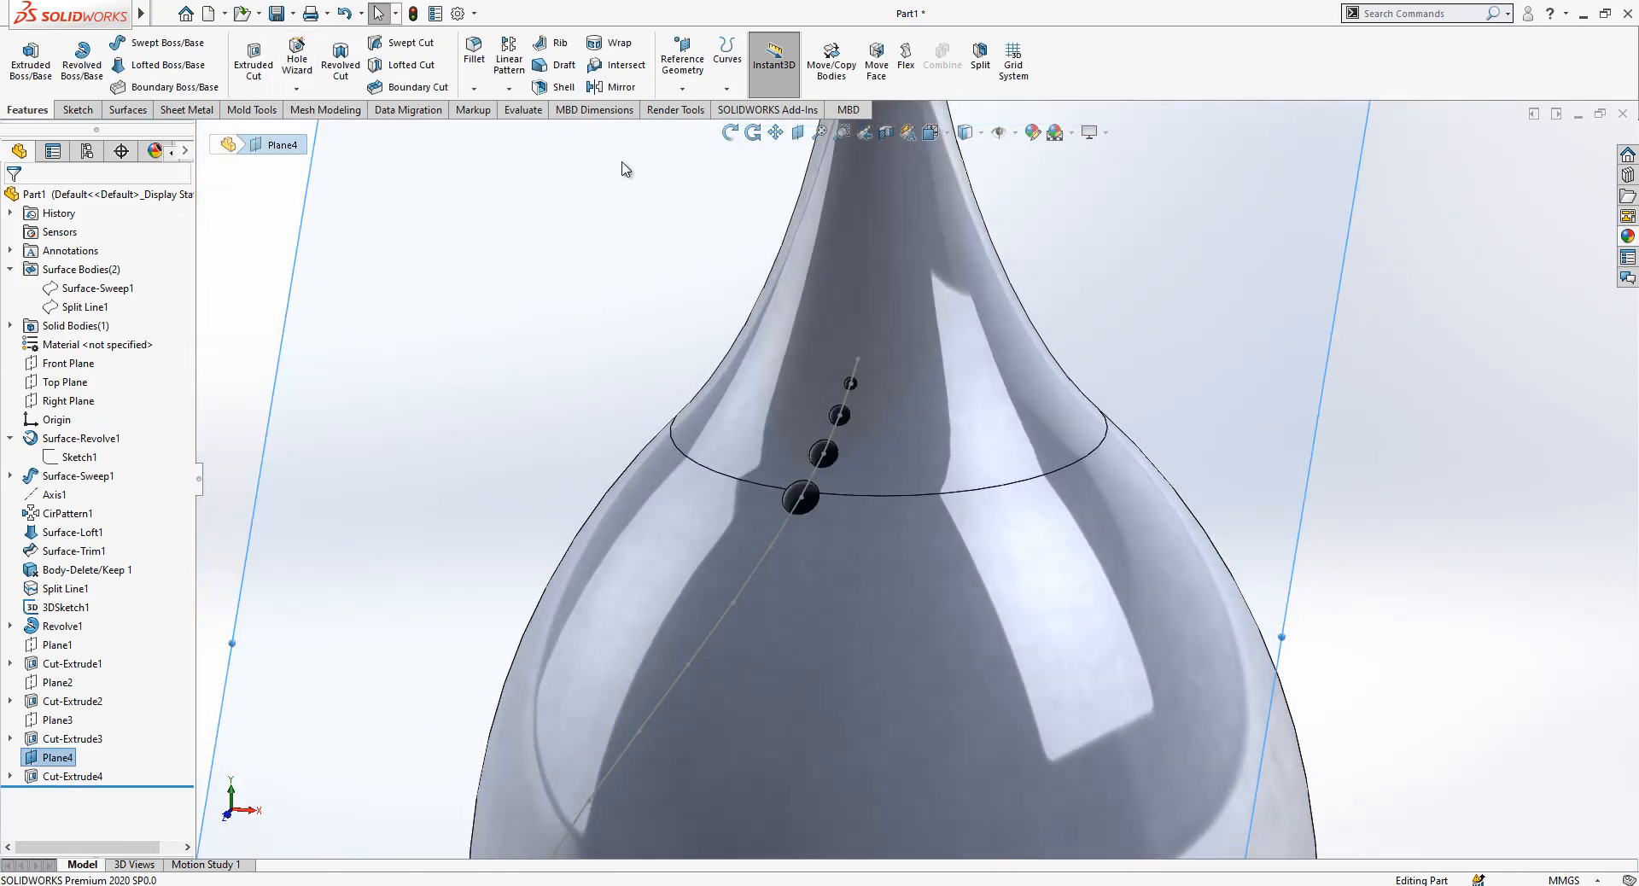
left_click(361, 220)
left_click(425, 184)
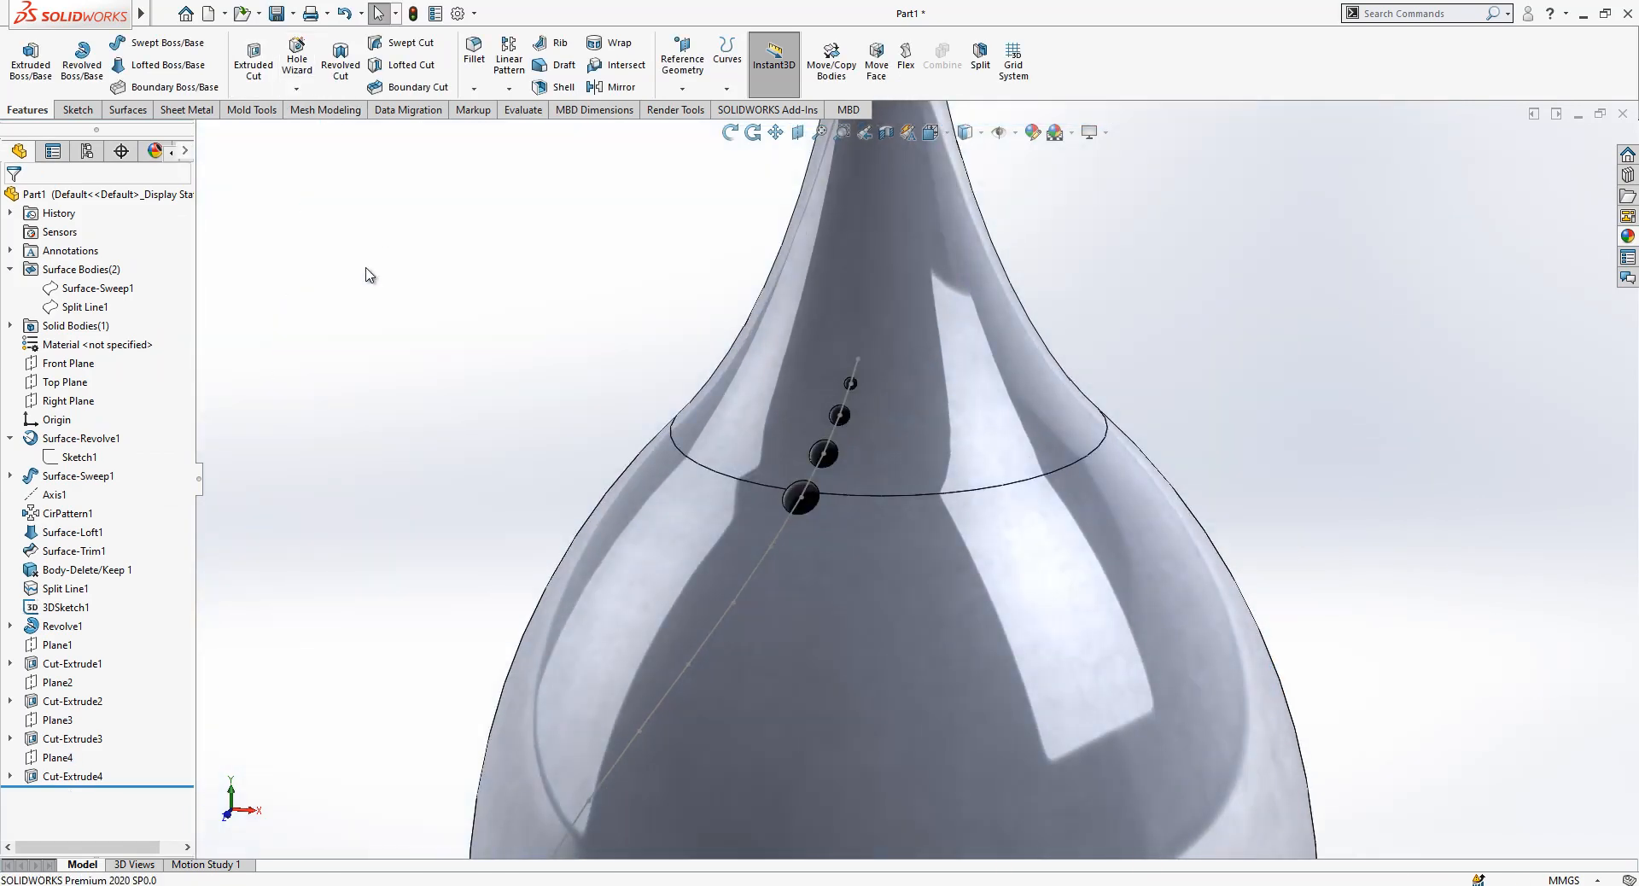
- Create a plane tangent to the body's lower outer face and coincident with the 3D sketch point just below the fourth hole
scroll(496, 252, "up", 2)
left_click(682, 85)
left_click(696, 110)
scroll(871, 551, "down", 4)
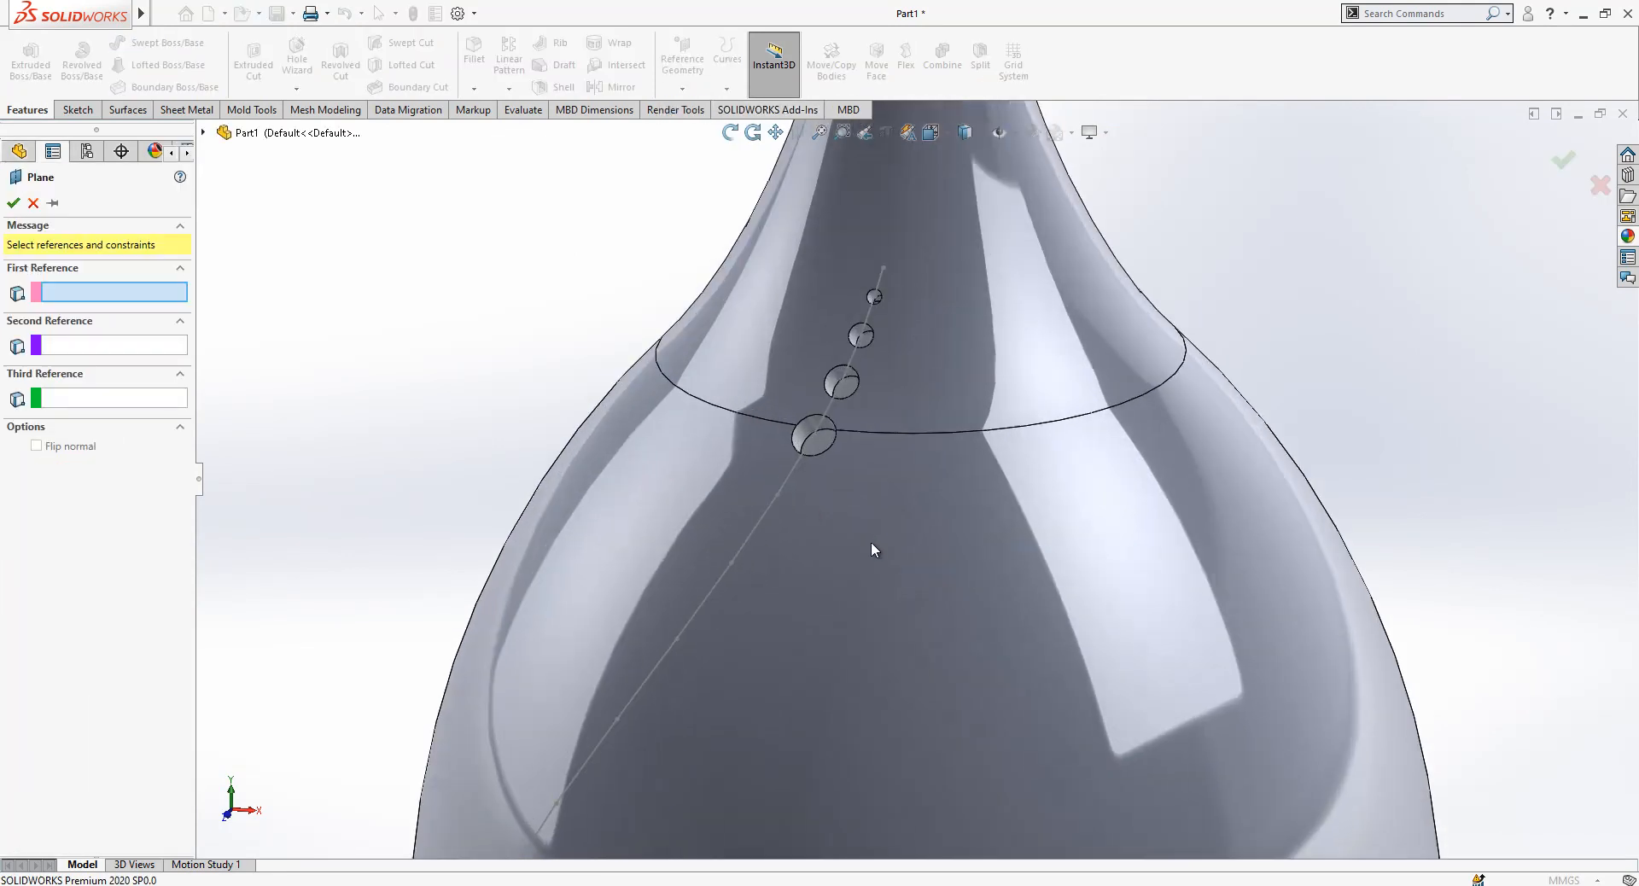
left_click(780, 495)
left_click(777, 495)
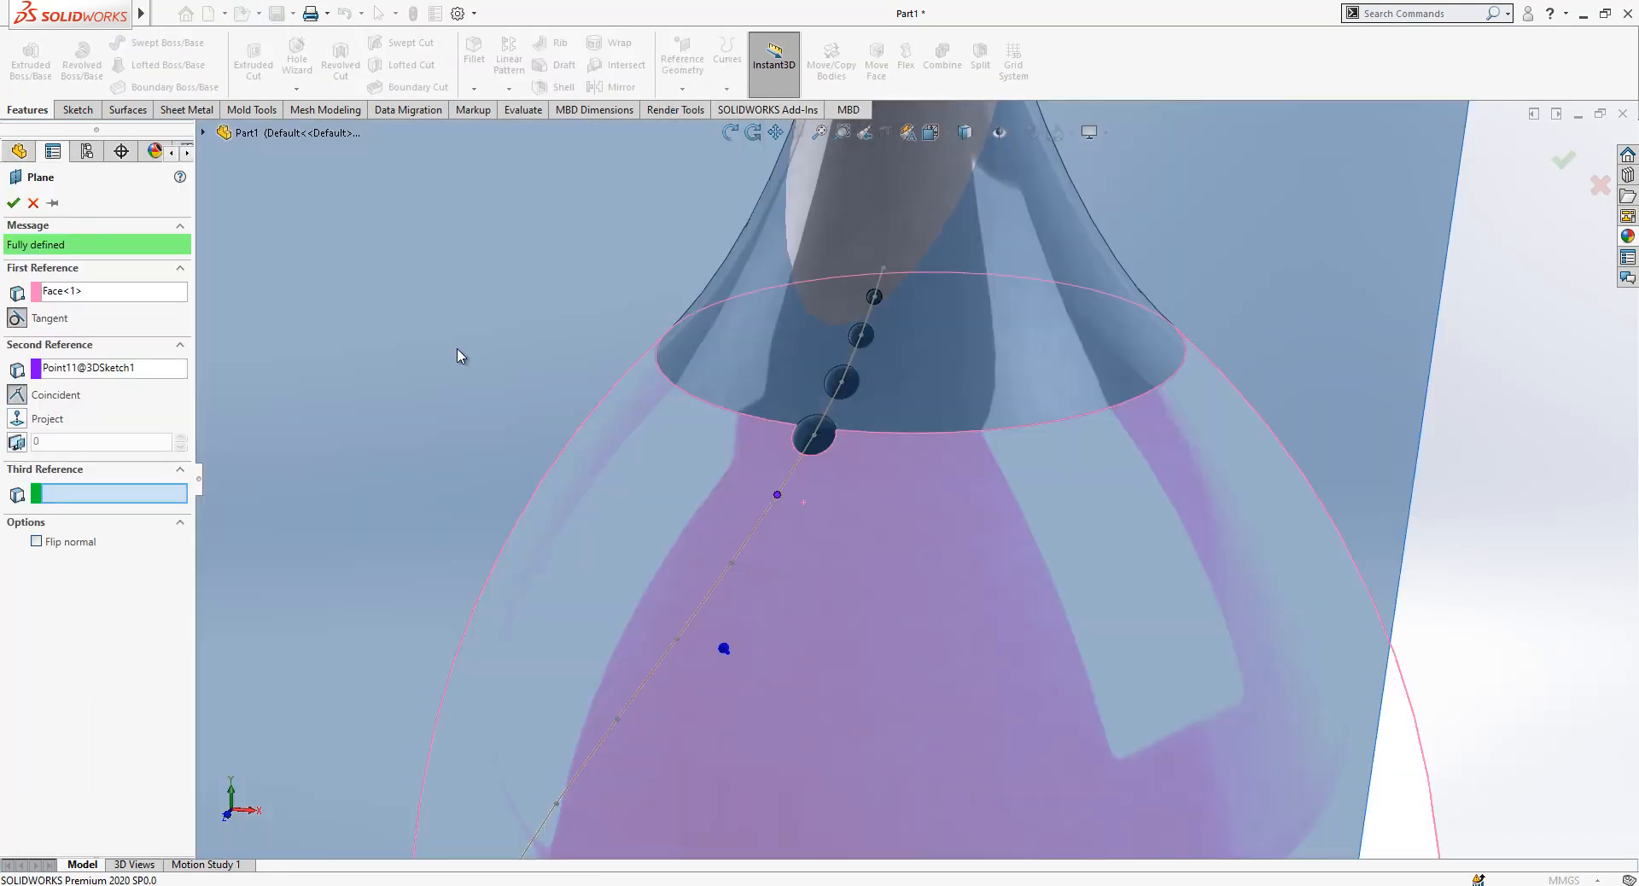
left_click(12, 204)
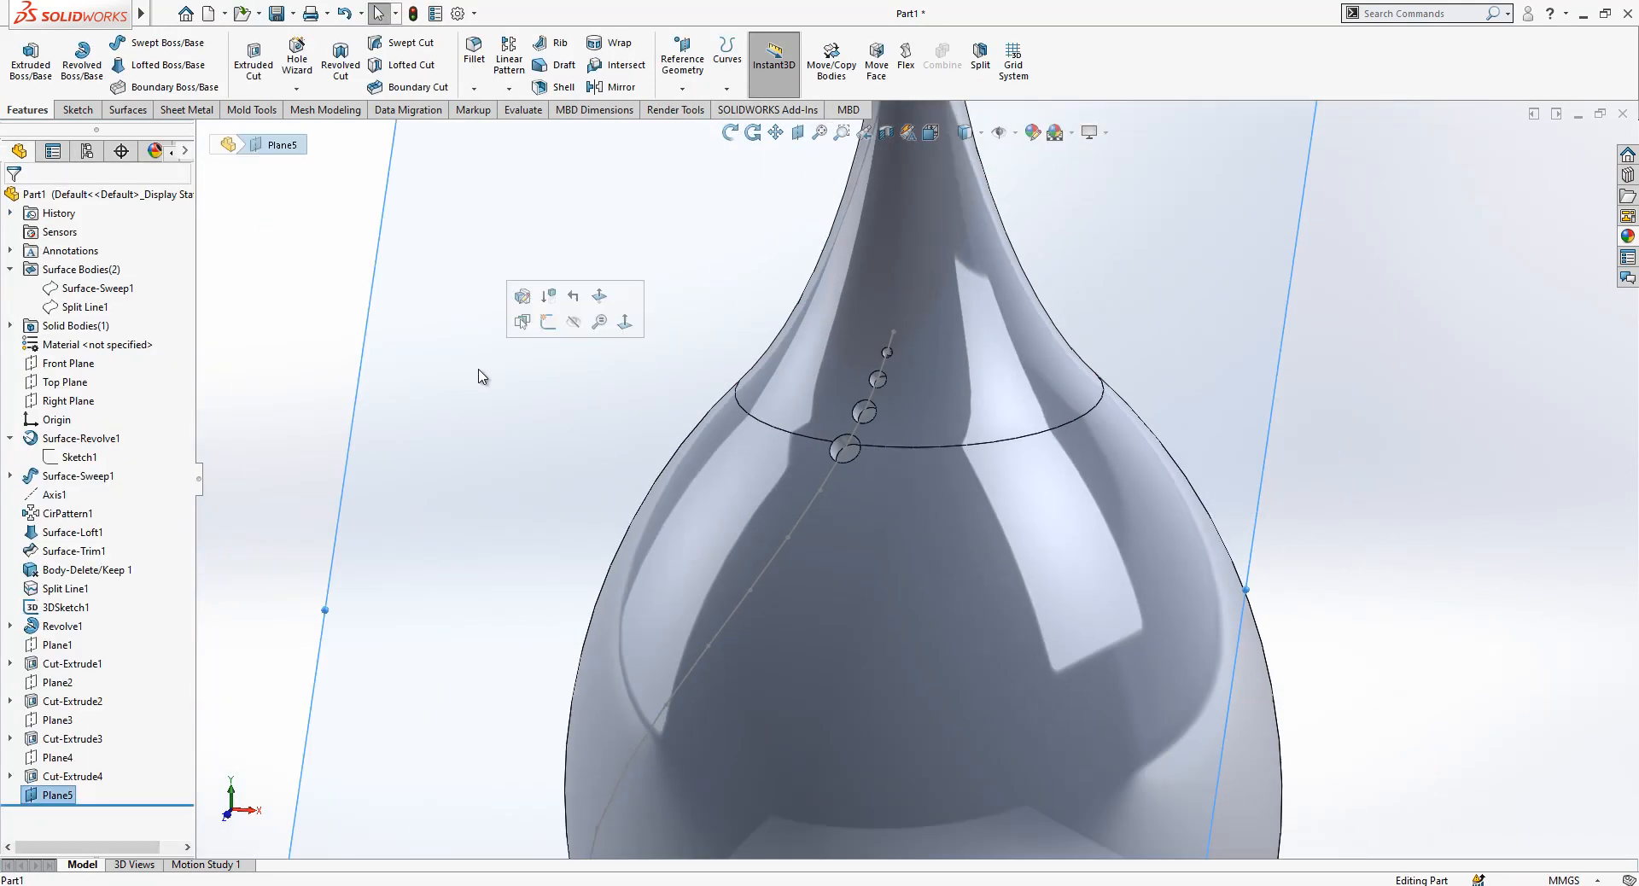
- Sketch a circle about 9 mm in diameter on Plane5, centred on the curve point just below the fourth hole
left_click(546, 322)
left_click(146, 43)
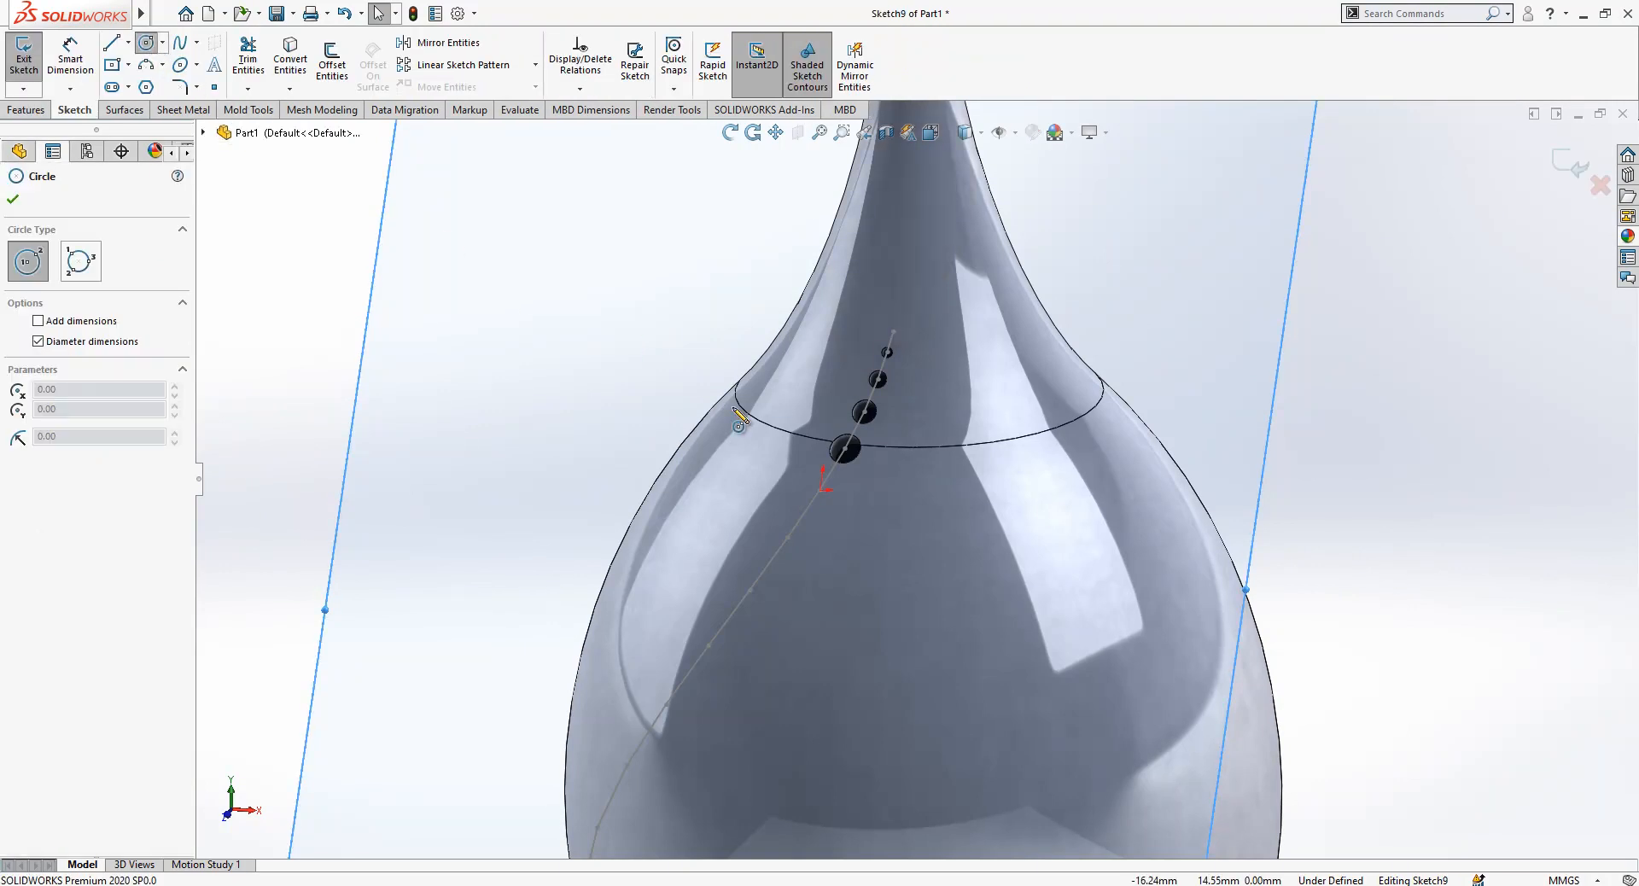
left_click(821, 491)
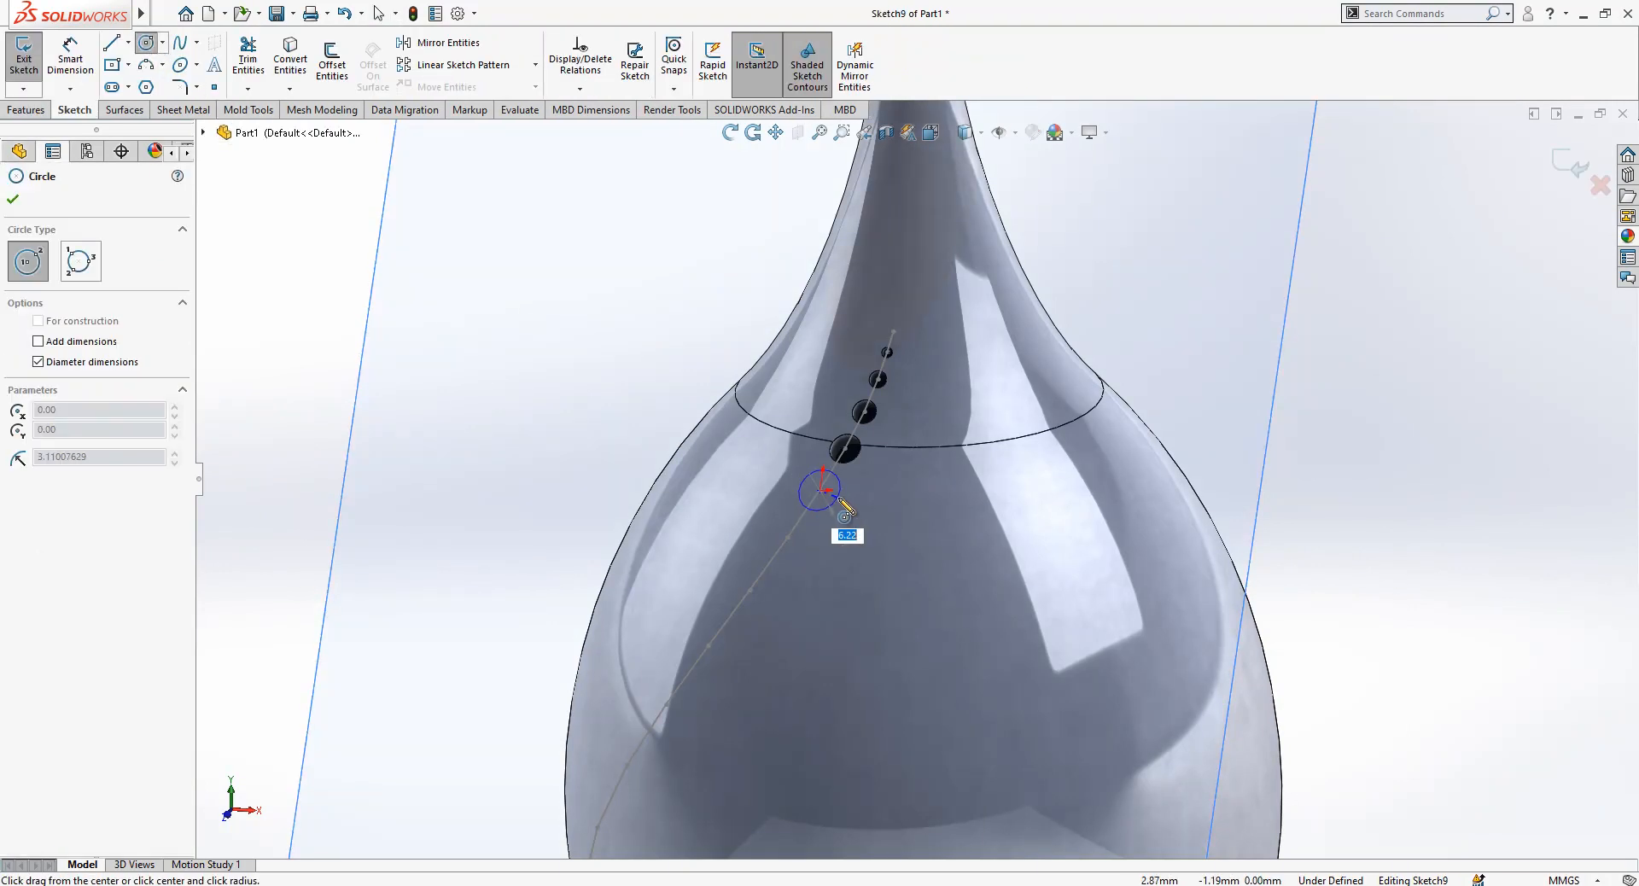
left_click(847, 502)
scroll(912, 531, "down", 2)
- Dimension the circle on Plane5 with a diameter of 5.5 mm
right_click_drag(914, 530, 860, 410)
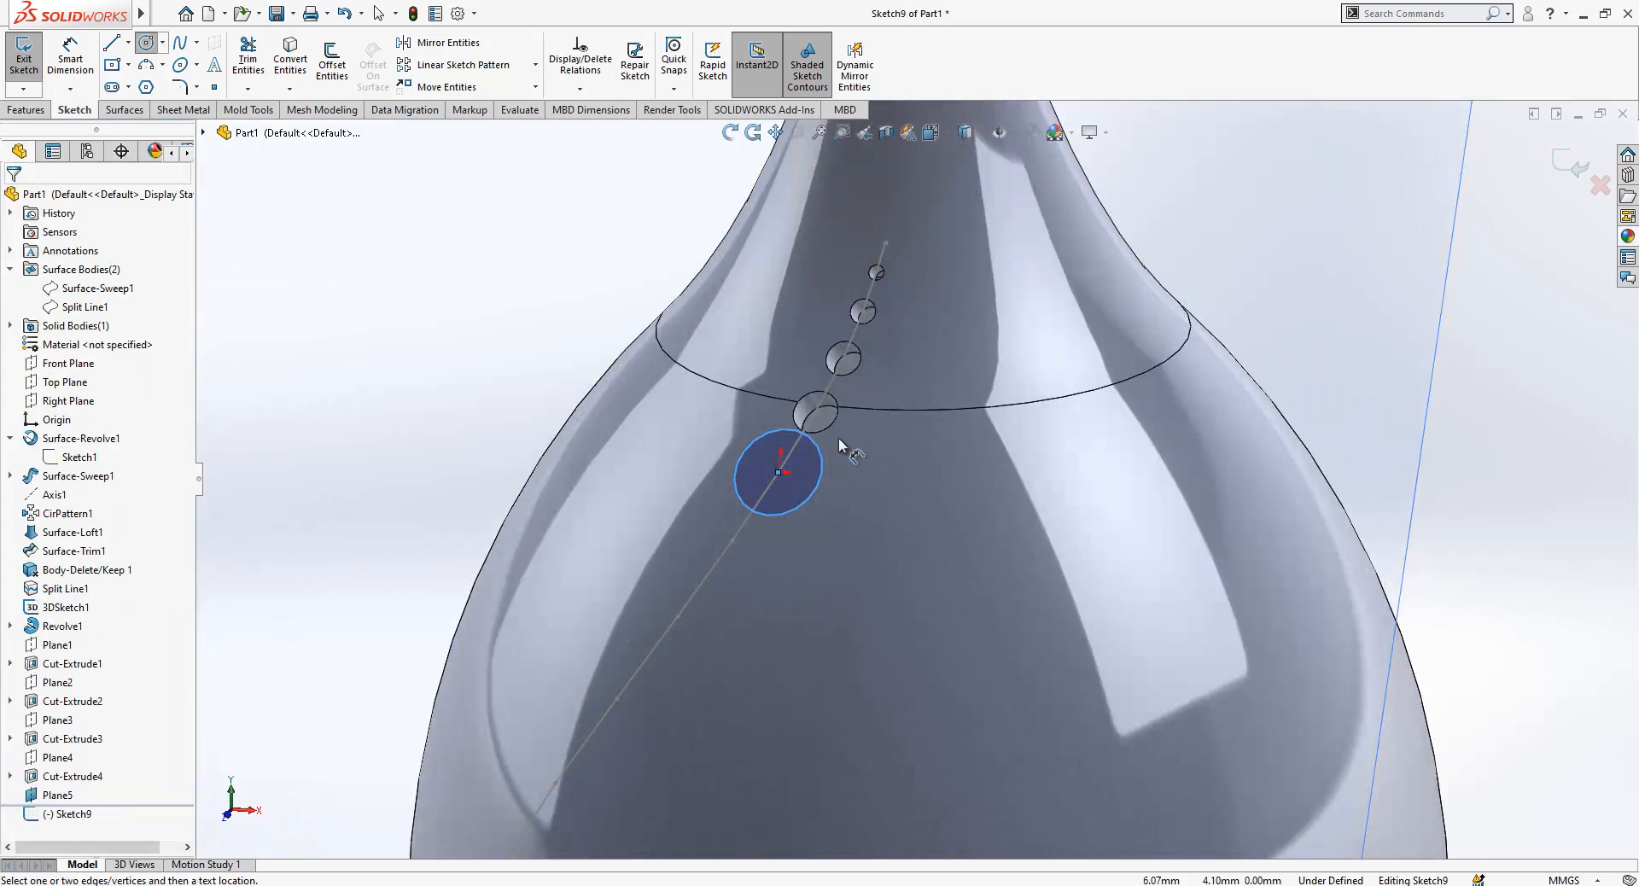
left_click(827, 475)
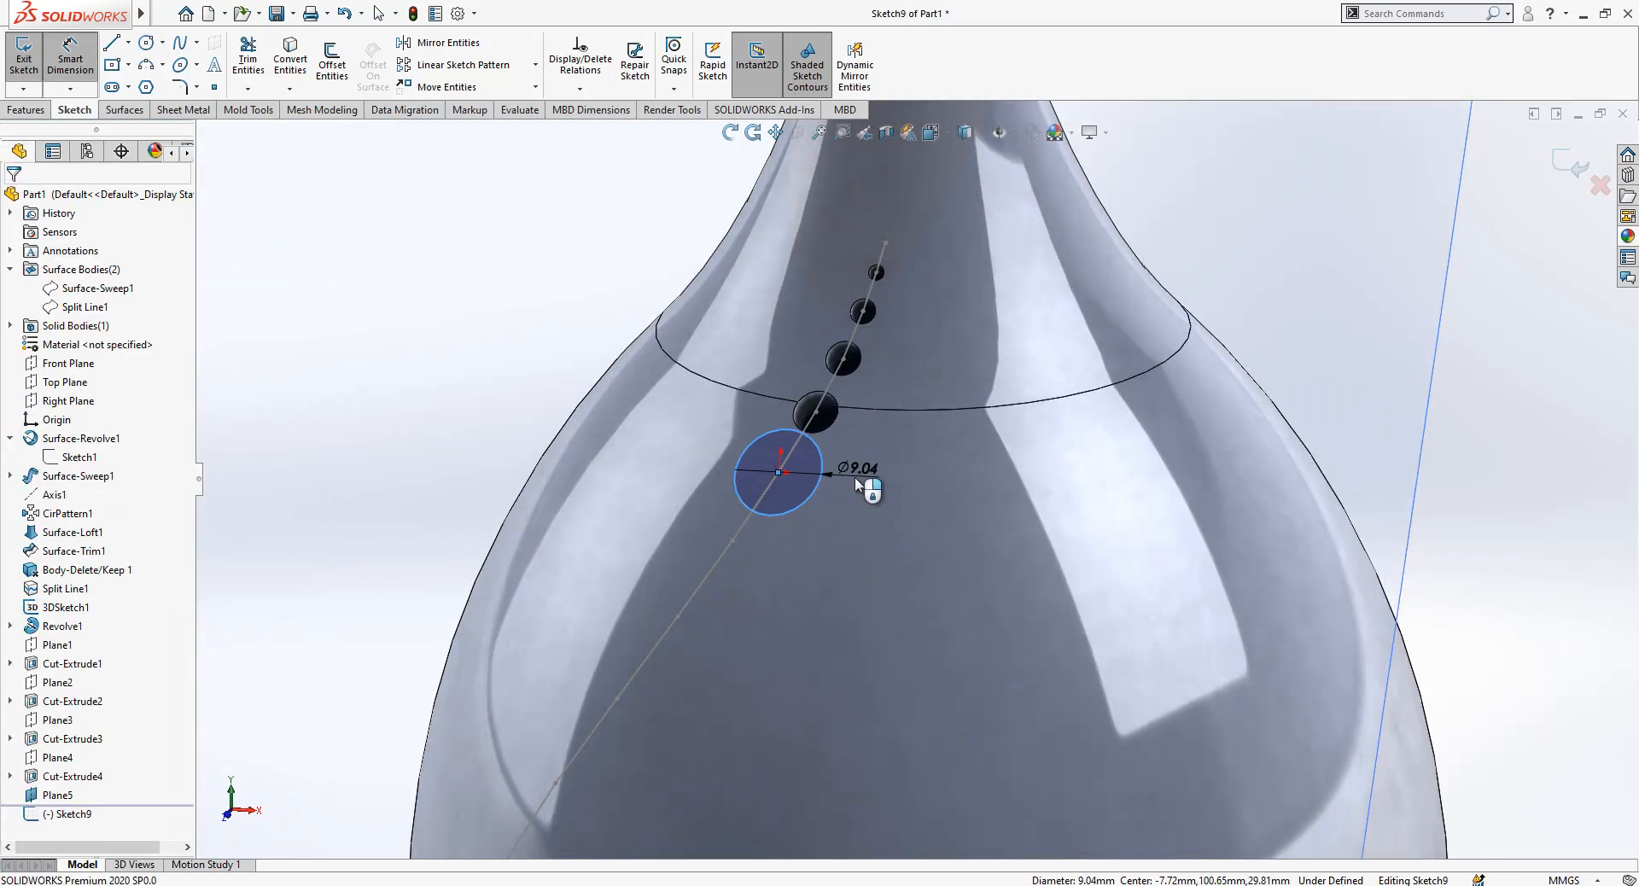
left_click(854, 478)
type("5.5")
key("Return")
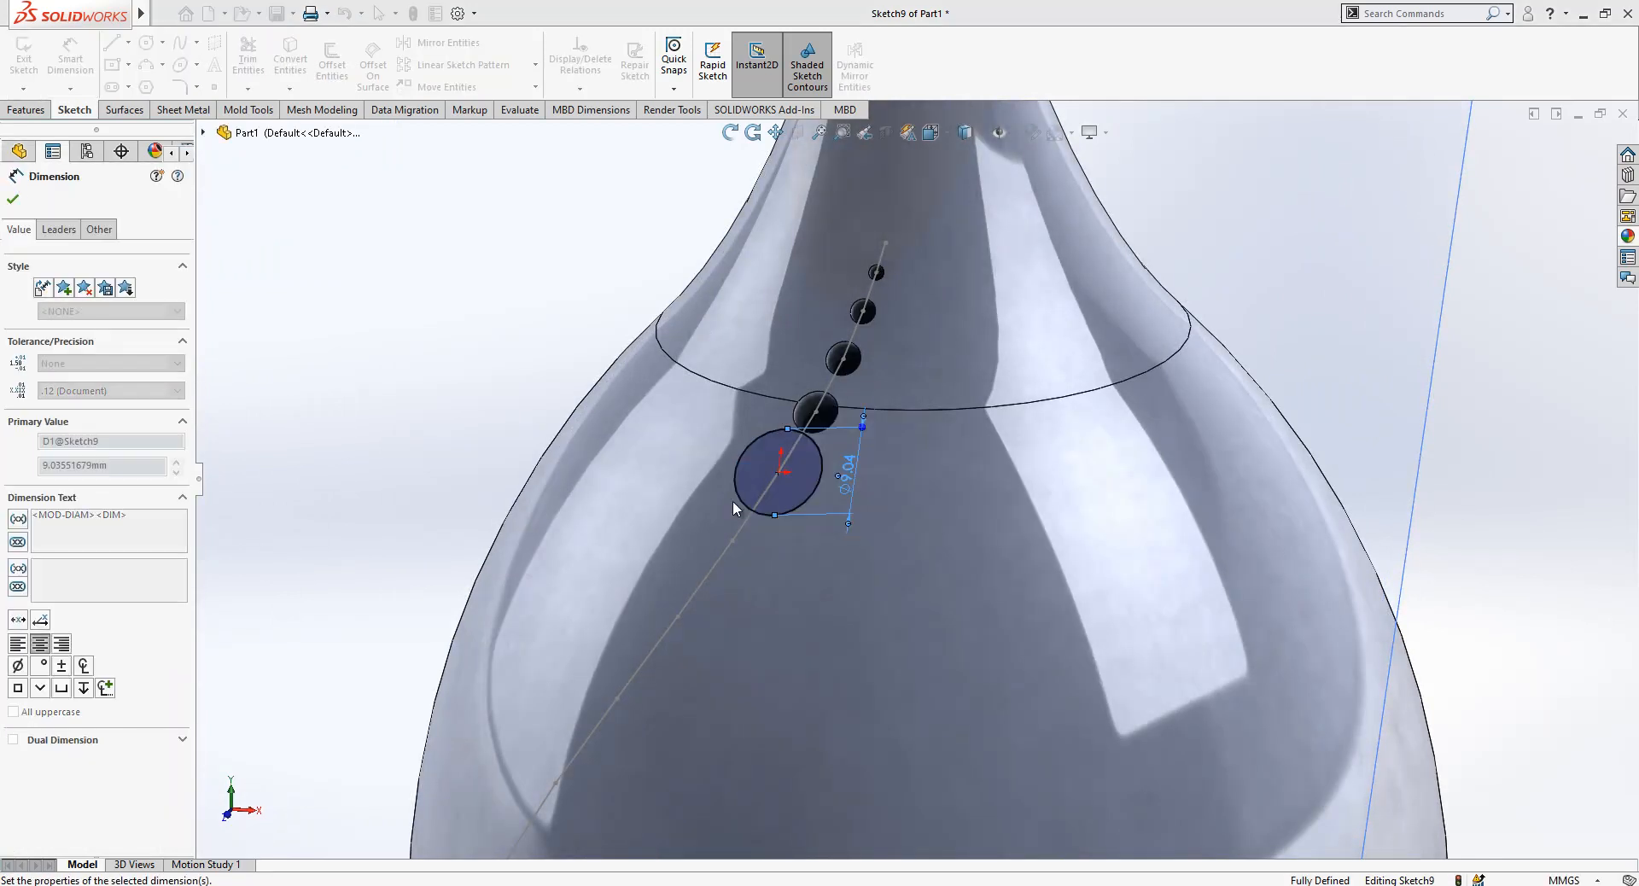
key("Escape")
- Cut the 5.5 mm circle with a 10 mm mid-plane extruded cut and hide Plane5
left_click(26, 110)
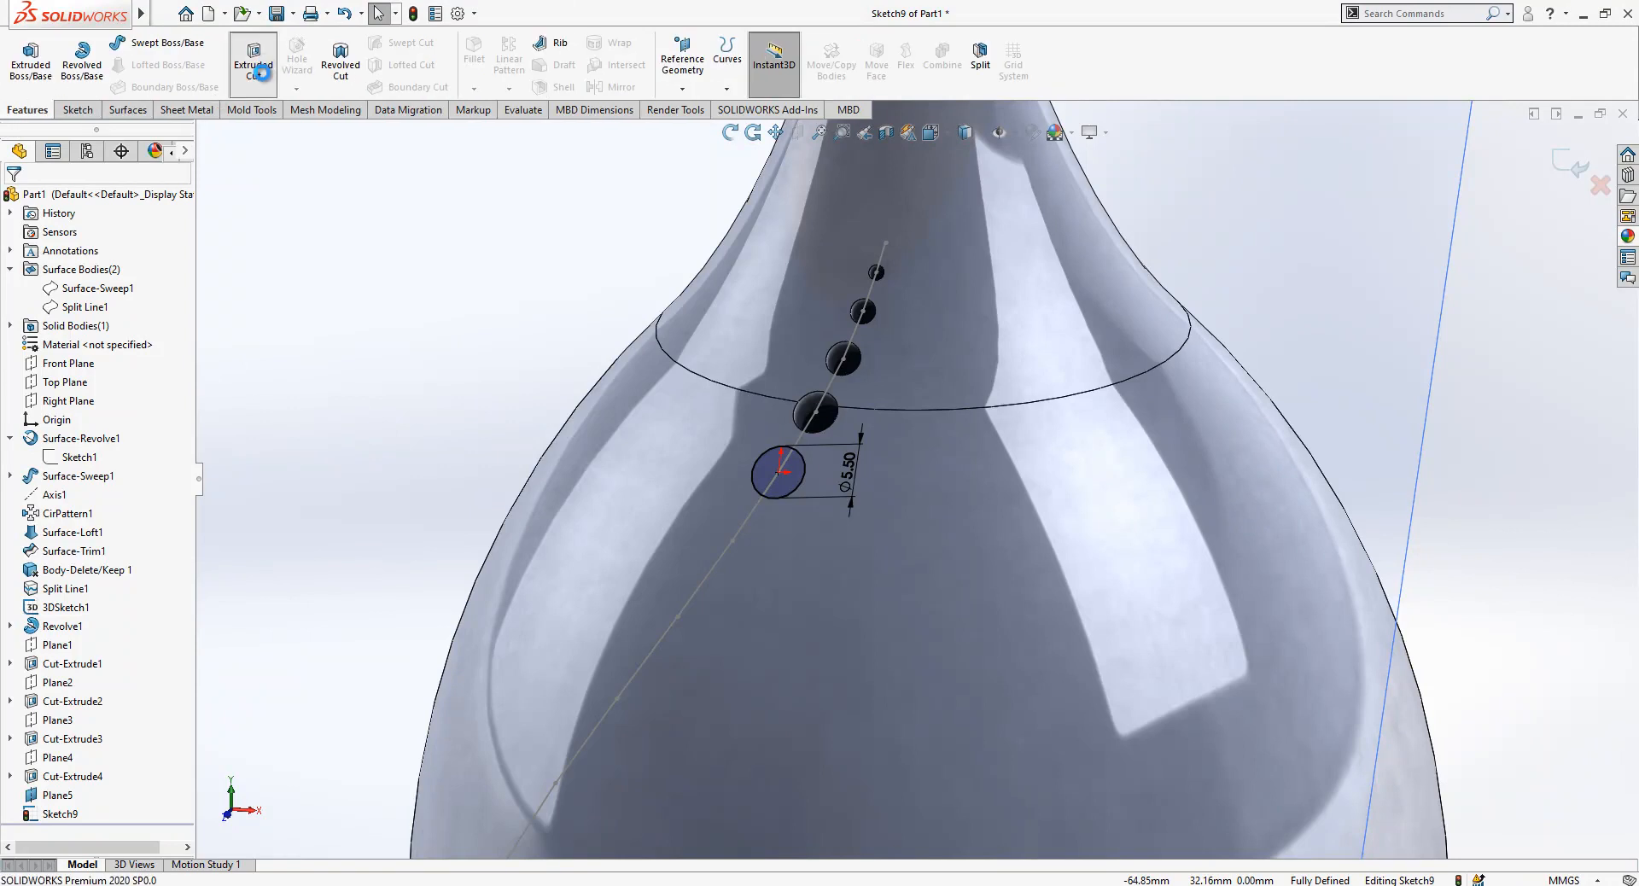
left_click(102, 302)
left_click(102, 407)
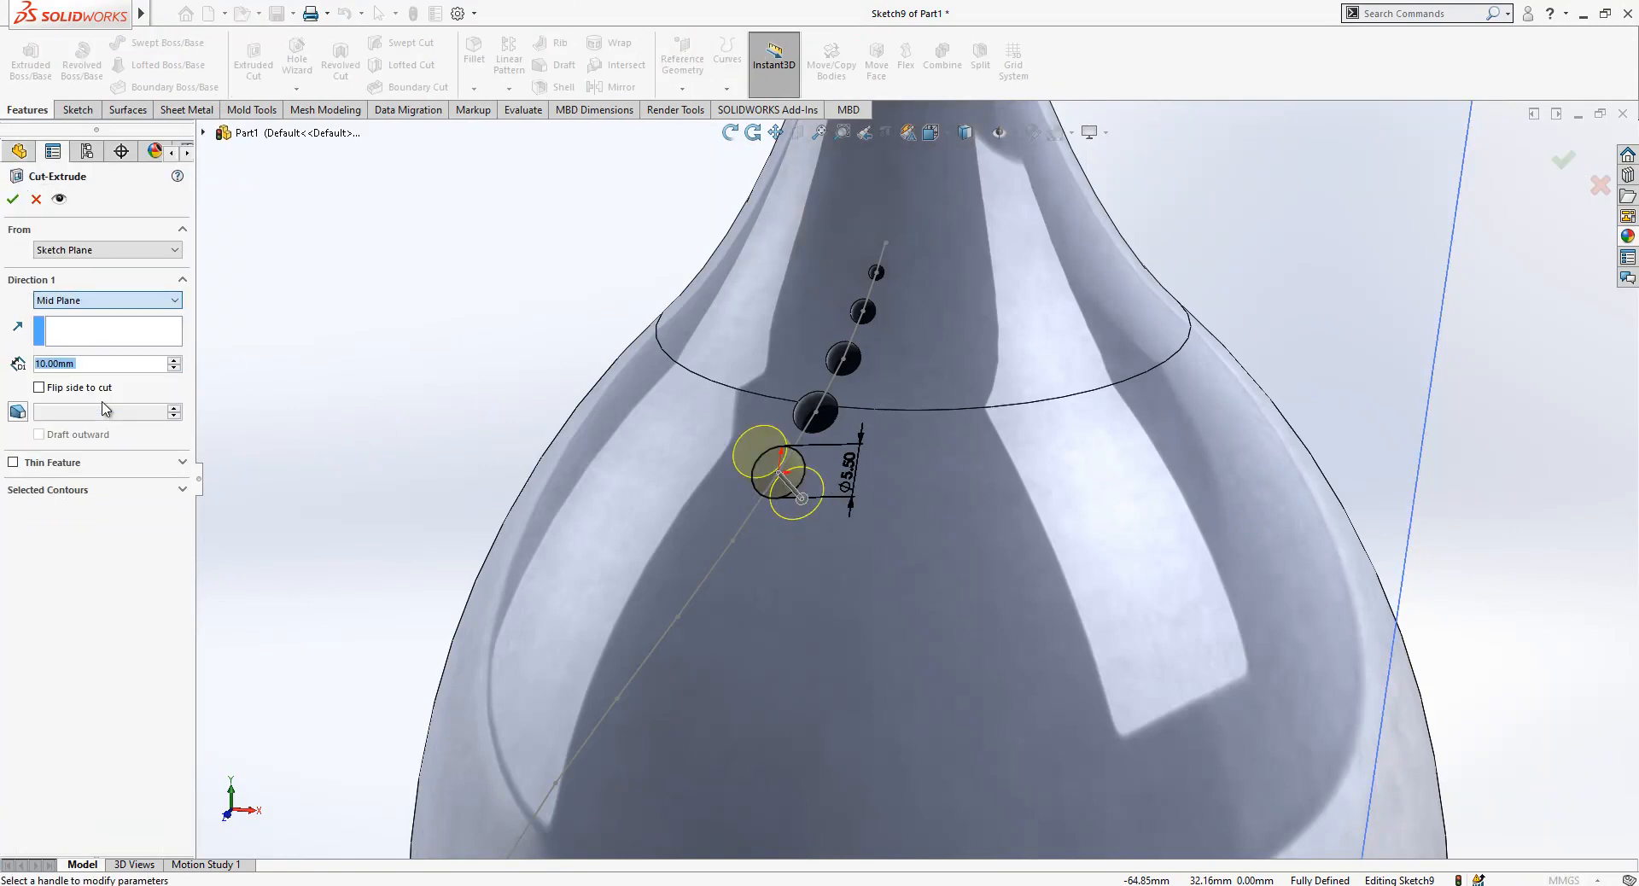
left_click(13, 200)
scroll(419, 366, "up", 2)
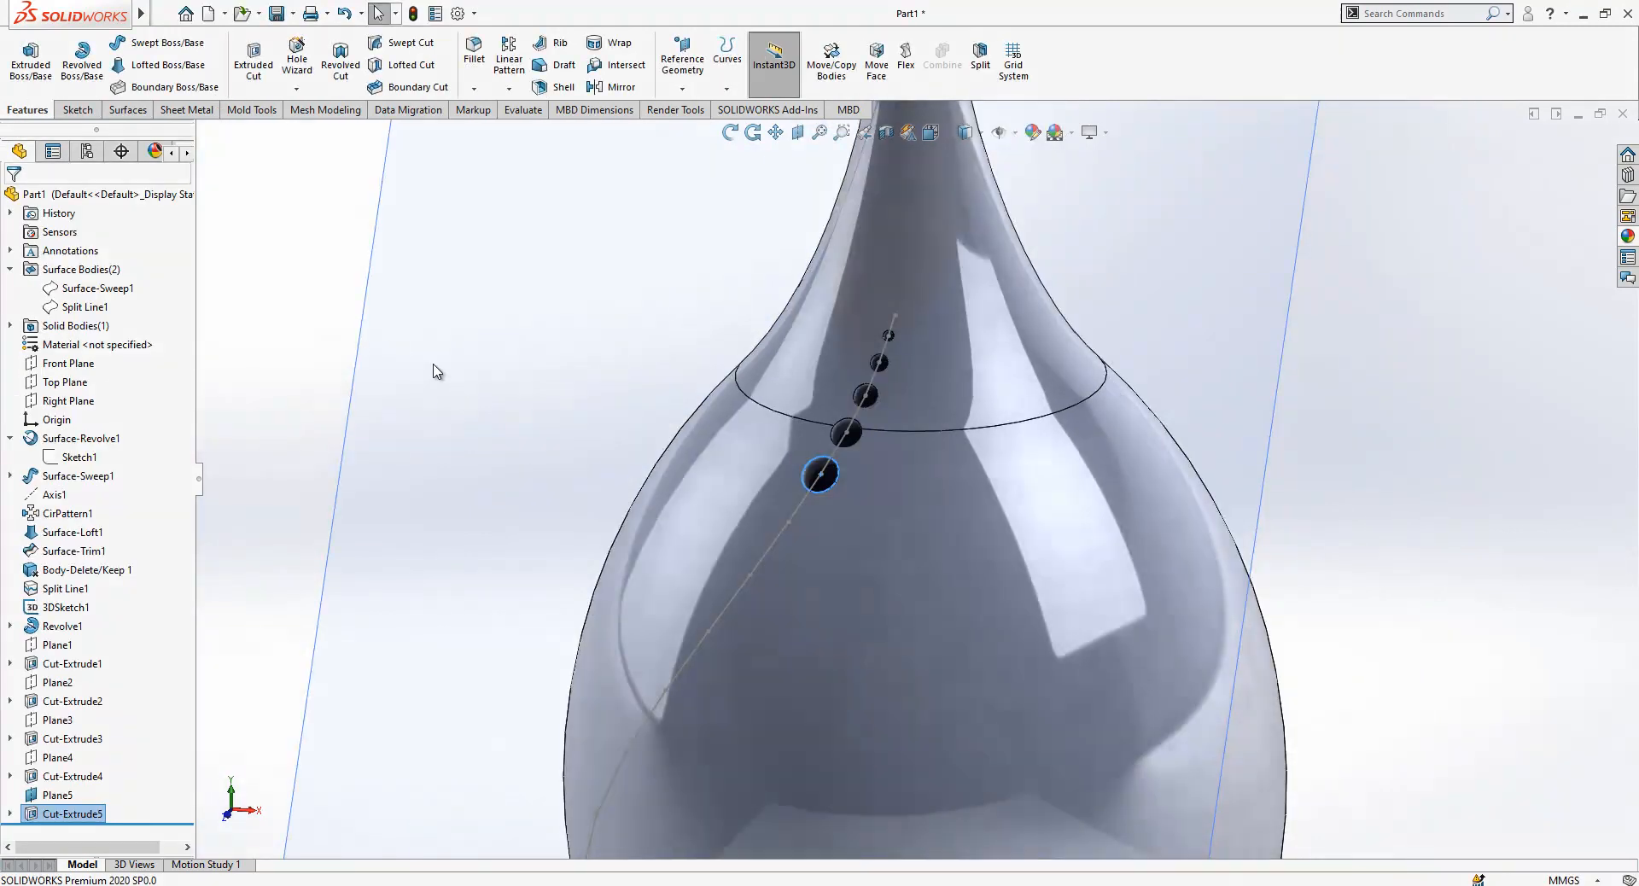
left_click(478, 319)
left_click(522, 288)
- Create a plane tangent to the body's lower outer face and coincident with the 3D sketch point just below the fifth hole
left_click(682, 87)
left_click(696, 109)
left_click(796, 531)
left_click(790, 523)
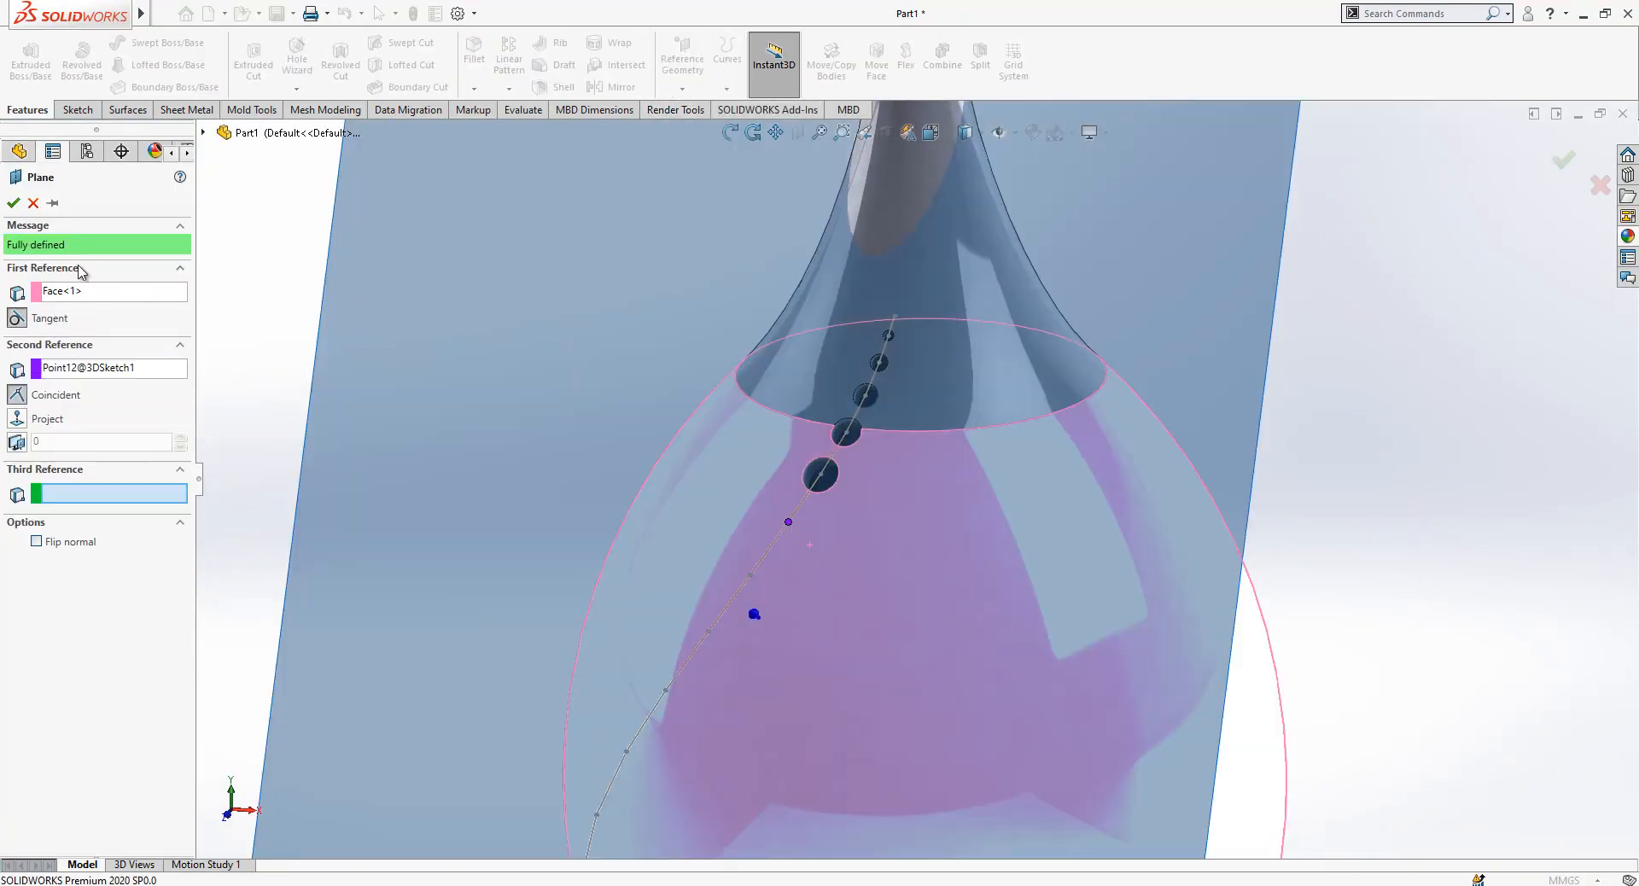
left_click(12, 202)
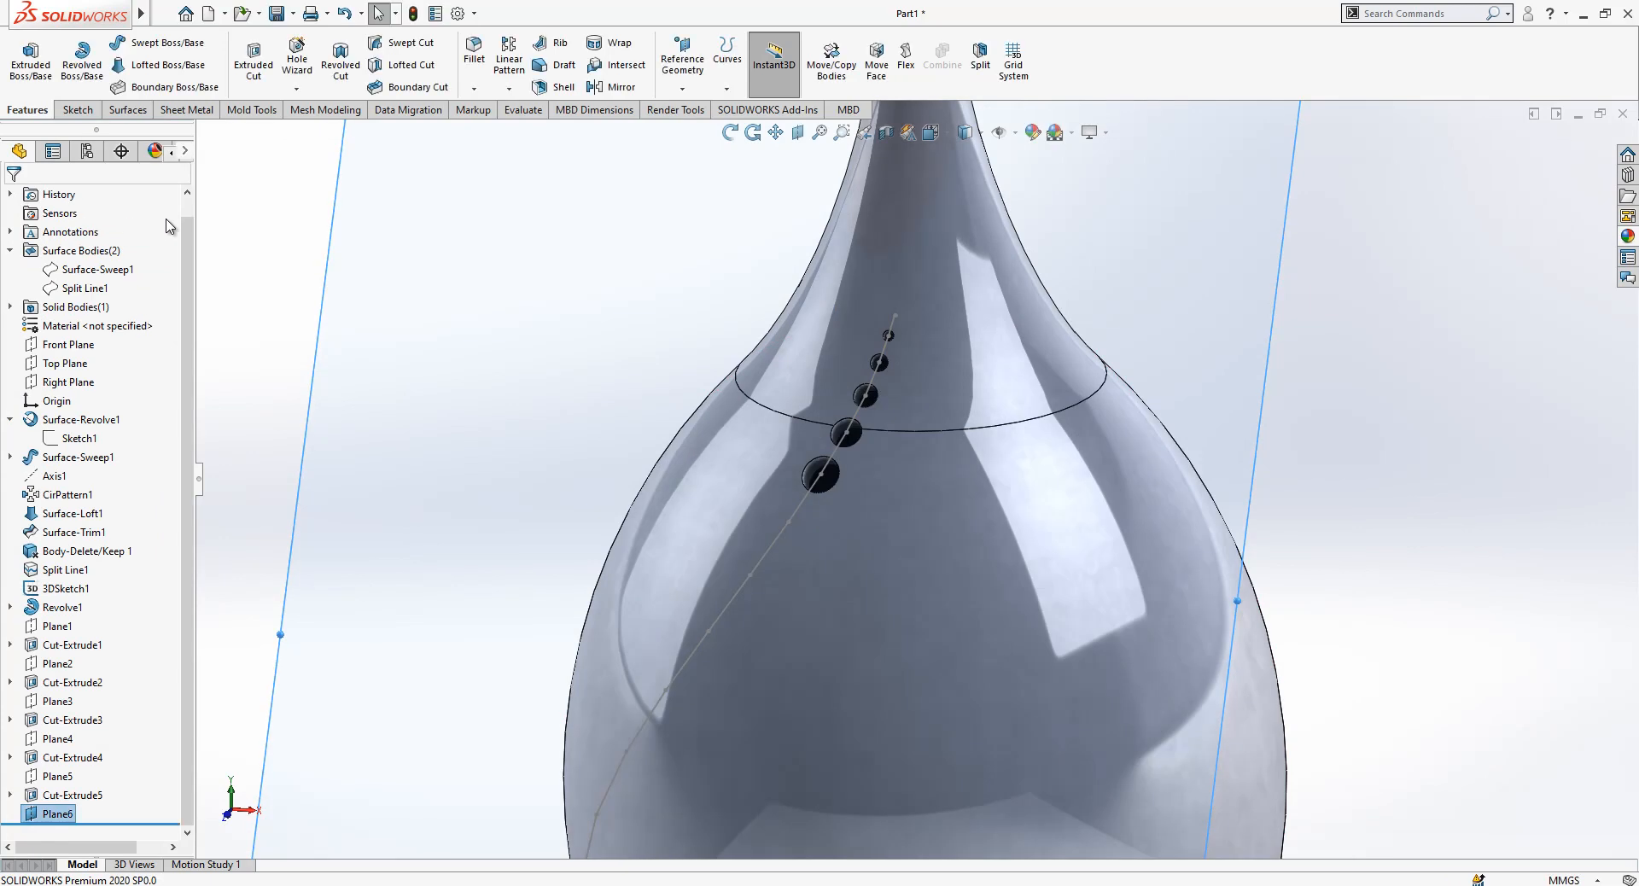
- Sketch a circle about 7.3 mm in diameter on Plane6, centred on the curve point just below the fifth hole
left_click(93, 112)
left_click(390, 262)
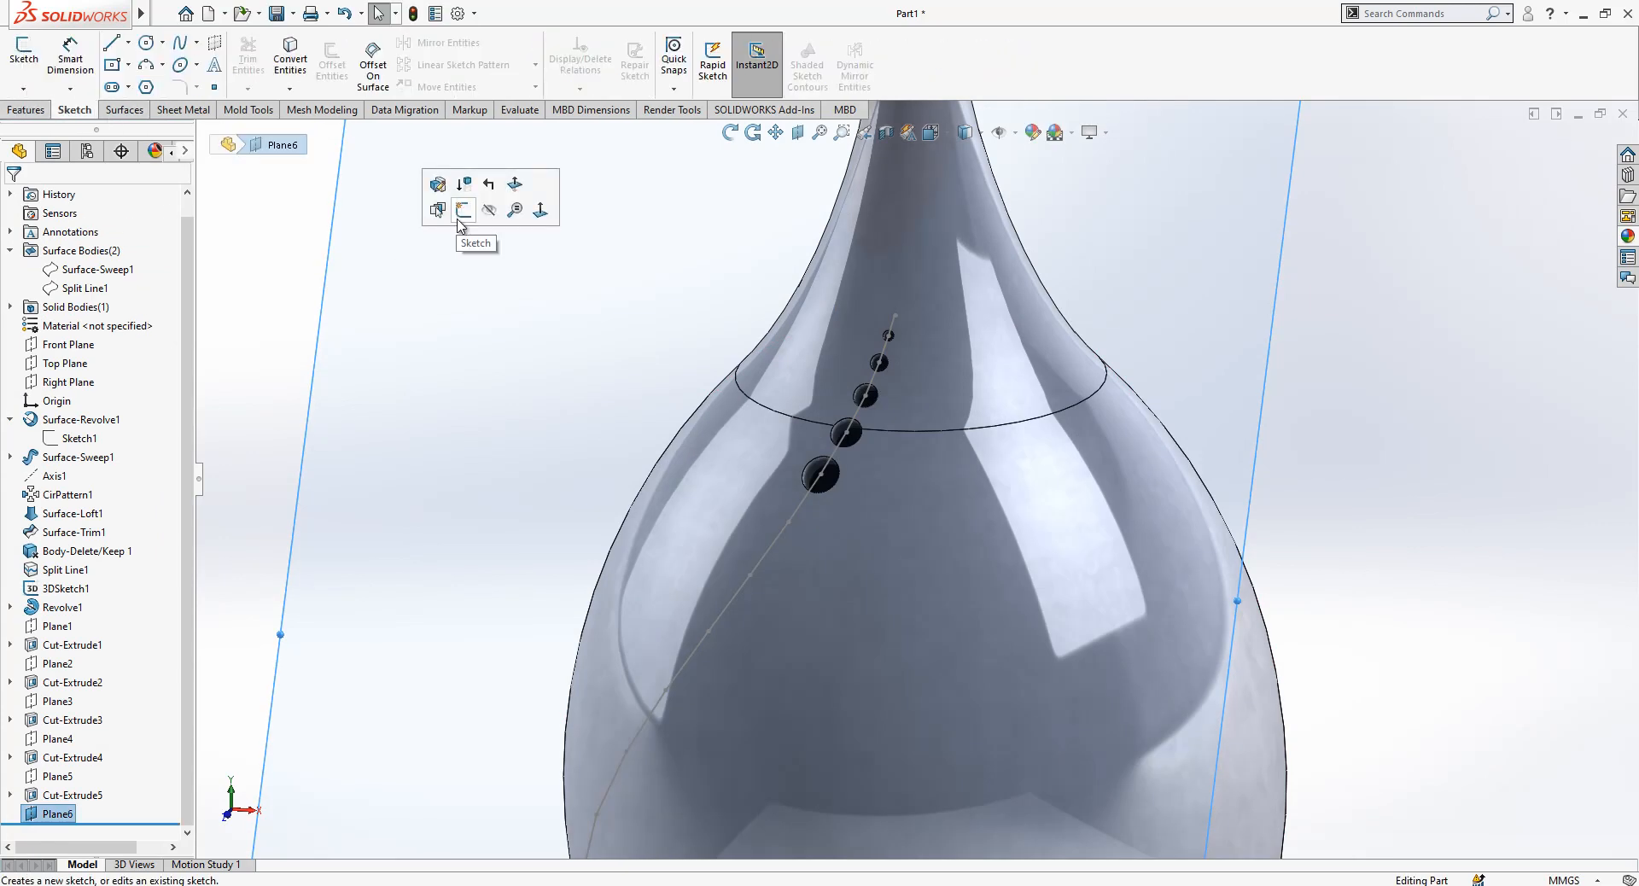
left_click(438, 185)
left_click(148, 44)
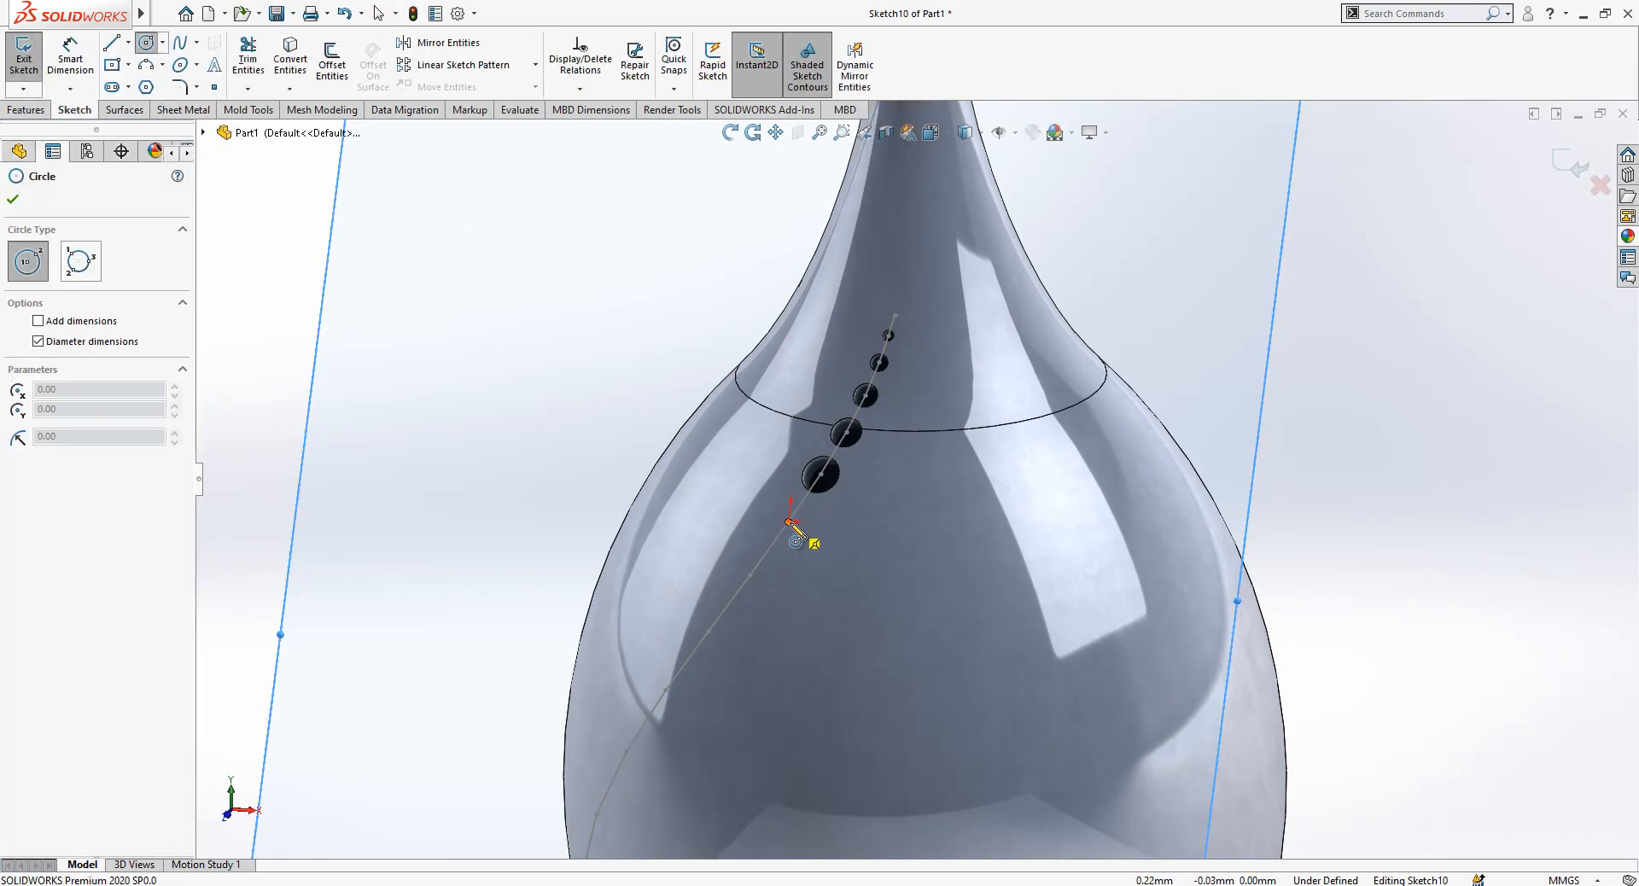
left_click(789, 522)
left_click(809, 536)
- Dimension the diameter of the circle on Plane6 and exit the sketch
left_click(841, 536)
key("Return")
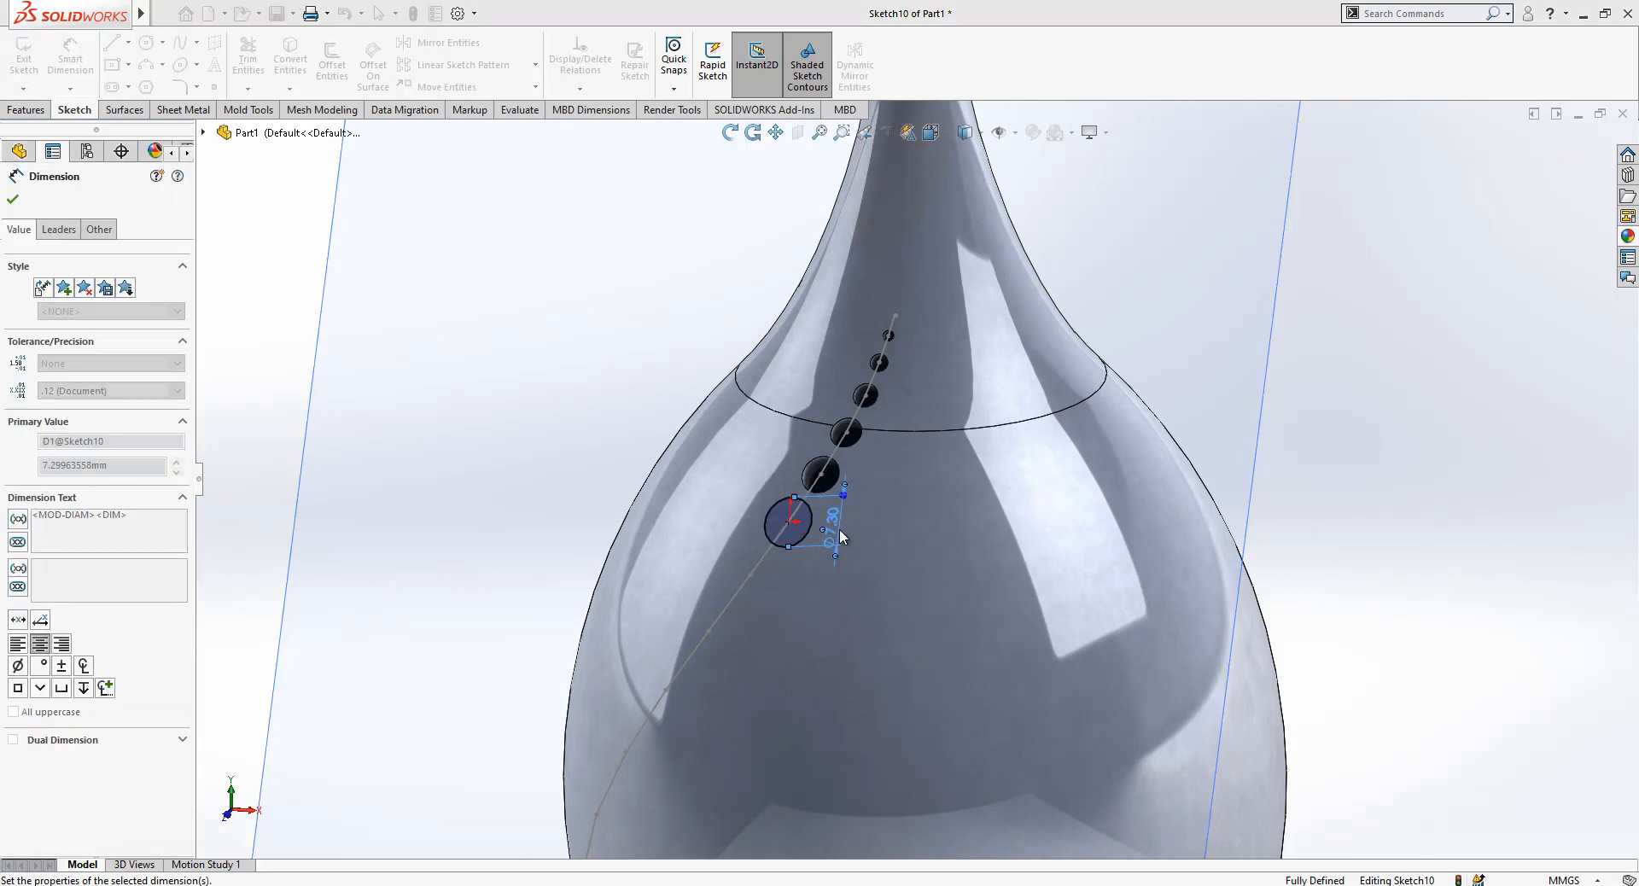
key("Escape")
left_click(1567, 170)
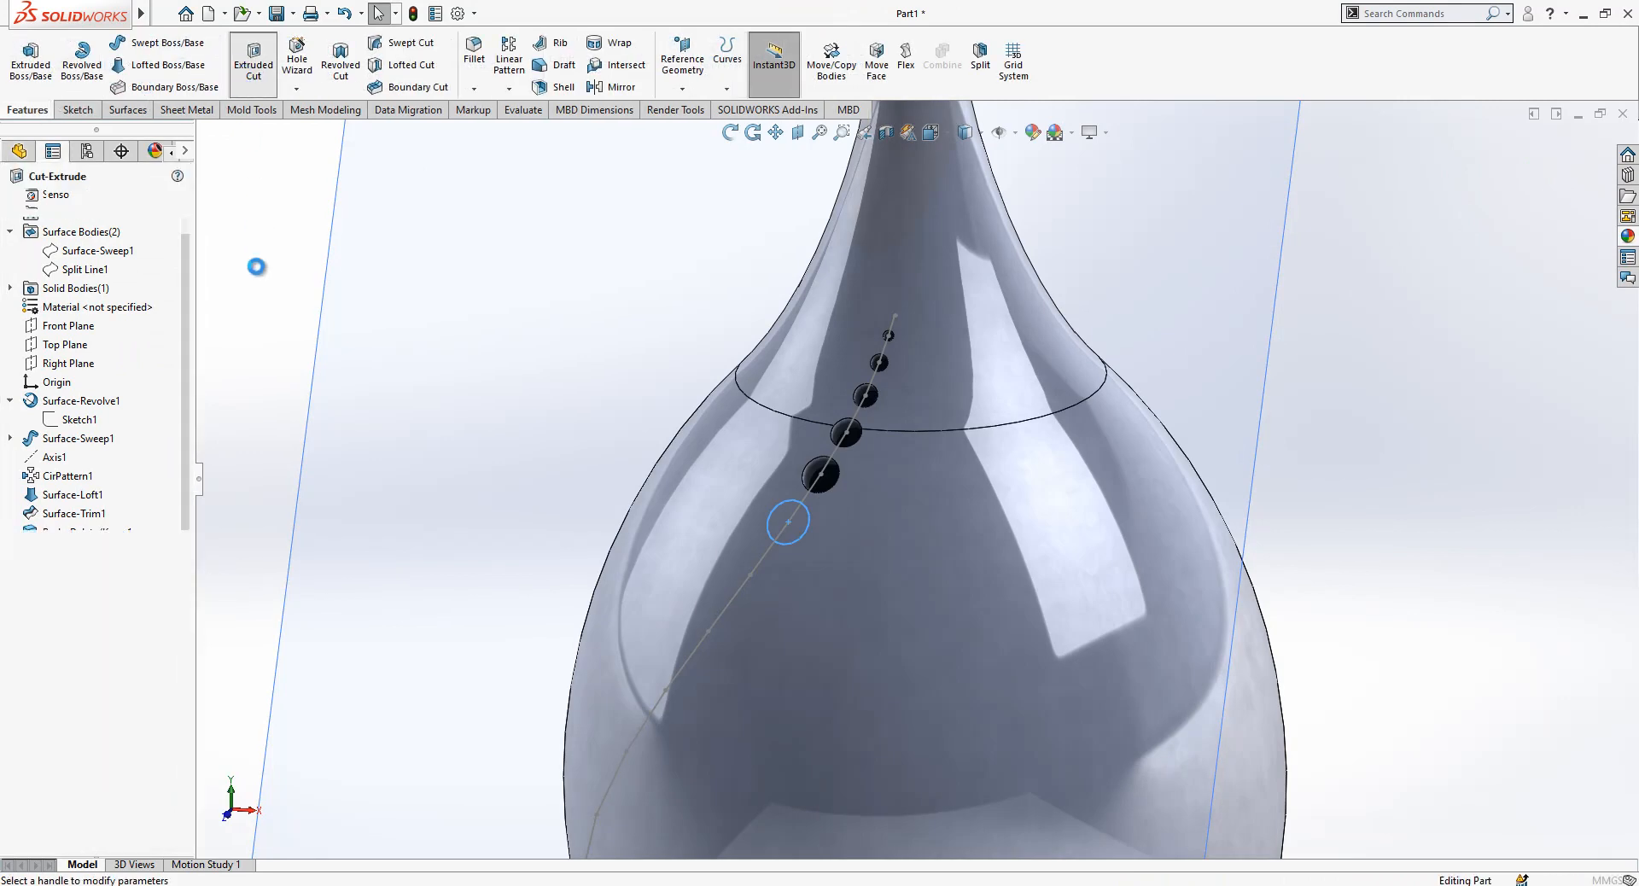
- Cut the circle on Plane6 with a 10 mm mid-plane extruded cut and hide Plane6
left_click(128, 301)
left_click(60, 405)
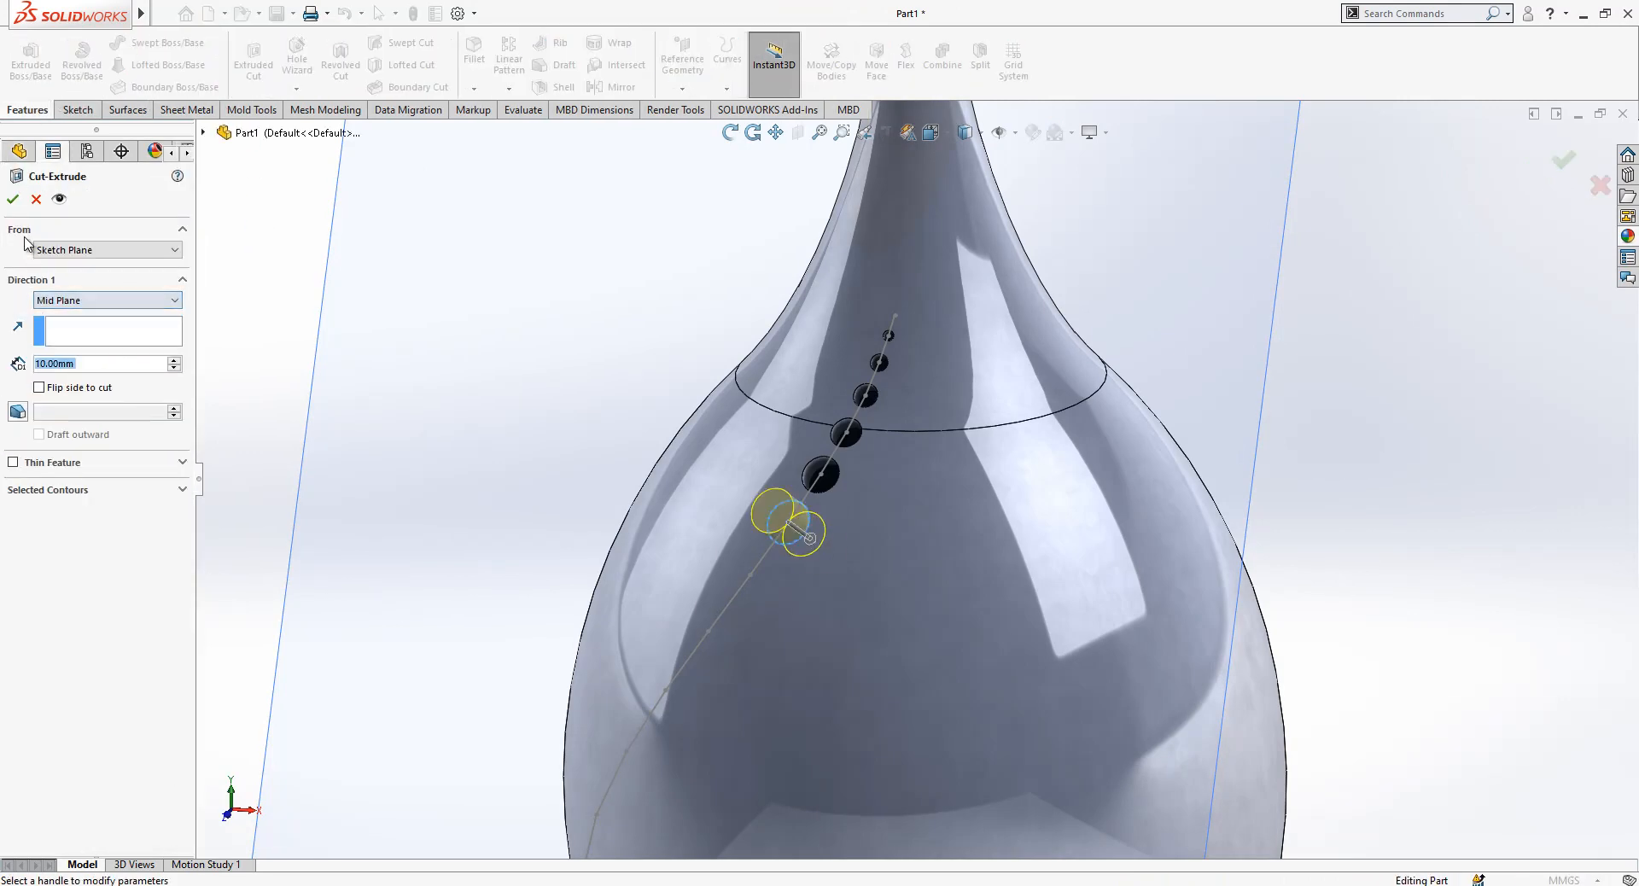
left_click(13, 199)
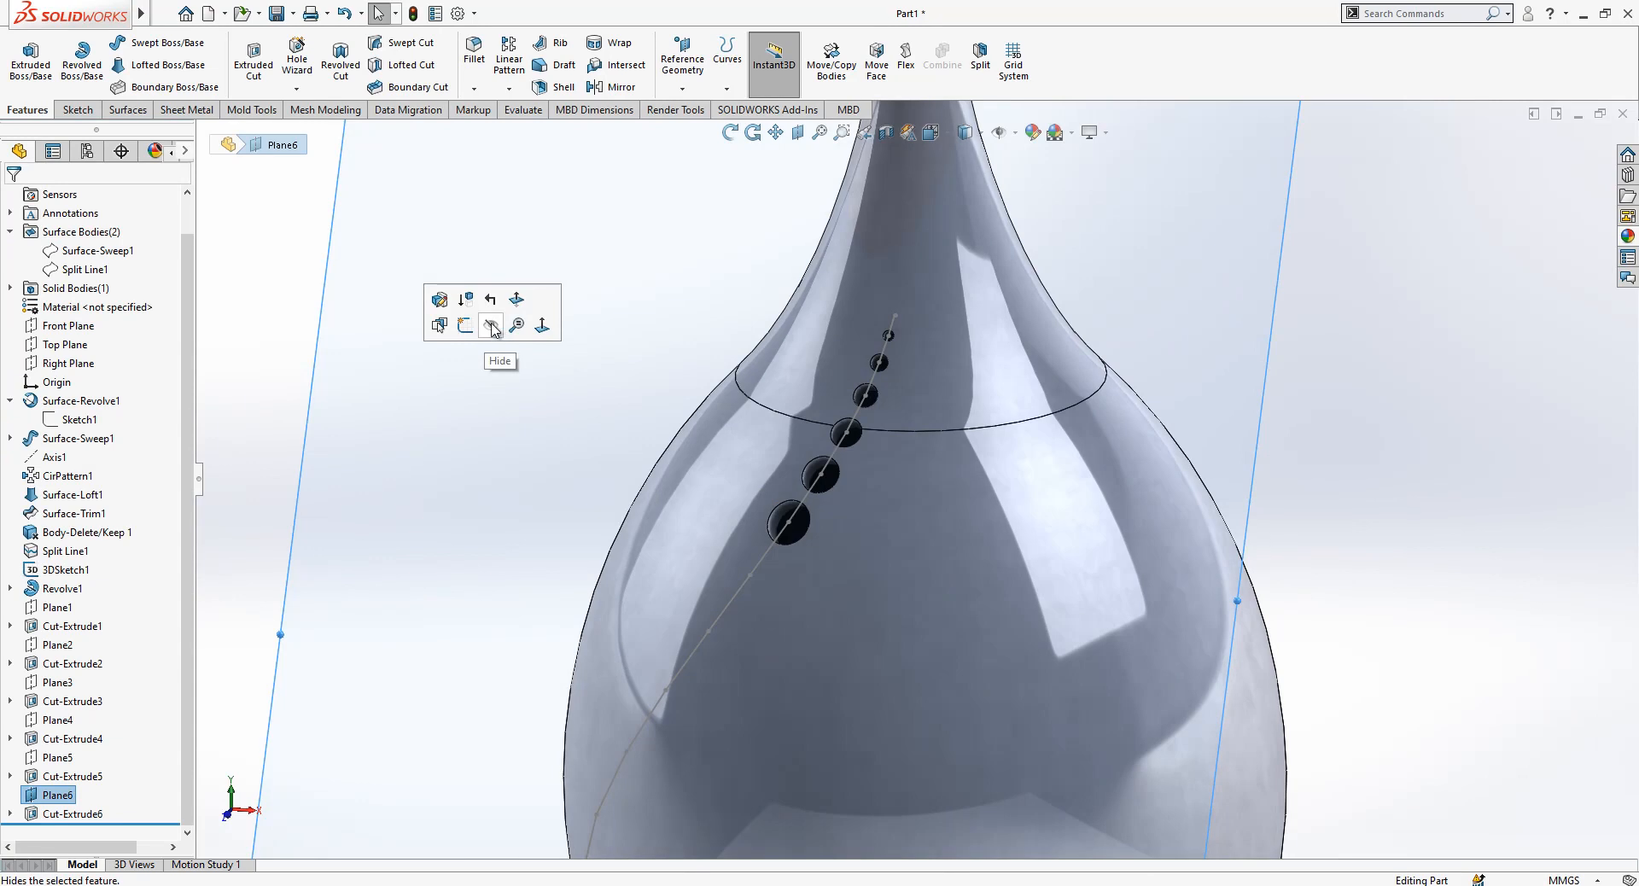
- Create a plane coincident with the 3D sketch point just below the sixth hole and tangent to the body's lower outer face
left_click(687, 89)
left_click(698, 106)
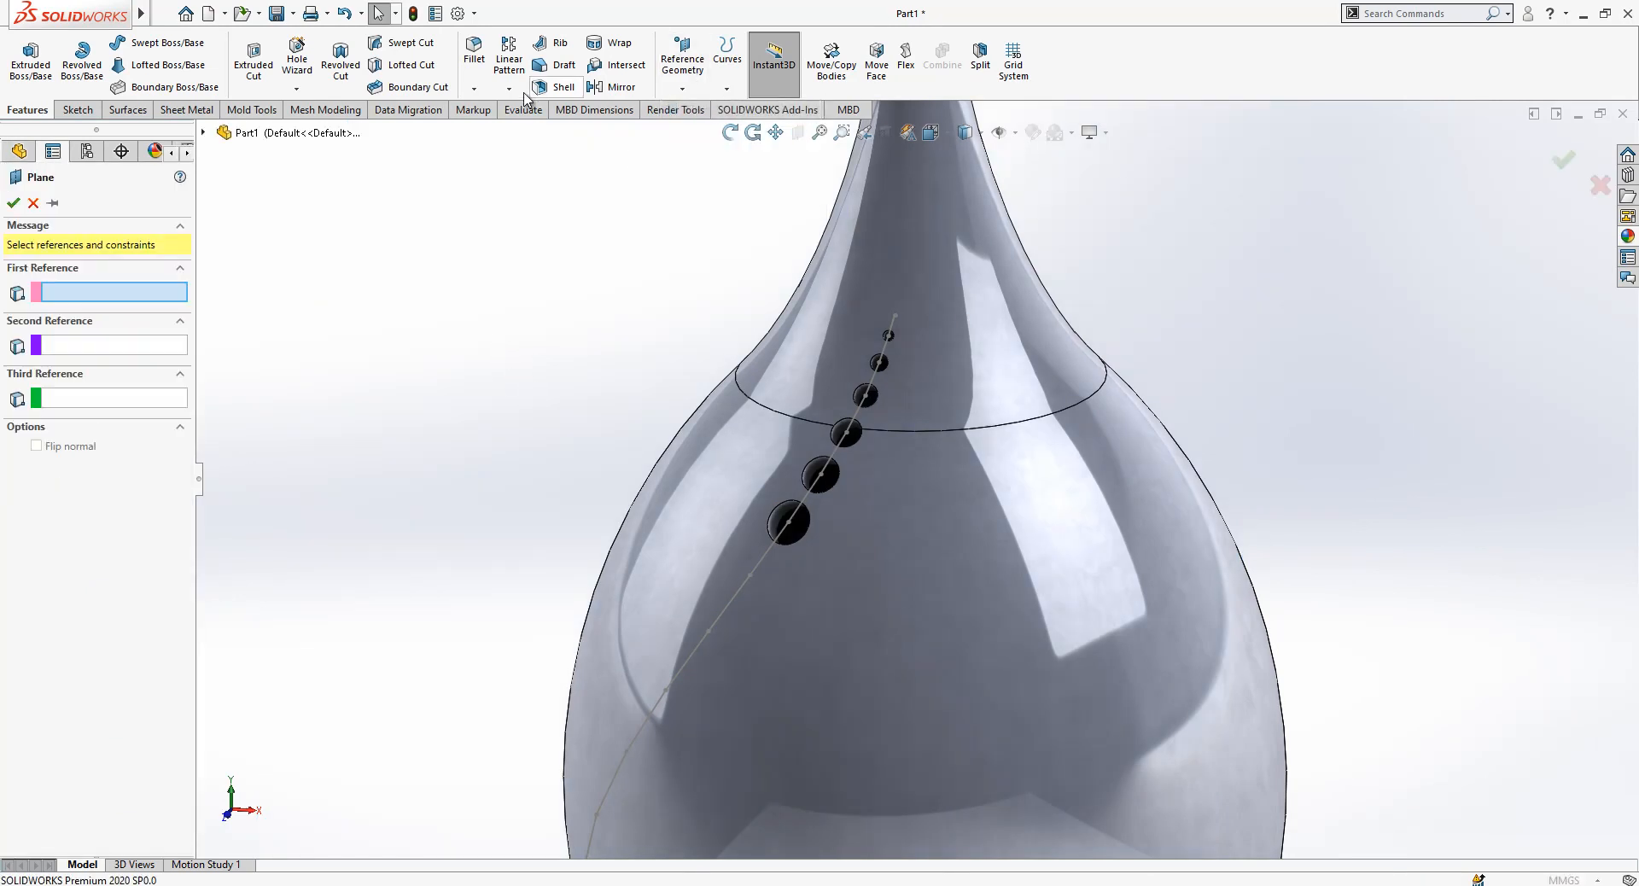
left_click(749, 575)
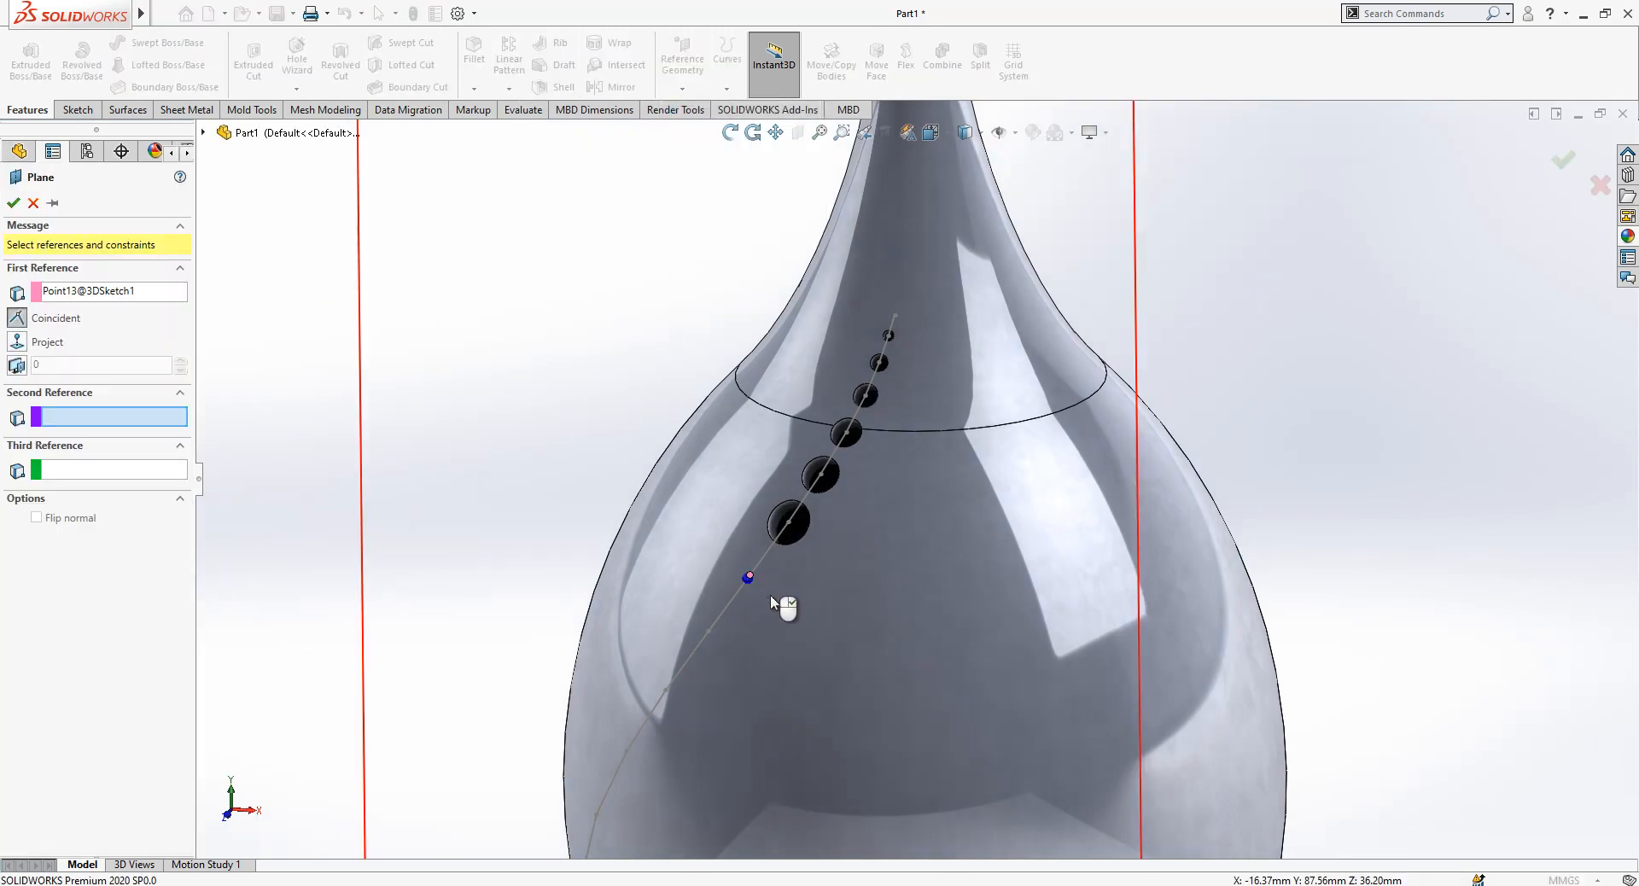
left_click(781, 604)
left_click(13, 205)
- Sketch a circle about 8.2 mm in diameter on Plane7, centred on the curve point just below the sixth hole
left_click(523, 415)
left_click(624, 330)
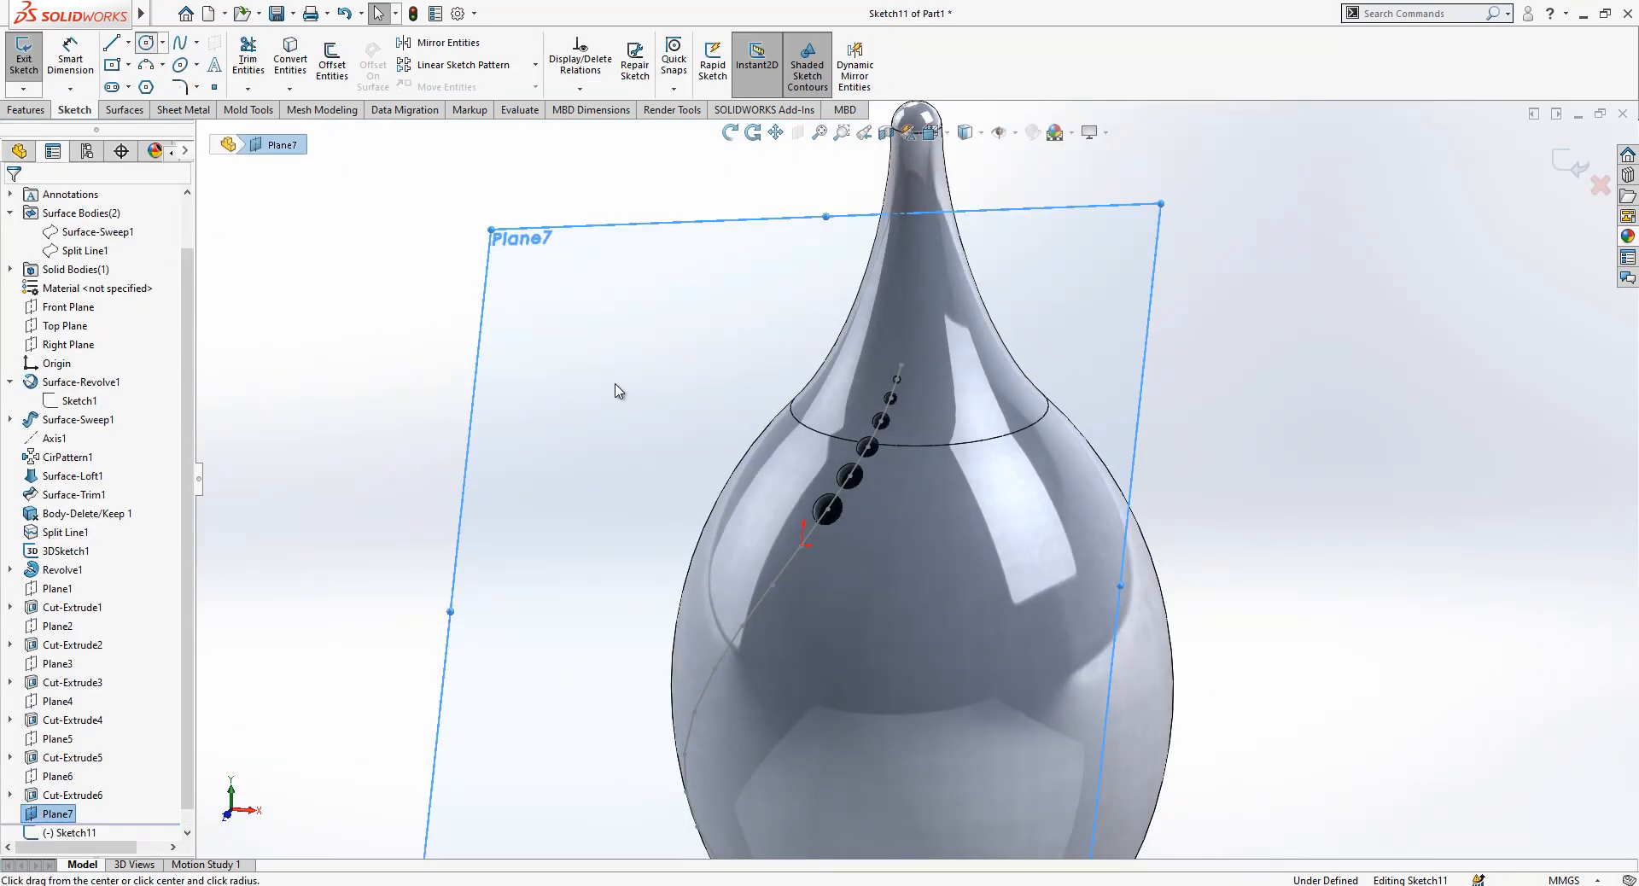
scroll(742, 570, "down", 3)
left_click(847, 528)
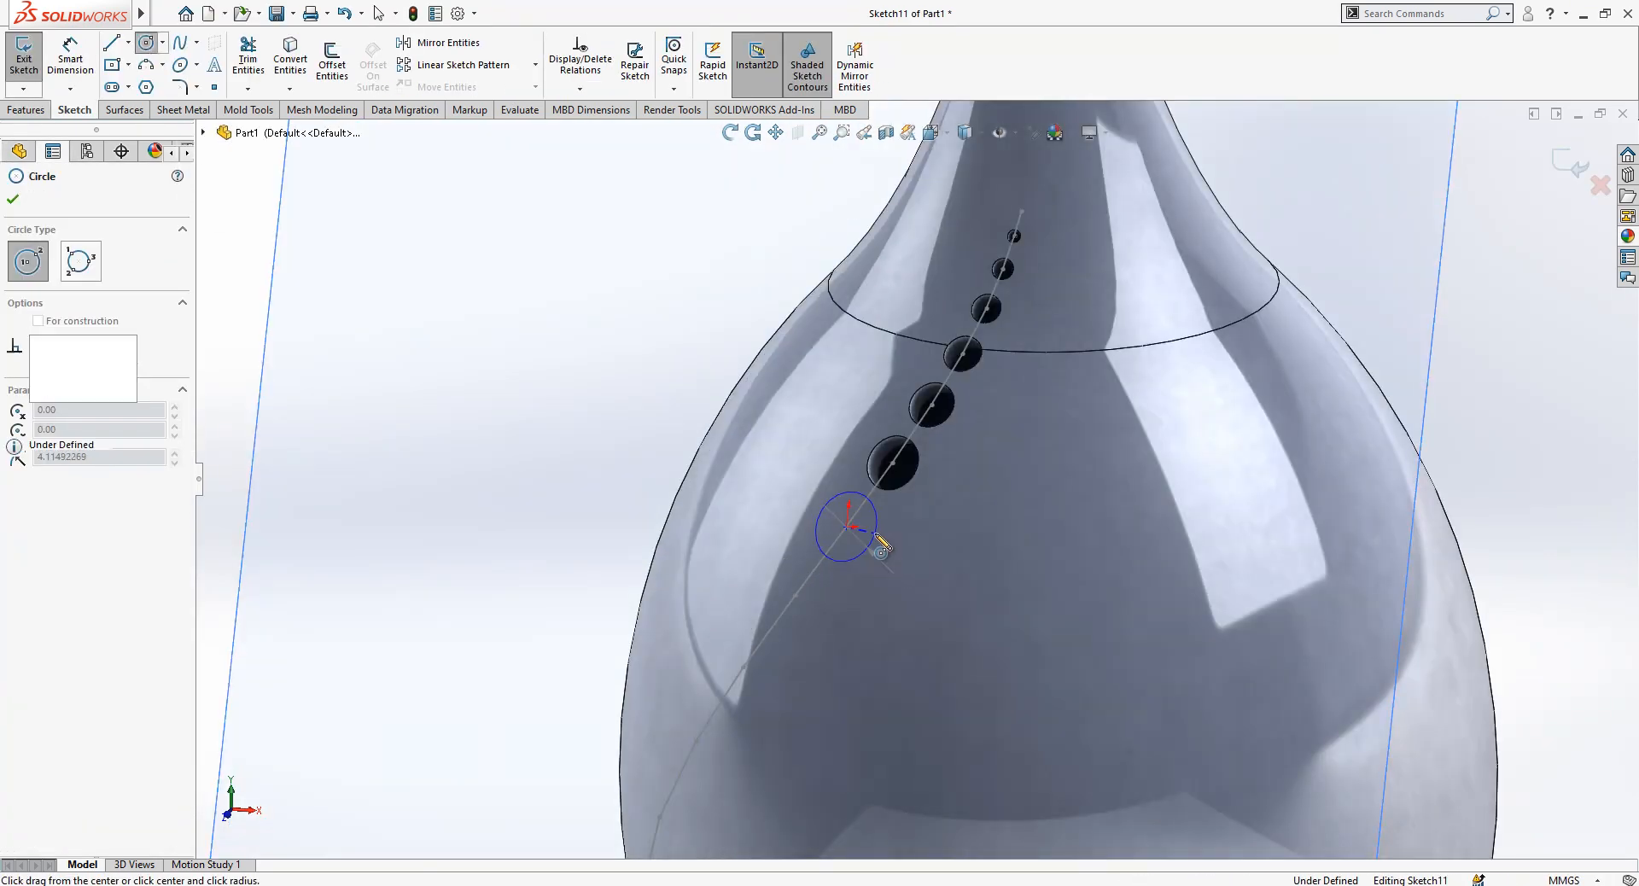
left_click(870, 544)
- Set the diameter of the circle on Plane7 to 7.5 mm and exit the sketch
right_click_drag(870, 544, 862, 434)
left_click(872, 528)
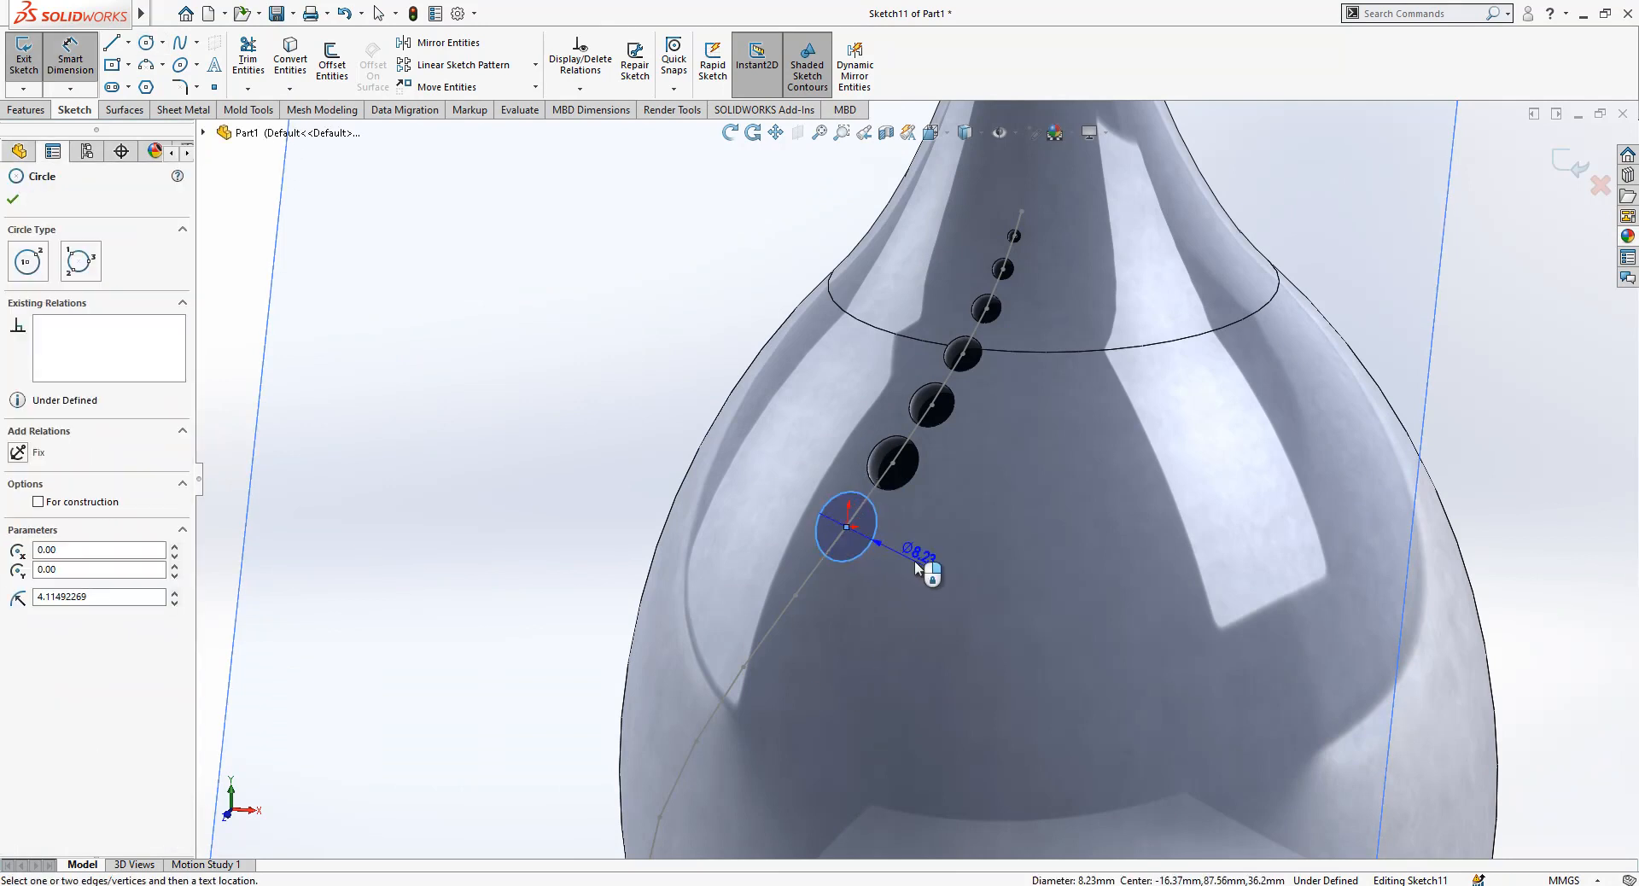
left_click(913, 559)
type("7.5")
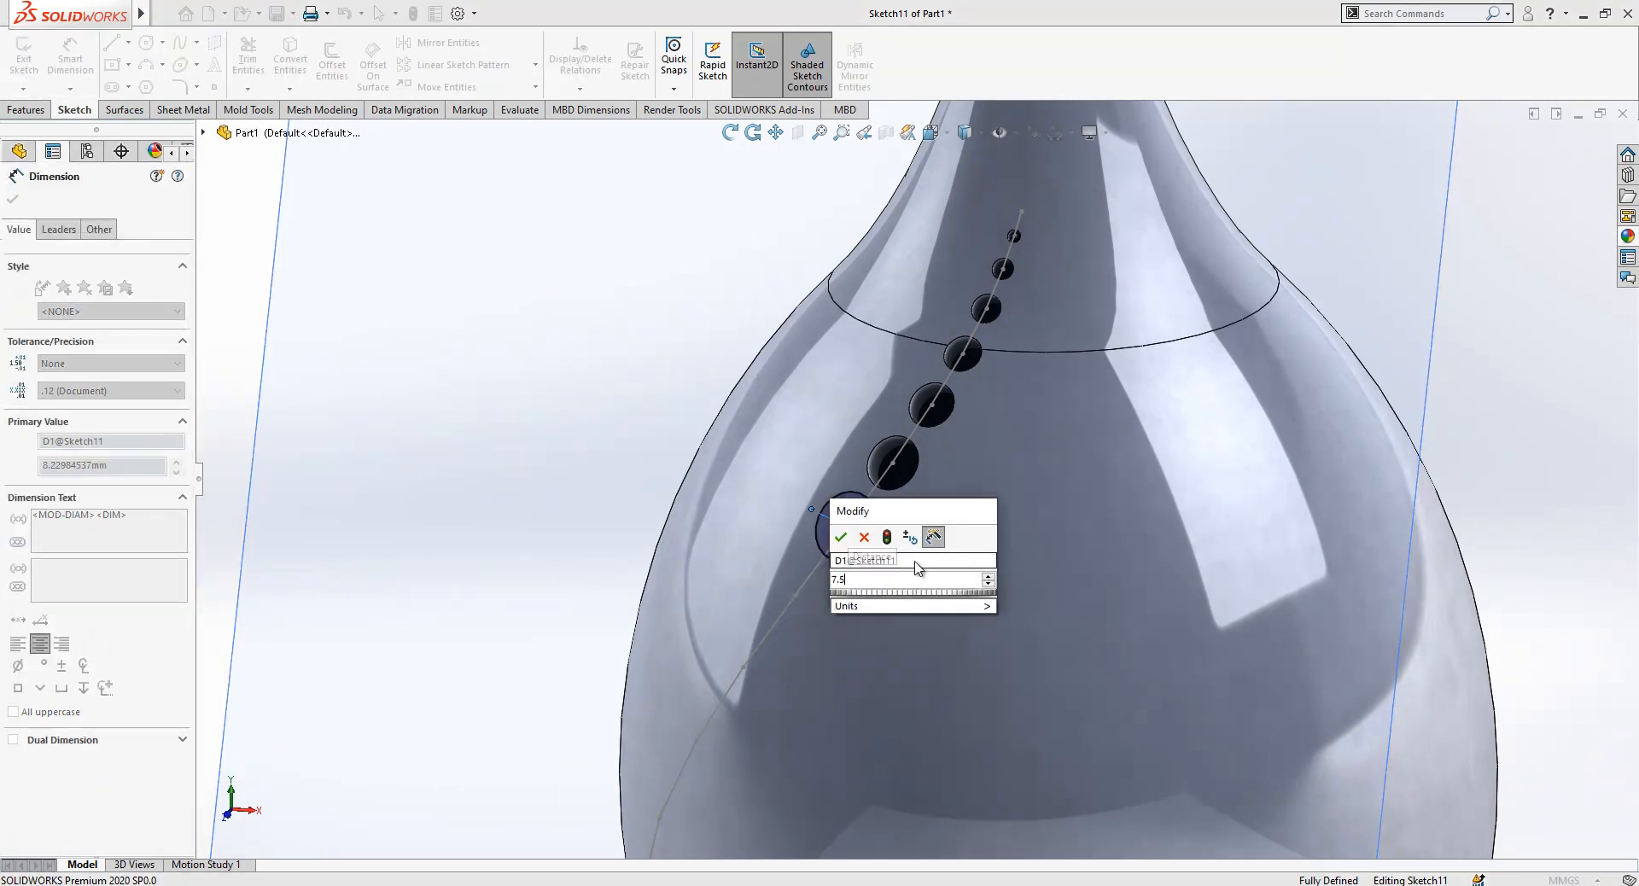
key("Return")
key("Escape")
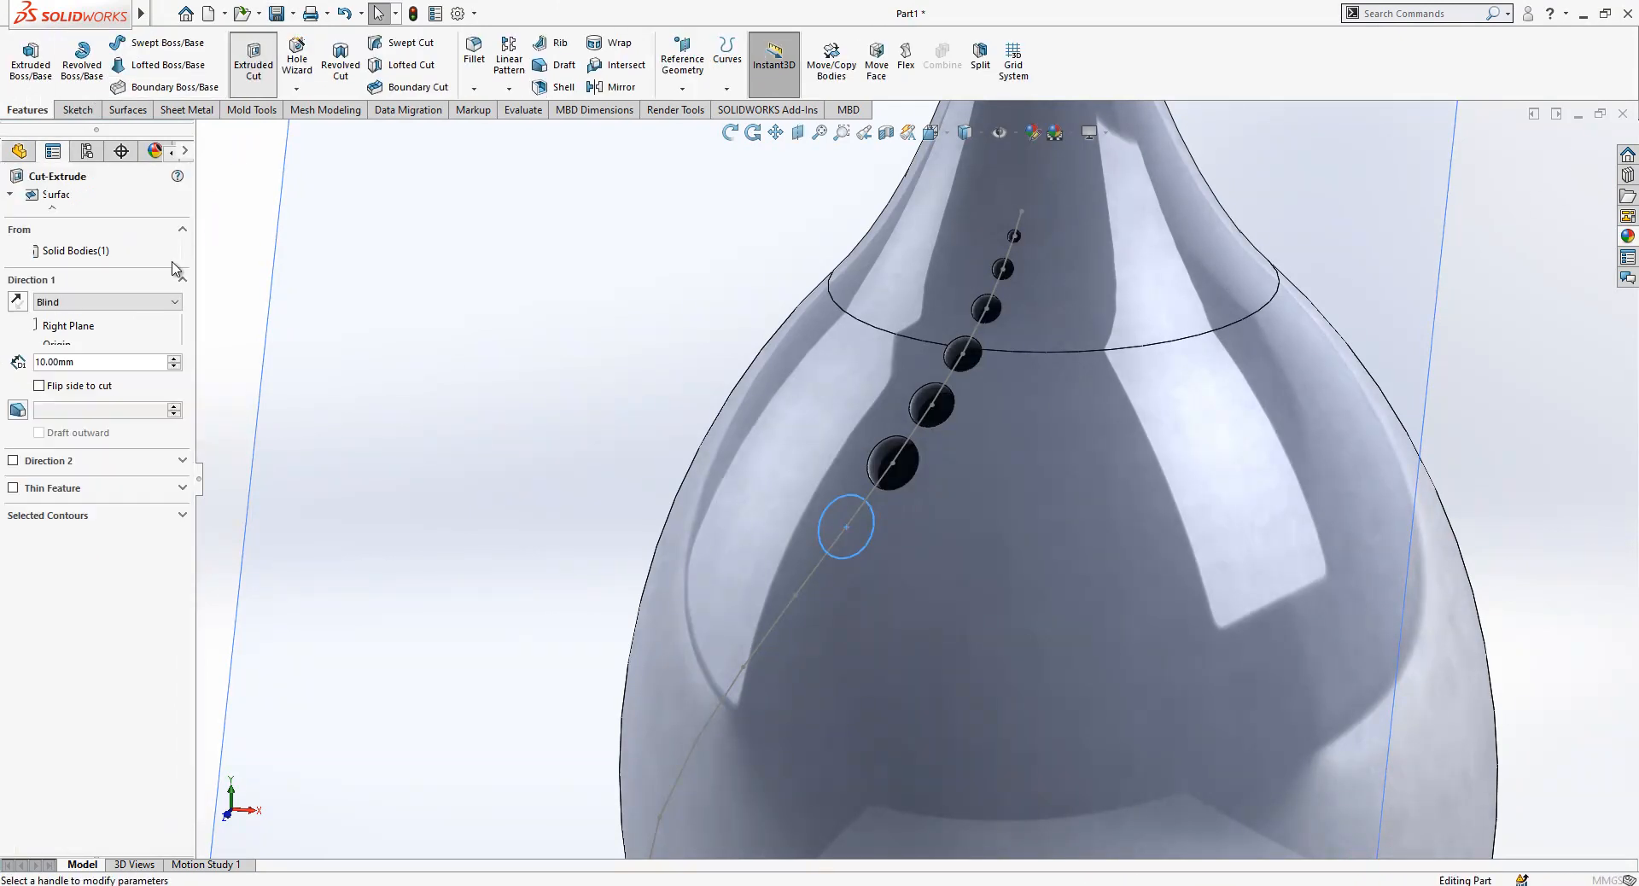
- Cut the circle on Plane7 with a 10 mm mid-plane extruded cut and hide Plane7
left_click(51, 301)
left_click(57, 416)
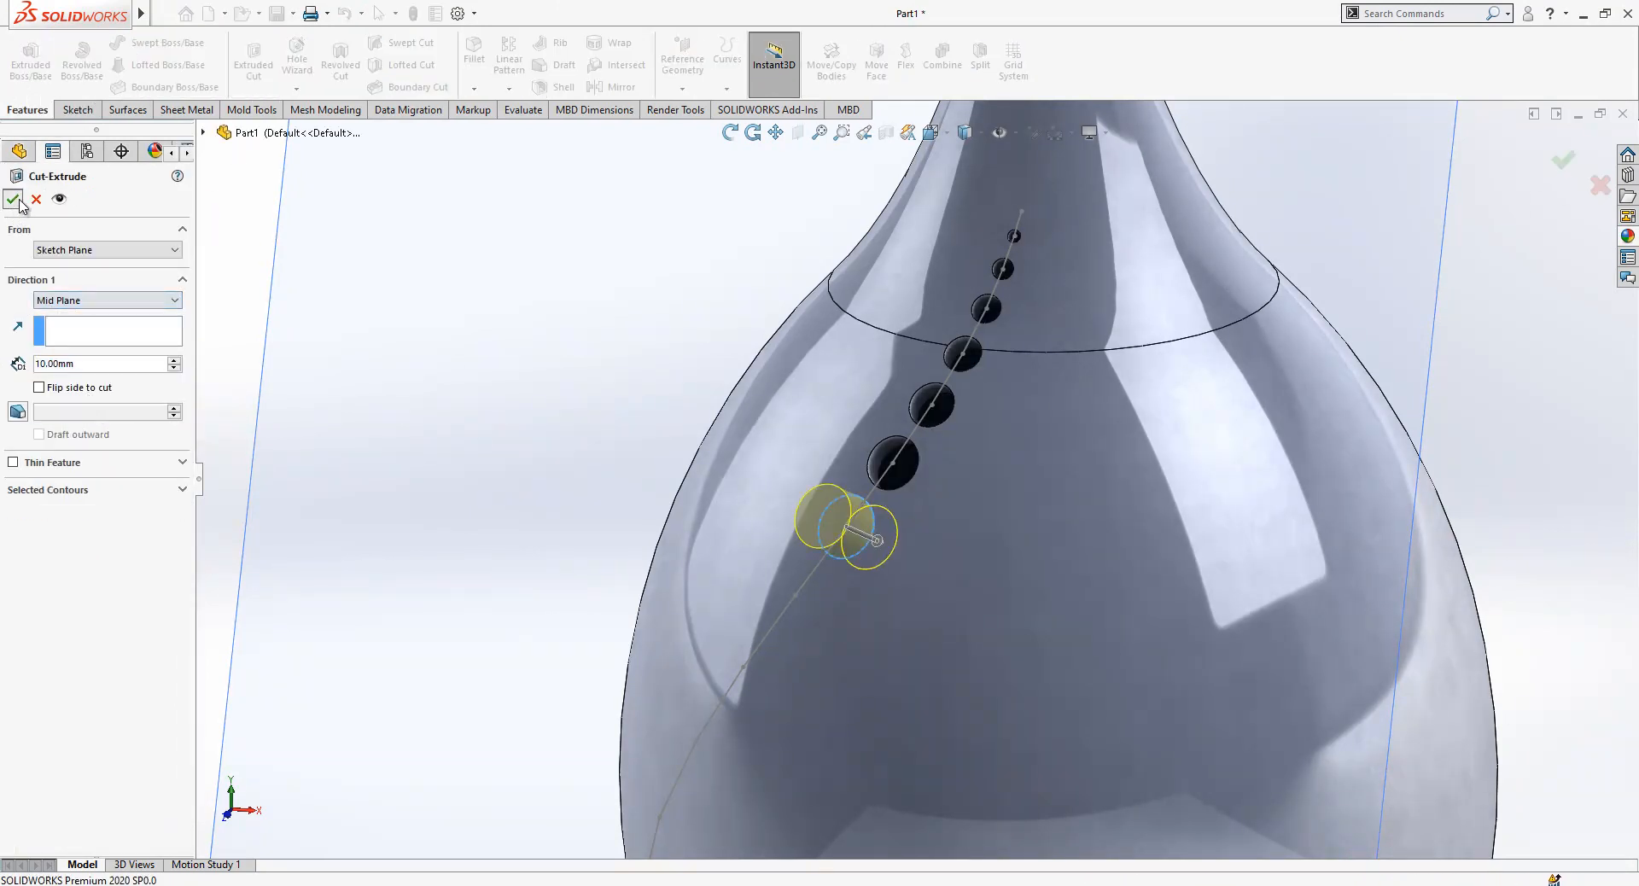
scroll(590, 461, "up", 1)
left_click(608, 450)
left_click(676, 404)
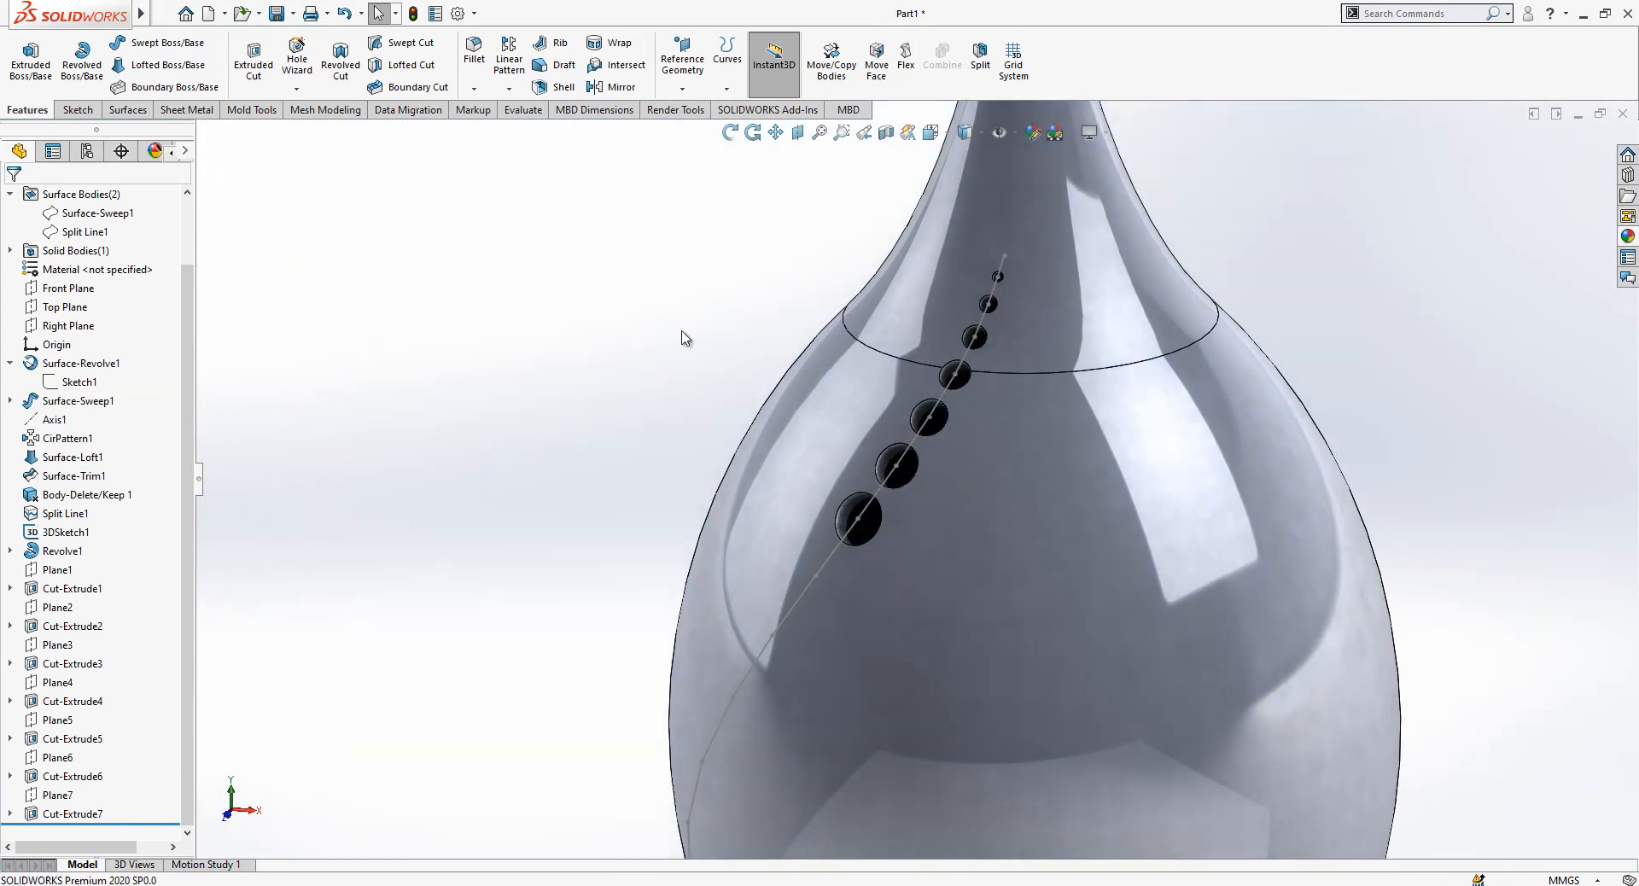
- Create a plane tangent to the body's lower outer face through the 3D sketch point just below the seventh hole
left_click(682, 88)
left_click(698, 103)
left_click(894, 660)
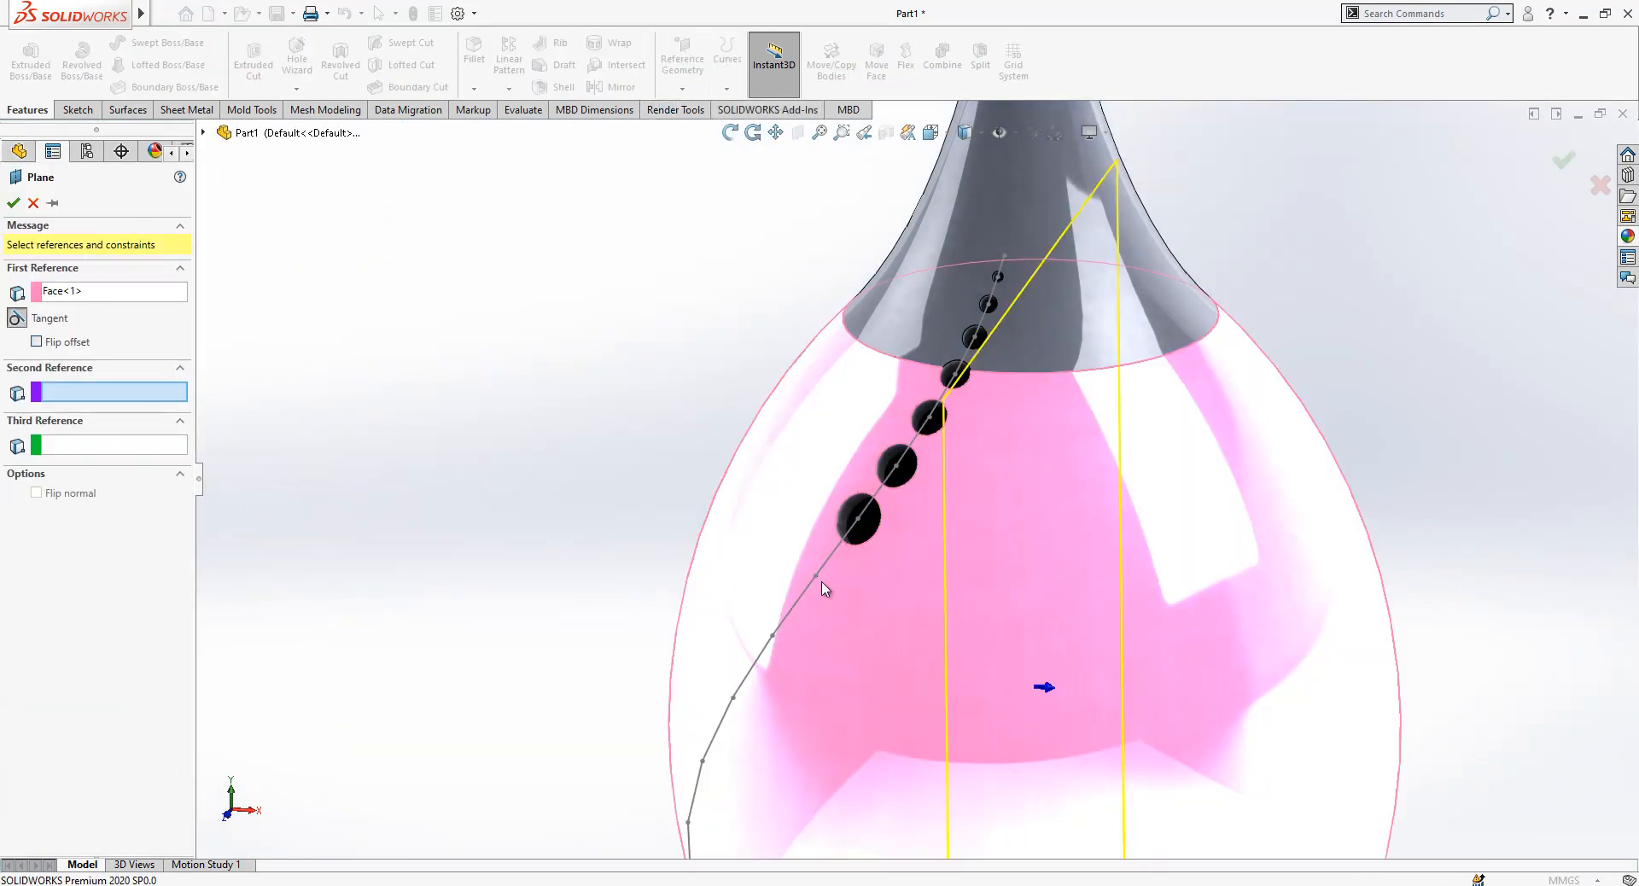
left_click(816, 577)
left_click(13, 202)
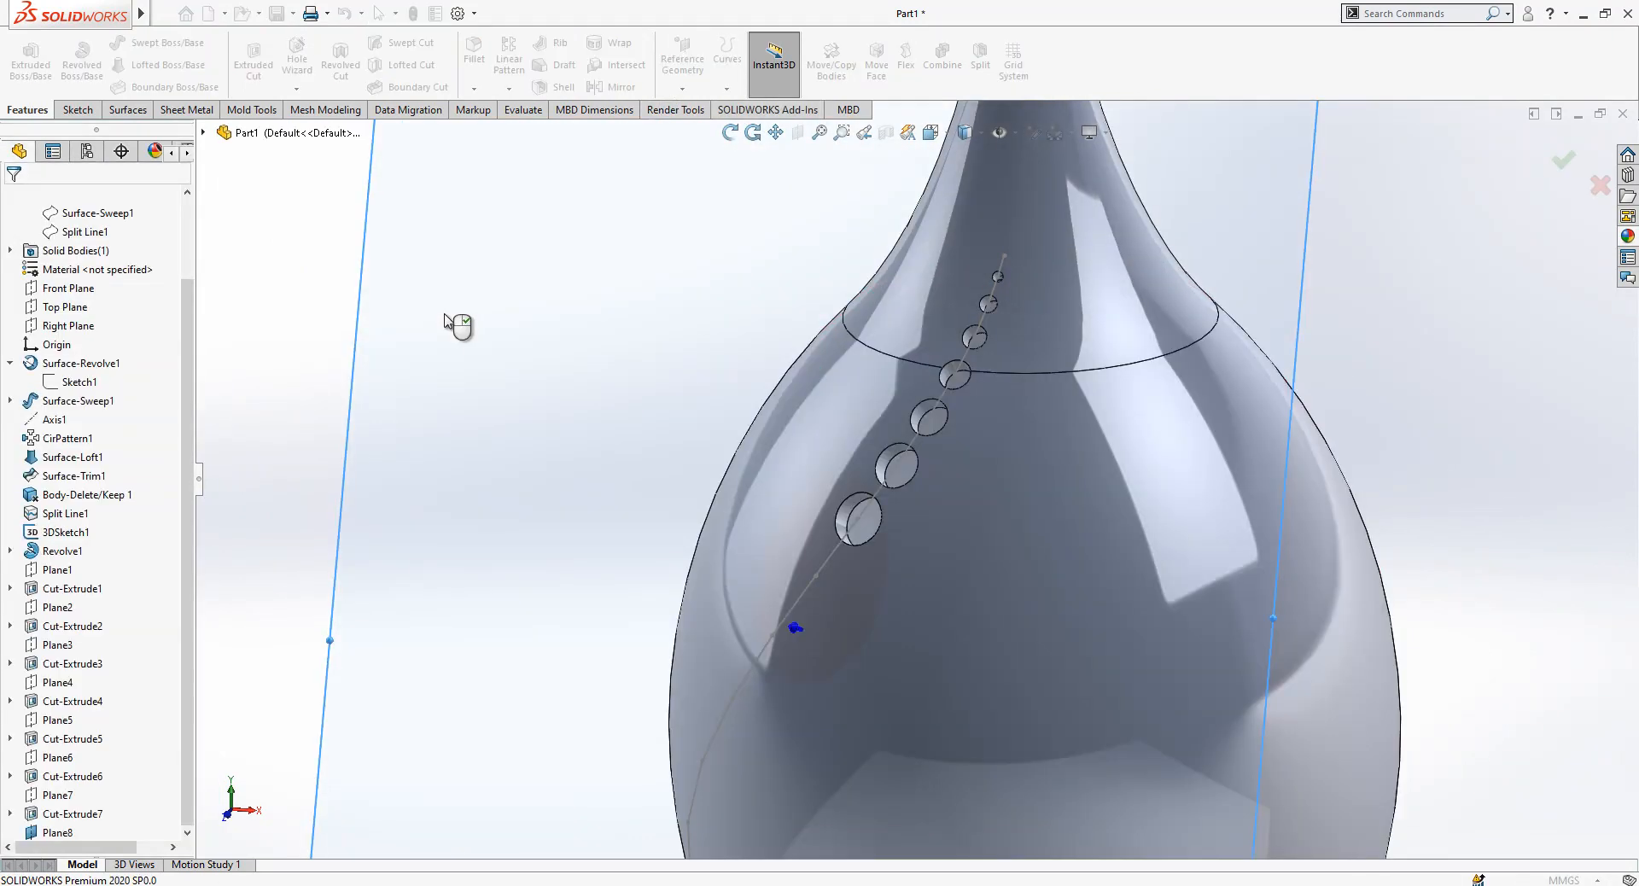
- Sketch a circle about 13 mm in diameter on Plane8, centred on the curve point just below the seventh hole
left_click(499, 258)
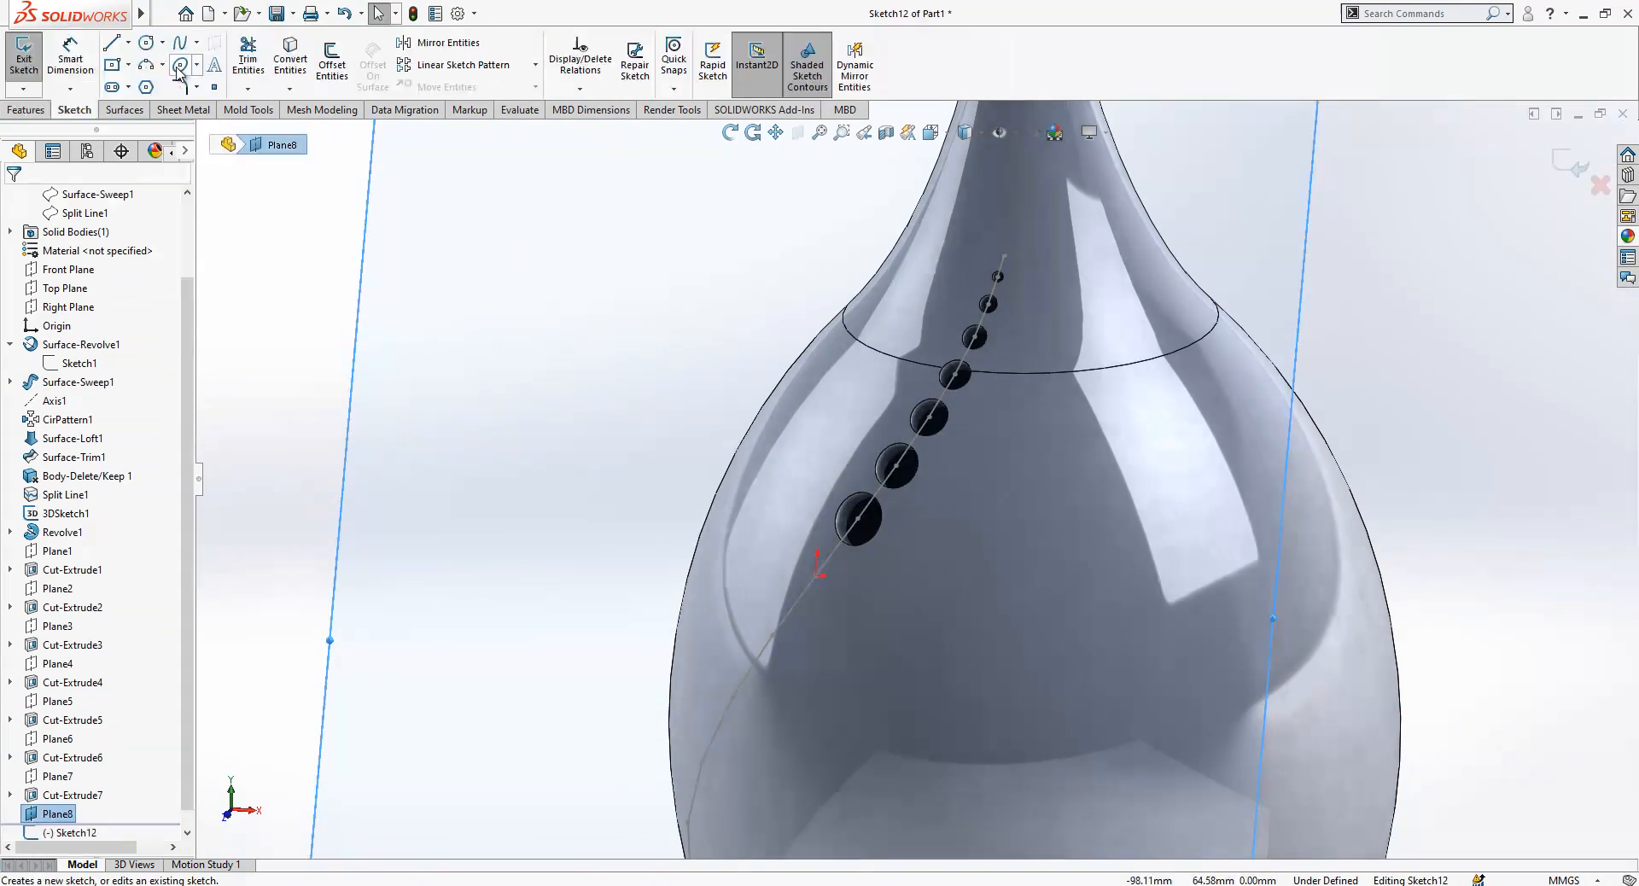
left_click(816, 576)
left_click(841, 604)
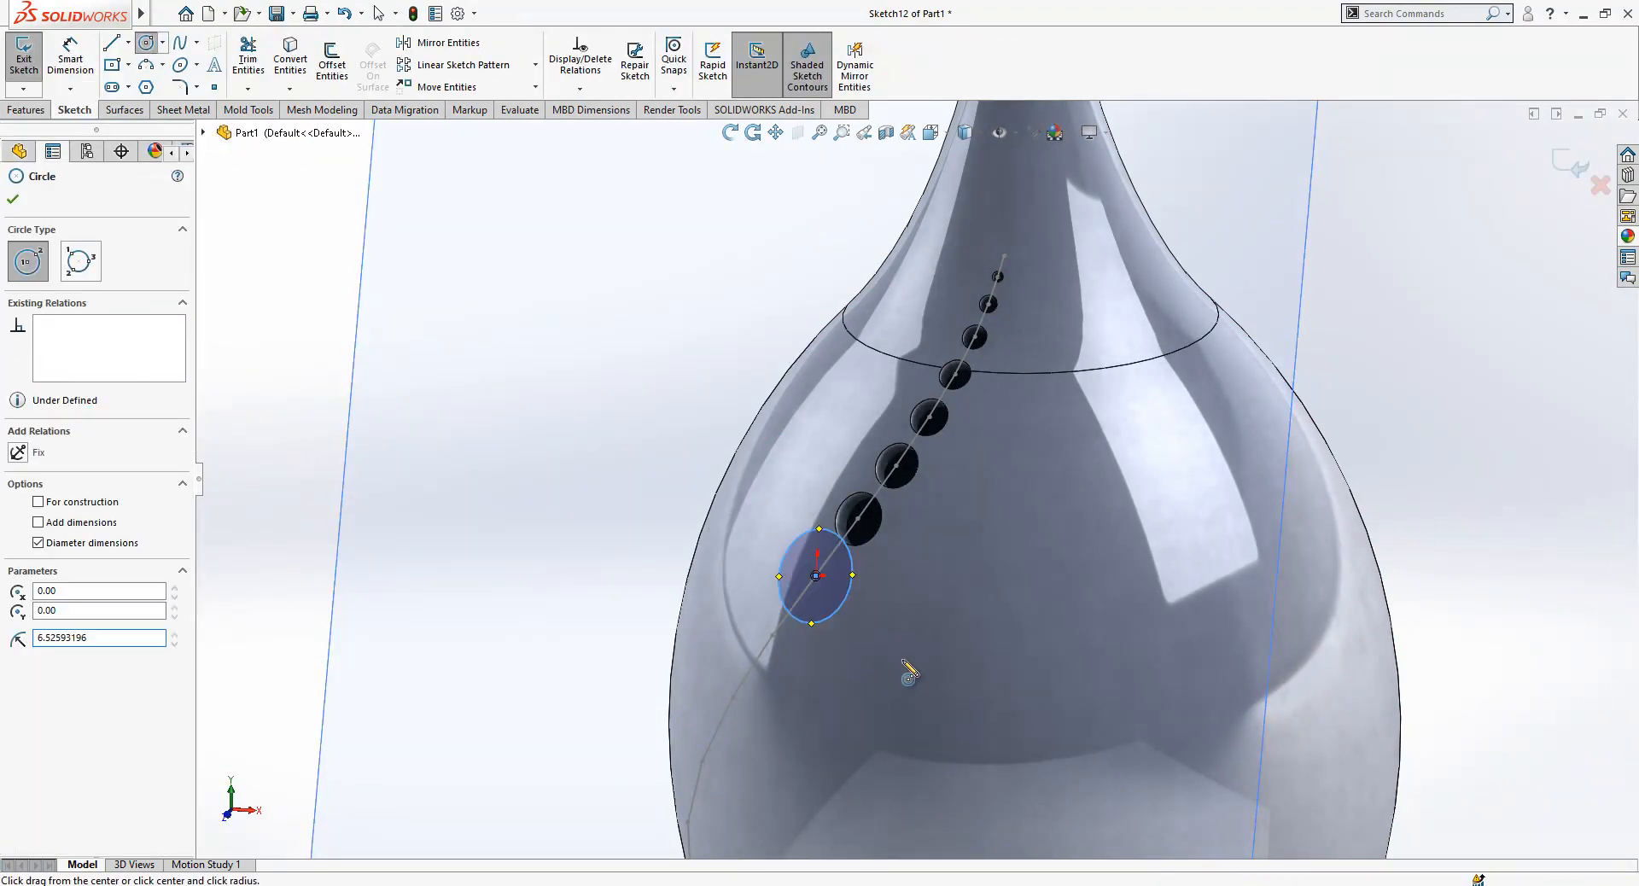
- Set the diameter of the circle on Plane8 to 8.5 mm and exit the sketch
right_click_drag(911, 693, 900, 632)
left_click(854, 585)
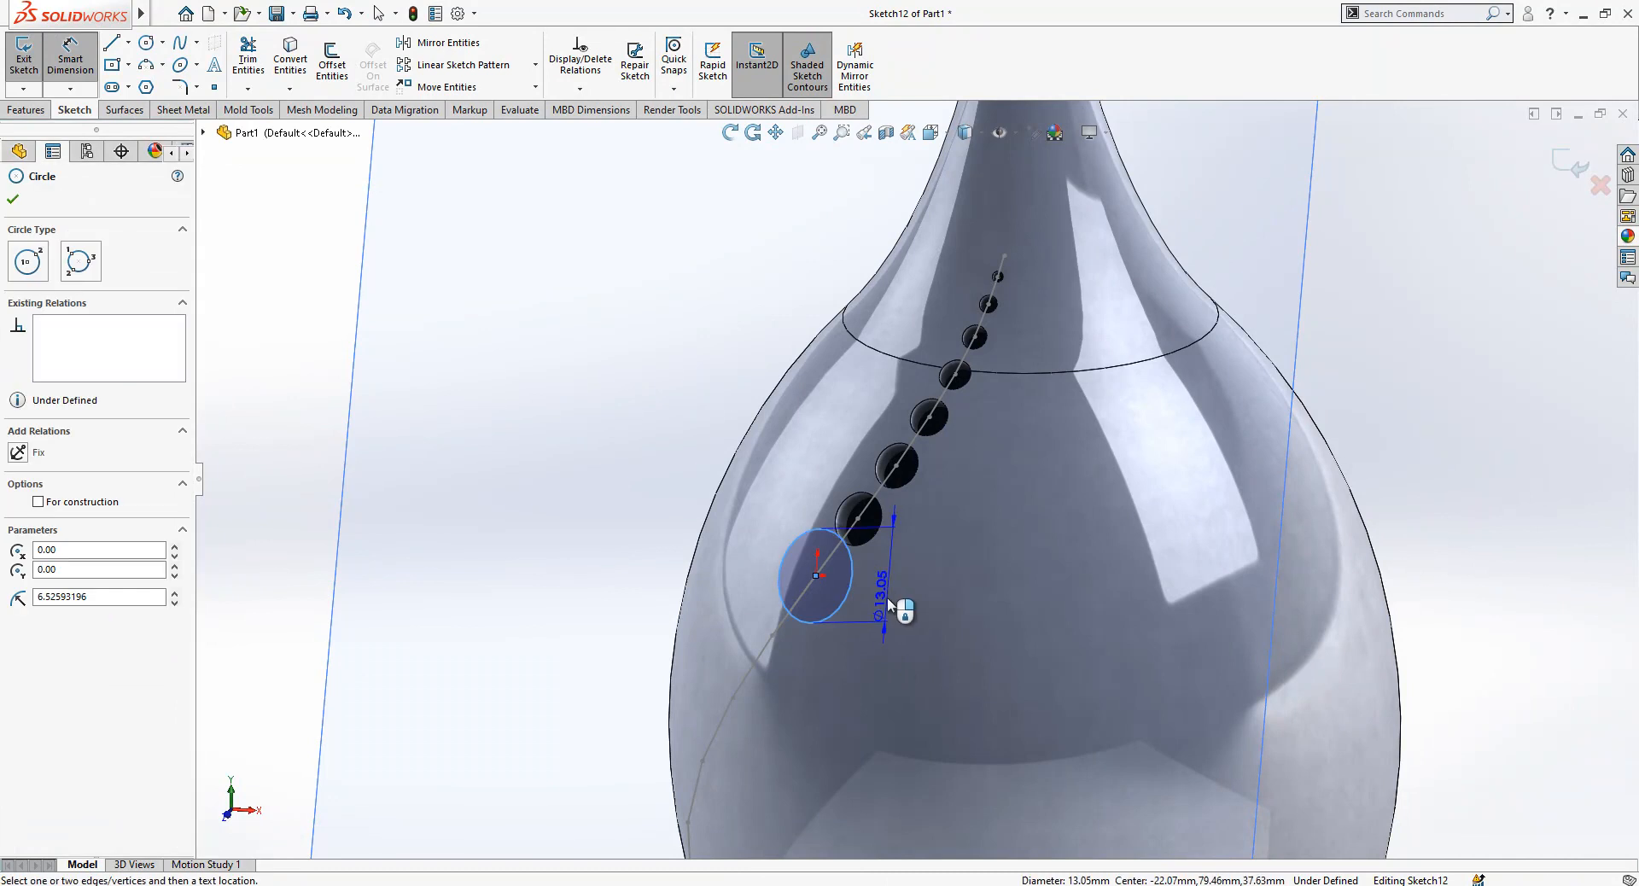
left_click(889, 604)
type("8.5")
key("Return")
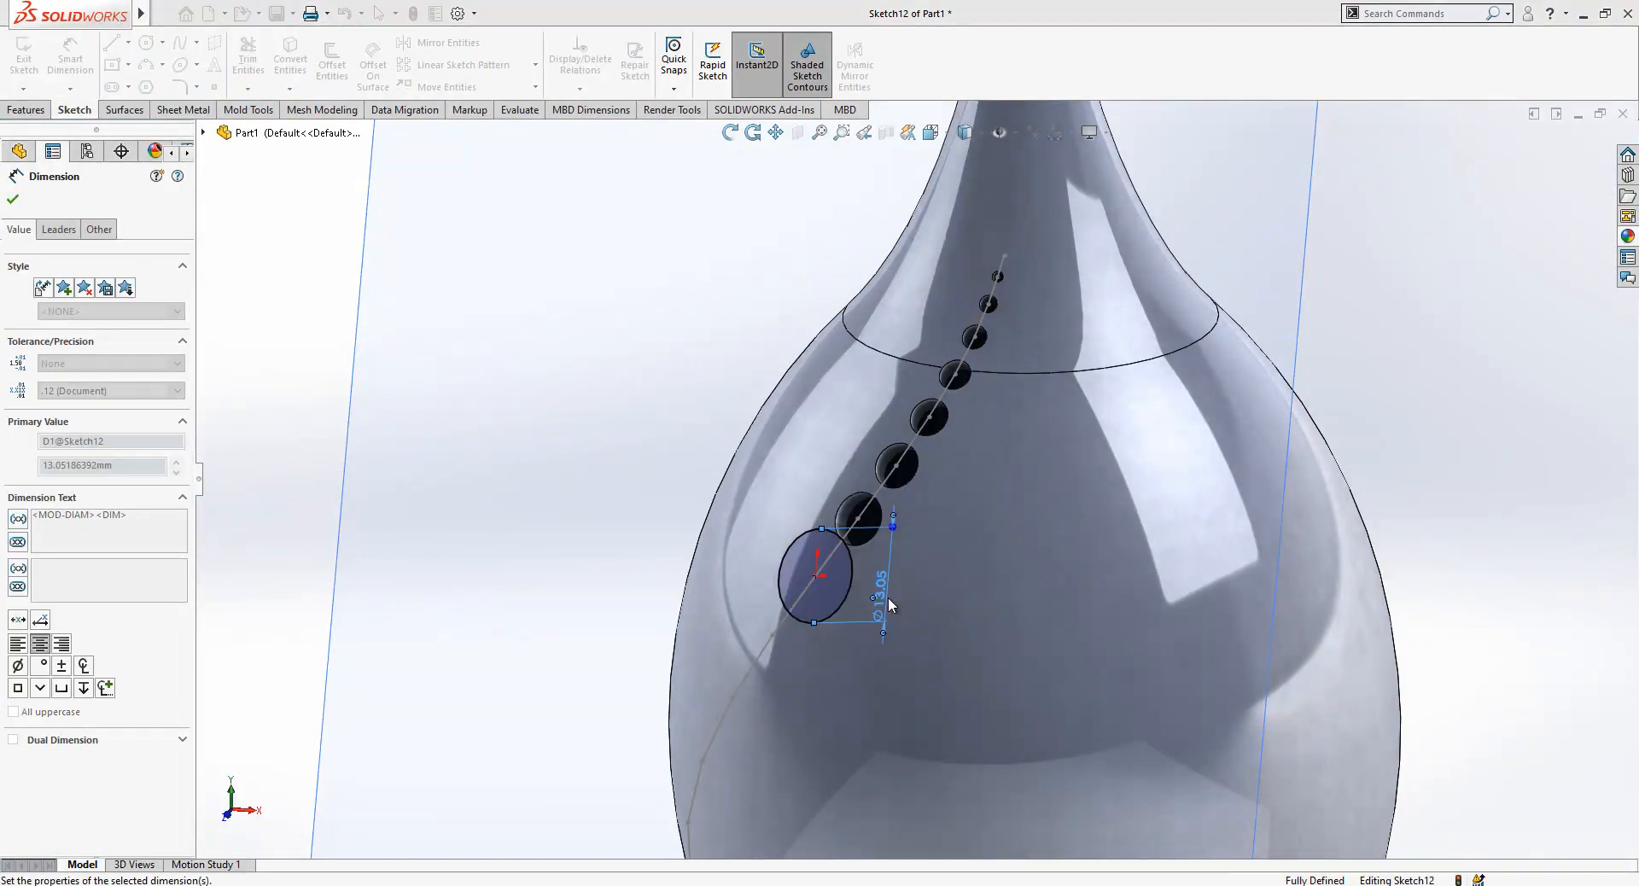
key("Escape")
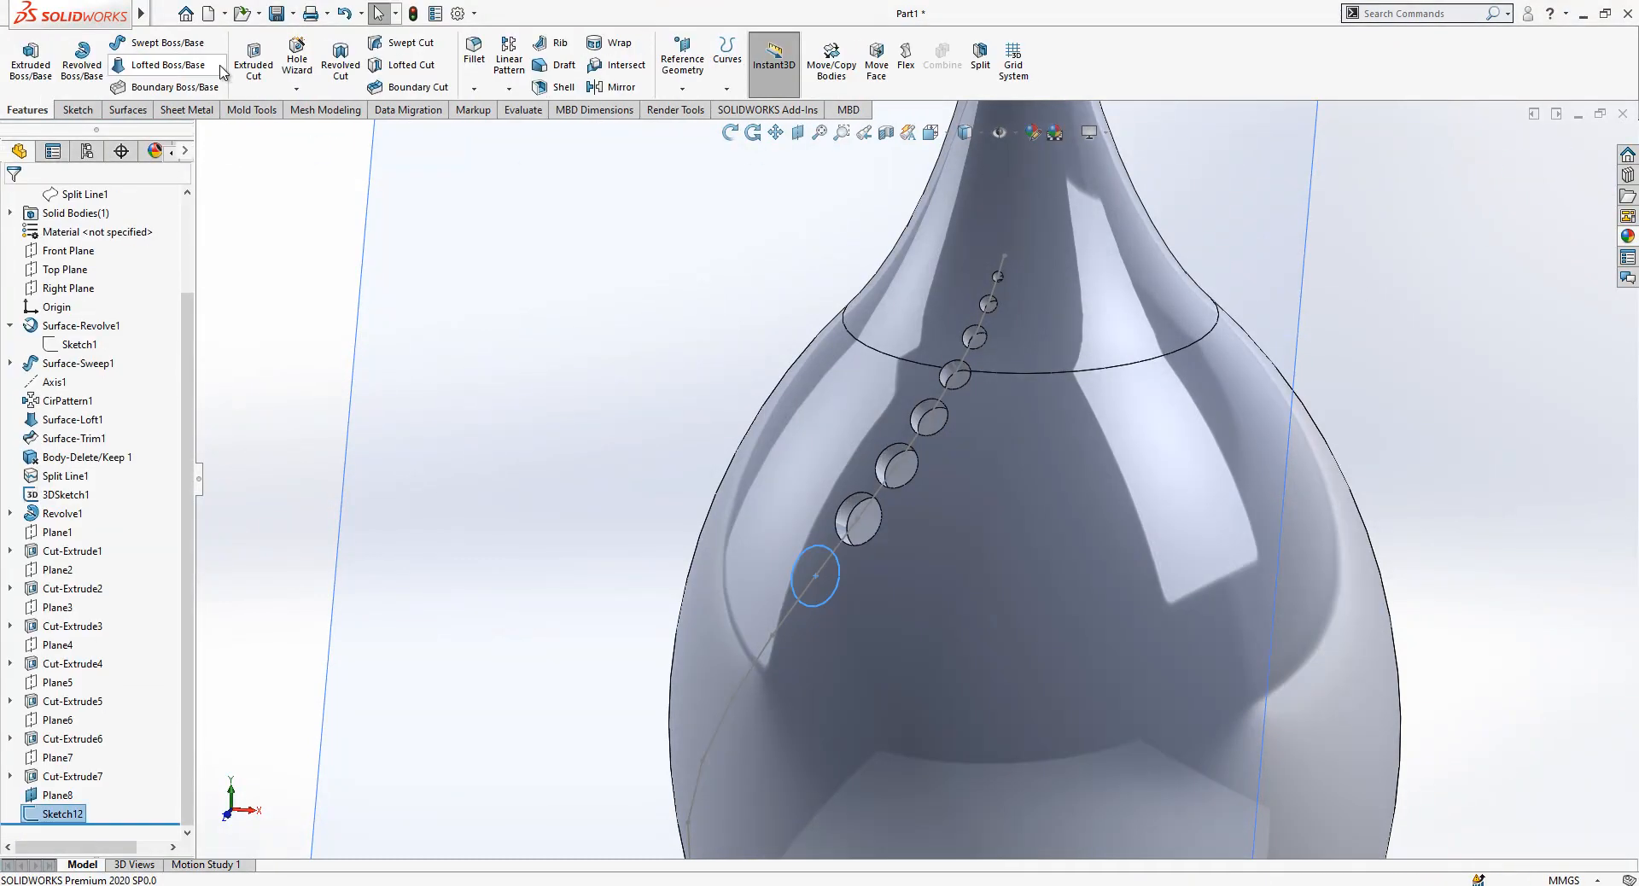
- Cut the circle on Plane8 with a mid-plane extruded cut and hide Plane8
left_click(240, 89)
left_click(106, 302)
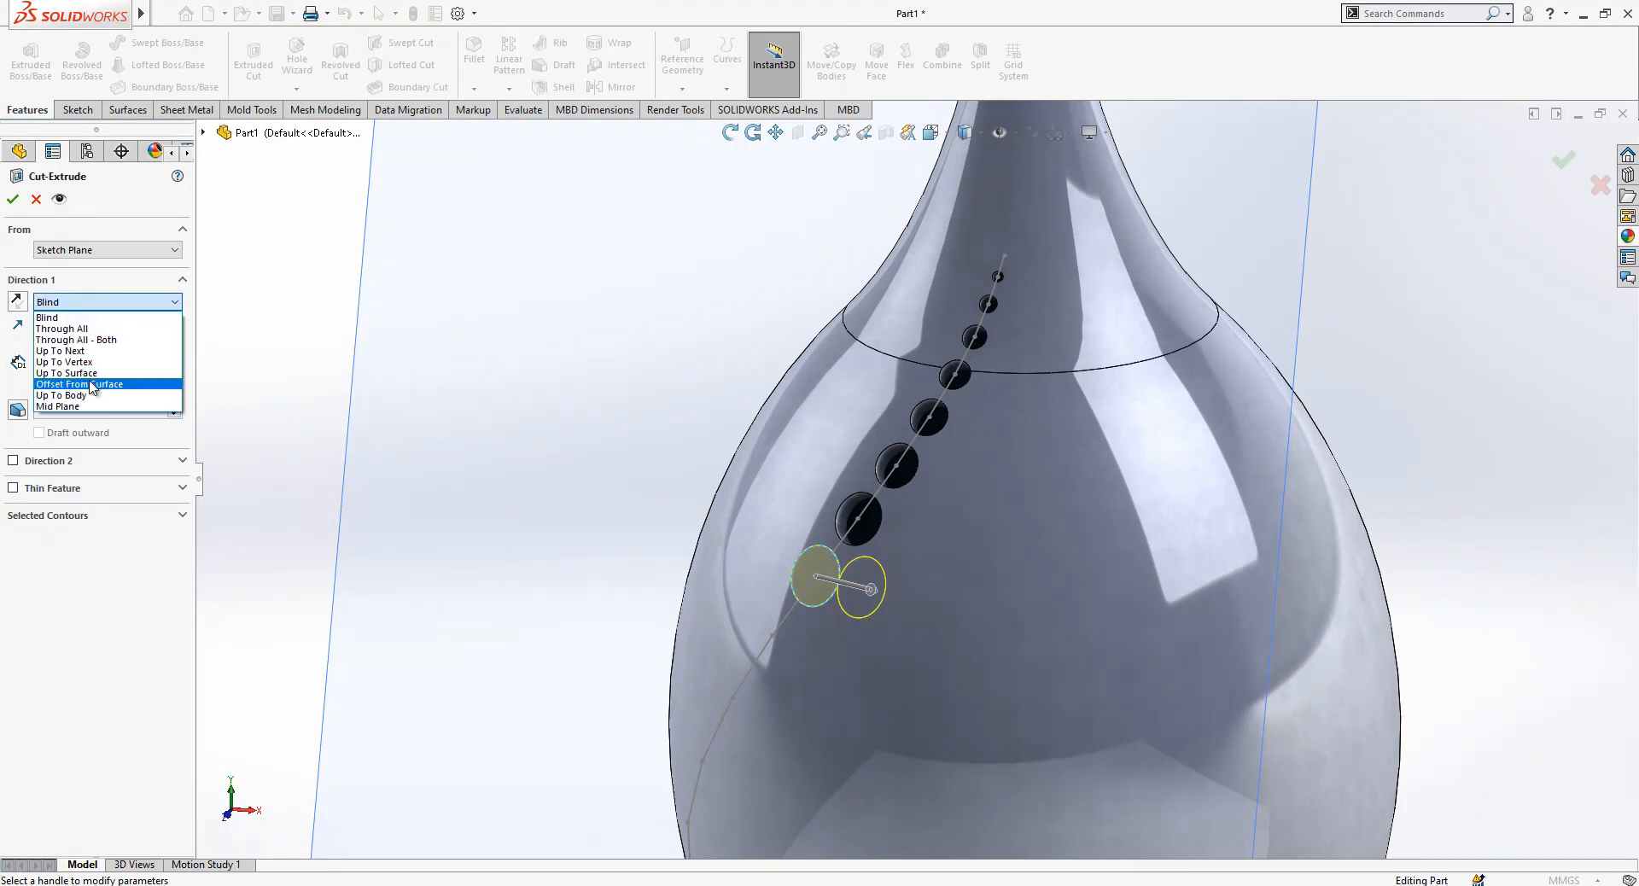
left_click(85, 395)
left_click(94, 306)
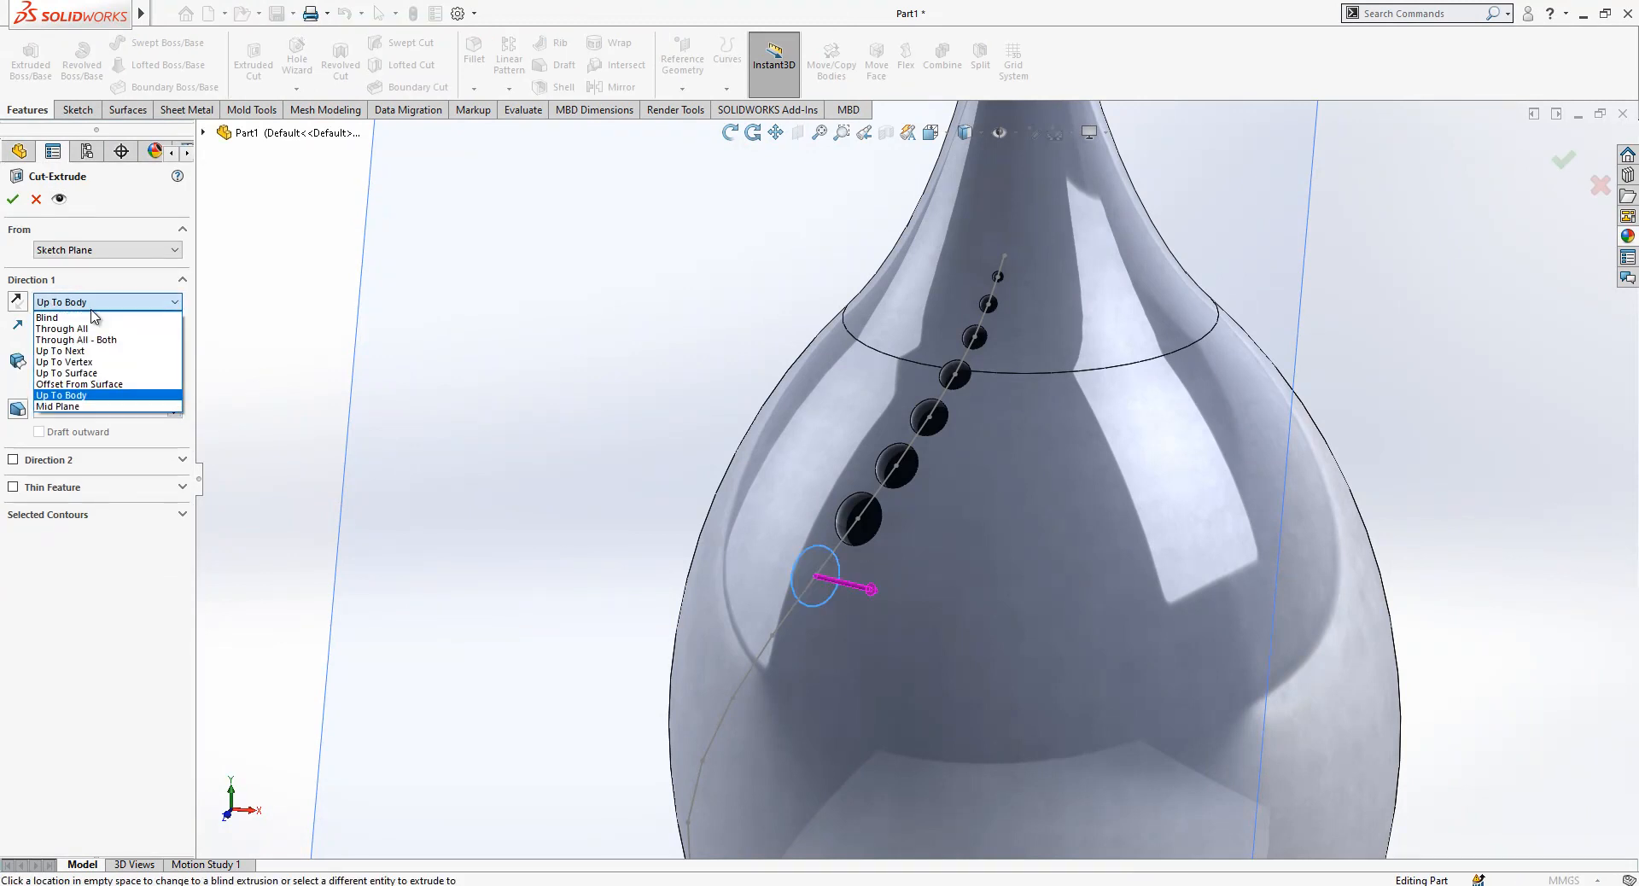
left_click(85, 407)
left_click(13, 199)
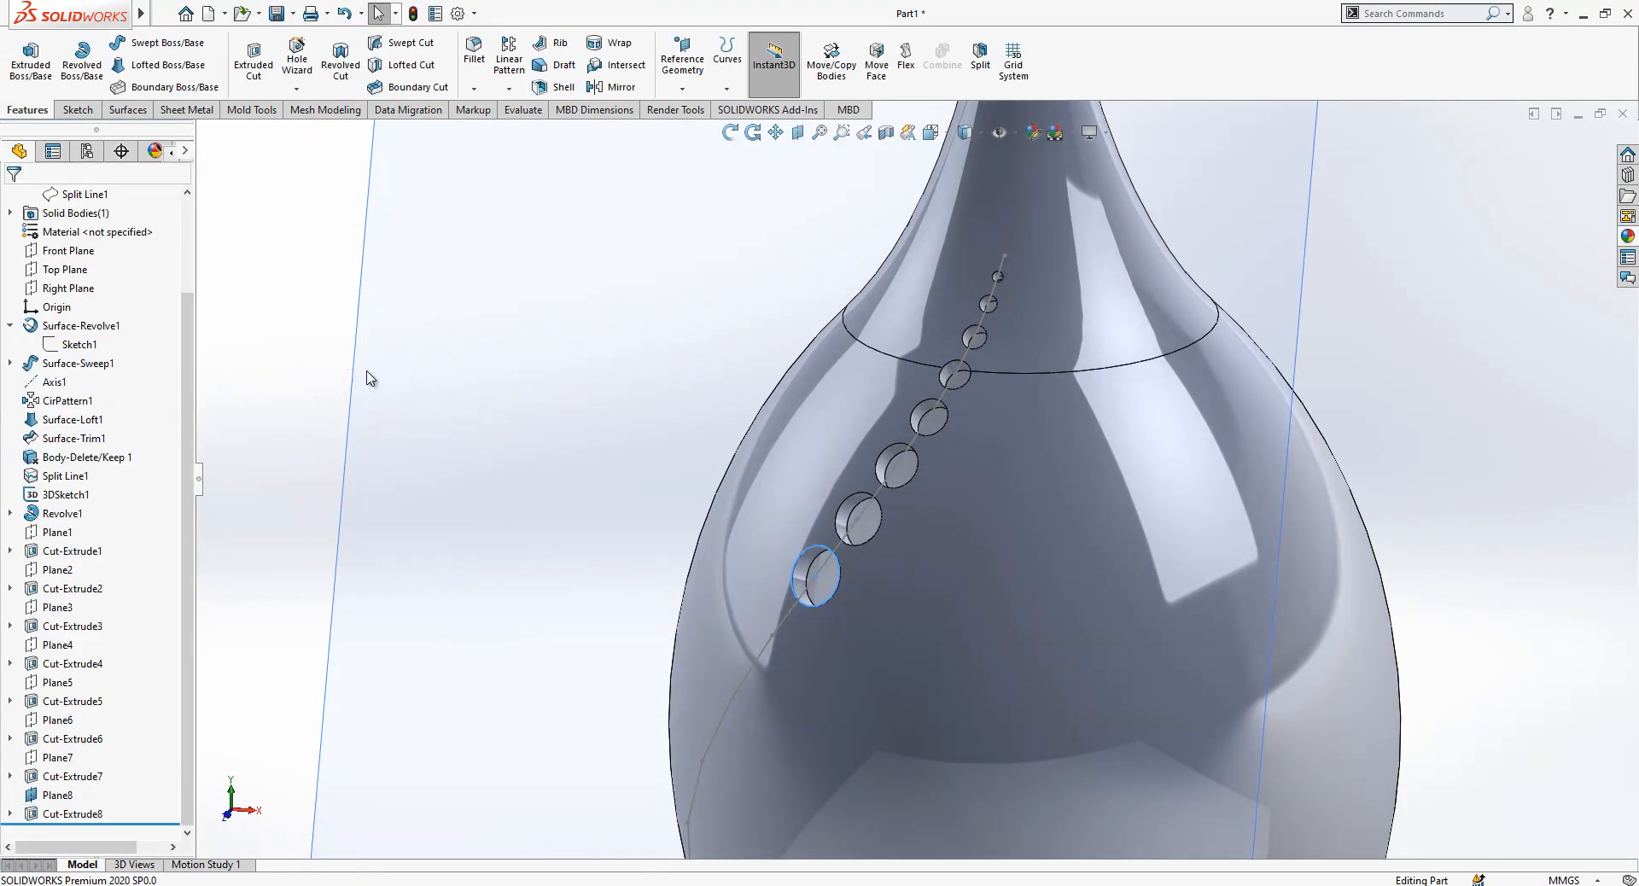
left_click(341, 361)
scroll(773, 423, "up", 2)
left_click(779, 423)
left_click(869, 360)
- Create a plane tangent to the body's lower outer face through the 3D sketch point just below the eighth hole
scroll(886, 516, "down", 2)
left_click(682, 88)
left_click(696, 126)
left_click(793, 610)
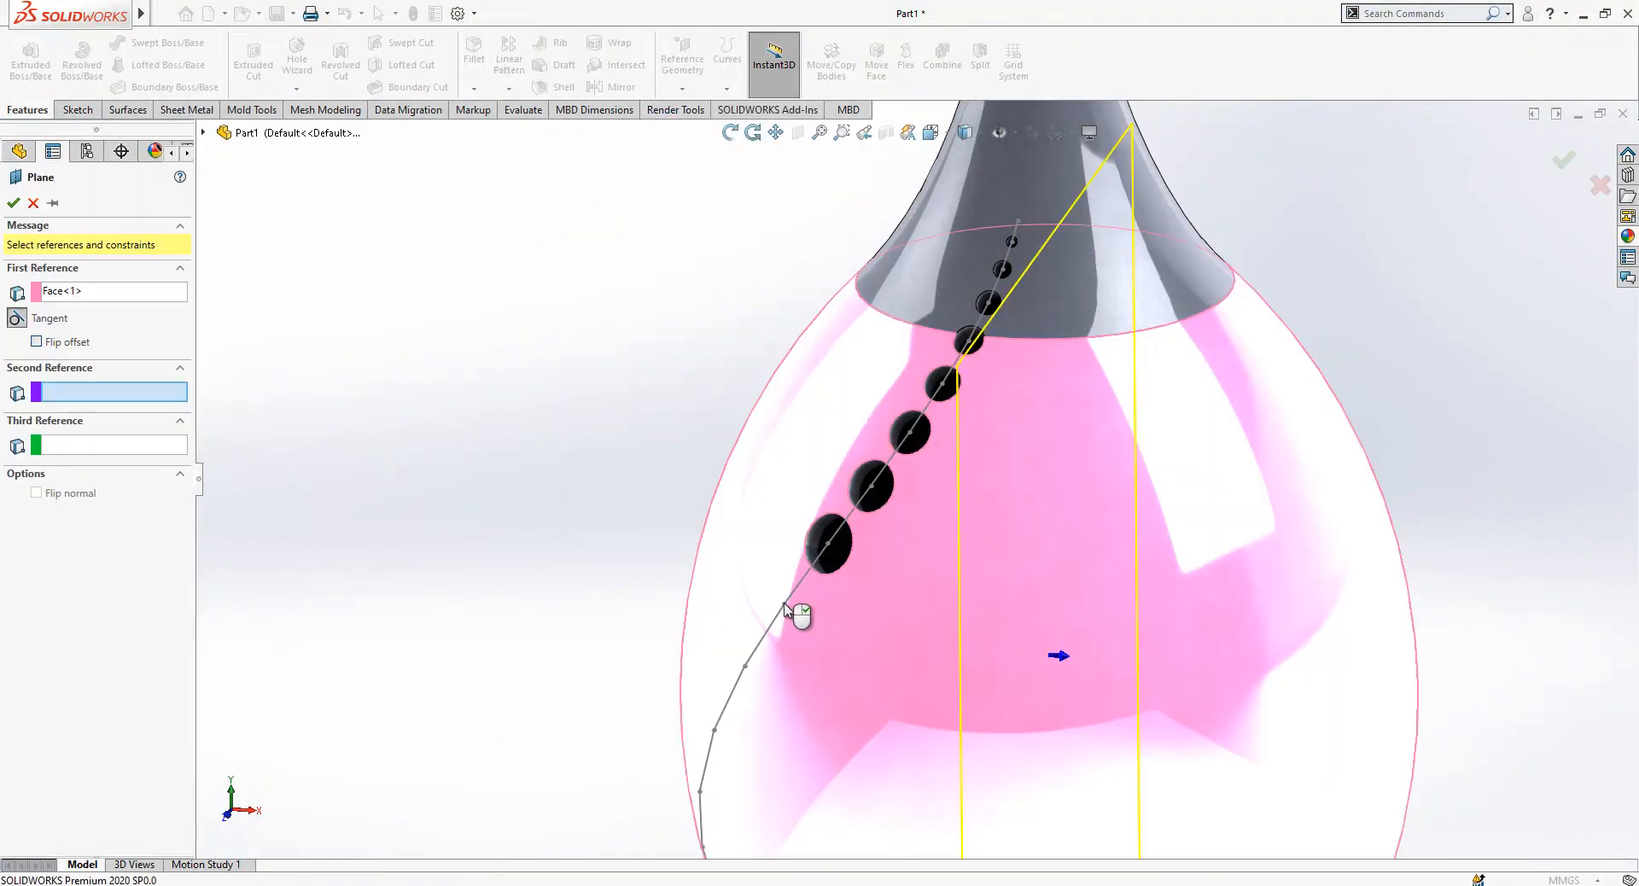
left_click(785, 605)
left_click(14, 203)
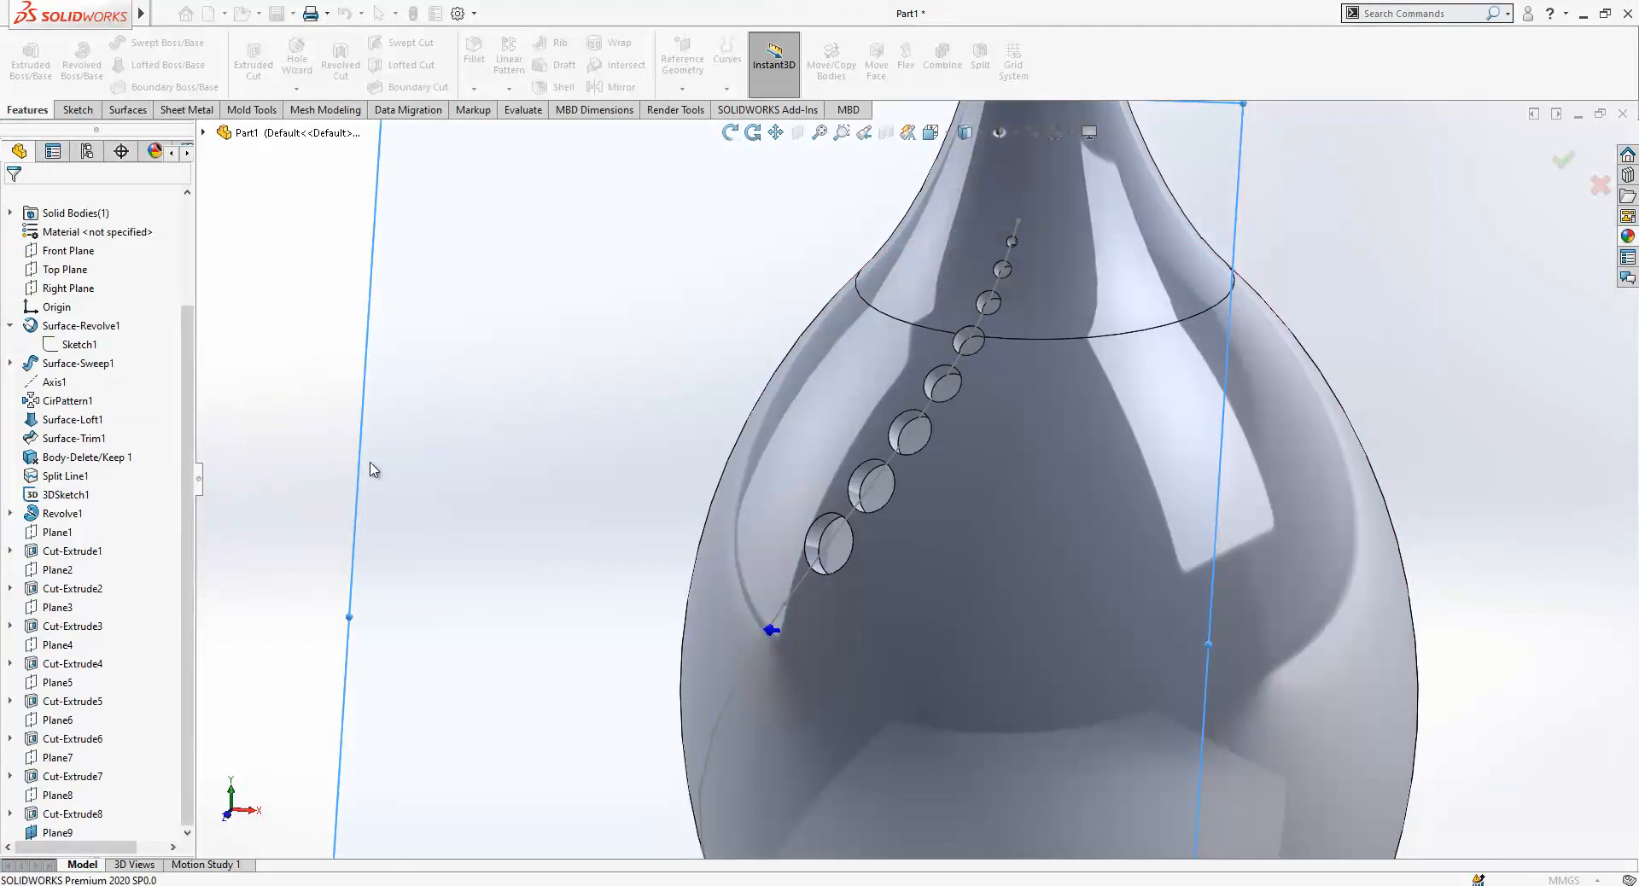
- Sketch a circle about 11.6 mm in diameter on Plane9, centred on the curve point just below the eighth hole
left_click(608, 388)
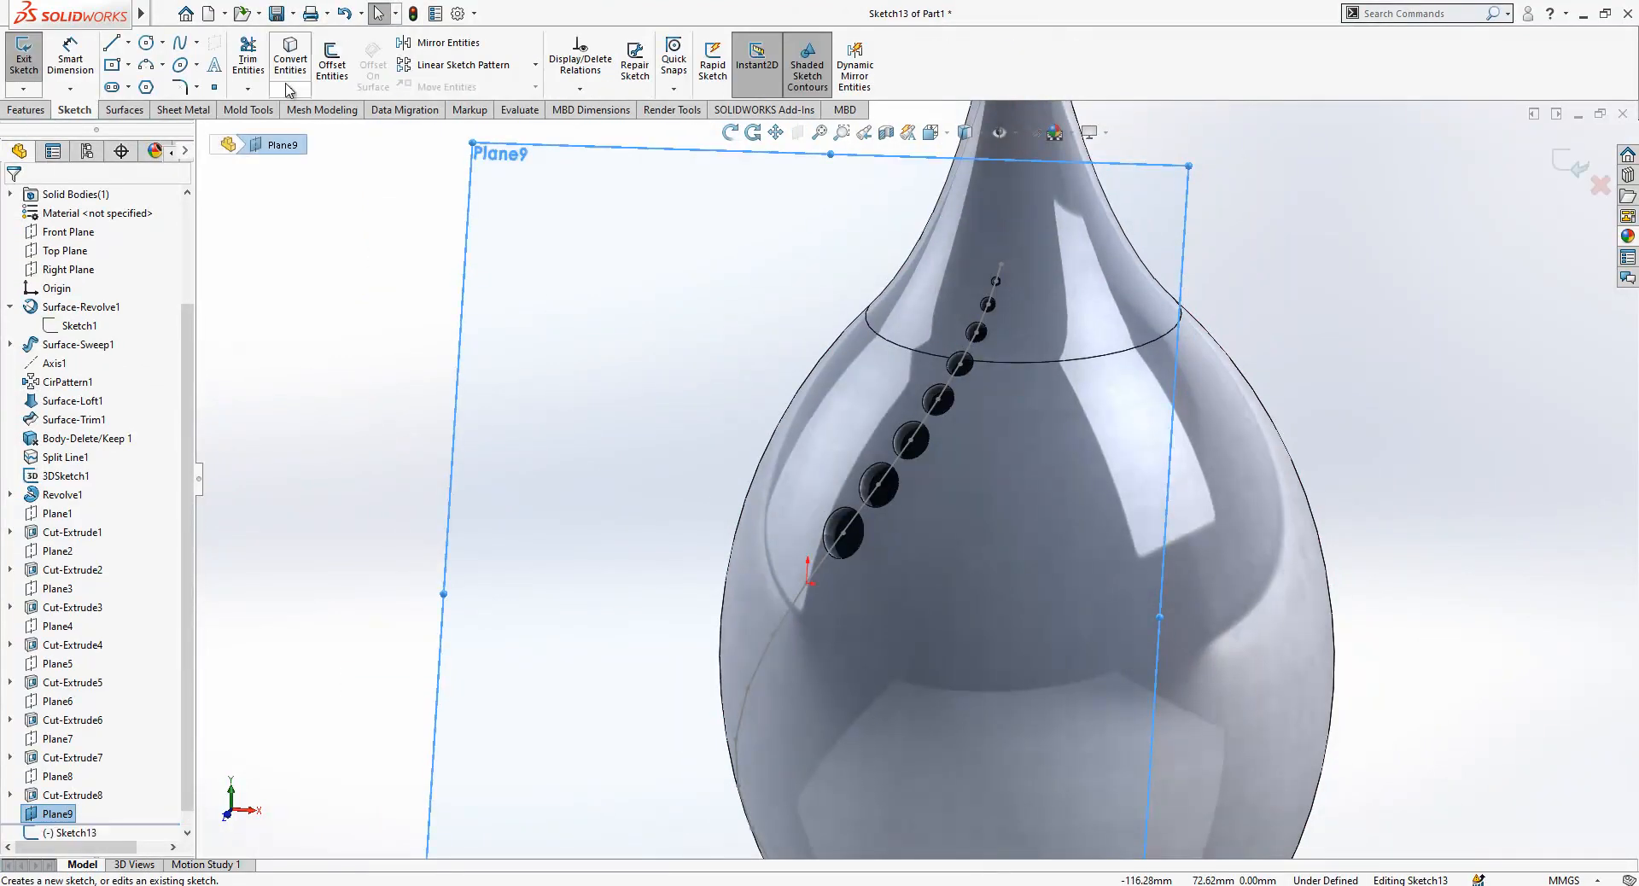
left_click(146, 43)
left_click(809, 586)
left_click(829, 620)
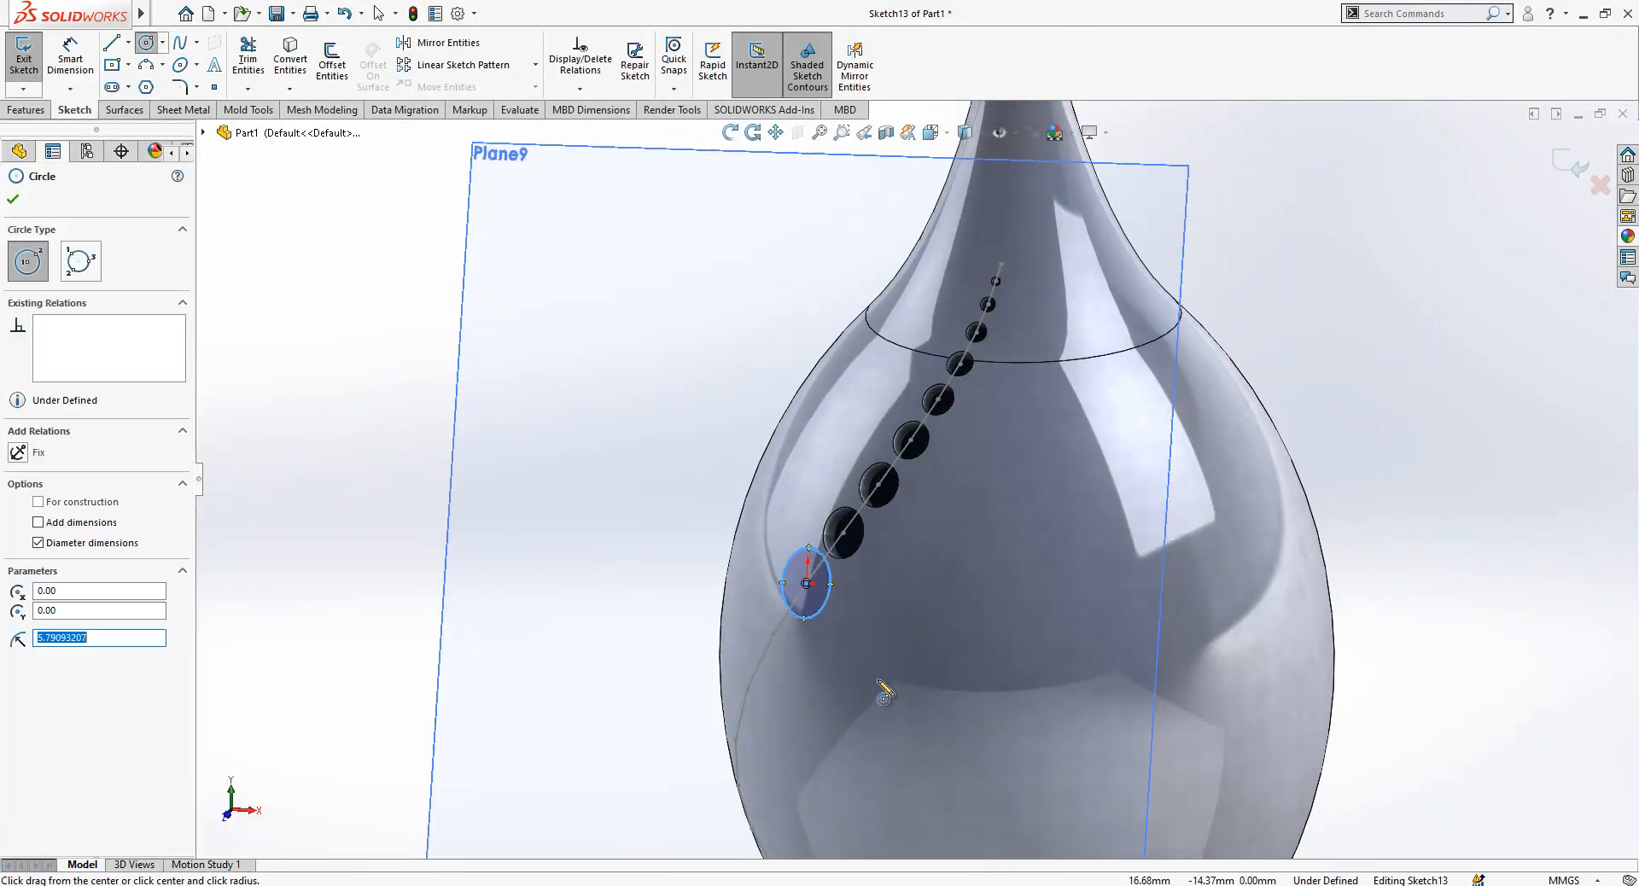
- Set the diameter of the circle on Plane9 to 9.5 mm and exit the sketch
right_click_drag(858, 642, 883, 613)
middle_click_drag(883, 613, 943, 585)
left_click(818, 589)
left_click(858, 613)
type("9.5")
key("Return")
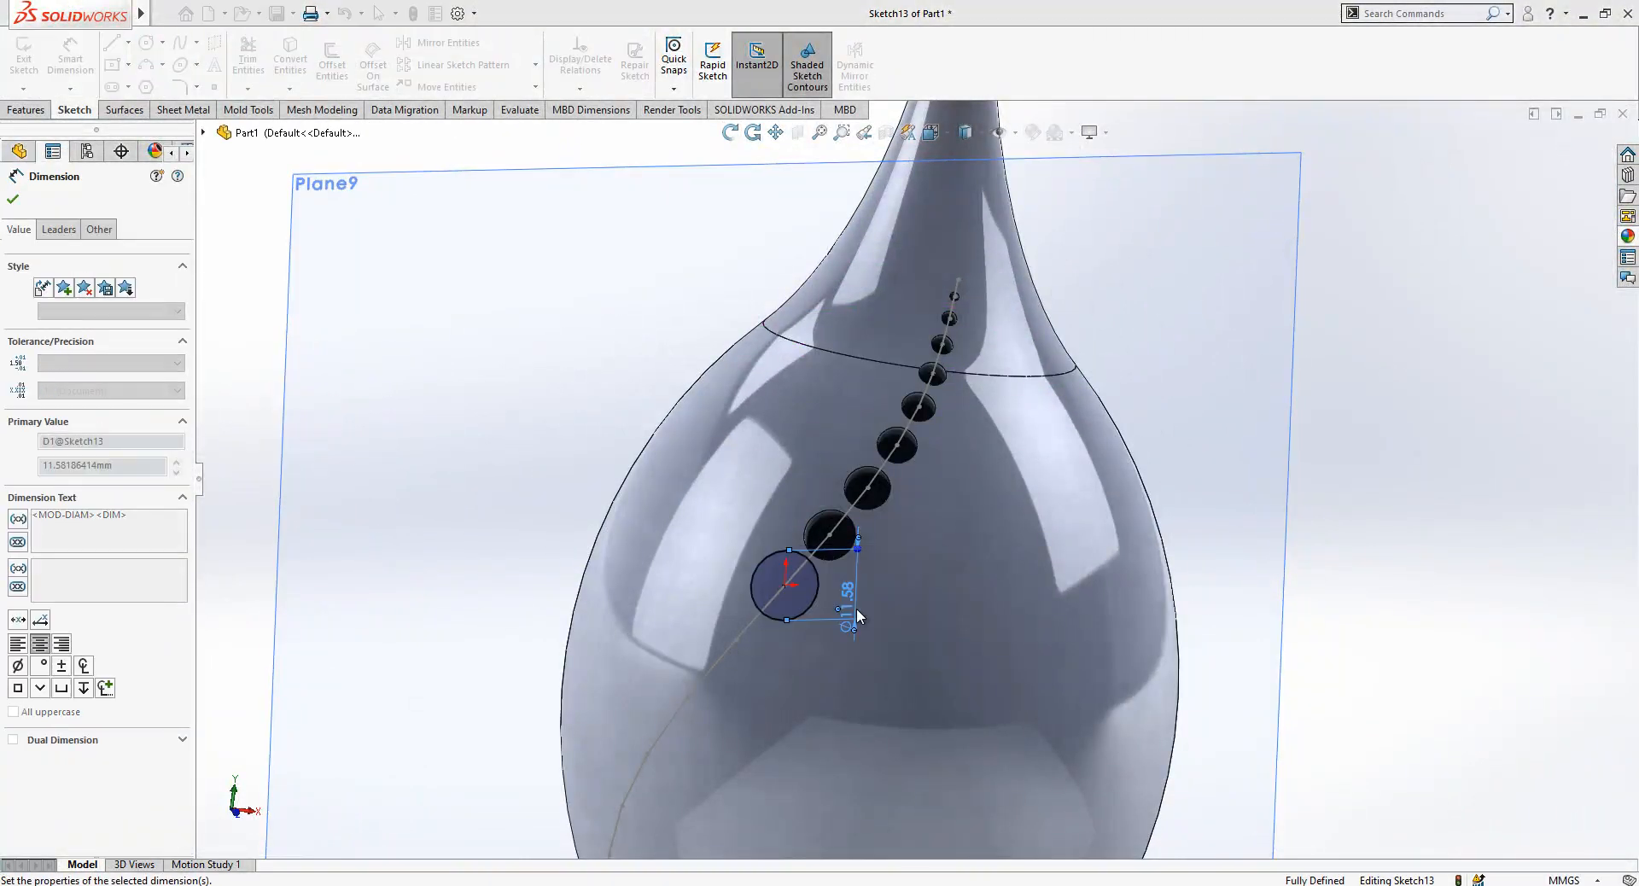
key("Escape")
left_click(1571, 164)
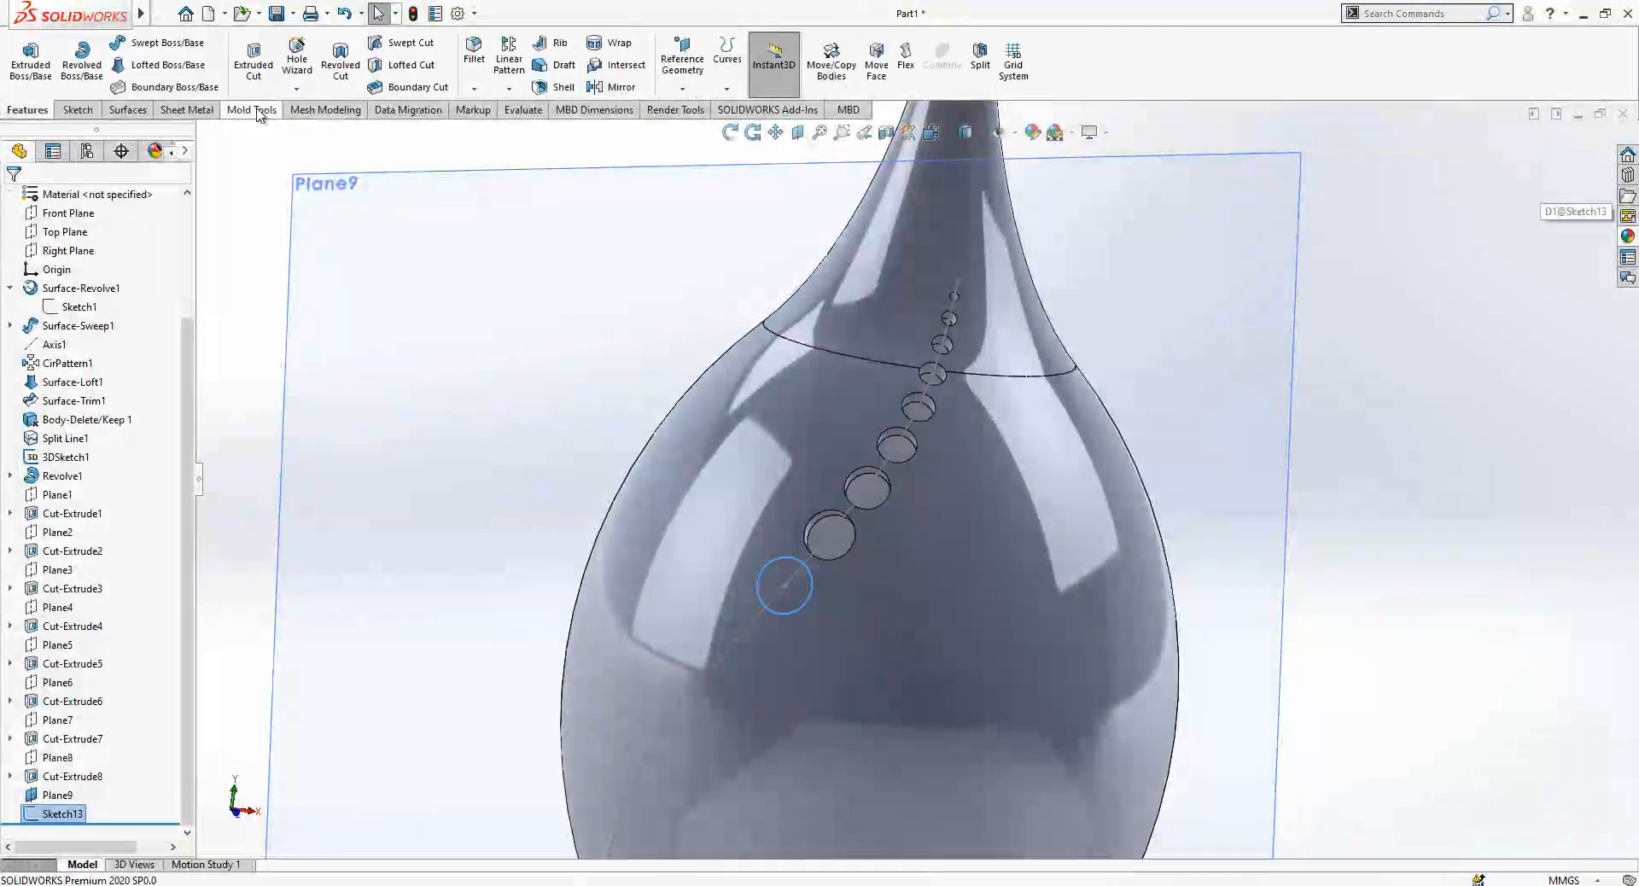
- Cut the circle on Plane9 with a mid-plane extruded cut and hide Plane9
left_click(94, 302)
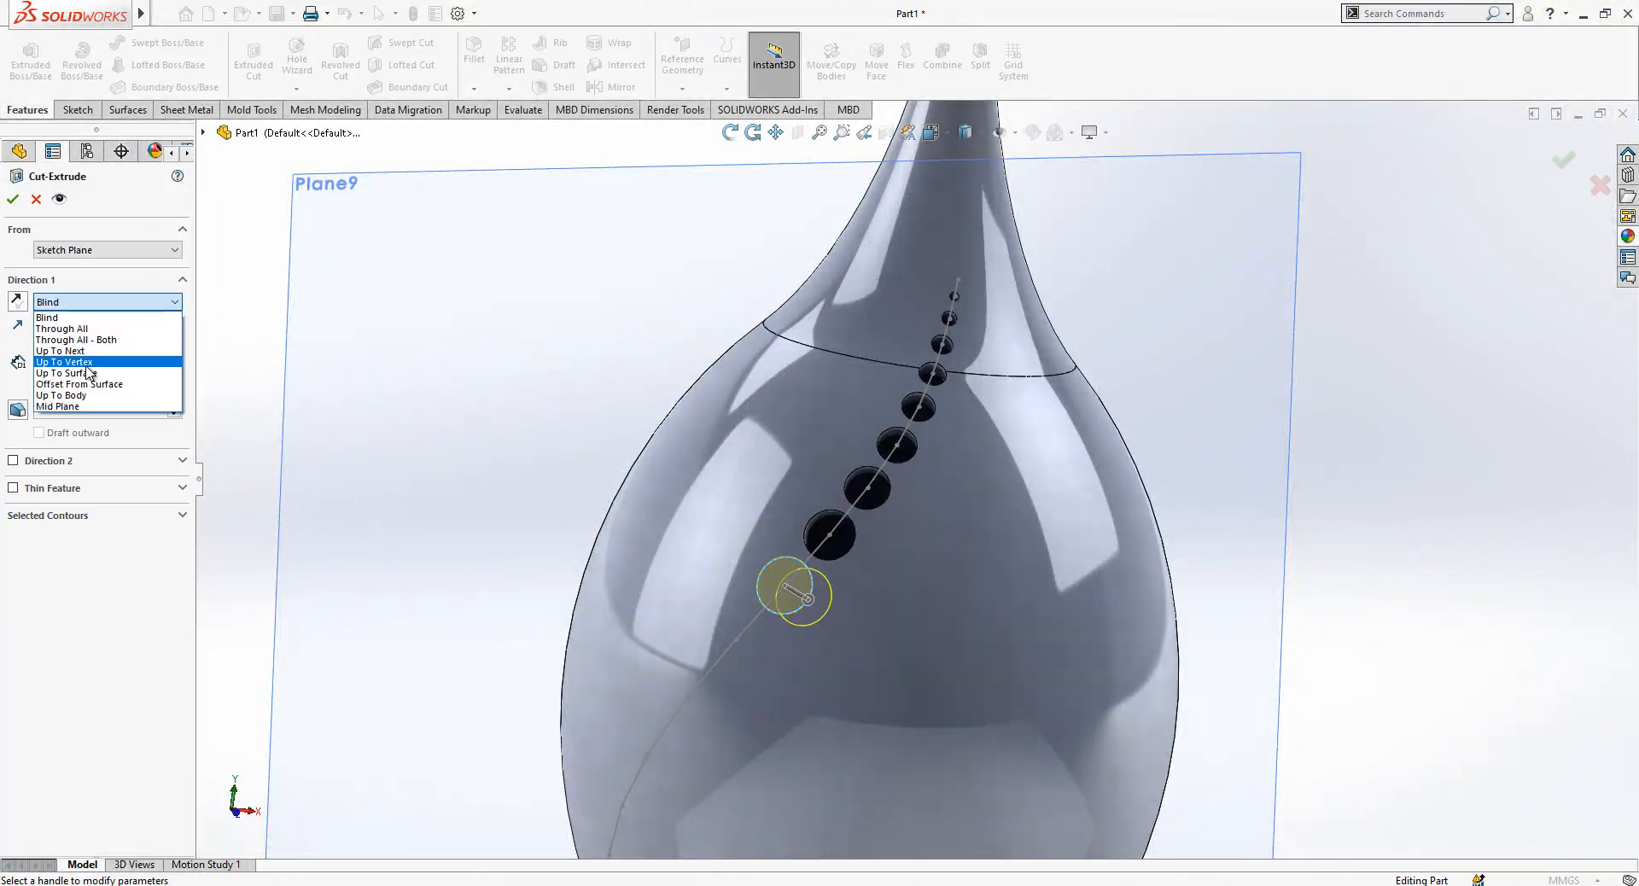
left_click(88, 407)
left_click(12, 201)
left_click(284, 427)
- Create a plane tangent to the body's lower outer face and coincident with the 3D sketch point just below the ninth hole
left_click(697, 88)
left_click(684, 109)
left_click(792, 664)
left_click(733, 640)
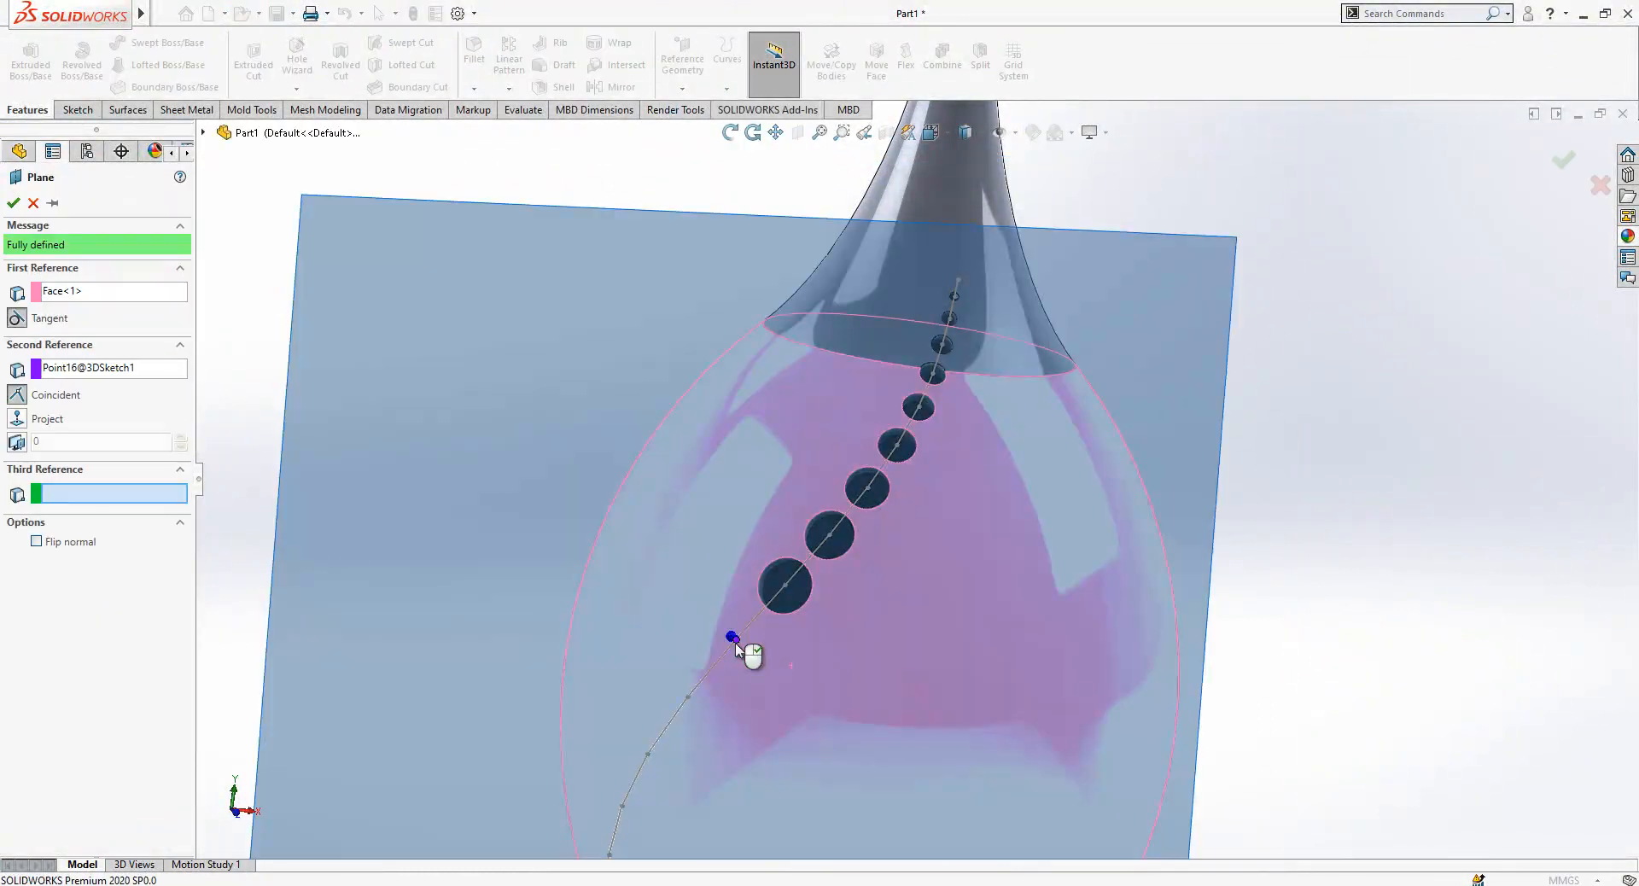
left_click(13, 203)
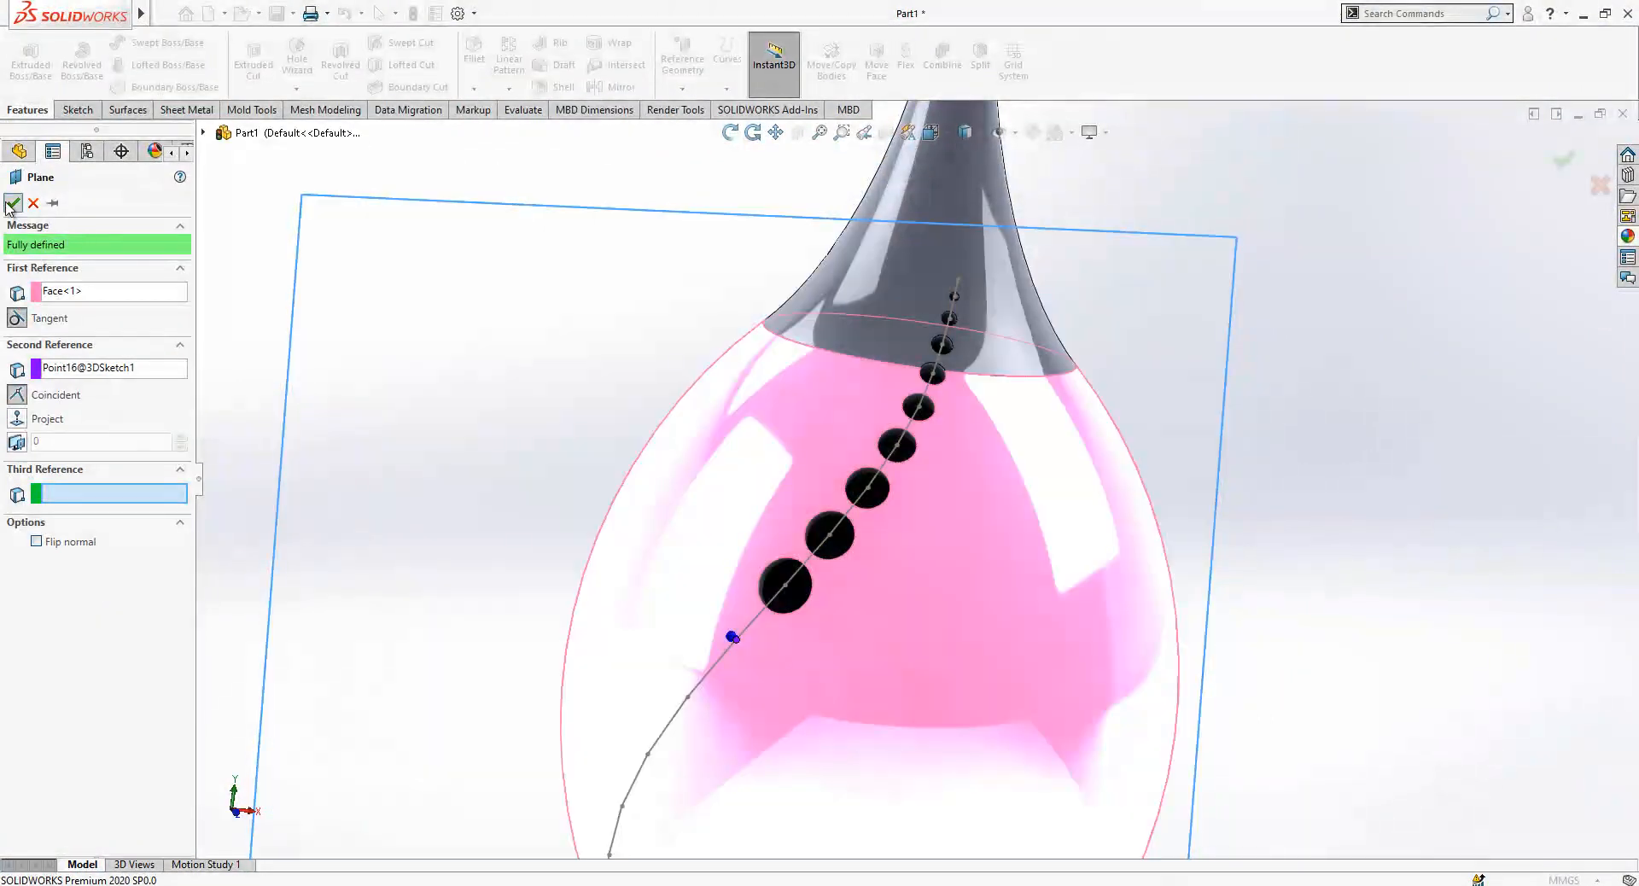
- Sketch a circle about 9.5 mm in diameter on Plane10, centred on the curve point just below the ninth hole
left_click(474, 203)
left_click(542, 185)
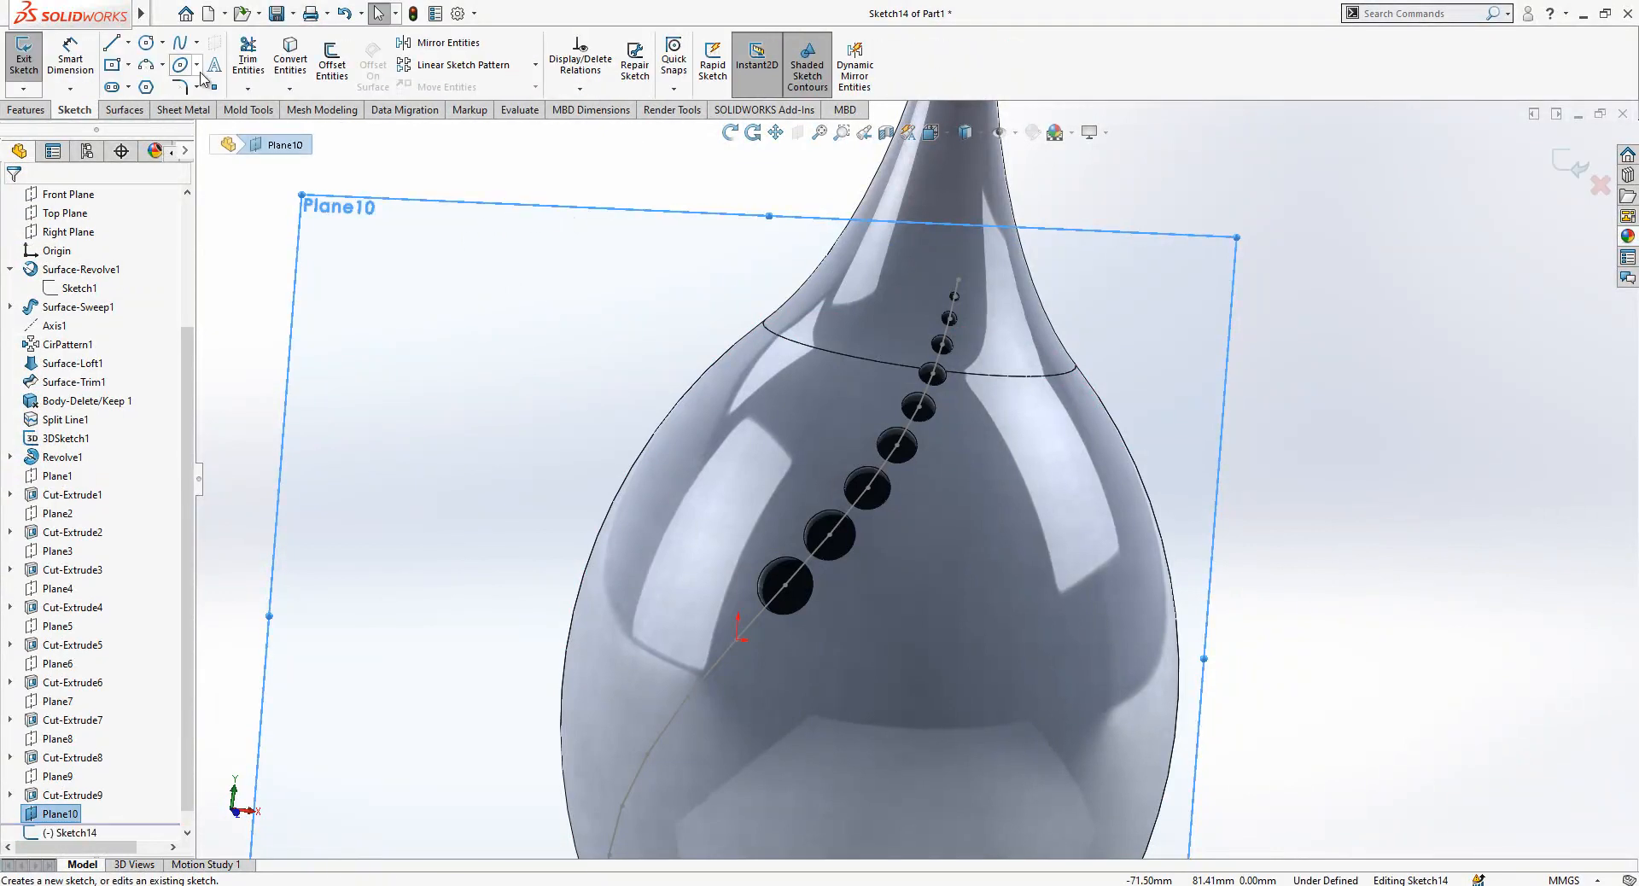
left_click(147, 43)
left_click(736, 640)
left_click(754, 660)
- Set the diameter of the circle on Plane10 to 10.5 mm and exit the sketch
right_click_drag(794, 717, 772, 646)
key("Escape")
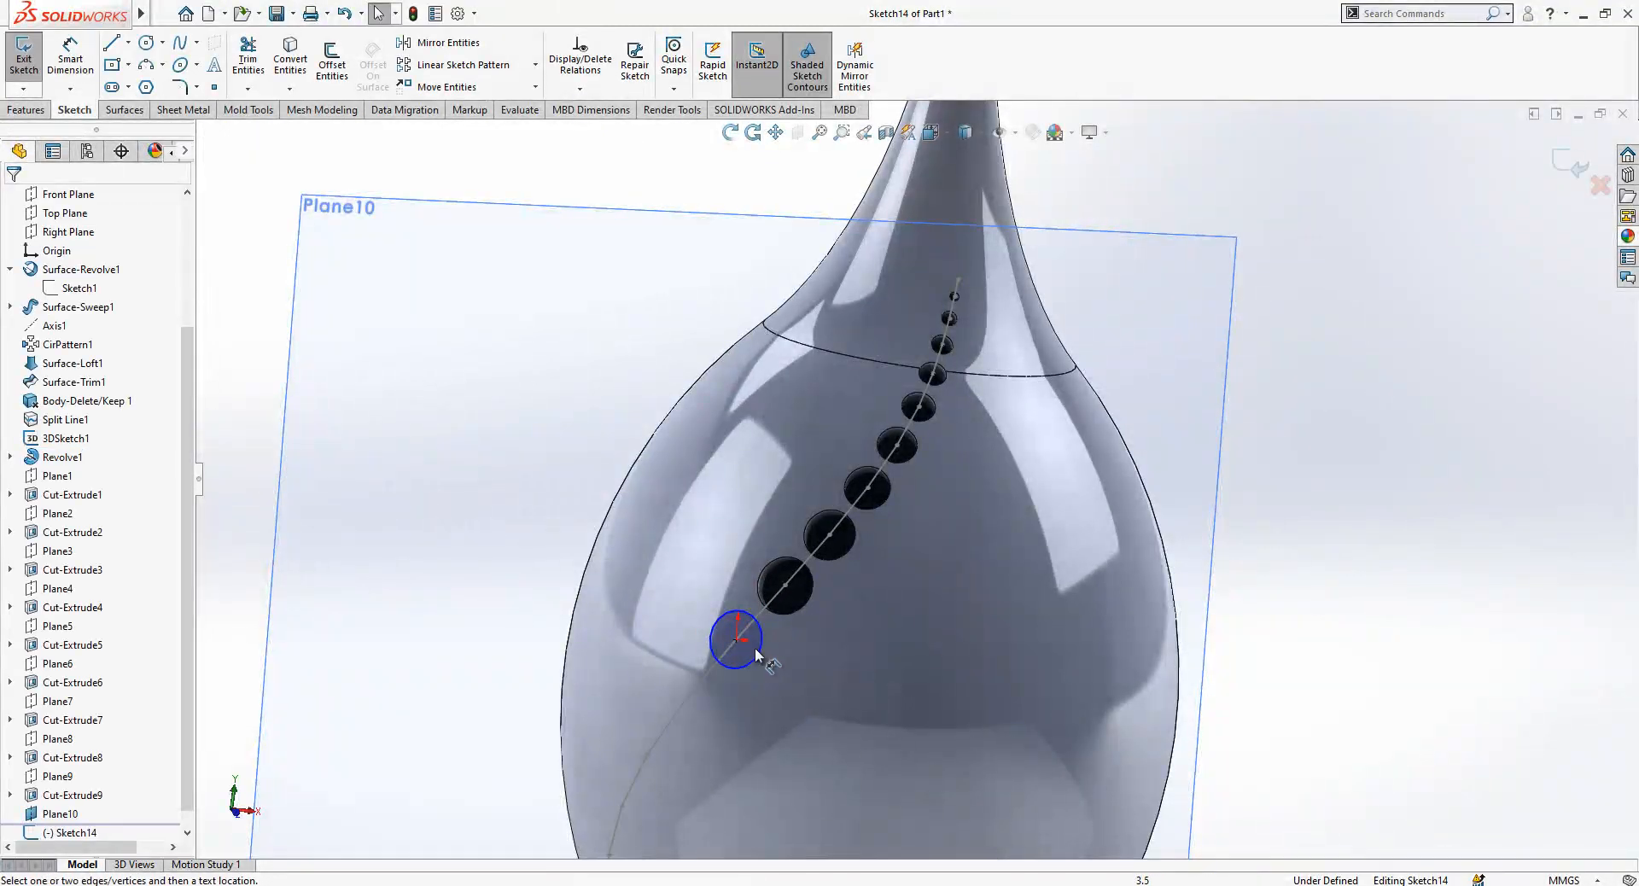
key("d")
left_click(755, 658)
left_click(807, 683)
type("10")
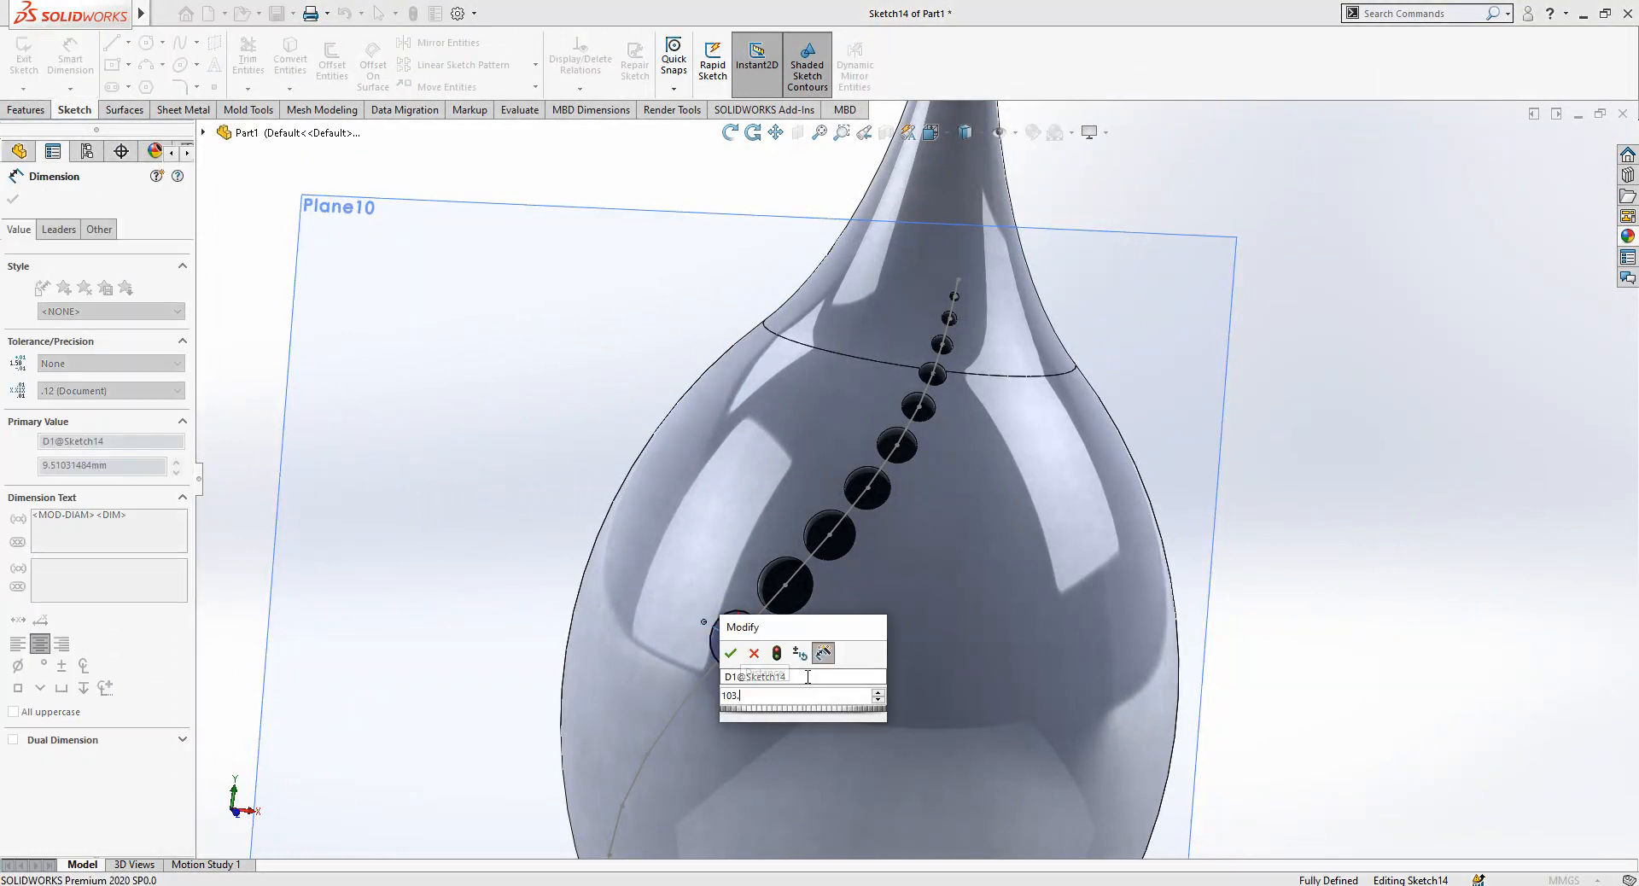
type("3.")
key("BackSpace")
key("BackSpace")
type(".5")
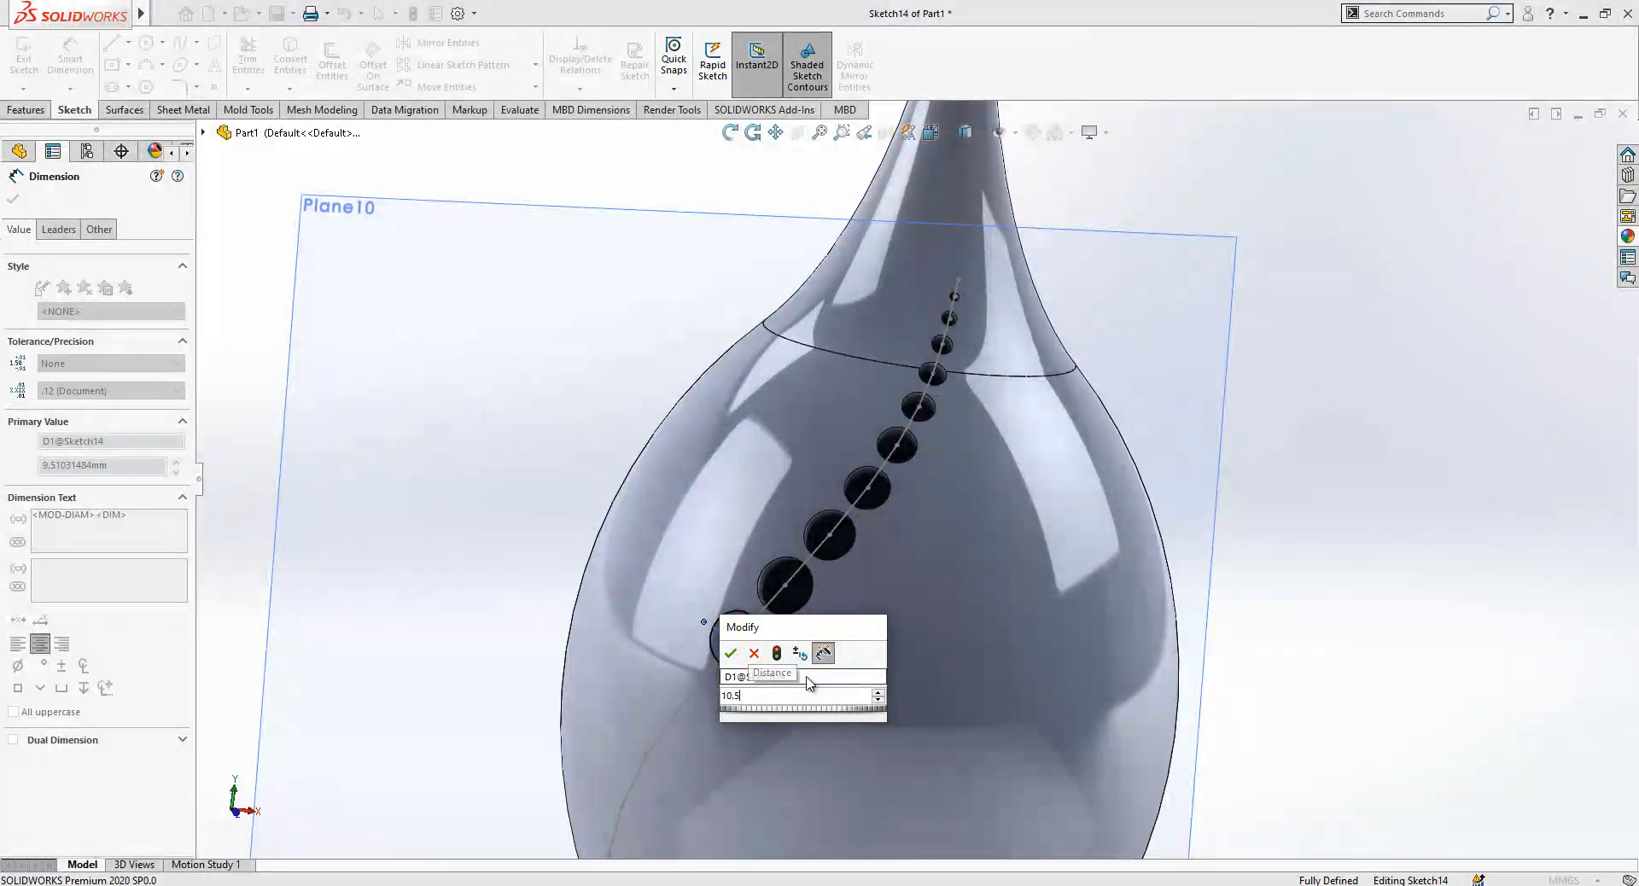
key("Return")
key("Escape")
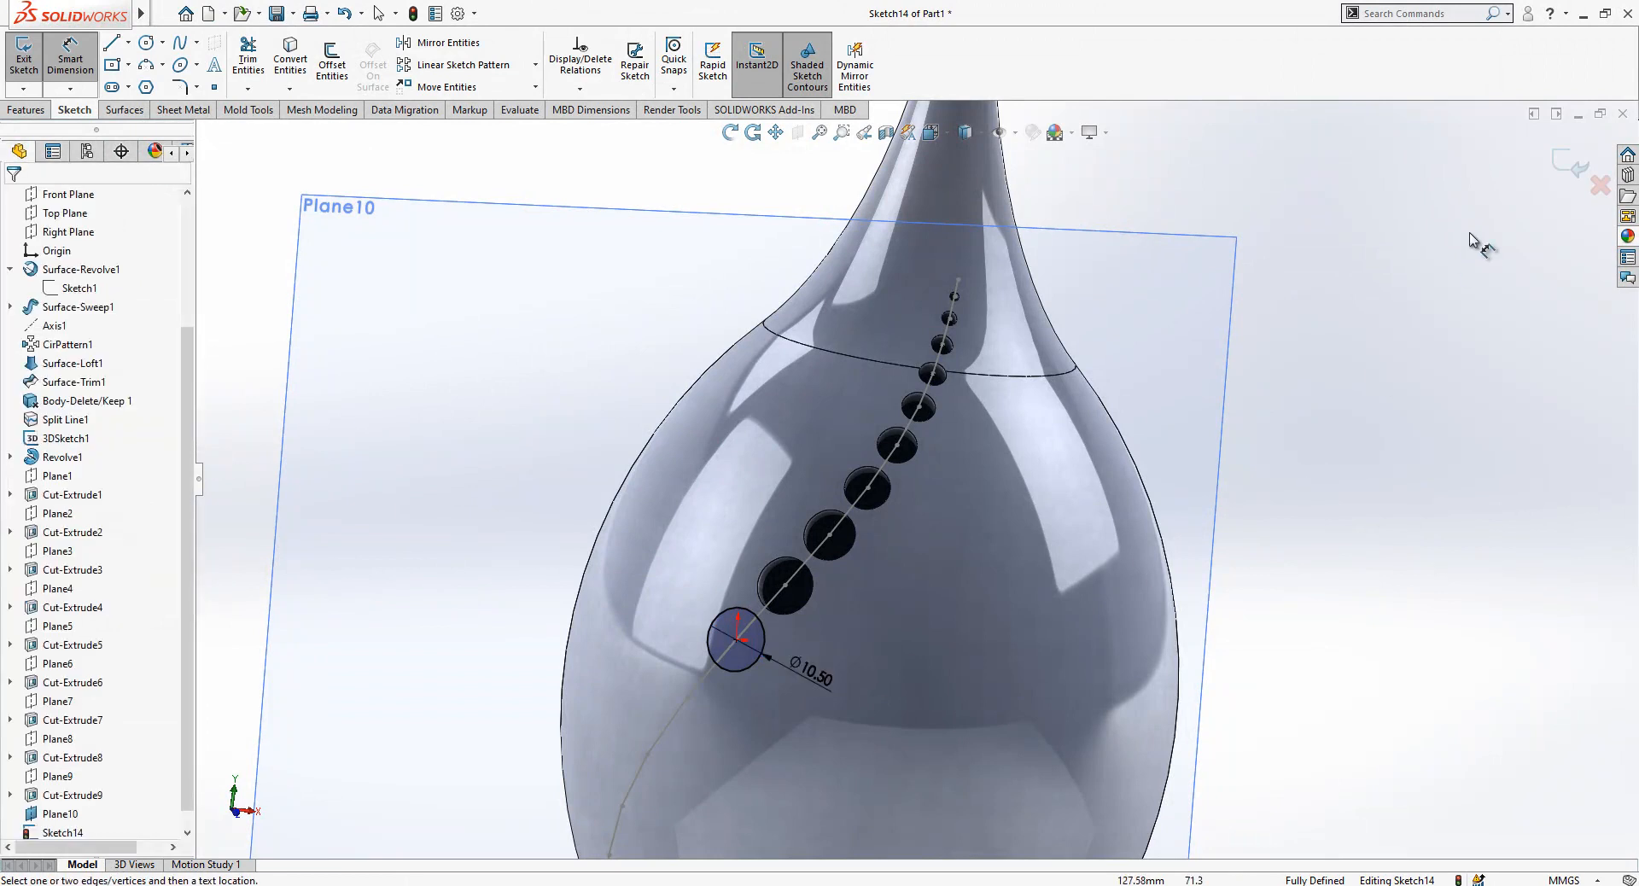
left_click(1571, 159)
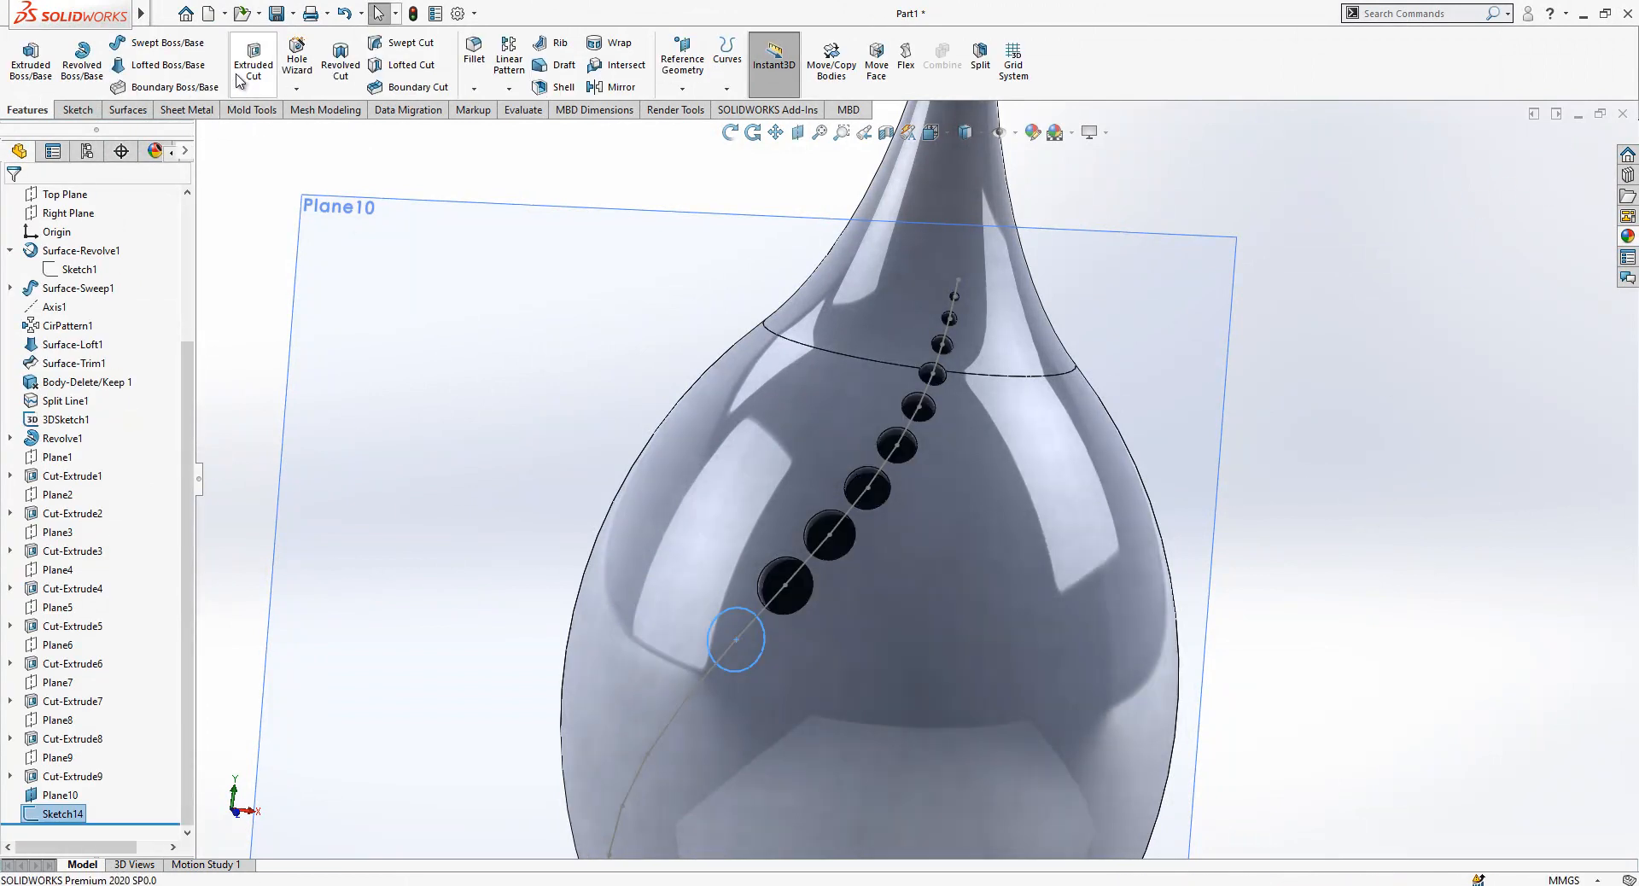
- Cut the circle on Plane10 with a mid-plane extruded cut and hide Plane10
left_click(102, 302)
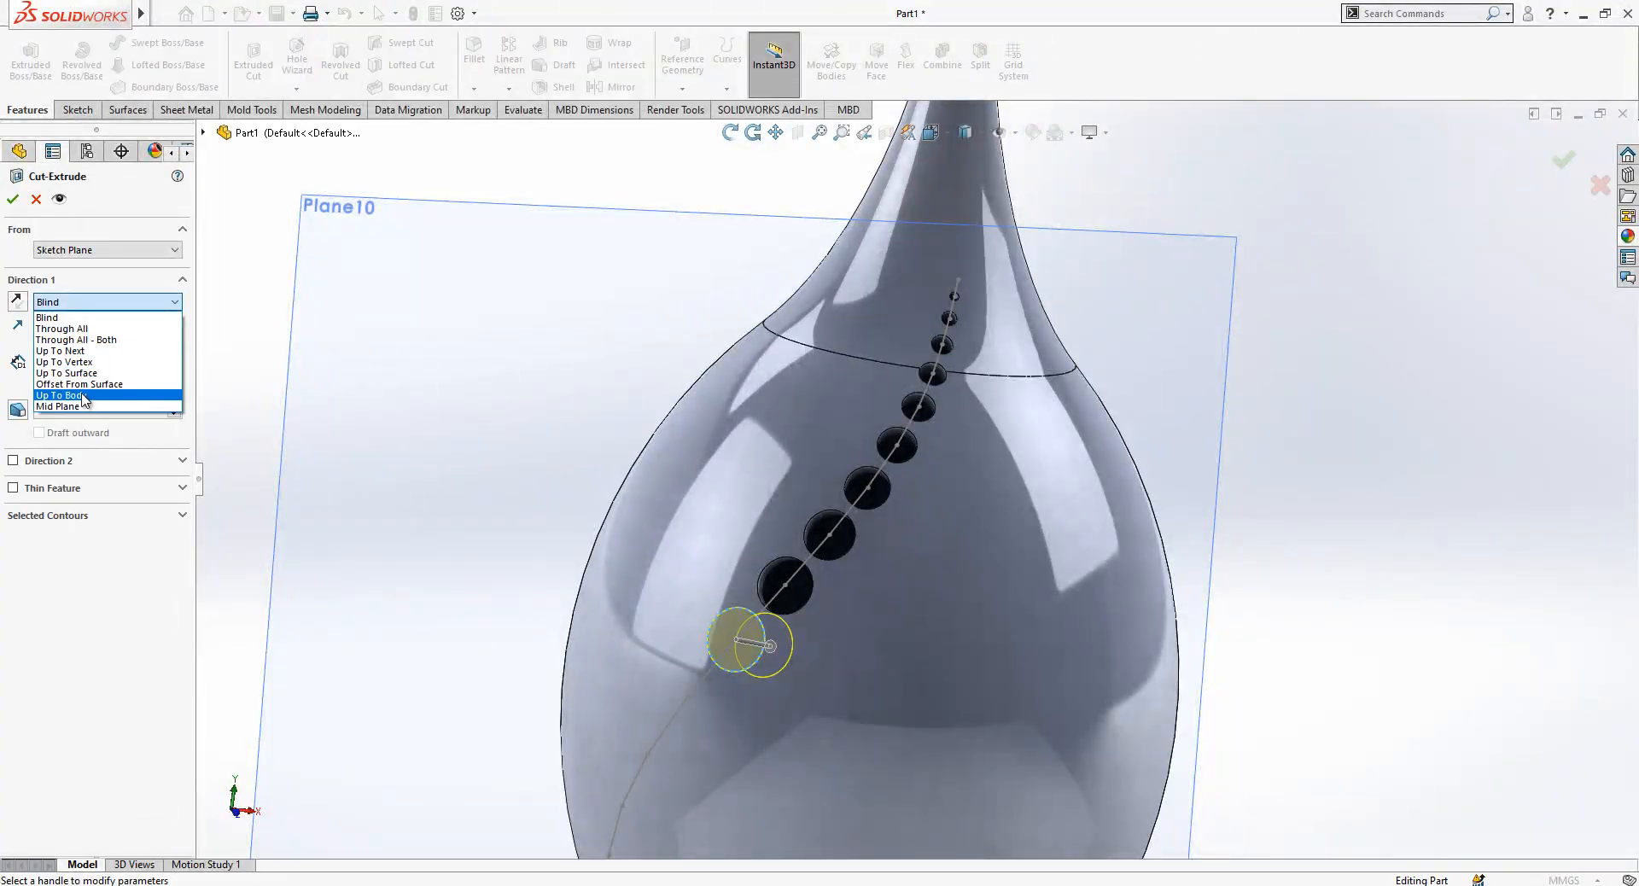
left_click(68, 395)
left_click(12, 199)
left_click(392, 293)
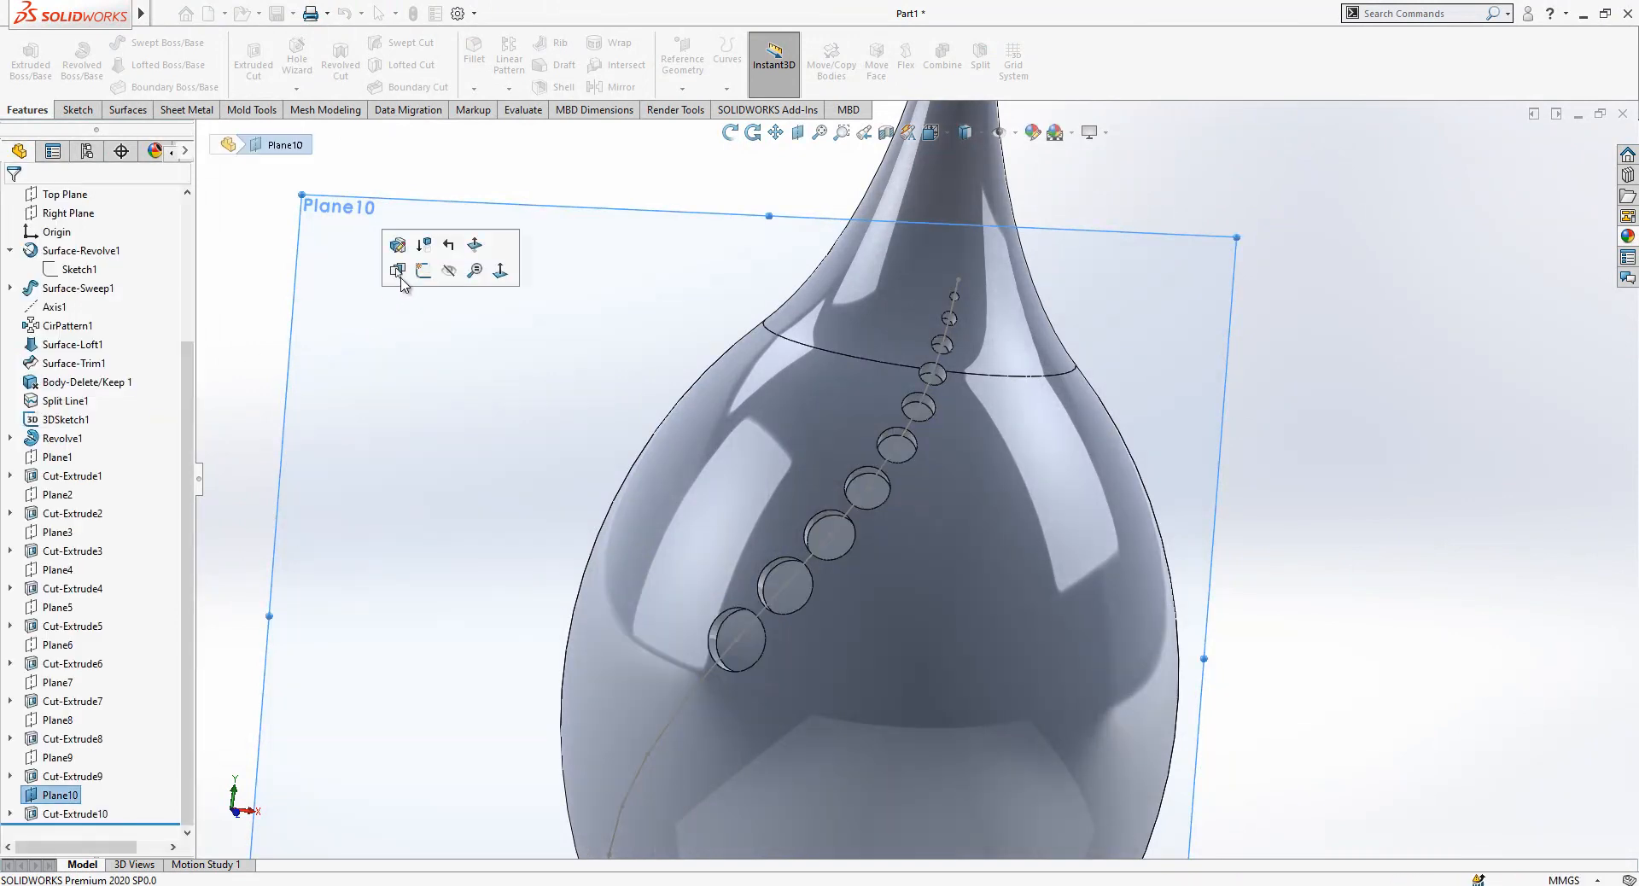
left_click(461, 280)
left_click(672, 94)
left_click(690, 110)
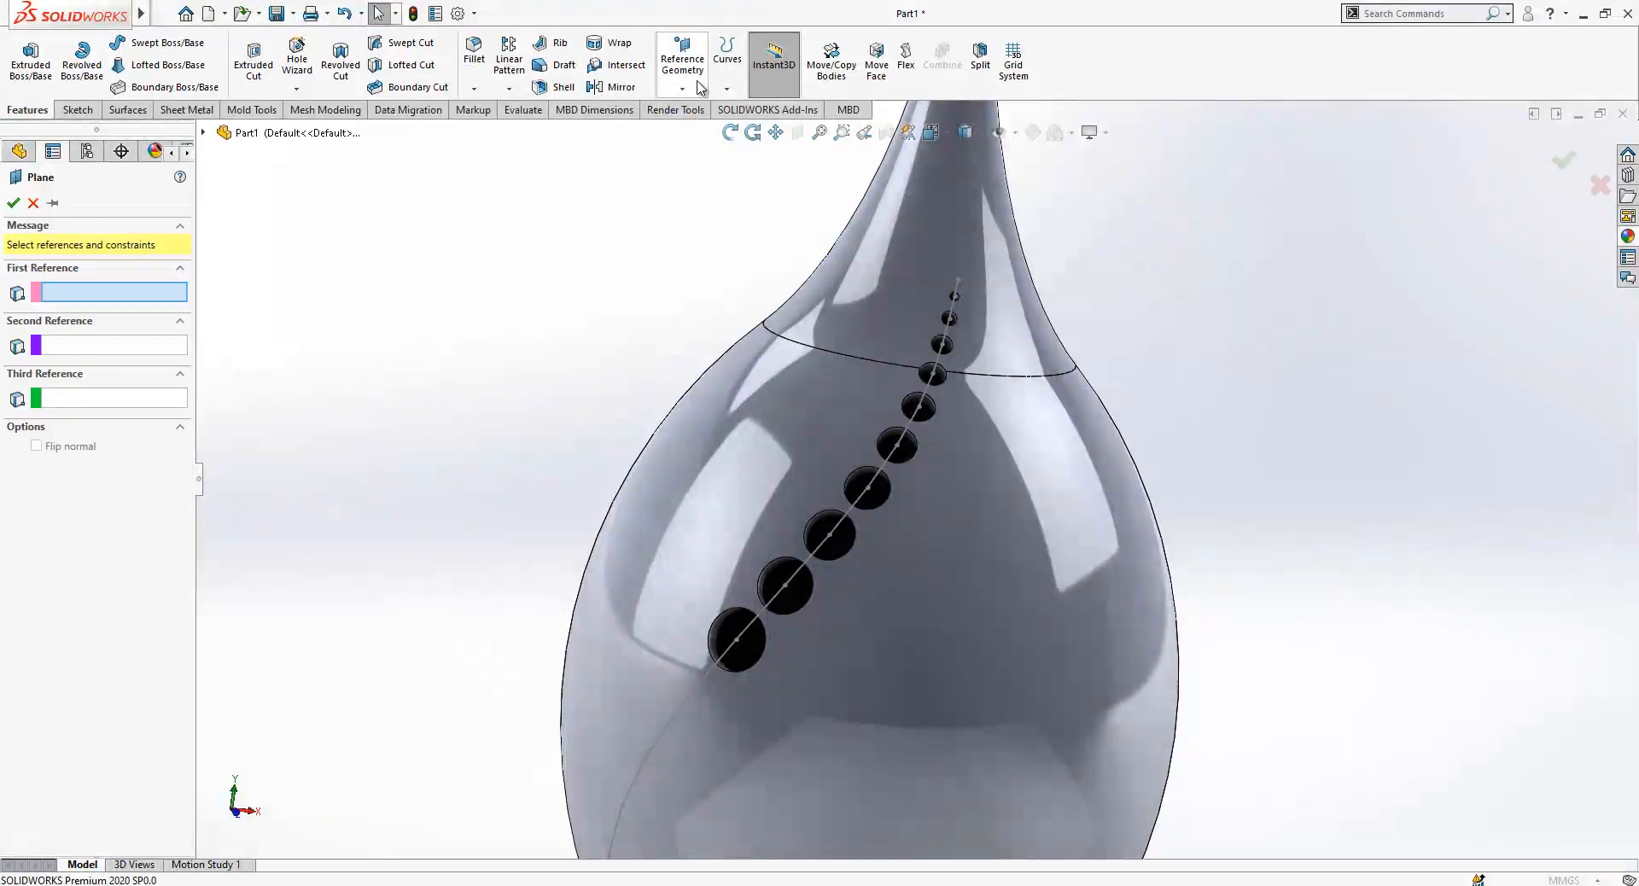
key("Escape")
- Create a plane tangent to the body's lower outer face at the 3D sketch point just below the tenth hole
left_click(672, 94)
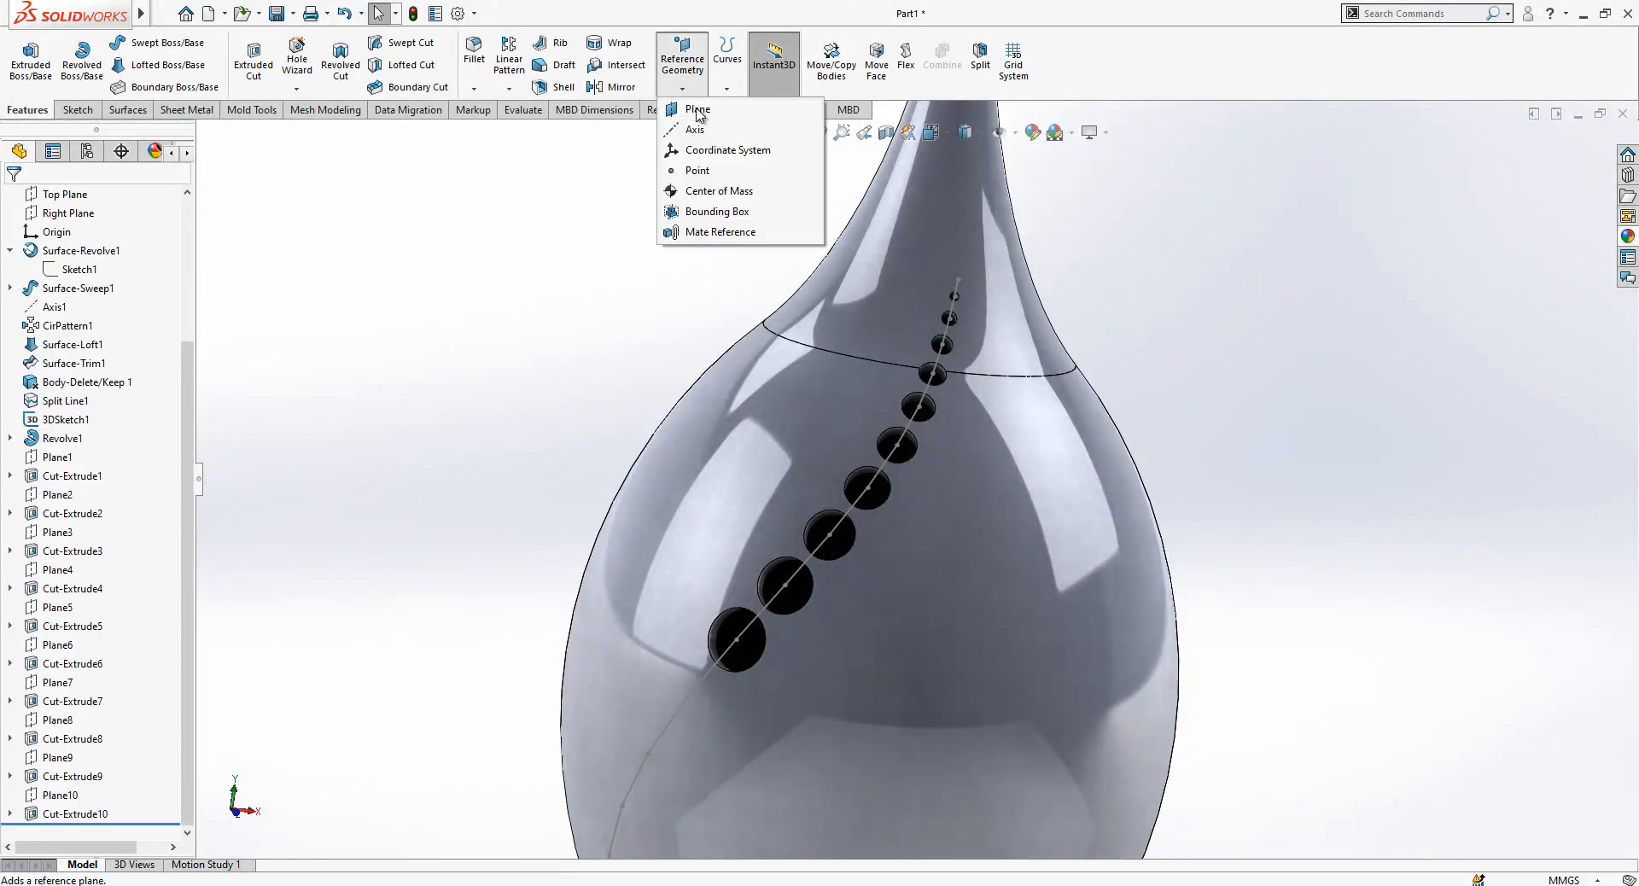
left_click(690, 110)
left_click(683, 705)
left_click(687, 698)
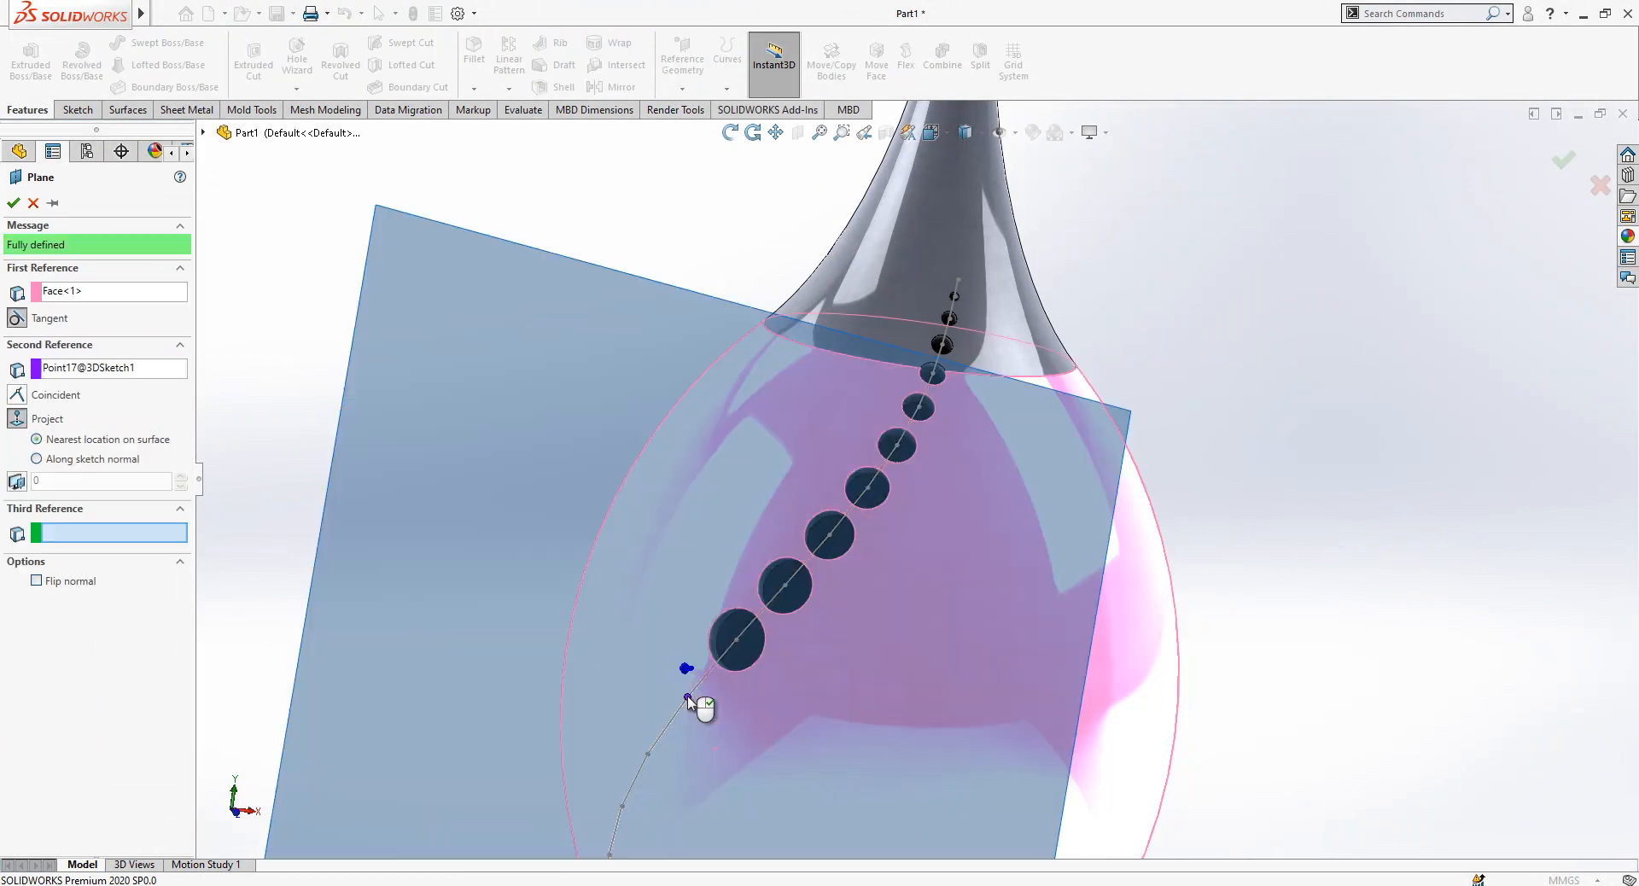
left_click(14, 203)
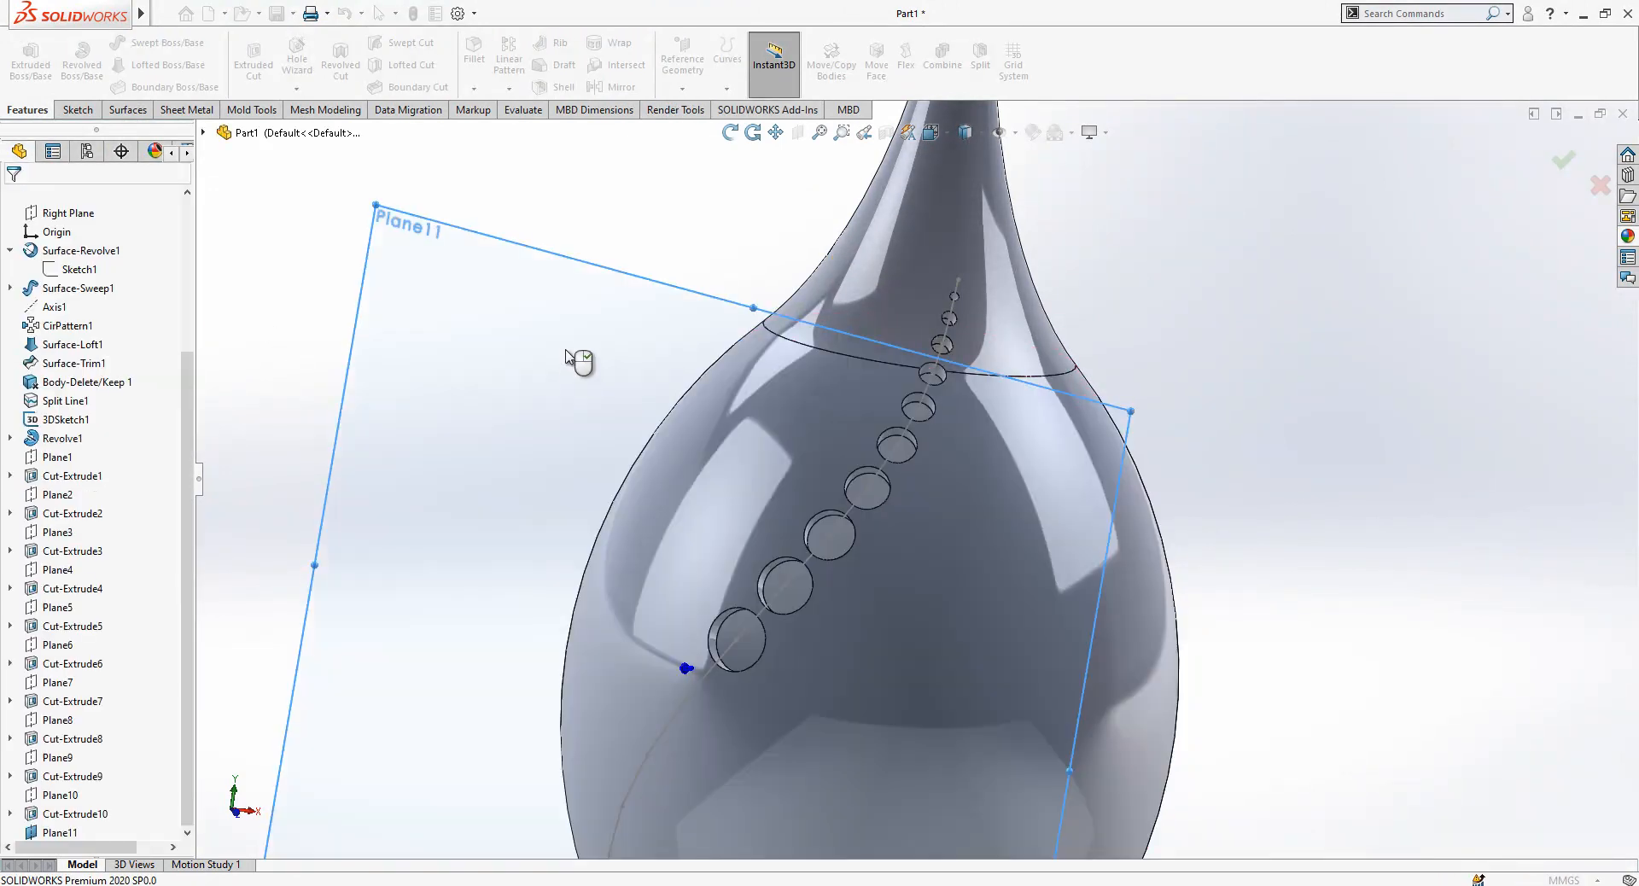
- Sketch a circle about 18.25 mm in diameter on Plane11, centred on the curve point just below the tenth hole
left_click(631, 273)
left_click(632, 275)
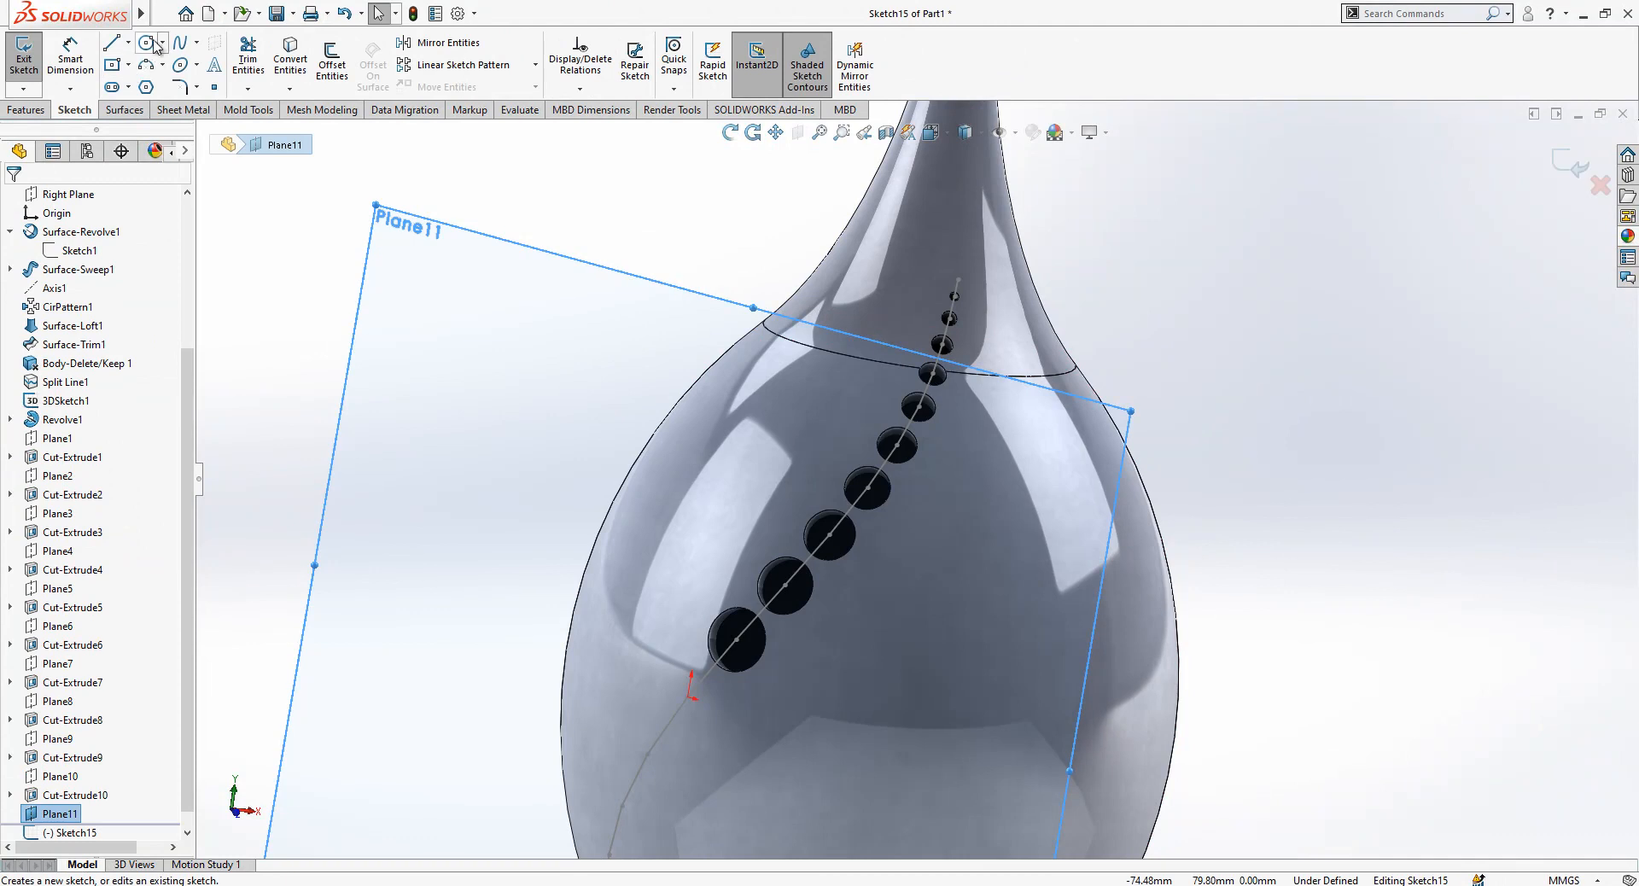
left_click(688, 697)
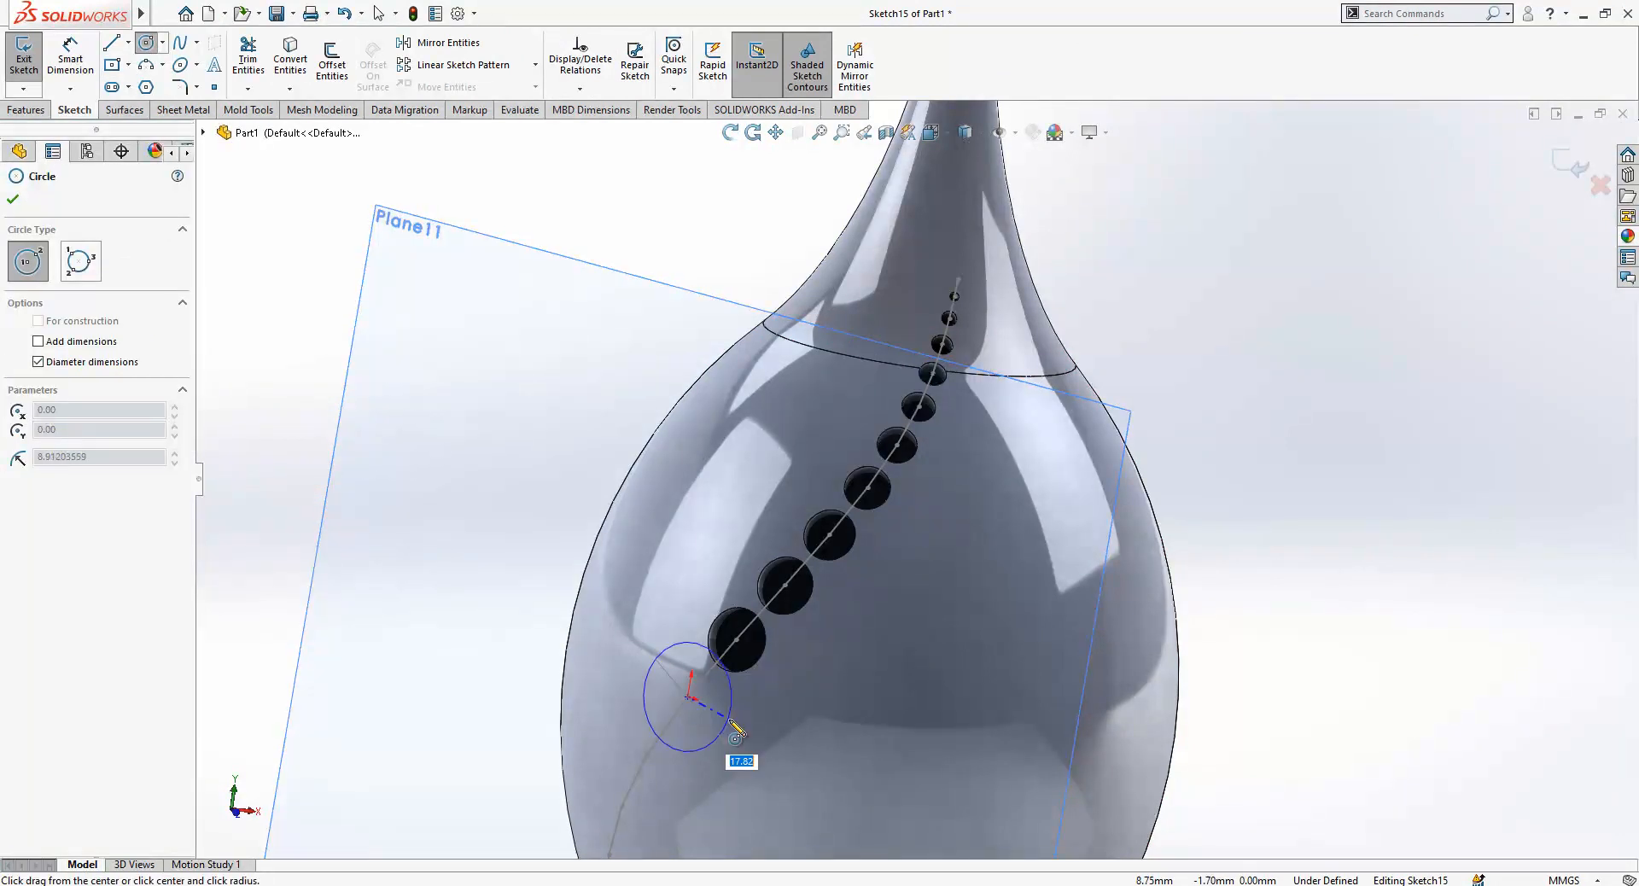
left_click(733, 700)
key("Escape")
- Set the diameter of the circle on Plane11 to 11 mm
right_click_drag(752, 747, 730, 622)
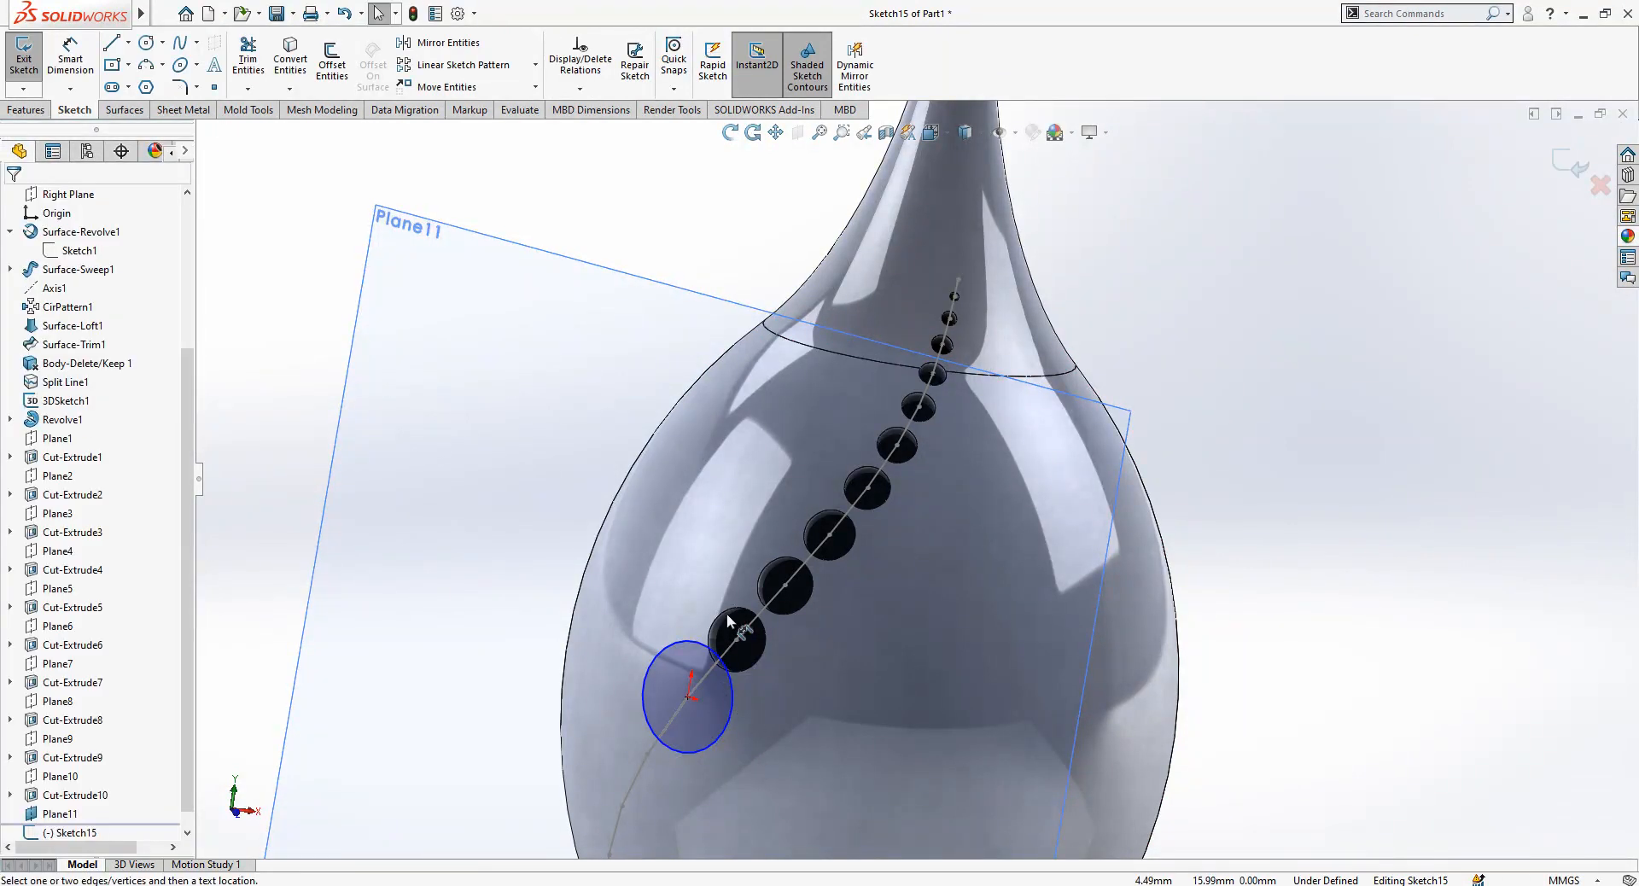
left_click(732, 702)
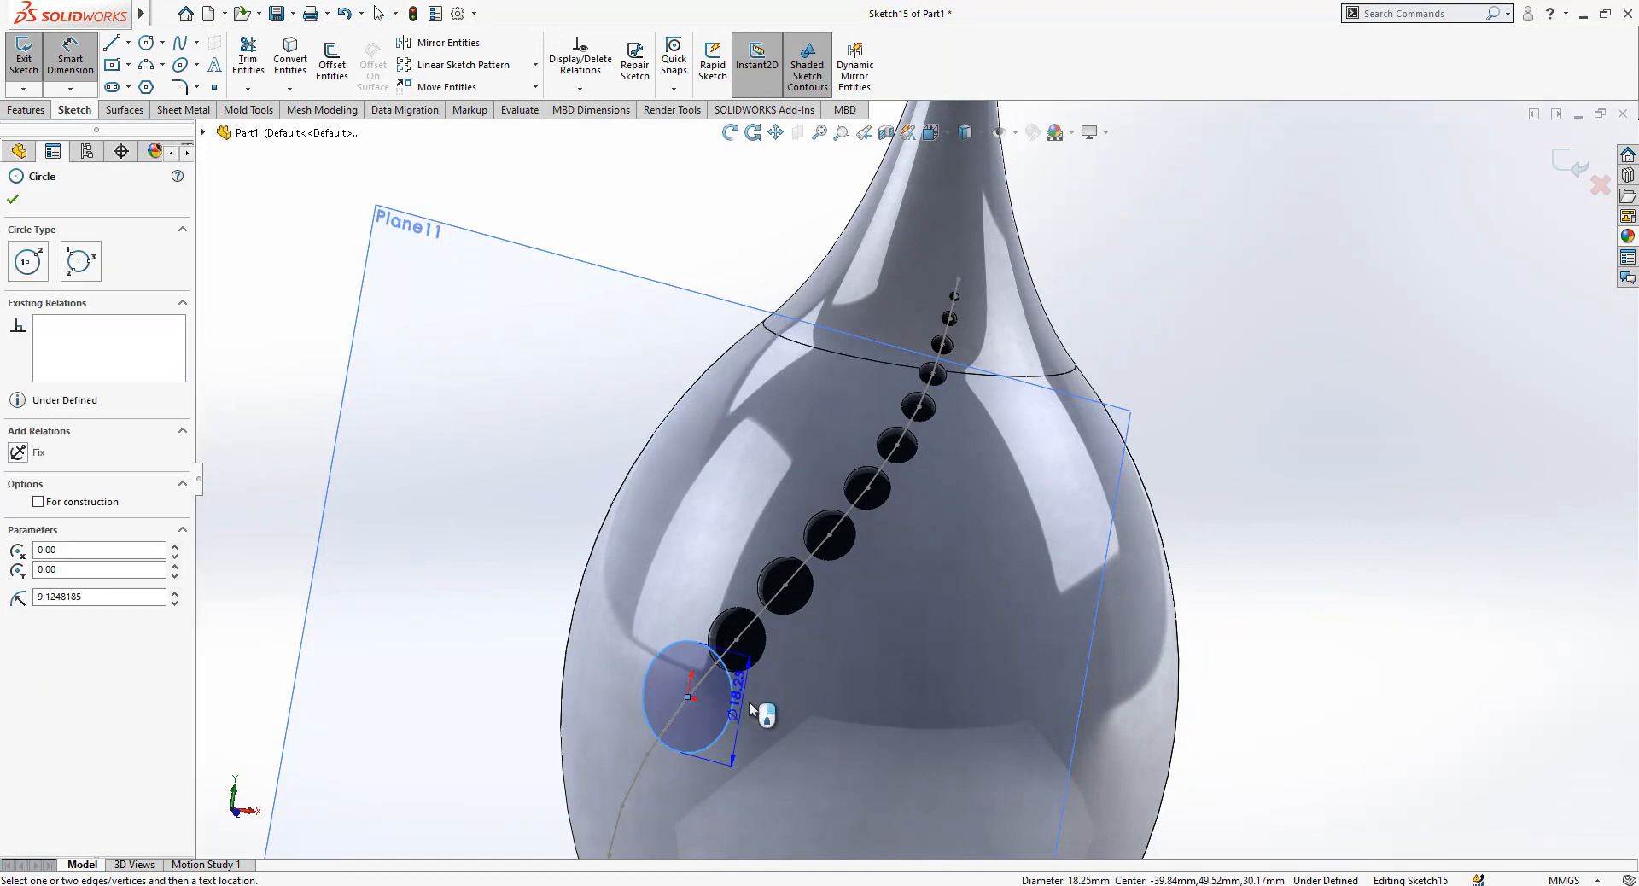
left_click(781, 713)
type("11")
key("Return")
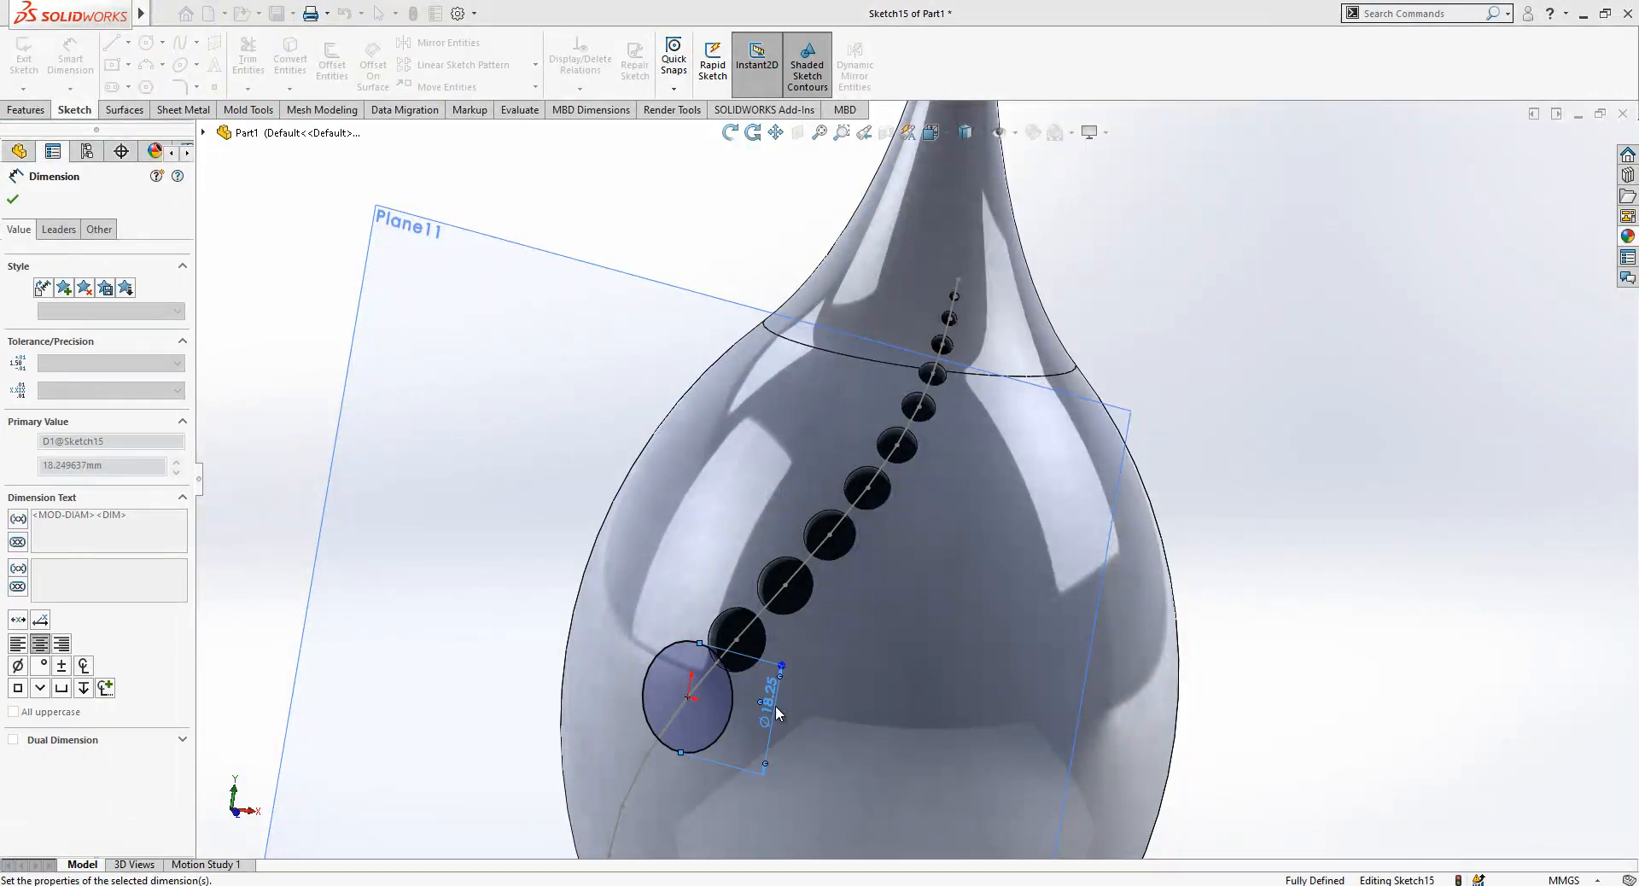
key("Escape")
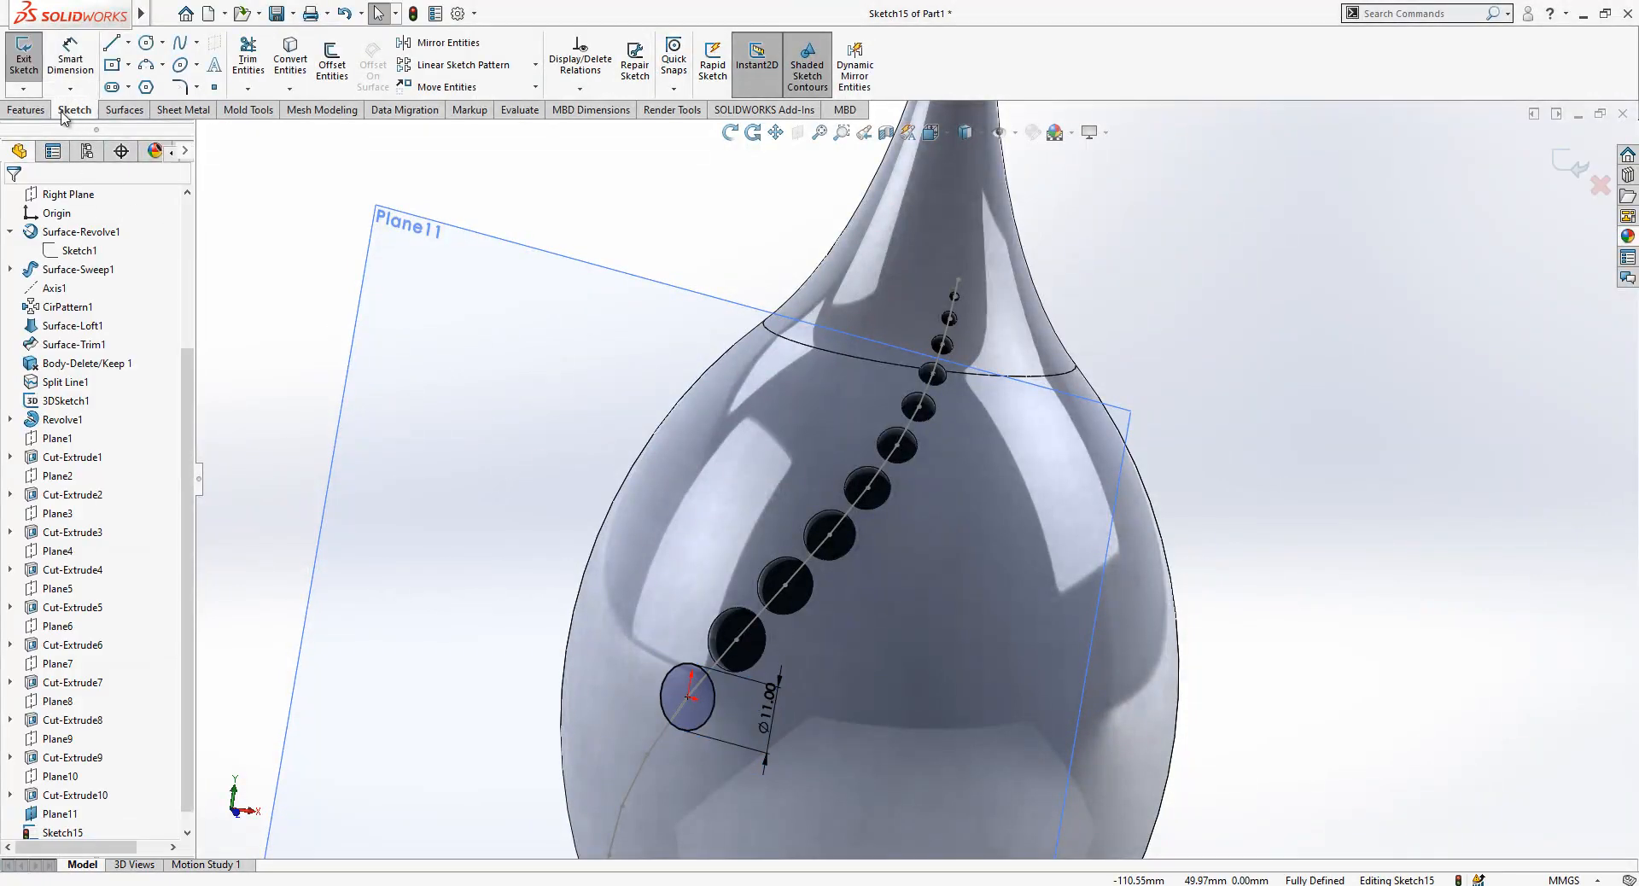
- Cut the circle on Plane11 into the body with a 10 mm mid-plane extruded cut
left_click(34, 111)
left_click(247, 56)
left_click(94, 301)
left_click(91, 407)
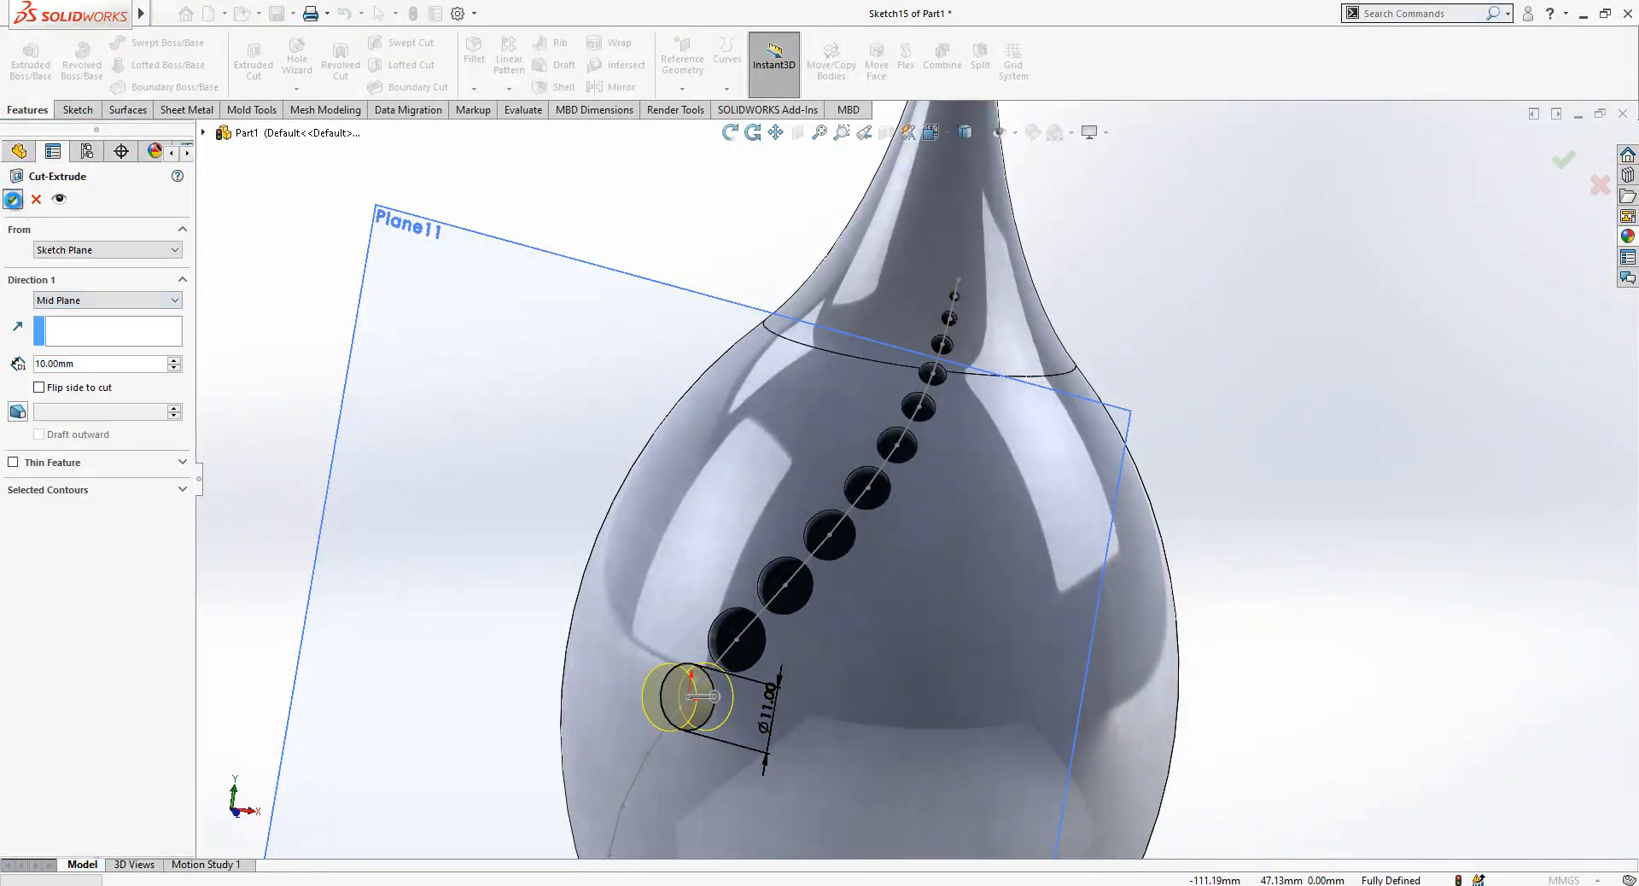
left_click(12, 198)
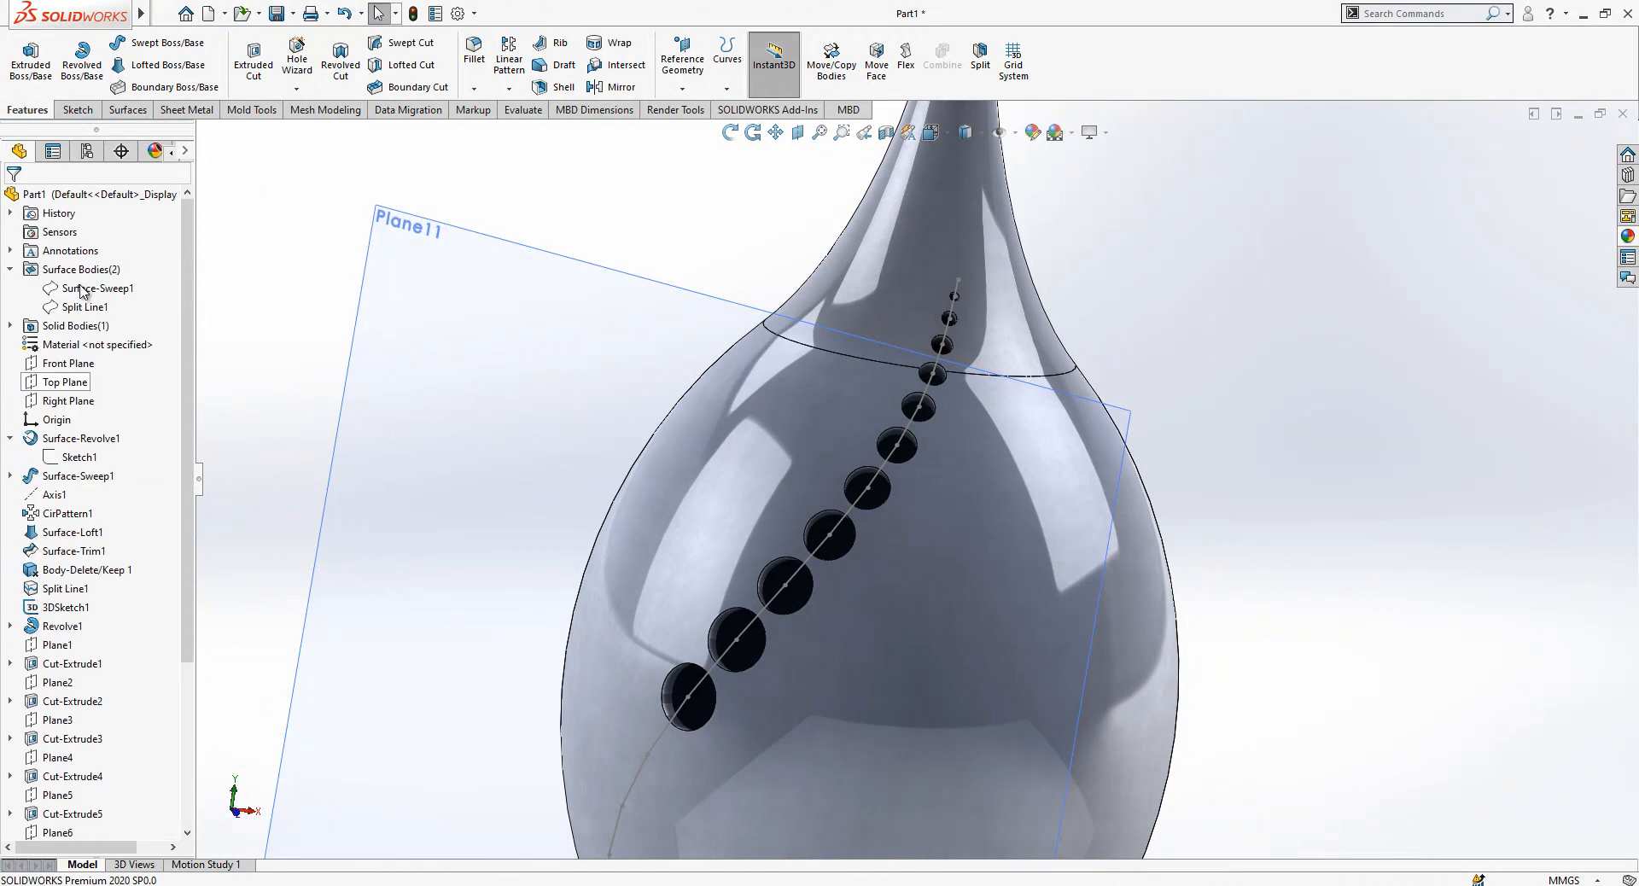
- Show the Split Line1 surface body and examine how the strip runs along the row of holes
left_click(92, 307)
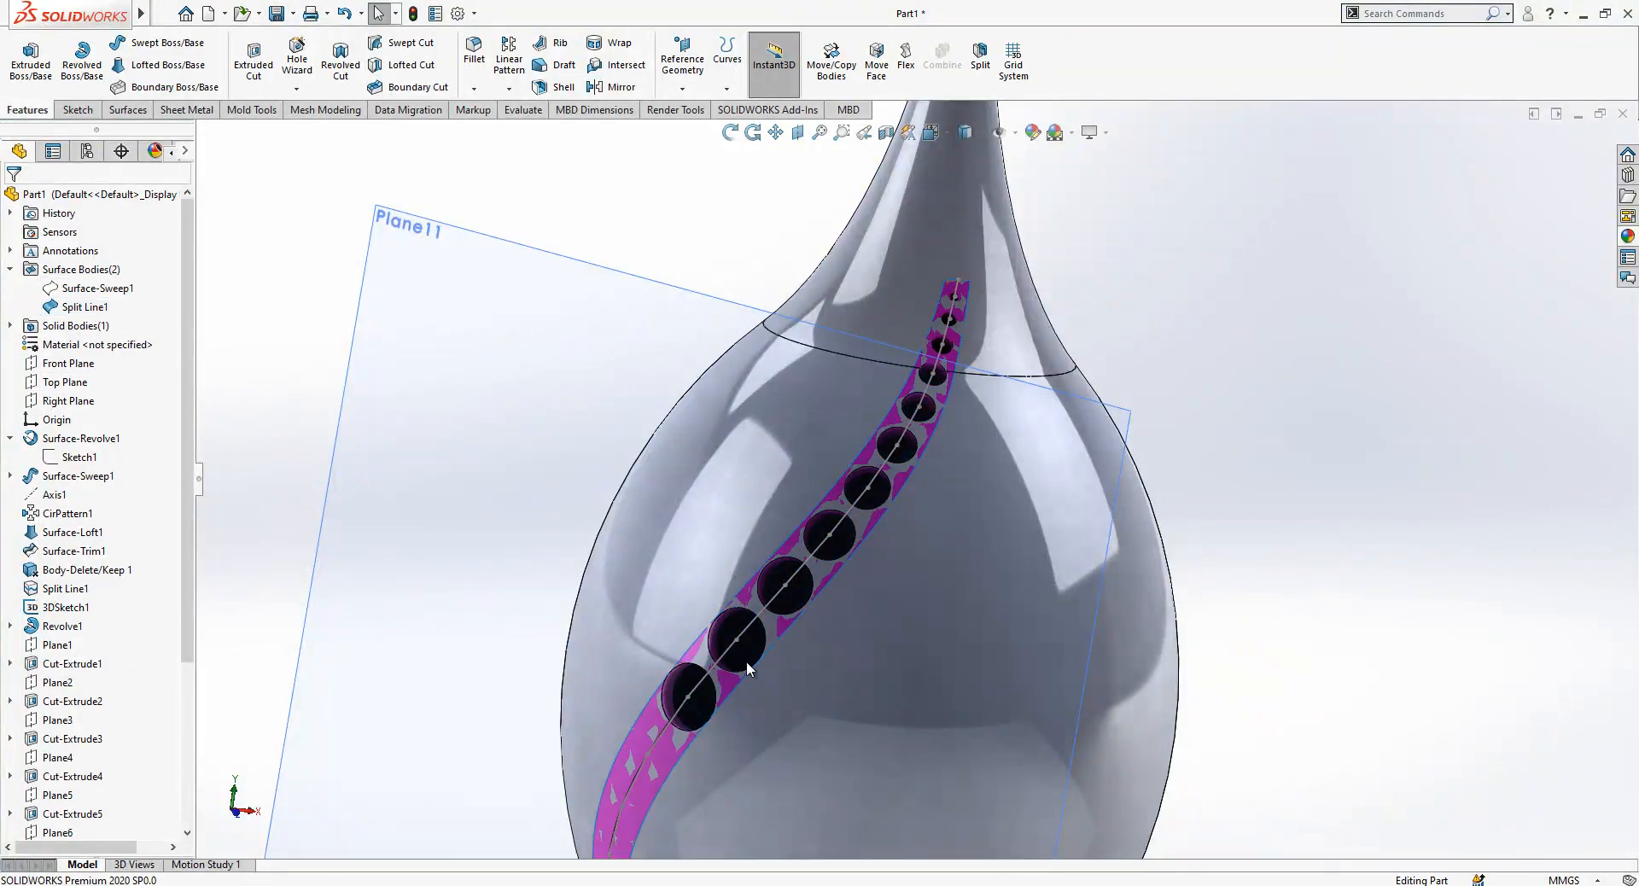
scroll(747, 646, "down", 6)
middle_click_drag(748, 646, 827, 617)
scroll(827, 616, "up", 10)
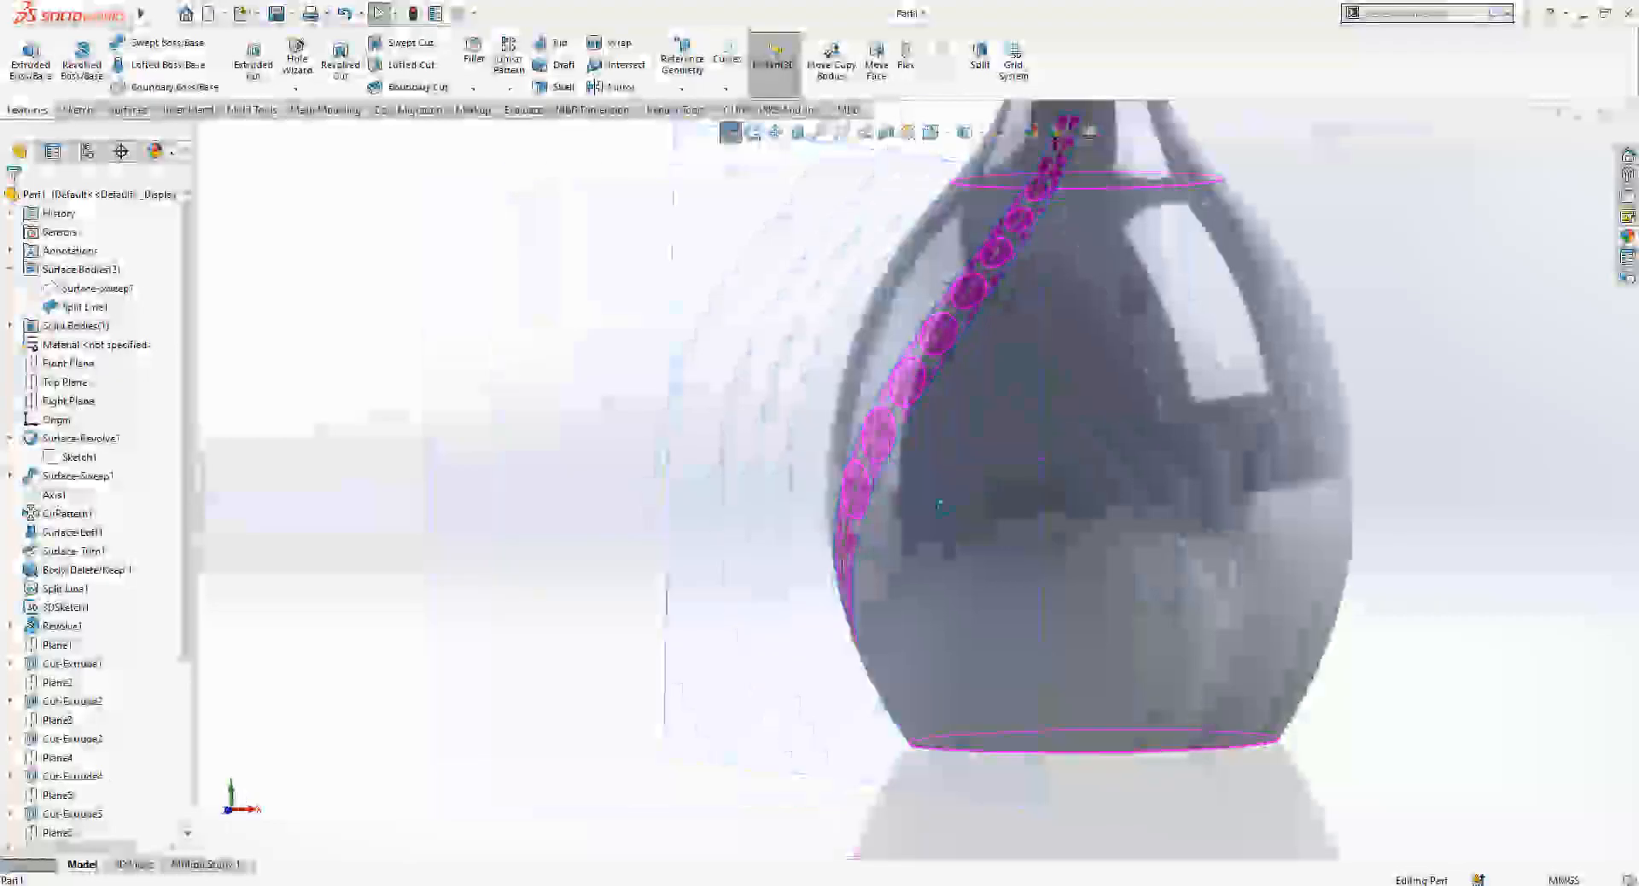
scroll(808, 519, "down", 8)
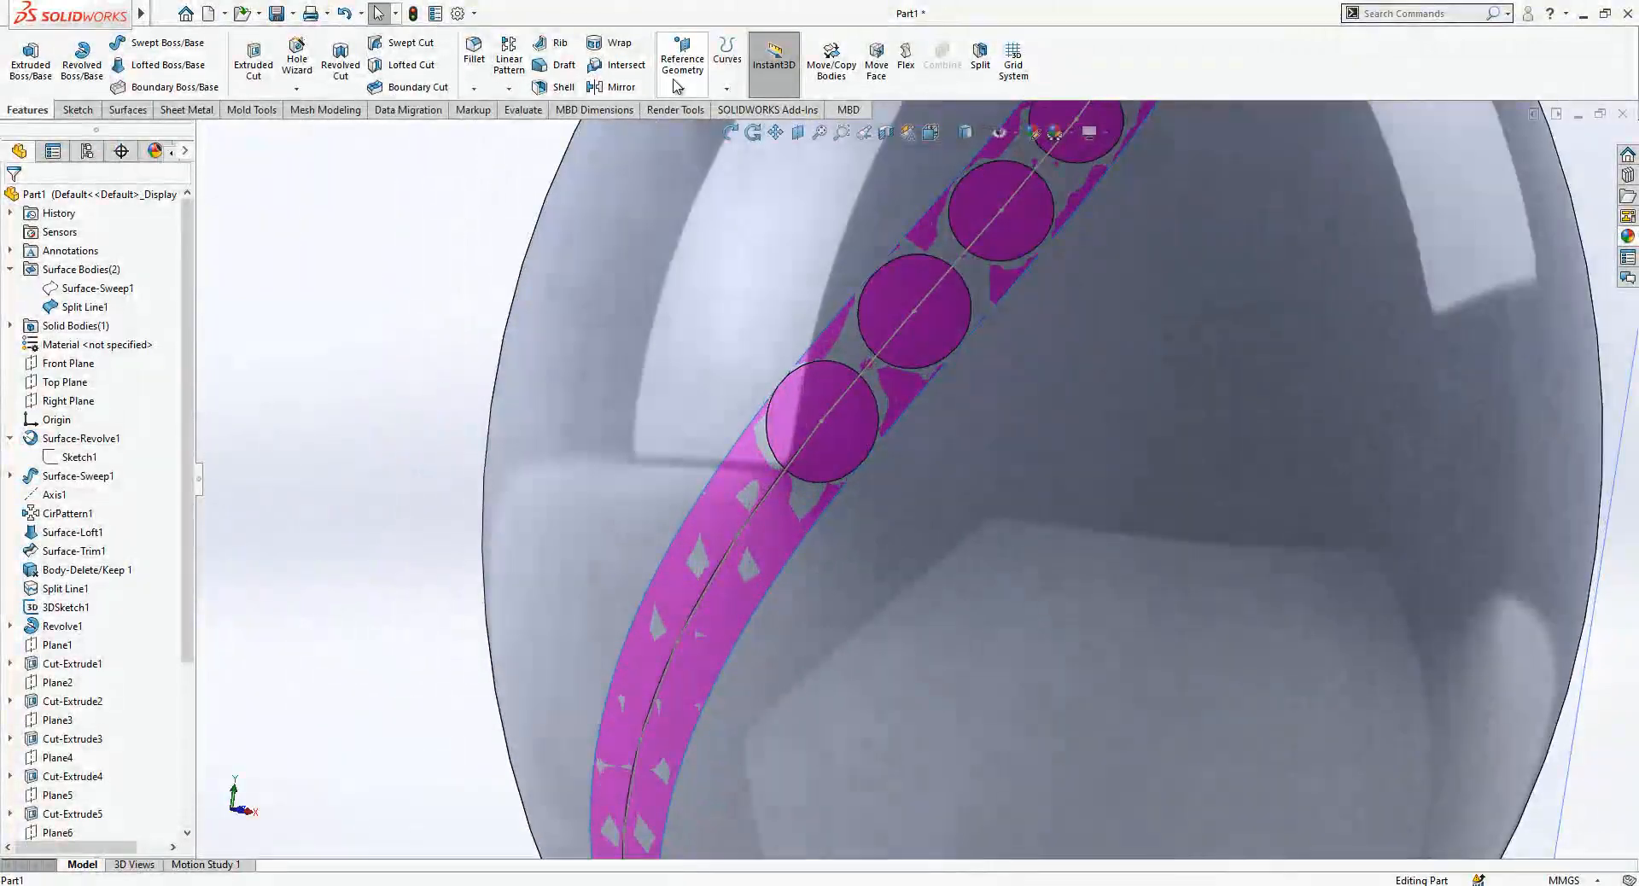
- Create a plane tangent to the body's lower face at the 3D sketch point just below the eleventh hole
left_click(677, 86)
left_click(693, 114)
left_click(739, 534)
left_click(804, 565)
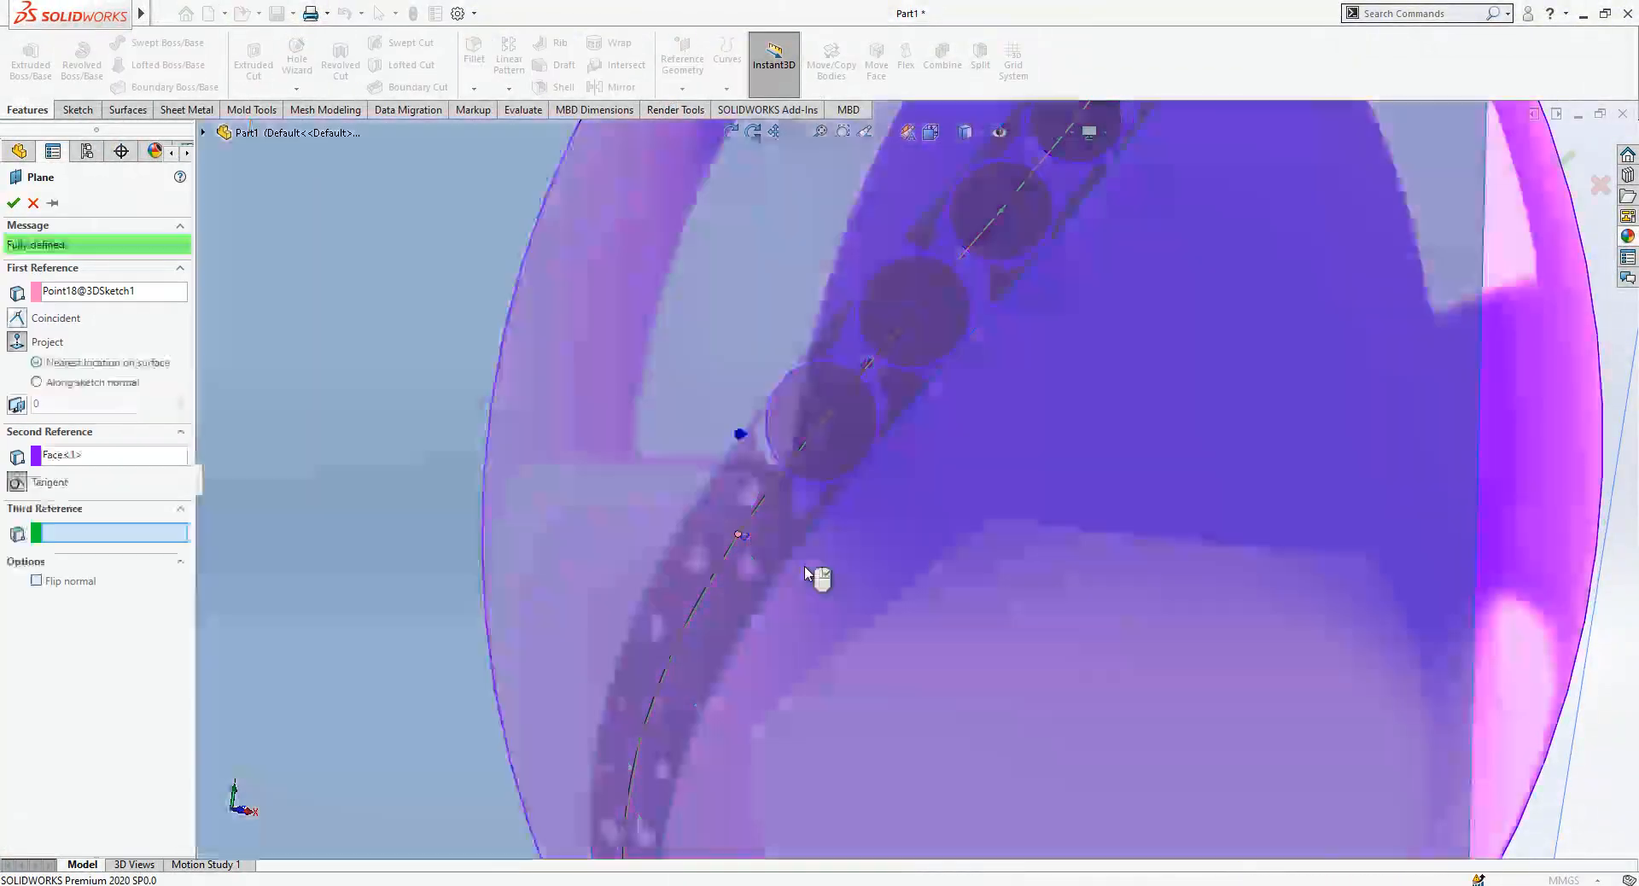
key("Return")
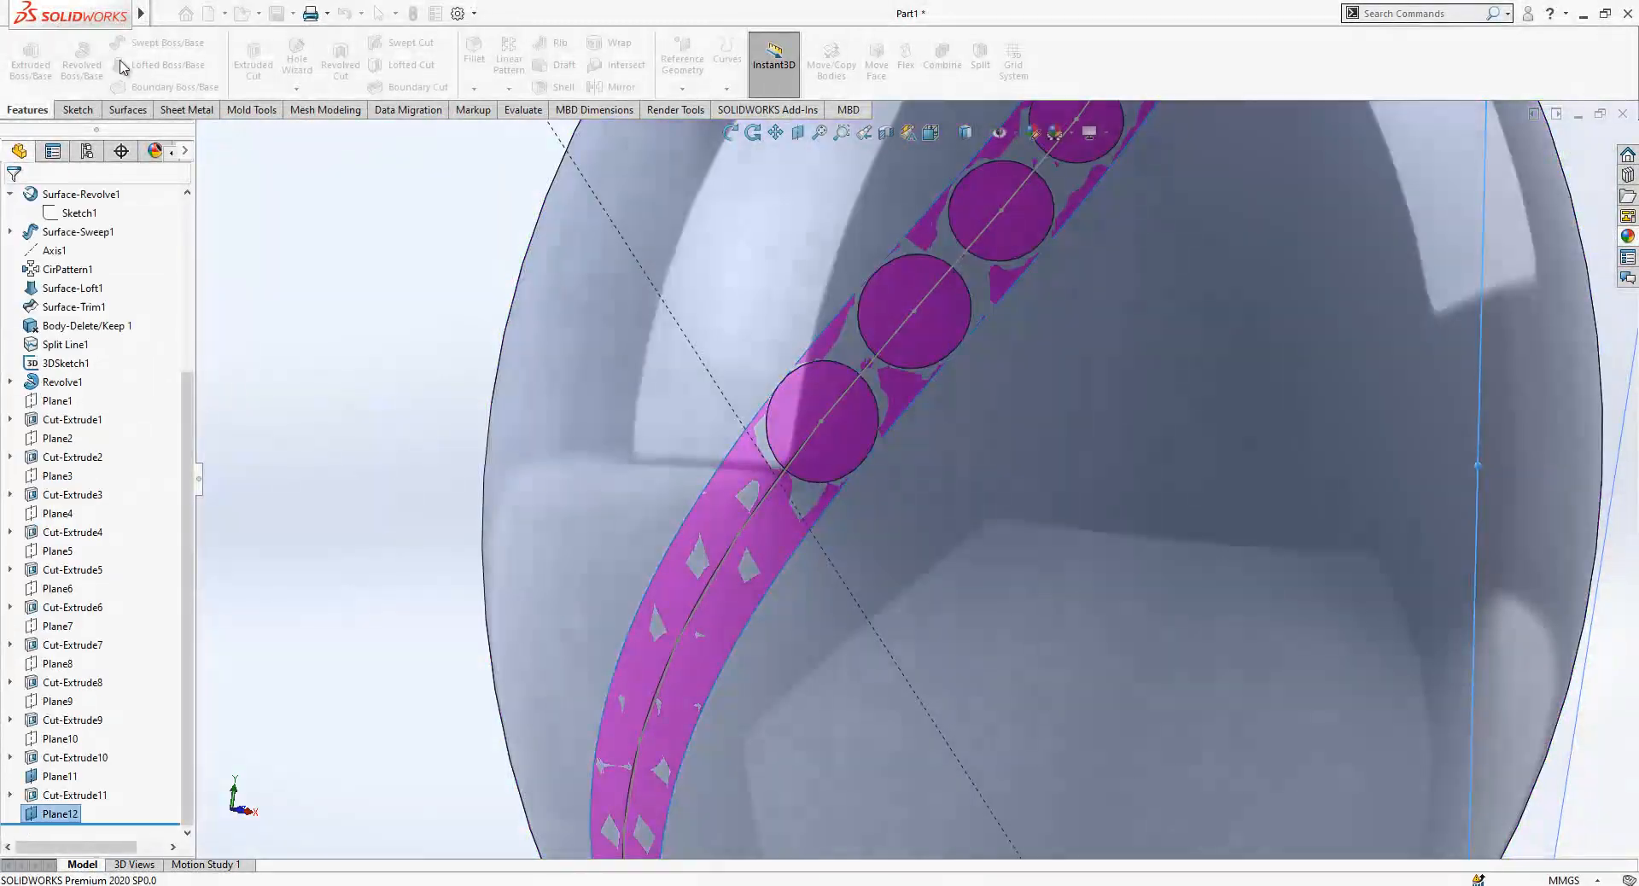
- Hide Plane11 in the model view
left_click(77, 110)
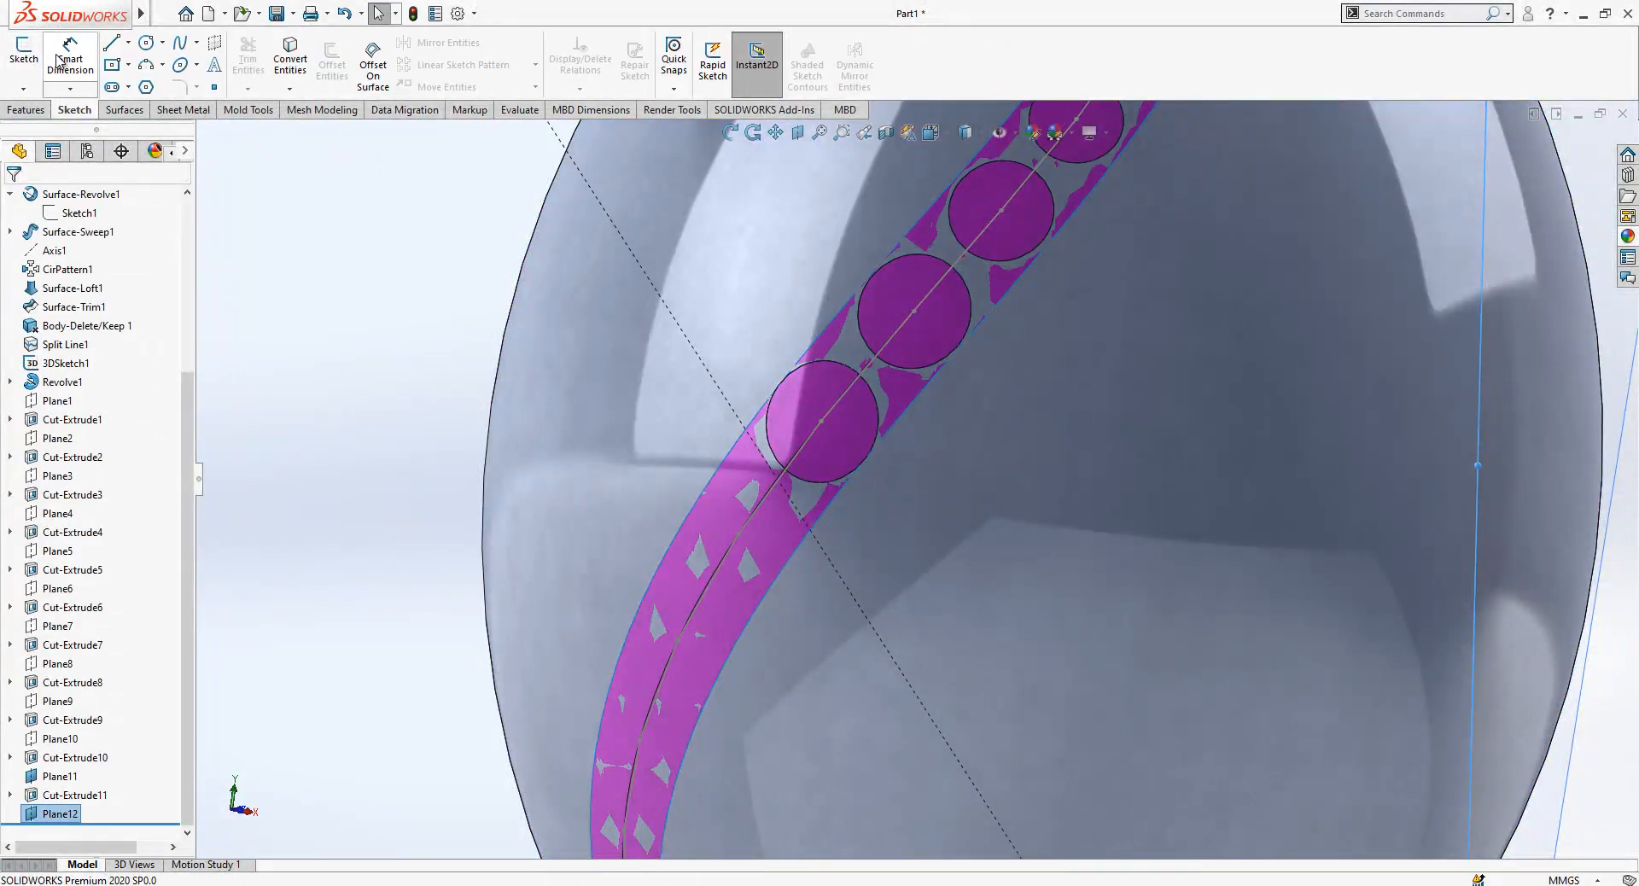
key("f")
left_click(658, 149)
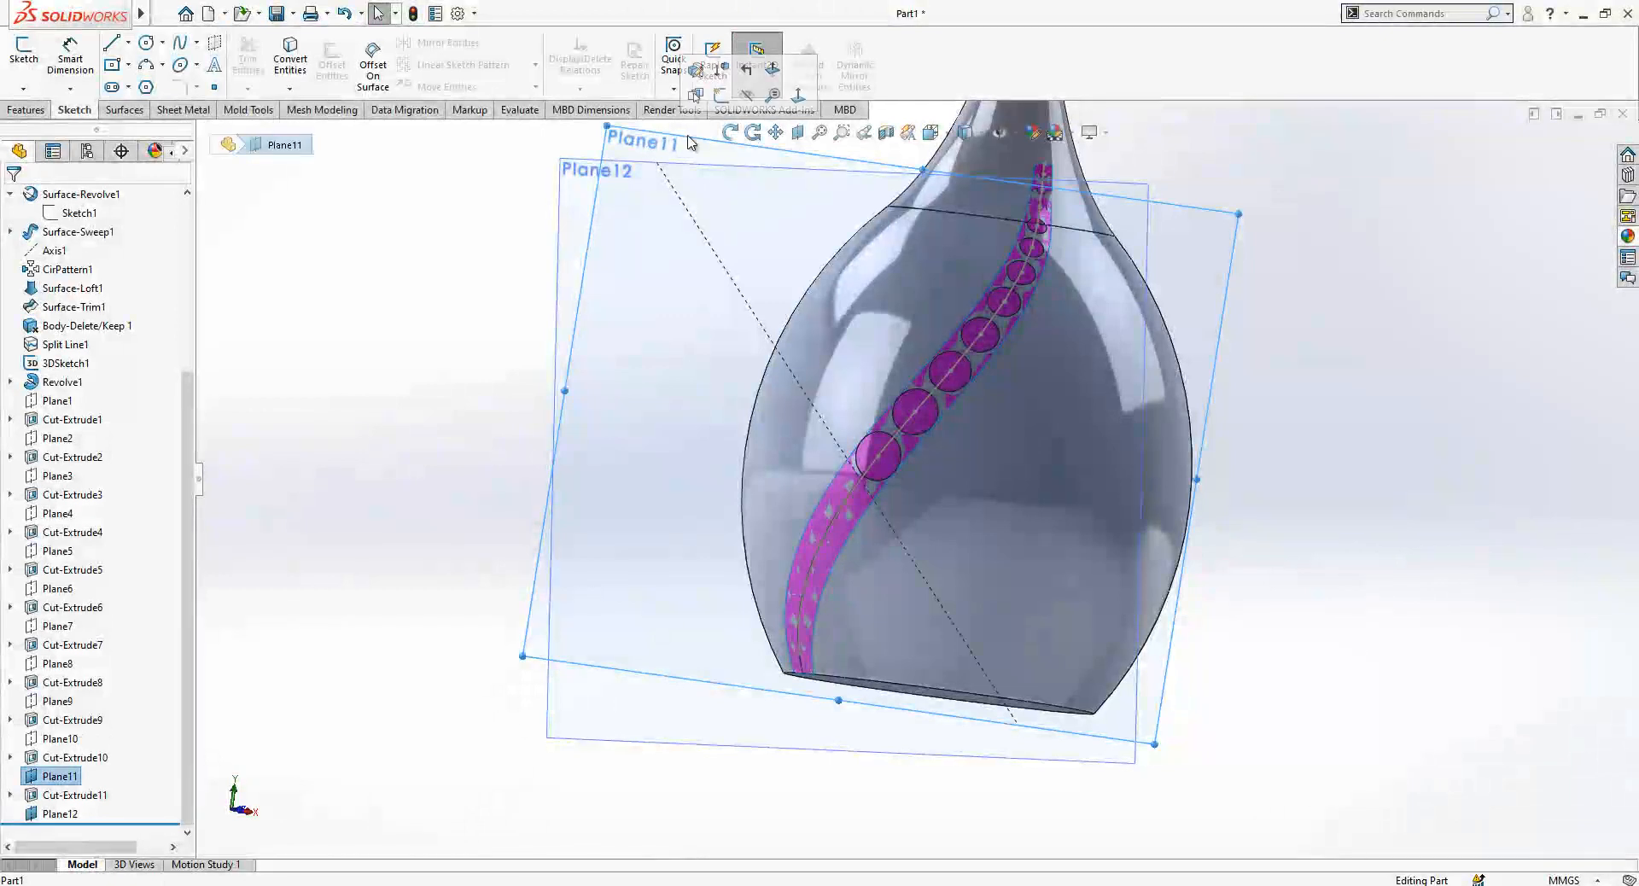
left_click(756, 97)
- Sketch a circle about 9.4 mm in diameter on Plane12, centred on the curve point just below the eleventh hole
left_click(612, 176)
left_click(688, 129)
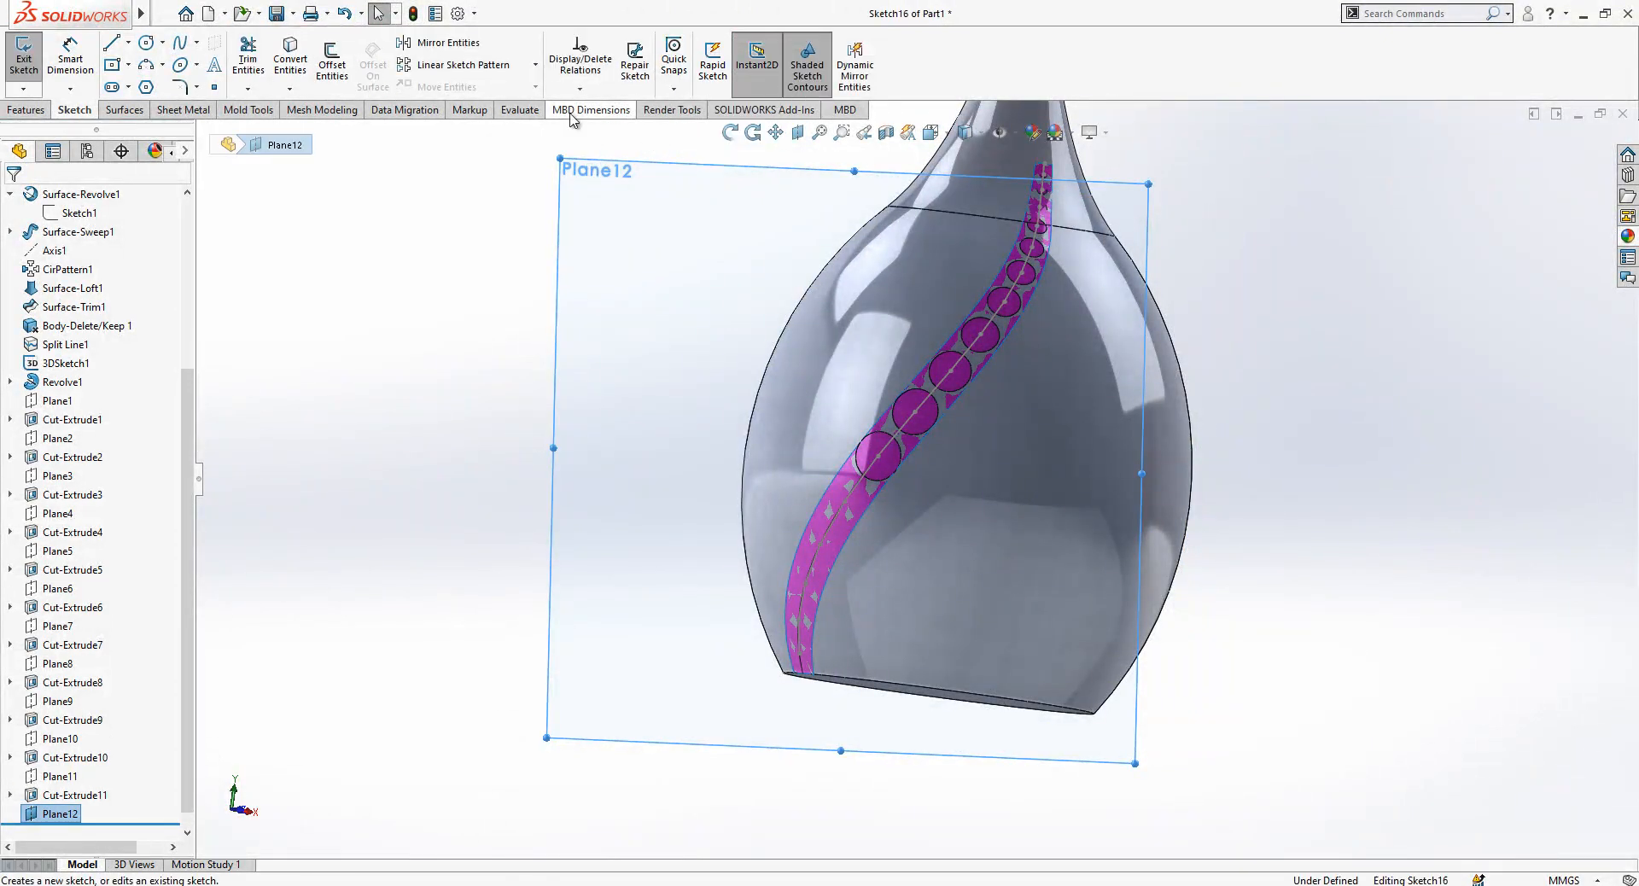
left_click(146, 45)
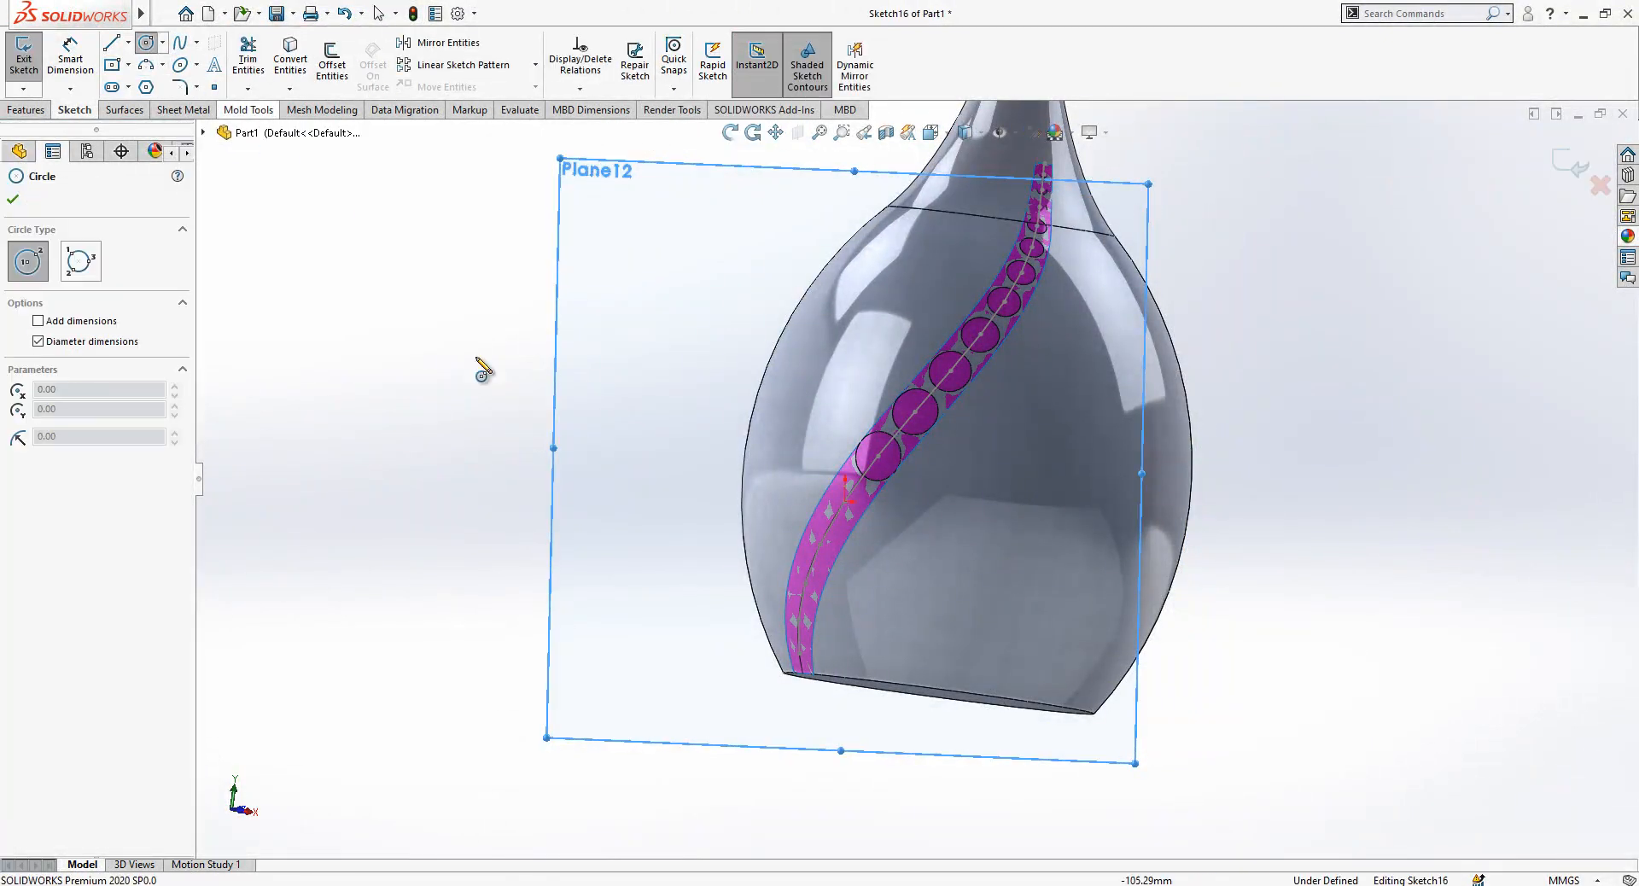
scroll(964, 555, "down", 3)
left_click(783, 472)
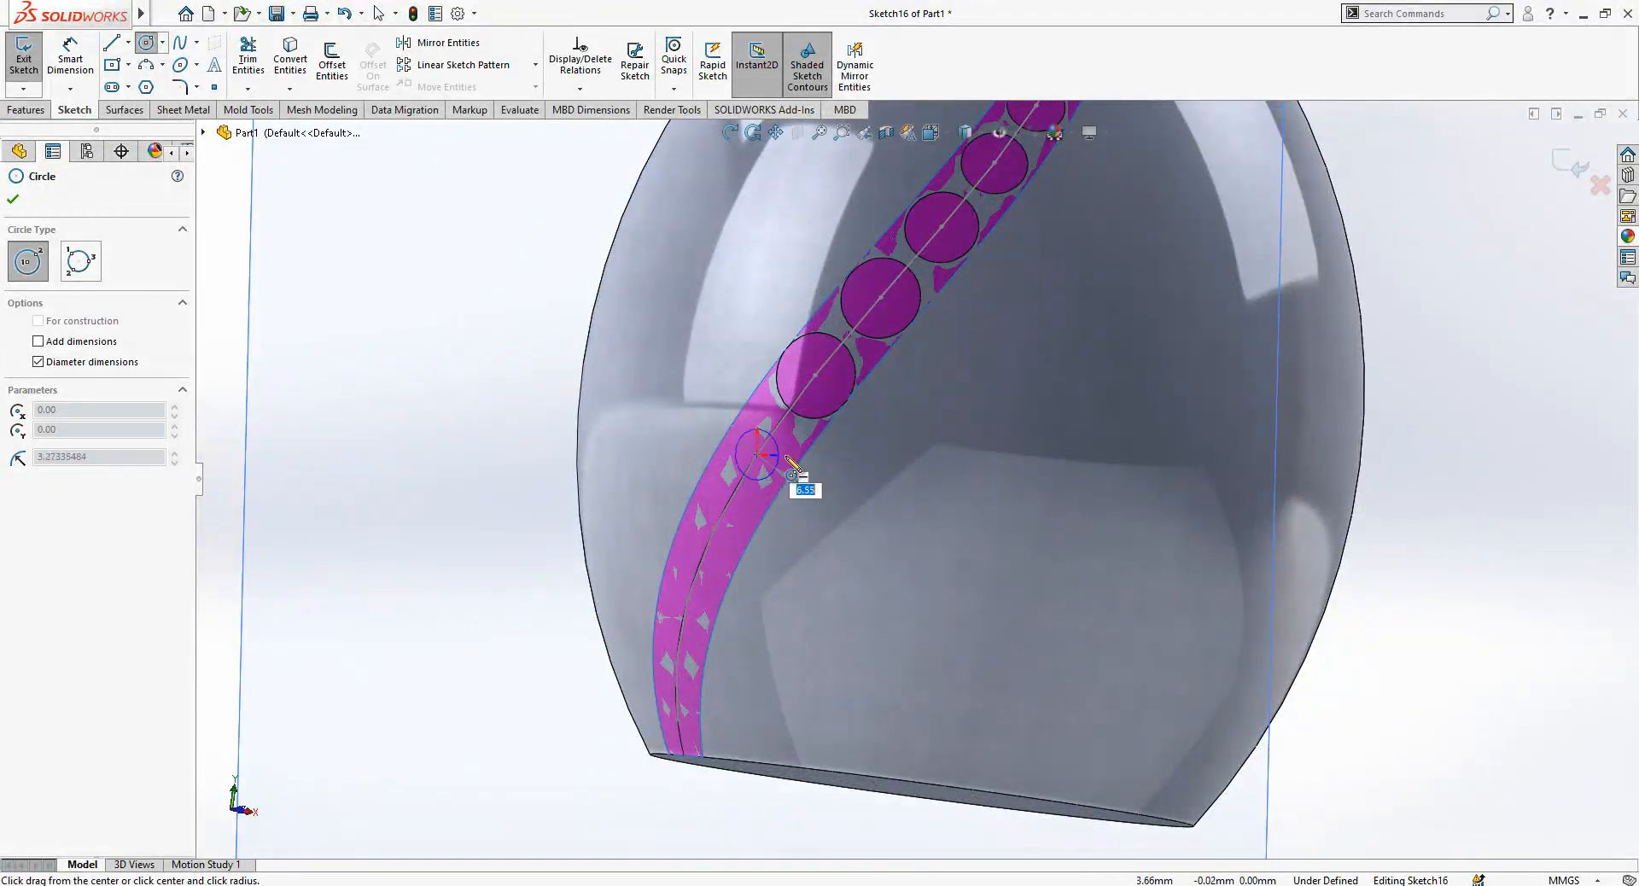
left_click(787, 469)
- Set the diameter of the circle on Plane12 to 10.5 mm
right_click_drag(834, 568, 824, 490)
left_click(789, 467)
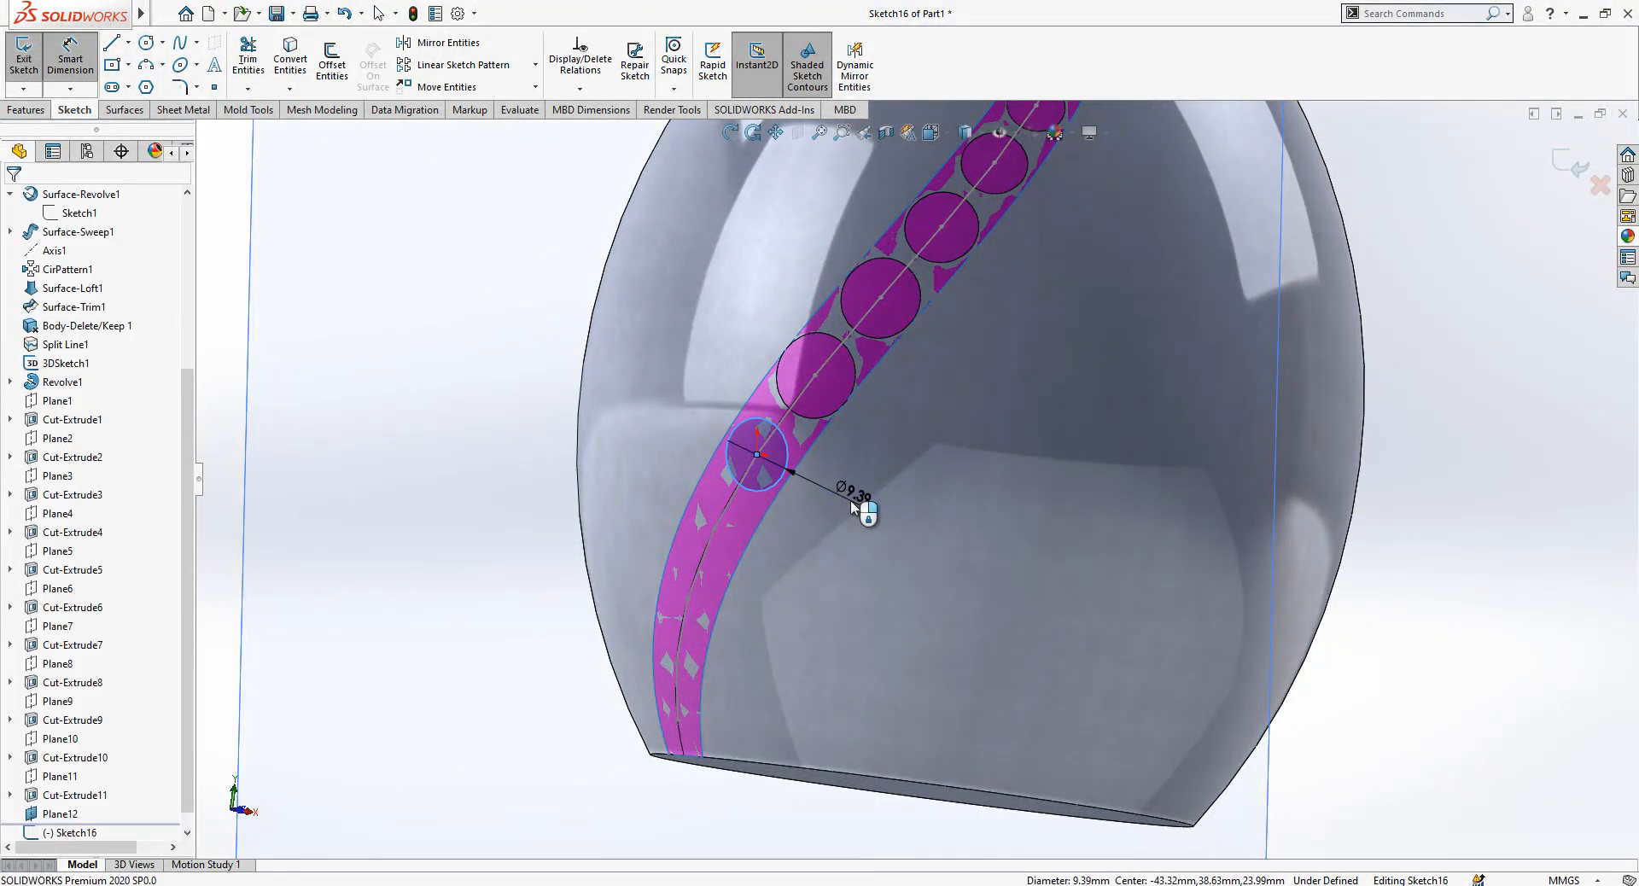
left_click(852, 504)
key("Return")
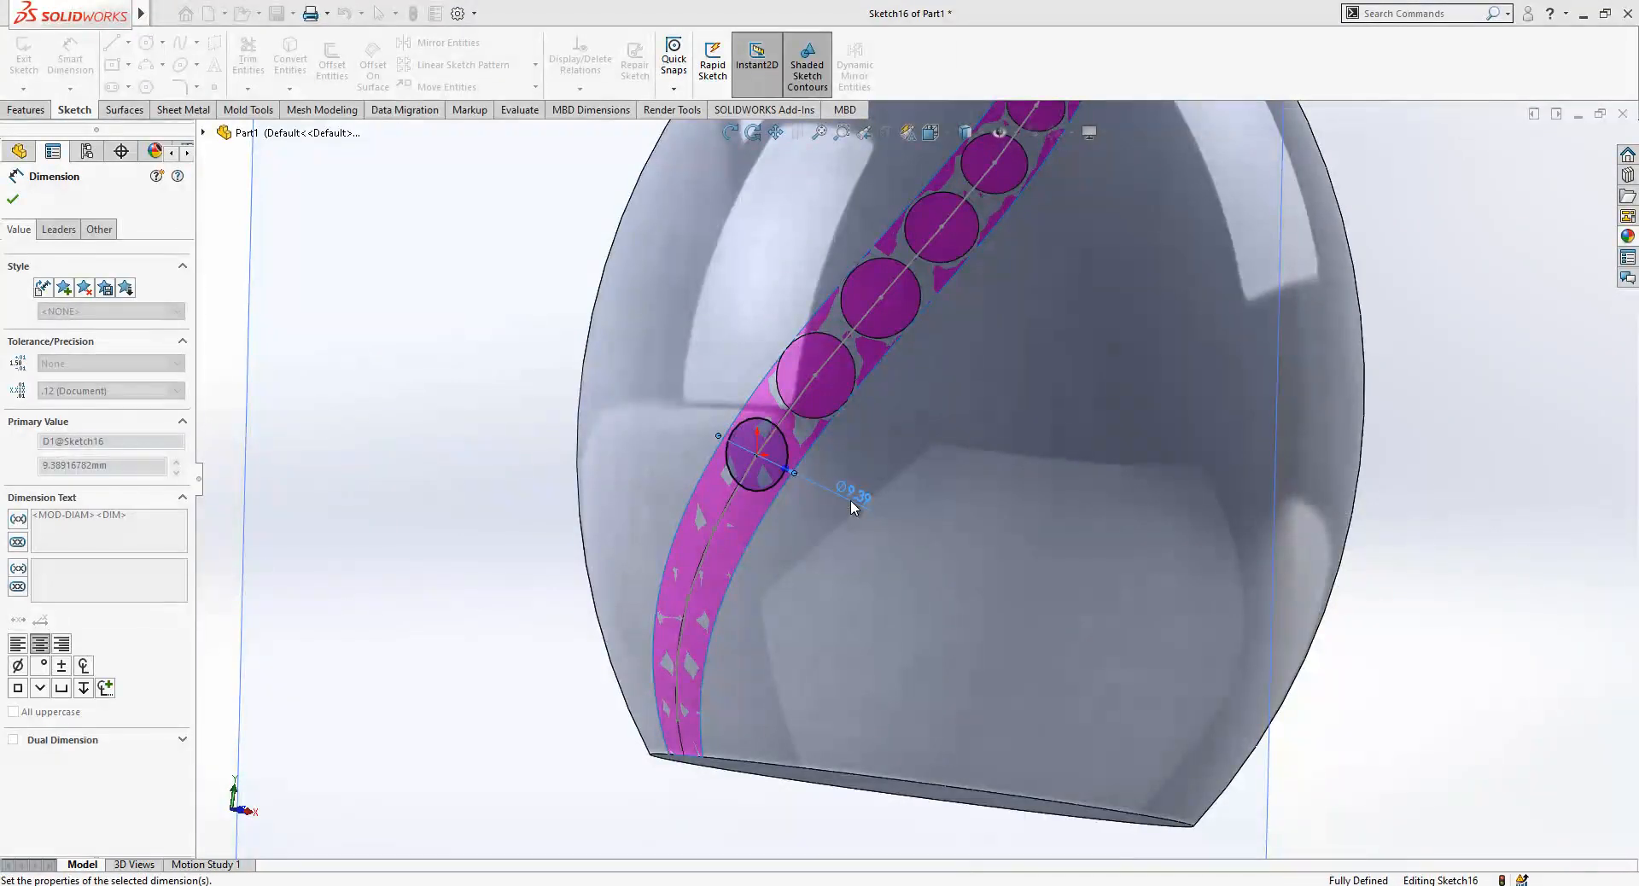
key("Escape")
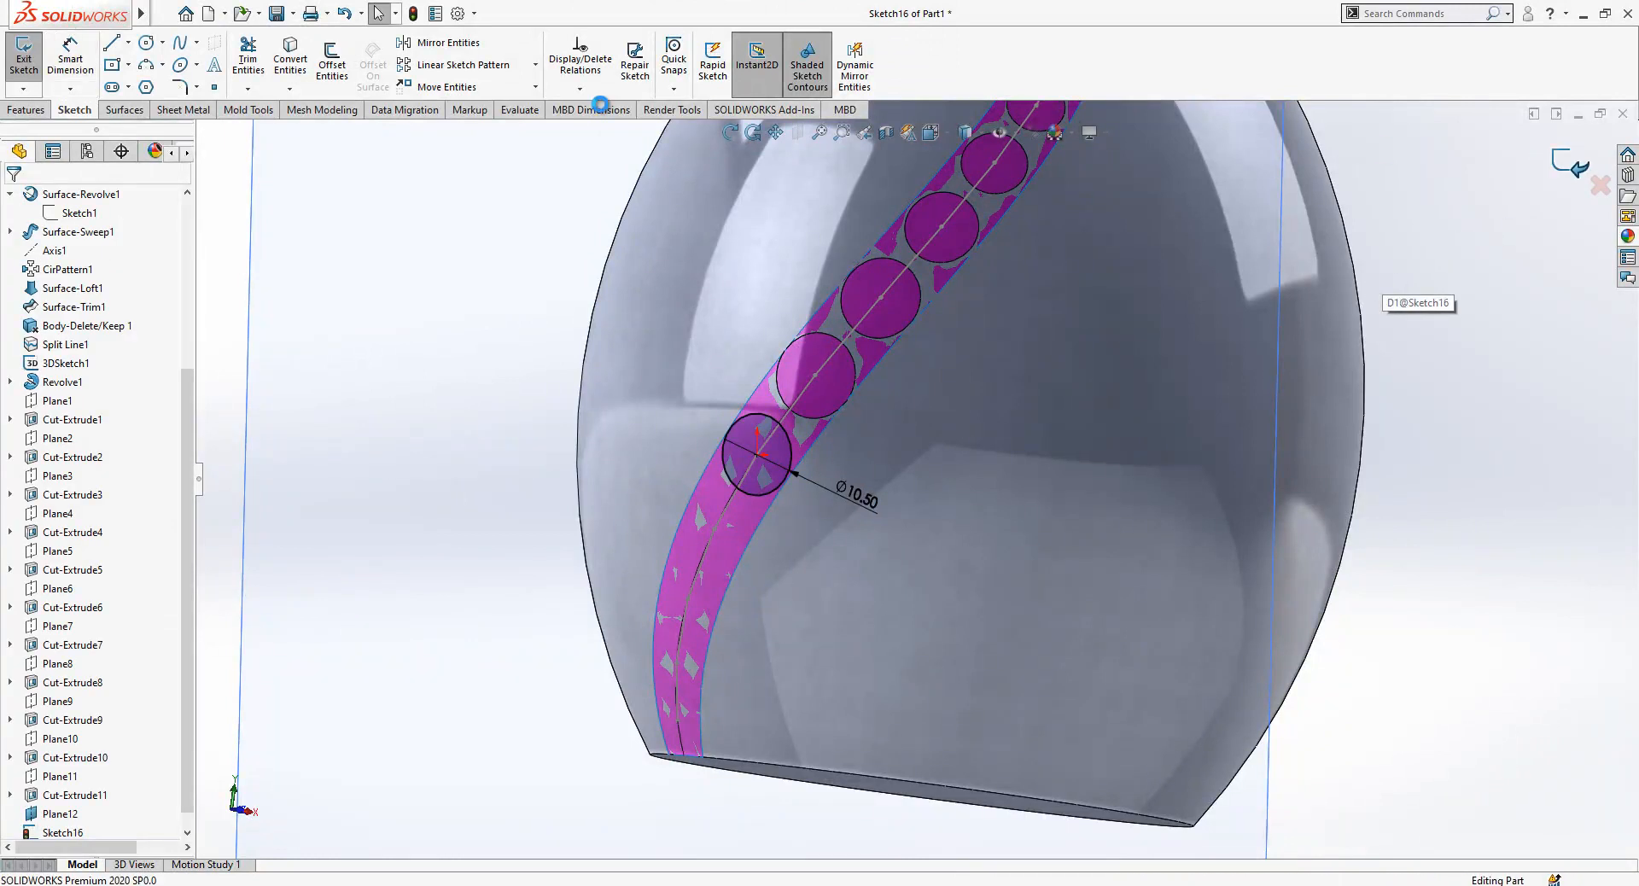
- Cut the circle on Plane12 with a mid-plane extruded cut and hide Plane12
left_click(24, 59)
left_click(235, 56)
left_click(93, 301)
left_click(85, 406)
key("Return")
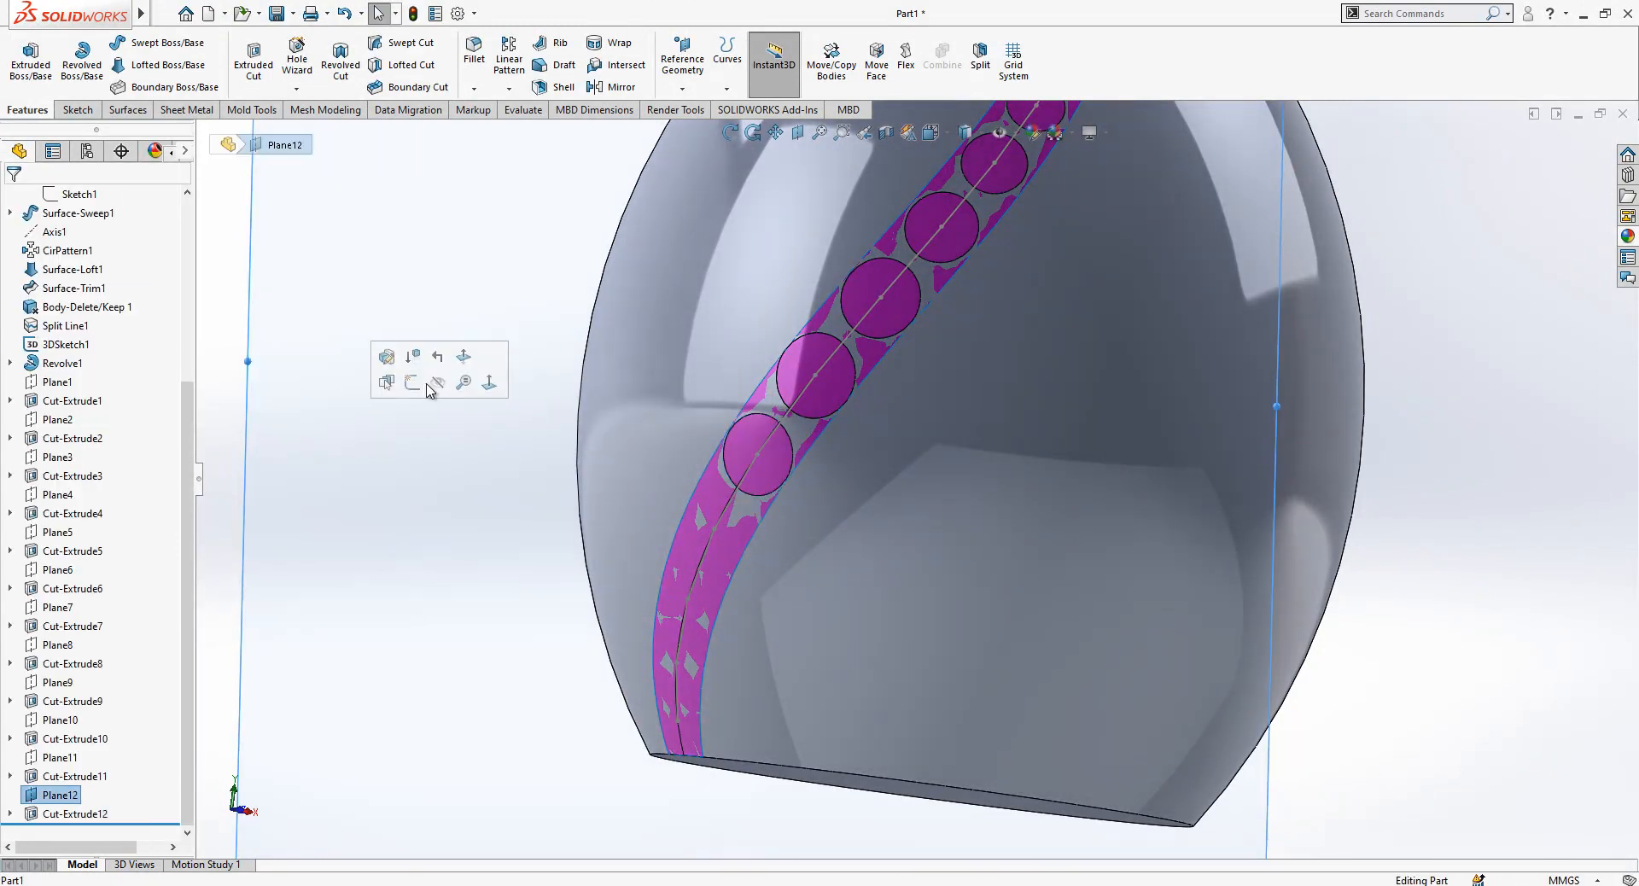
left_click(466, 275)
- Create a plane tangent to the body's lower face at the 3D sketch point just below the twelfth hole
left_click(682, 60)
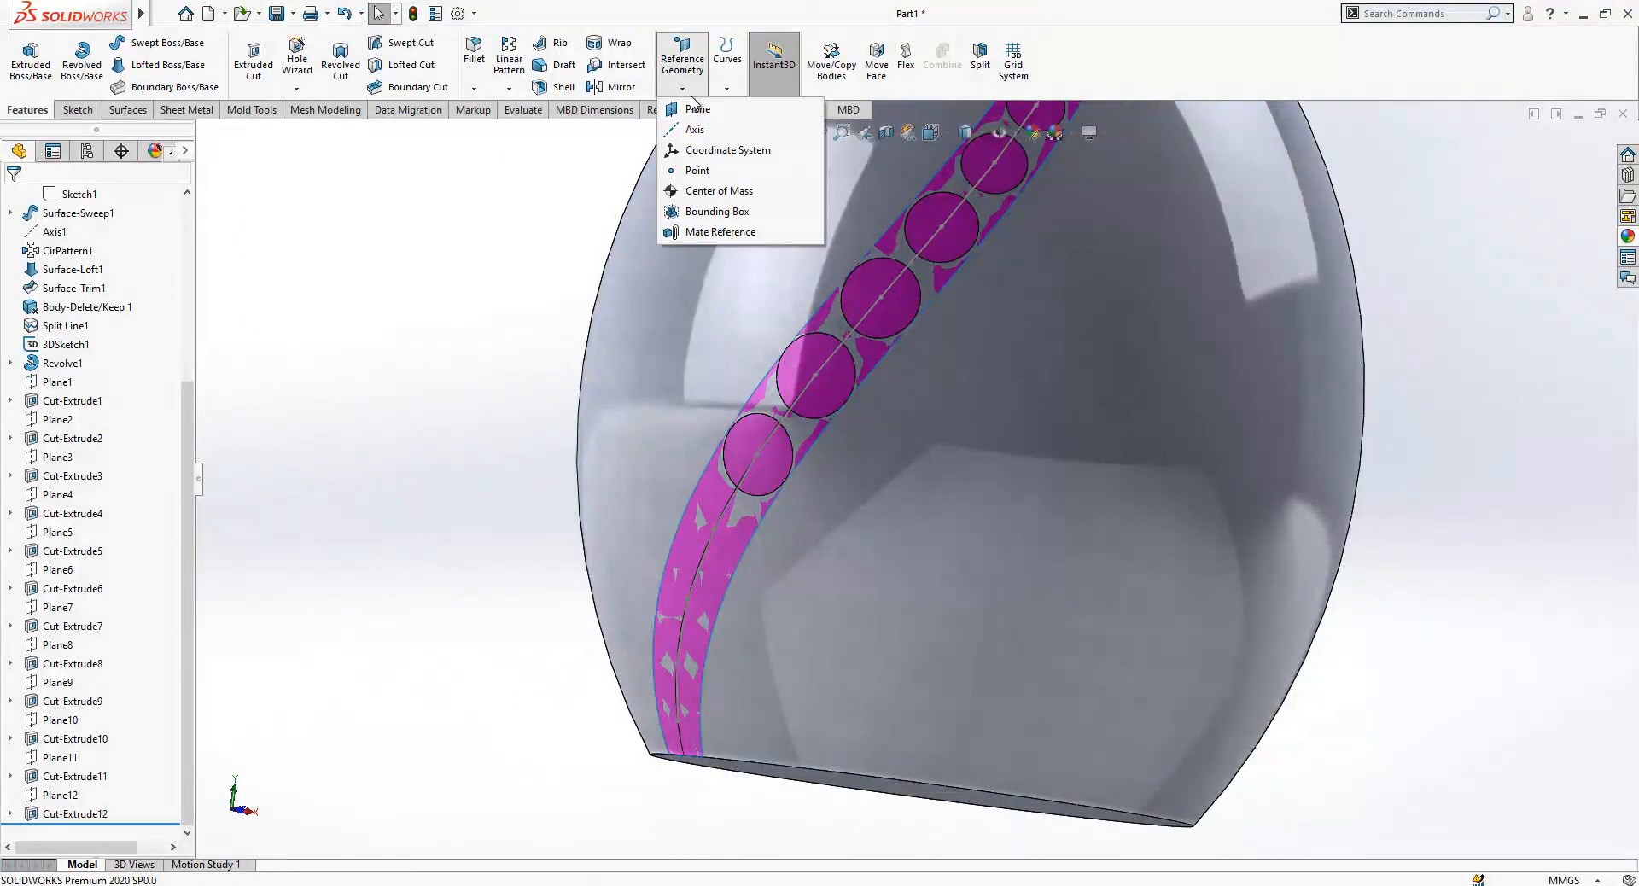
left_click(709, 110)
left_click(714, 527)
left_click(808, 609)
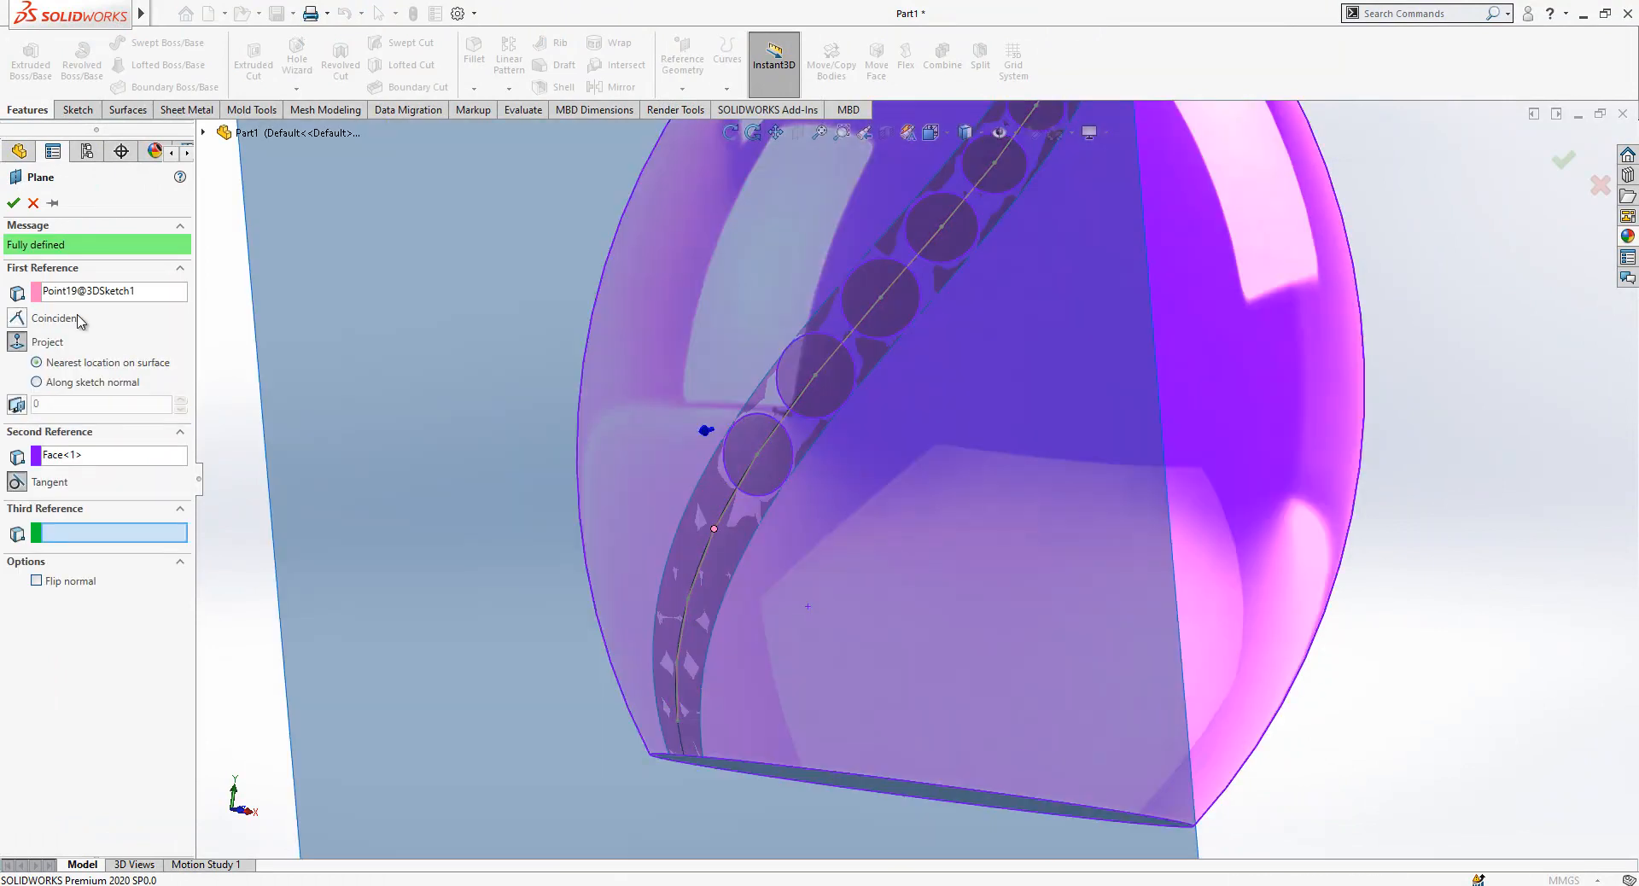
left_click(12, 205)
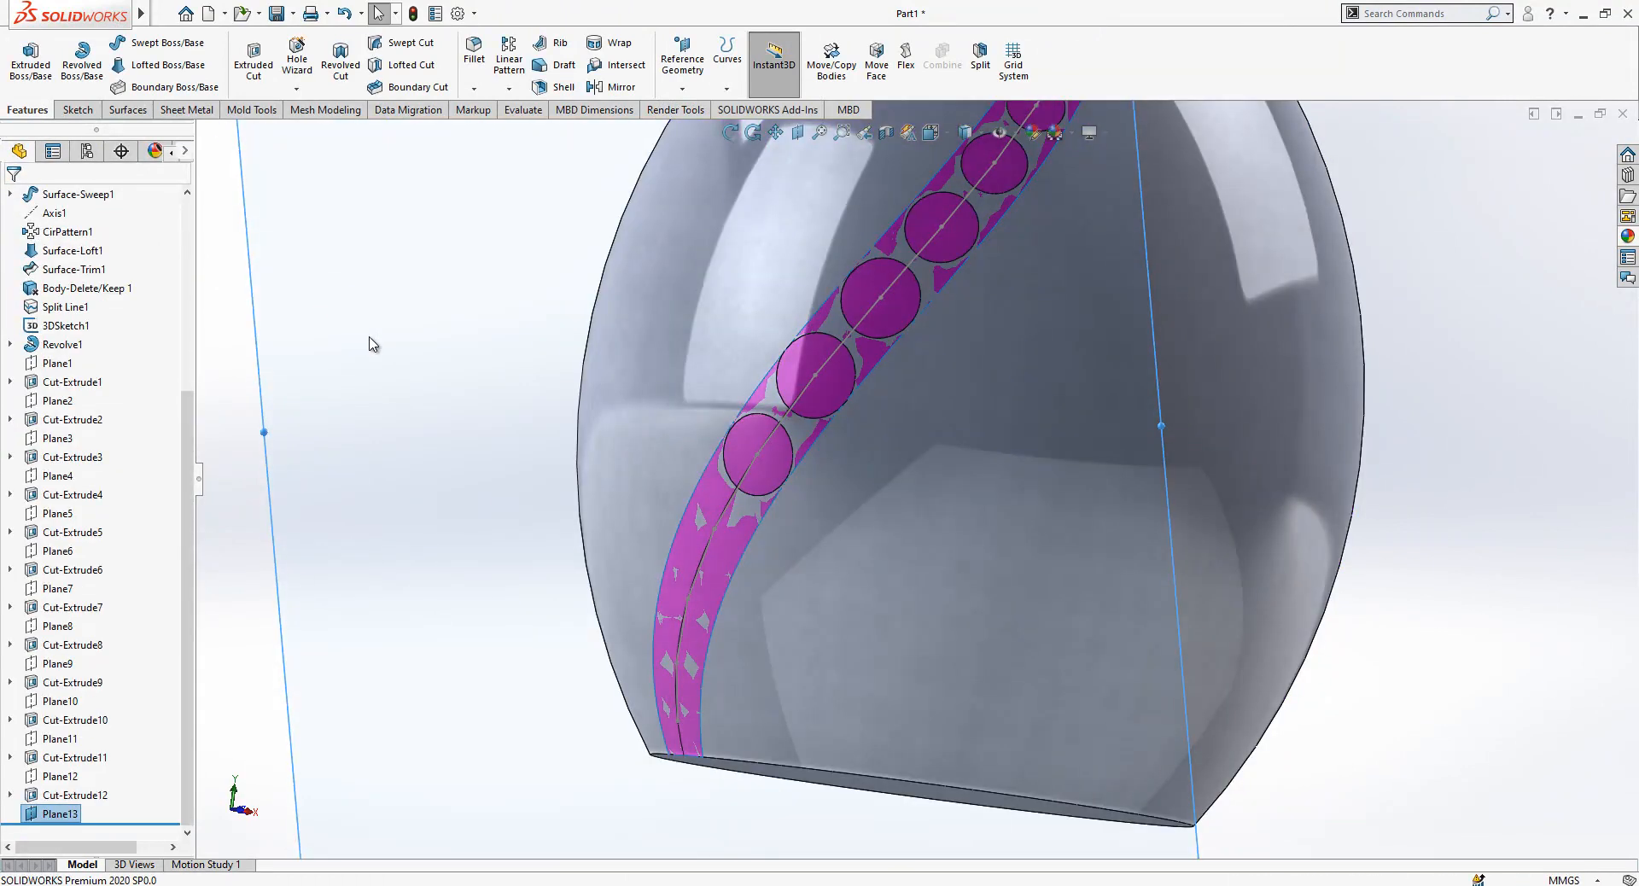
- Sketch a circle about 7.6 mm in diameter on Plane13, just beside the curve point below the twelfth hole
left_click(439, 288)
key("c")
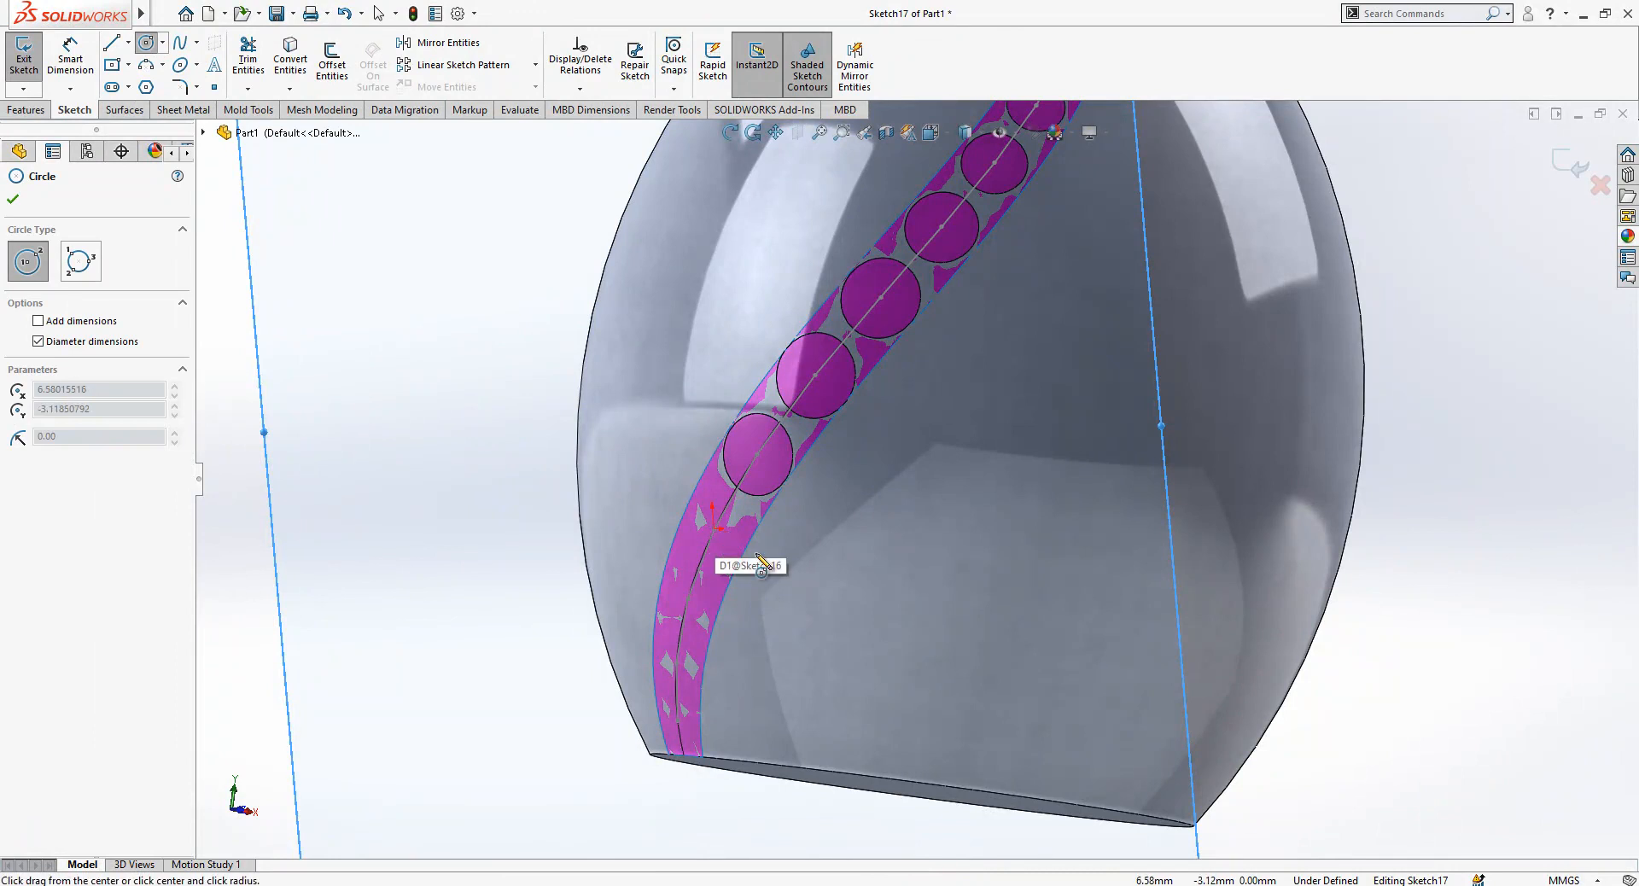
left_click(757, 554)
left_click(776, 566)
key("Escape")
- Constrain the centre of the circle on Plane13 to the curve point just below the twelfth hole
left_click(757, 554)
left_click(715, 529, "ctrl")
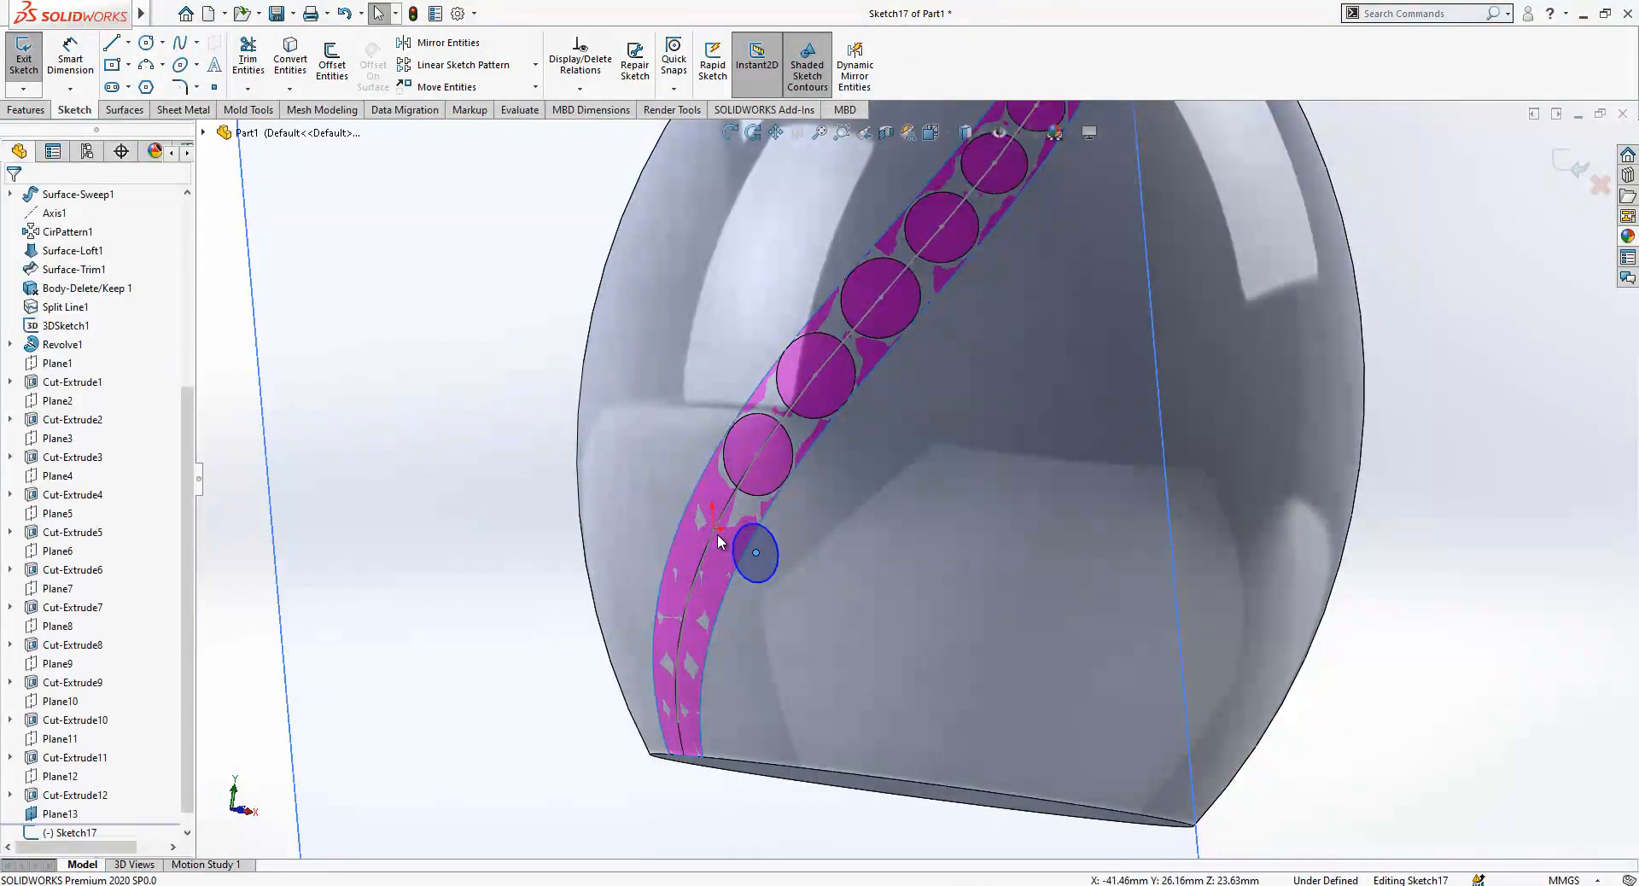
left_click(716, 533, "ctrl")
left_click(58, 517)
key("Escape")
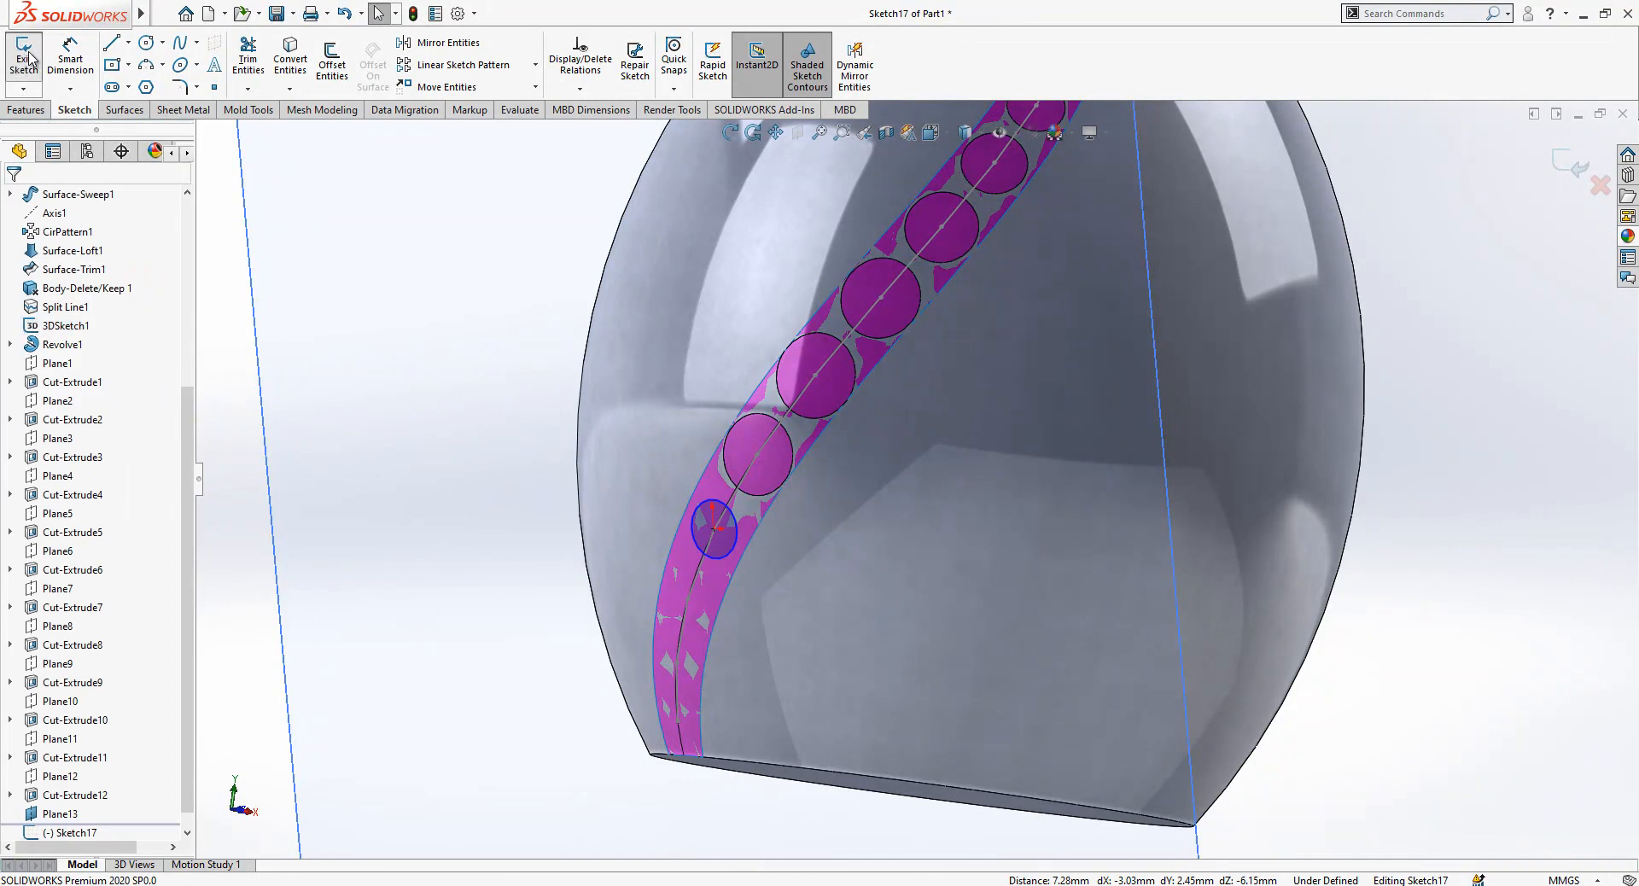
- Set the diameter of the circle on Plane13 to 9.5 mm and exit the sketch
left_click(728, 543)
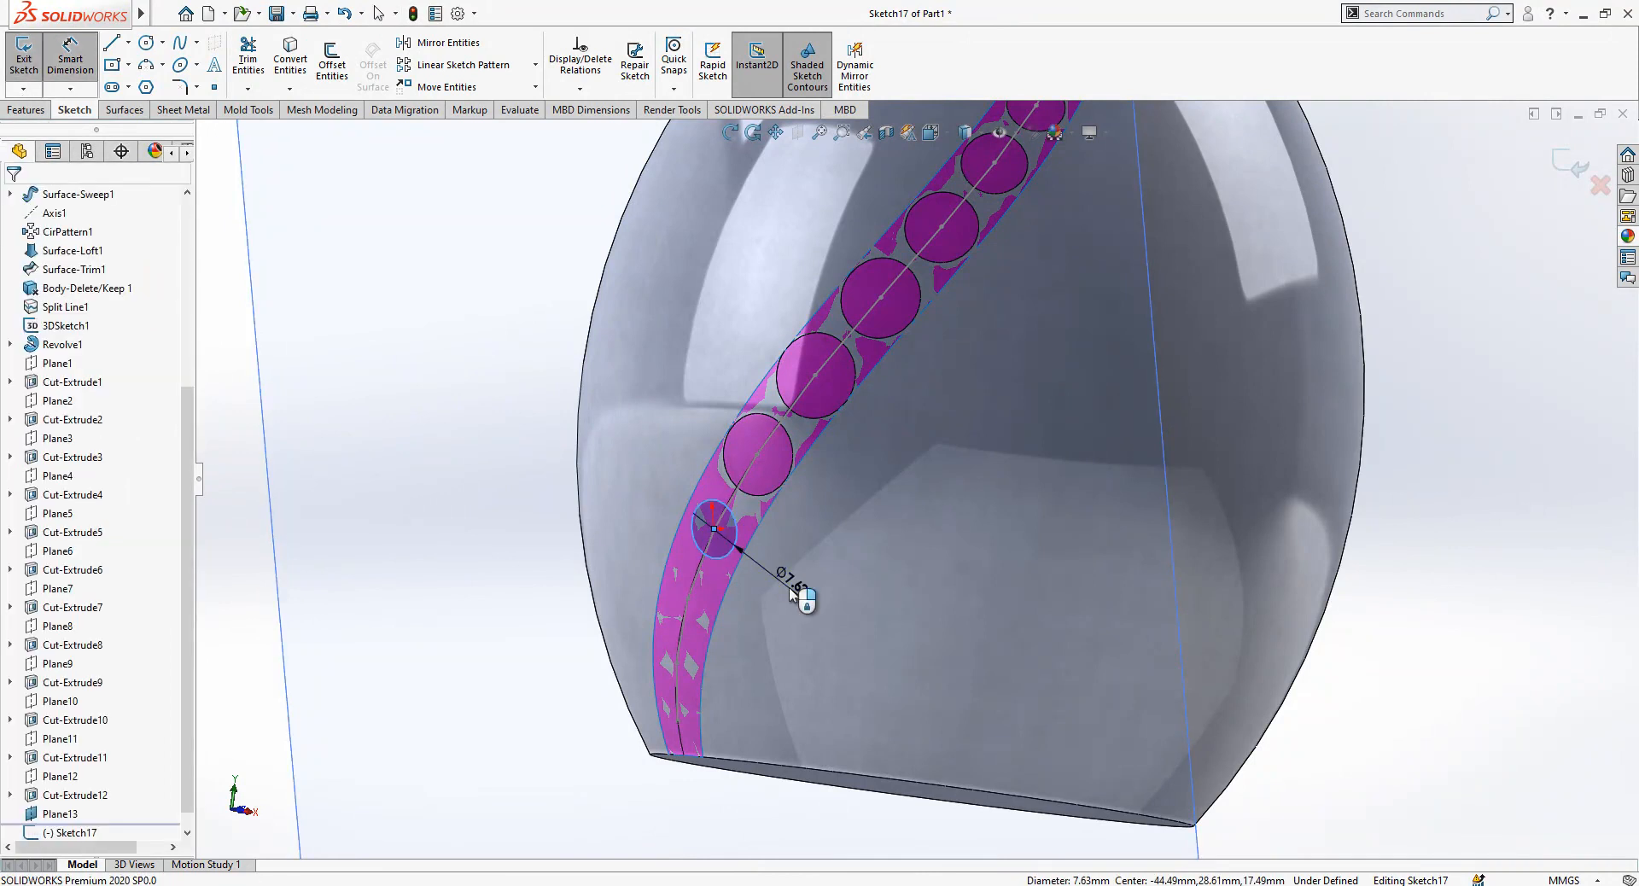
left_click(793, 591)
type("9.5")
key("Return")
key("Escape")
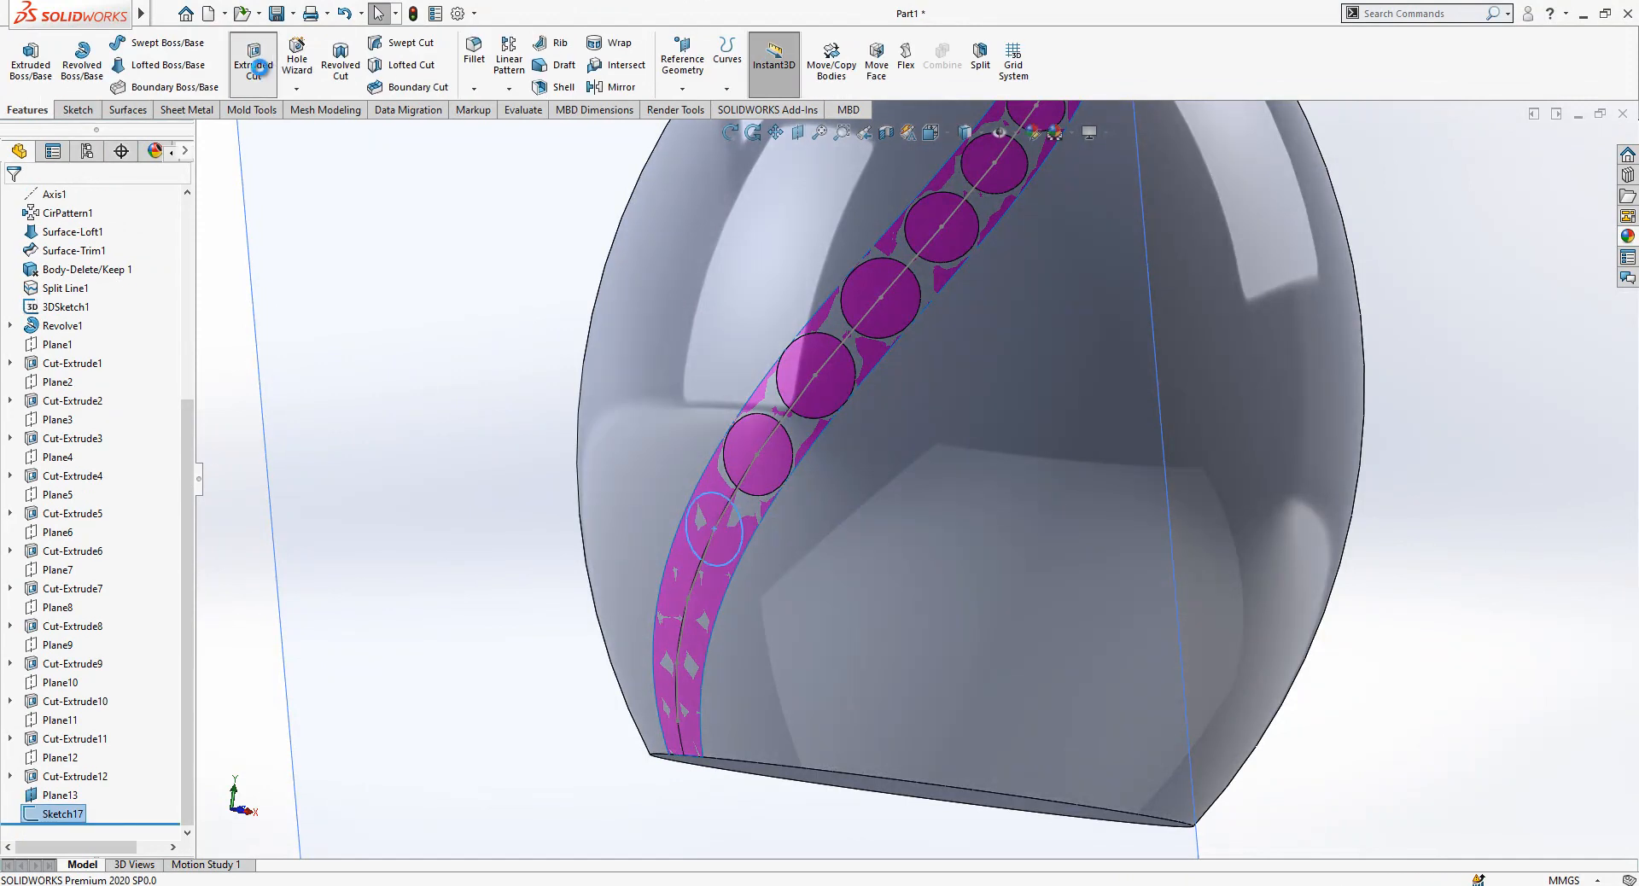
- Cut the circle on Plane13 into the body with a mid-plane extruded cut
left_click(103, 302)
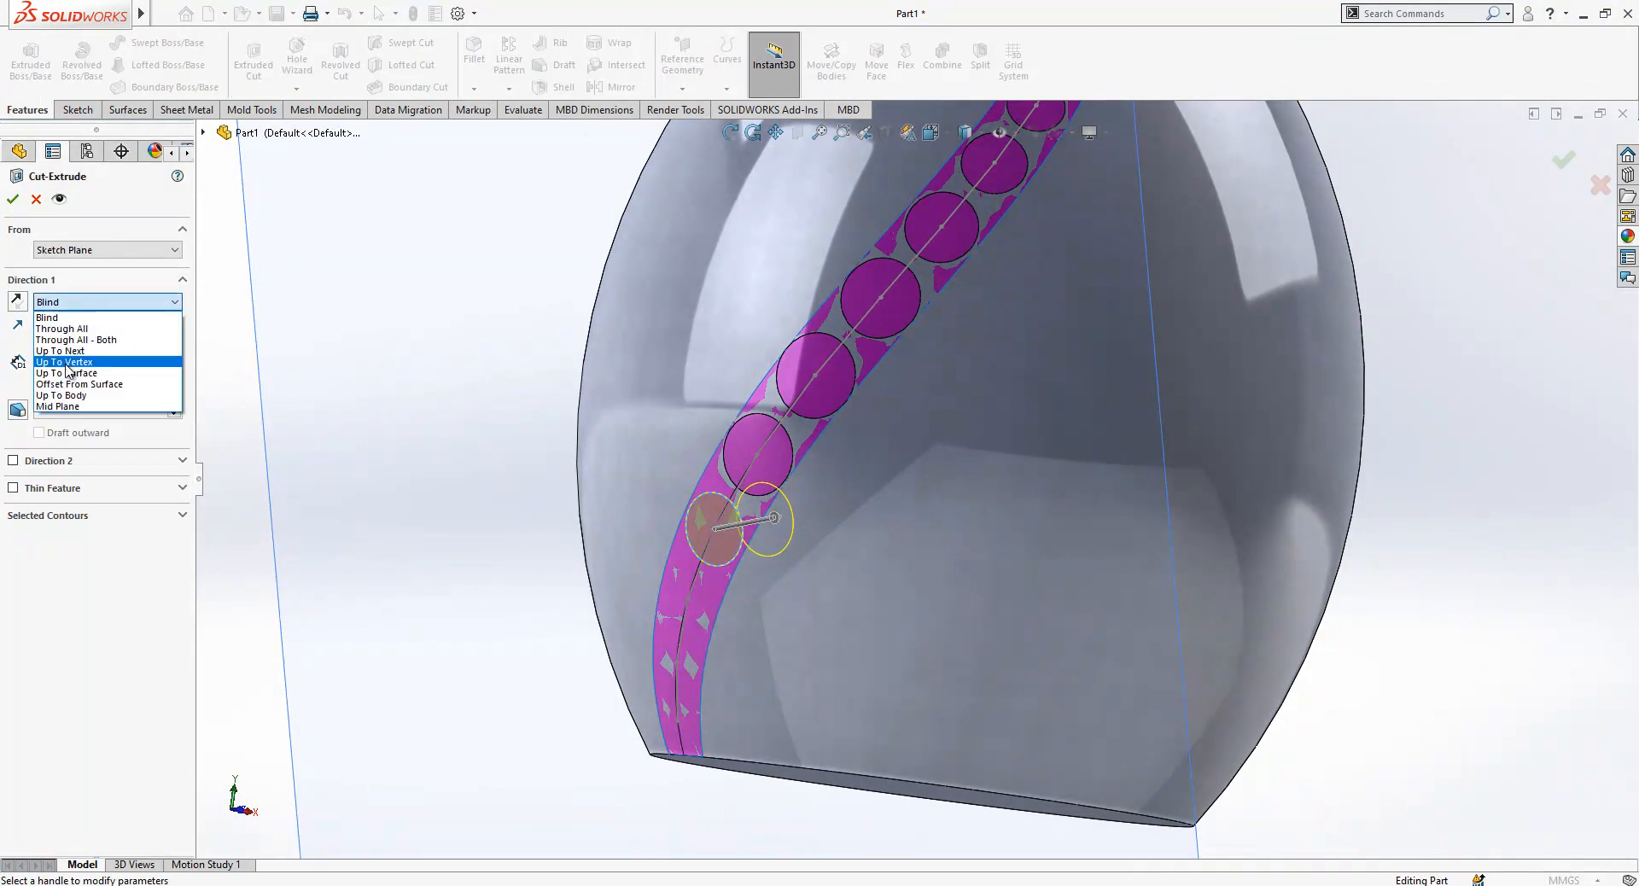
left_click(60, 408)
key("Return")
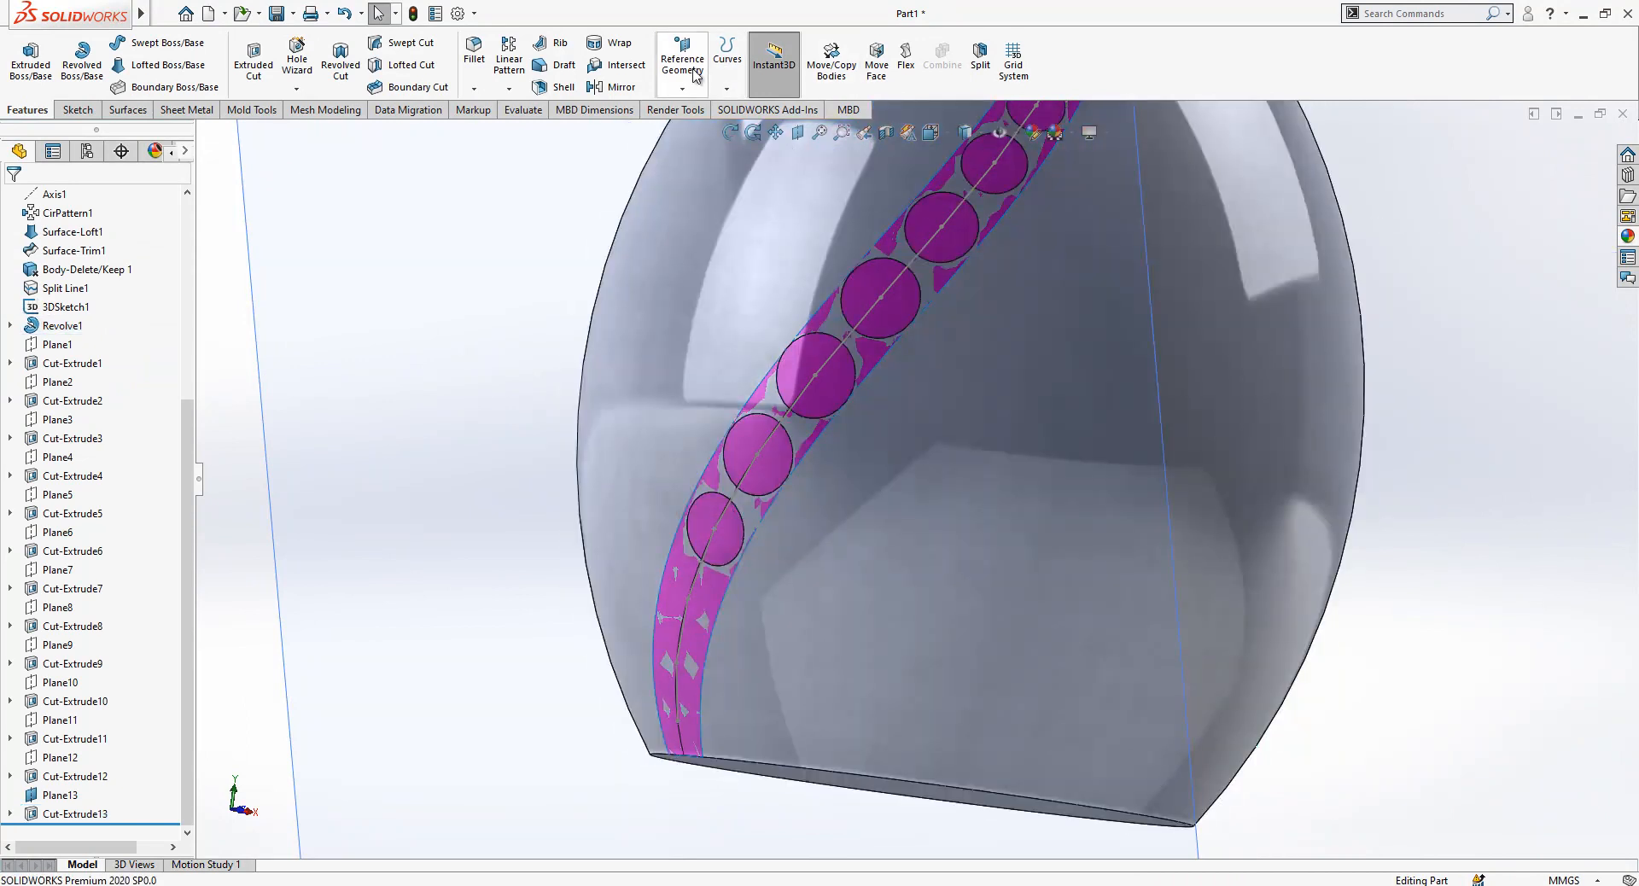
- Create a plane tangent to the body through the curve point just below the thirteenth hole, and hide Plane13
left_click(696, 75)
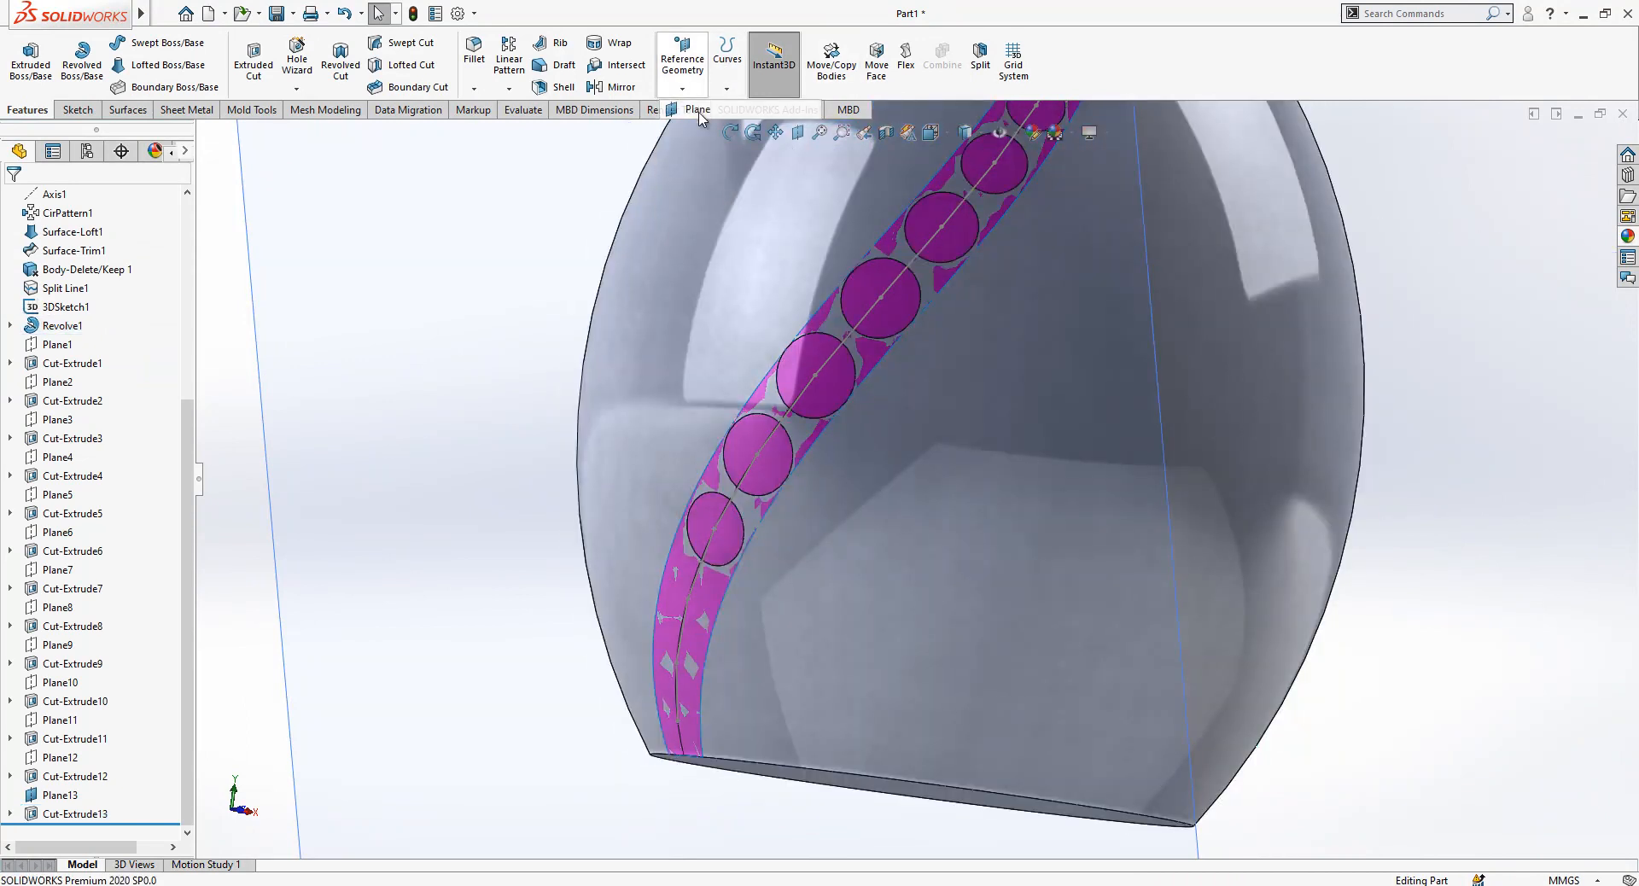
left_click(695, 109)
left_click(981, 377)
left_click(688, 600)
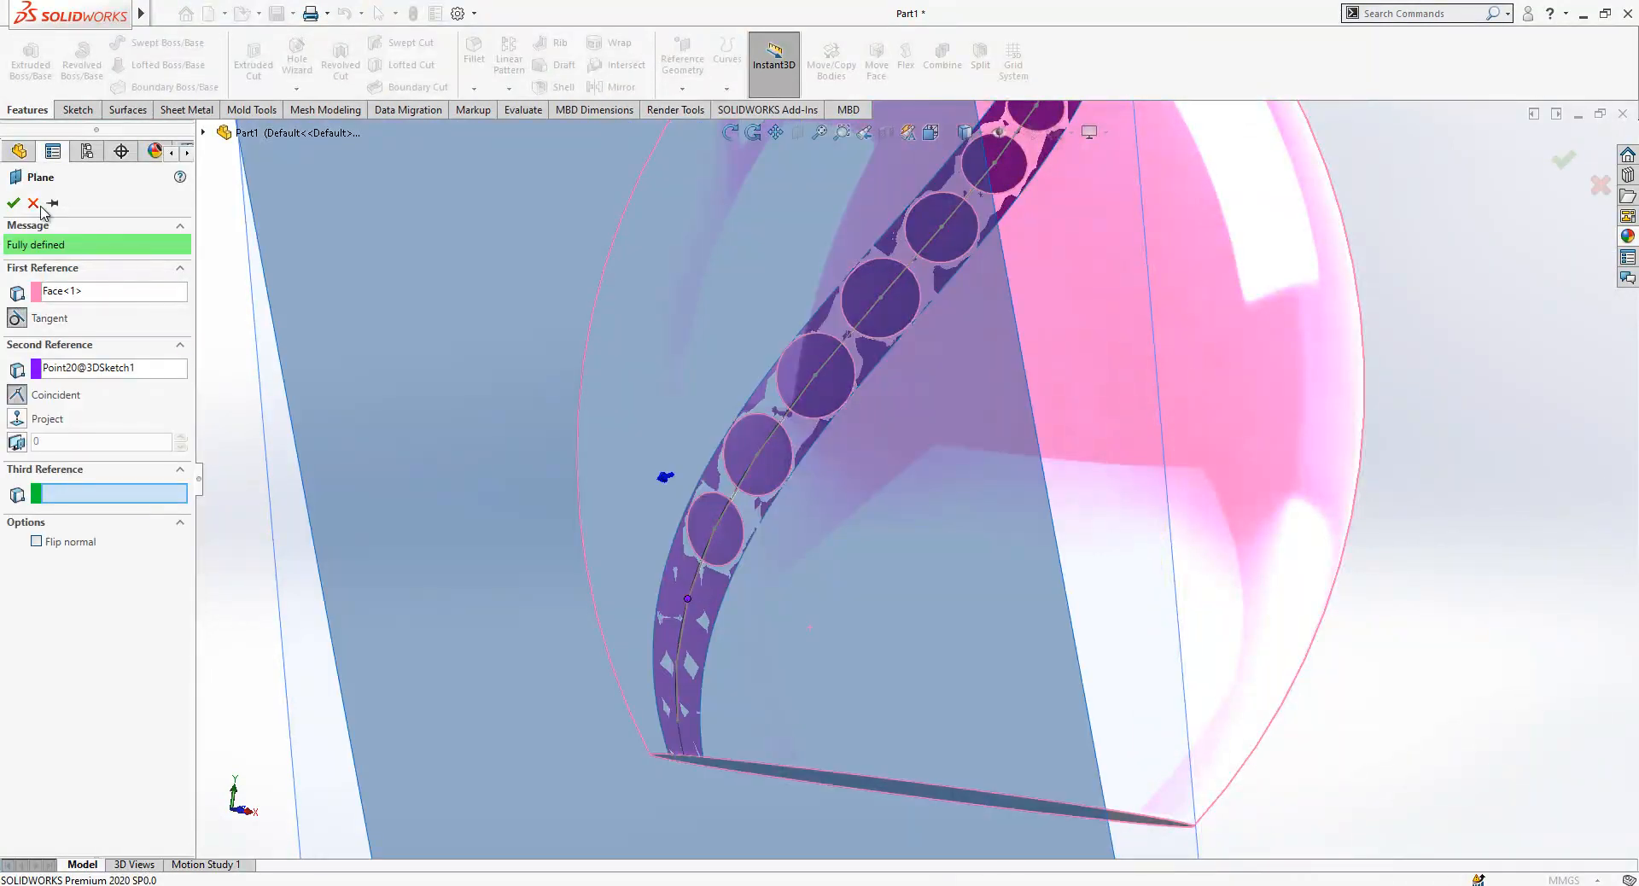
left_click(13, 204)
scroll(341, 421, "up", 4)
left_click(556, 371)
left_click(702, 193)
left_click(777, 148)
- Sketch a circle about 6.5 mm in diameter on Plane14, centred on the curve point below the thirteenth hole
left_click(684, 205)
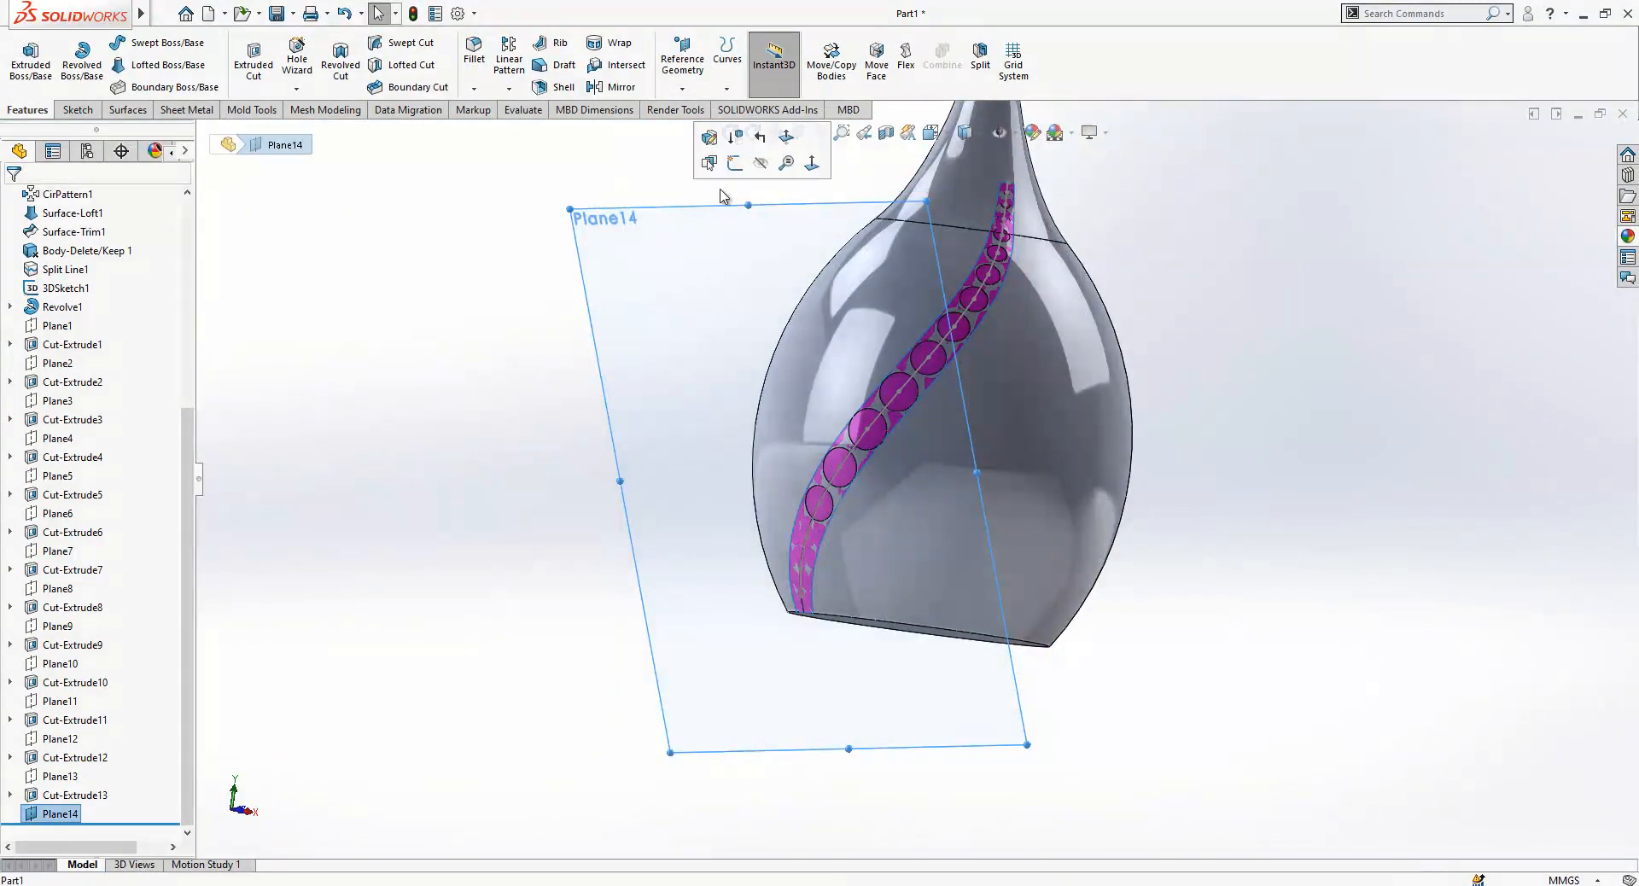
left_click(735, 163)
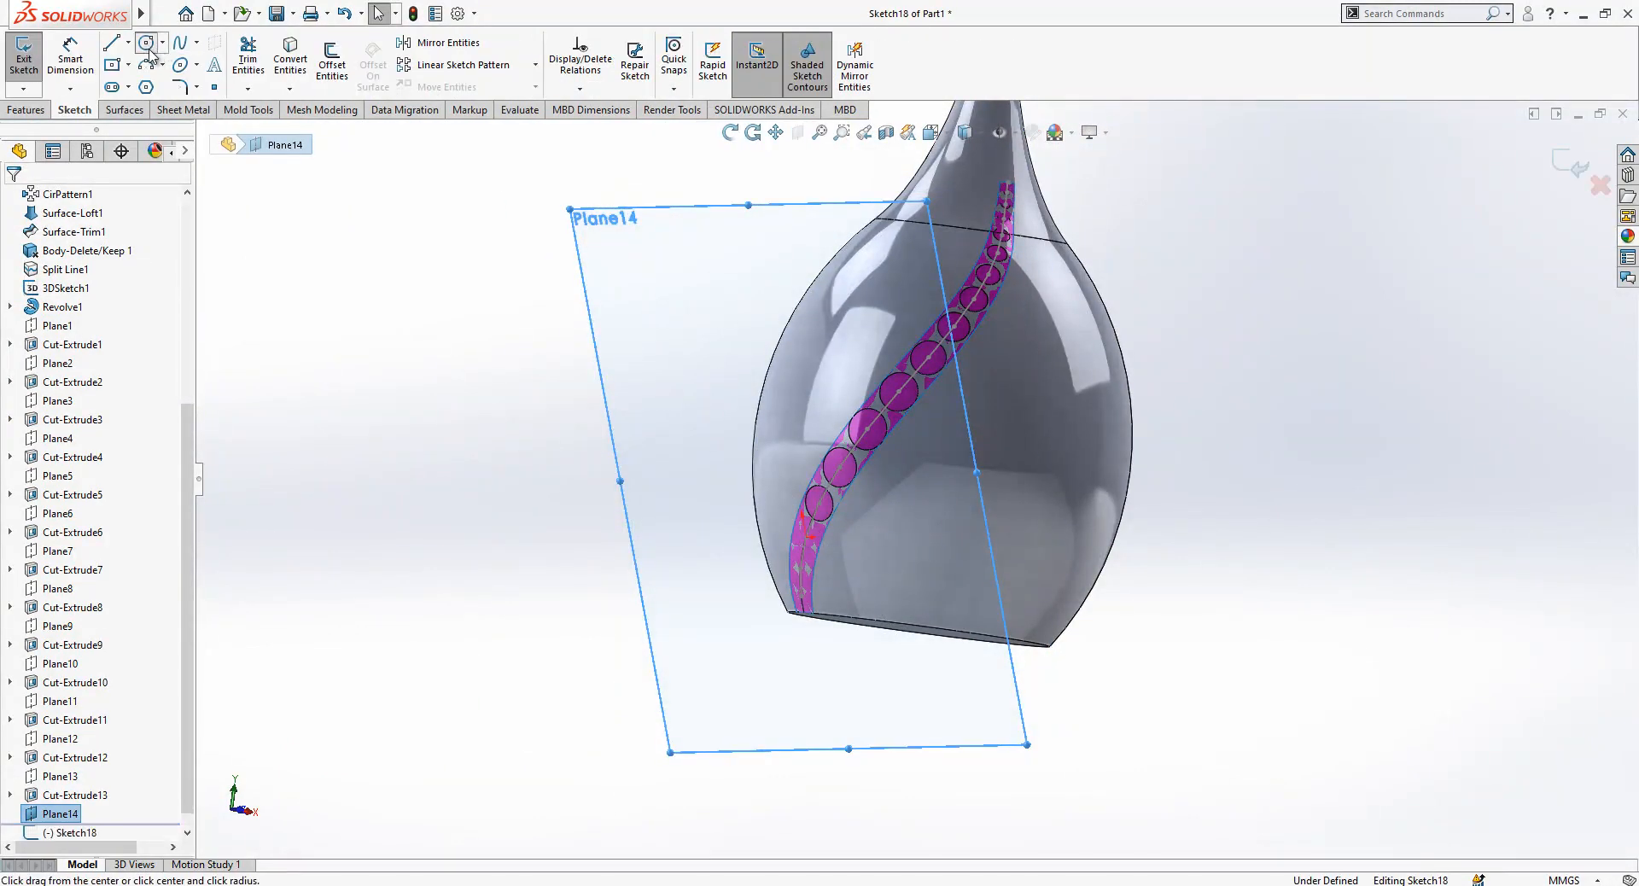
left_click(147, 44)
scroll(820, 546, "down", 5)
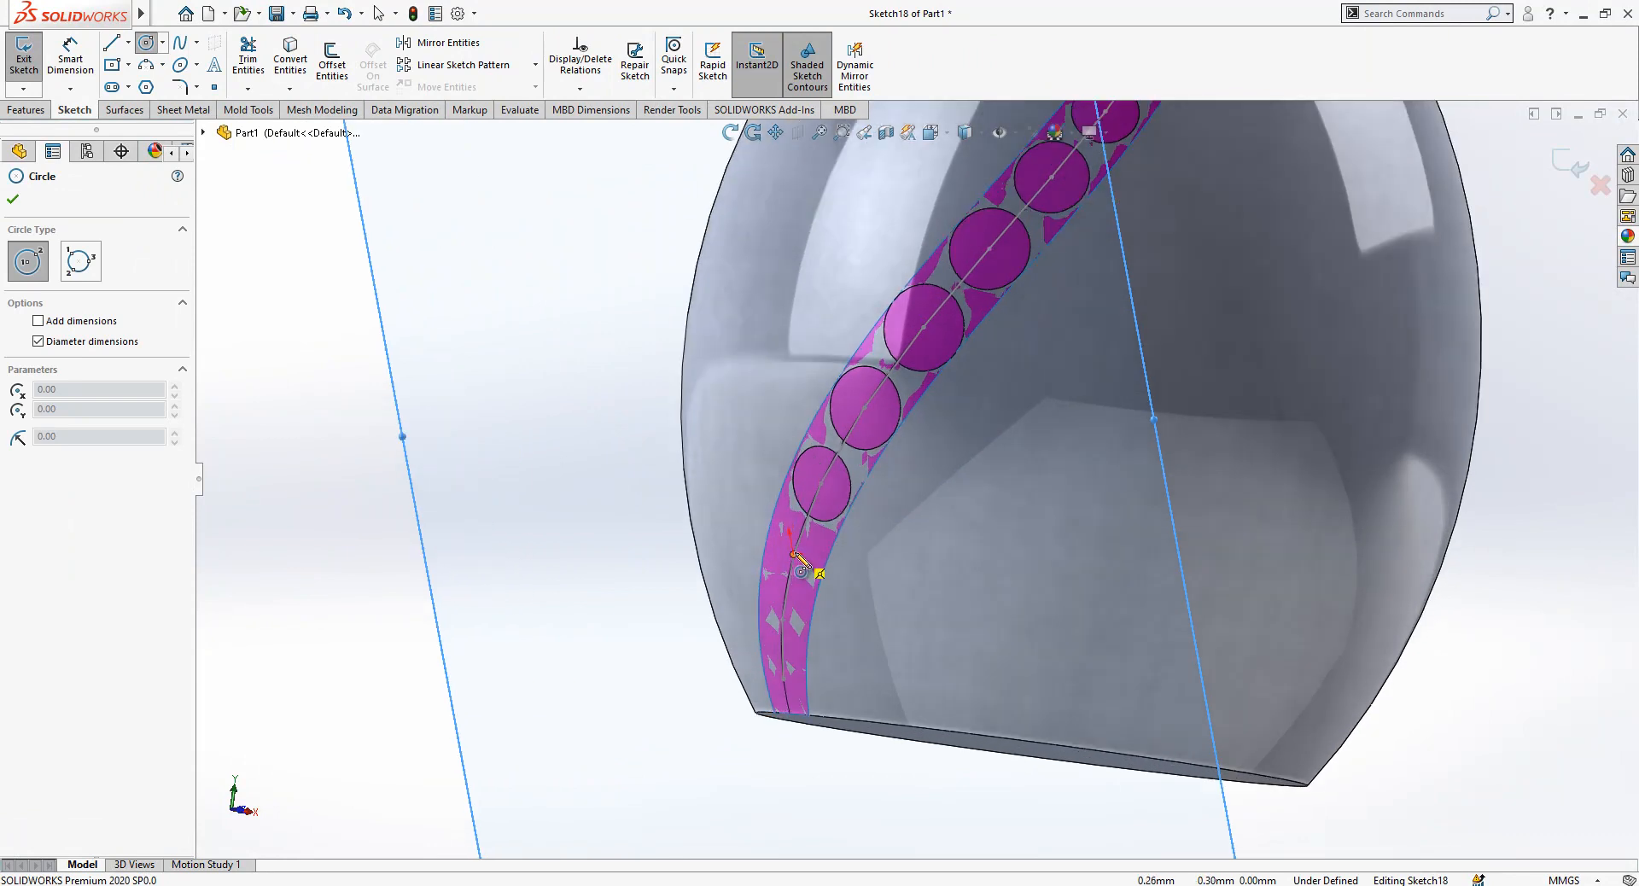
left_click(794, 555)
left_click(809, 573)
- Set the diameter of the circle on Plane14 to 8.5 mm
right_click_drag(811, 585, 813, 562)
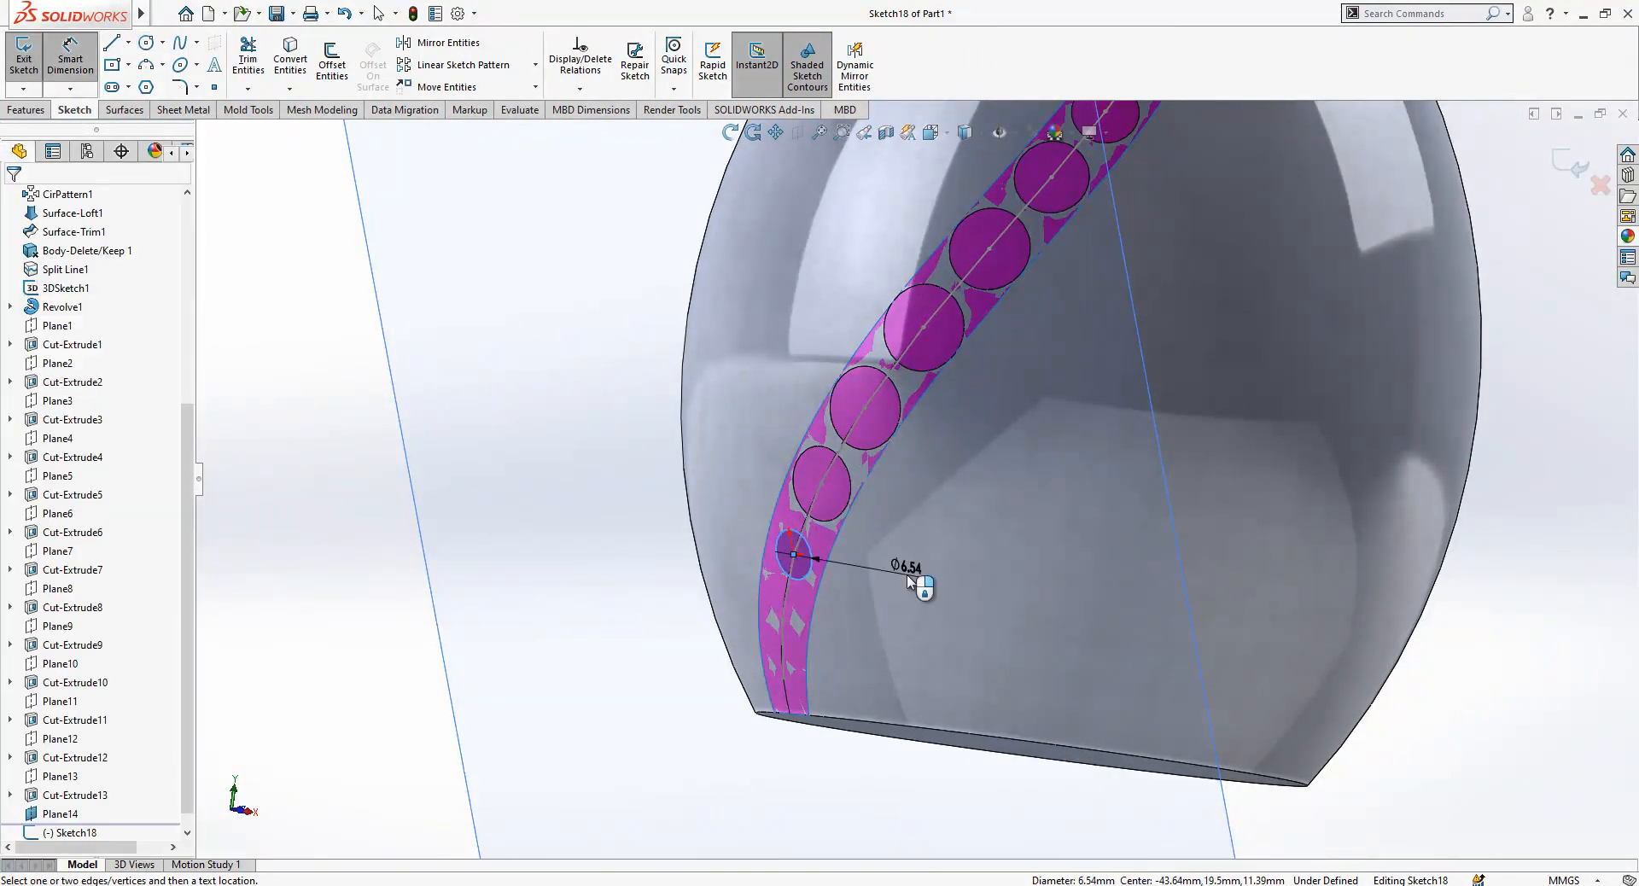
left_click(912, 584)
type("5.")
key("BackSpace")
key("BackSpace")
type("8.5")
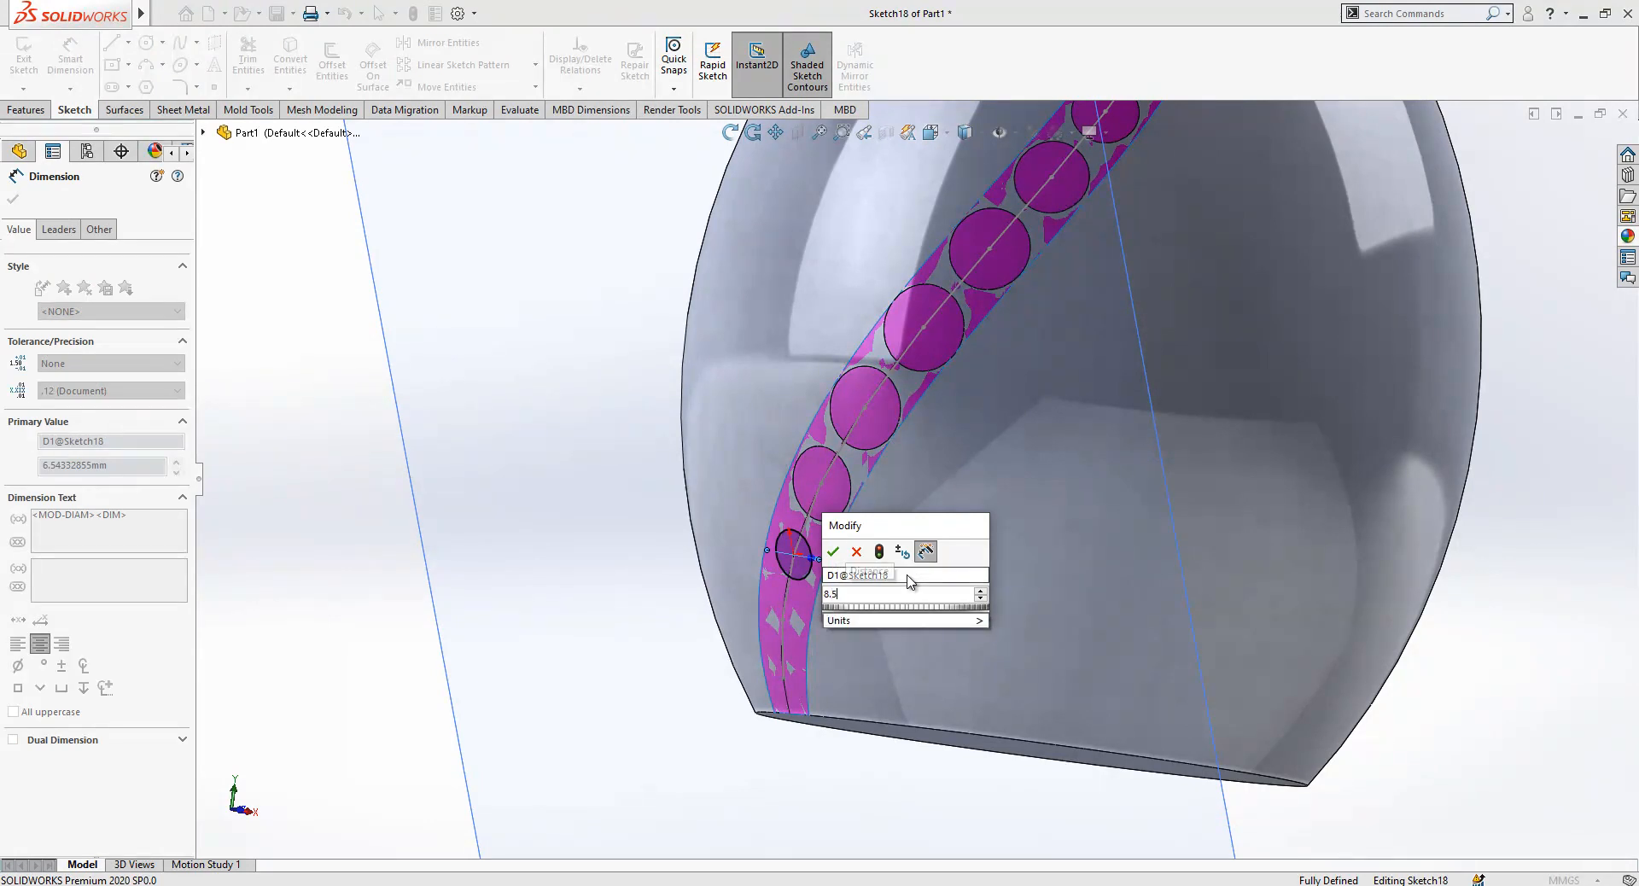
key("Return")
key("Escape")
- Cut the circle on Plane14 into the body with a 10 mm mid-plane extruded cut
left_click(26, 110)
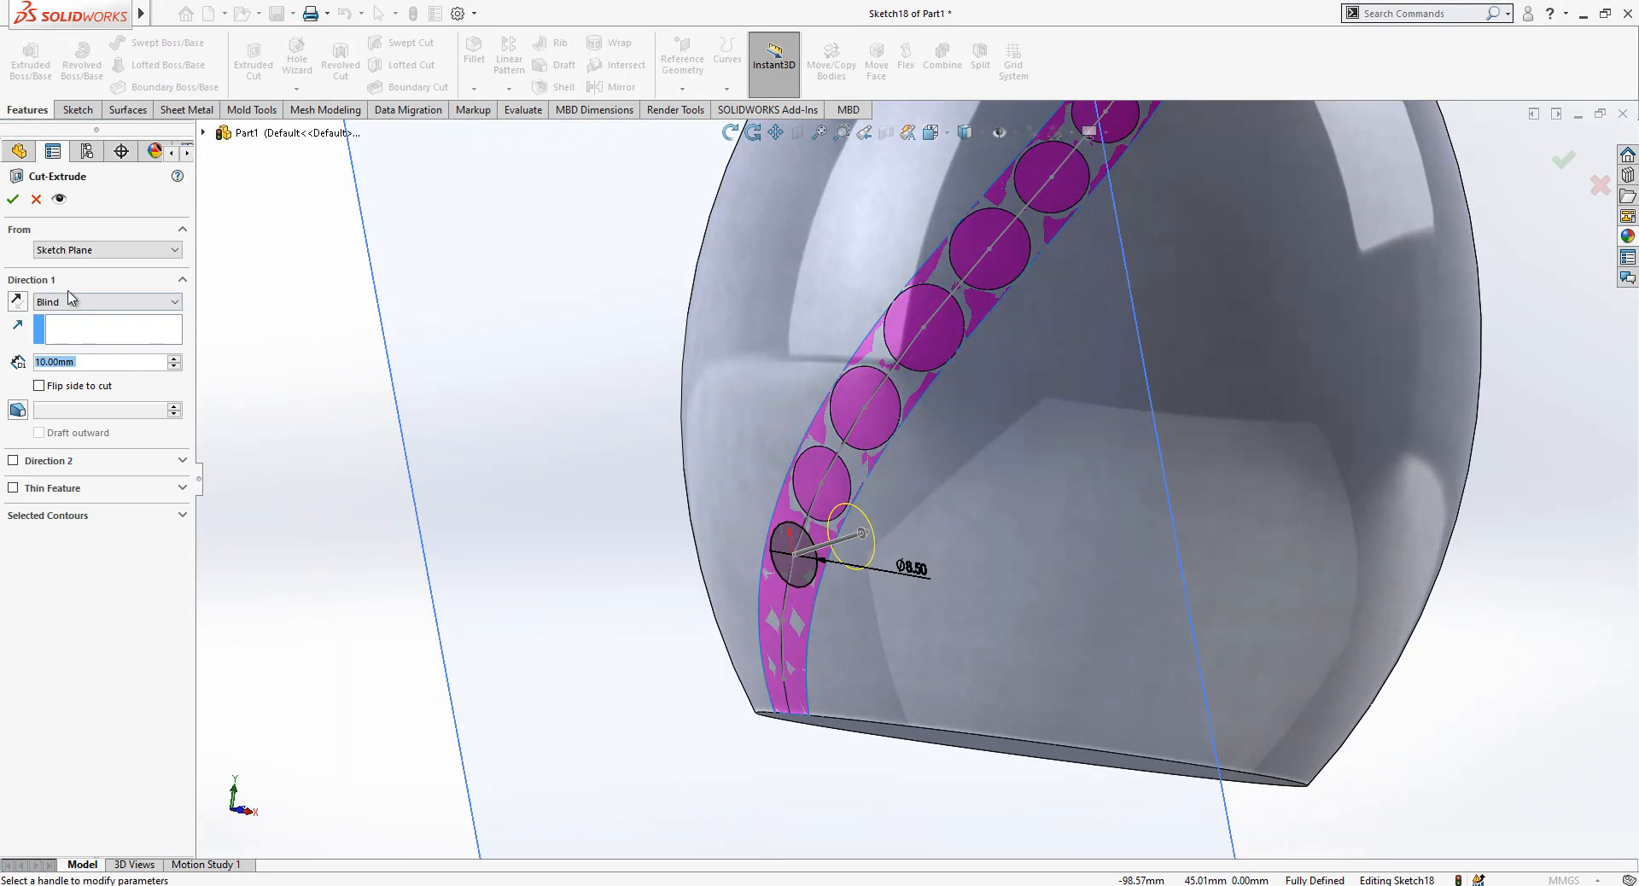
left_click(71, 301)
left_click(64, 406)
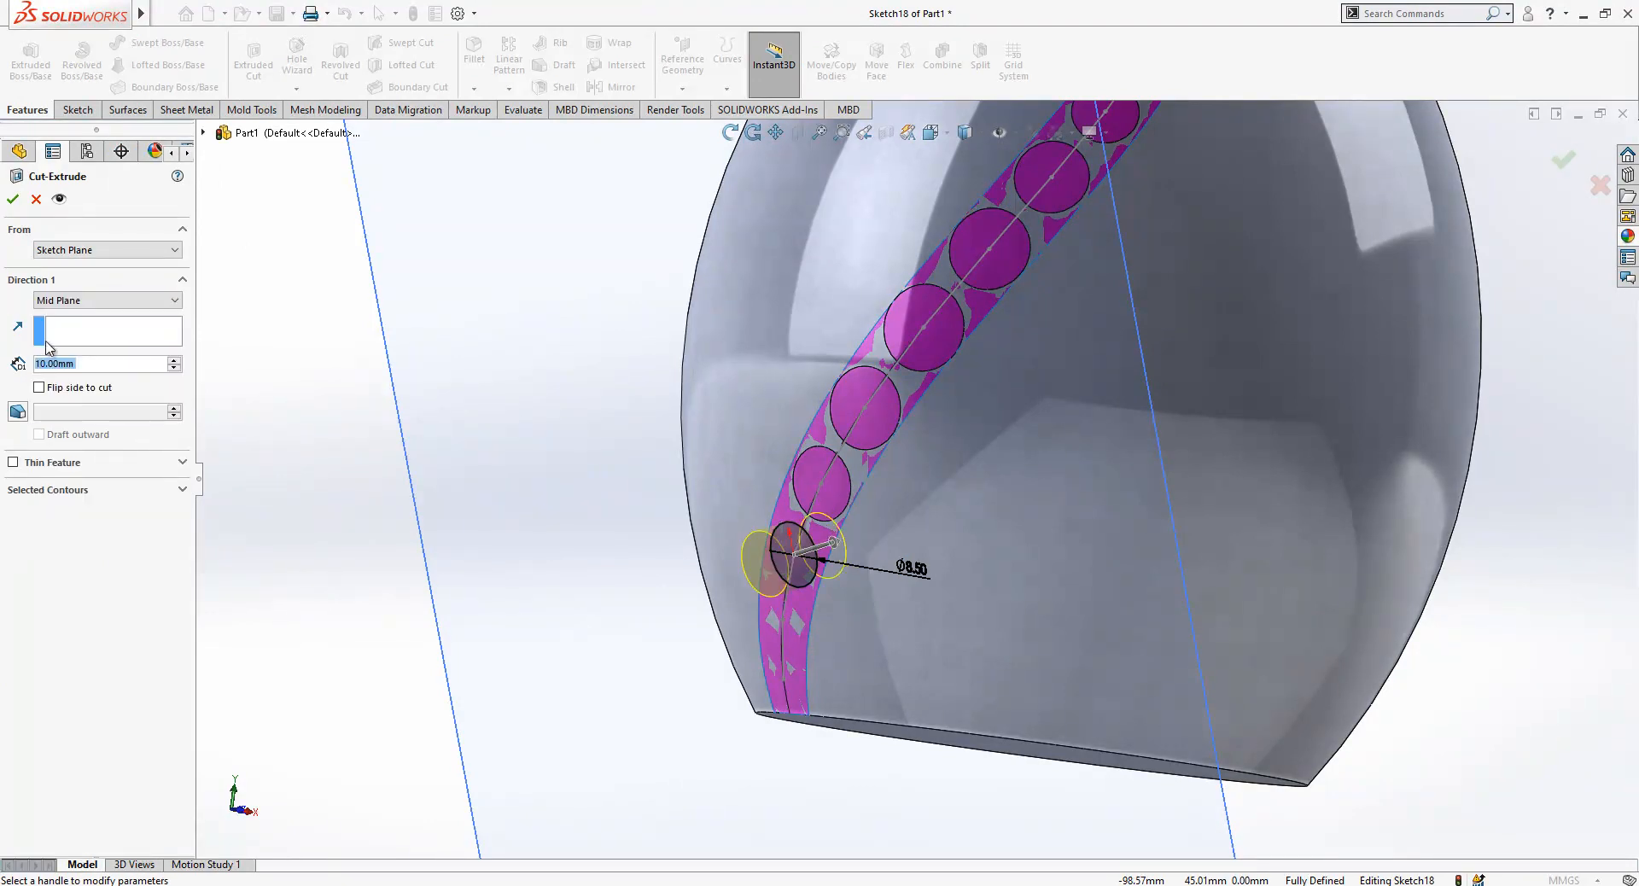
left_click(13, 200)
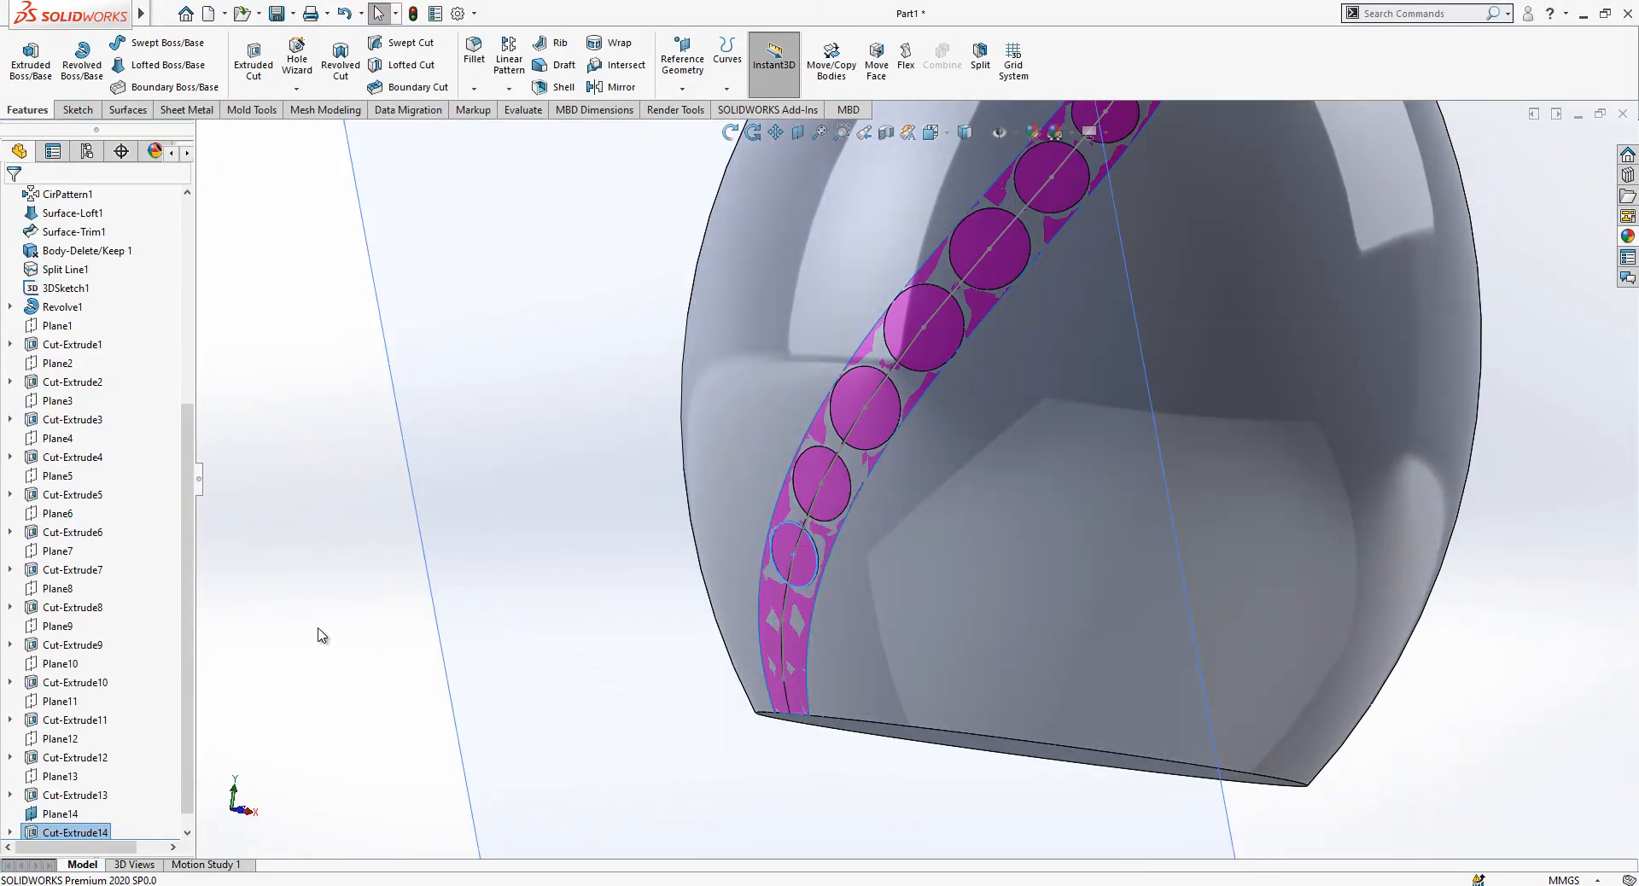
- Create a plane tangent to the body through the curve point just below the fourteenth hole, and hide Plane14
scroll(947, 589, "up", 1)
middle_click_drag(1002, 582, 845, 607)
scroll(846, 607, "down", 2)
left_click(685, 88)
left_click(698, 108)
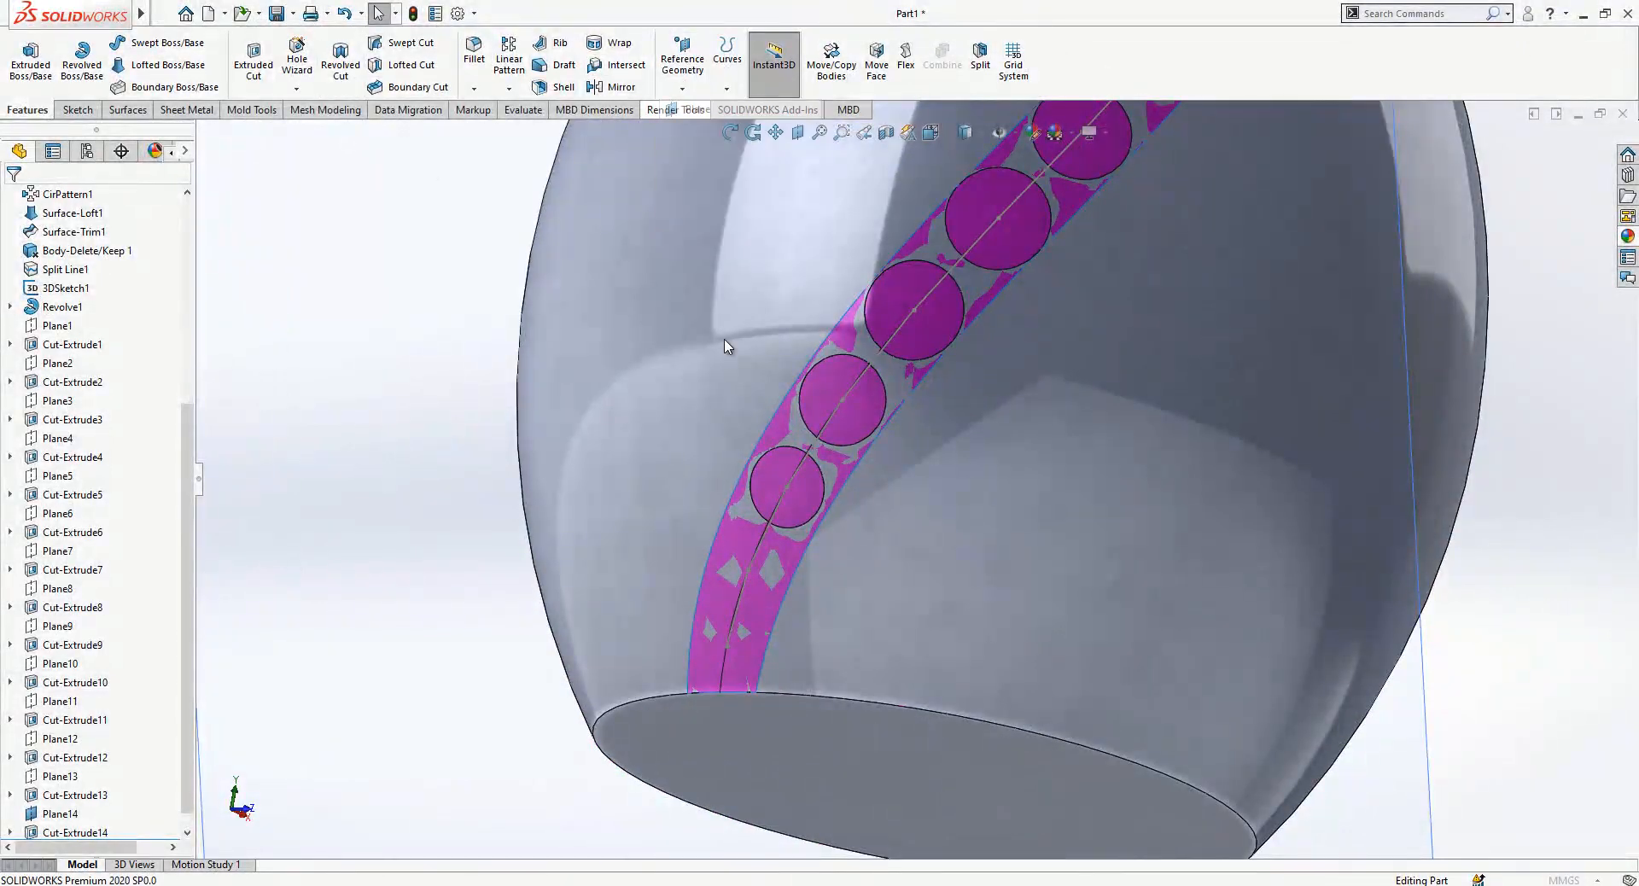
left_click(748, 569)
left_click(825, 603)
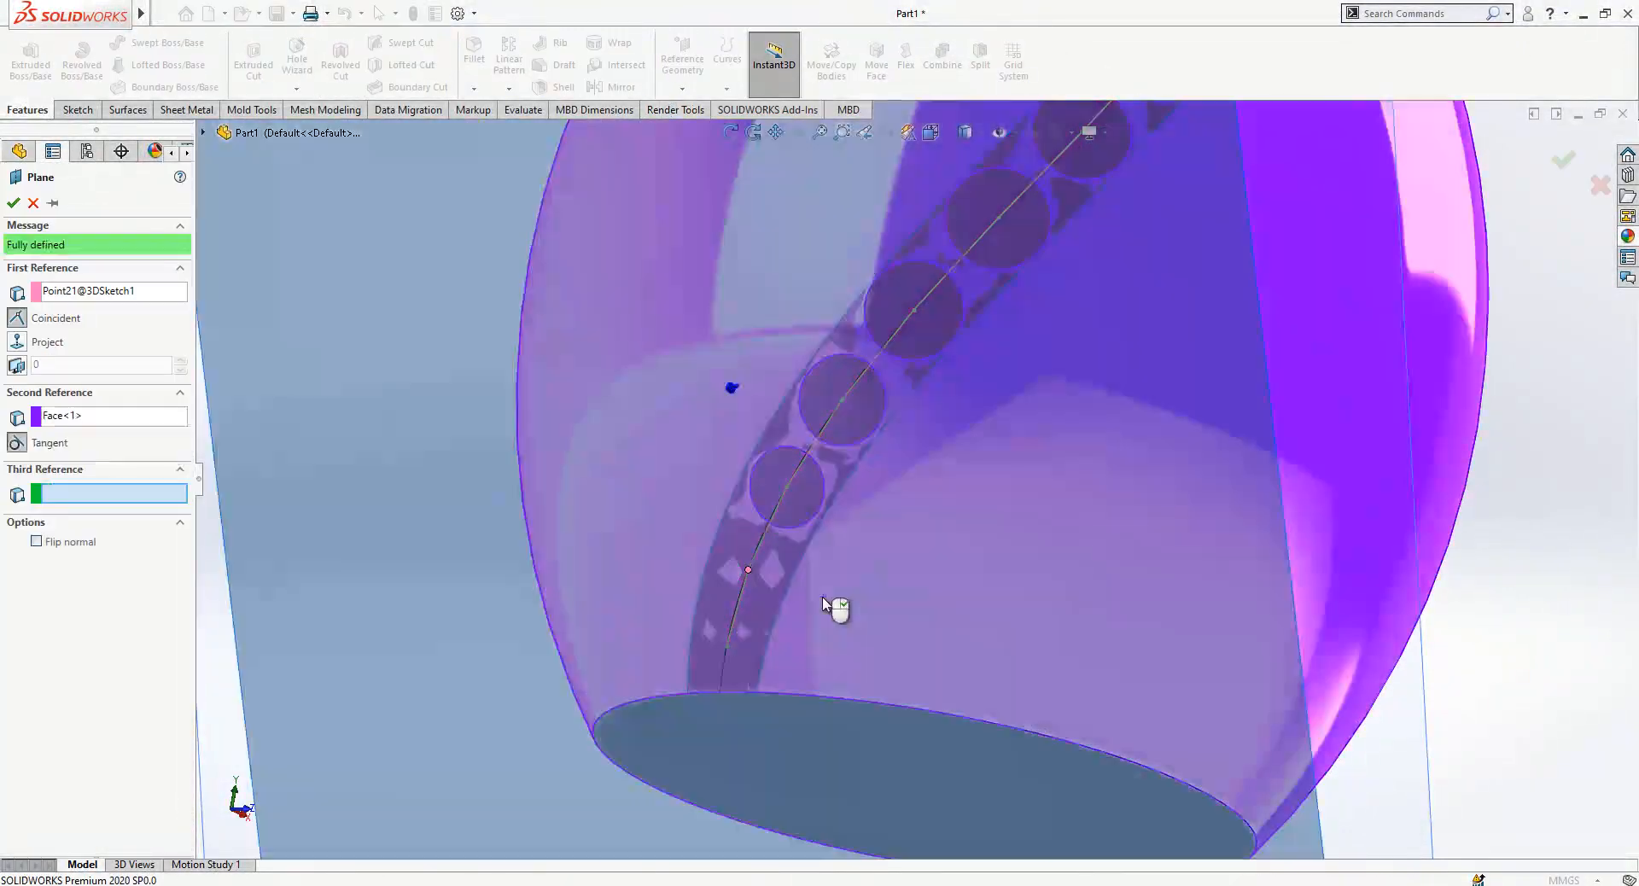
left_click(14, 203)
scroll(384, 363, "up", 2)
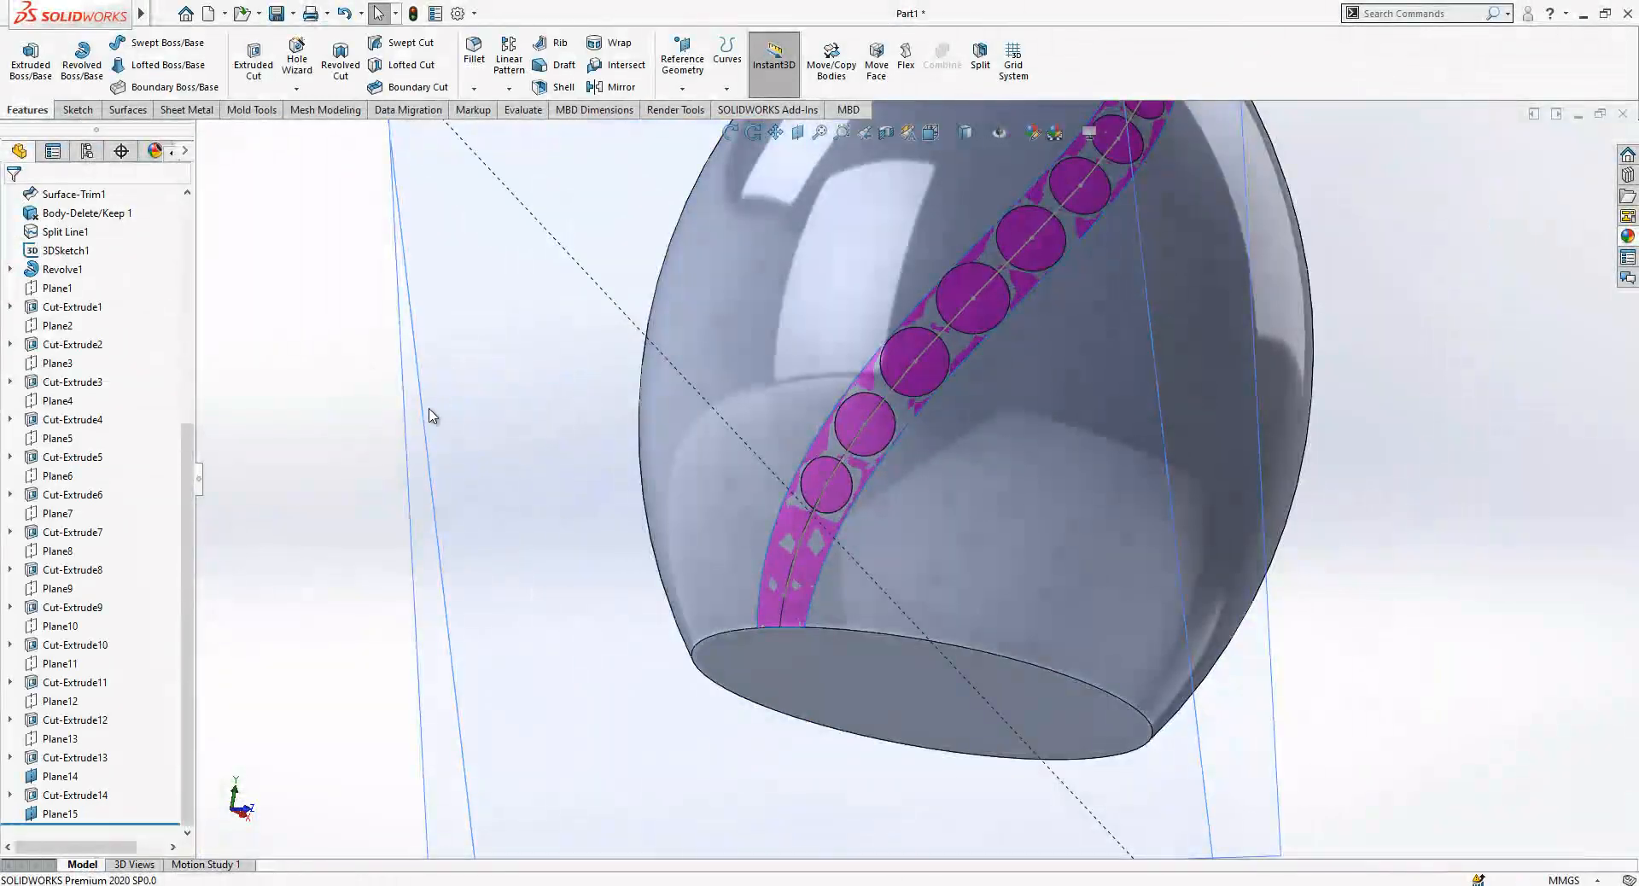
left_click(414, 446)
left_click(516, 387)
- Sketch a circle about 13.2 mm in diameter on Plane15, centred on the curve point below the fourteenth hole
left_click(472, 447)
left_click(541, 395)
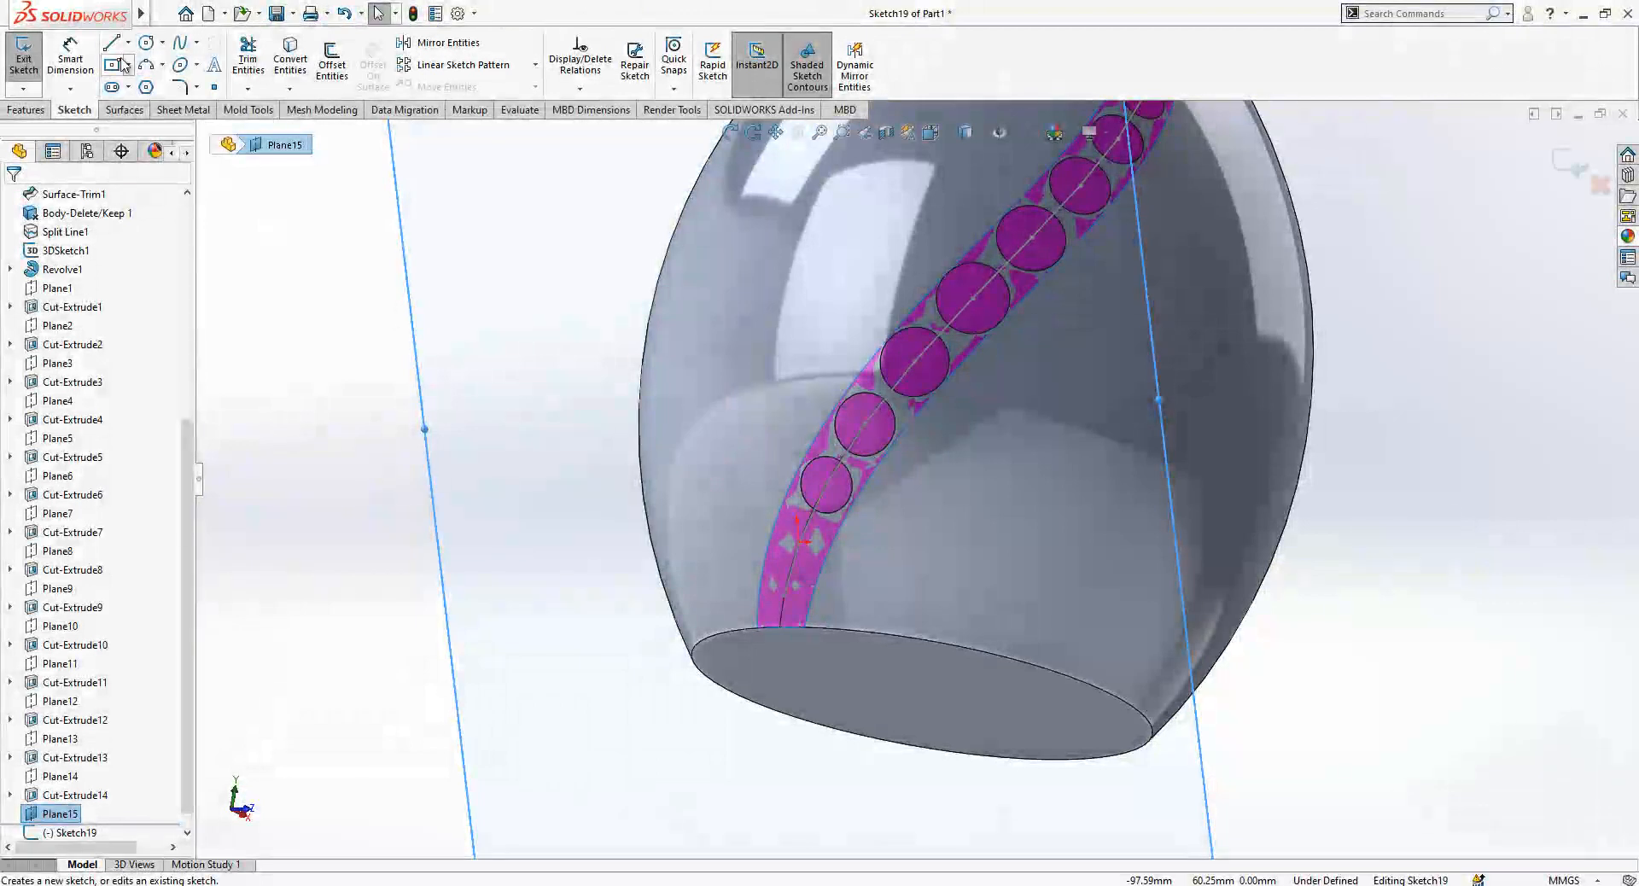
left_click(147, 43)
left_click(799, 542)
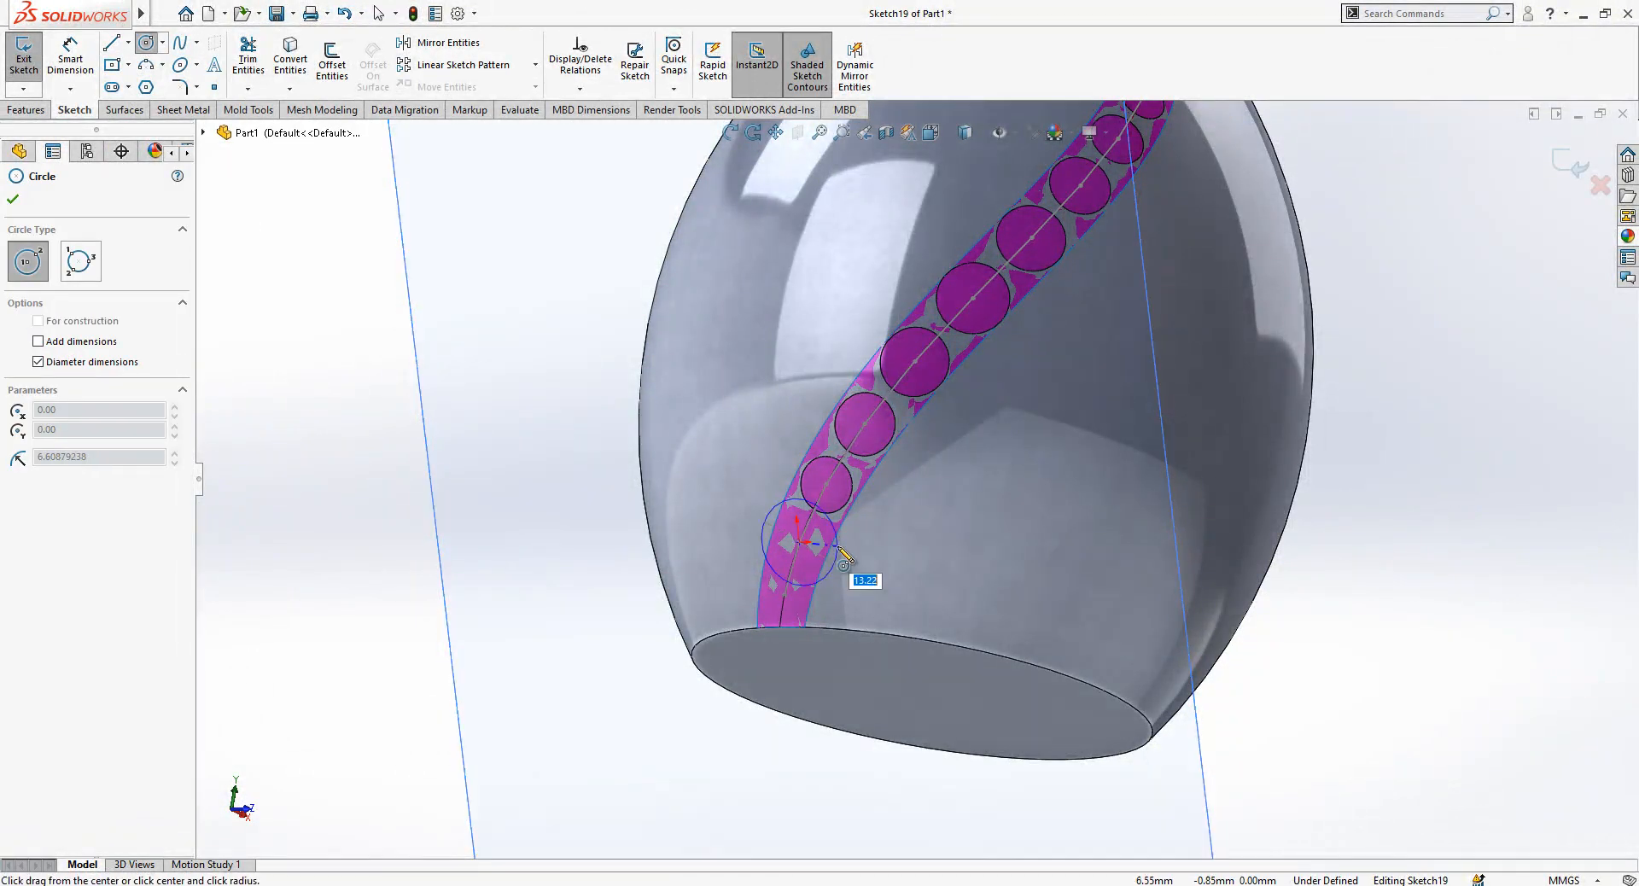
left_click(835, 564)
- Set the diameter of the circle on Plane15 to 7.5 mm
key("d")
left_click(836, 555)
left_click(862, 560)
type("7.5")
key("Return")
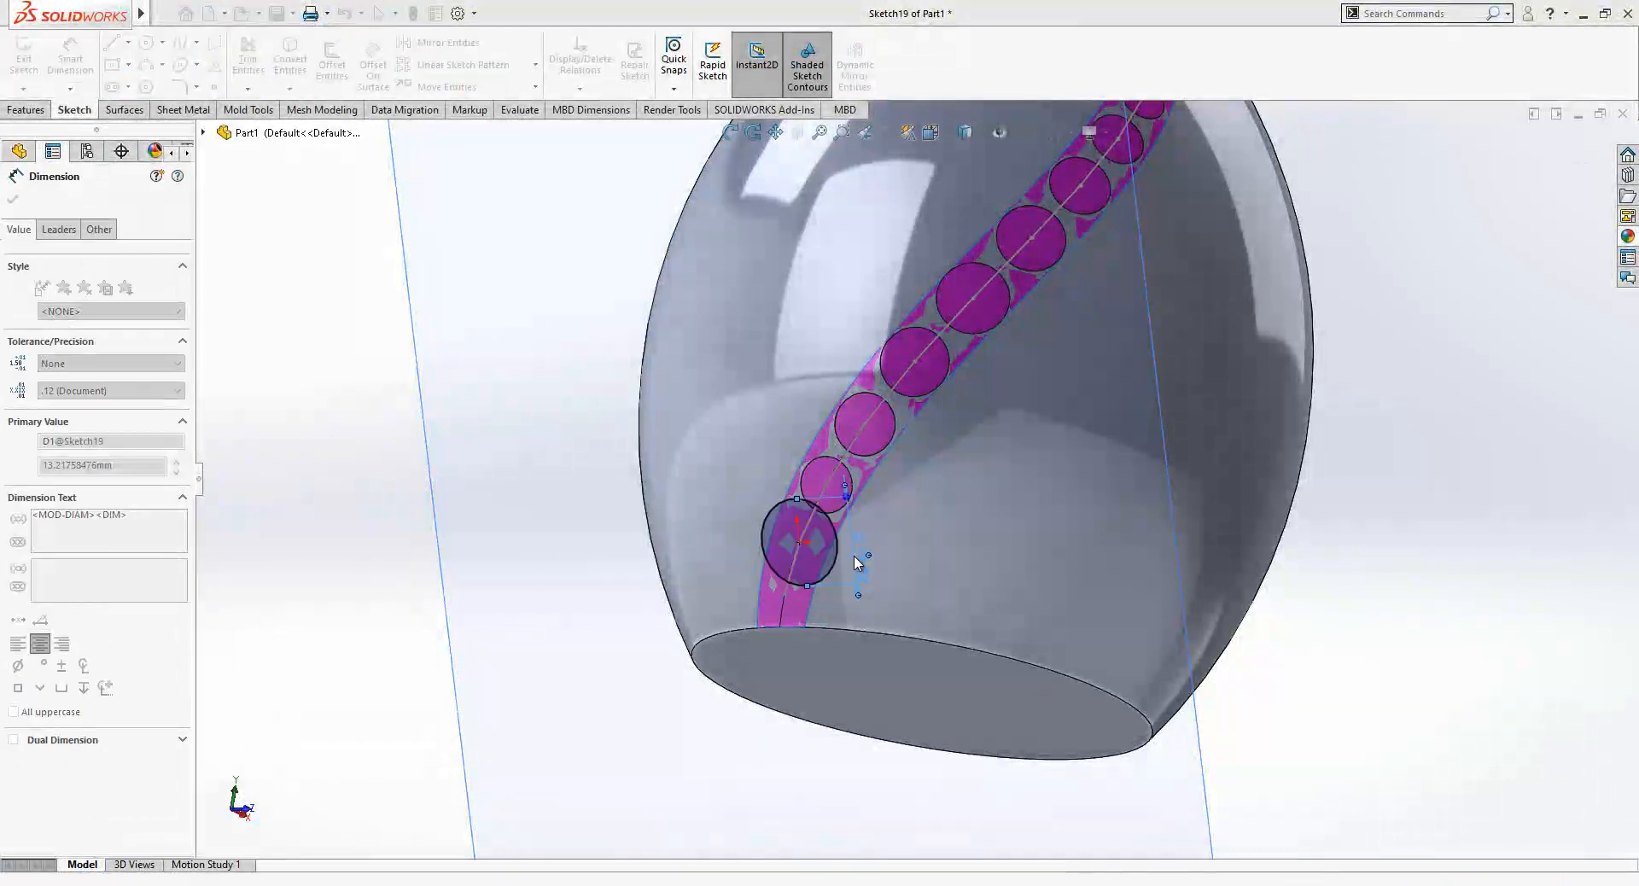
key("Escape")
- Cut the circle on Plane15 into the body with an extruded cut and hide Plane15
left_click(258, 60)
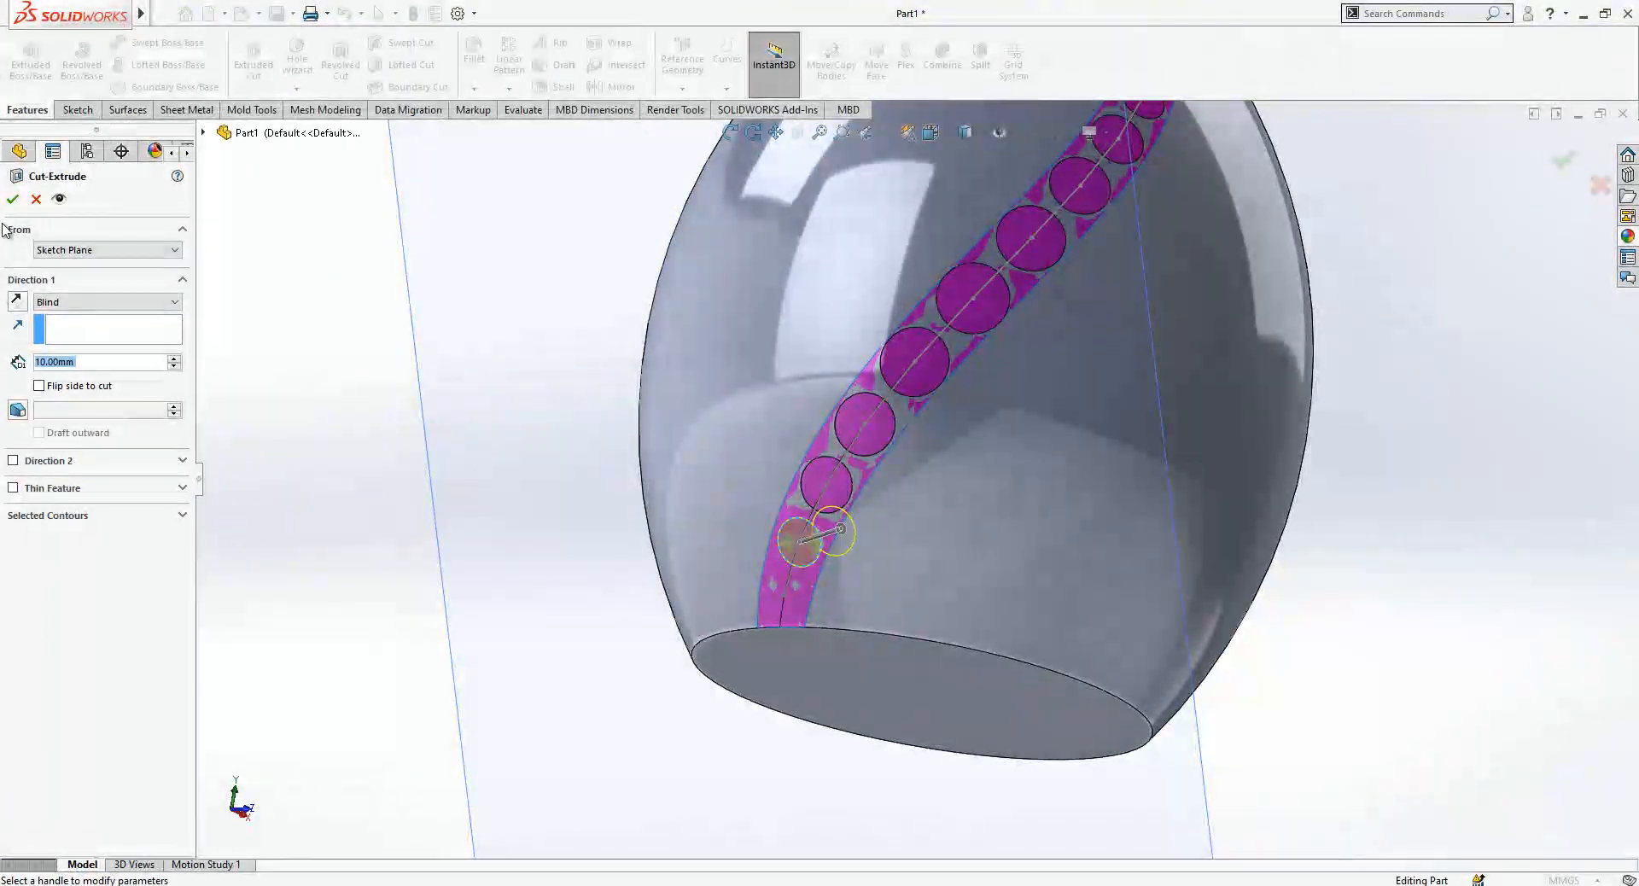
key("Return")
scroll(847, 595, "down", 2)
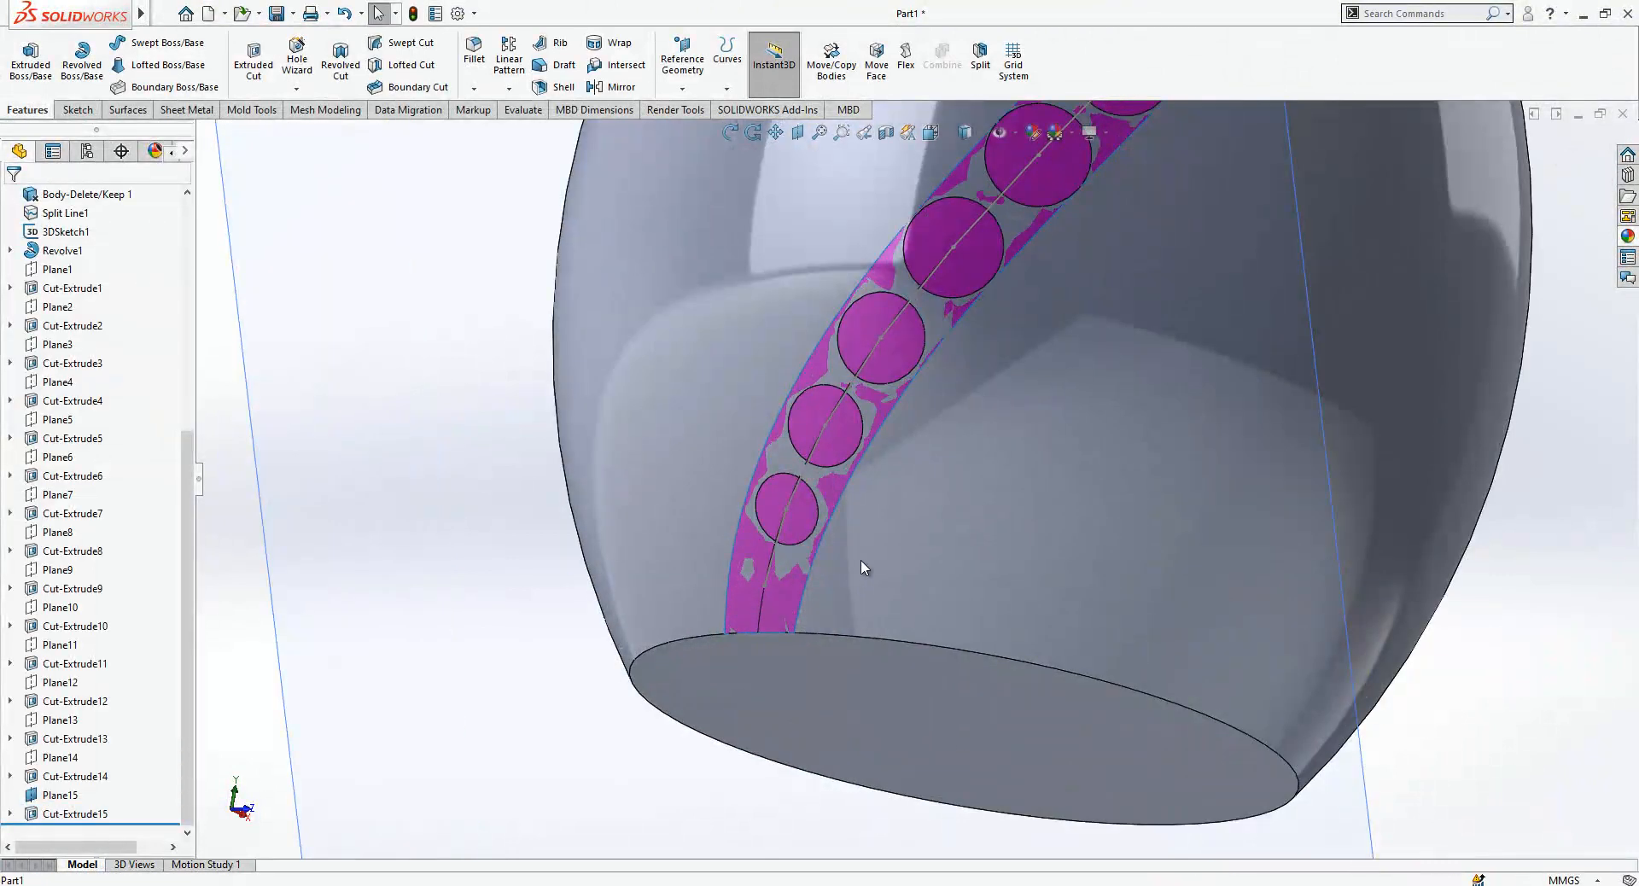
left_click(853, 567)
left_click(362, 524)
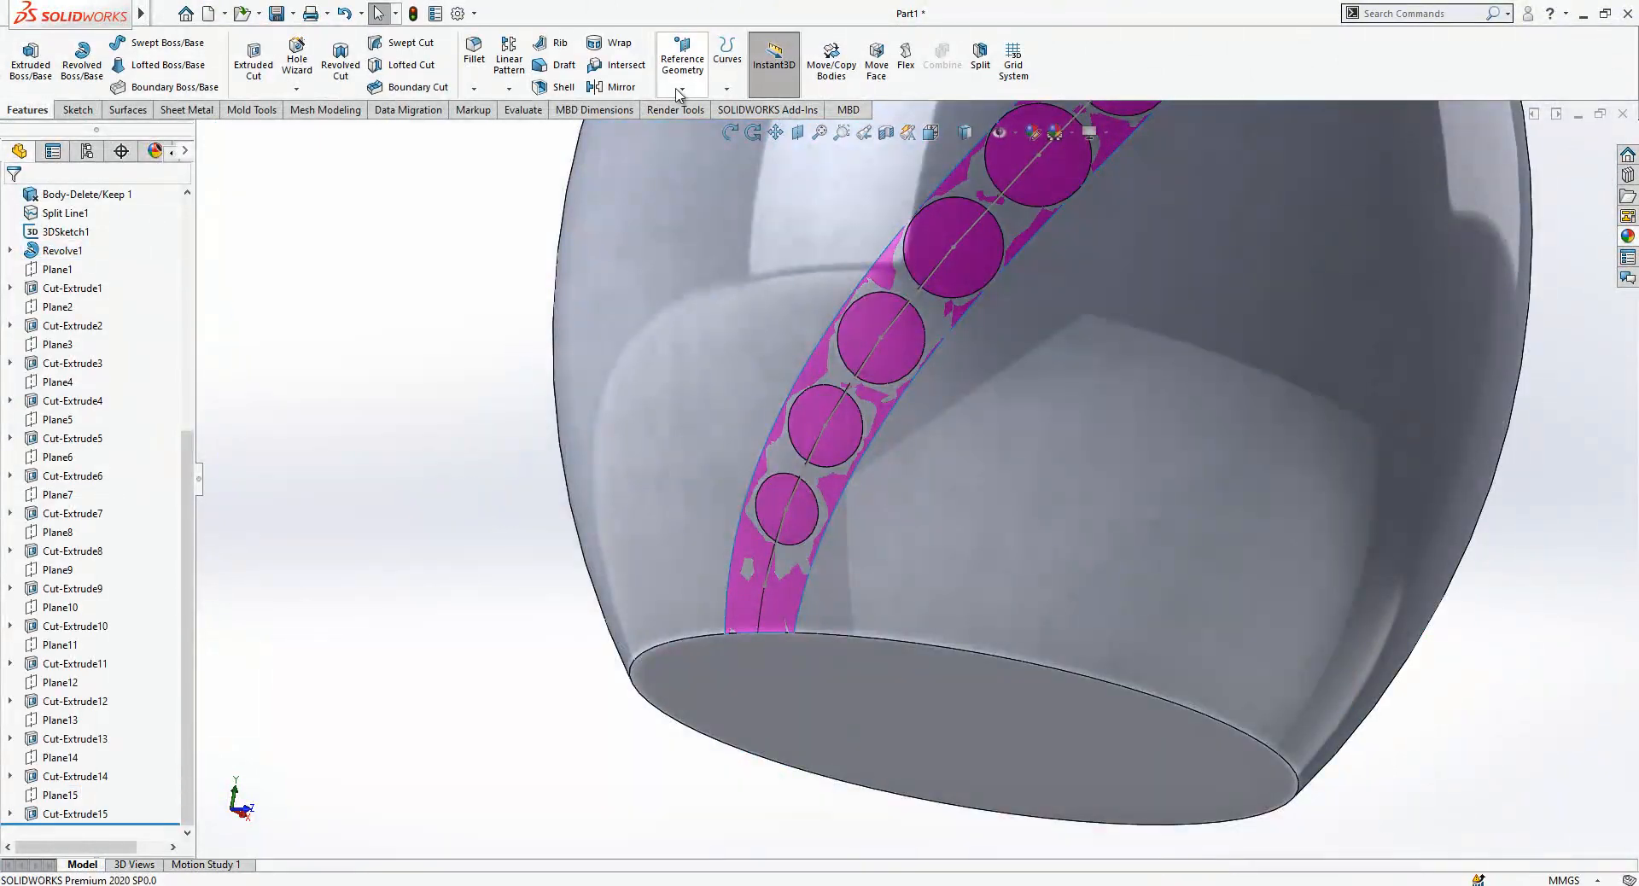
- Create a plane through the curve point just below the fifteenth hole, tangent to the body's outer face
left_click(682, 88)
left_click(696, 112)
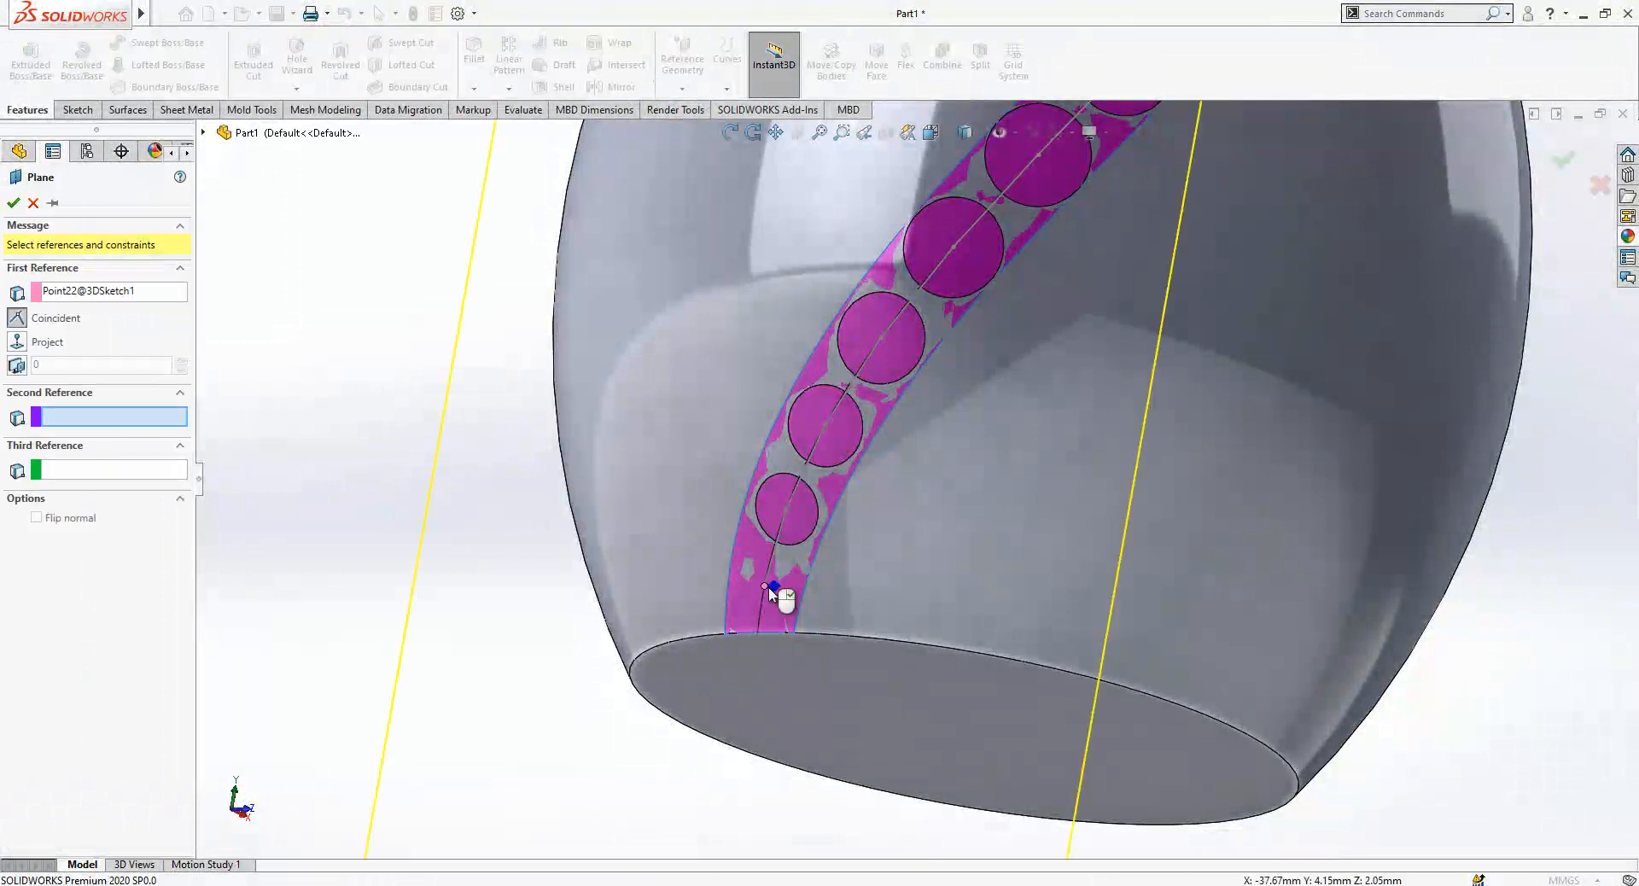
left_click(767, 586)
left_click(841, 591)
left_click(8, 203)
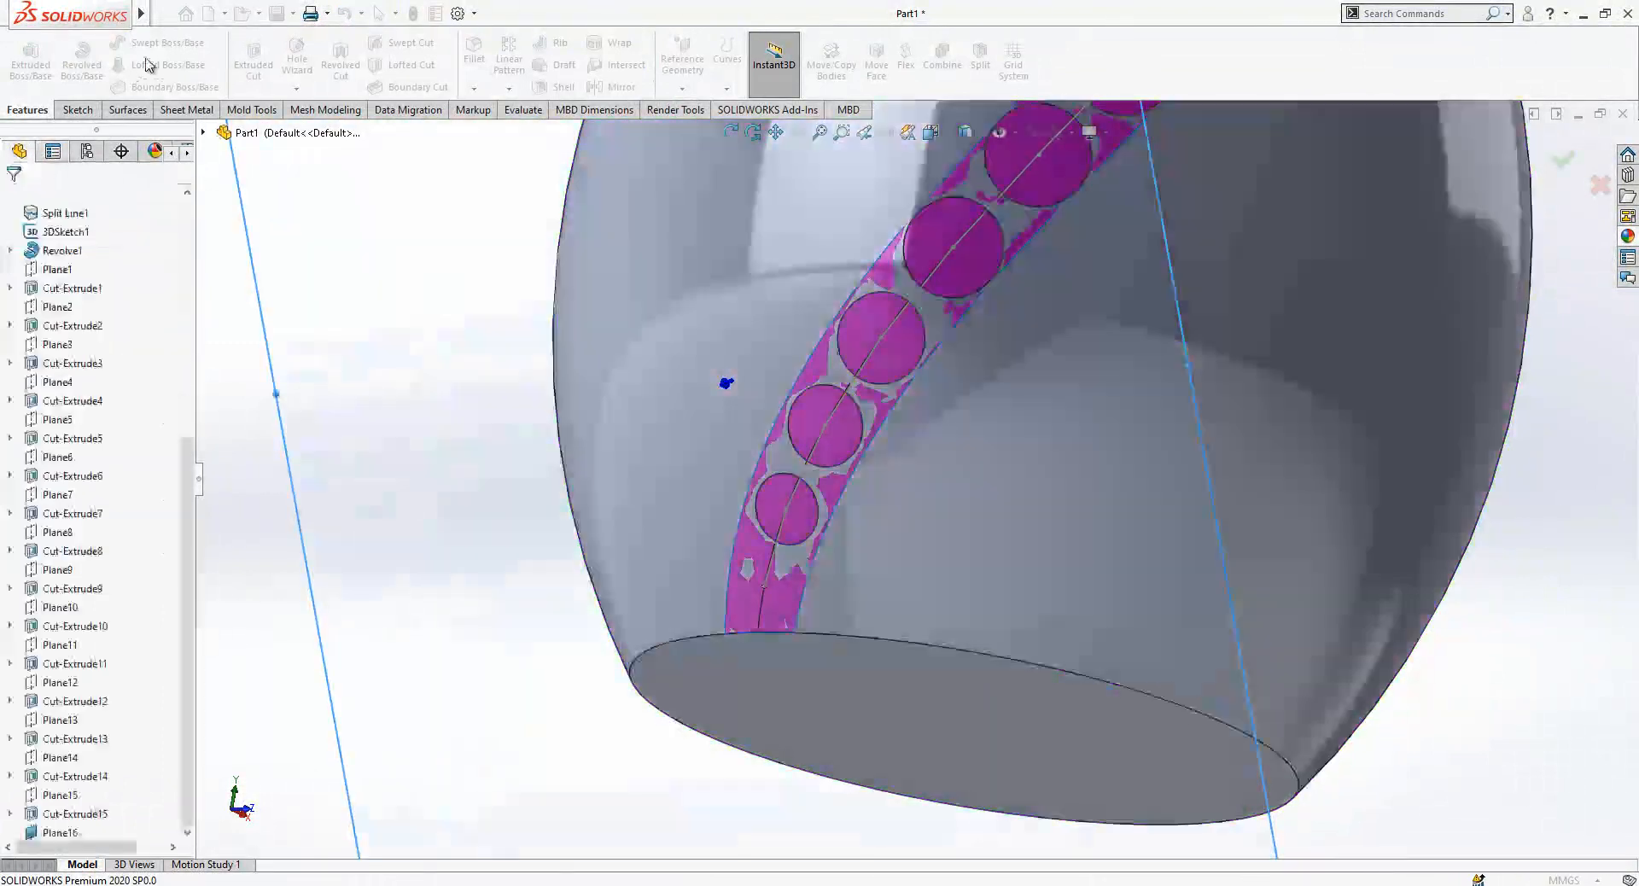
- Sketch a circle about 4.9 mm in diameter on Plane16, centred on the curve point below the fifteenth hole
left_click(77, 111)
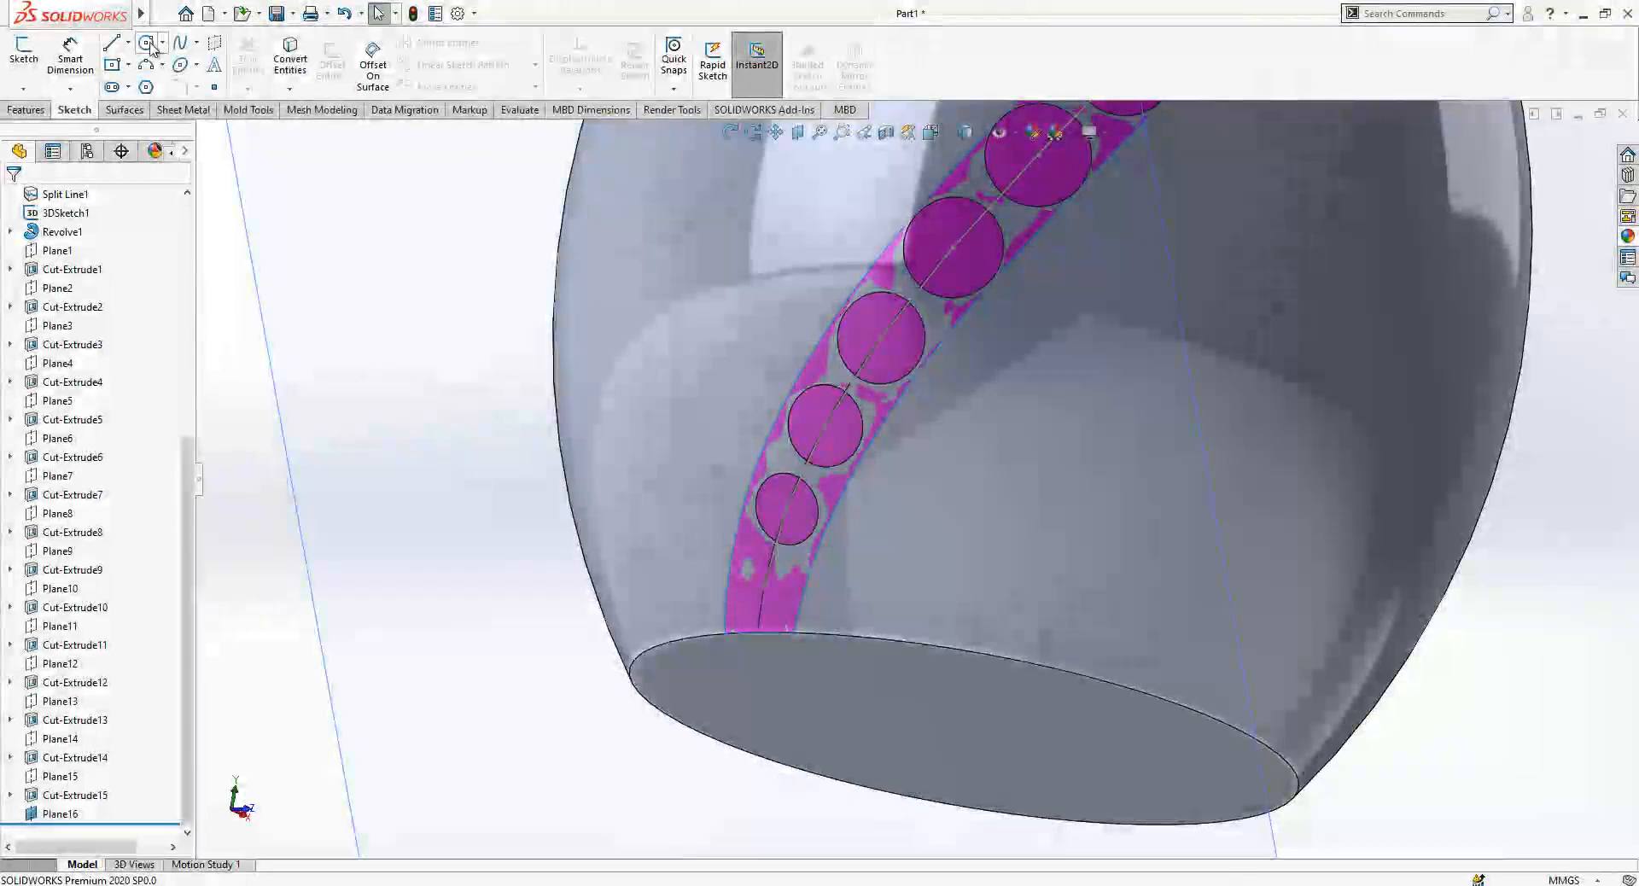
left_click(146, 42)
key("Escape")
left_click(459, 501)
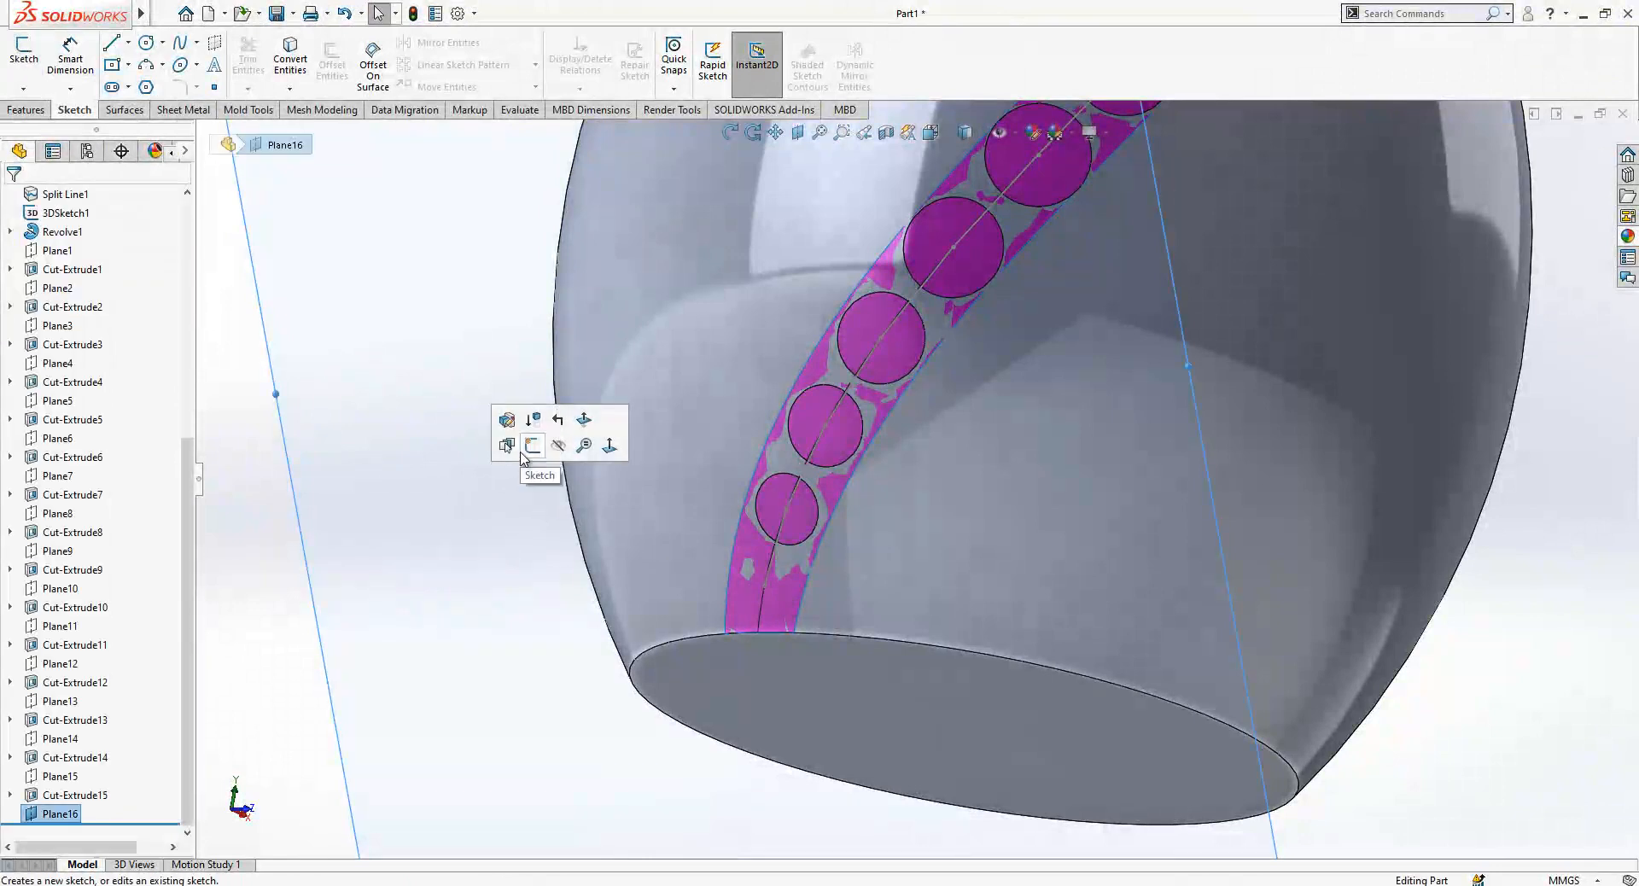
left_click(526, 449)
left_click(146, 43)
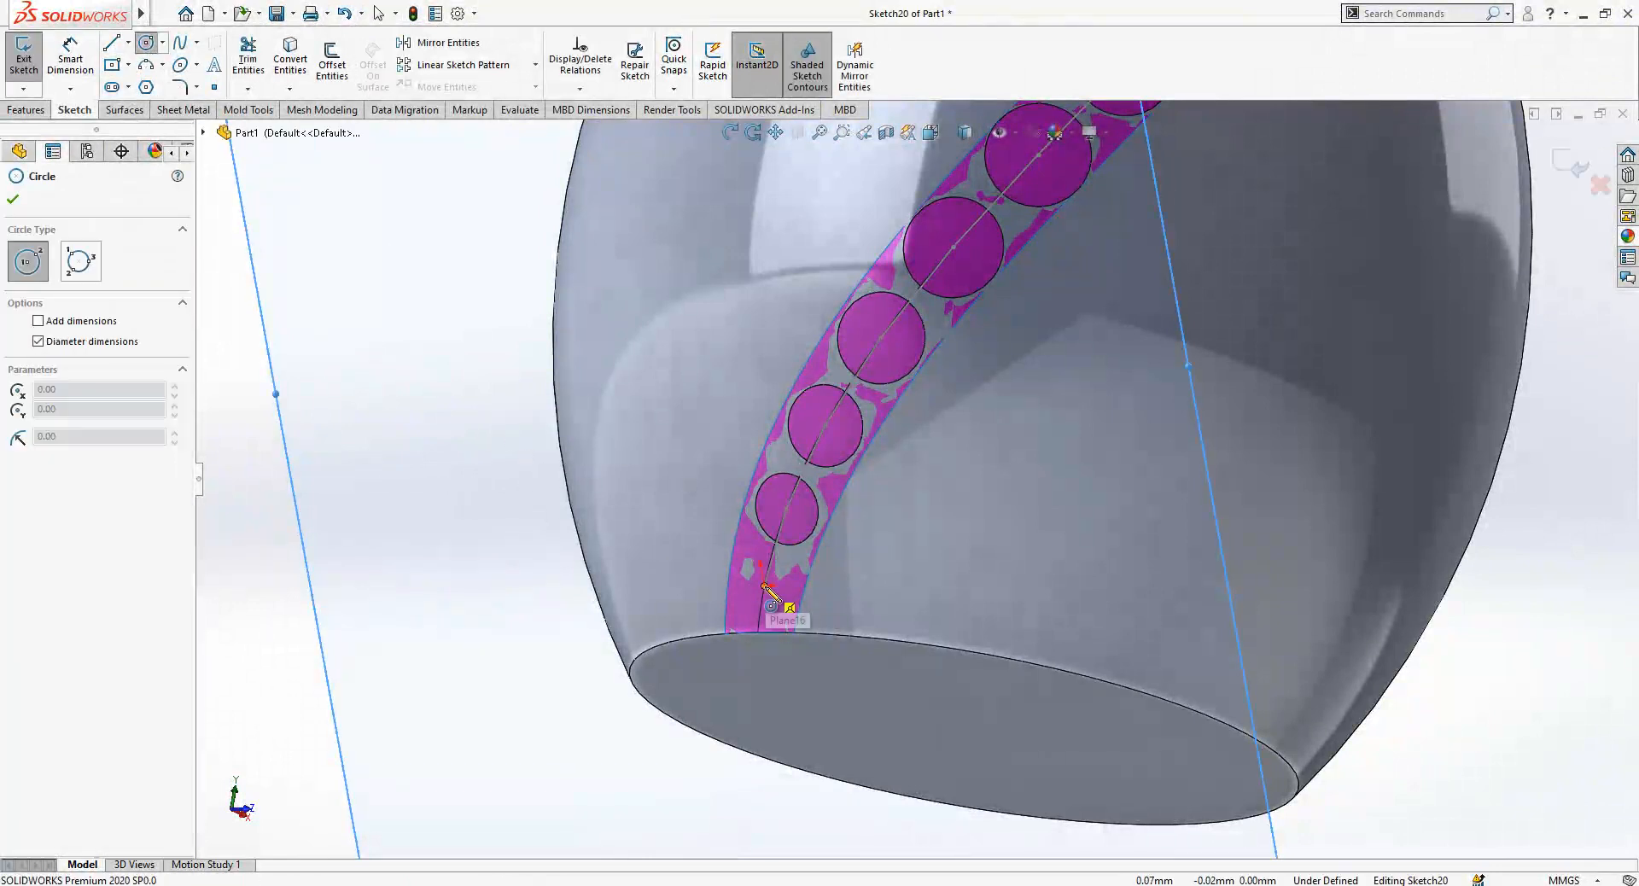
left_click(765, 587)
left_click(783, 594)
- Set the diameter of the circle on Plane16 to 5.5 mm
right_click_drag(878, 612, 917, 547)
right_click_drag(789, 596, 816, 446)
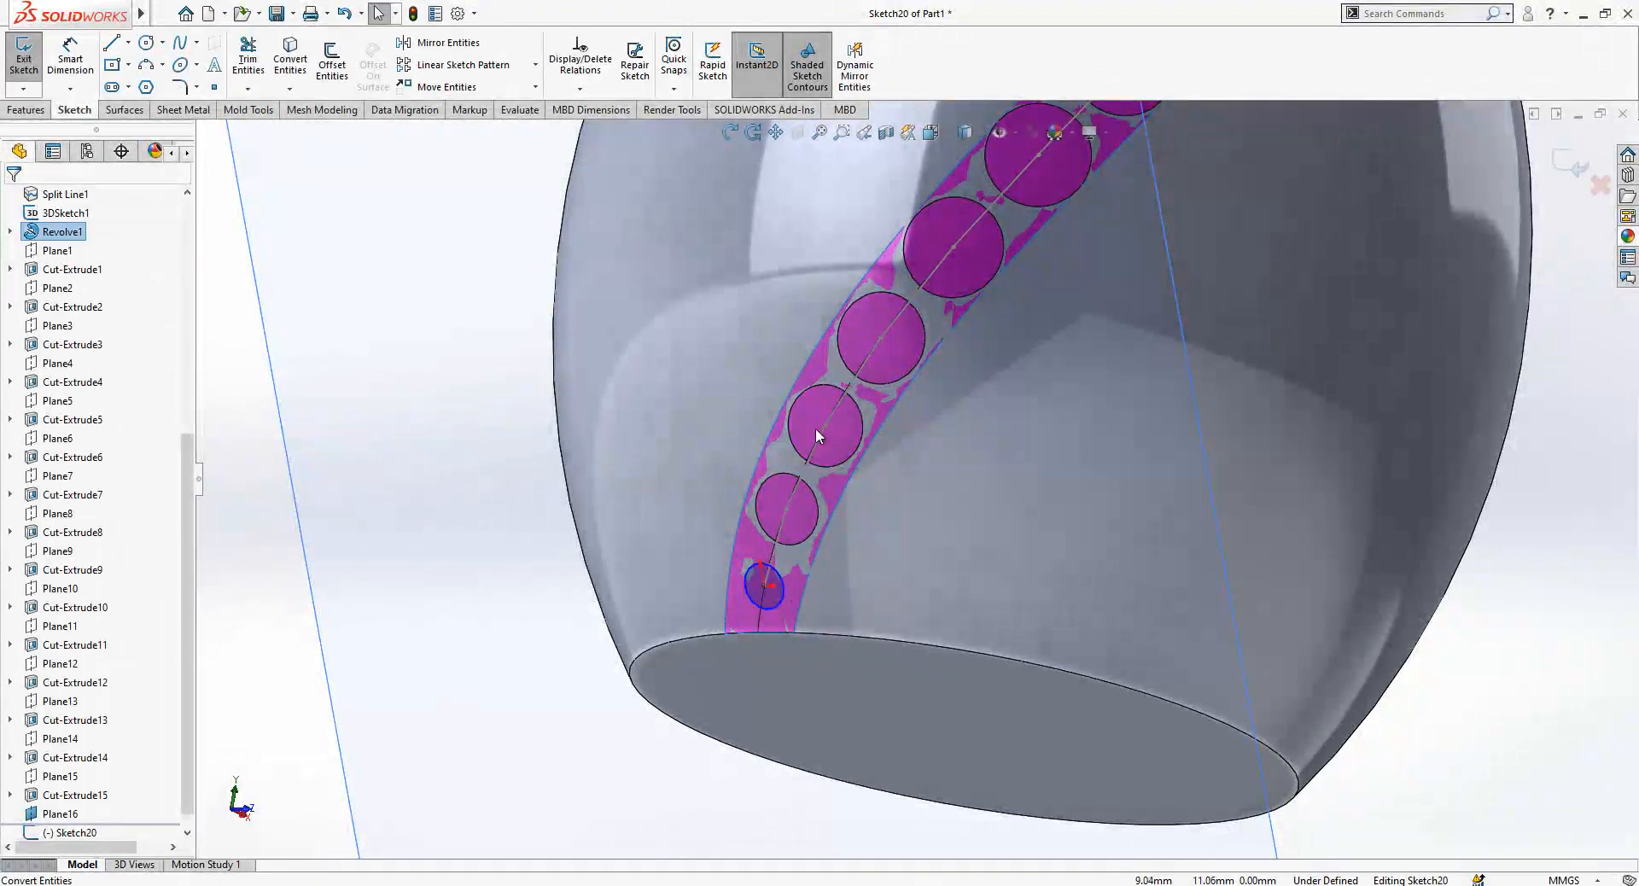
left_click(783, 586)
left_click(853, 586)
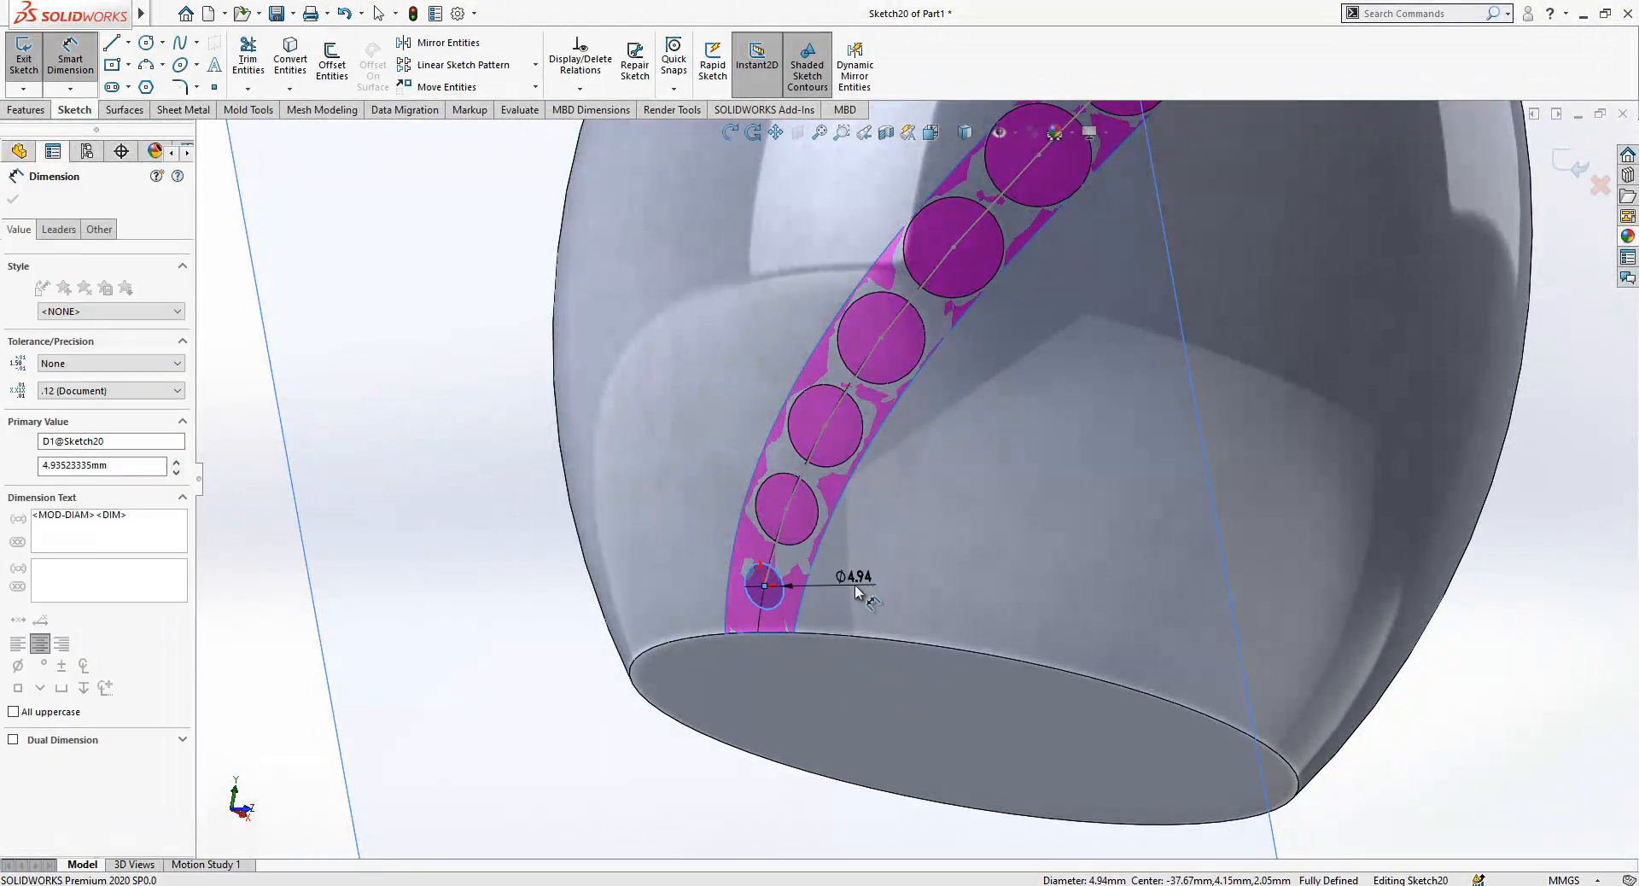
key("Return")
key("Escape")
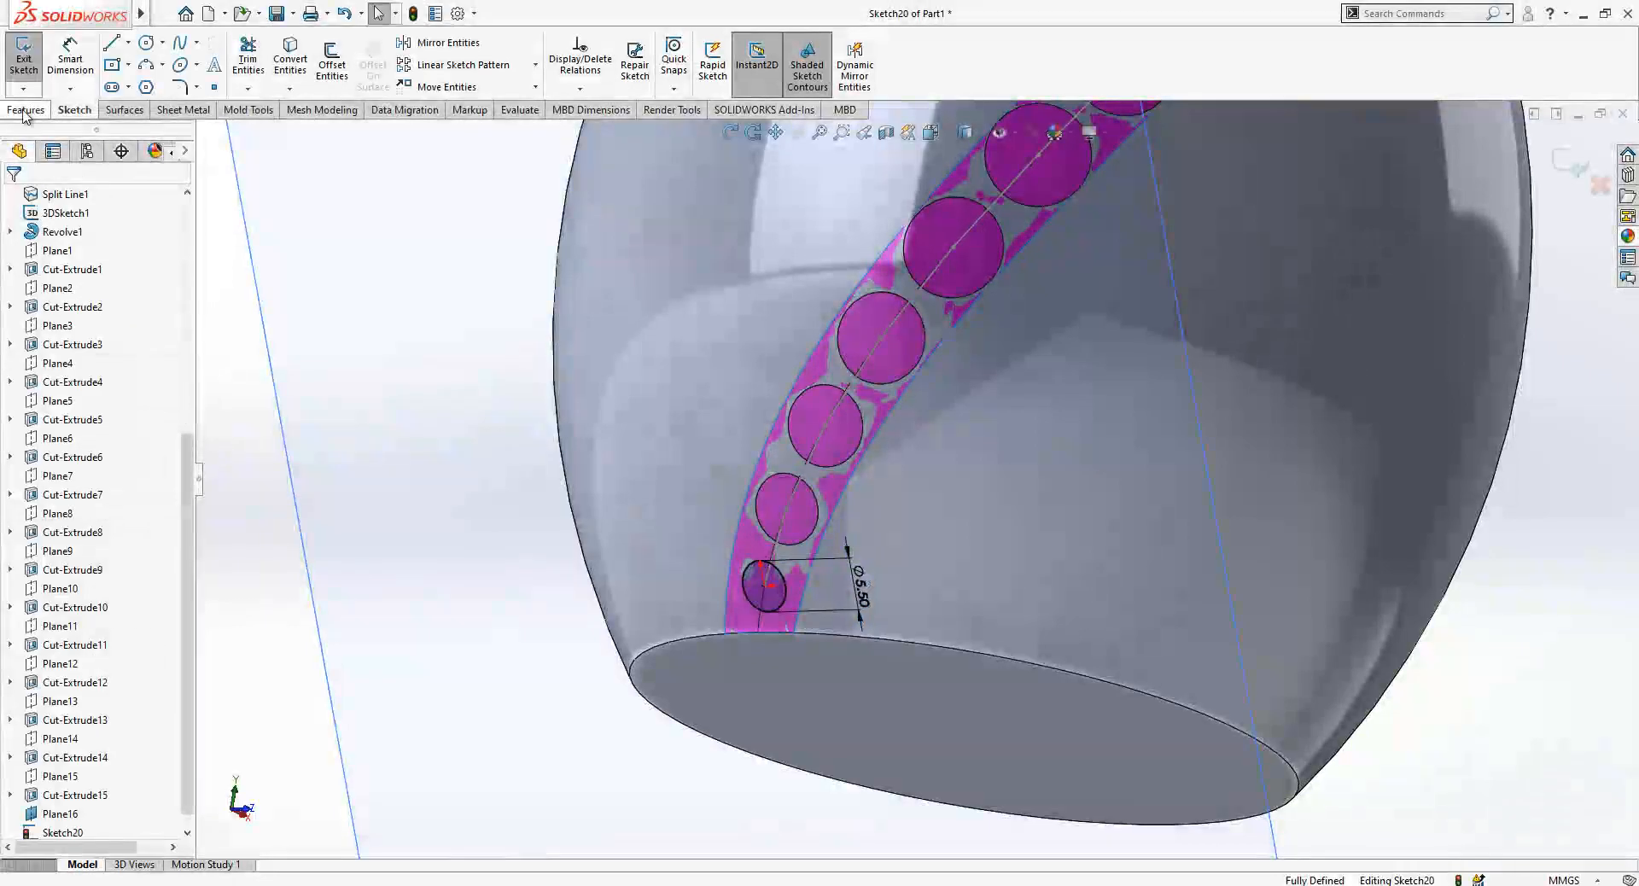
- Cut the circle on Plane16 into the body with an extruded cut and hide Plane16
left_click(25, 110)
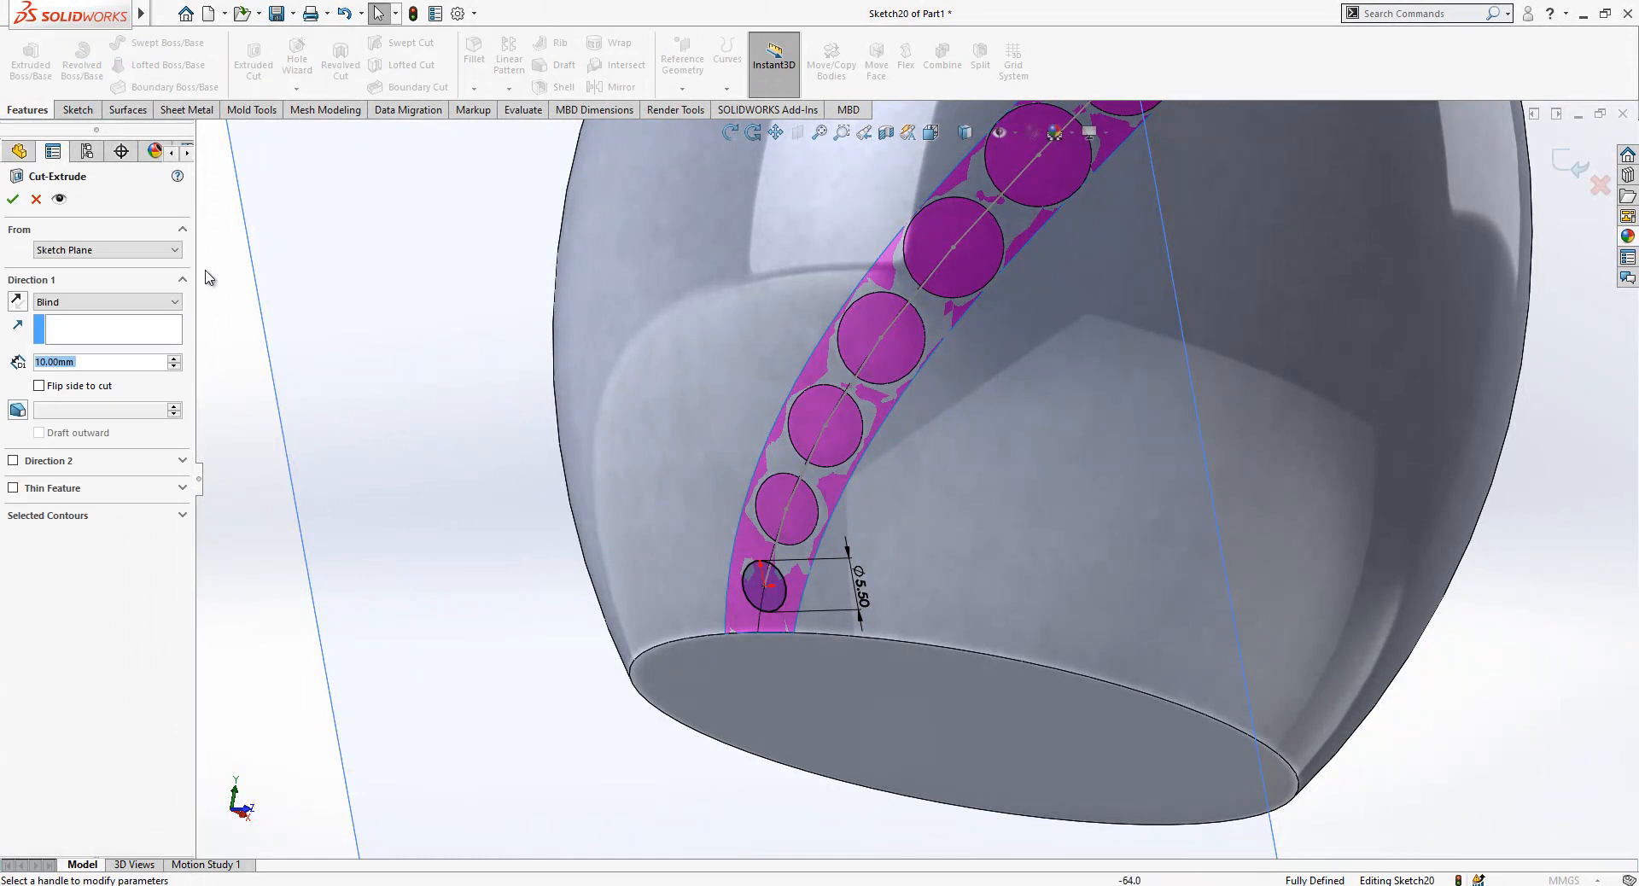
key("Return")
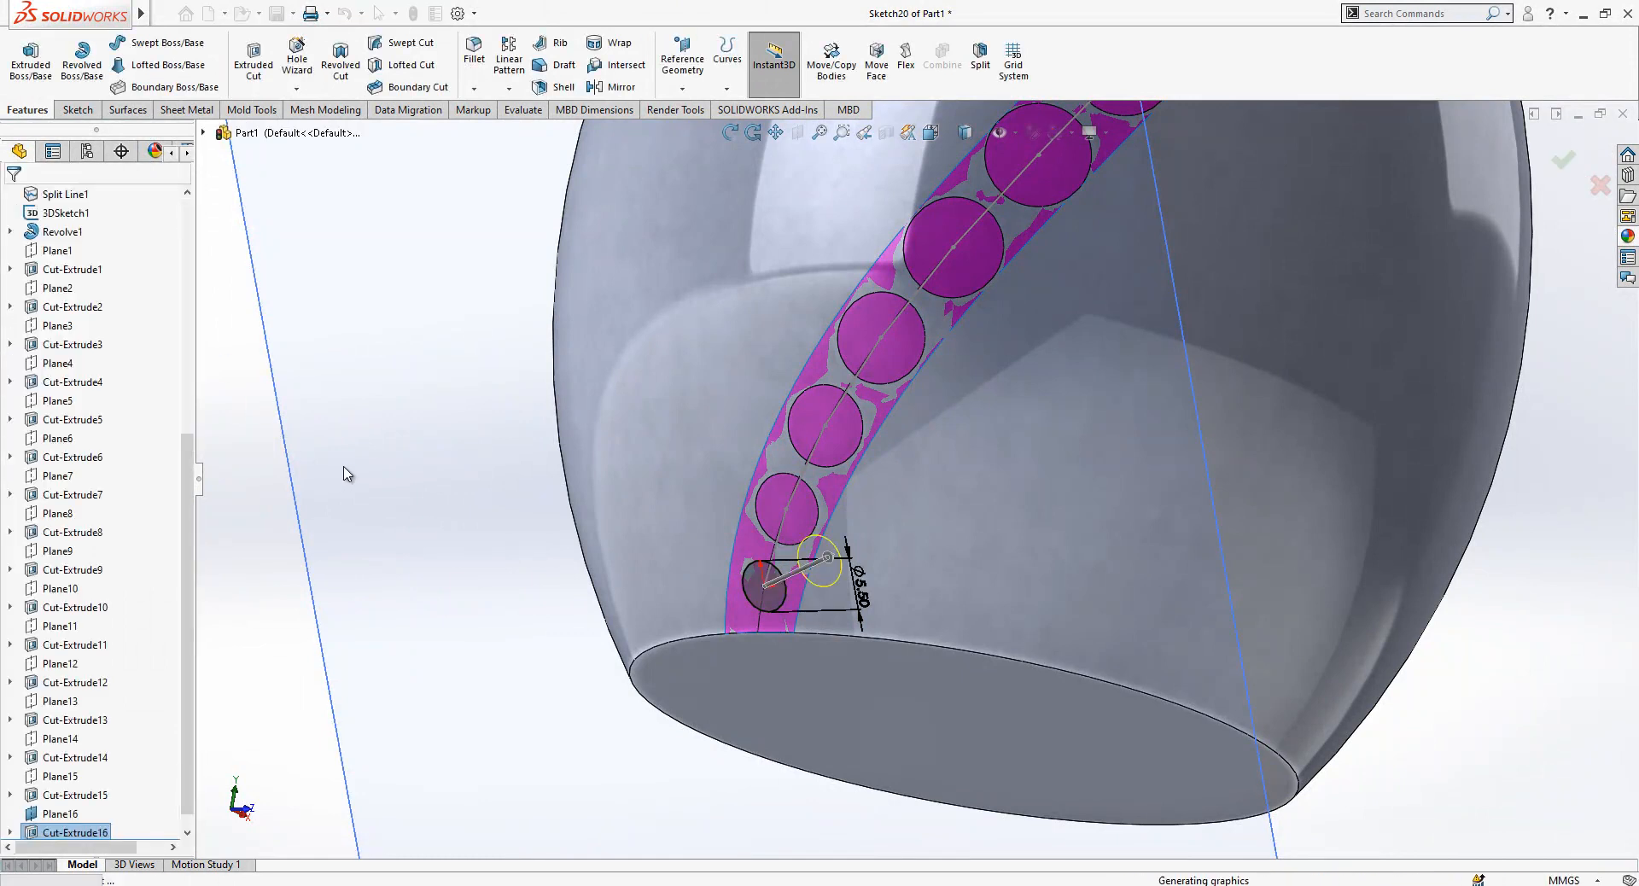
- Hide the magenta split-line strip surface and the 3D sketch curve running through the row of holes
left_click(767, 508)
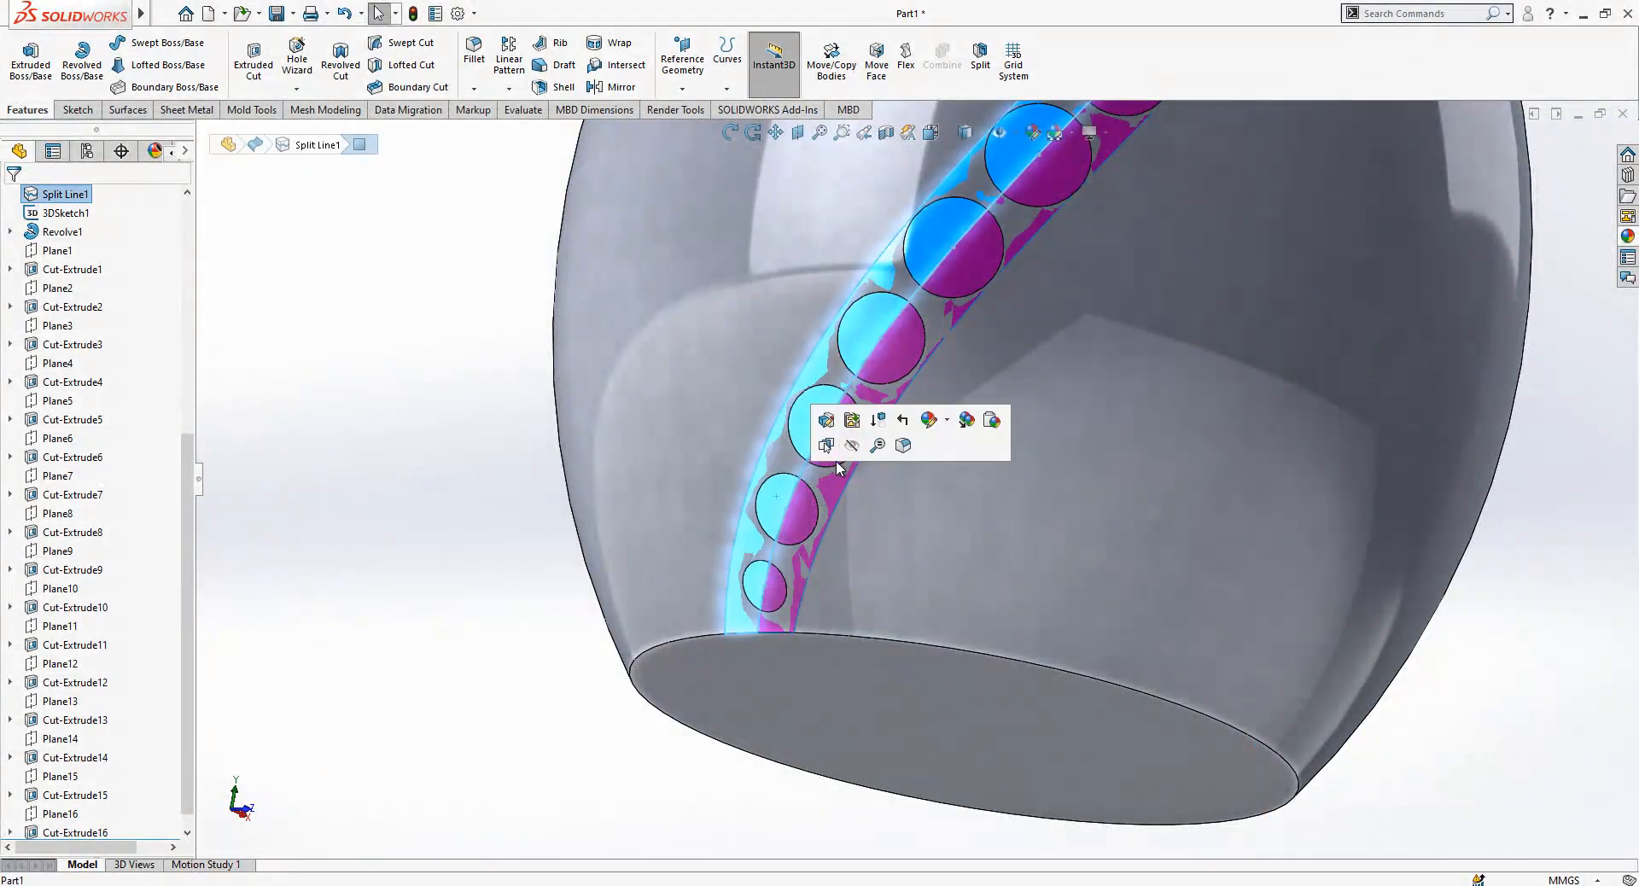
scroll(859, 448, "up", 5)
middle_click_drag(1090, 433, 1042, 550)
scroll(1043, 551, "up", 2)
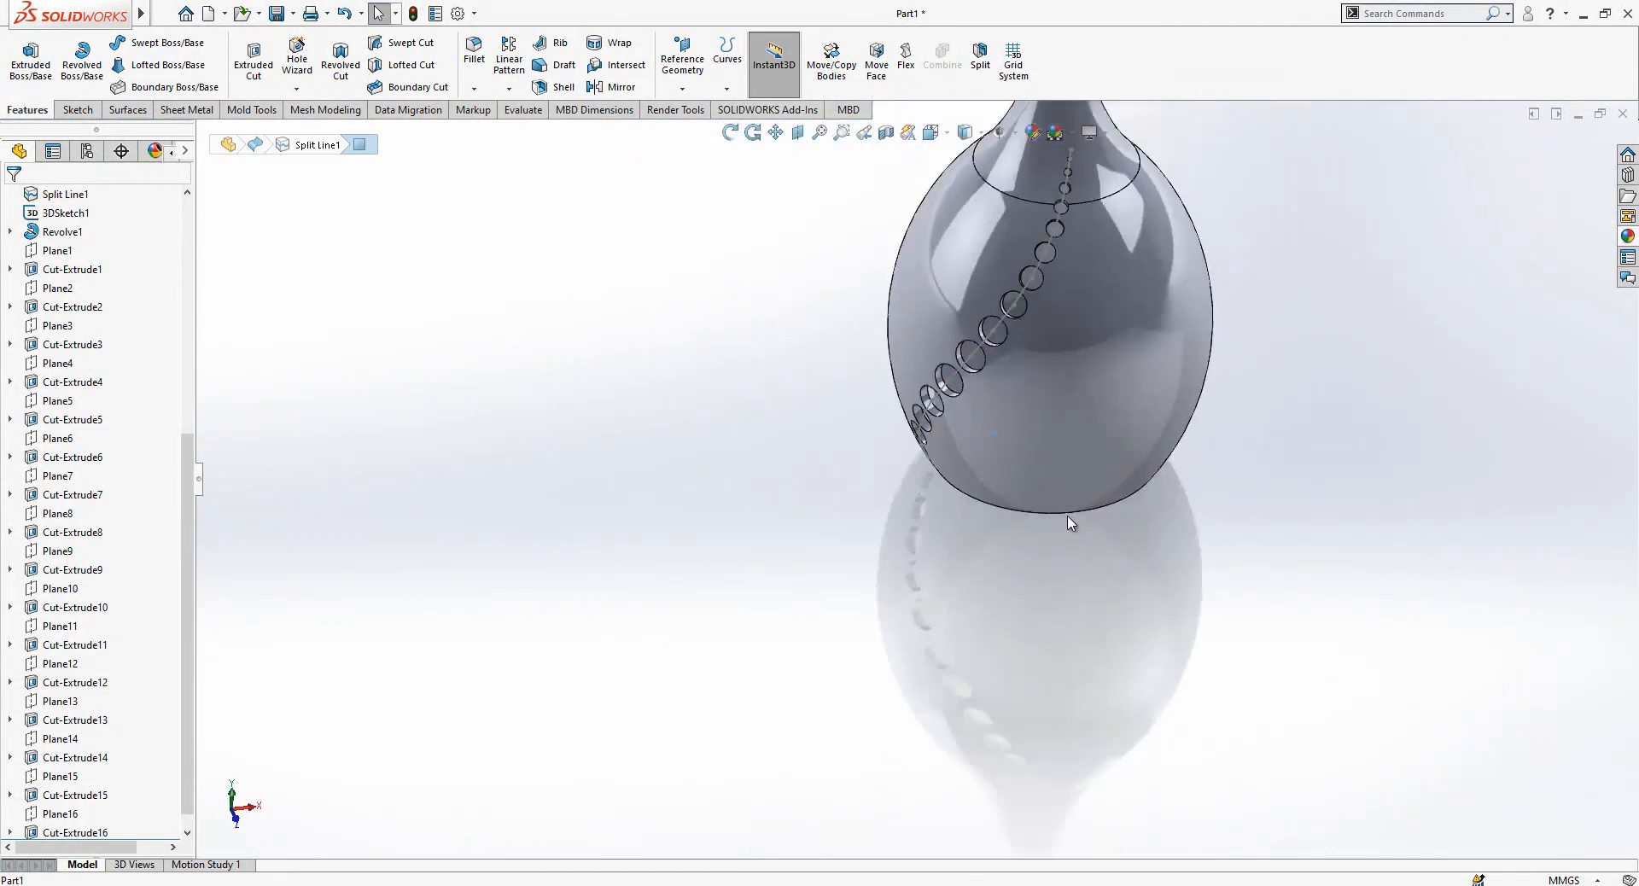
scroll(1075, 243, "down", 5)
left_click(930, 408)
mouse_move(962, 445)
middle_mouse_down()
mouse_move(923, 538)
mouse_move(1068, 468)
mouse_move(980, 551)
middle_mouse_up()
scroll(980, 550, "up", 2)
- Start a circular pattern around Axis1 with 24 equally spaced instances over 360 degrees
left_click_drag(185, 511, 185, 290)
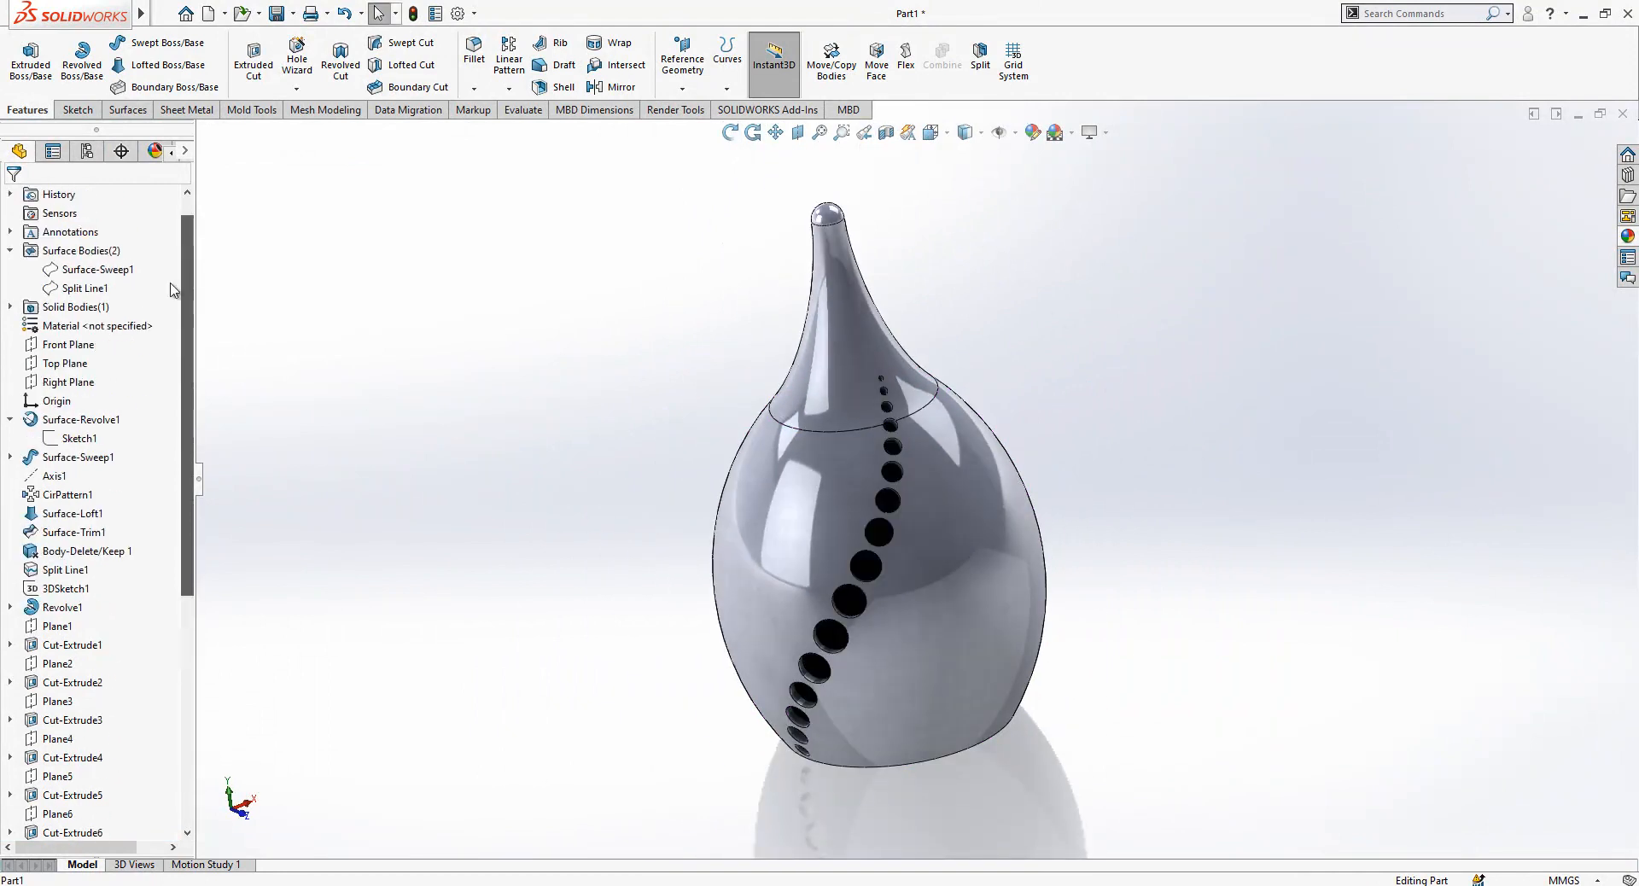
left_click(54, 475)
left_click(509, 88)
left_click(546, 128)
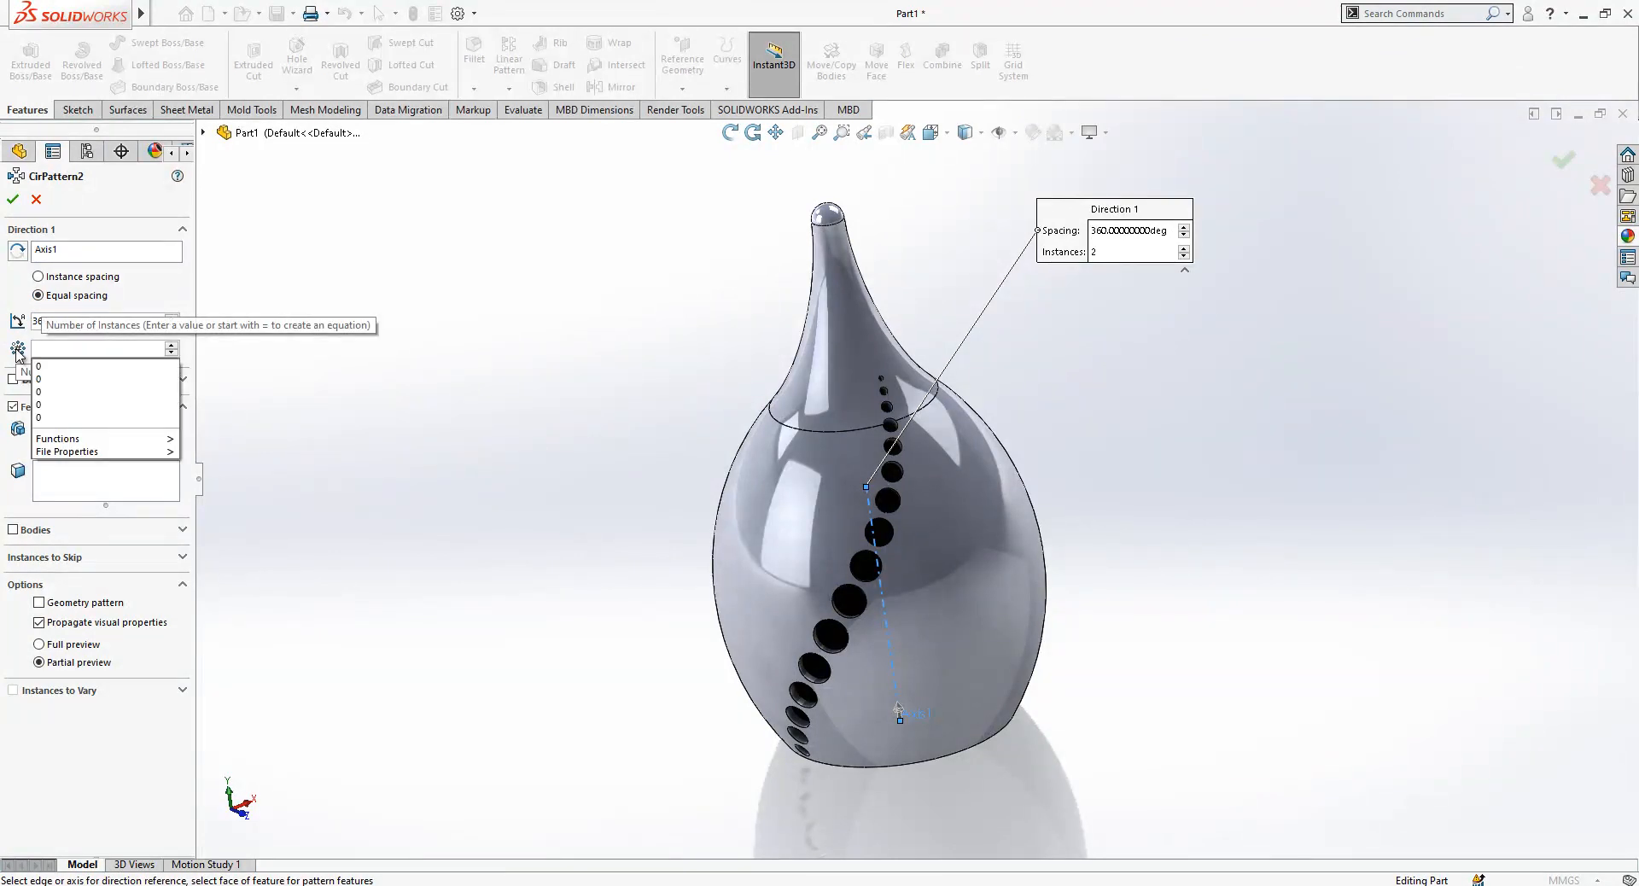
type("24")
key("Return")
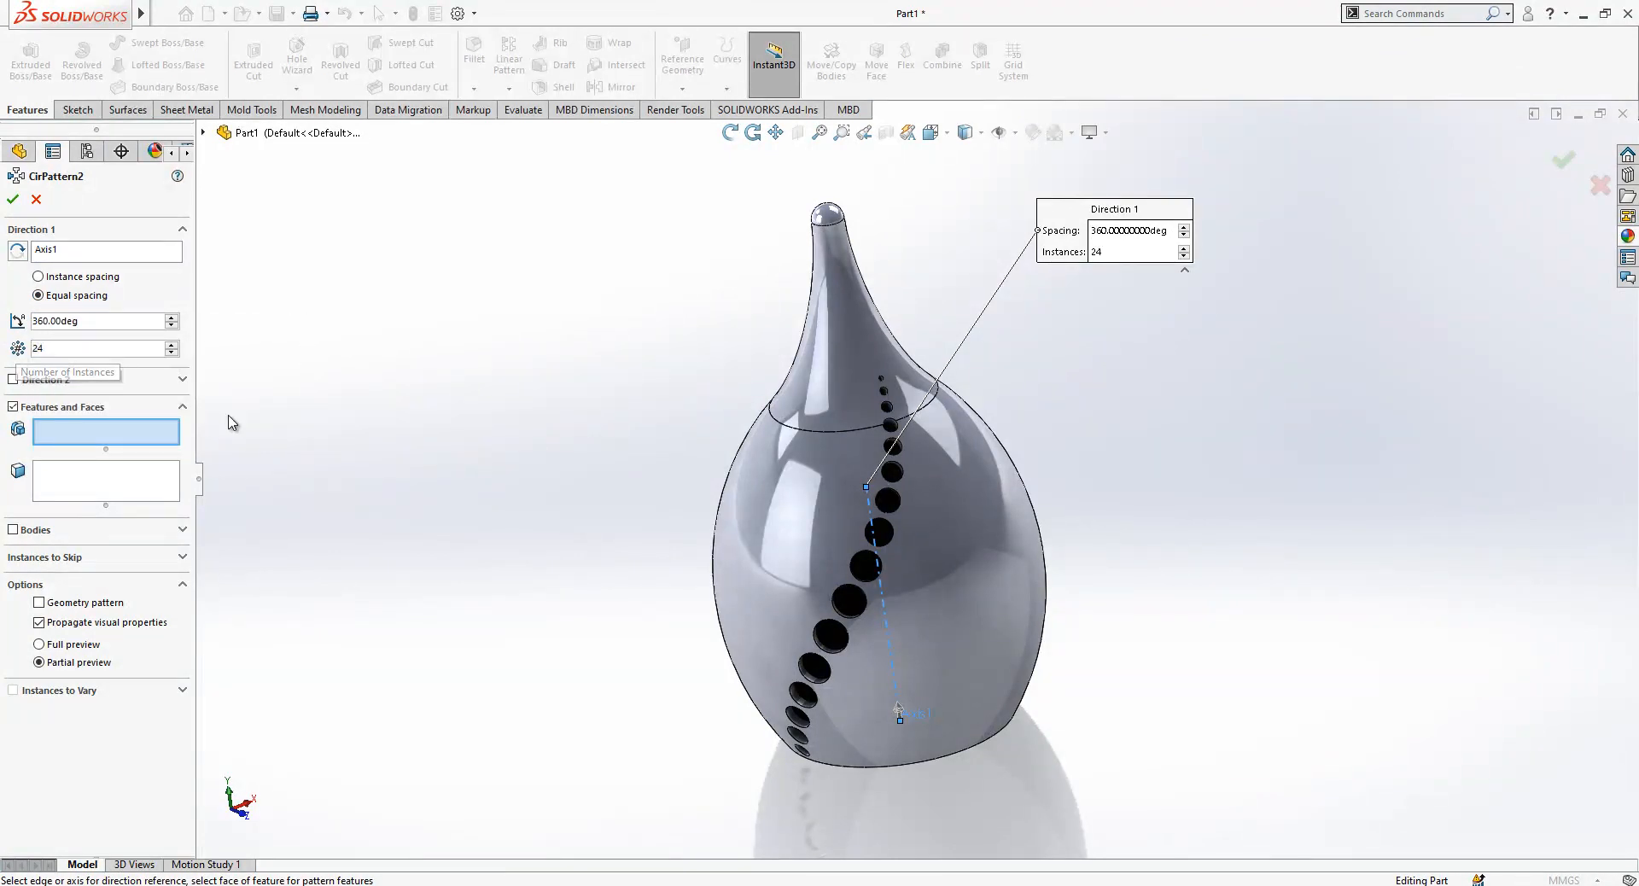
- Add the six uppermost hole cuts, Cut-Extrude1 to Cut-Extrude6, to the features of the circular pattern
scroll(887, 410, "down", 6)
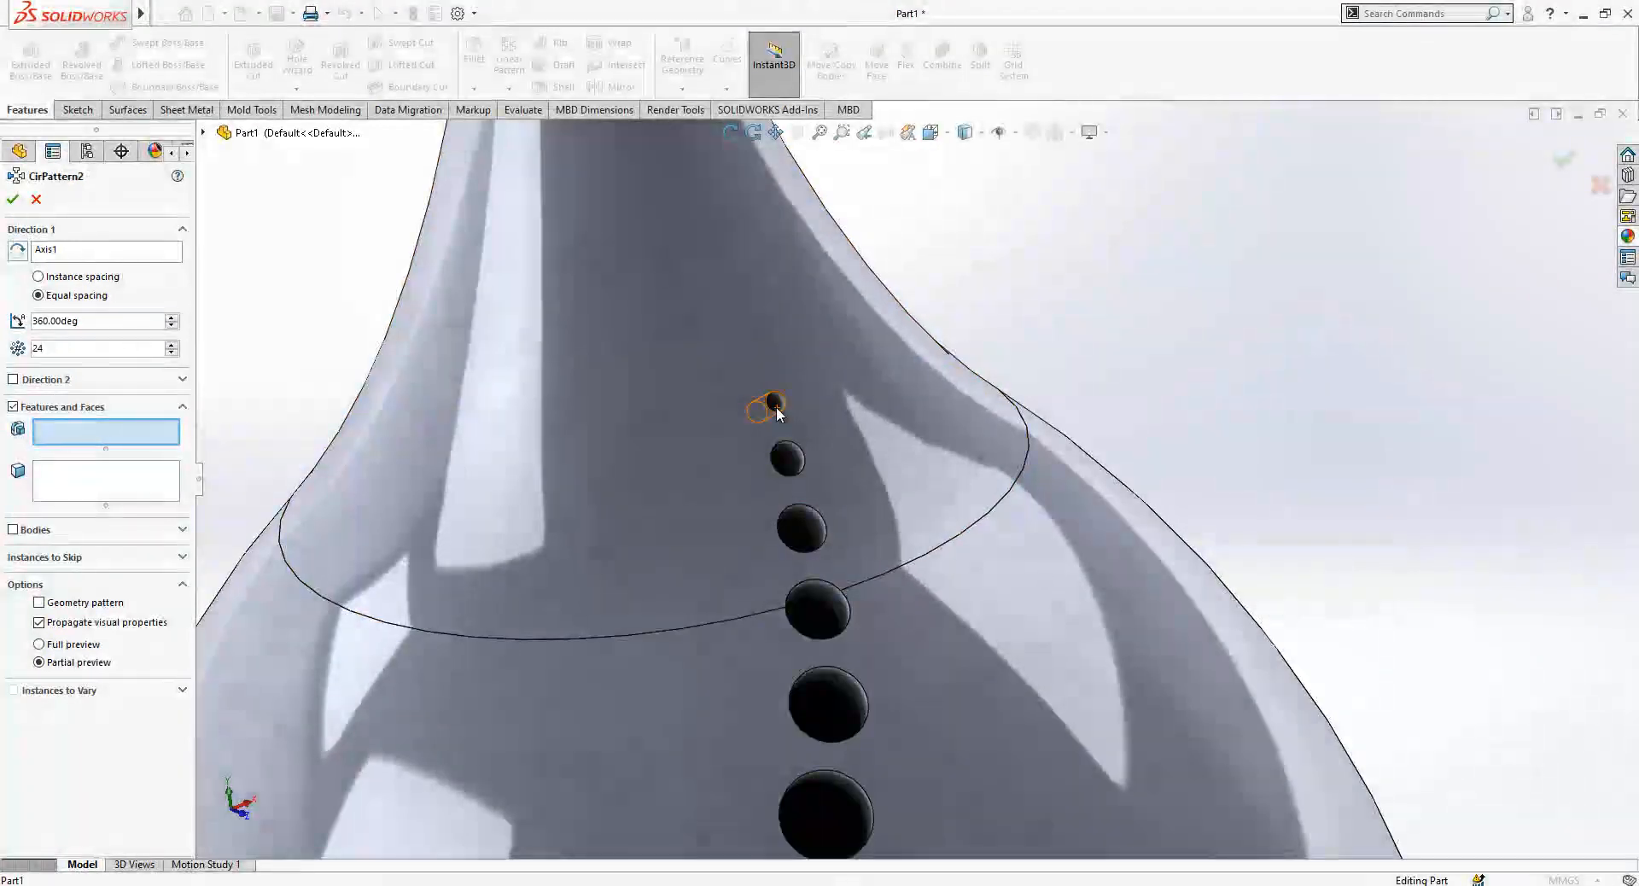
left_click(790, 461)
left_click(806, 523)
left_click(820, 608)
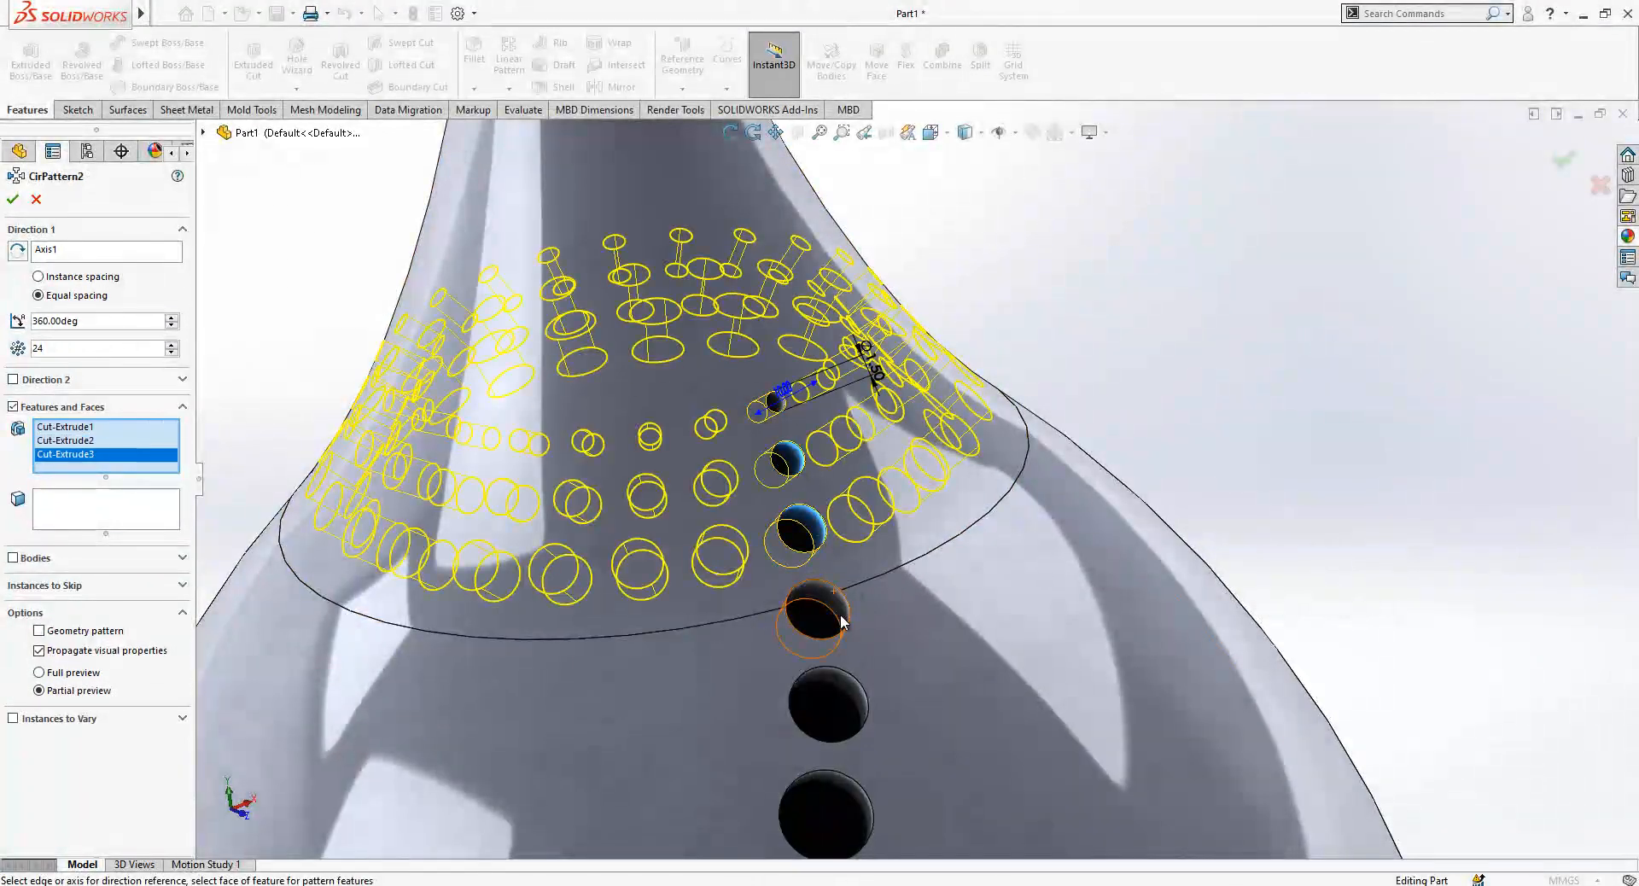
left_click(850, 707)
left_click(857, 707)
left_click(864, 811)
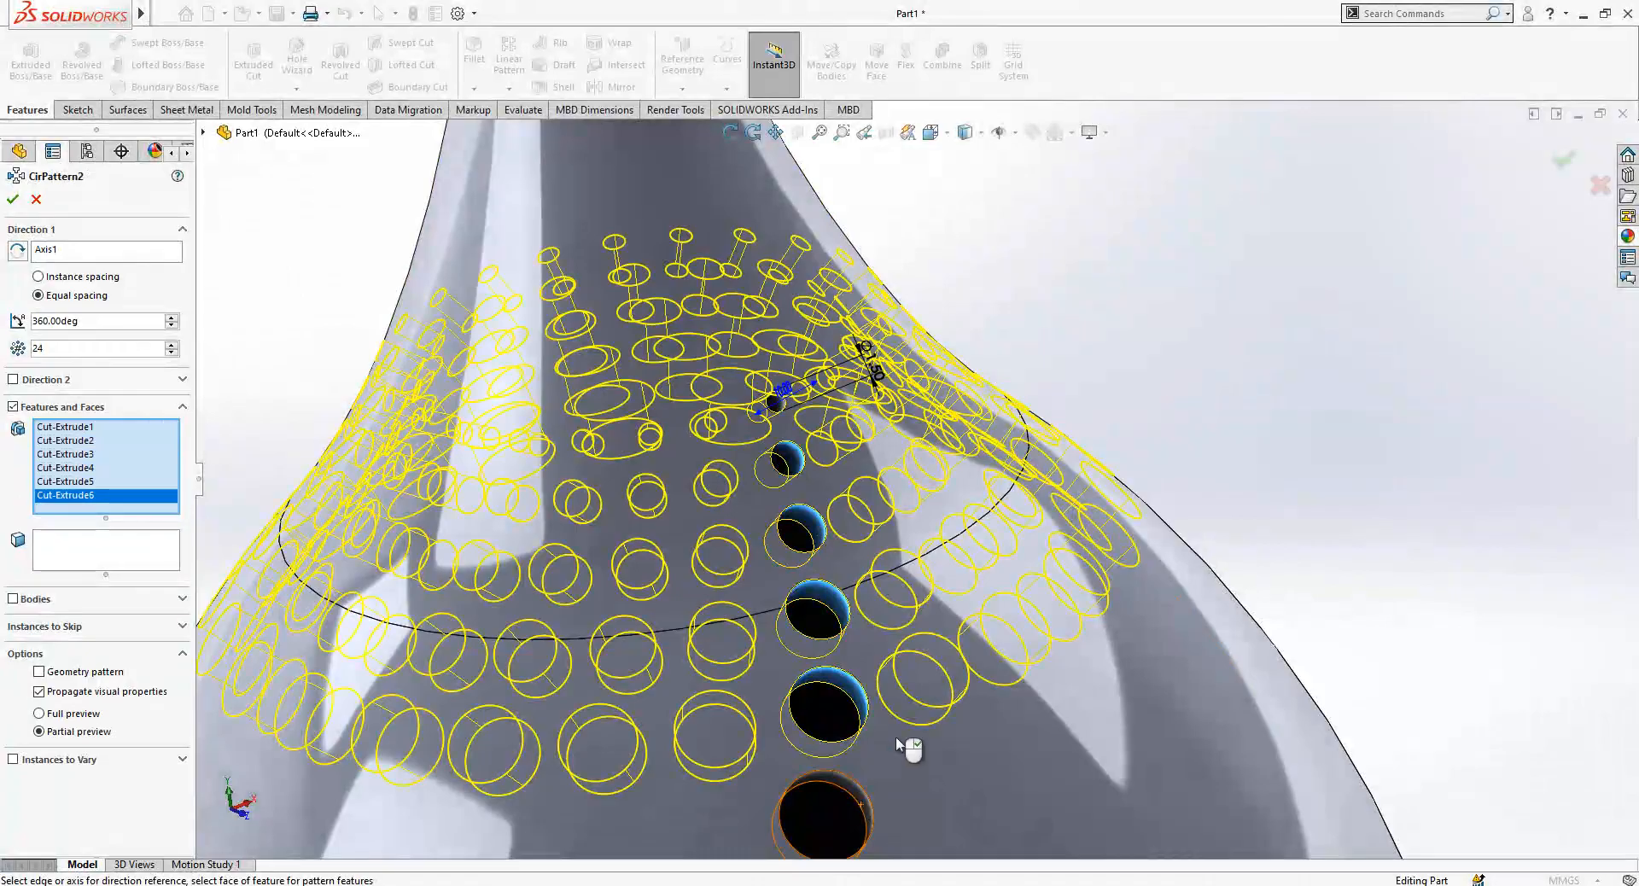
- Add the next four hole cuts down the row, Cut-Extrude7 to Cut-Extrude10, to the circular pattern
scroll(914, 741, "up", 5)
scroll(917, 727, "down", 4)
left_click(873, 418)
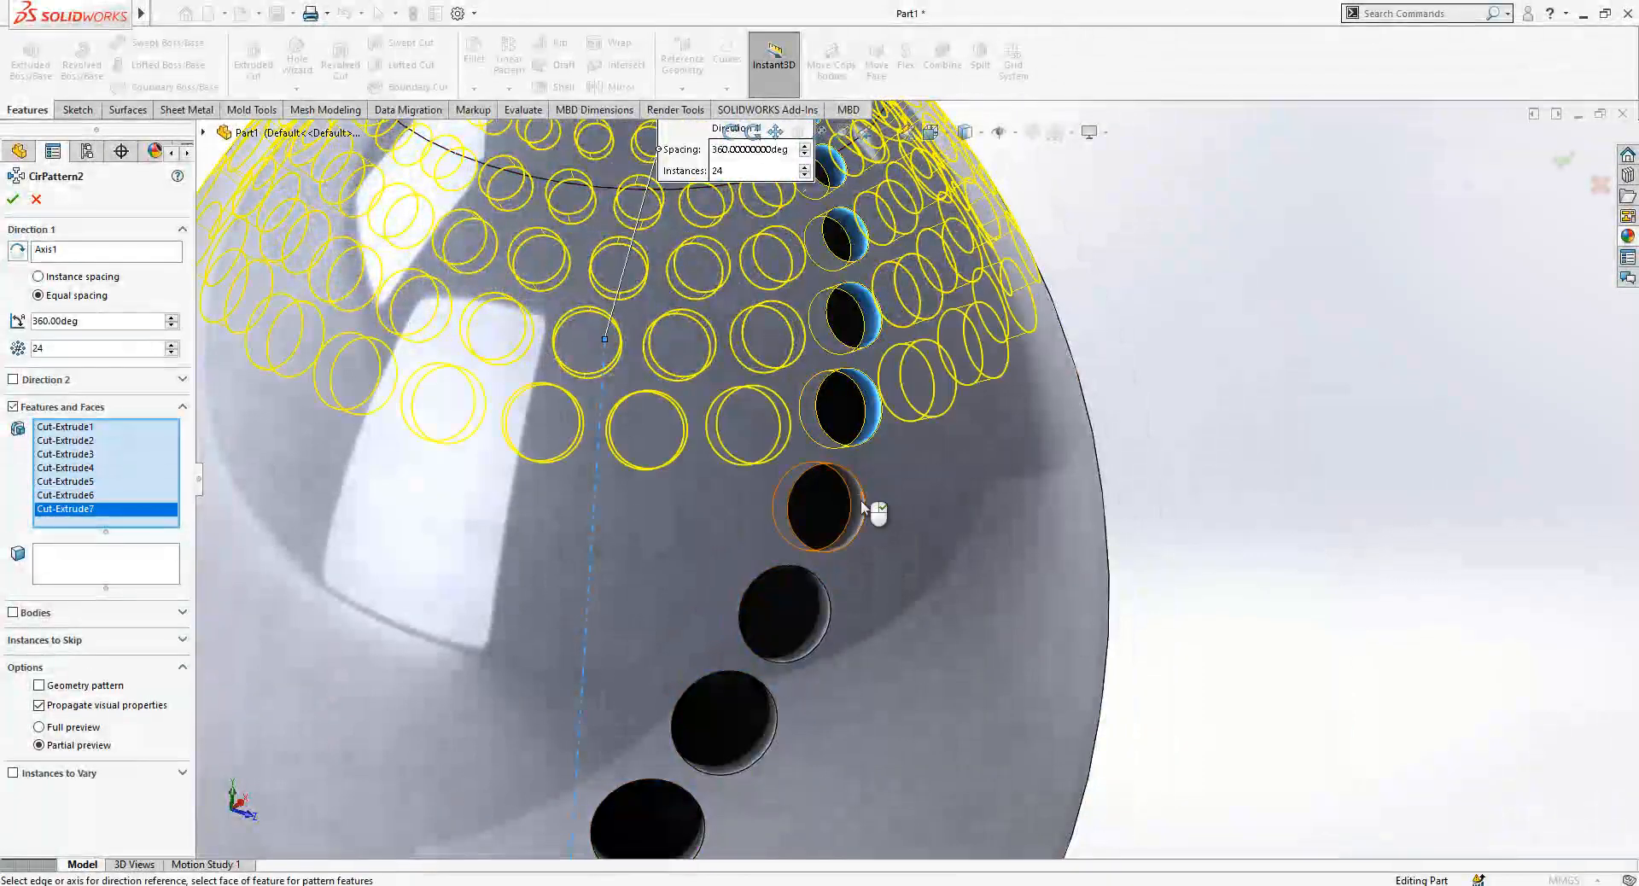
left_click(859, 507)
left_click(832, 613)
left_click(770, 736)
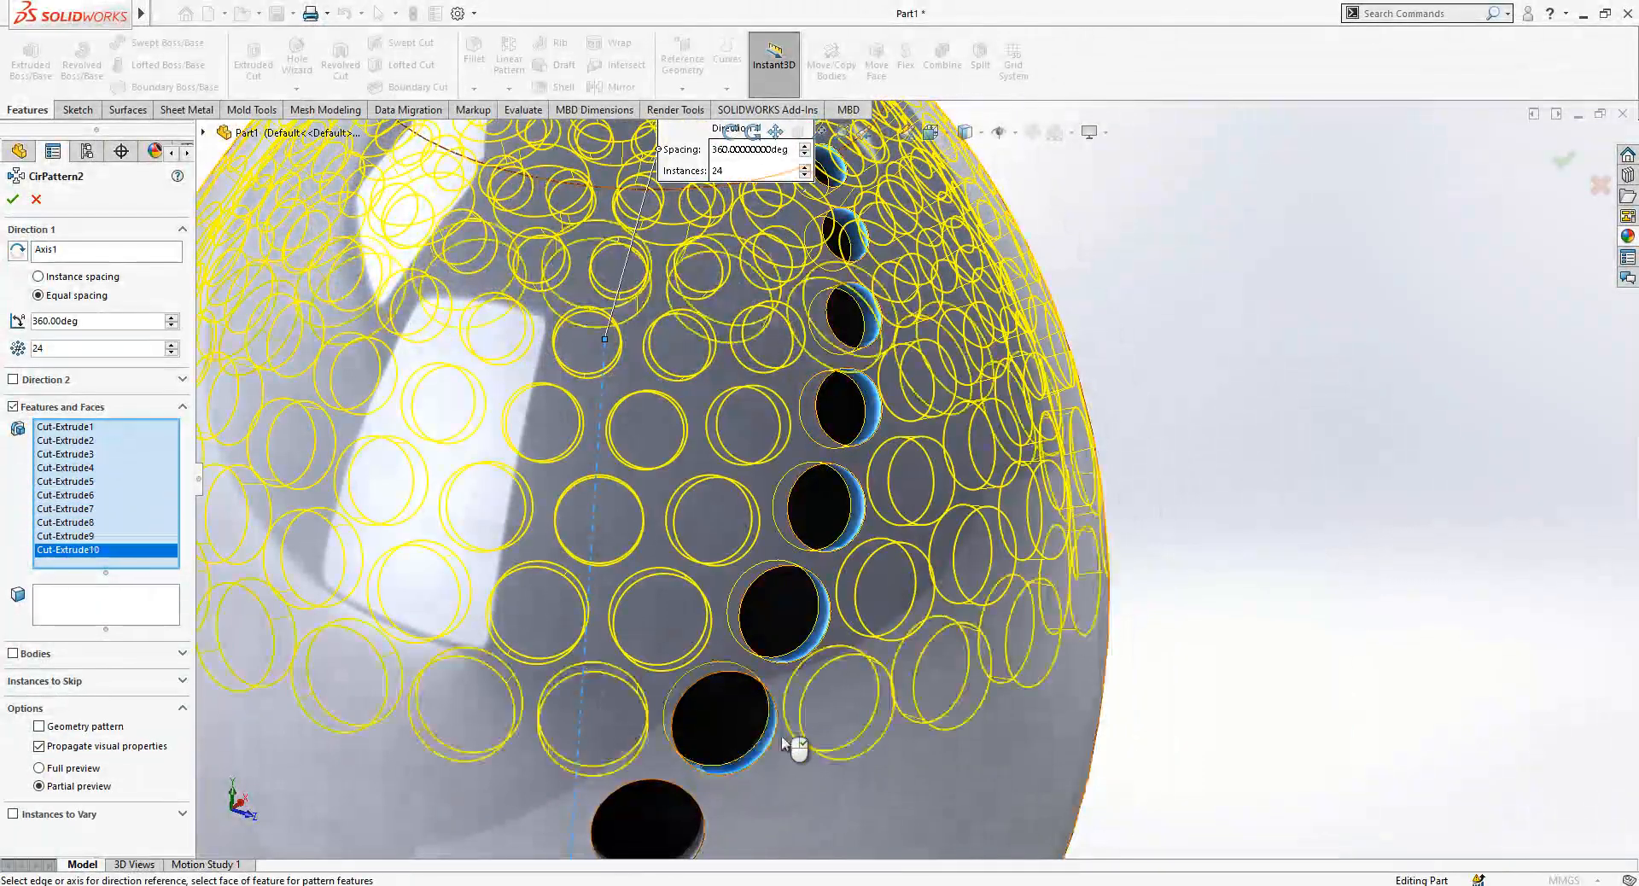
- Add the lowest hole cuts, Cut-Extrude12 to Cut-Extrude16, to the circular pattern
scroll(801, 728, "up", 4)
scroll(798, 728, "down", 4)
left_click(790, 635)
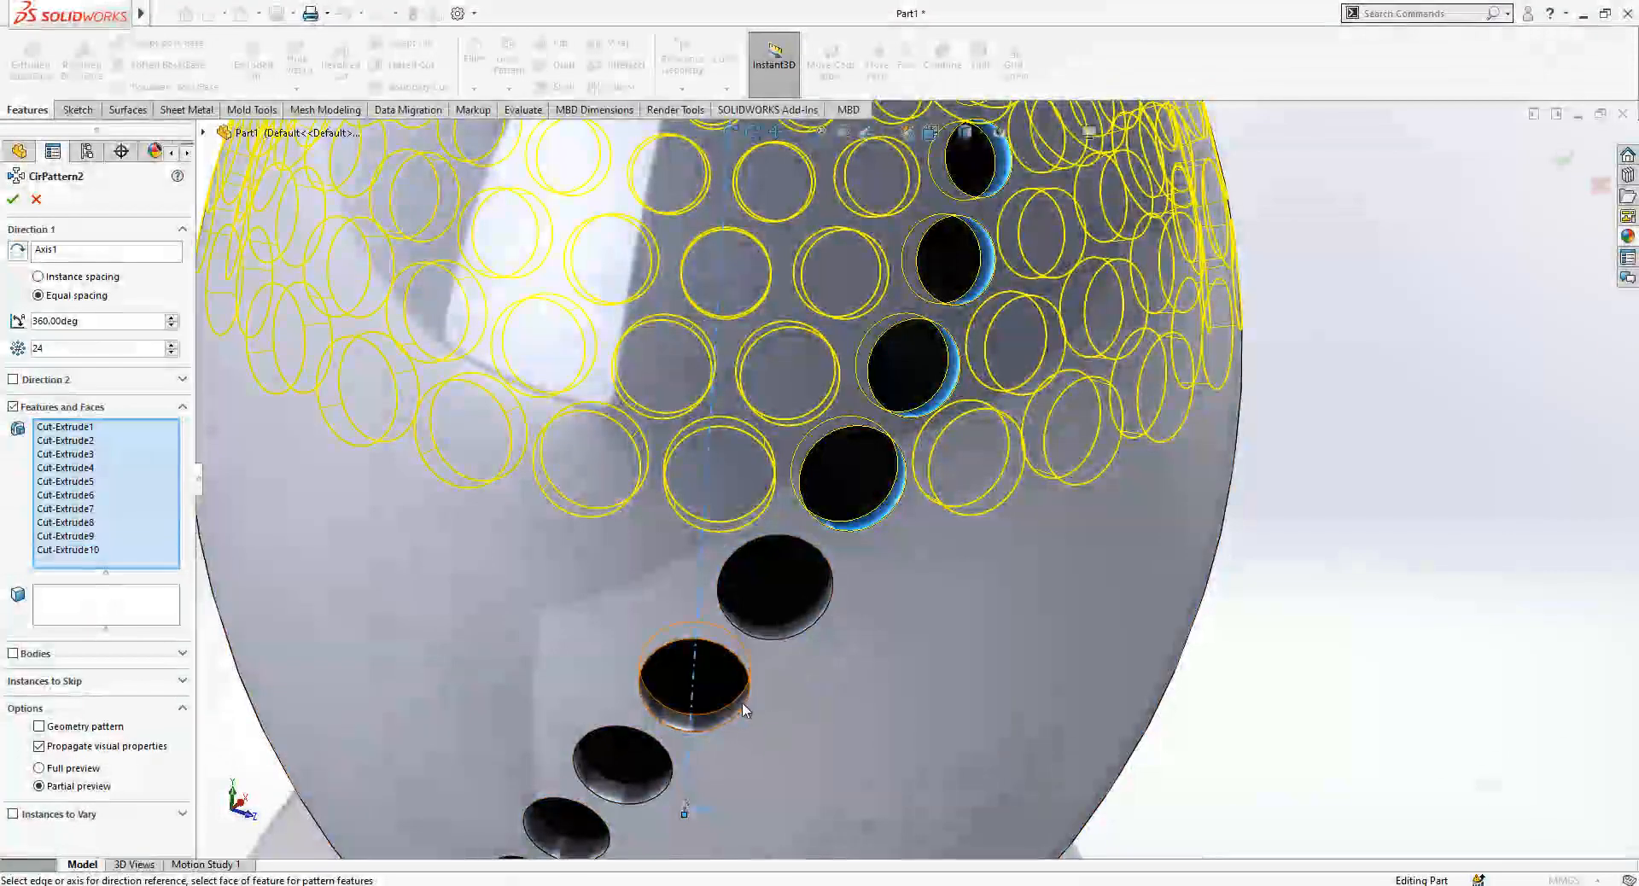
left_click(702, 723)
left_click(639, 796)
left_click(591, 832)
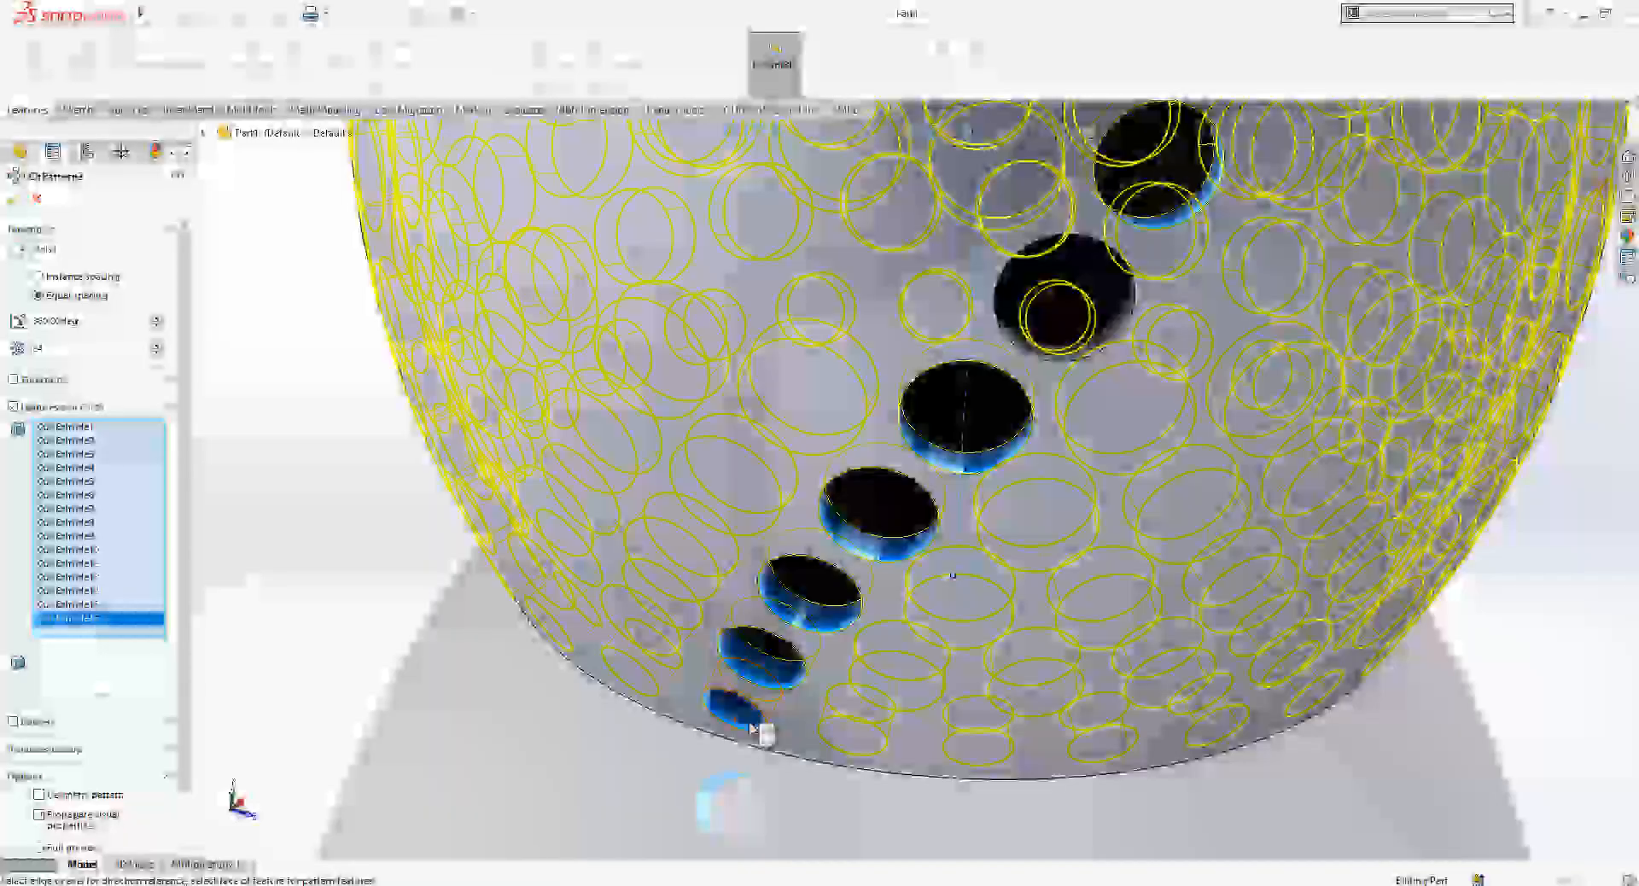
- Add the skipped hole cut Cut-Extrude11 to the circular pattern and create the pattern
scroll(764, 730, "up", 8)
middle_click_drag(1021, 542, 999, 482)
scroll(858, 486, "down", 3)
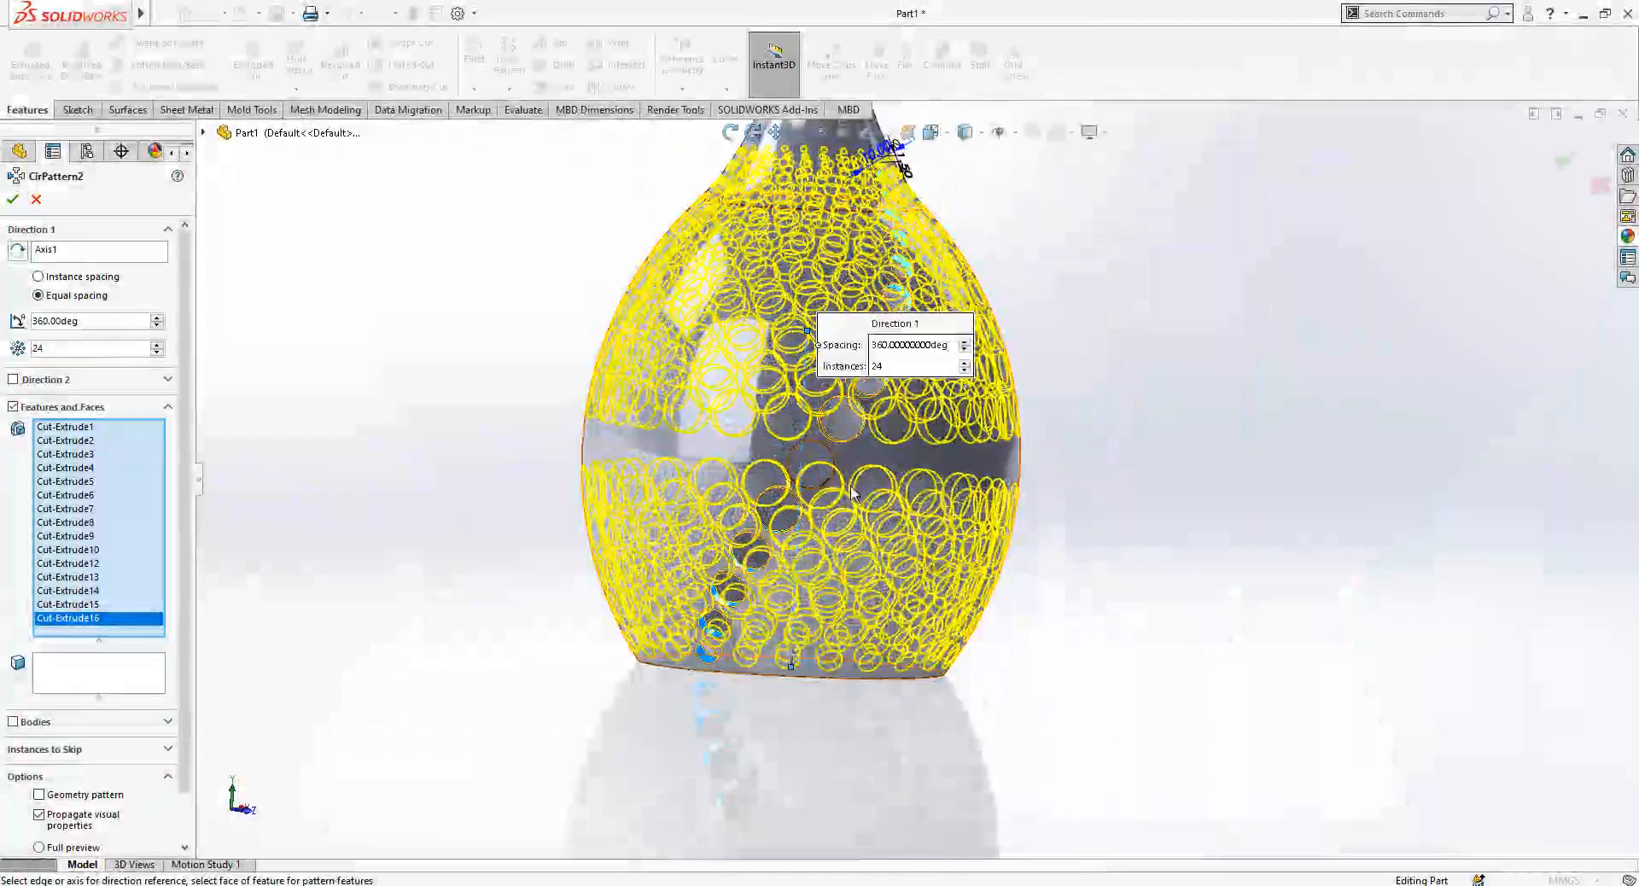
scroll(857, 486, "down", 4)
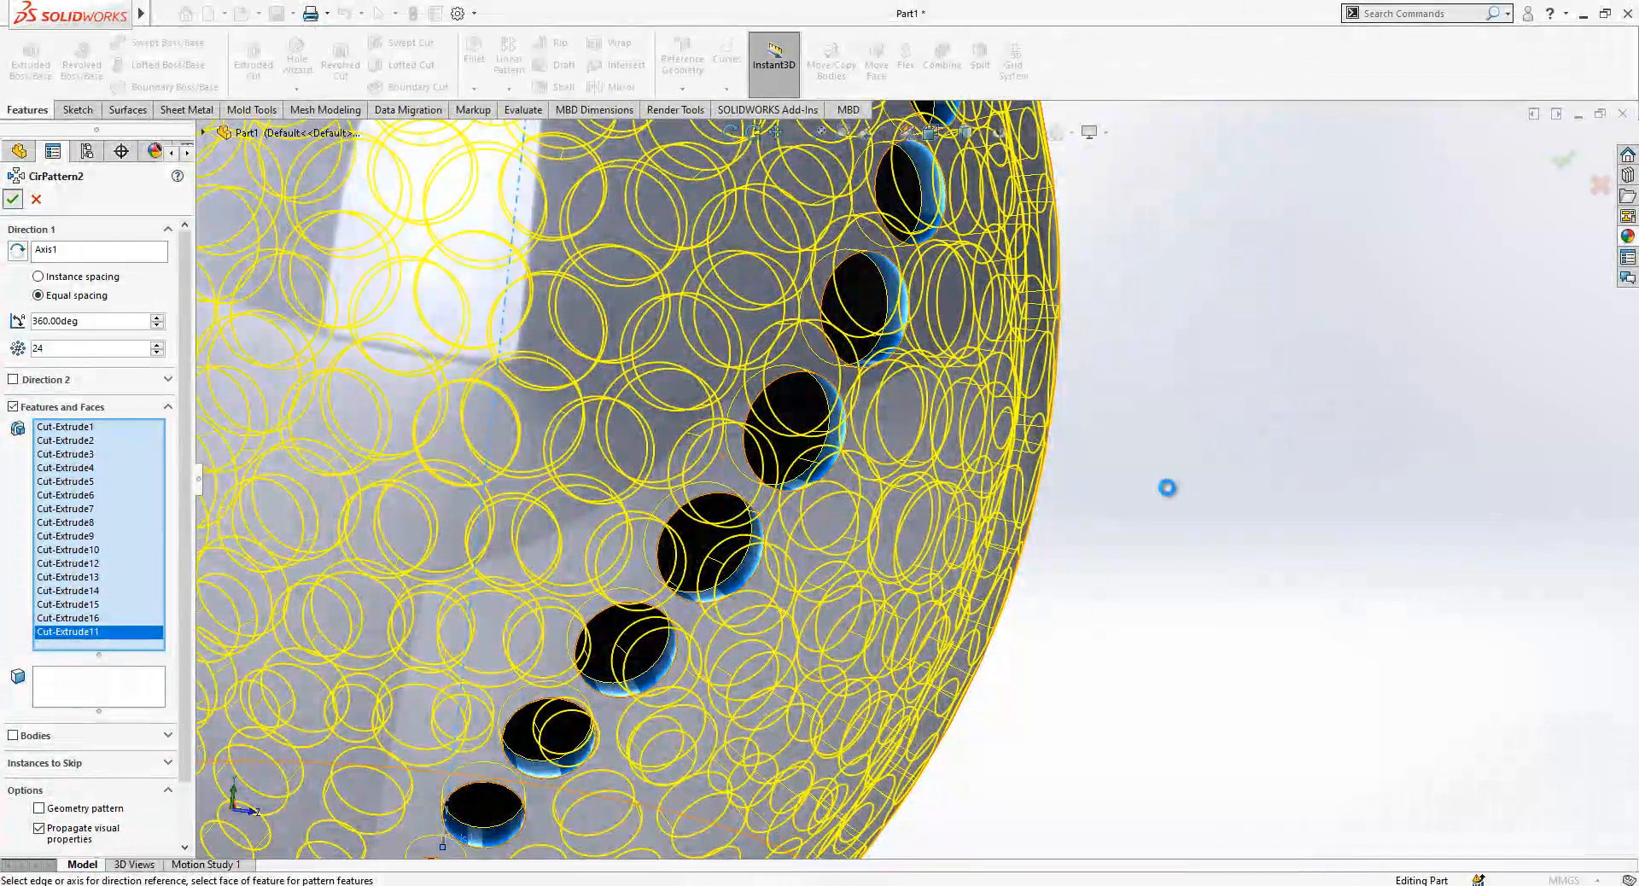
key("Return")
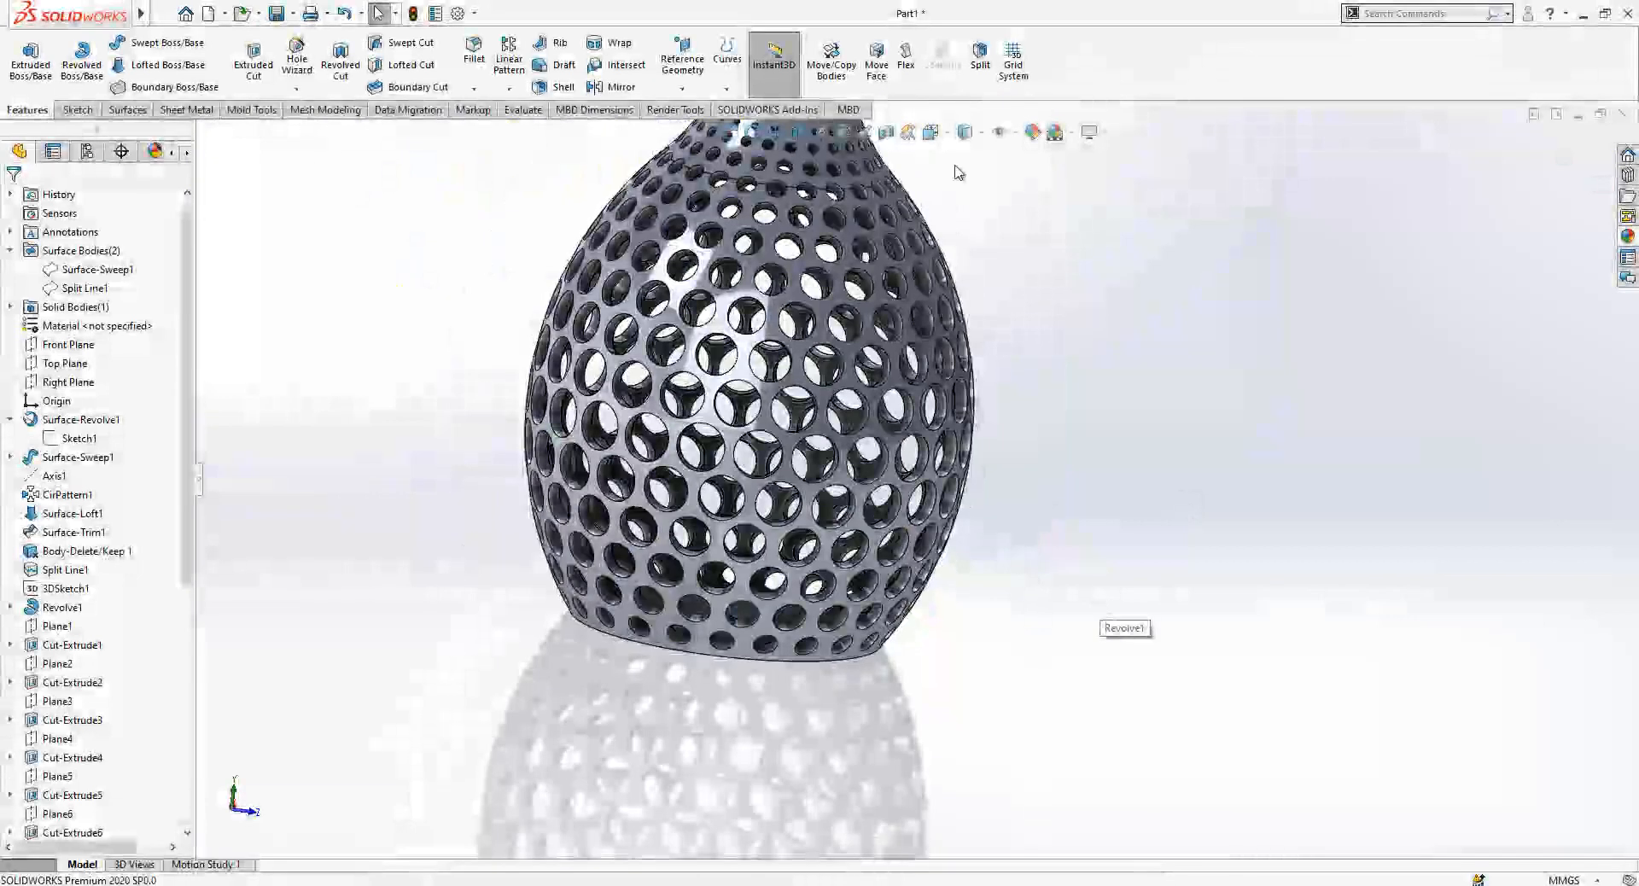
- Open a new sketch on the Front Plane, viewed straight on
left_click(972, 177)
mouse_move(869, 458)
middle_mouse_down()
mouse_move(790, 468)
mouse_move(817, 493)
middle_mouse_up()
scroll(817, 492, "up", 5)
left_click(935, 132)
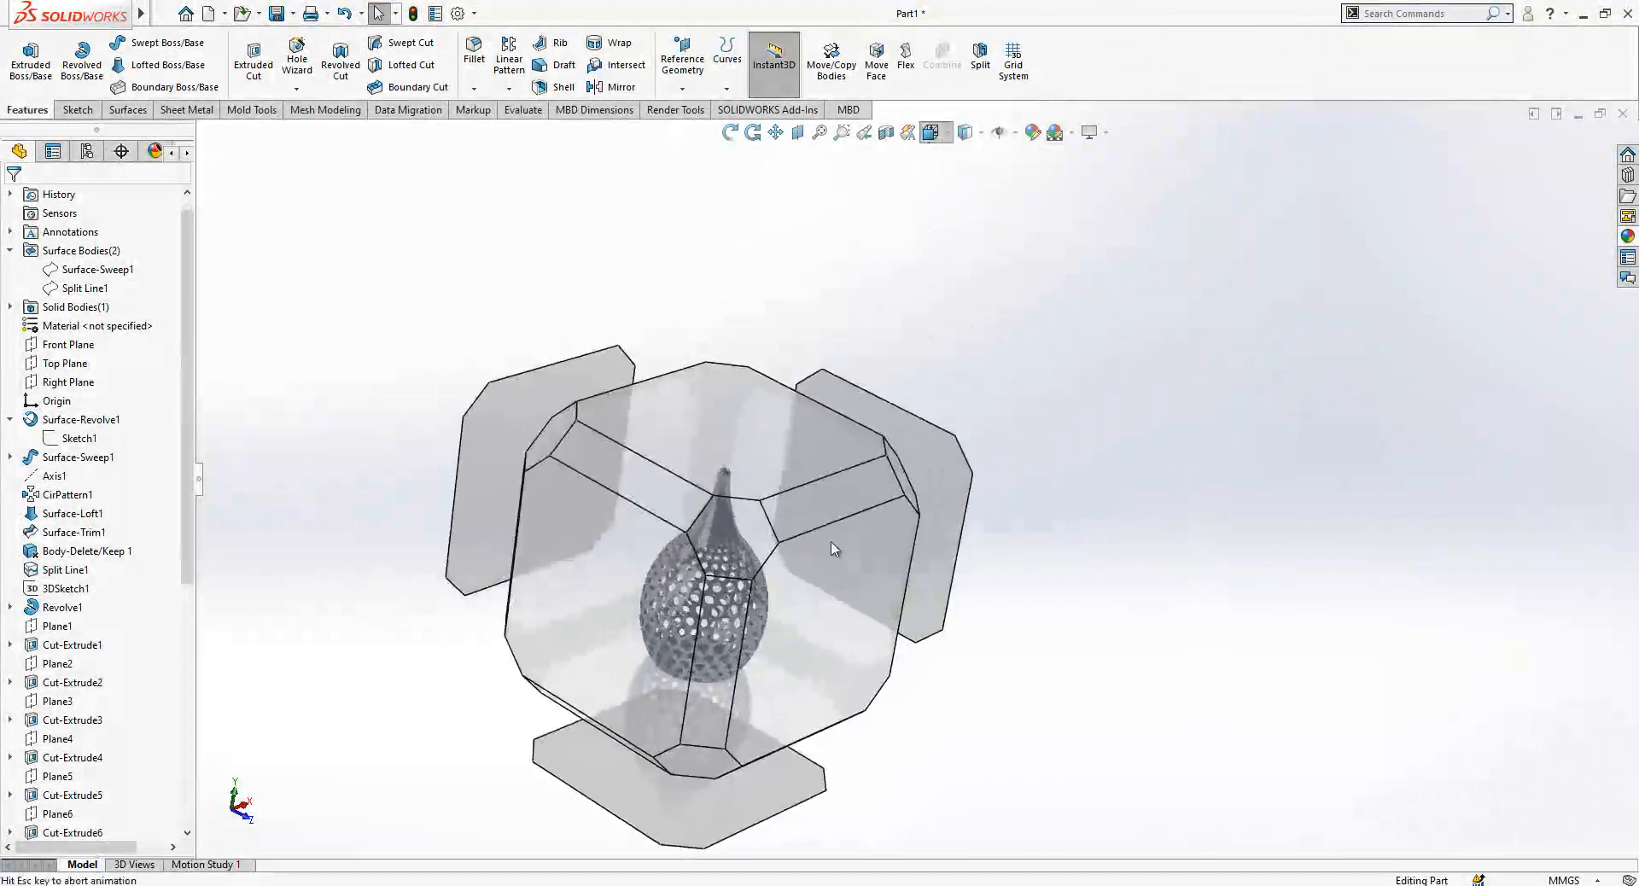
left_click(543, 597)
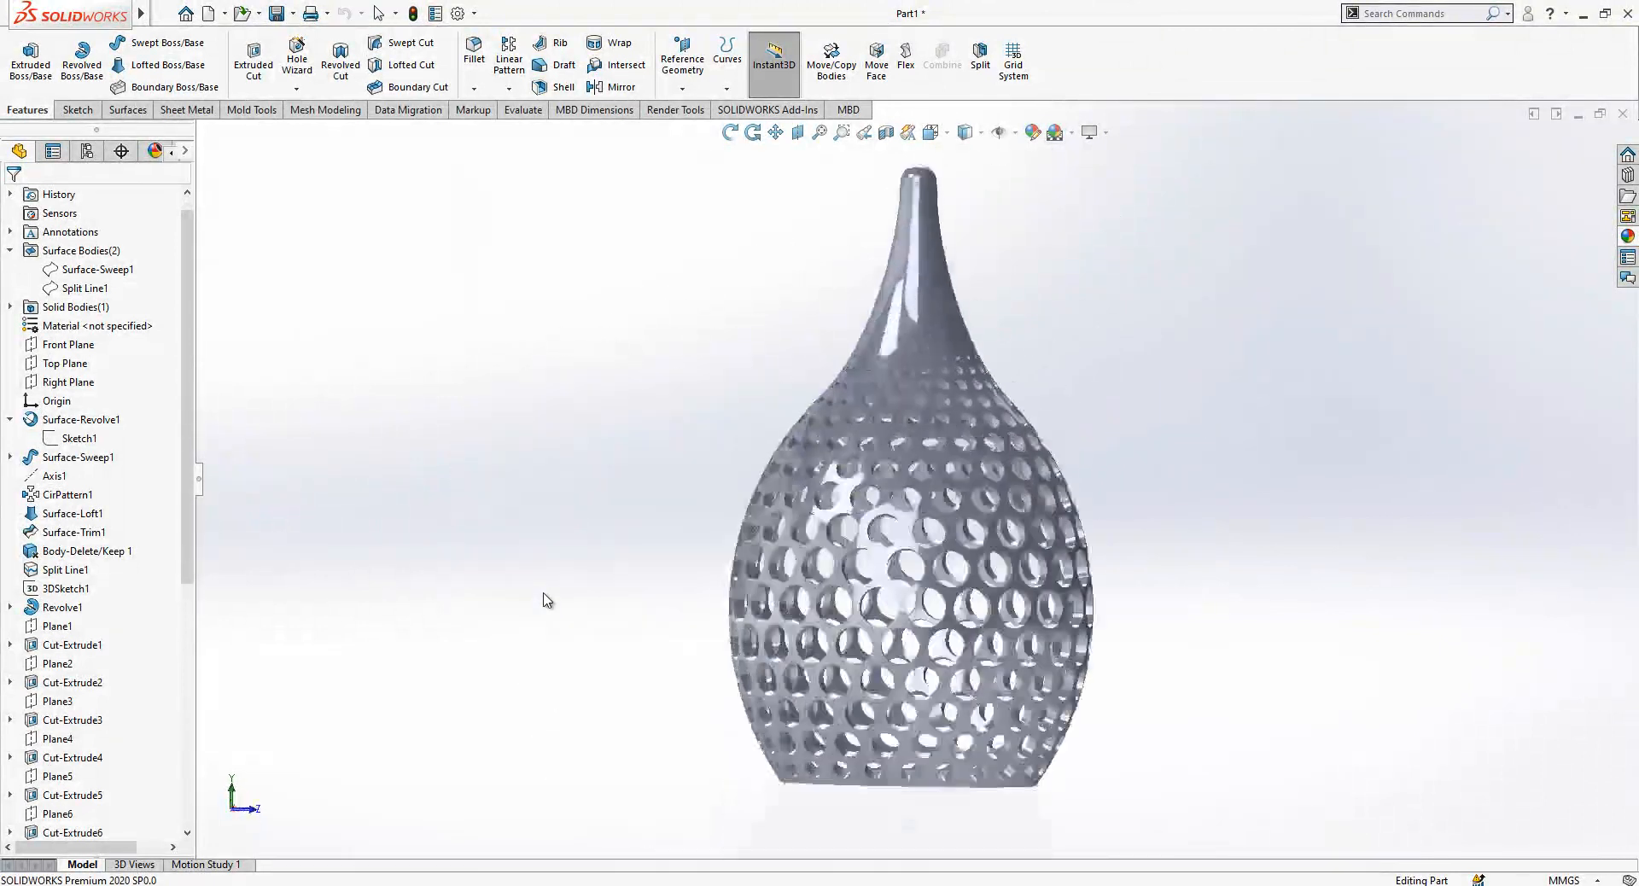
left_click(68, 344)
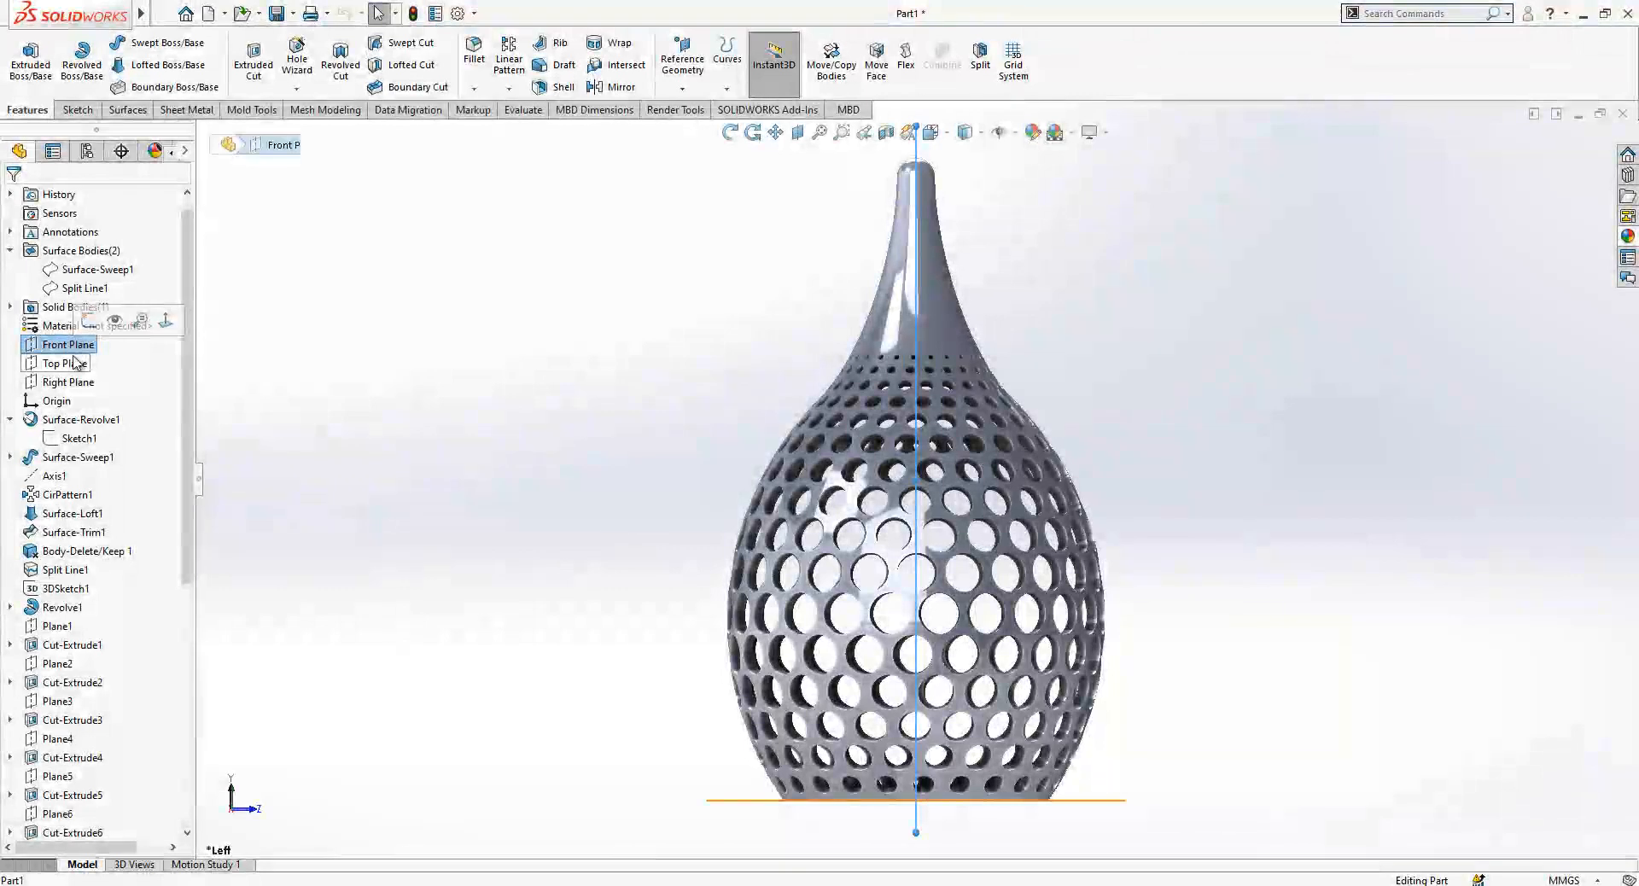
left_click(171, 328)
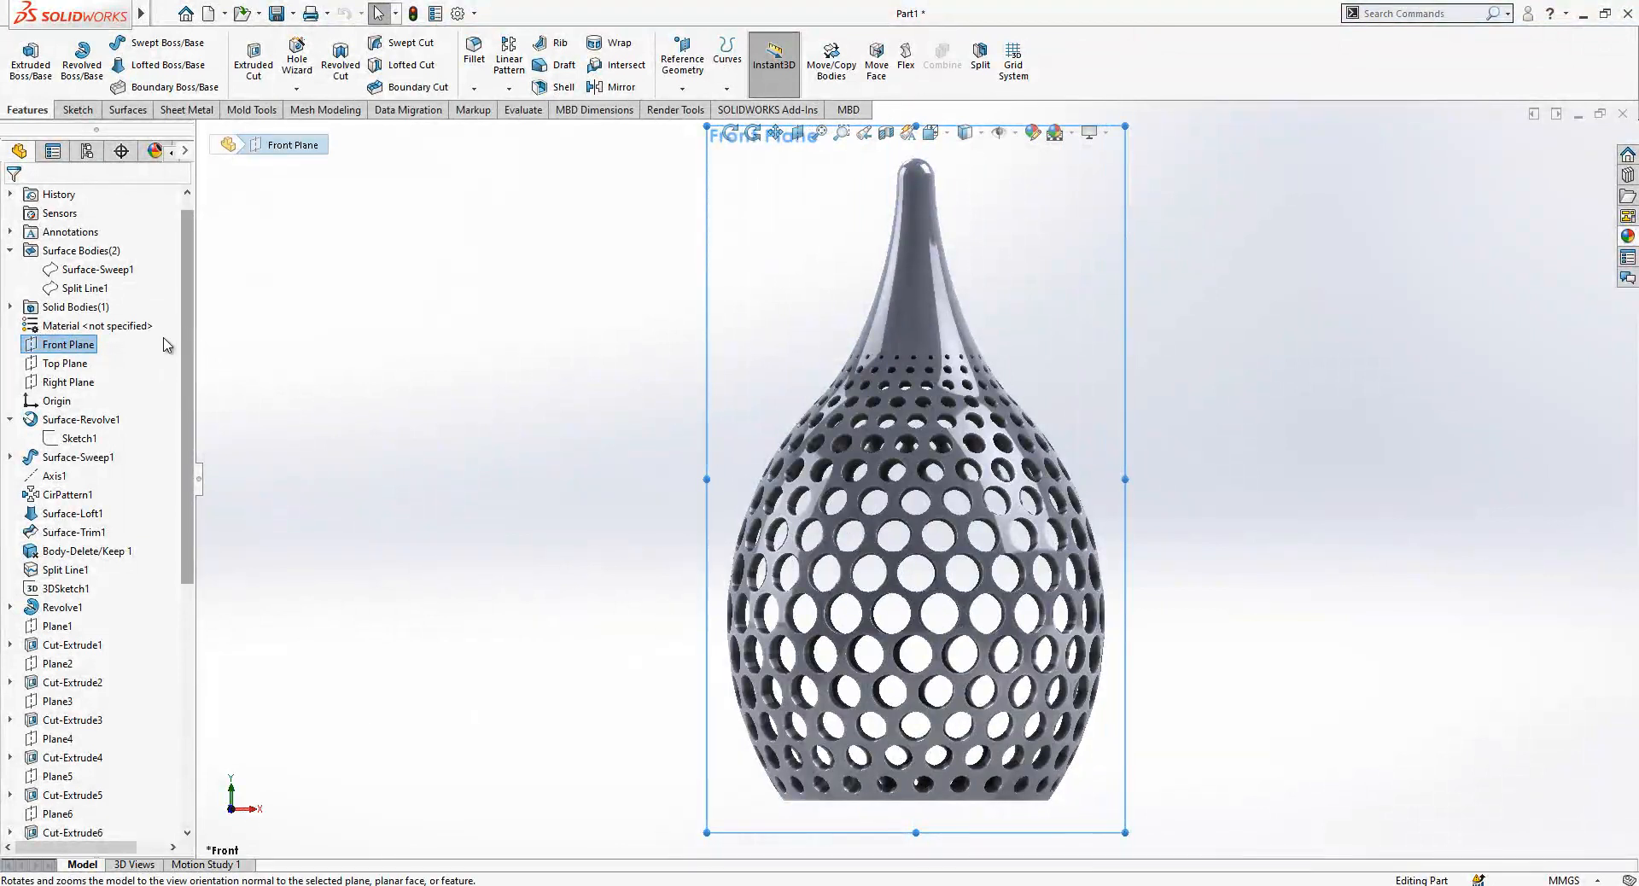
right_click(93, 345)
left_click(102, 328)
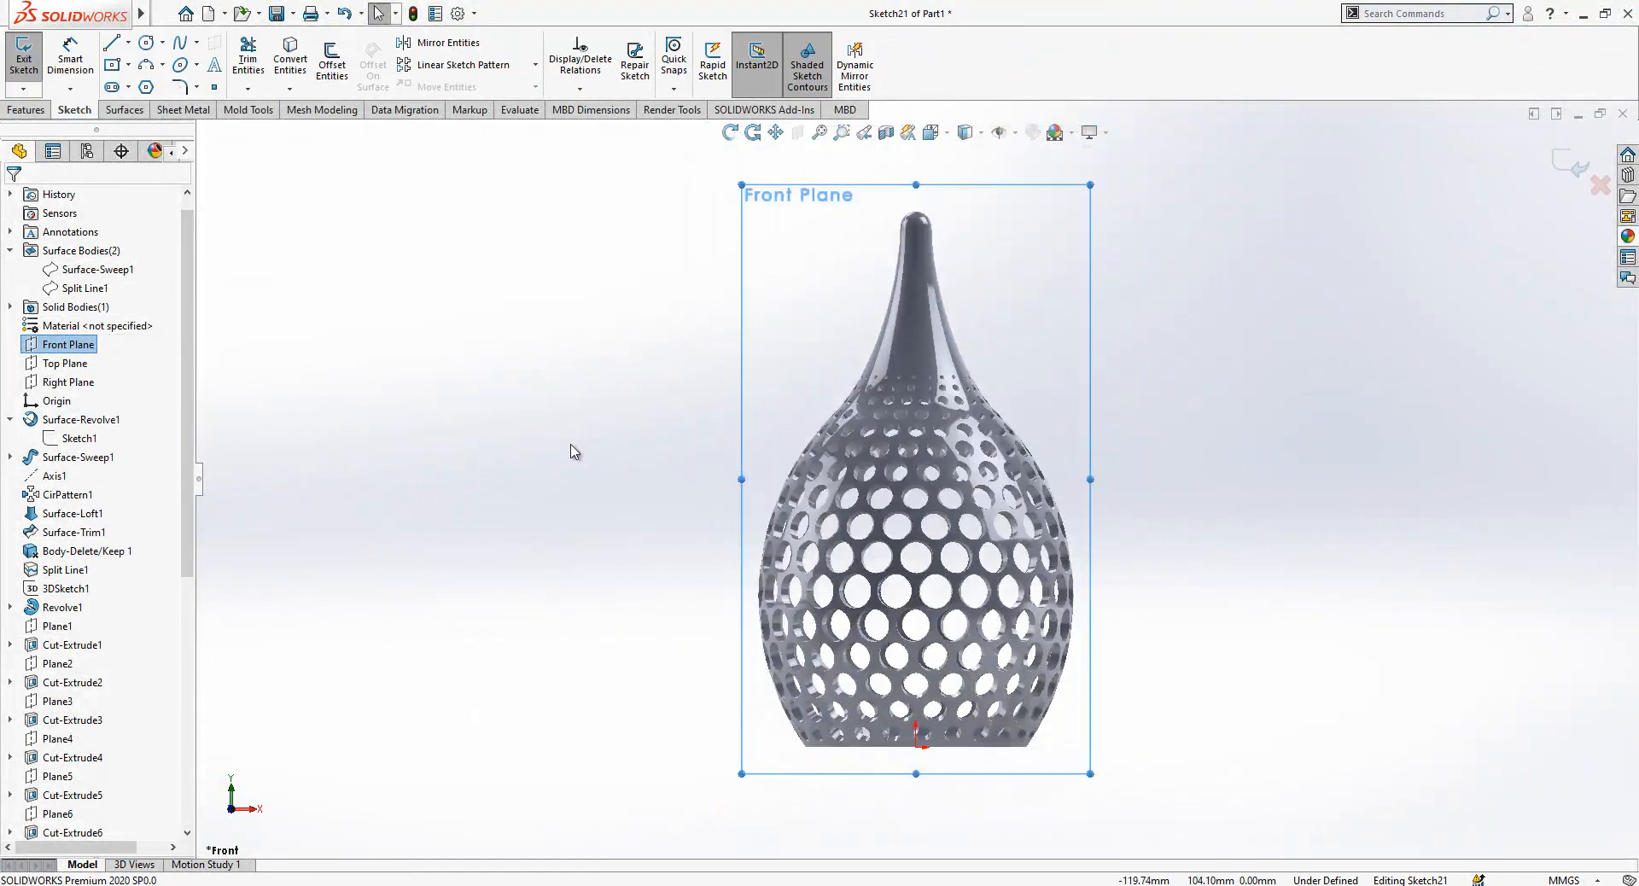
- Sketch a vertical construction line from the origin up along the body's axis into the neck
scroll(1153, 646, "down", 2)
key("l")
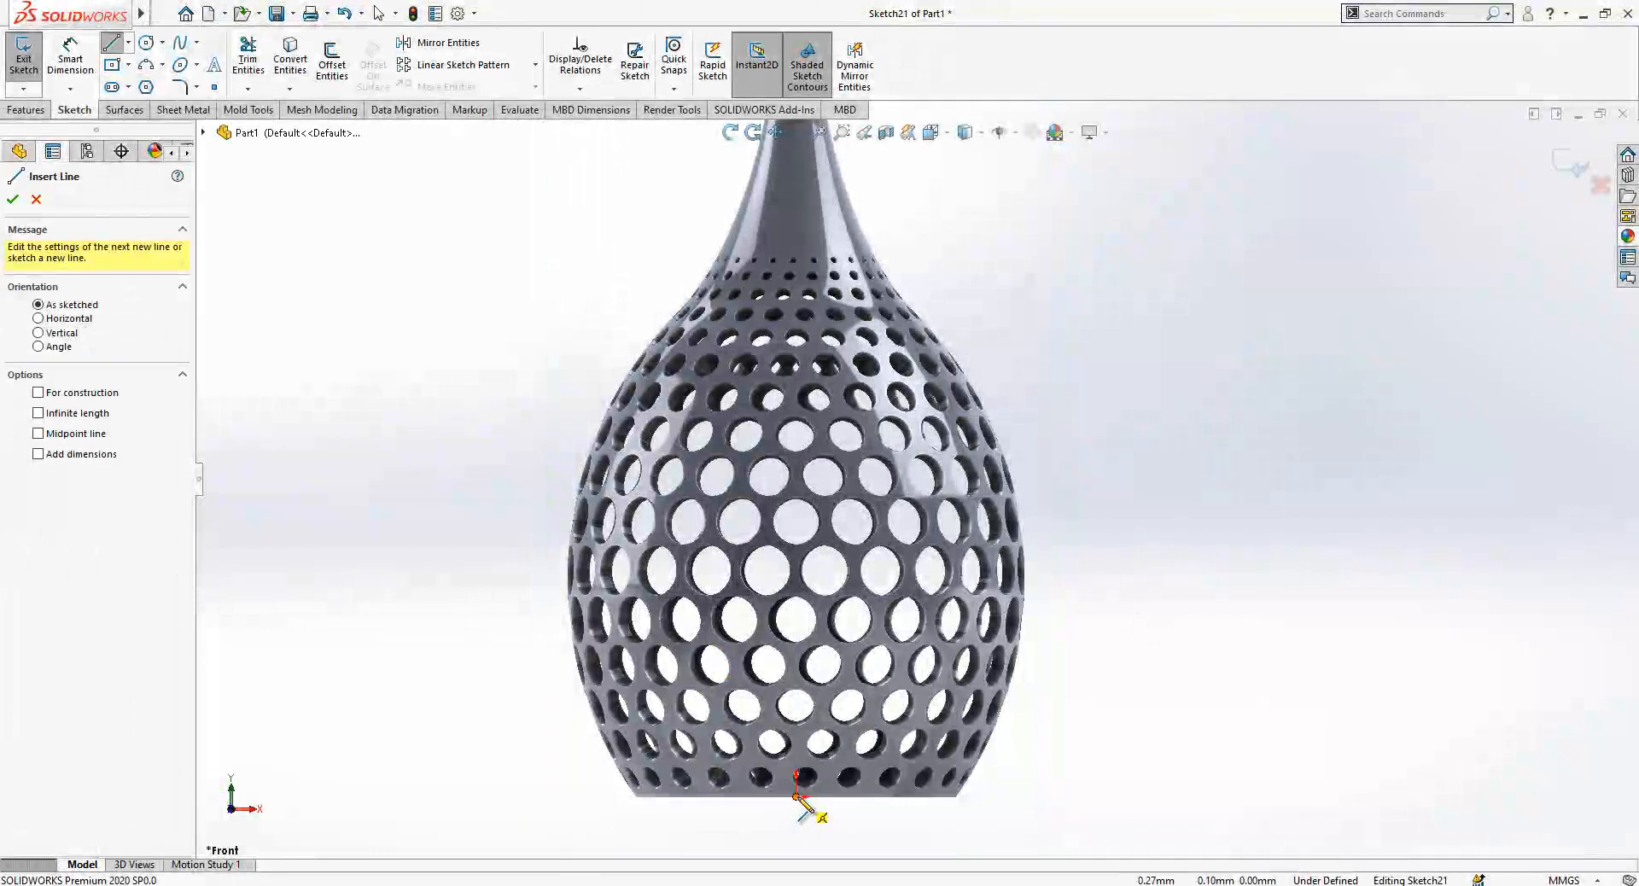
left_click(796, 775)
left_click(796, 199)
key("Escape")
left_click(797, 218)
key("Escape")
- Sketch a horizontal line about 121 mm long along the body's base and make the origin its midpoint
key("l")
left_click(519, 797)
left_click(1123, 797)
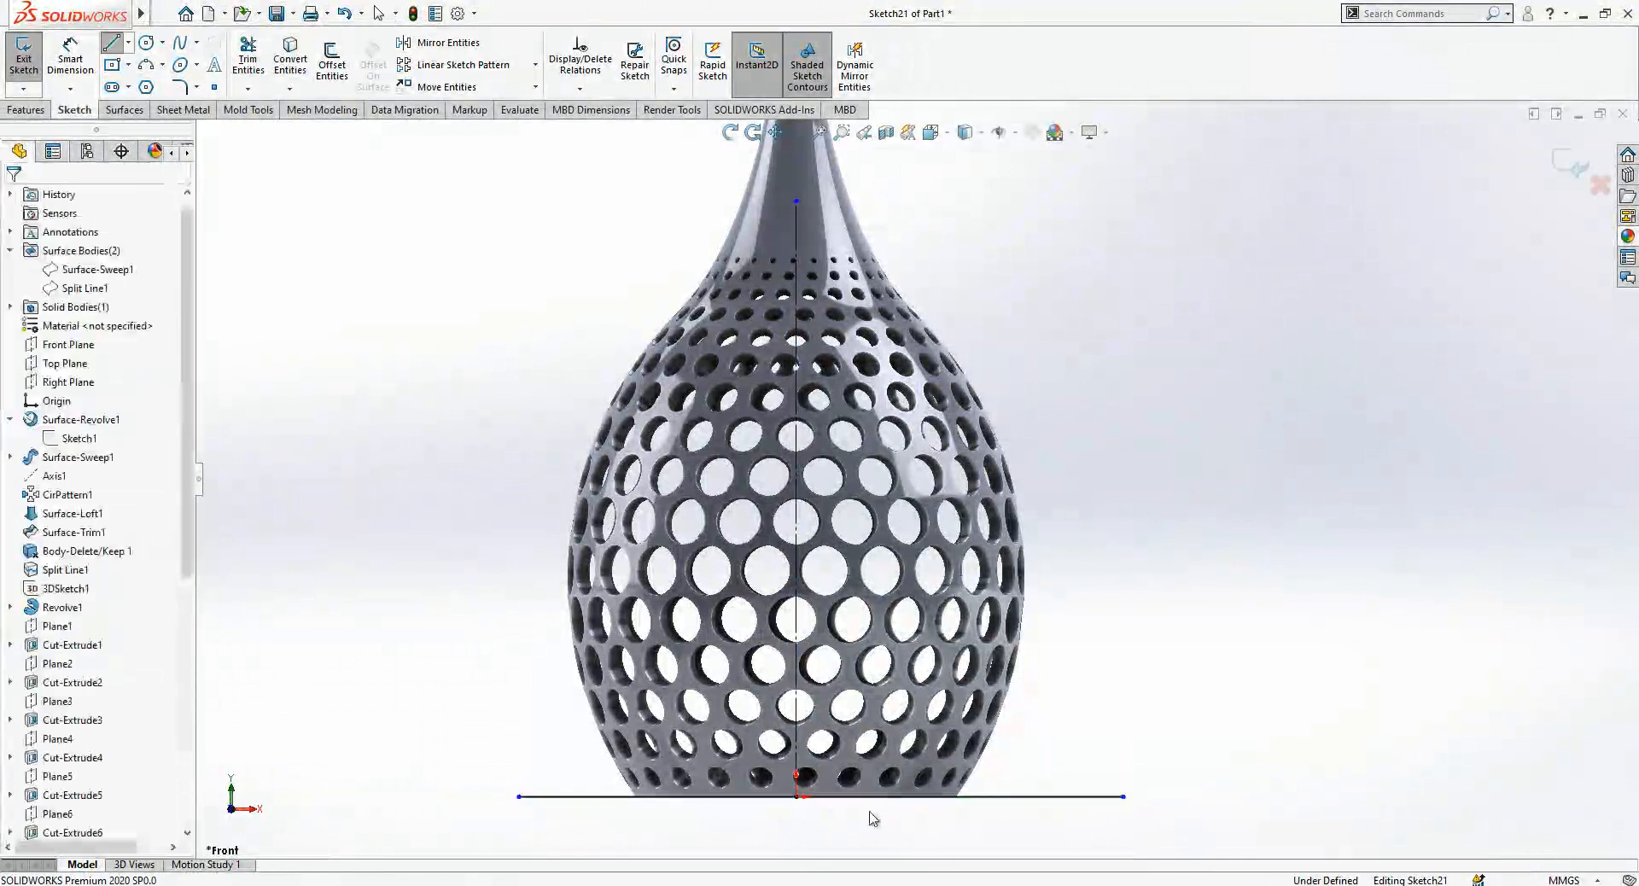
key("Escape")
left_click(797, 796)
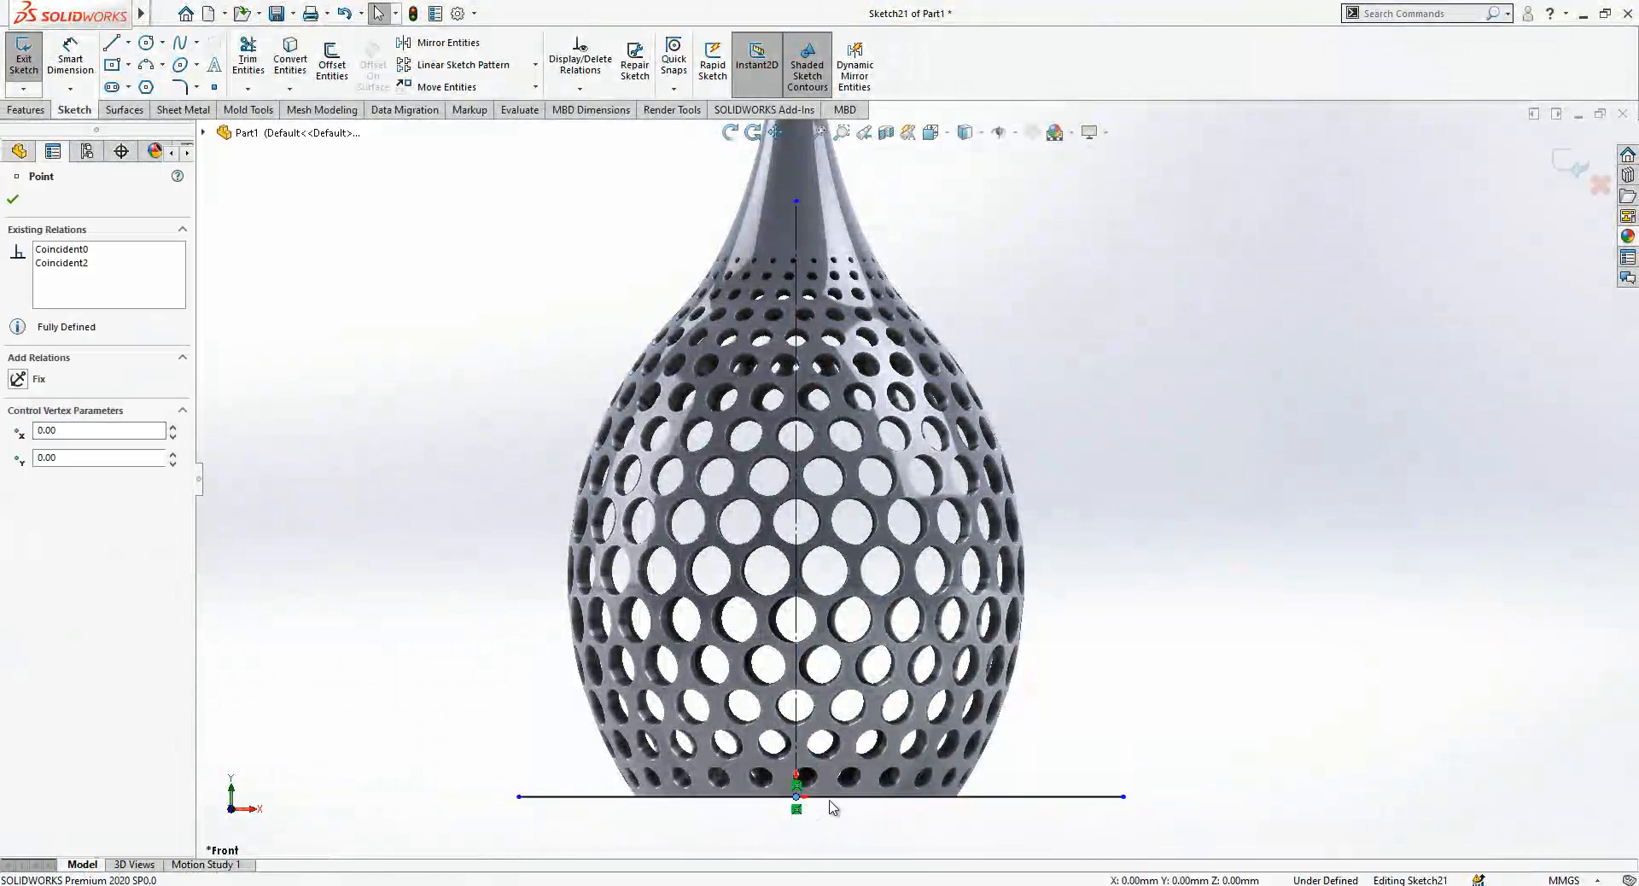
left_click(832, 797, "ctrl")
left_click(51, 481)
left_click(536, 771)
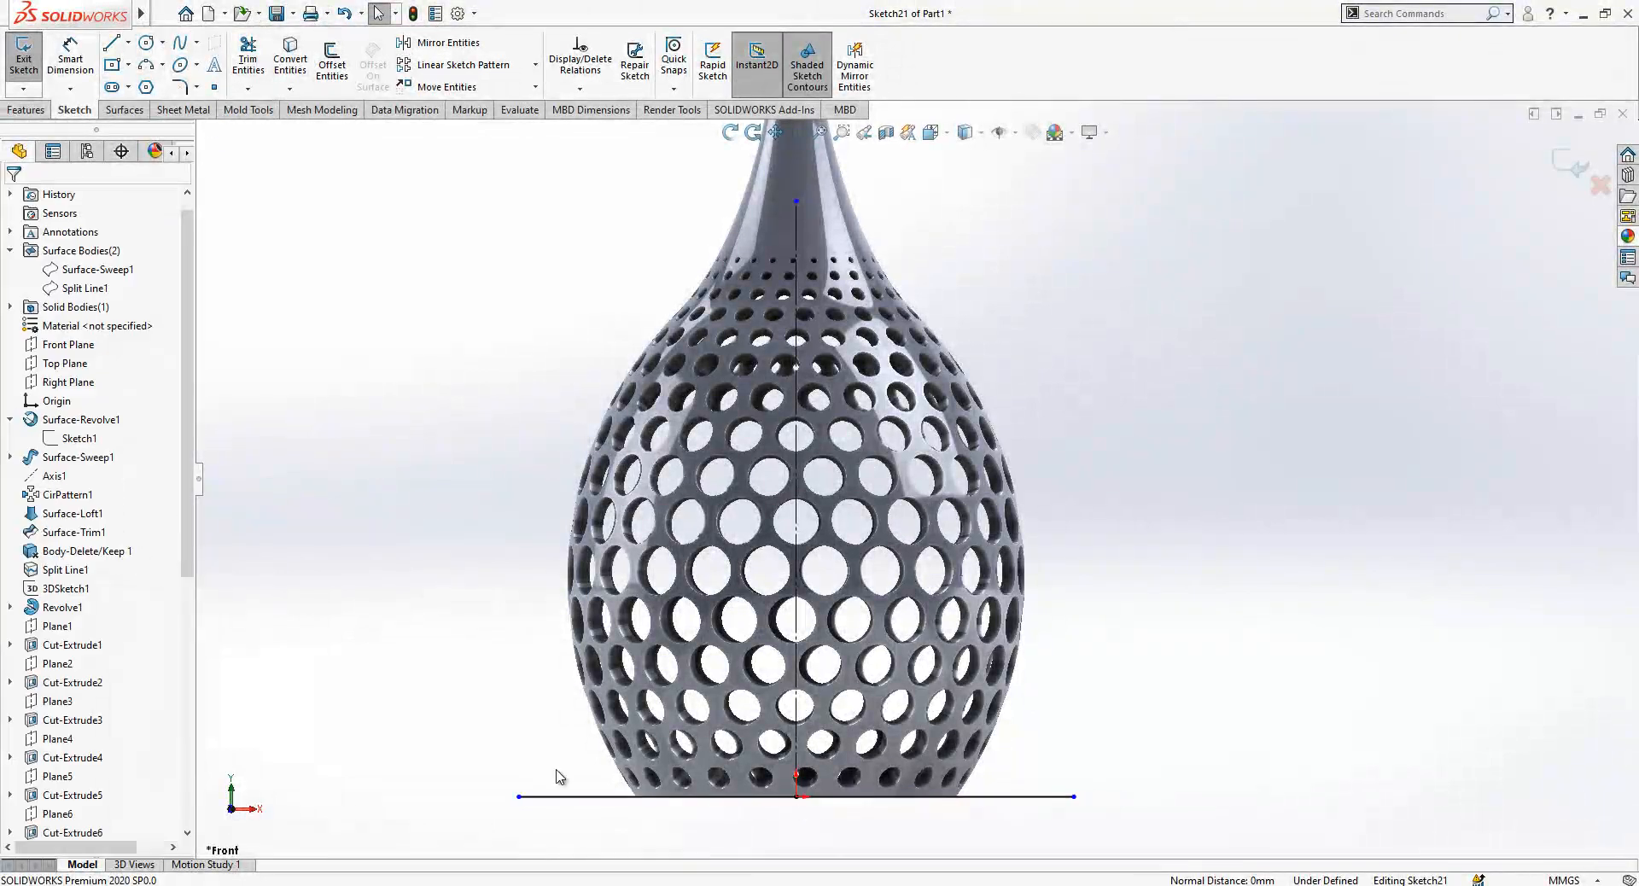
- Turn the base line into construction geometry and offset it 3 mm upward into the body
left_click(588, 797)
left_click(751, 744)
left_click(332, 65)
left_click(598, 797)
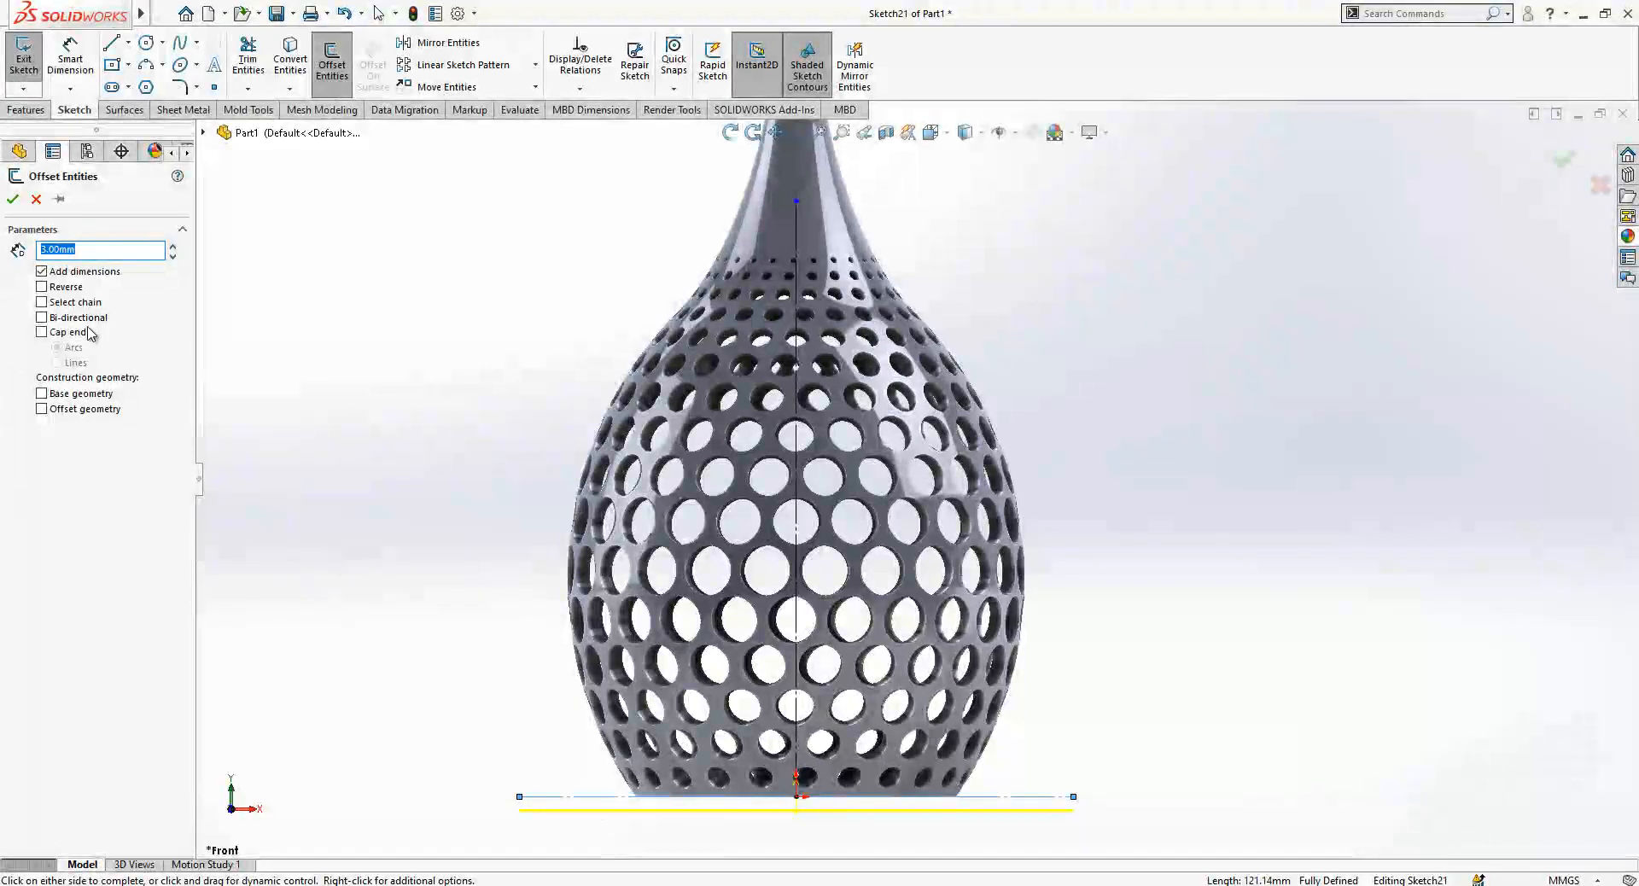
left_click(10, 202)
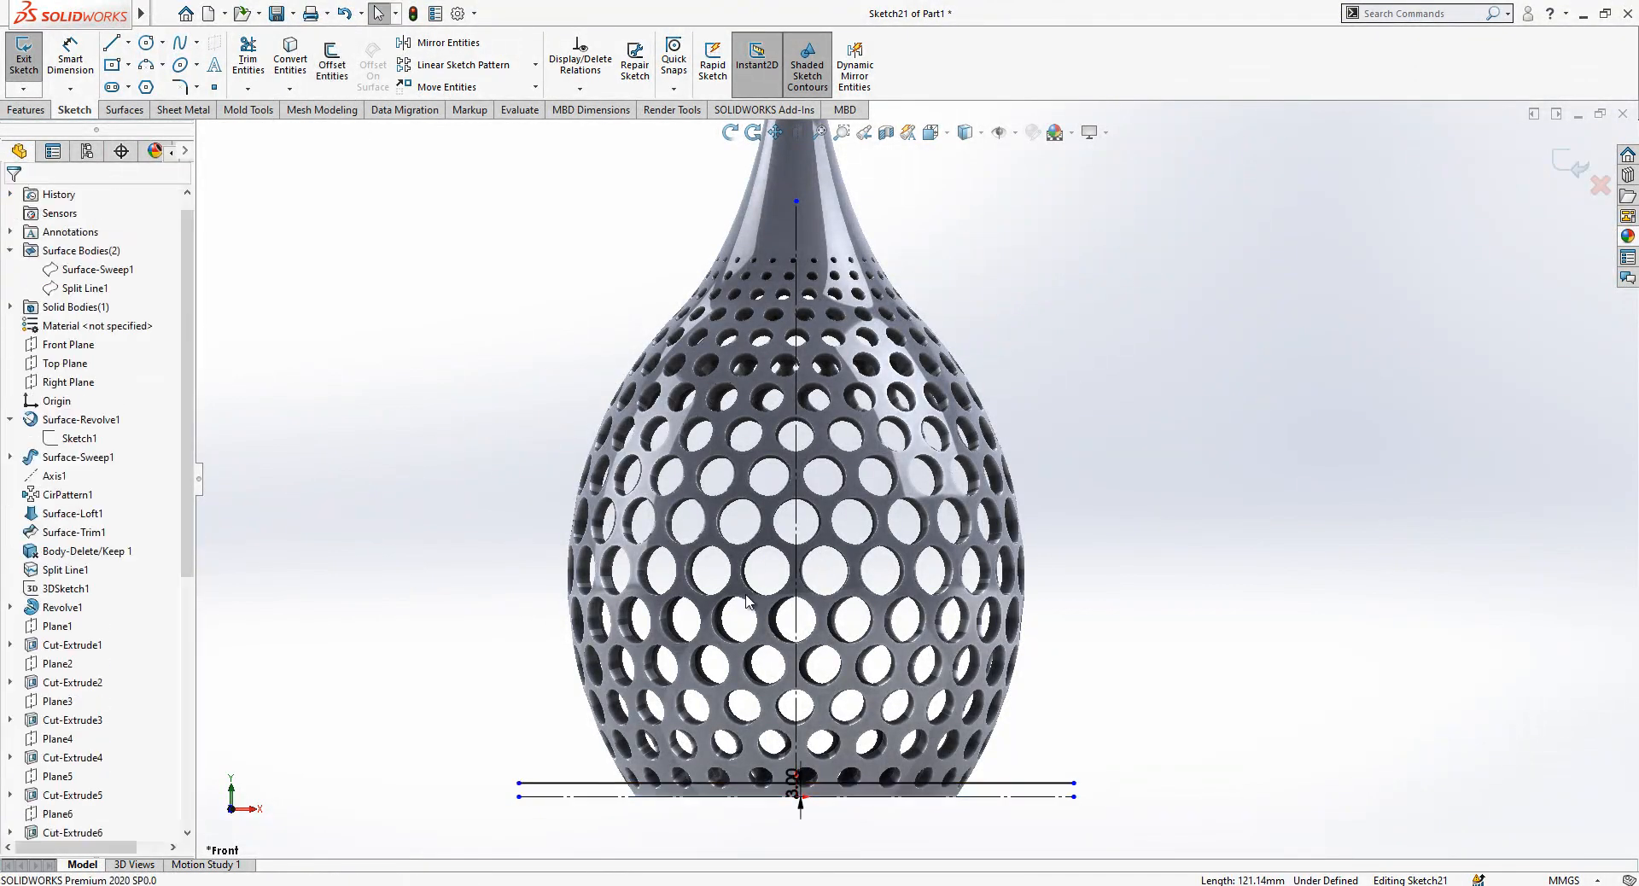
- Dimension the length of the offset line as 50 mm
right_click_drag(616, 851, 600, 798)
left_click(563, 782)
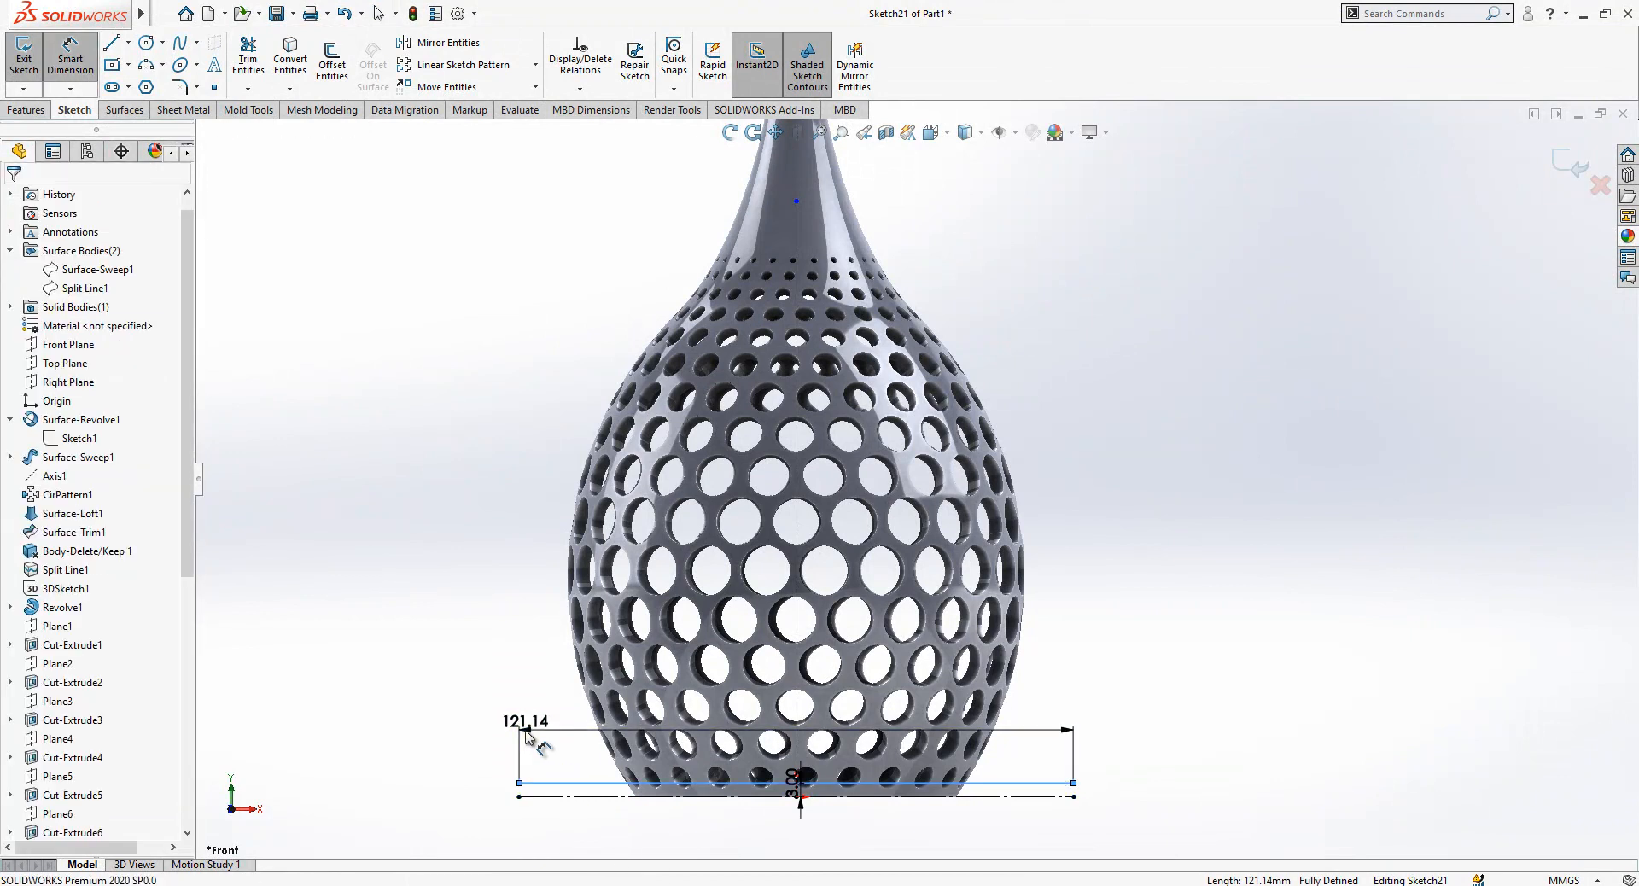
left_click(526, 733)
key("Return")
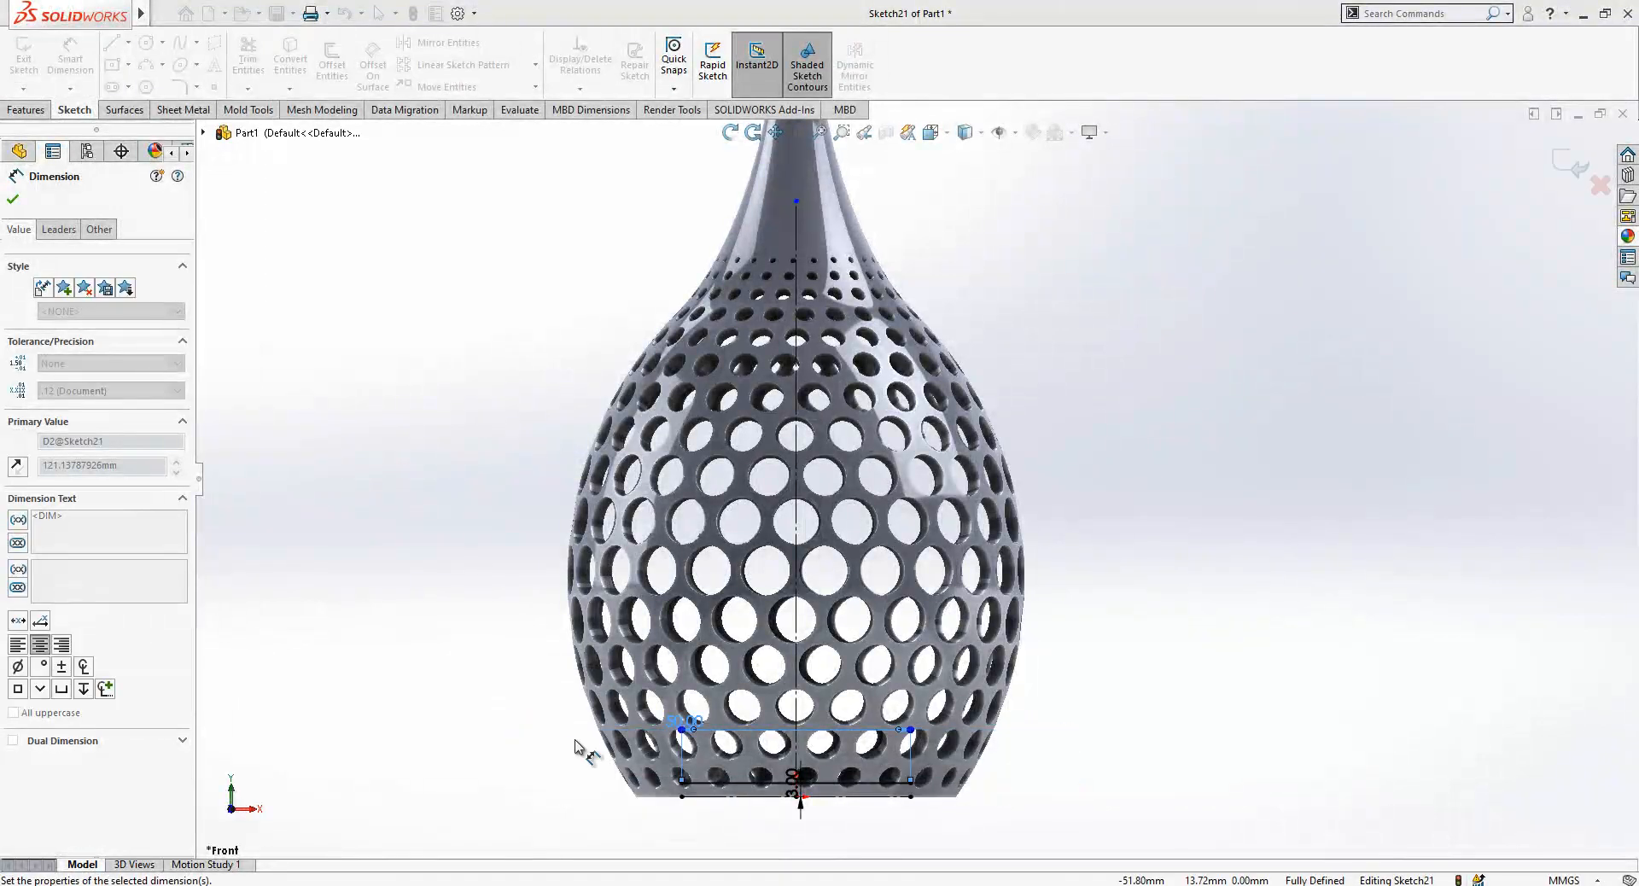
key("Escape")
- Sketch a two-point spline from the left end of the 50 mm line to a point above and just short of its right end
scroll(891, 755, "down", 2)
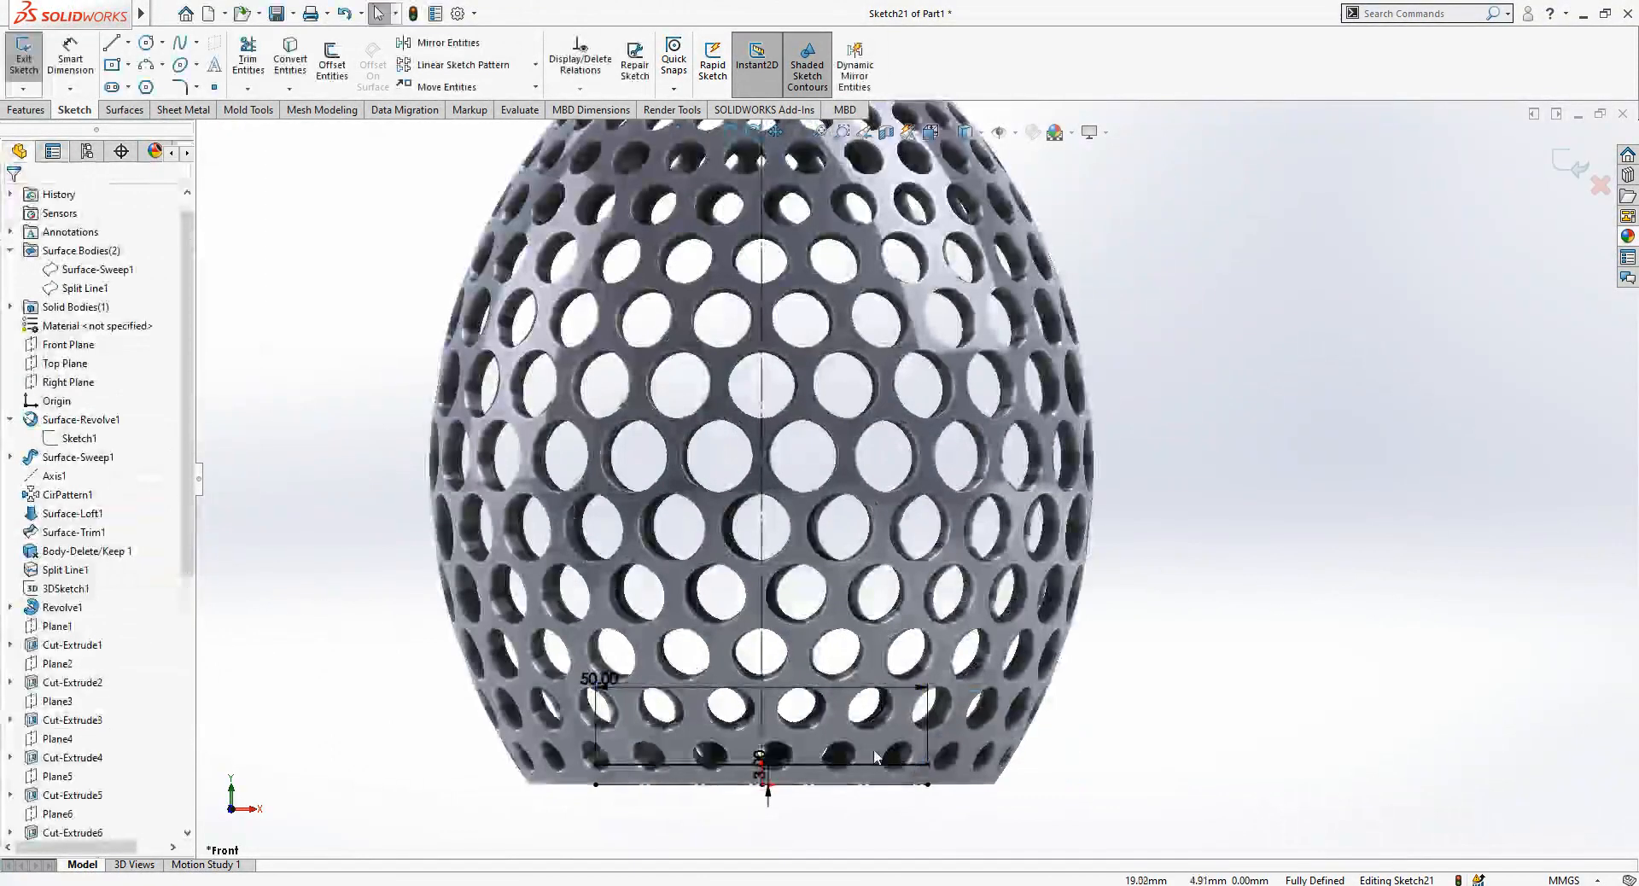
left_click(187, 43)
left_click(597, 764)
scroll(654, 597, "down", 1)
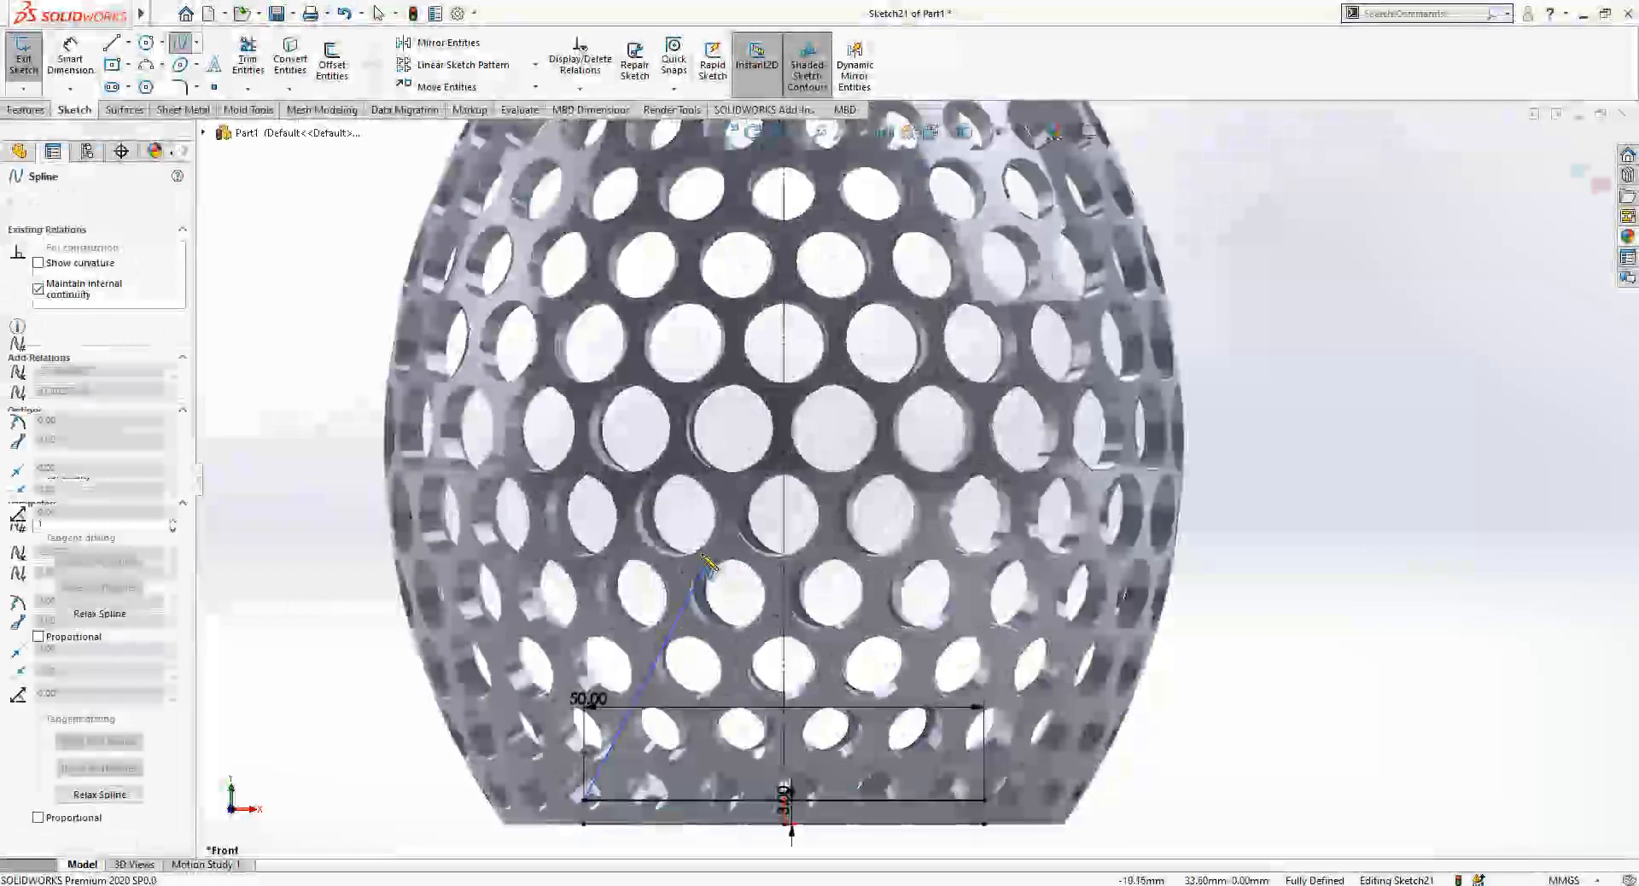
left_click(958, 756)
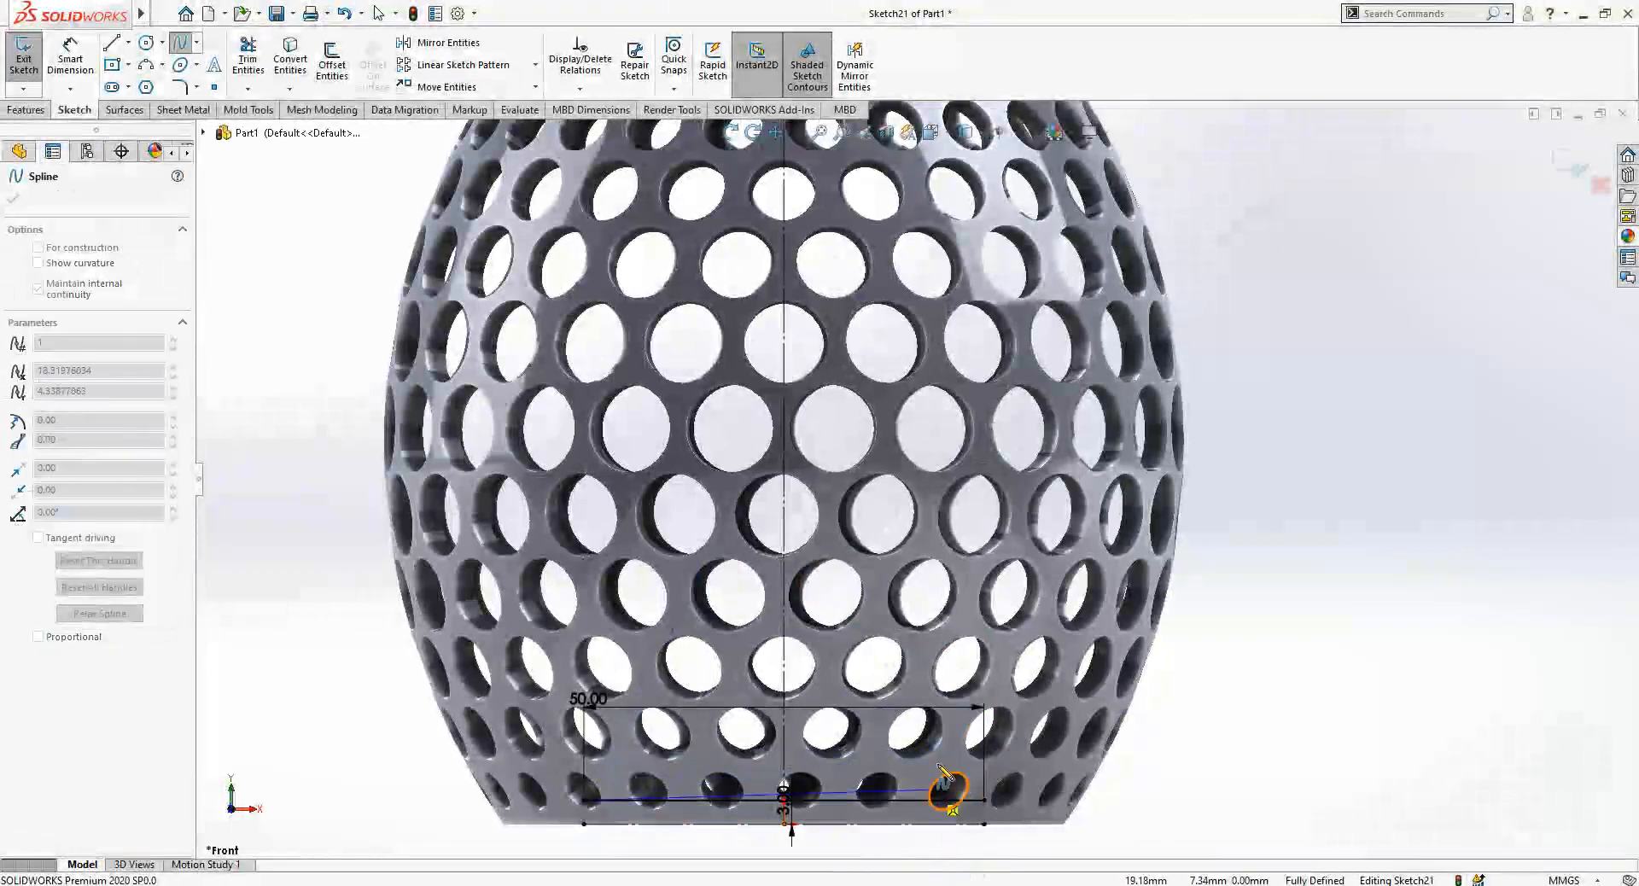
key("Escape")
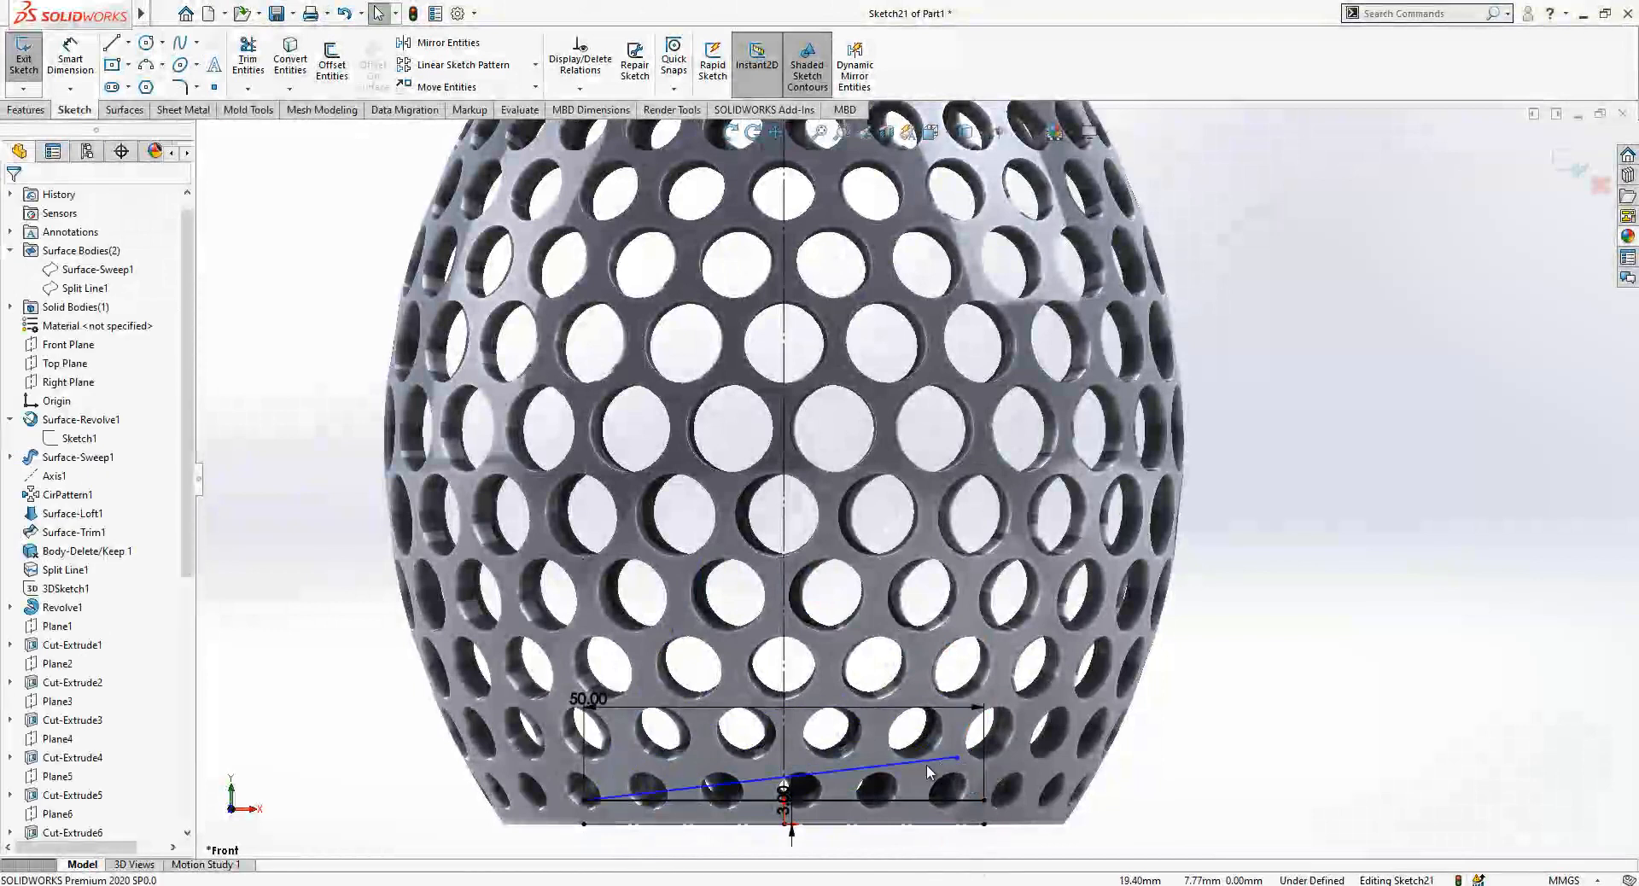
- Attach the spline's free end to the right end of the 50 mm line and pull both end handles upward into a dome-shaped arch
left_click(935, 763)
left_click_drag(714, 785, 751, 688)
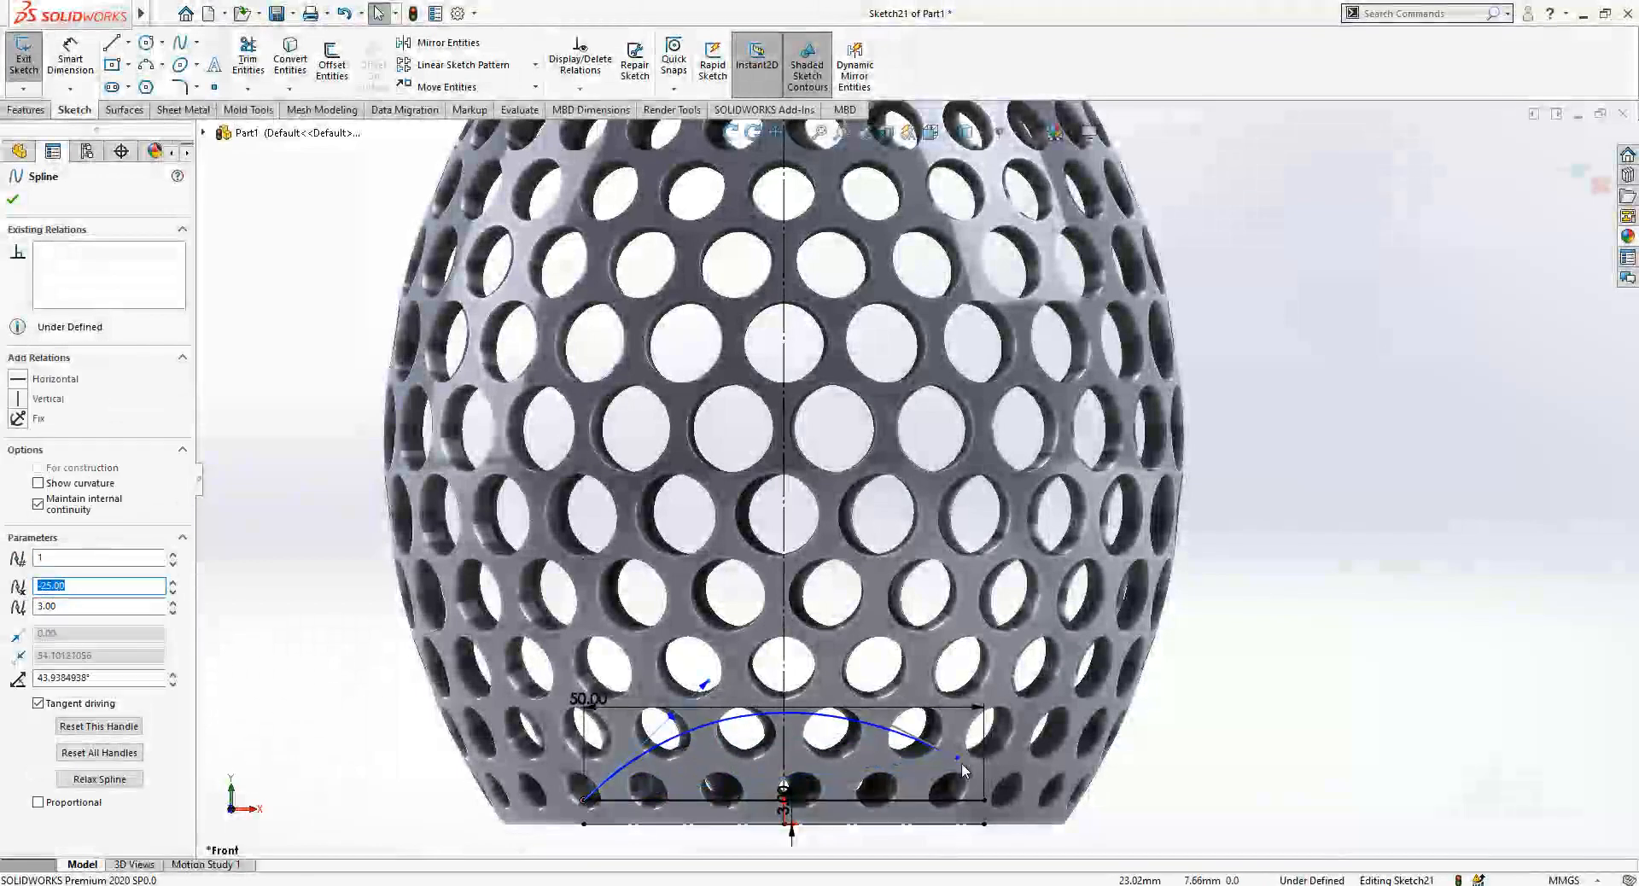
key("Escape")
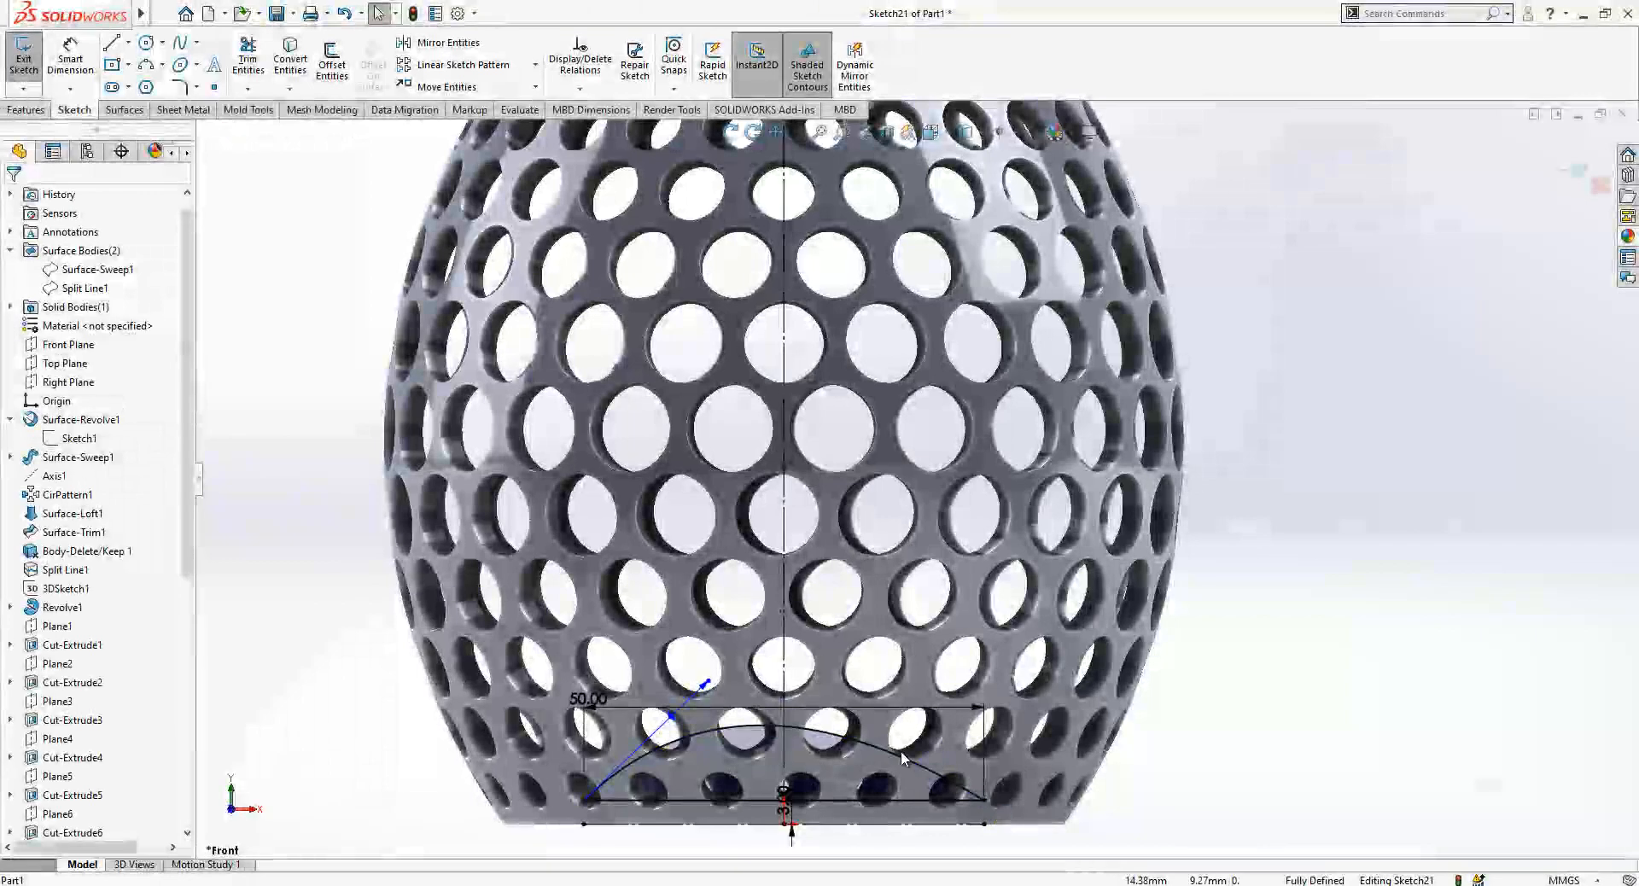
left_click(870, 748)
left_click_drag(707, 683, 577, 505)
left_click_drag(844, 673, 987, 550)
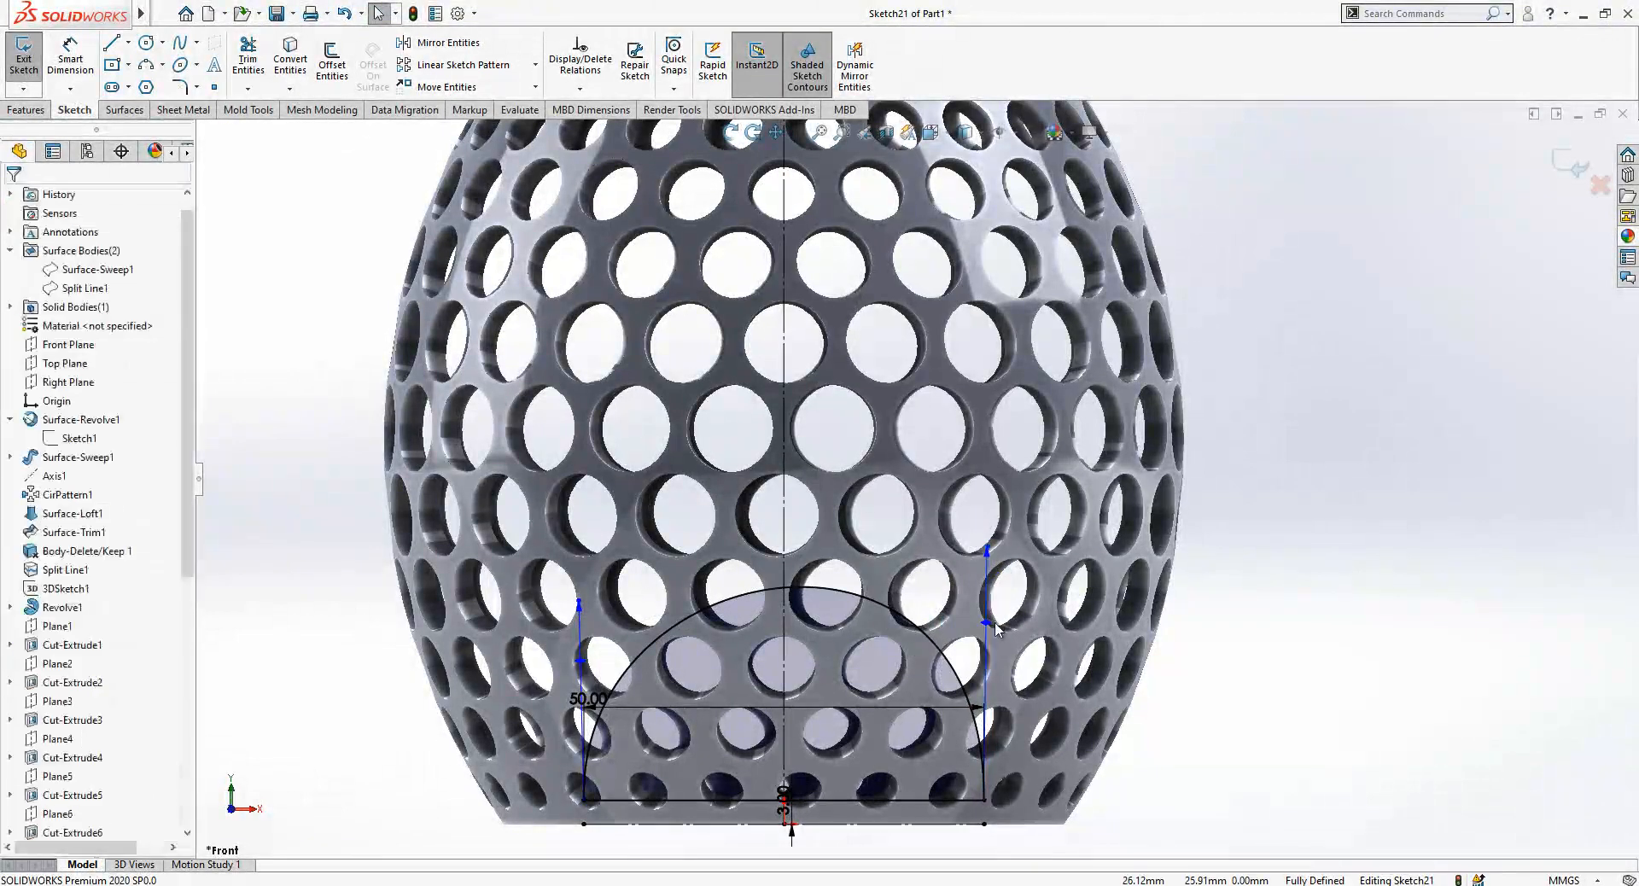
- Make both end handles of the spline parallel to the vertical construction line
left_click(987, 624)
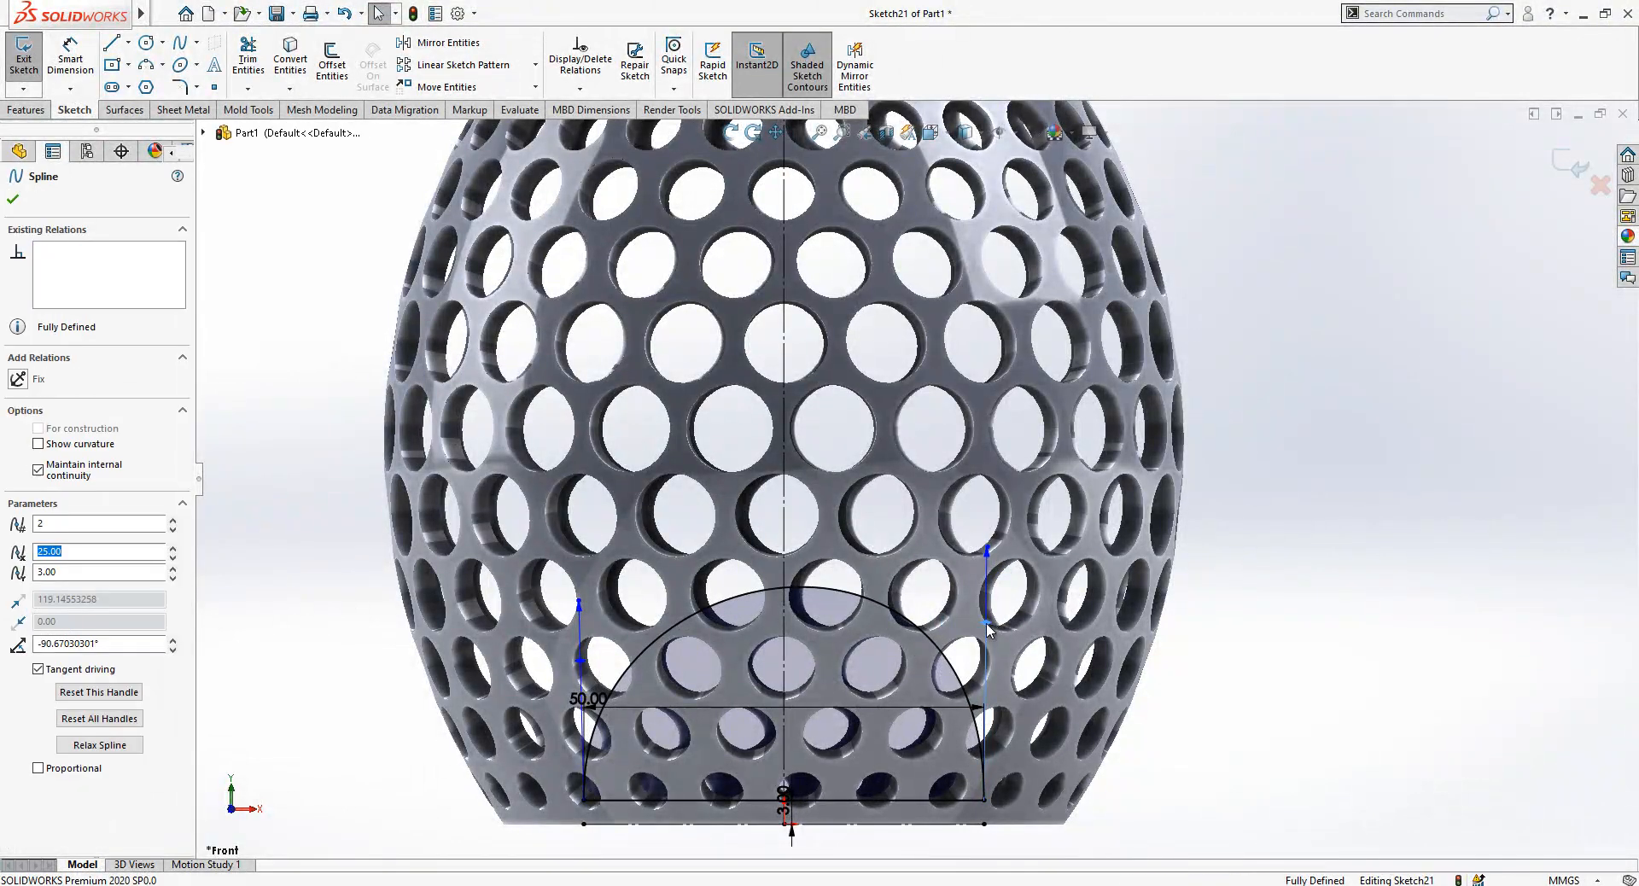
left_click(783, 523, "ctrl")
left_click(580, 662, "ctrl")
left_click(73, 537)
scroll(794, 609, "up", 1)
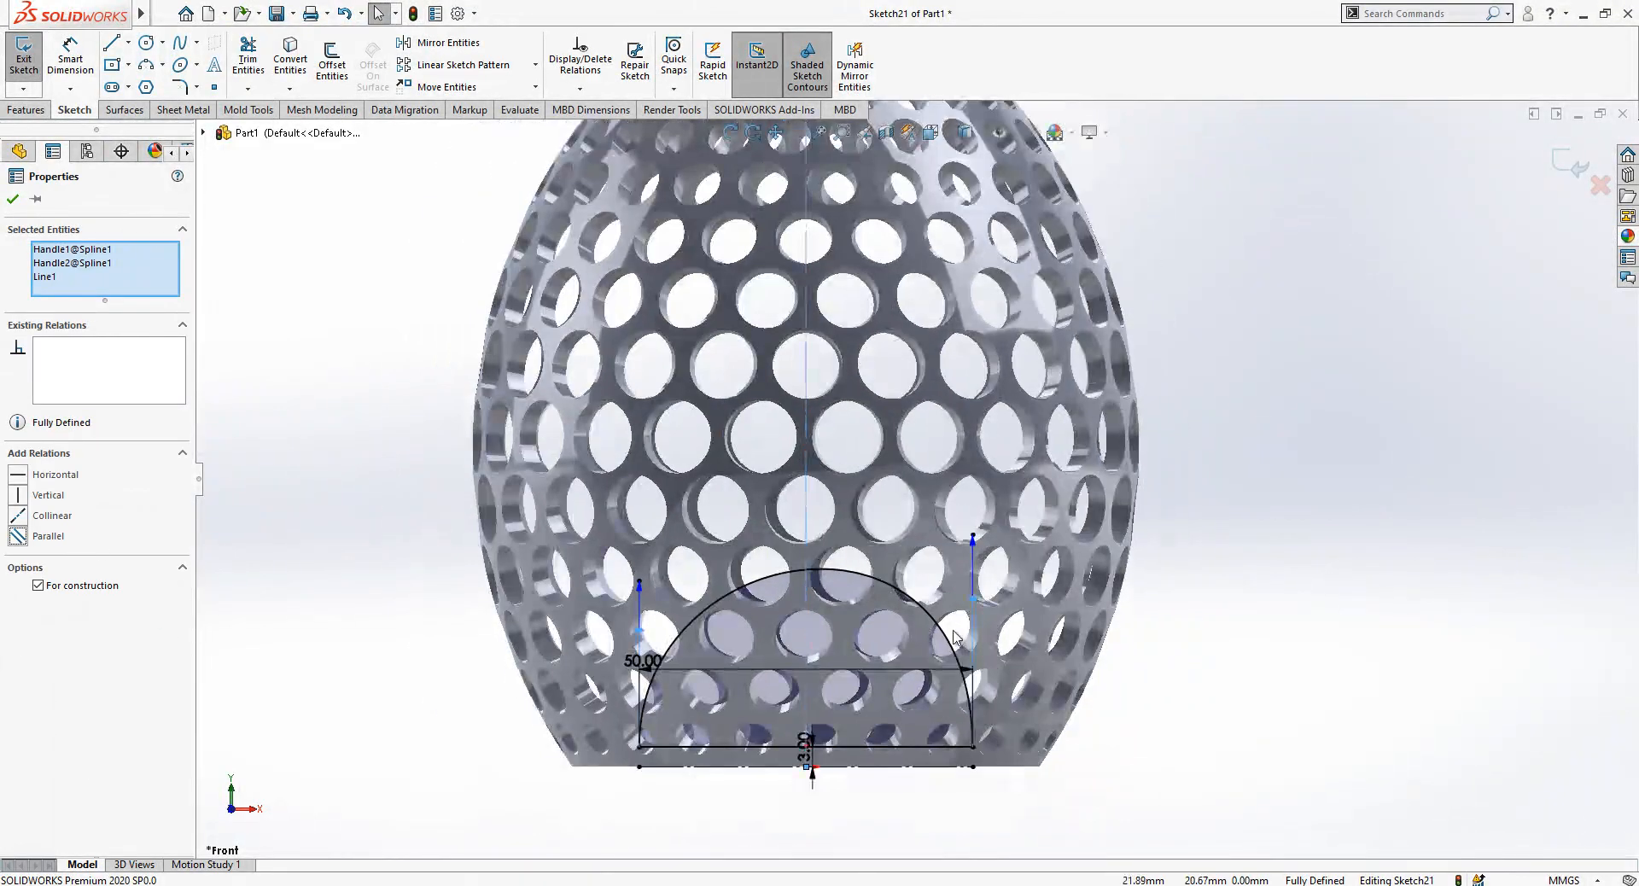
scroll(1149, 765, "down", 1)
left_click(1285, 744)
key("l")
left_click(937, 740)
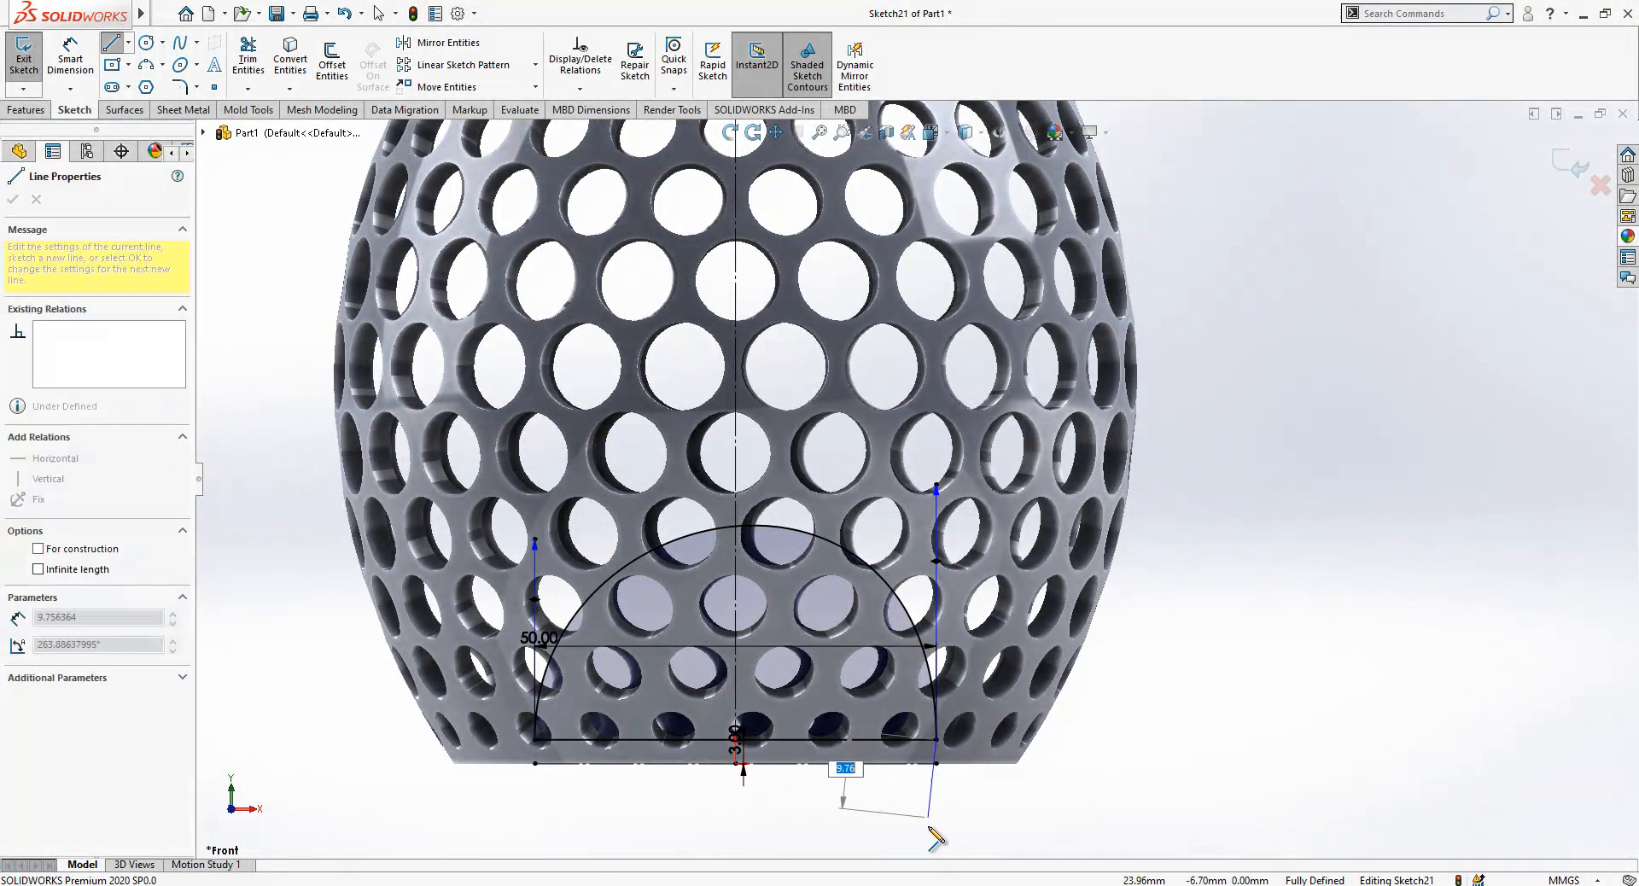
key("Escape")
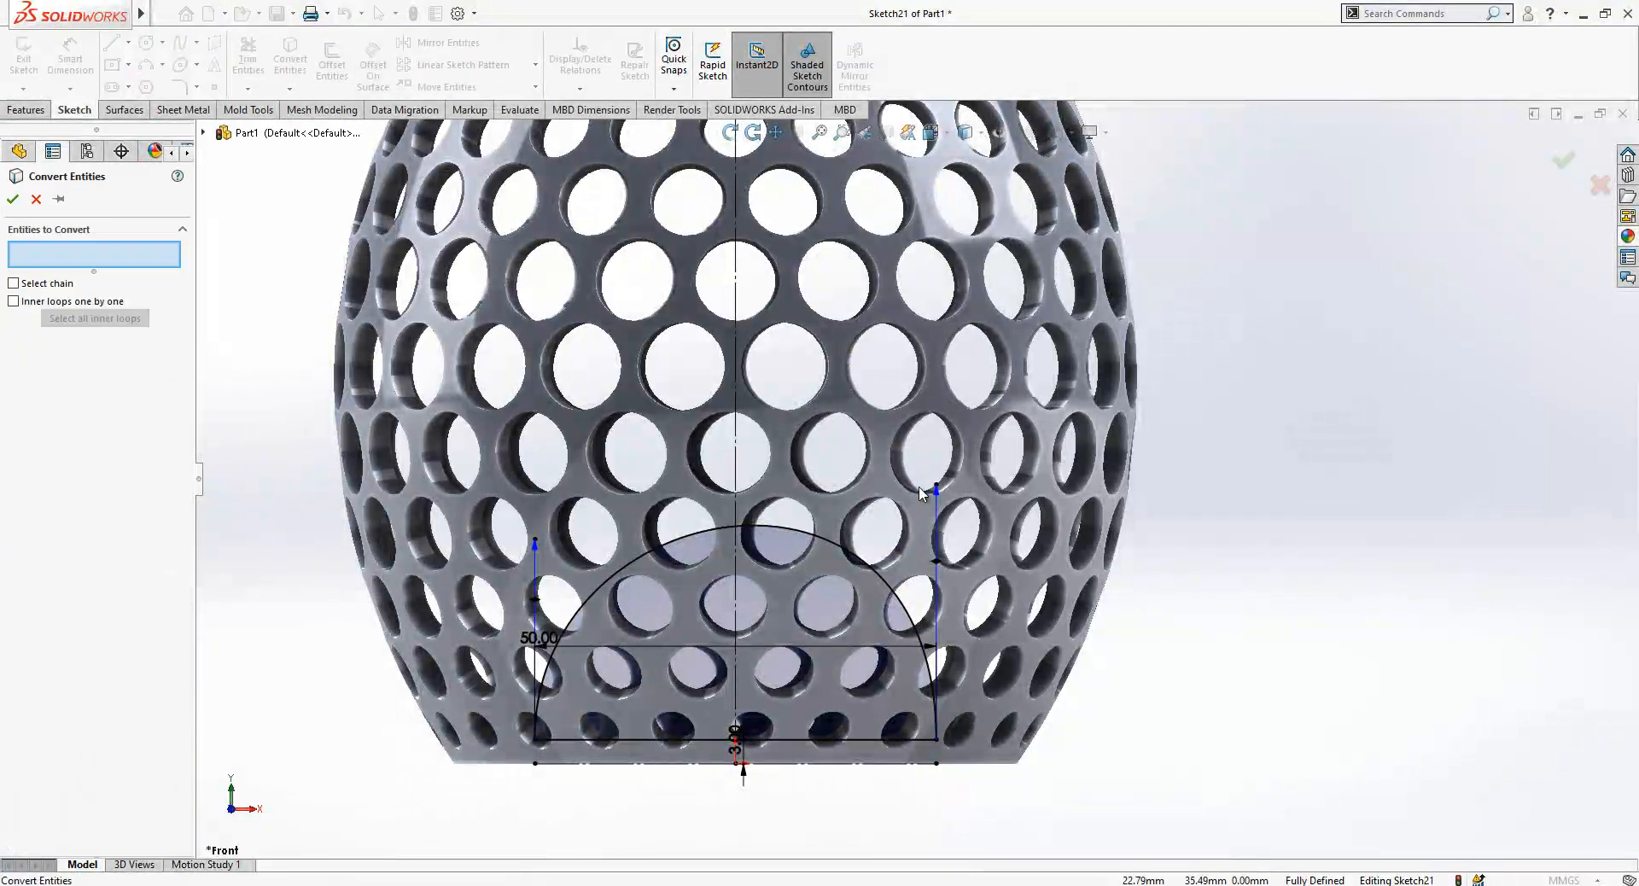
- Dimension both end handles of the arch spline with a tangent weight of 150 and finish the sketch
left_click(936, 487)
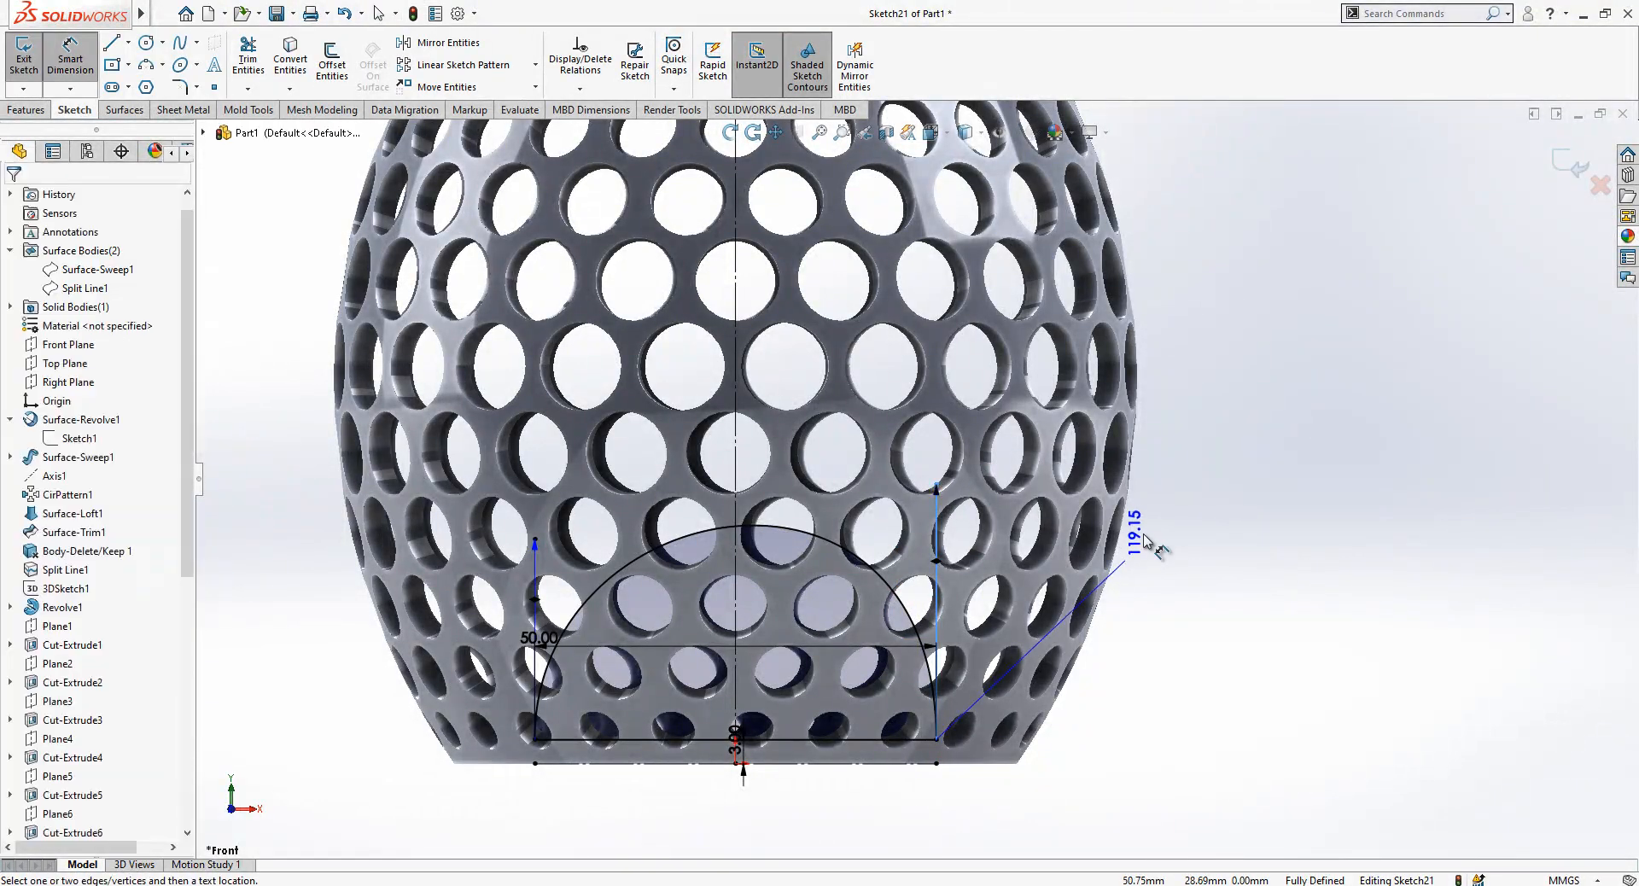
left_click(1144, 531)
type("150")
key("Return")
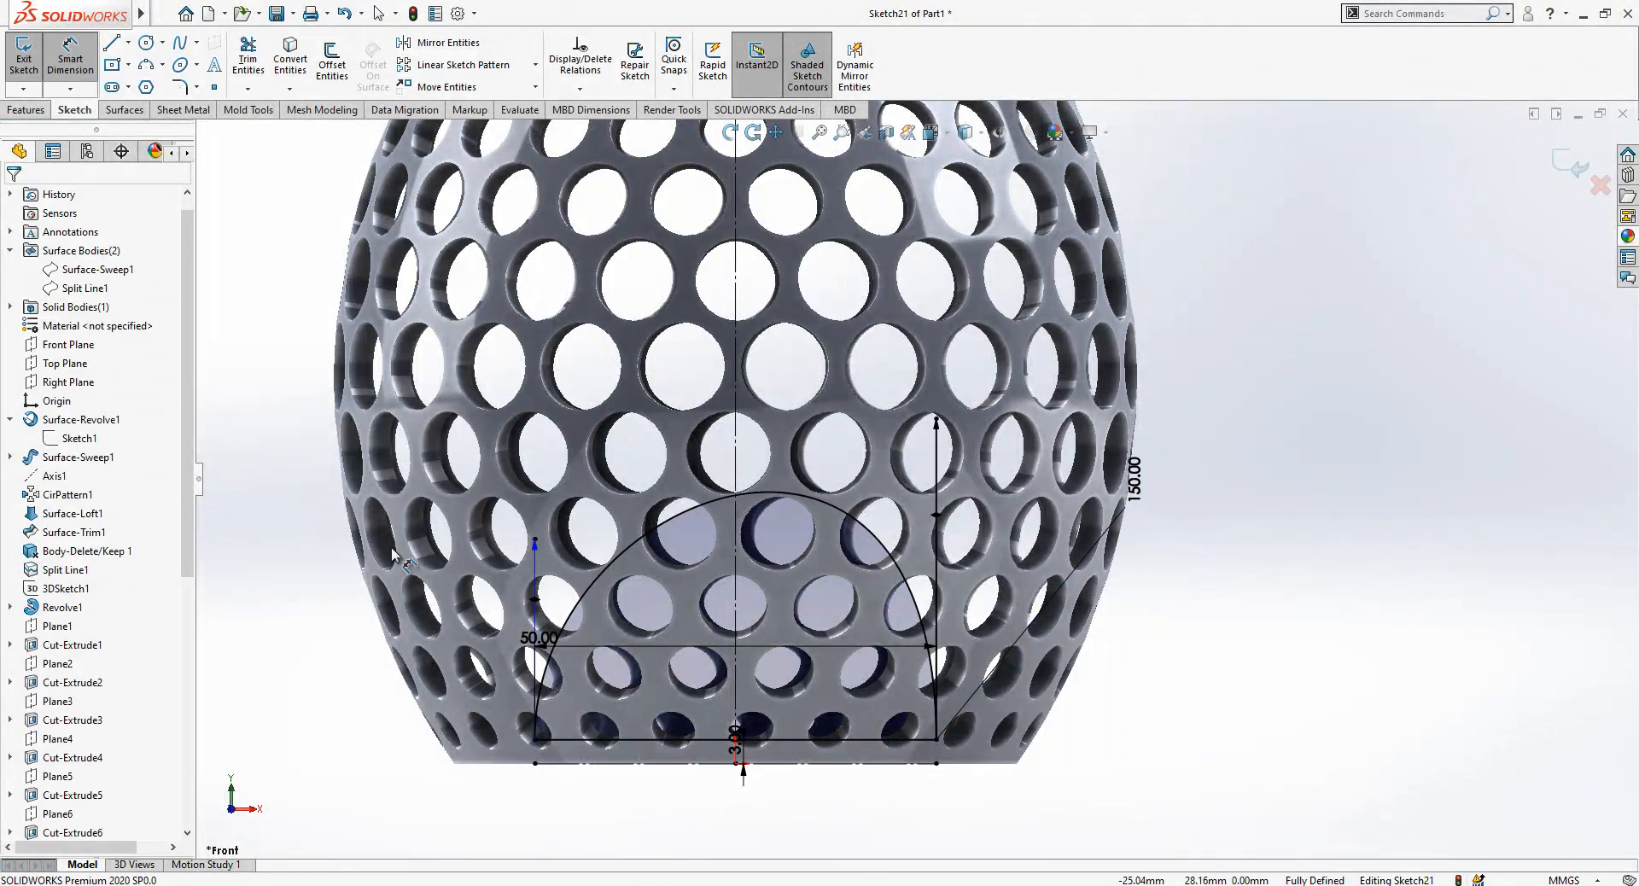
left_click(535, 539)
left_click(299, 582)
type("150")
key("Return")
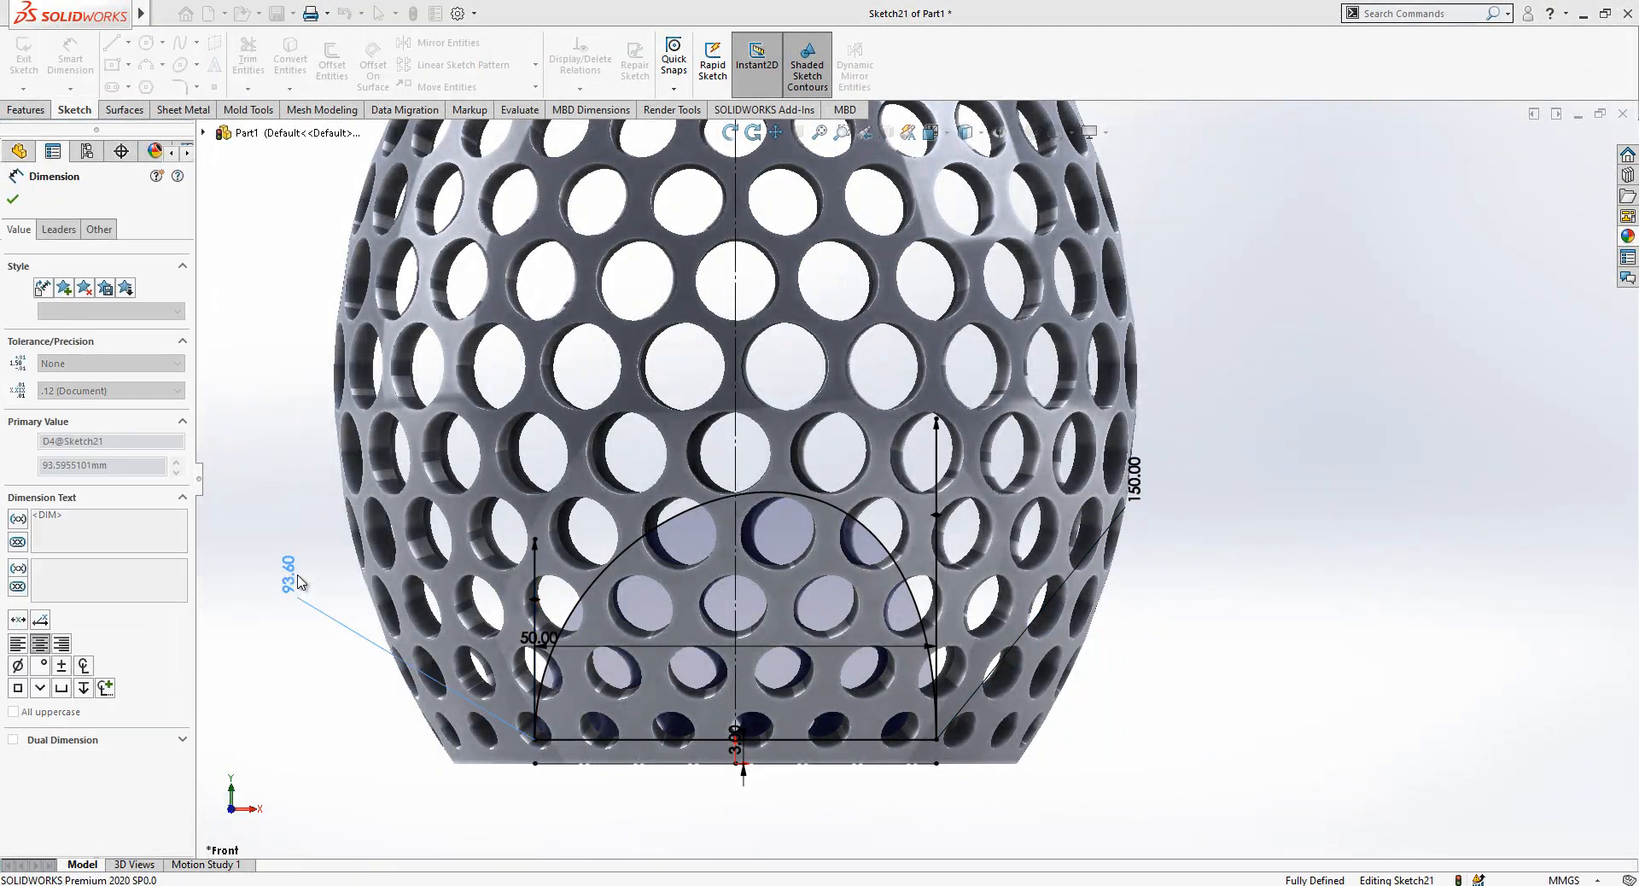
scroll(868, 491, "up", 1)
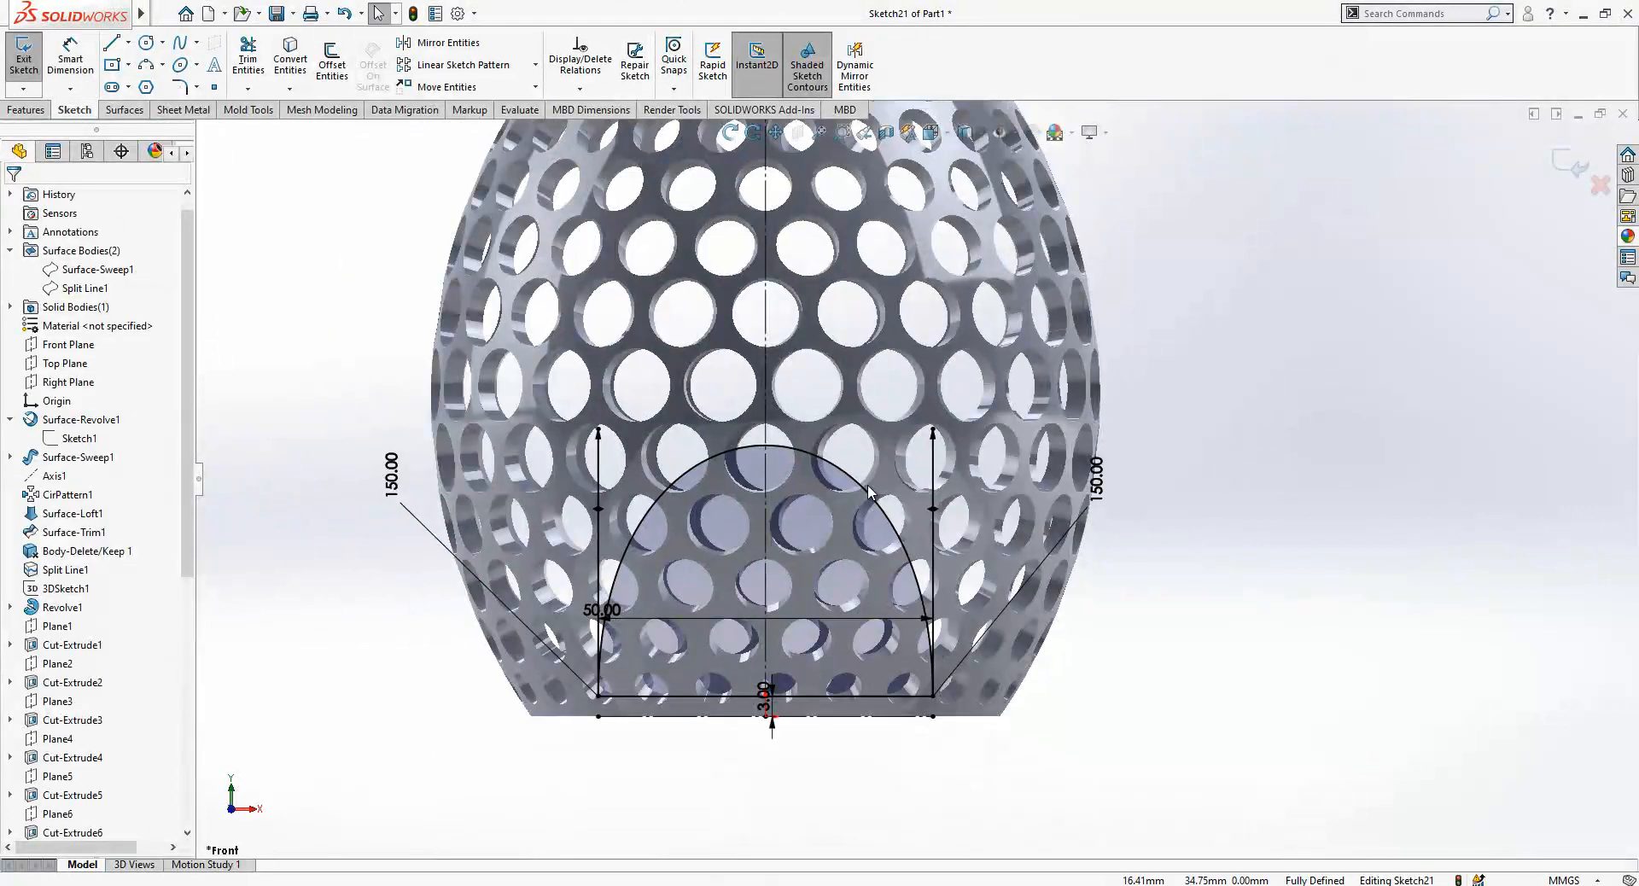
scroll(869, 491, "down", 1)
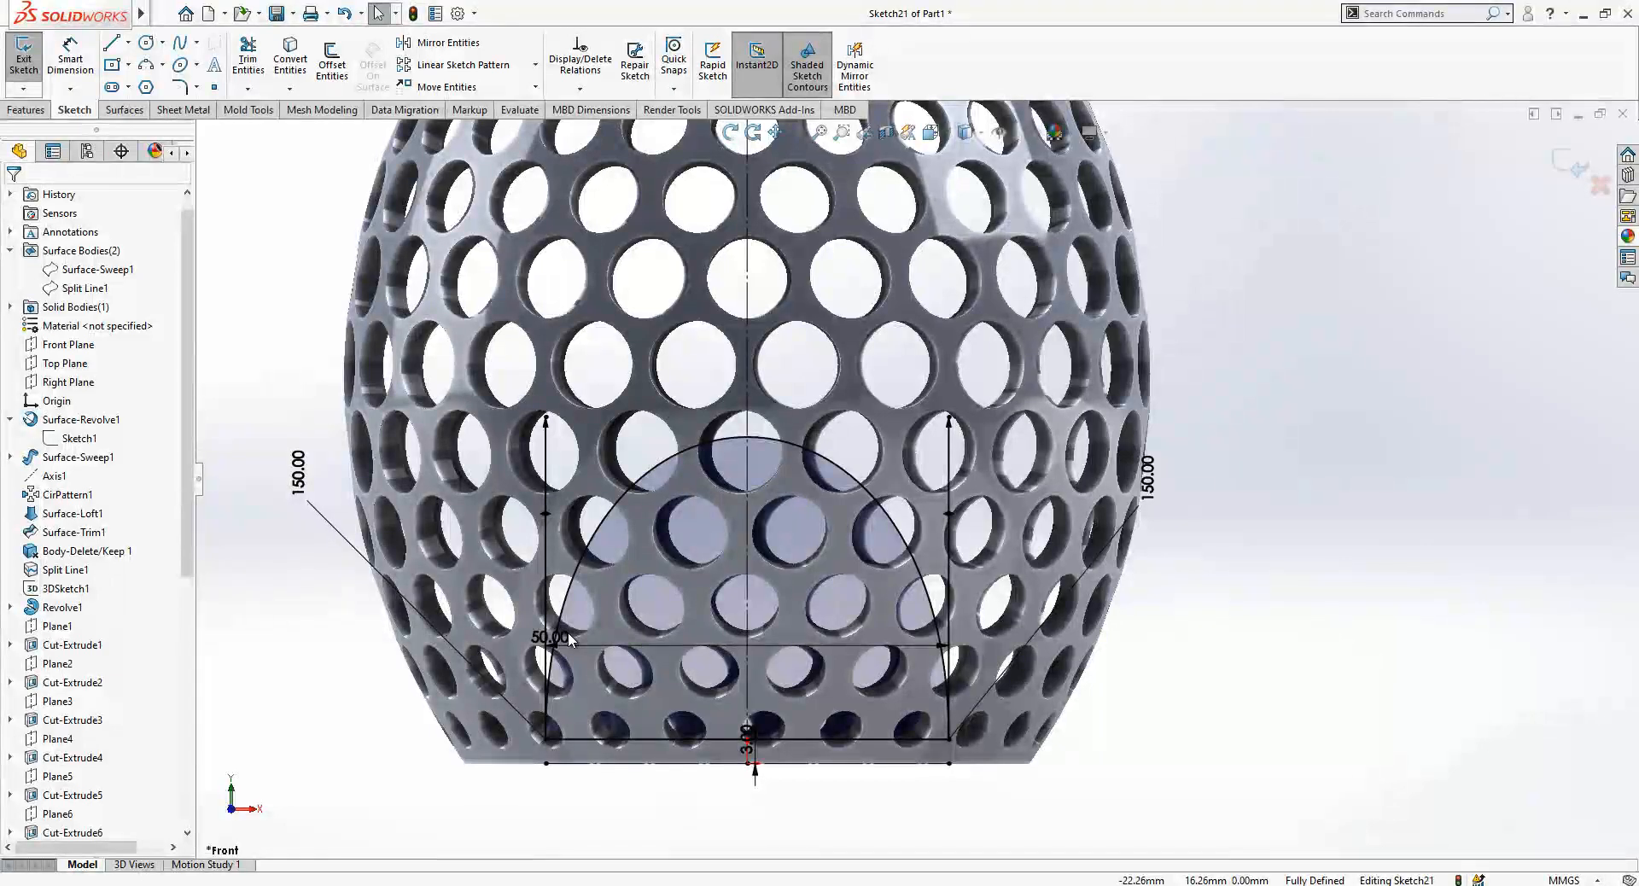
scroll(913, 477, "up", 1)
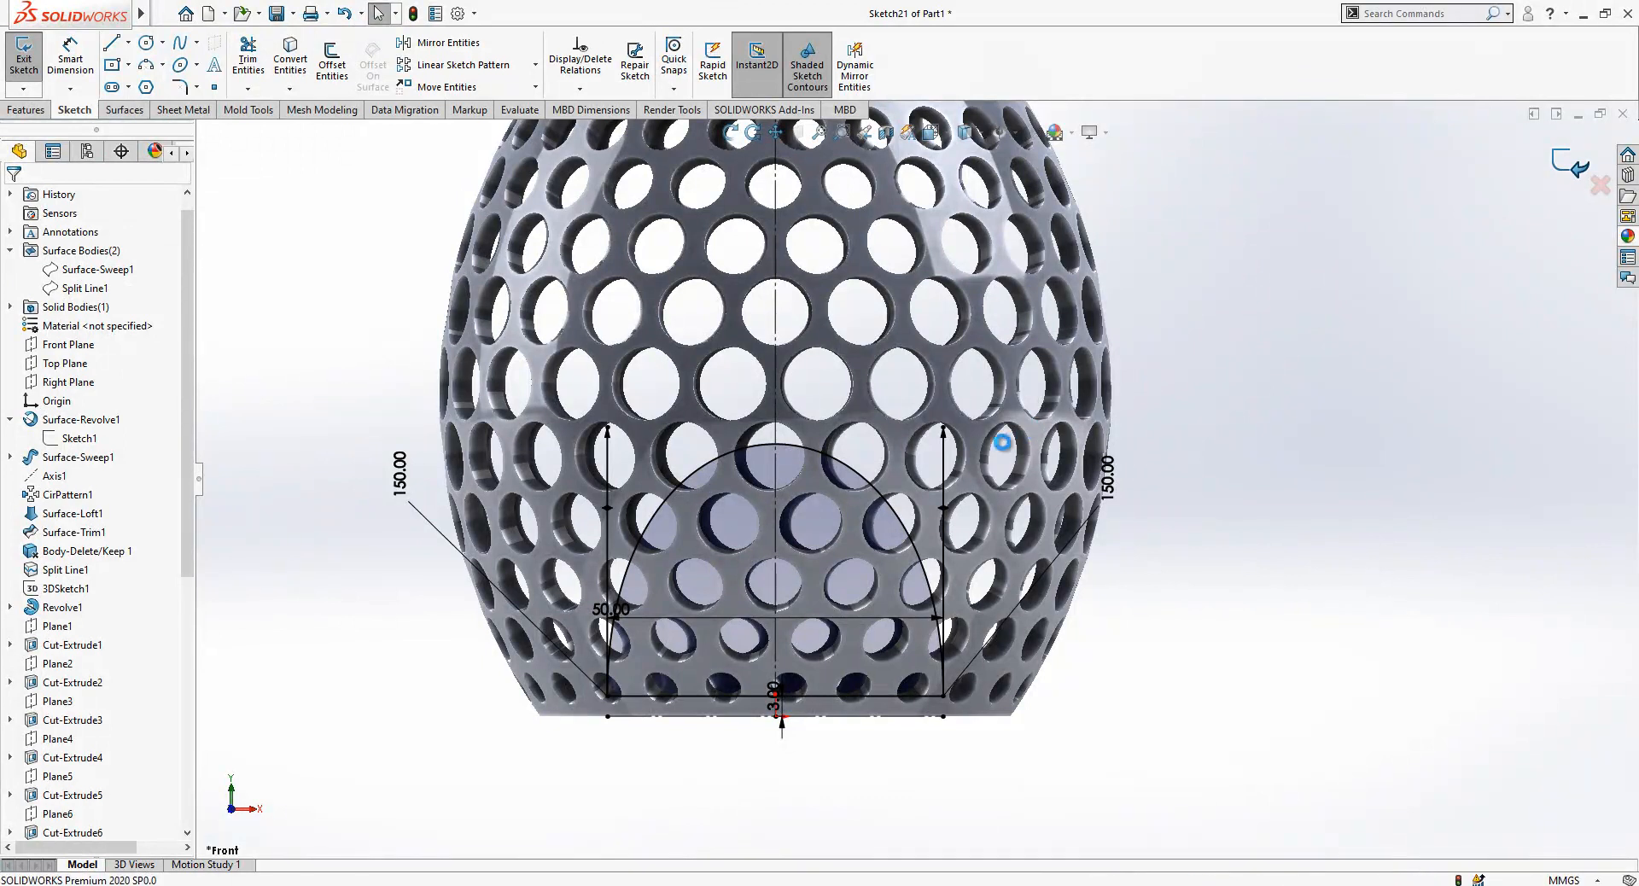
scroll(965, 464, "down", 1)
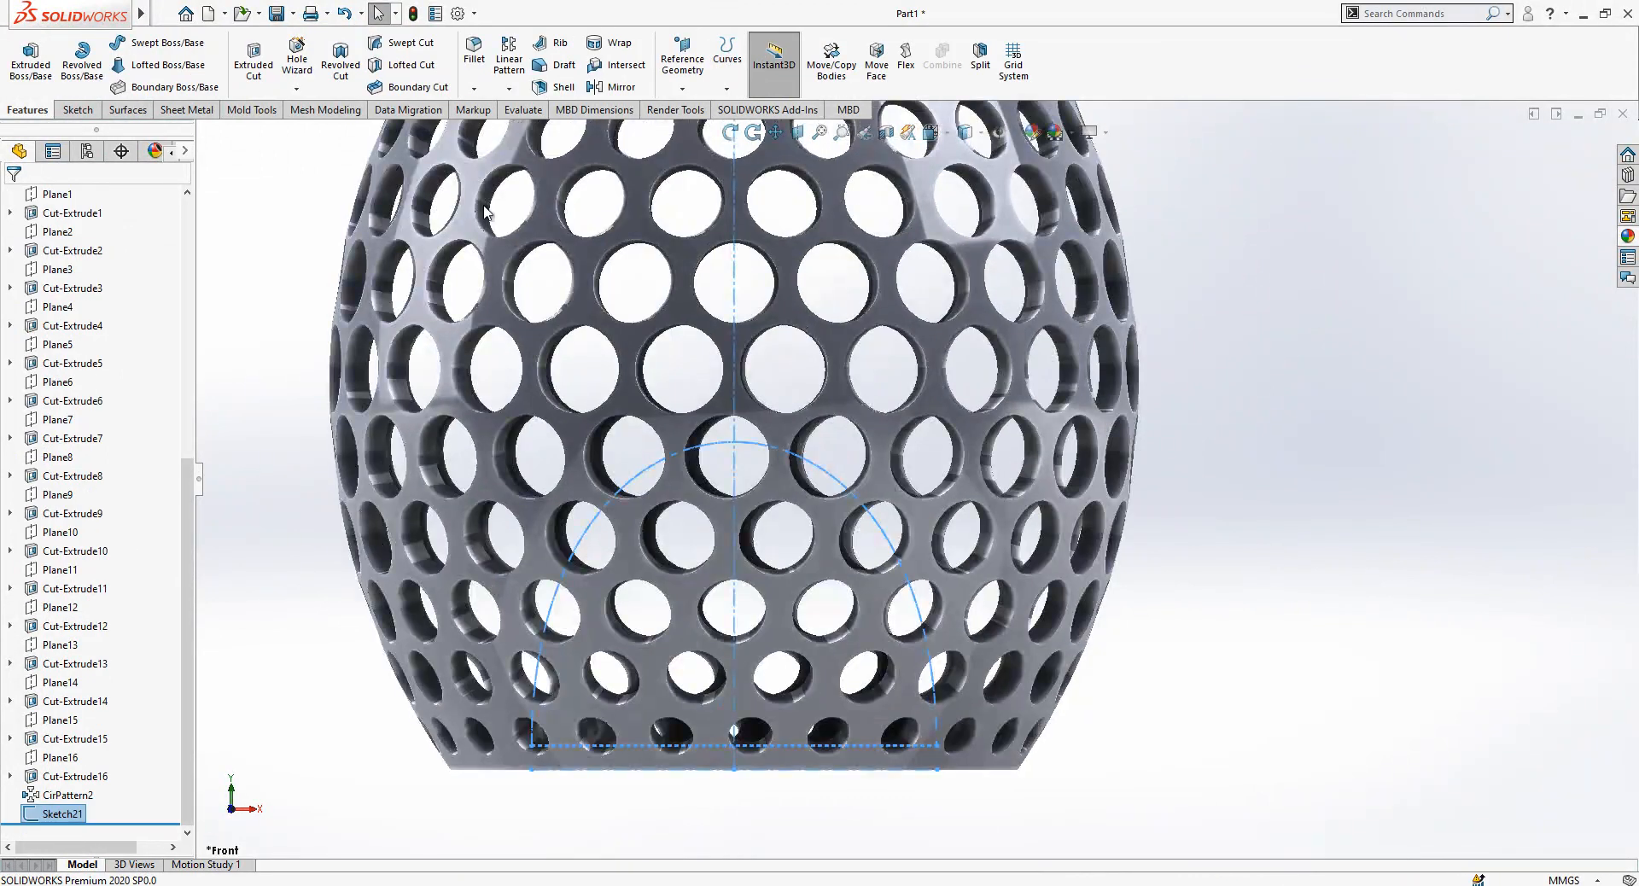
- Start a Delete Face with Delete and Patch and select the six lowest-row hole faces across the arch sketch's base
left_click(128, 110)
left_click(538, 43)
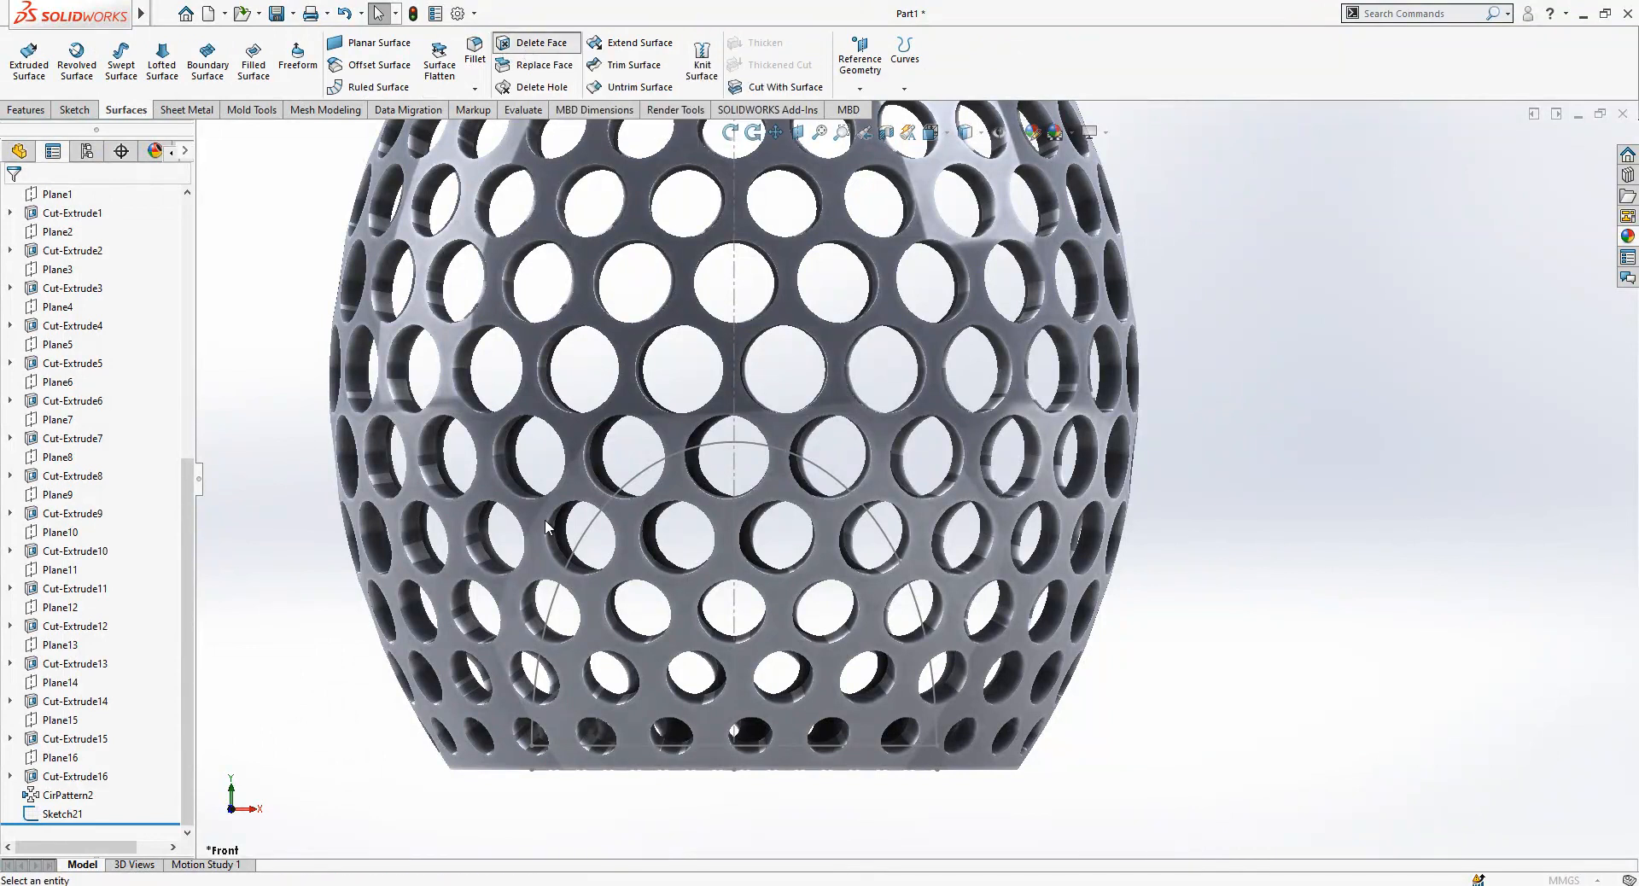
left_click(525, 738)
left_click(592, 736)
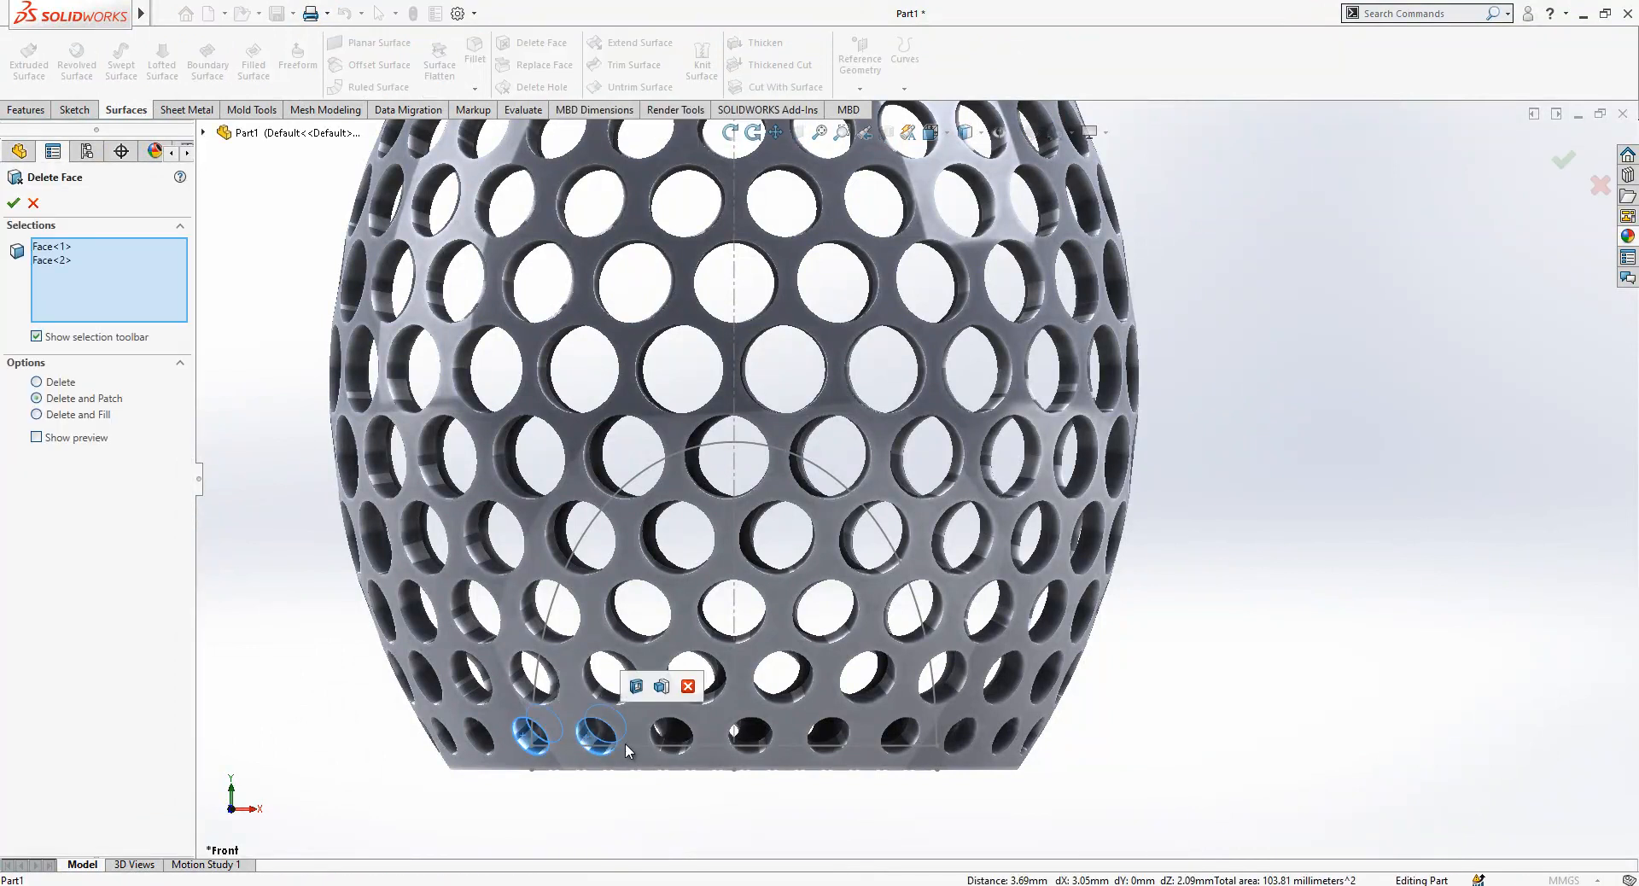
left_click(679, 753)
left_click(746, 748)
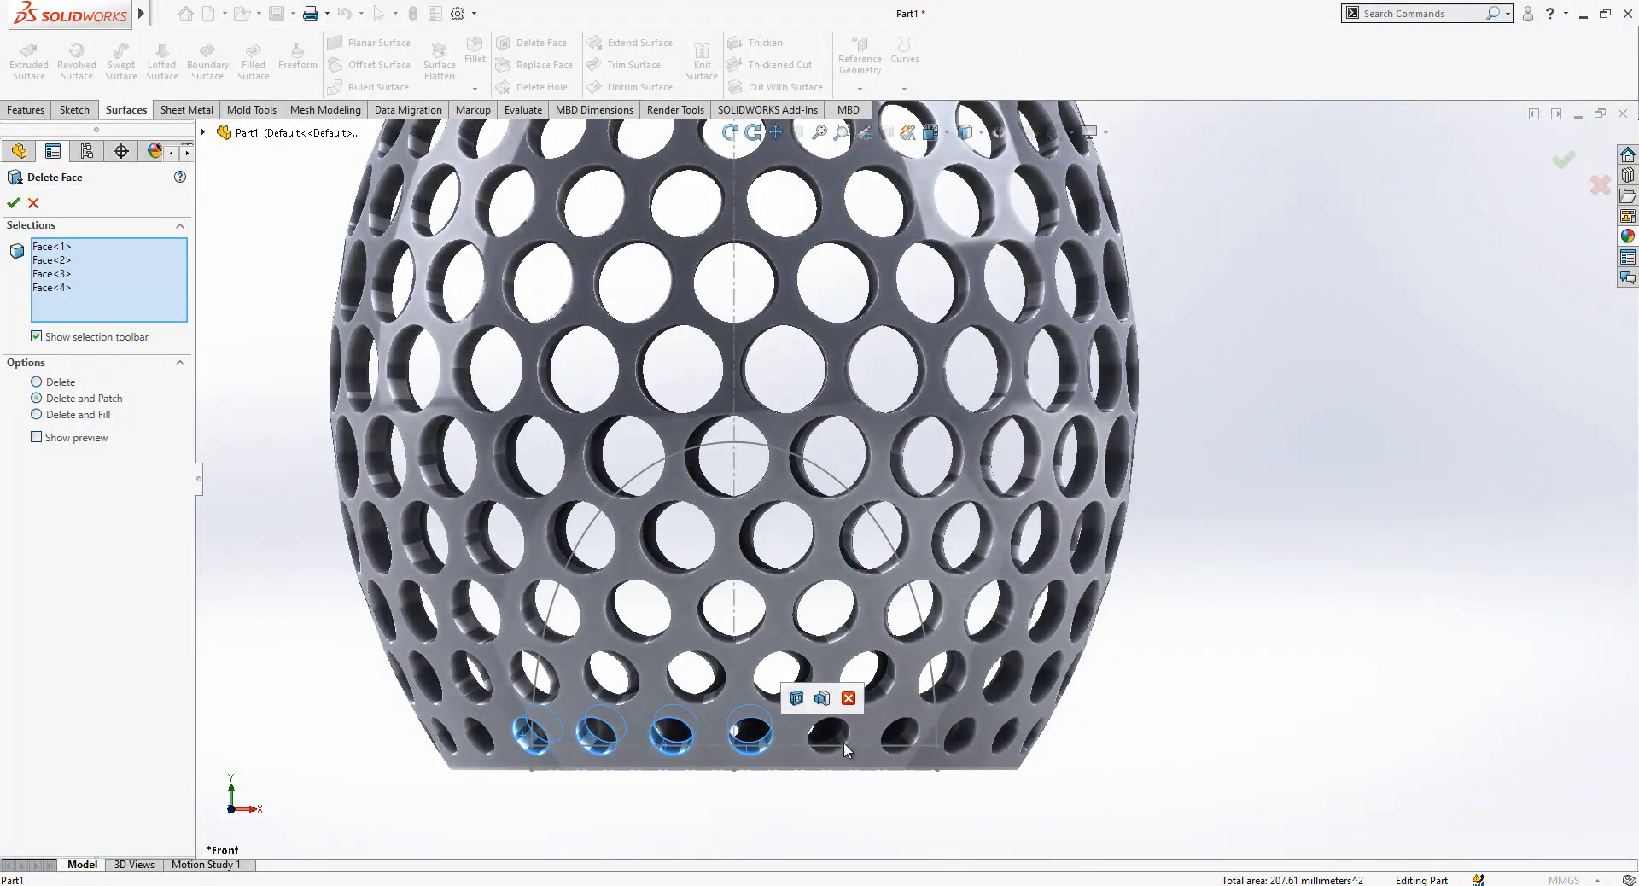
left_click(844, 734)
left_click(907, 739)
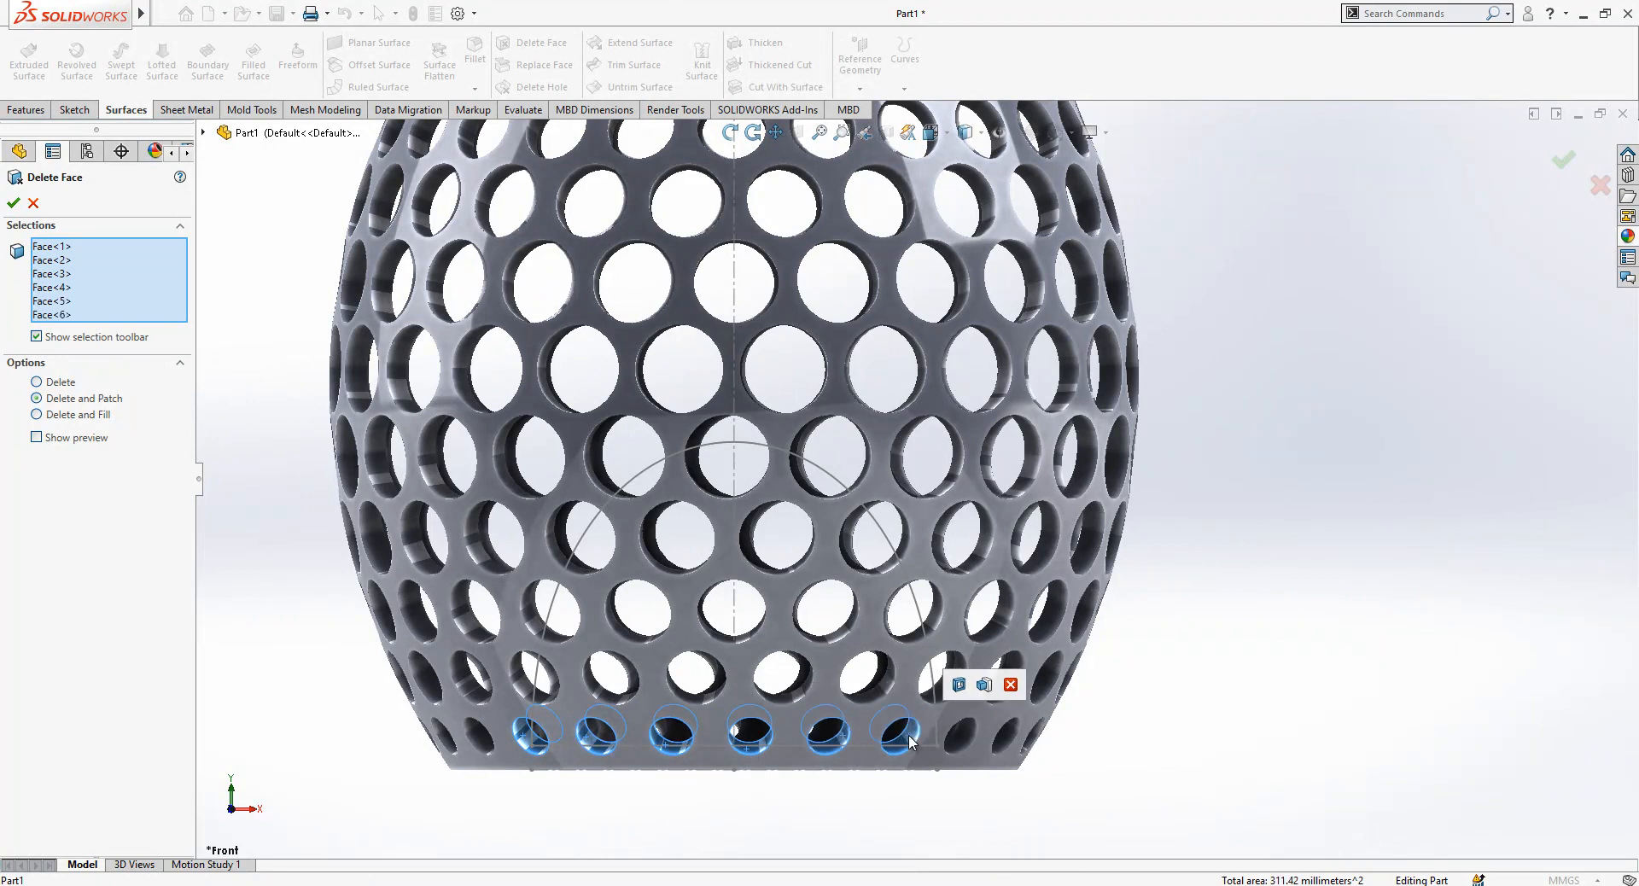
- Add the six second-row hole faces, three third-row ones and the rightmost fourth-row one on the arch outline to the Delete Face selection
left_click(888, 688)
left_click(908, 638)
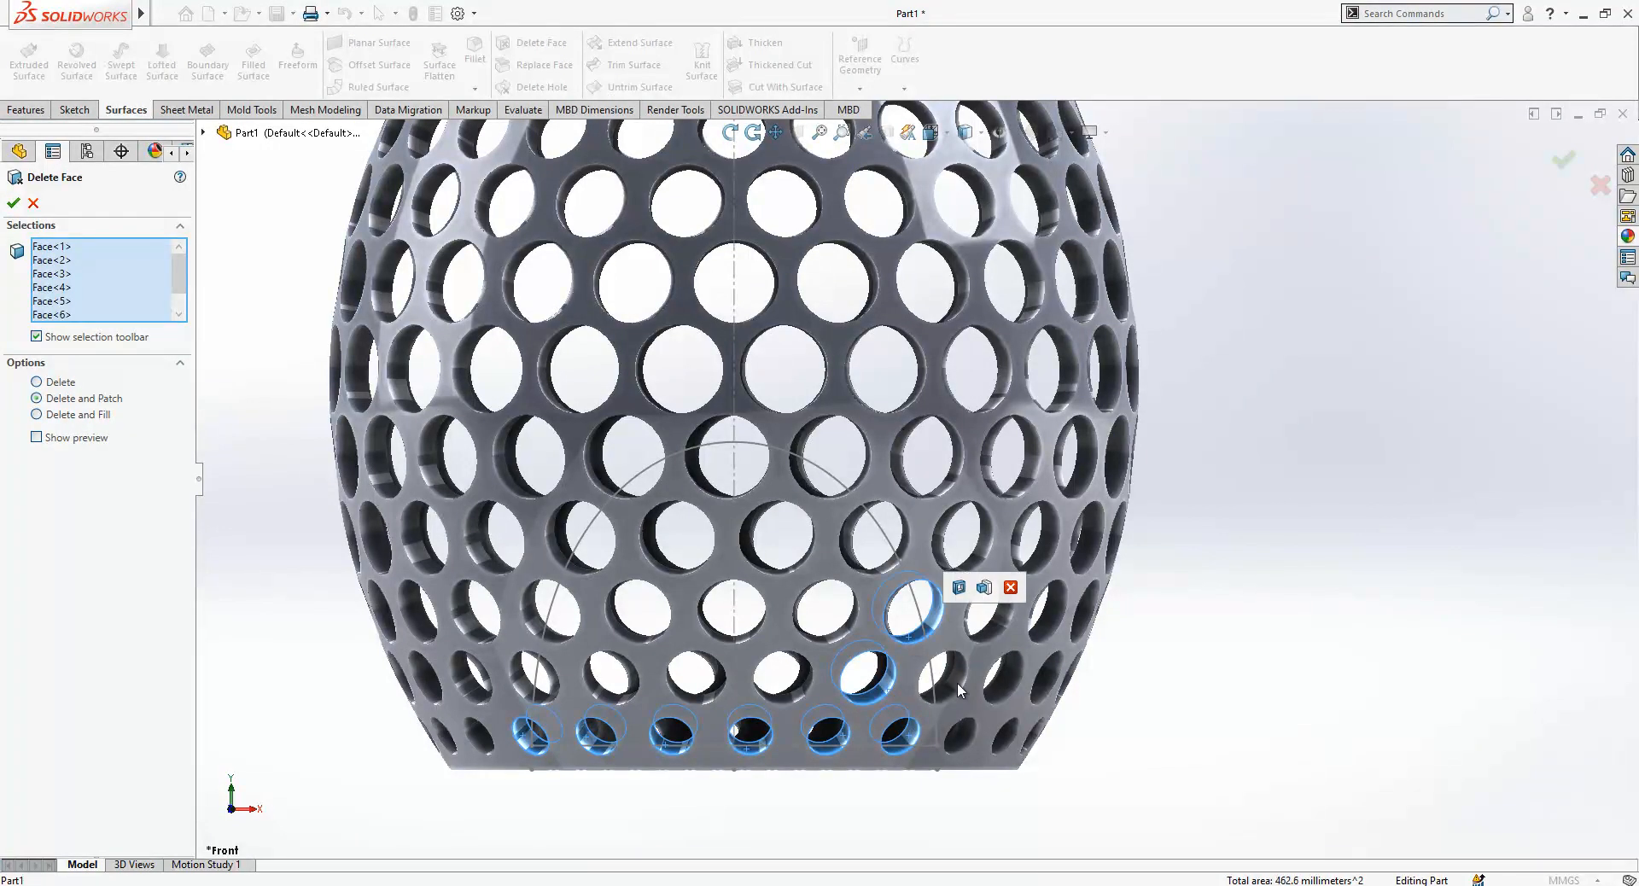
left_click(952, 675)
left_click(881, 551)
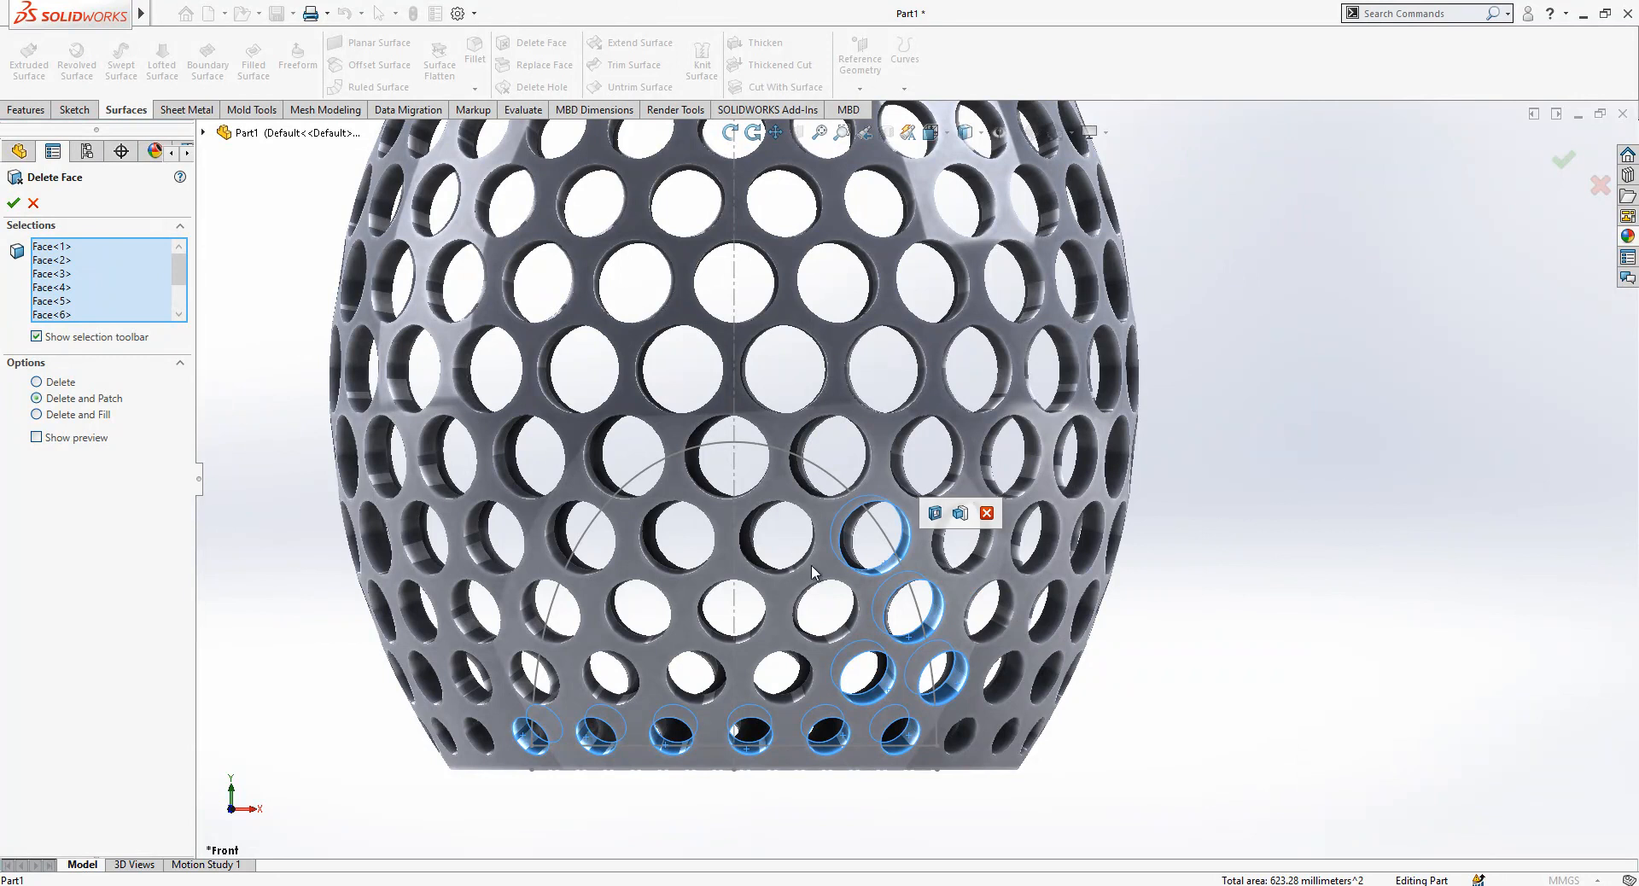
left_click(838, 629)
left_click(798, 688)
left_click(702, 698)
left_click(617, 697)
left_click(542, 693)
left_click(551, 632)
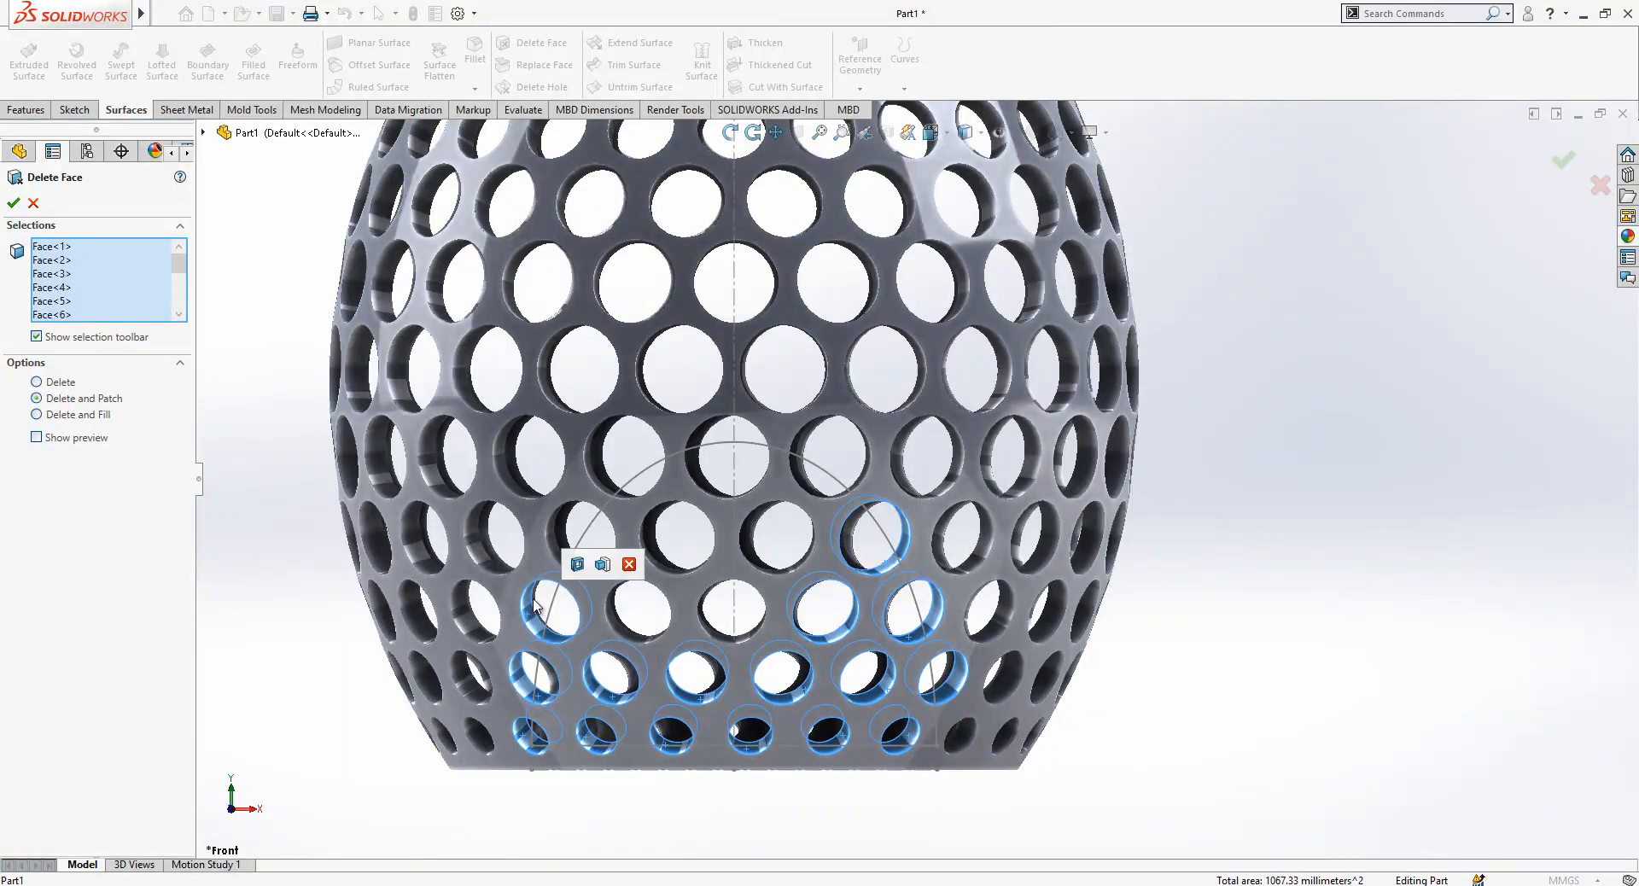
- Add the remaining third-, fourth- and fifth-row hole faces inside or touching the arch, and delete and patch all selected faces
left_click(559, 543)
left_click(600, 479)
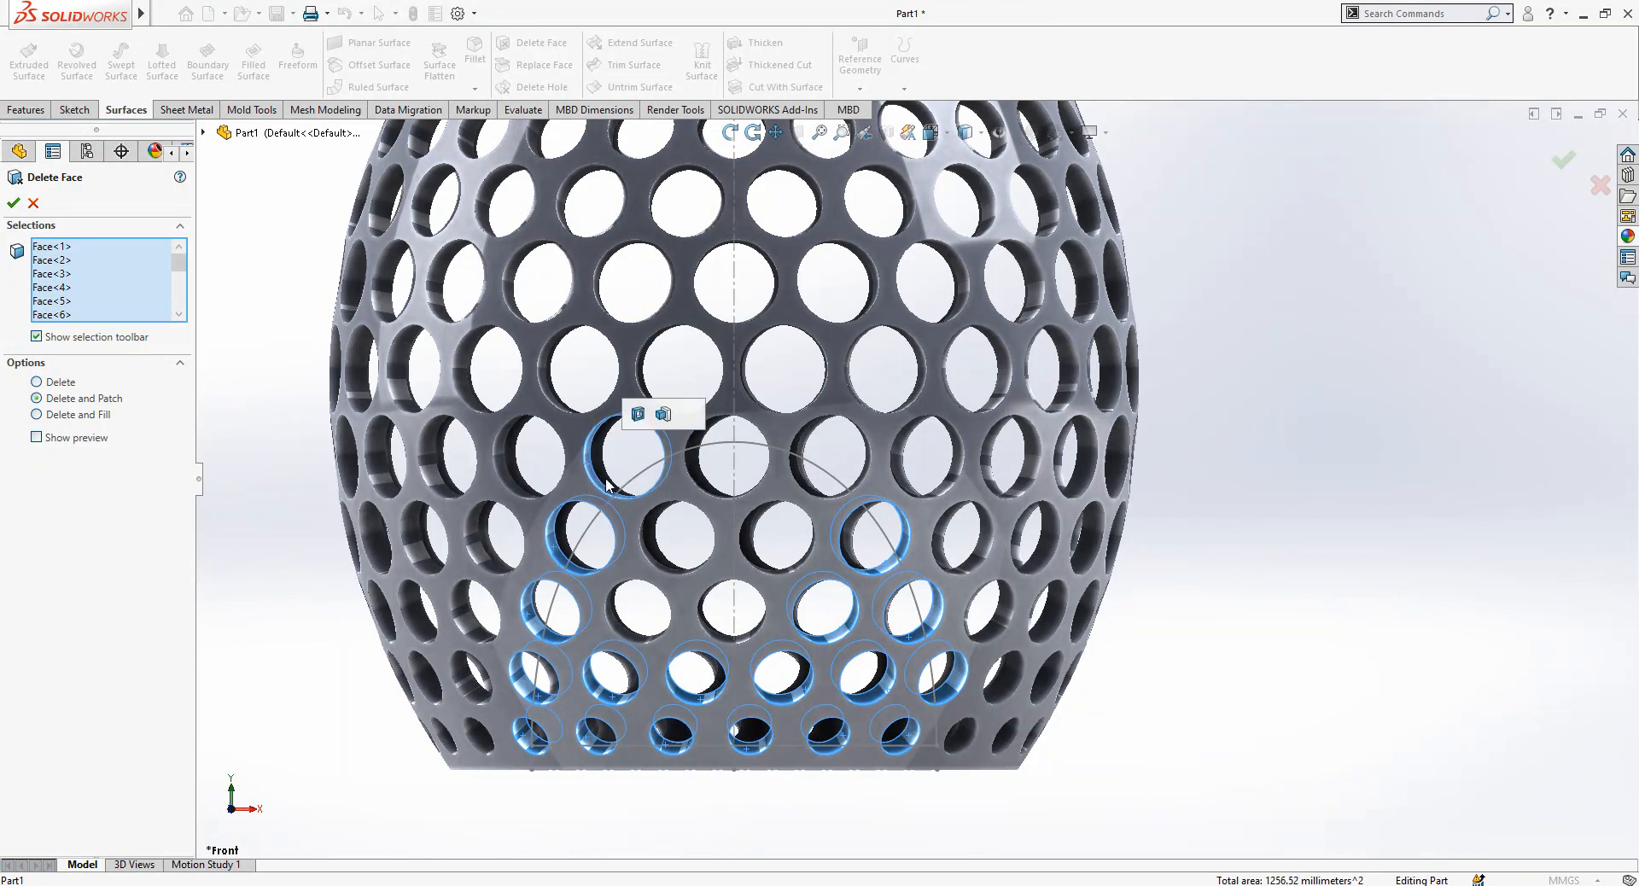
left_click(618, 628)
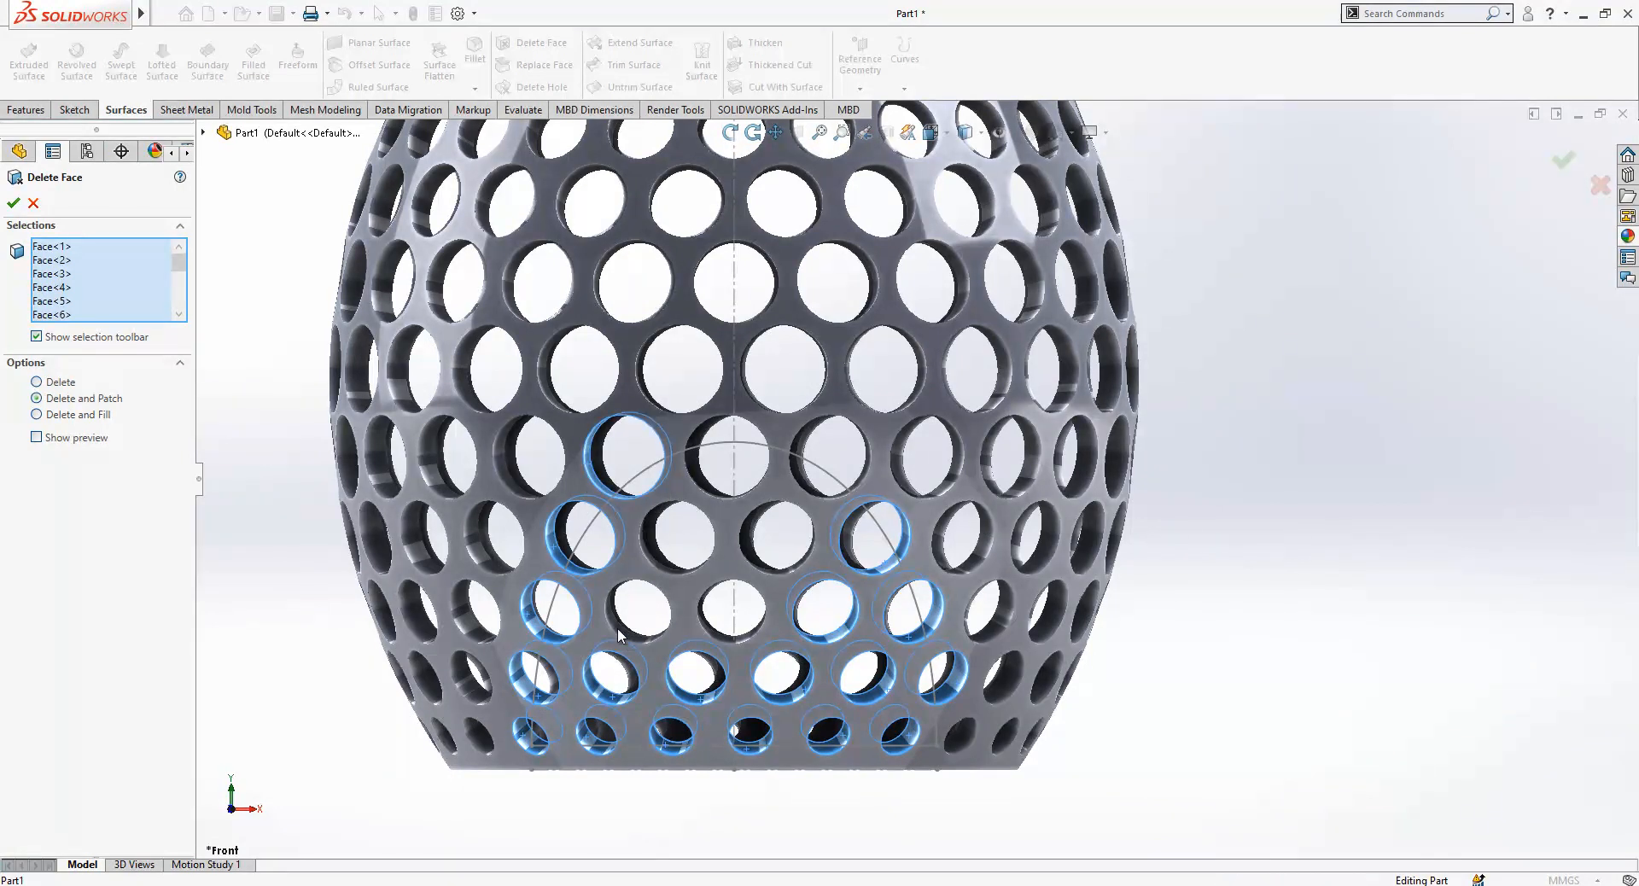
left_click(720, 637)
left_click(656, 565)
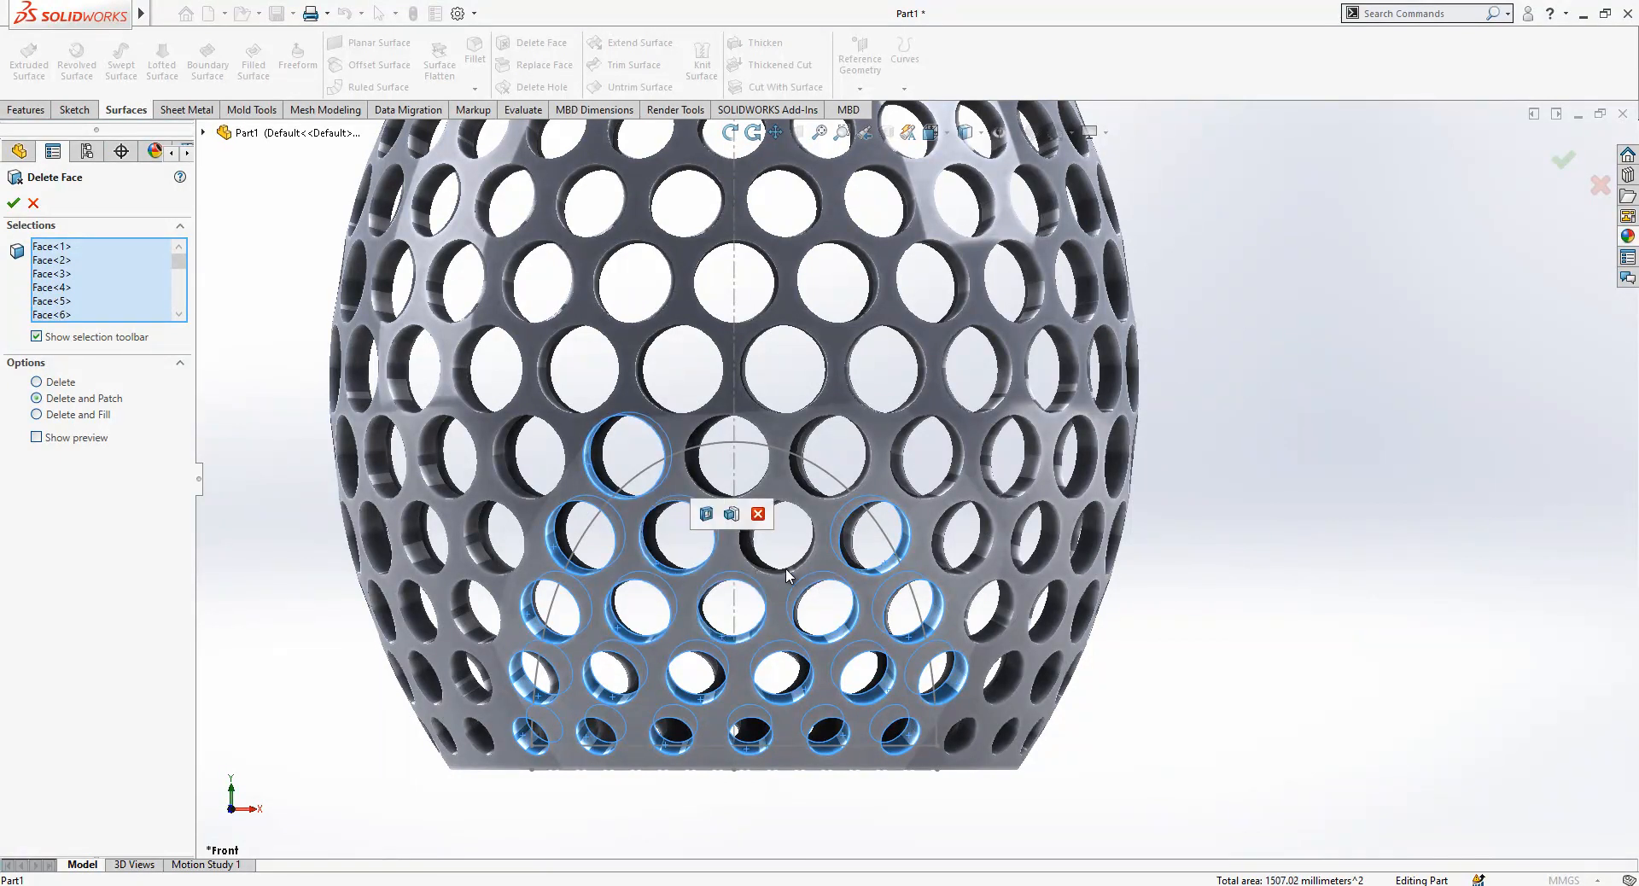
scroll(777, 572, "down", 3)
left_click(816, 551)
scroll(816, 550, "up", 1)
middle_click_drag(817, 551, 807, 622)
left_click(885, 459)
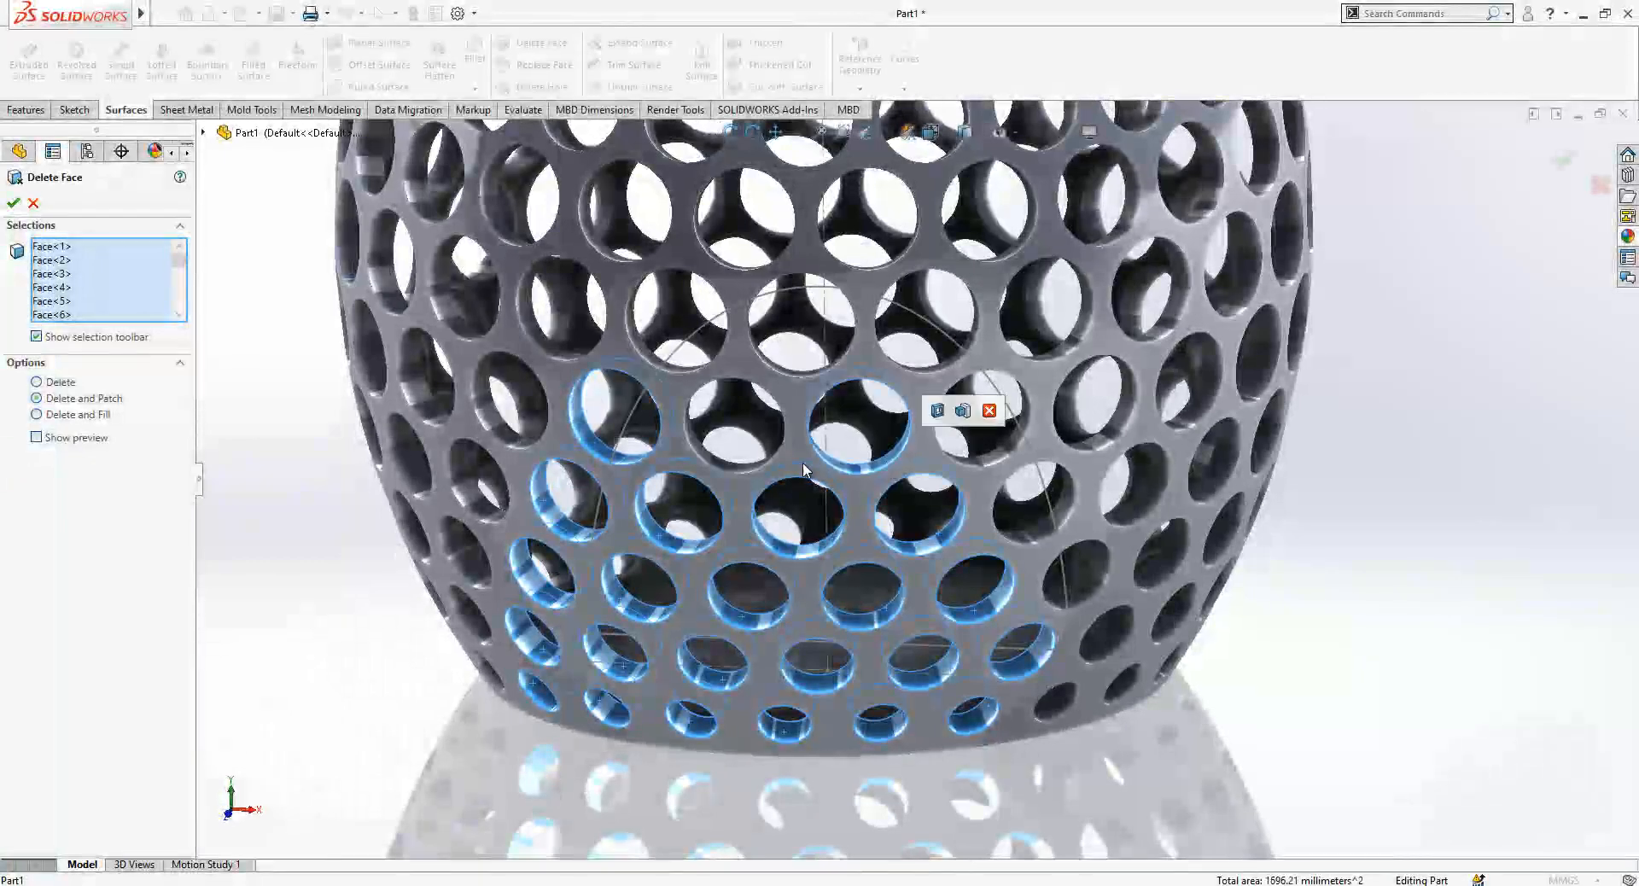
middle_click_drag(756, 464, 787, 499)
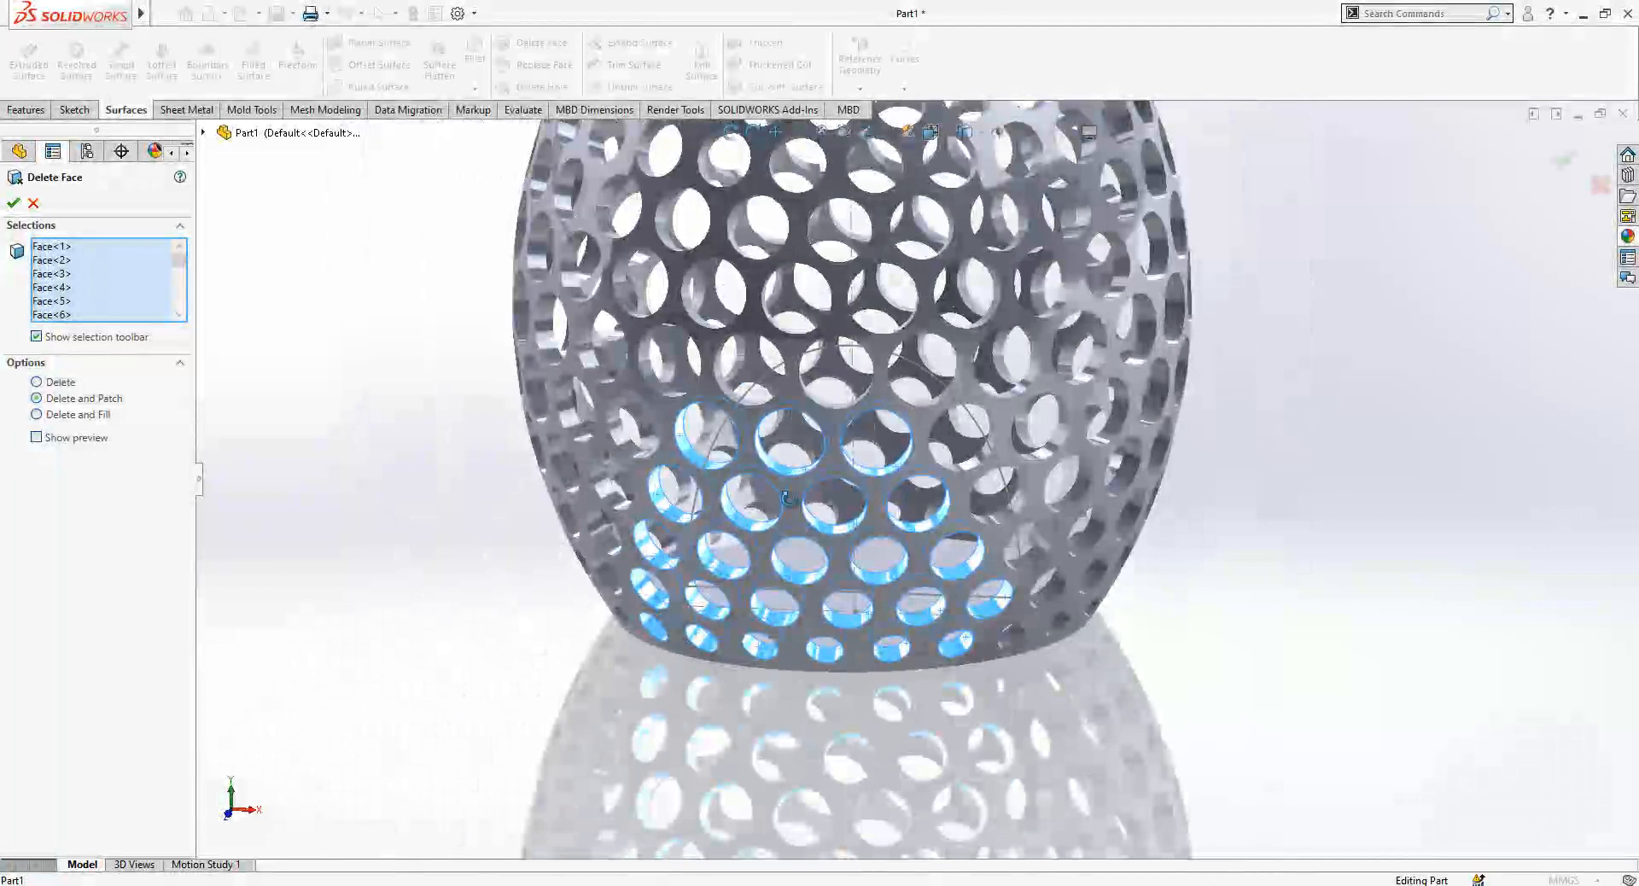
key("f")
left_click(932, 132)
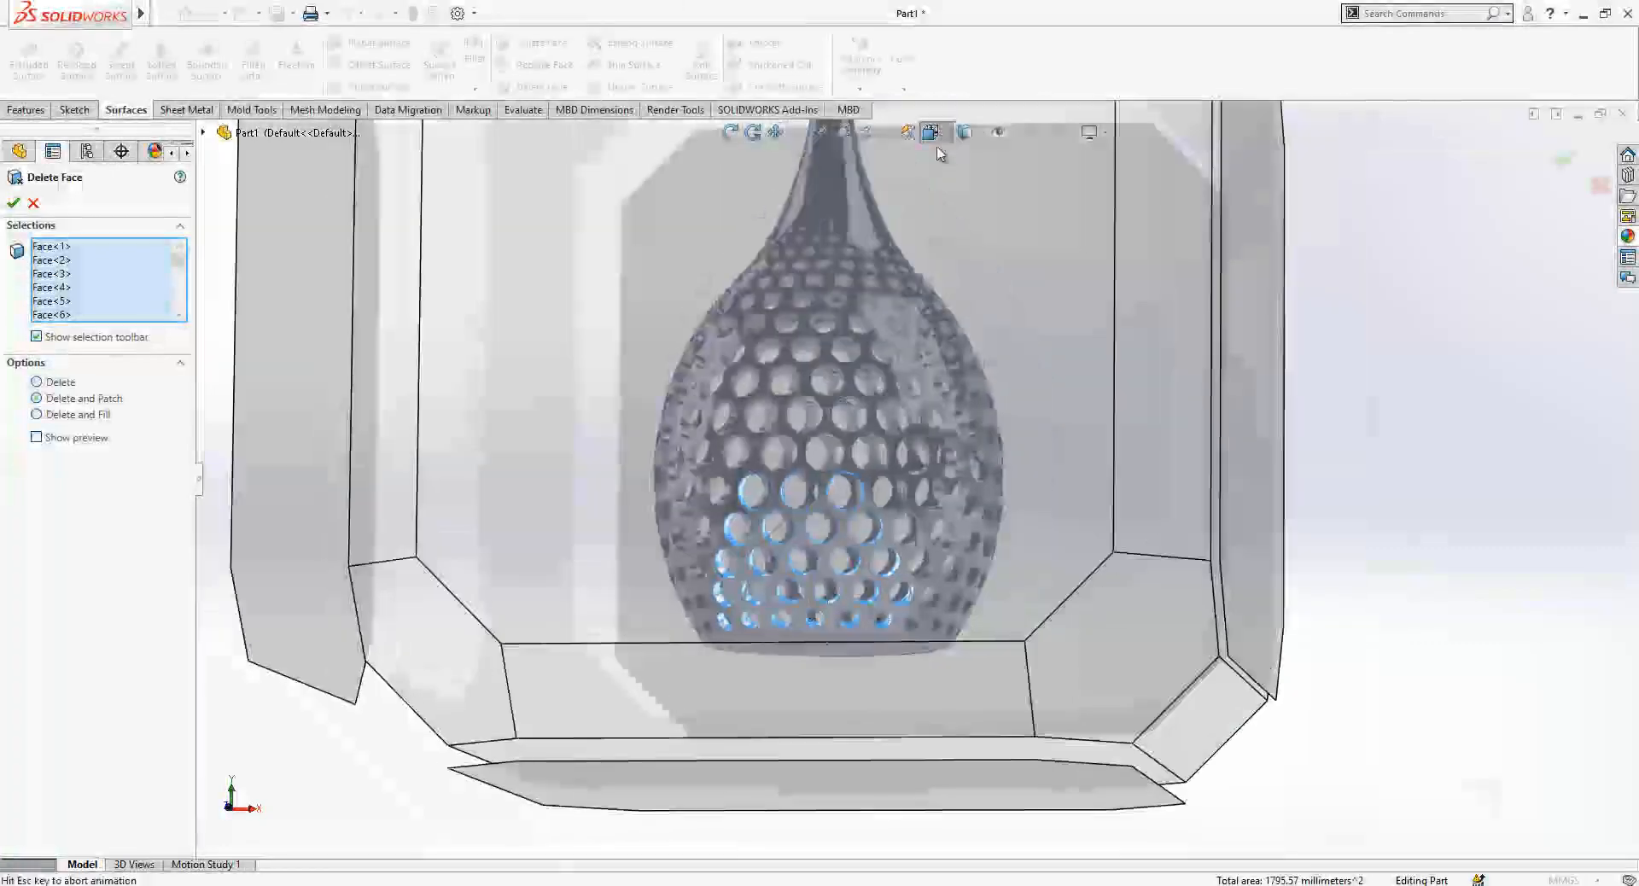
left_click(567, 512)
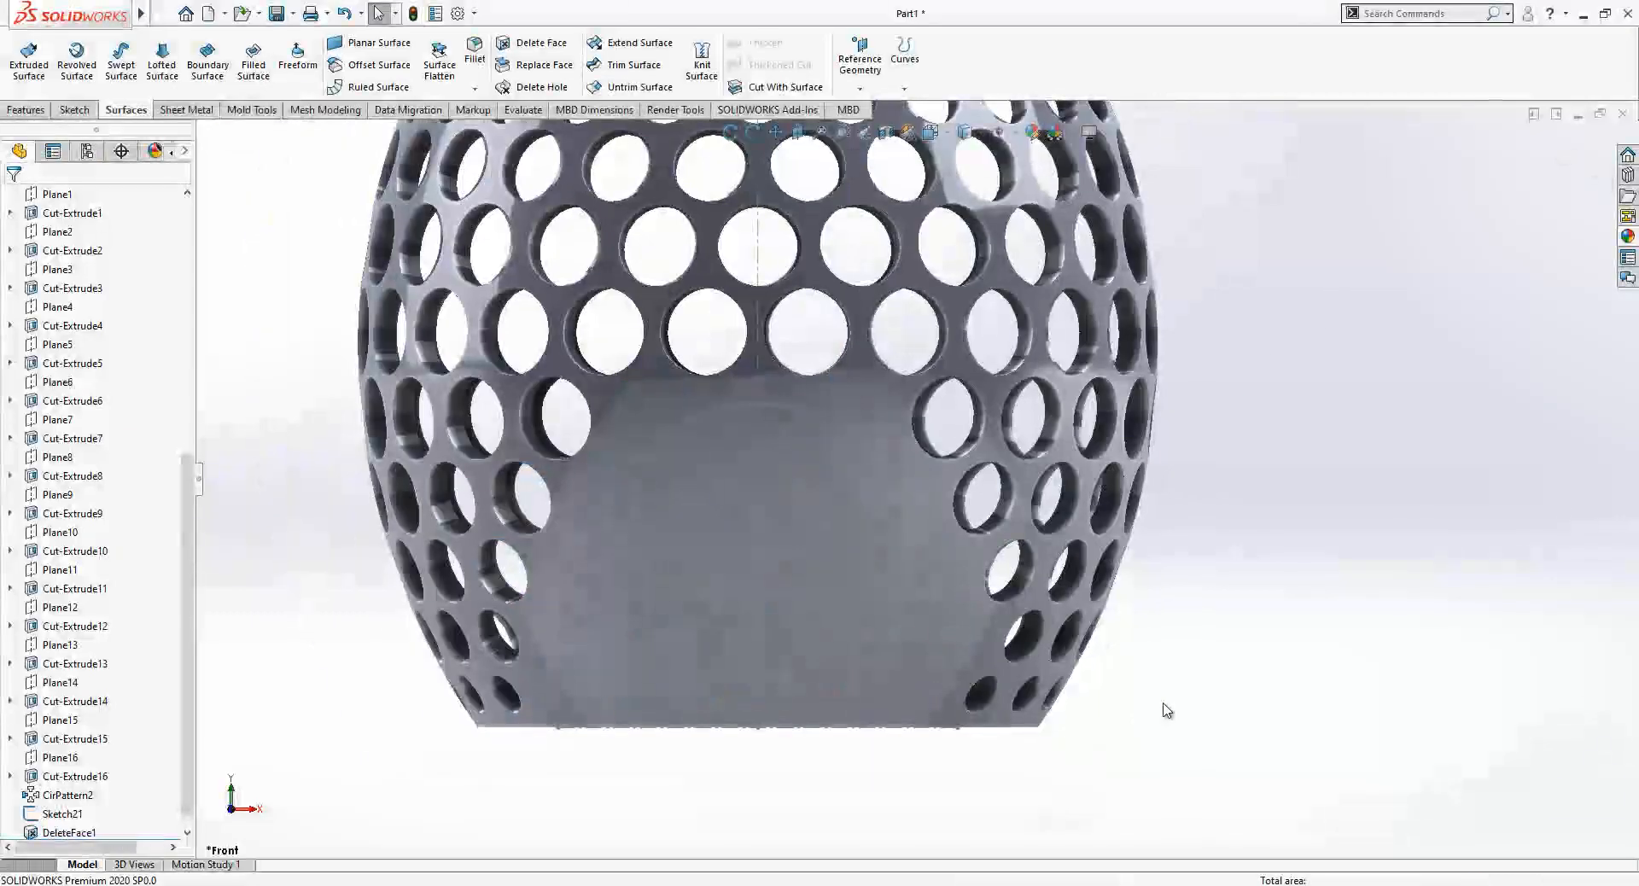
- Cut-extrude the arch sketch 80 mm blind in the reversed direction through the patched front wall
middle_click_drag(1164, 707, 952, 672)
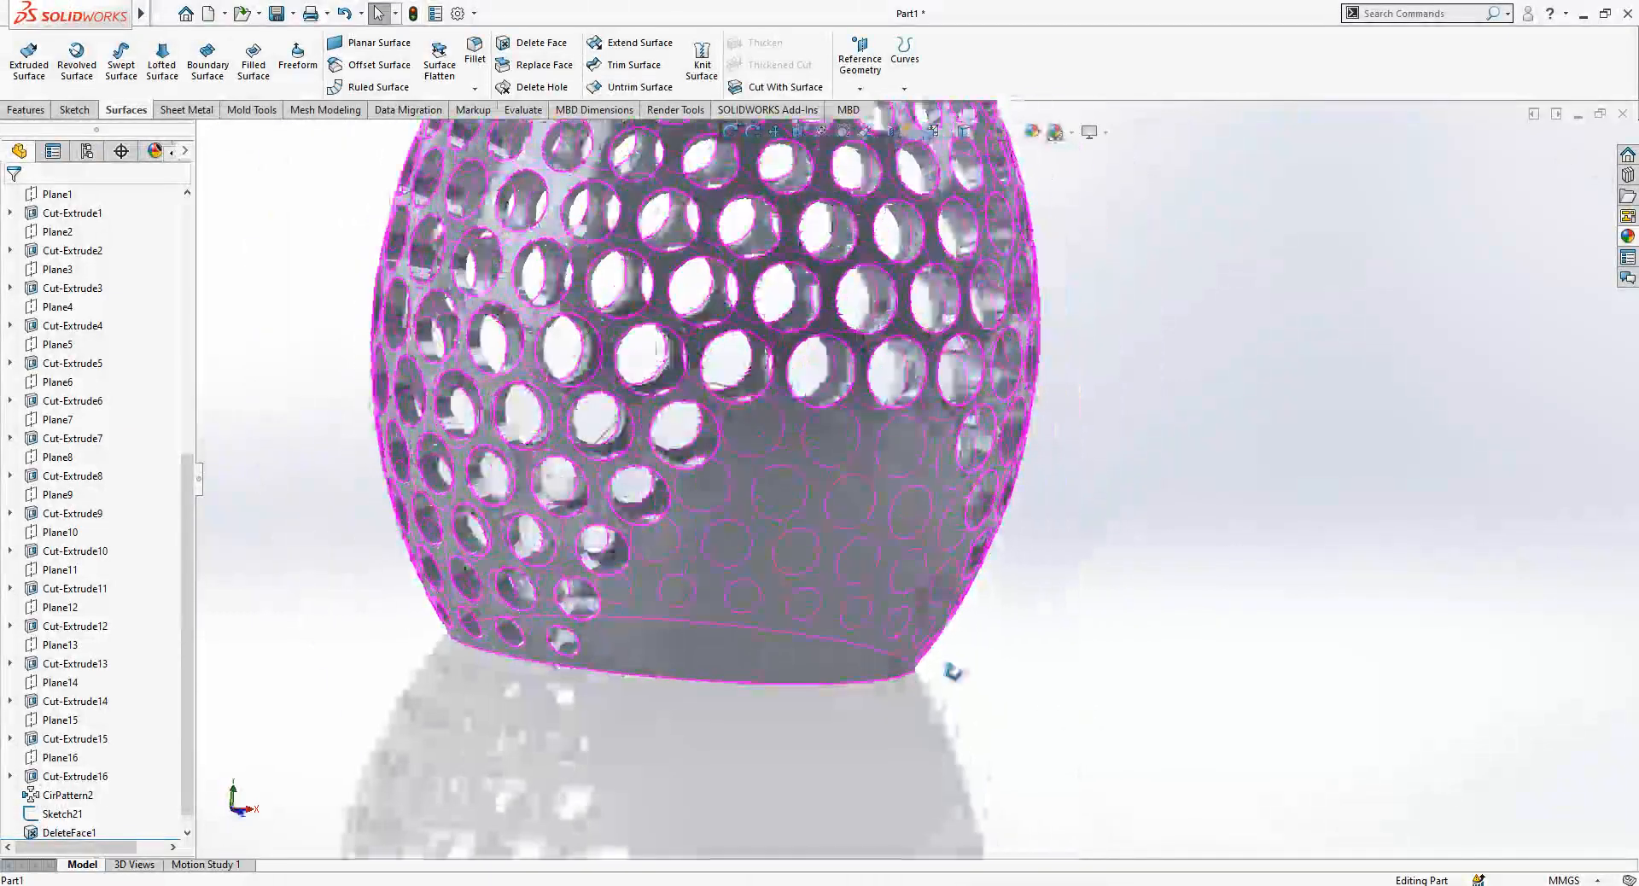
left_click(62, 813)
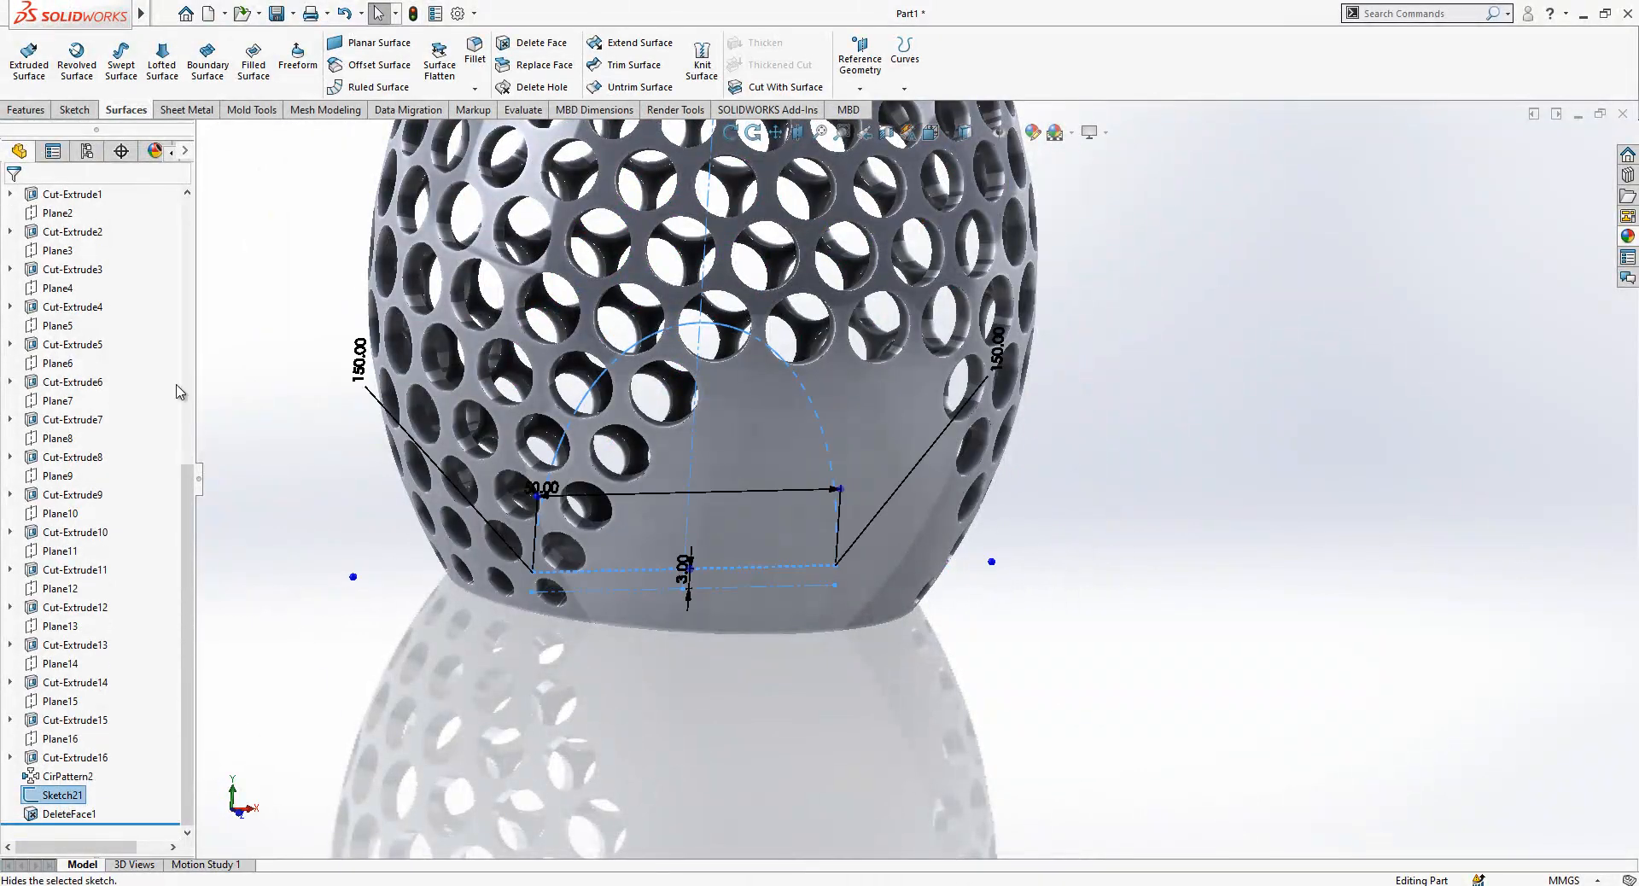
left_click(28, 110)
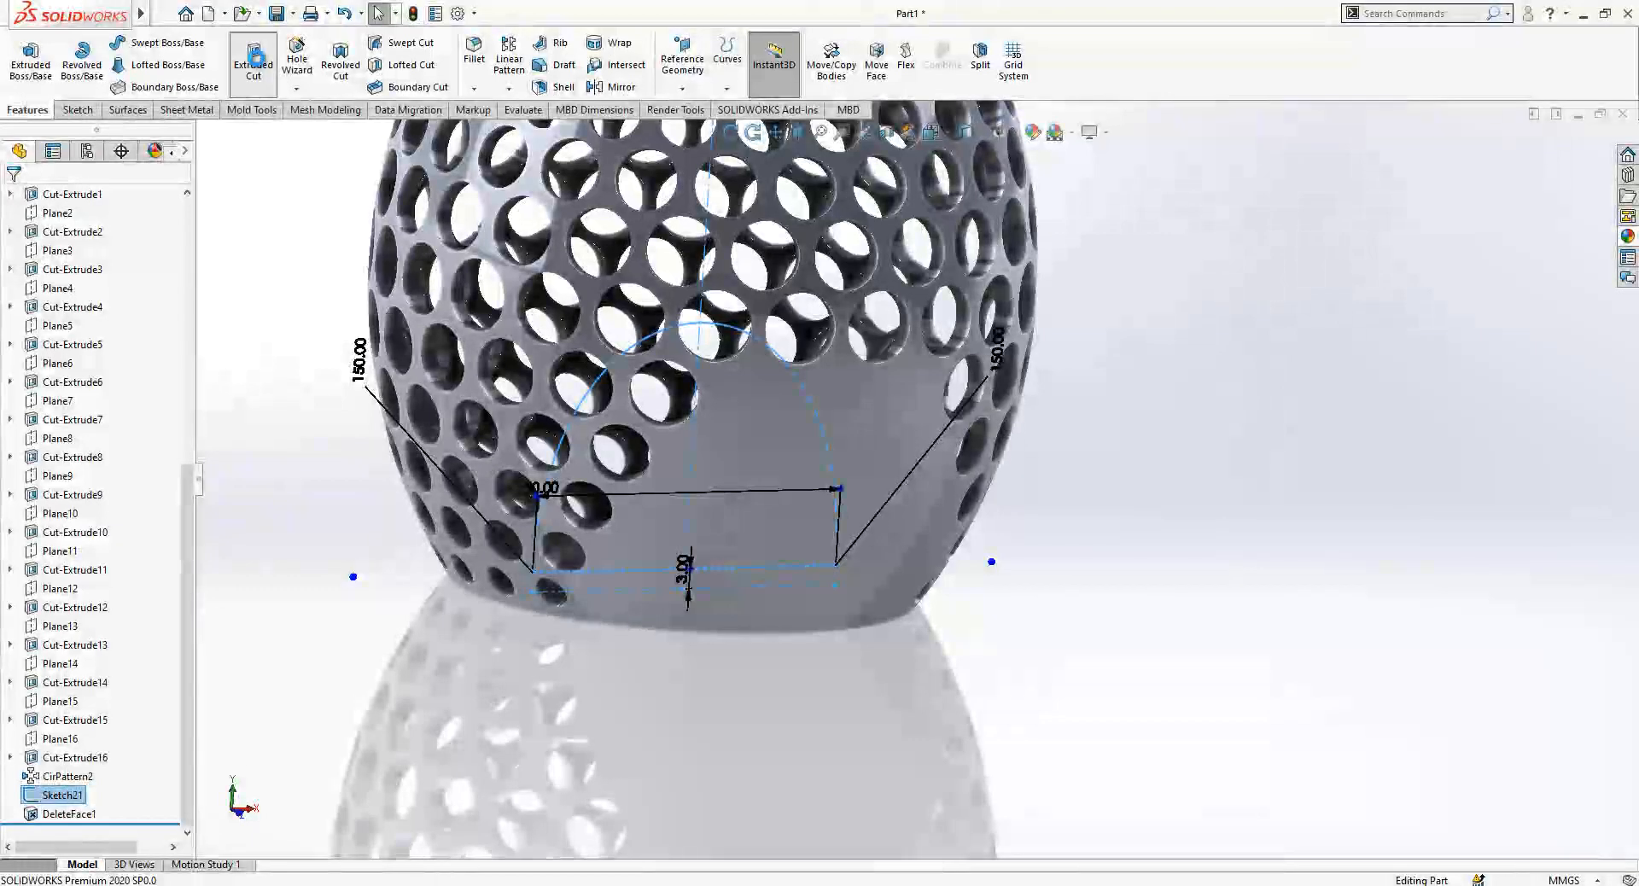
left_click(254, 65)
left_click(18, 302)
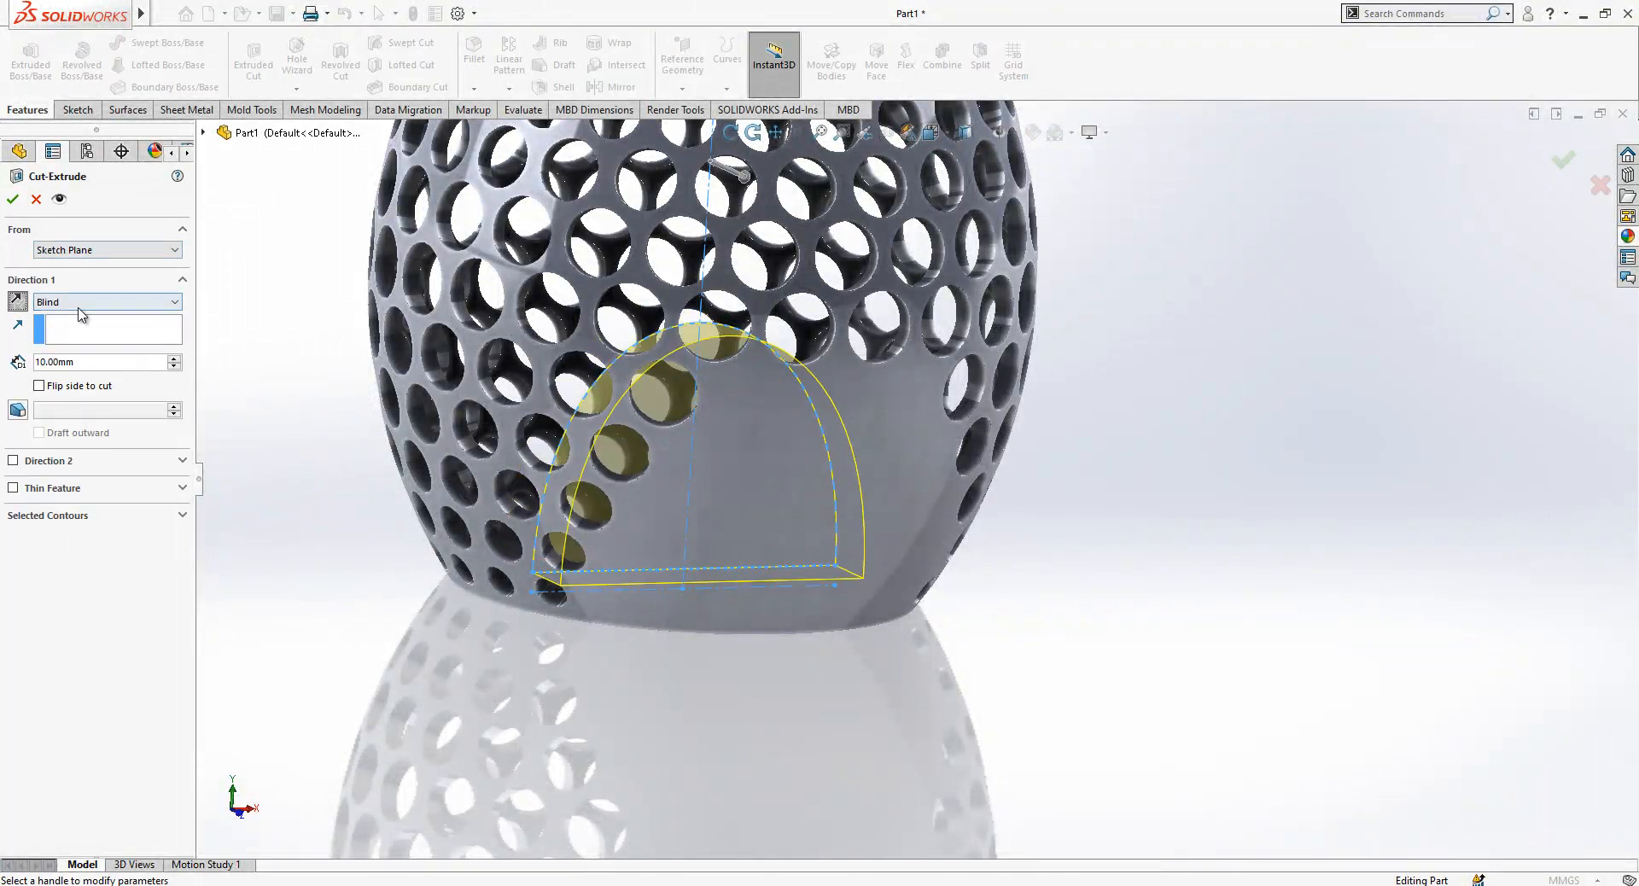
left_click(175, 360)
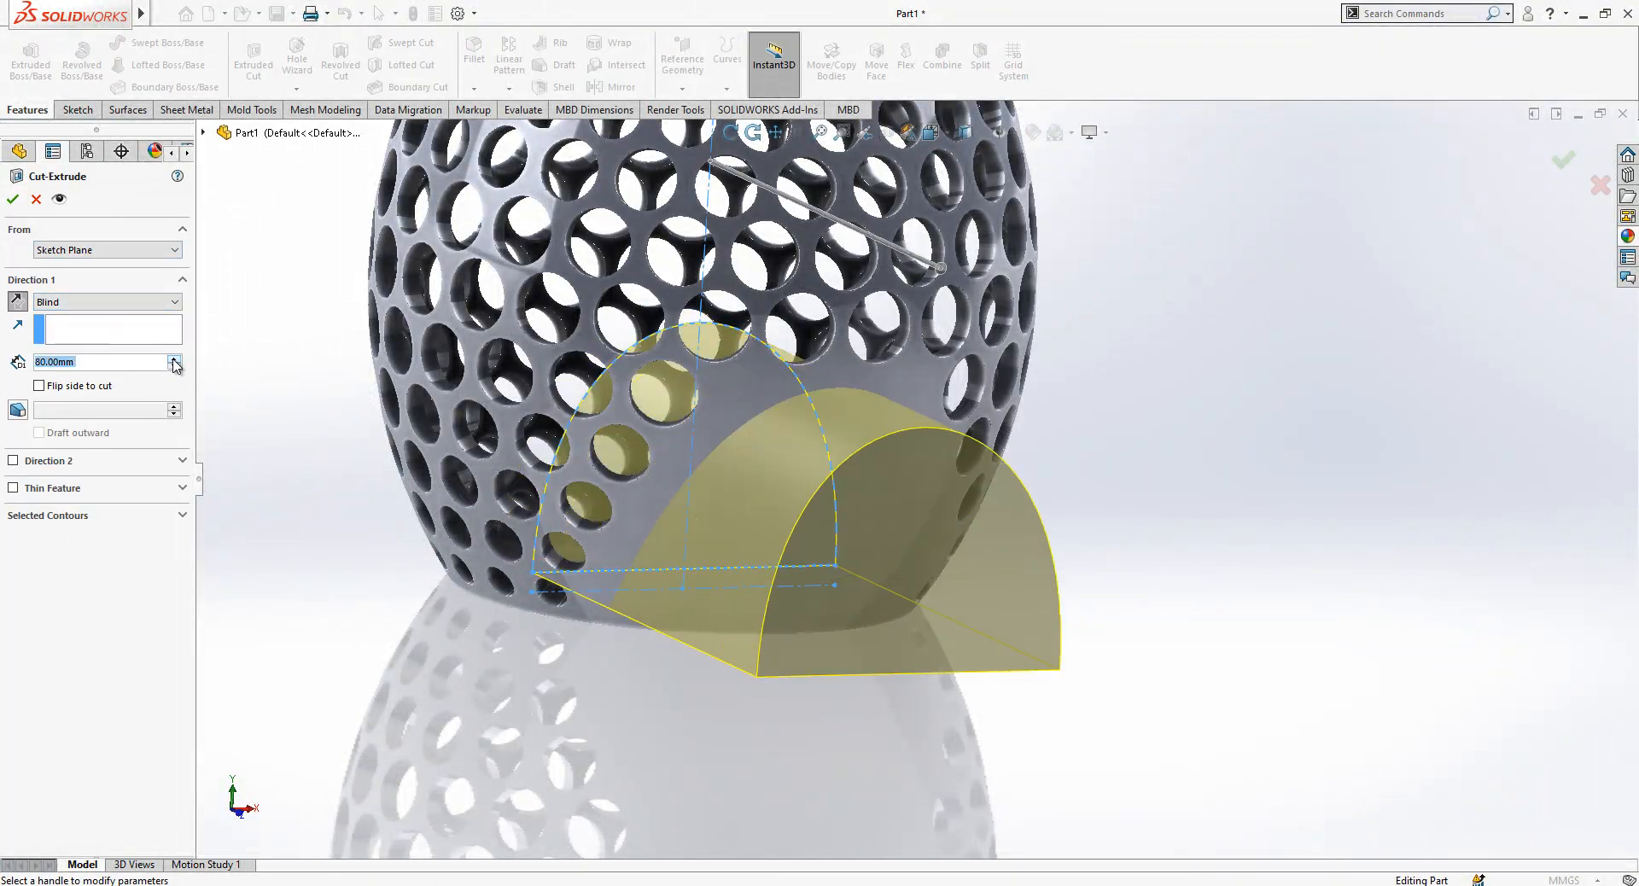
left_click(11, 200)
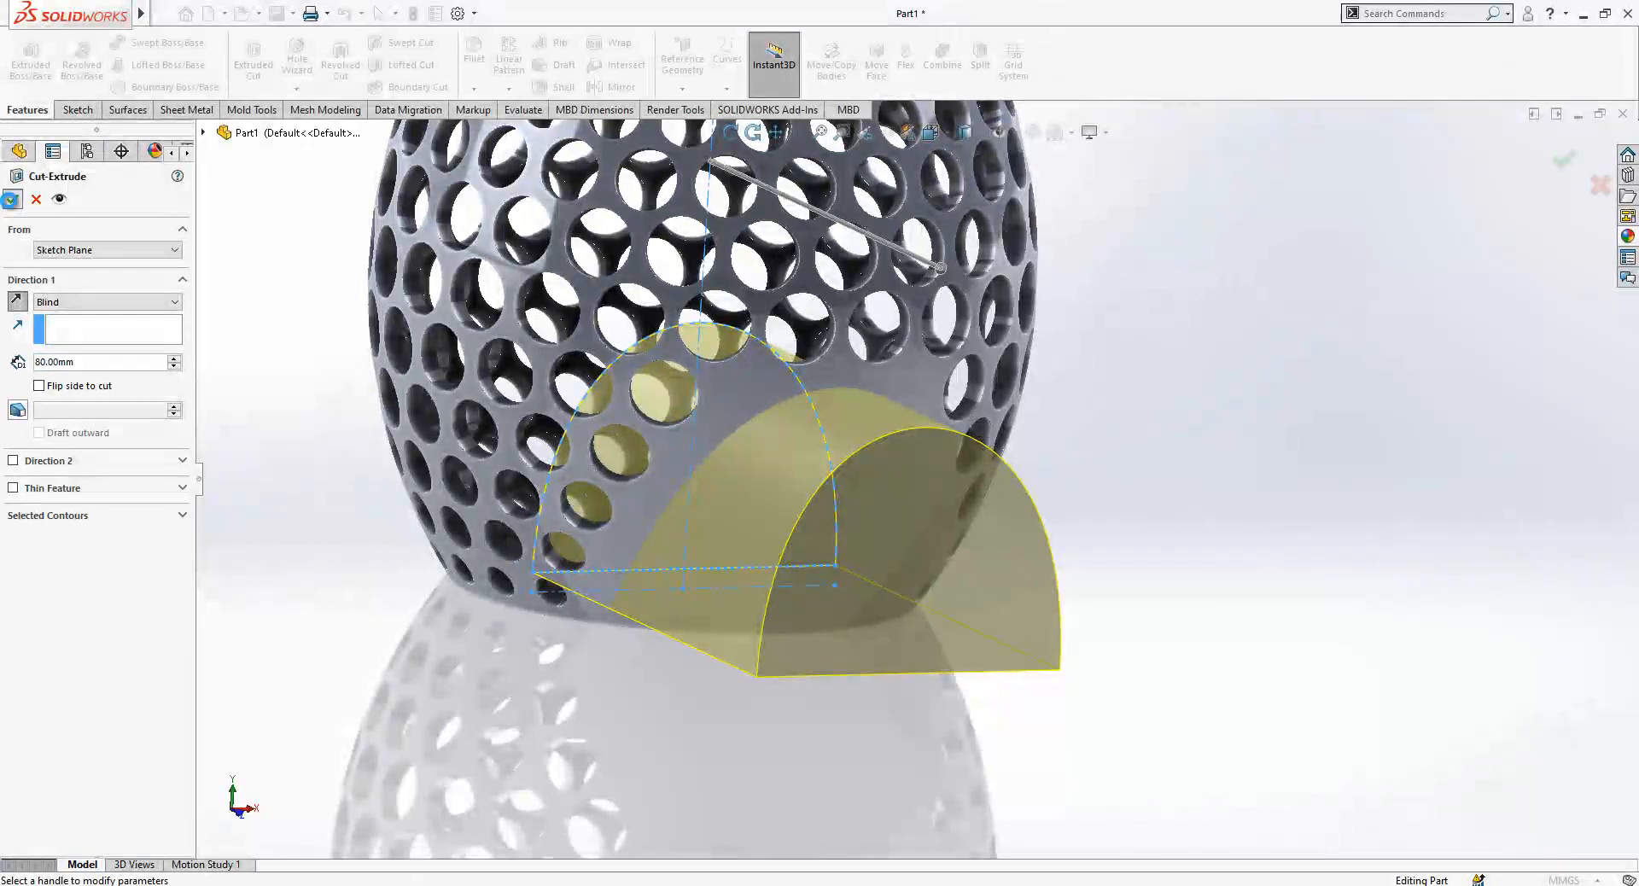
left_click(461, 684)
- Roll back to before the arched cut and add the lowest-row hole face just right of the patched area to the Delete Face feature
scroll(984, 560, "down", 1)
middle_click_drag(982, 558, 919, 505)
scroll(845, 597, "down", 6)
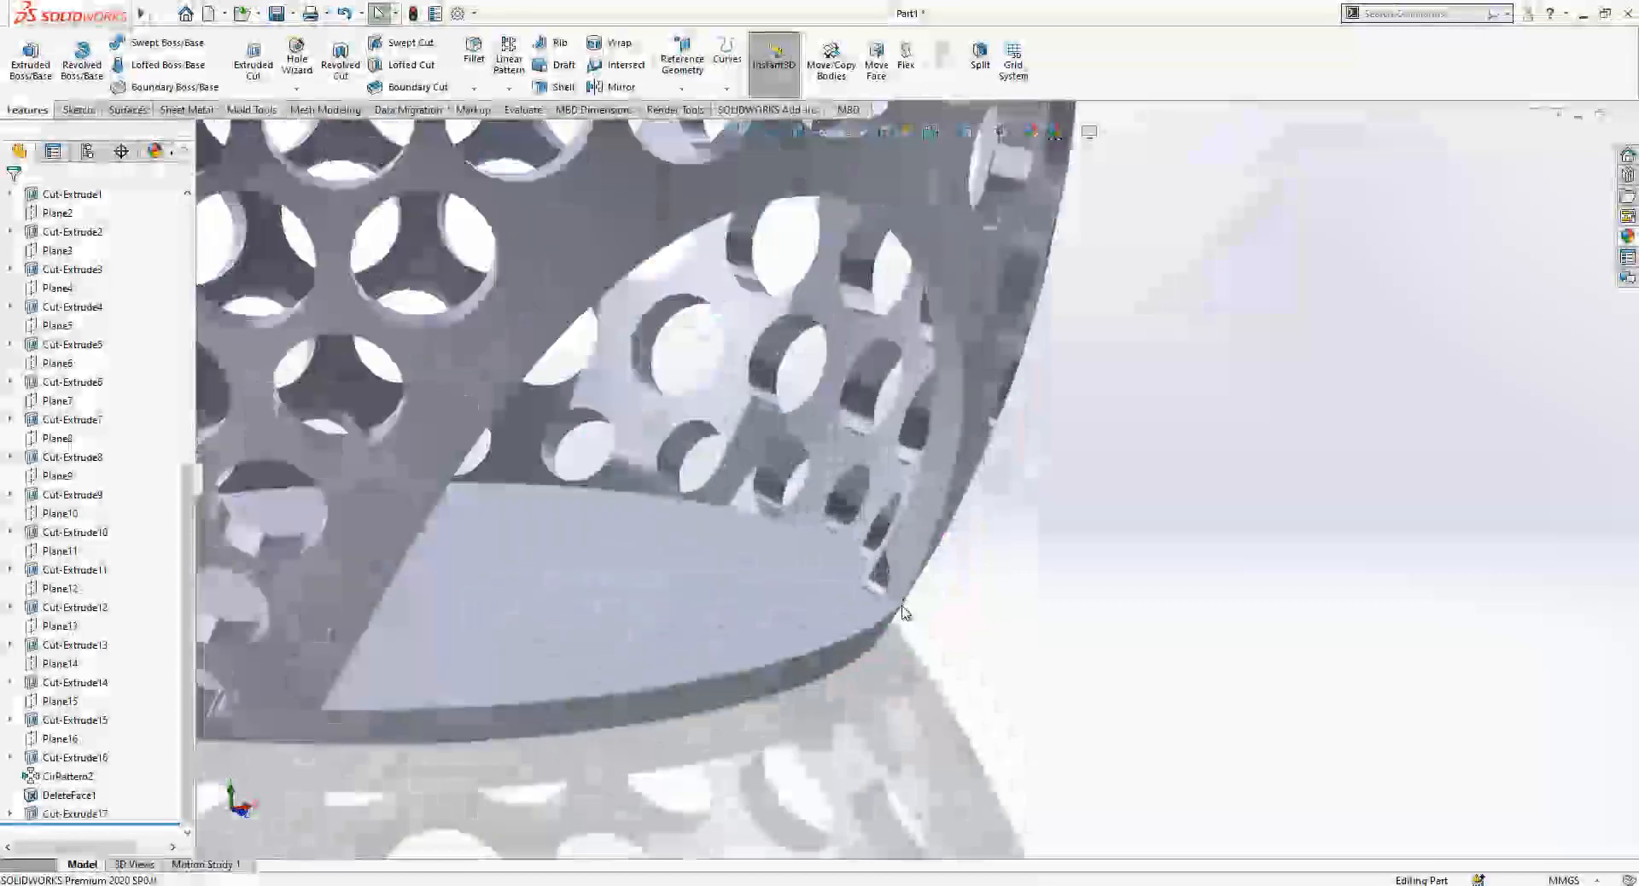
scroll(839, 603, "up", 1)
left_click_drag(151, 824, 93, 800)
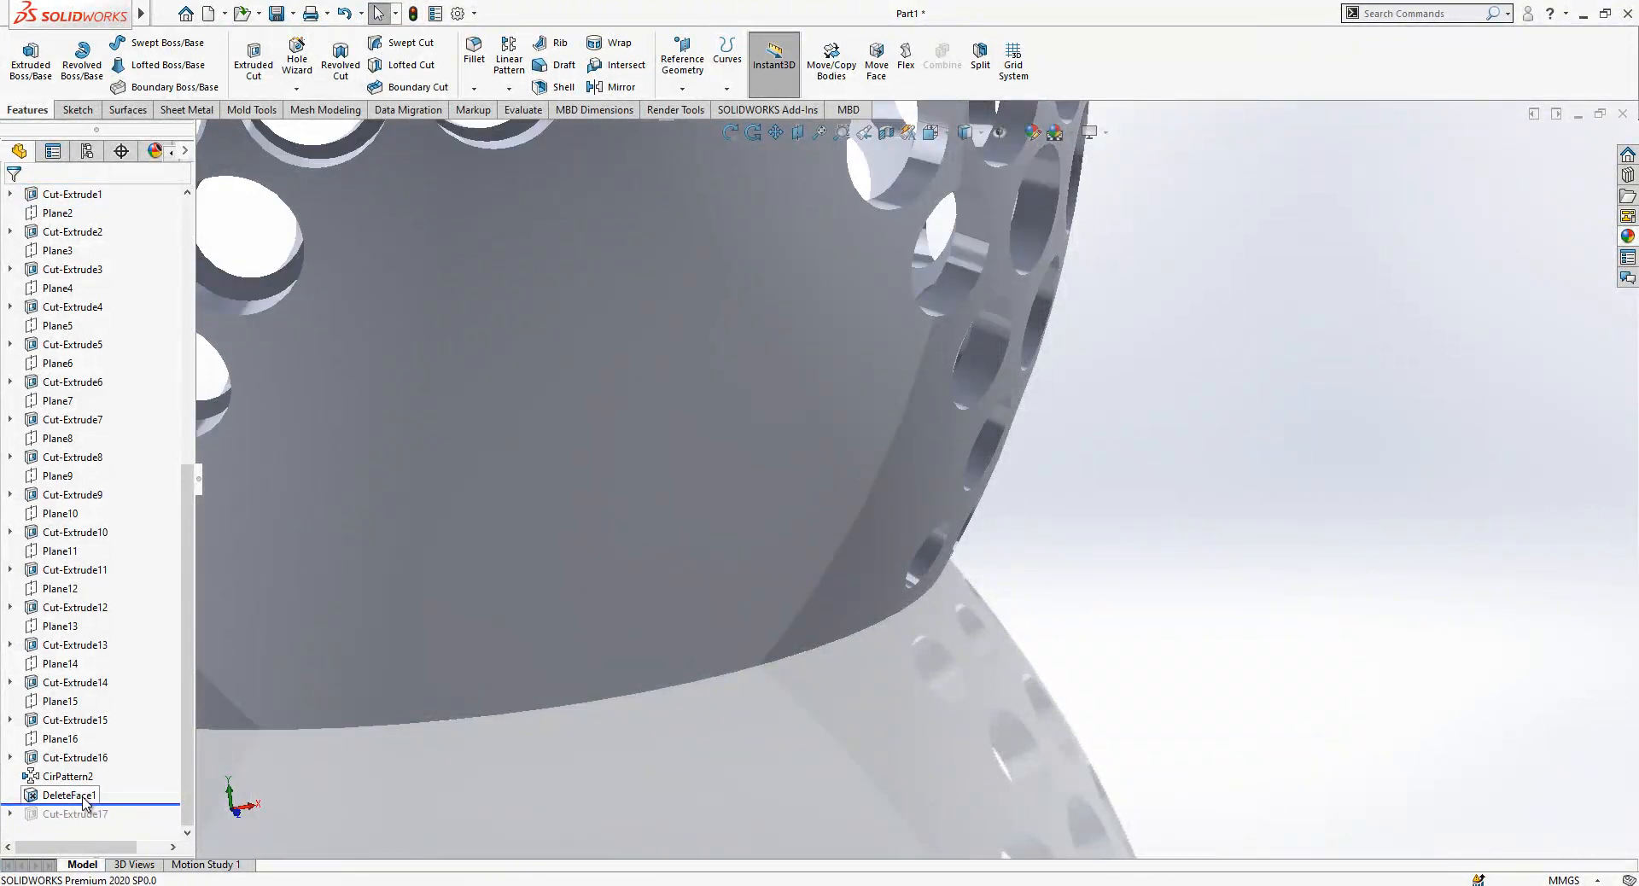
left_click(82, 796)
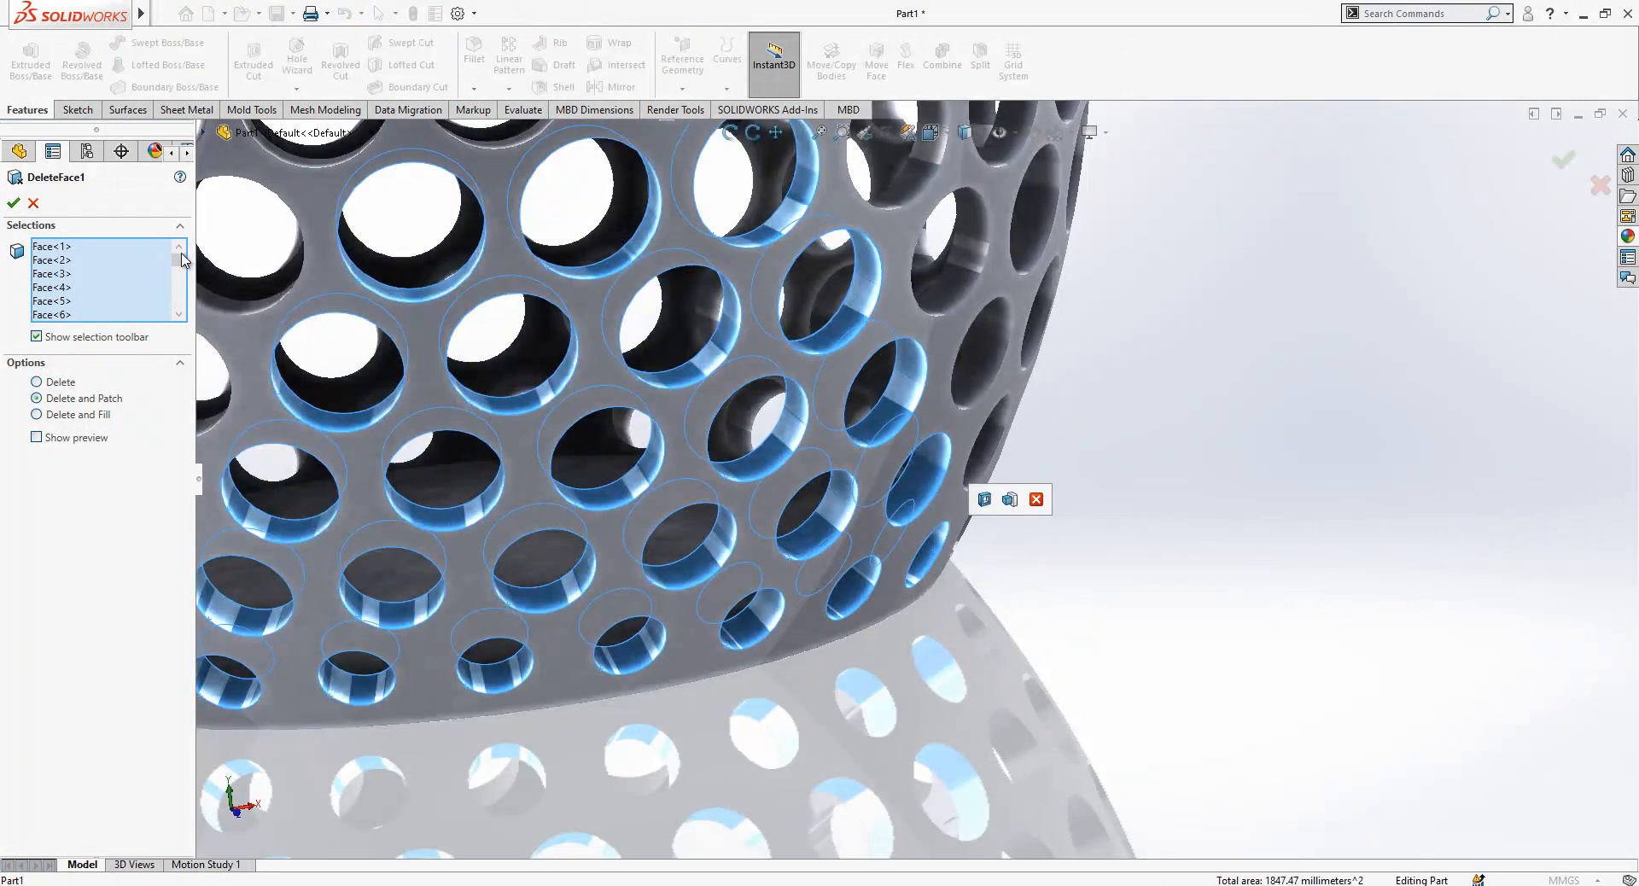
left_click(13, 202)
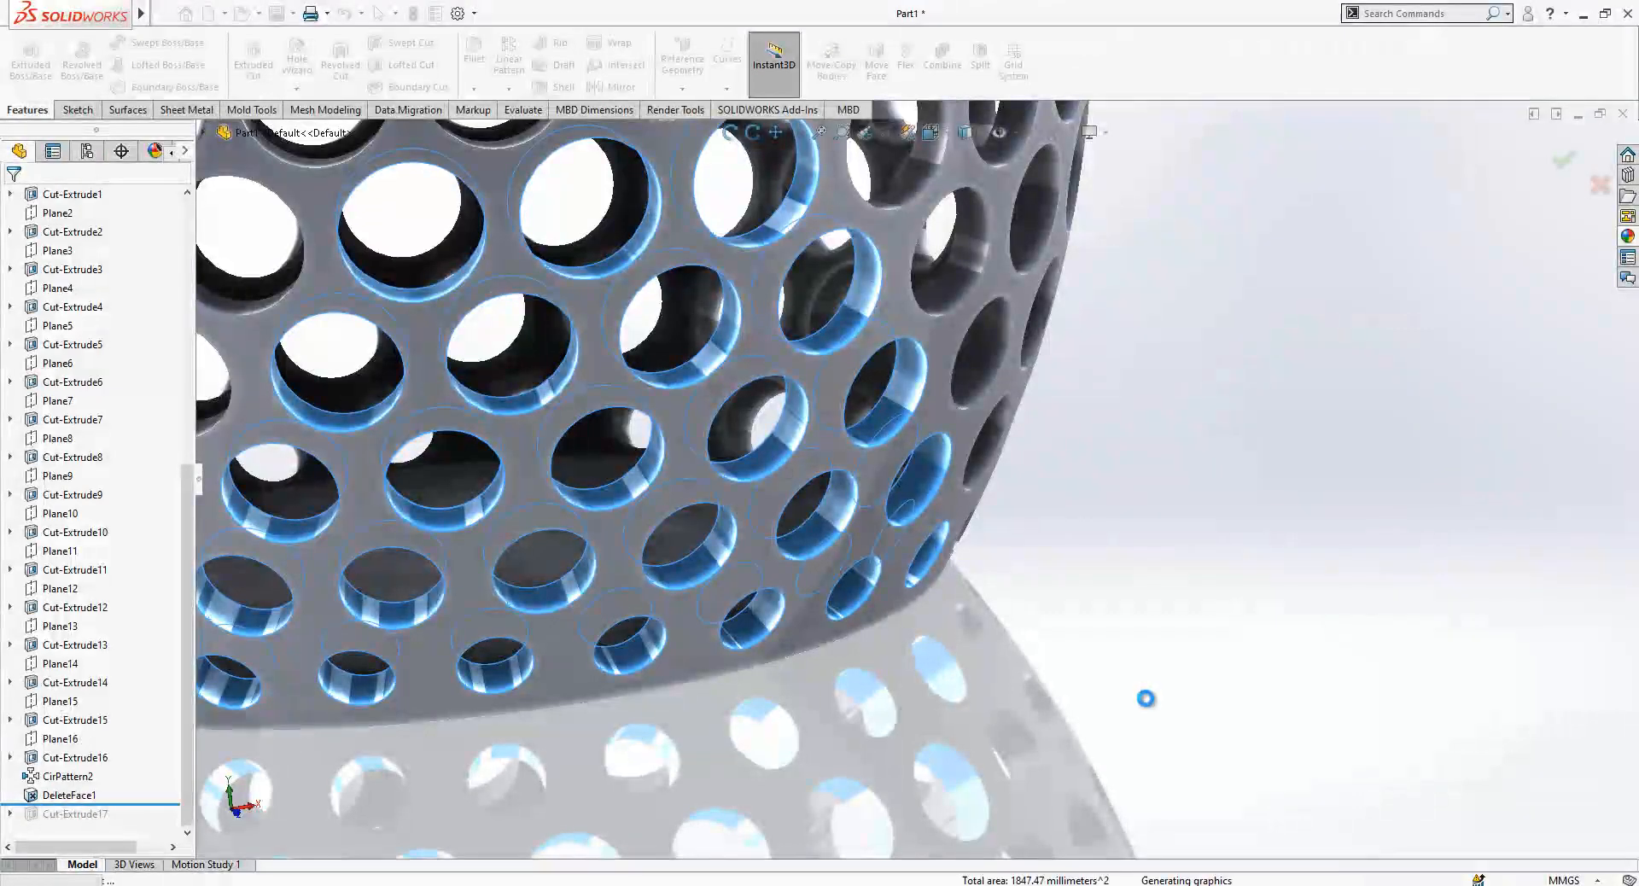
- Roll the model forward past the arched cut
scroll(1147, 707, "up", 3)
scroll(1147, 707, "up", 1)
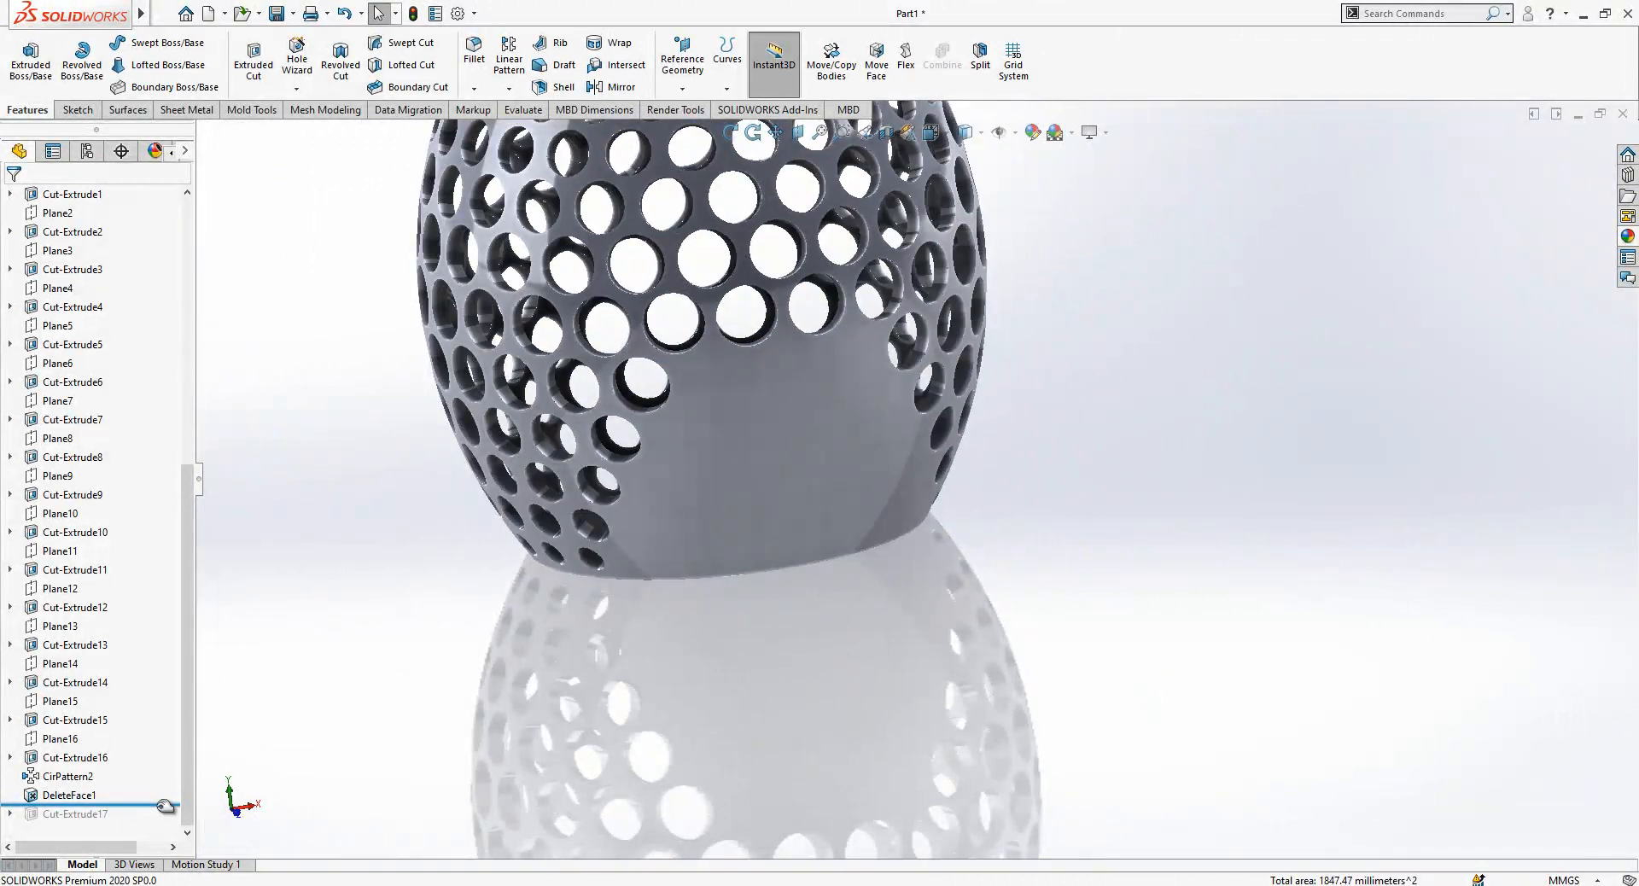
left_click_drag(149, 833, 145, 827)
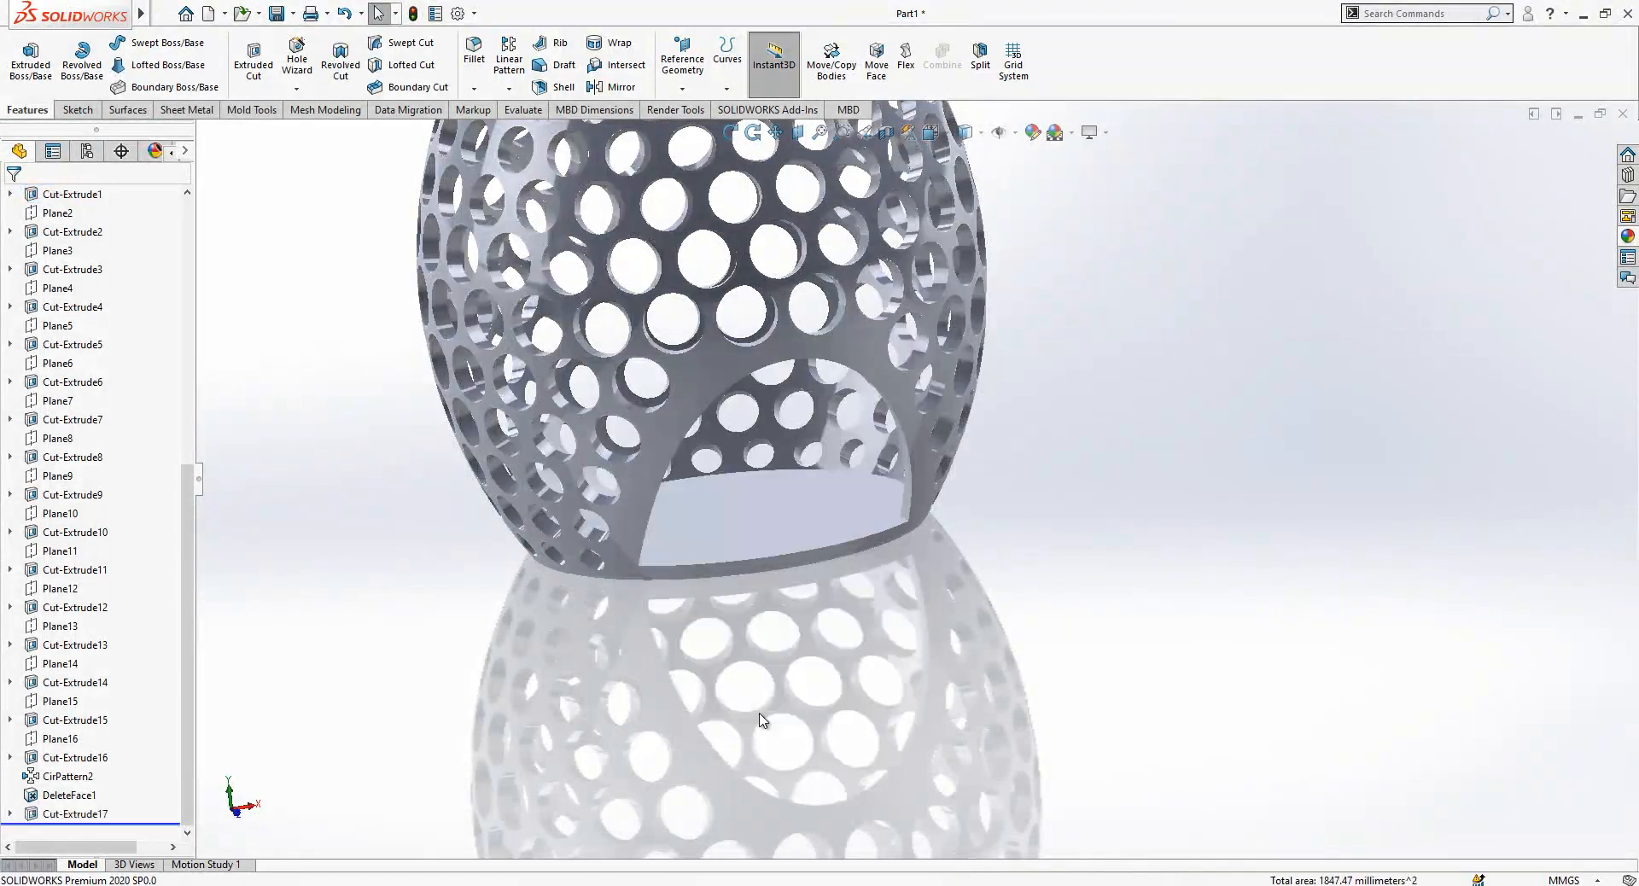
- Fillet the two lower corner edges of the arched opening with a 5 mm radius
scroll(966, 531, "down", 2)
left_click(475, 53)
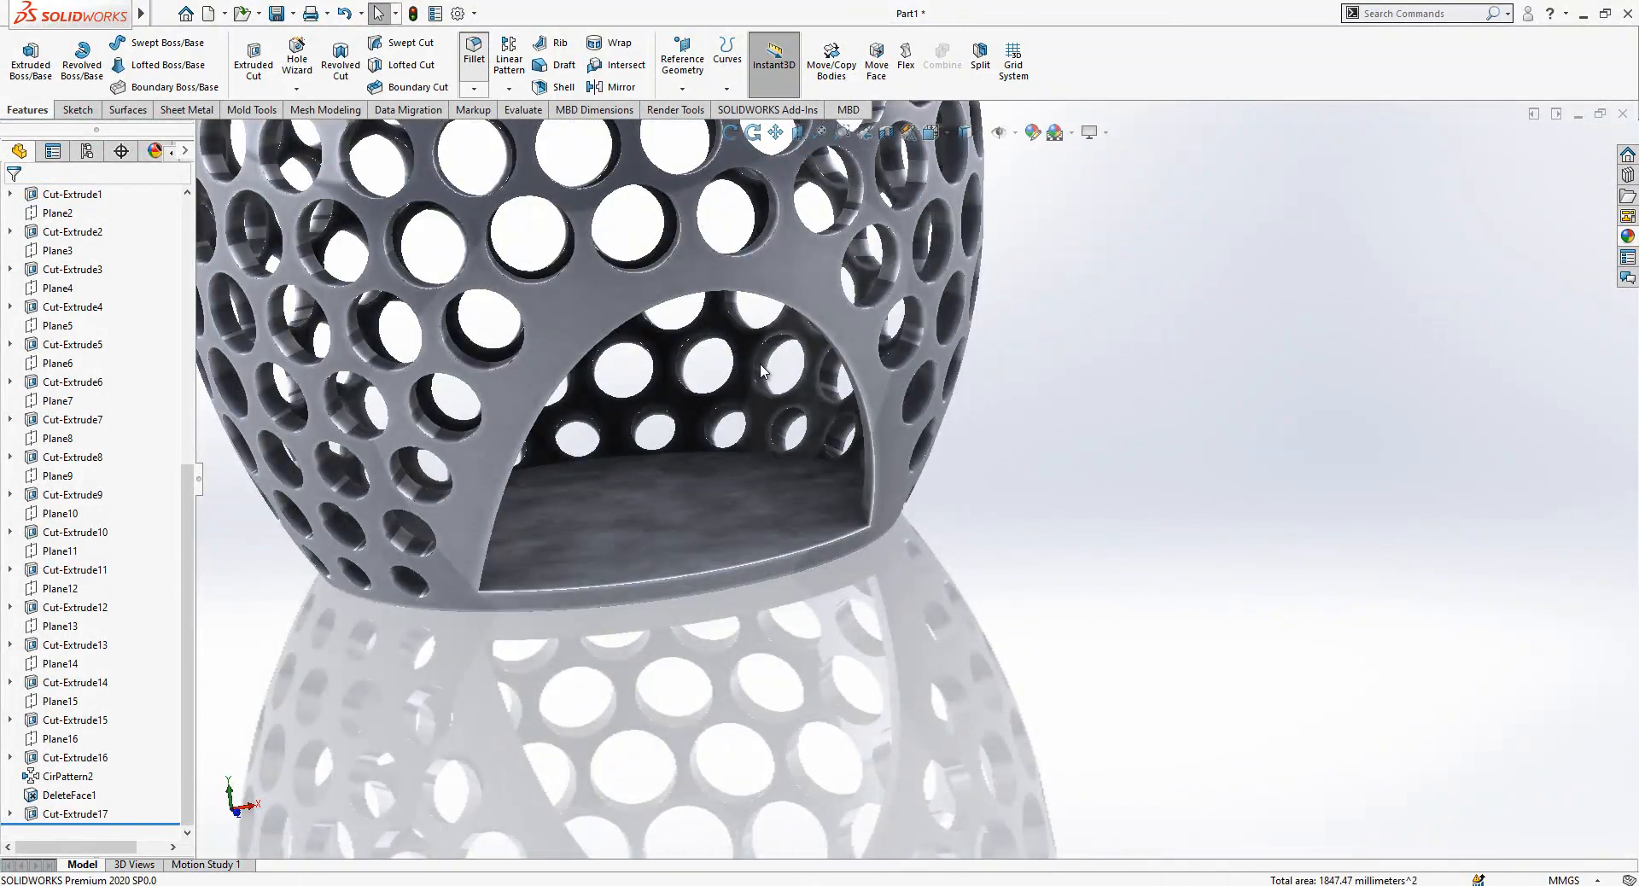
left_click(866, 525)
middle_click_drag(741, 538, 508, 589)
scroll(503, 588, "down", 3)
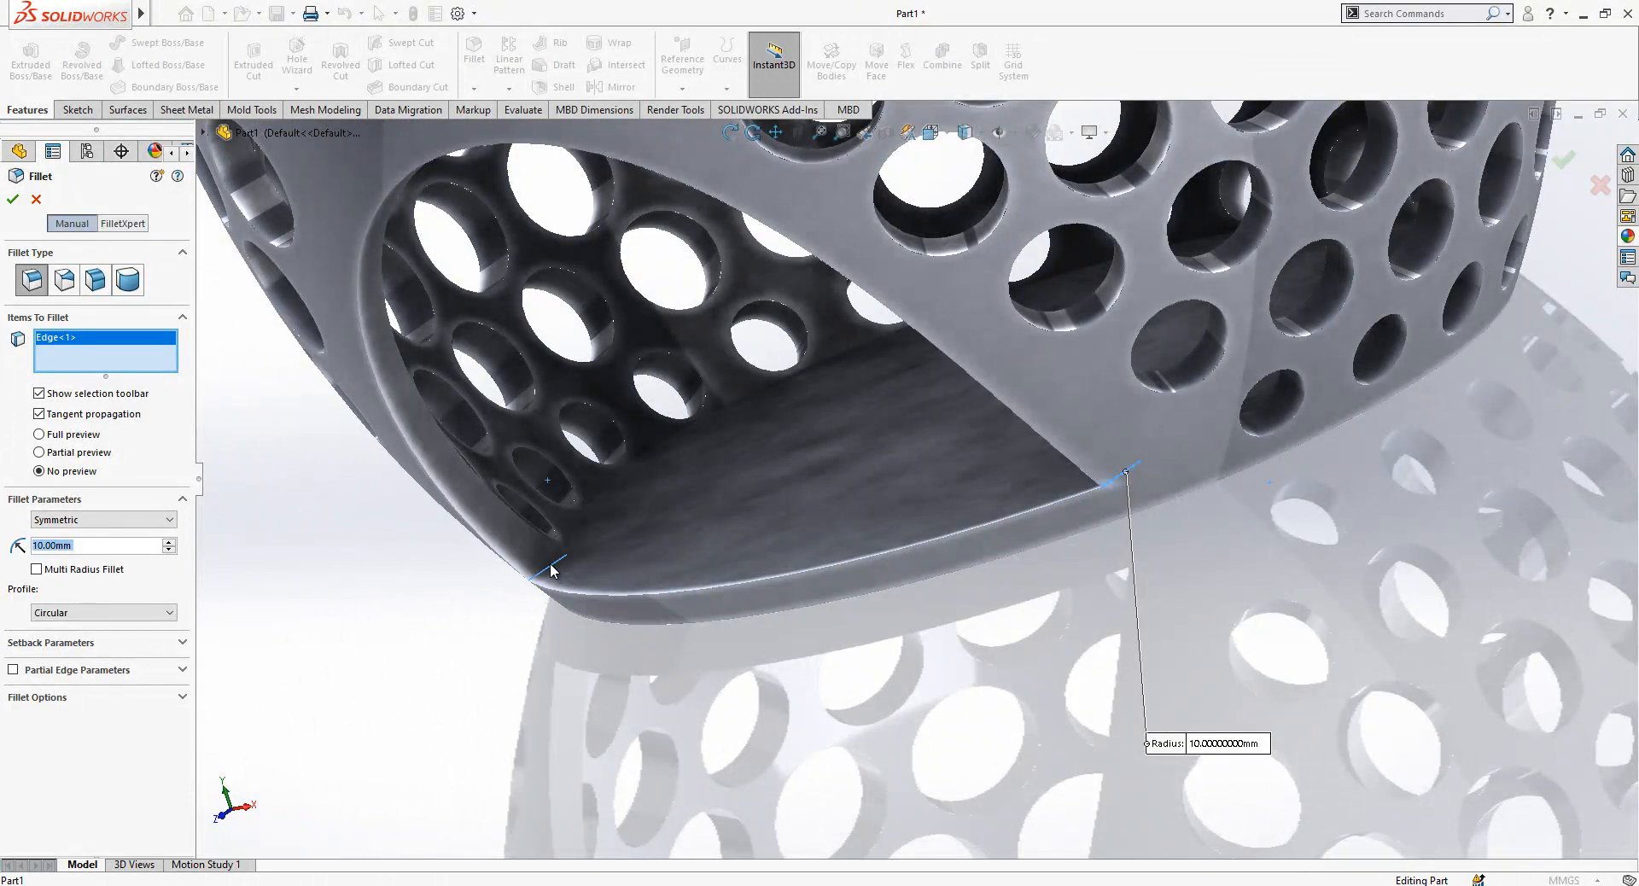
left_click(550, 562)
type("5")
key("Return")
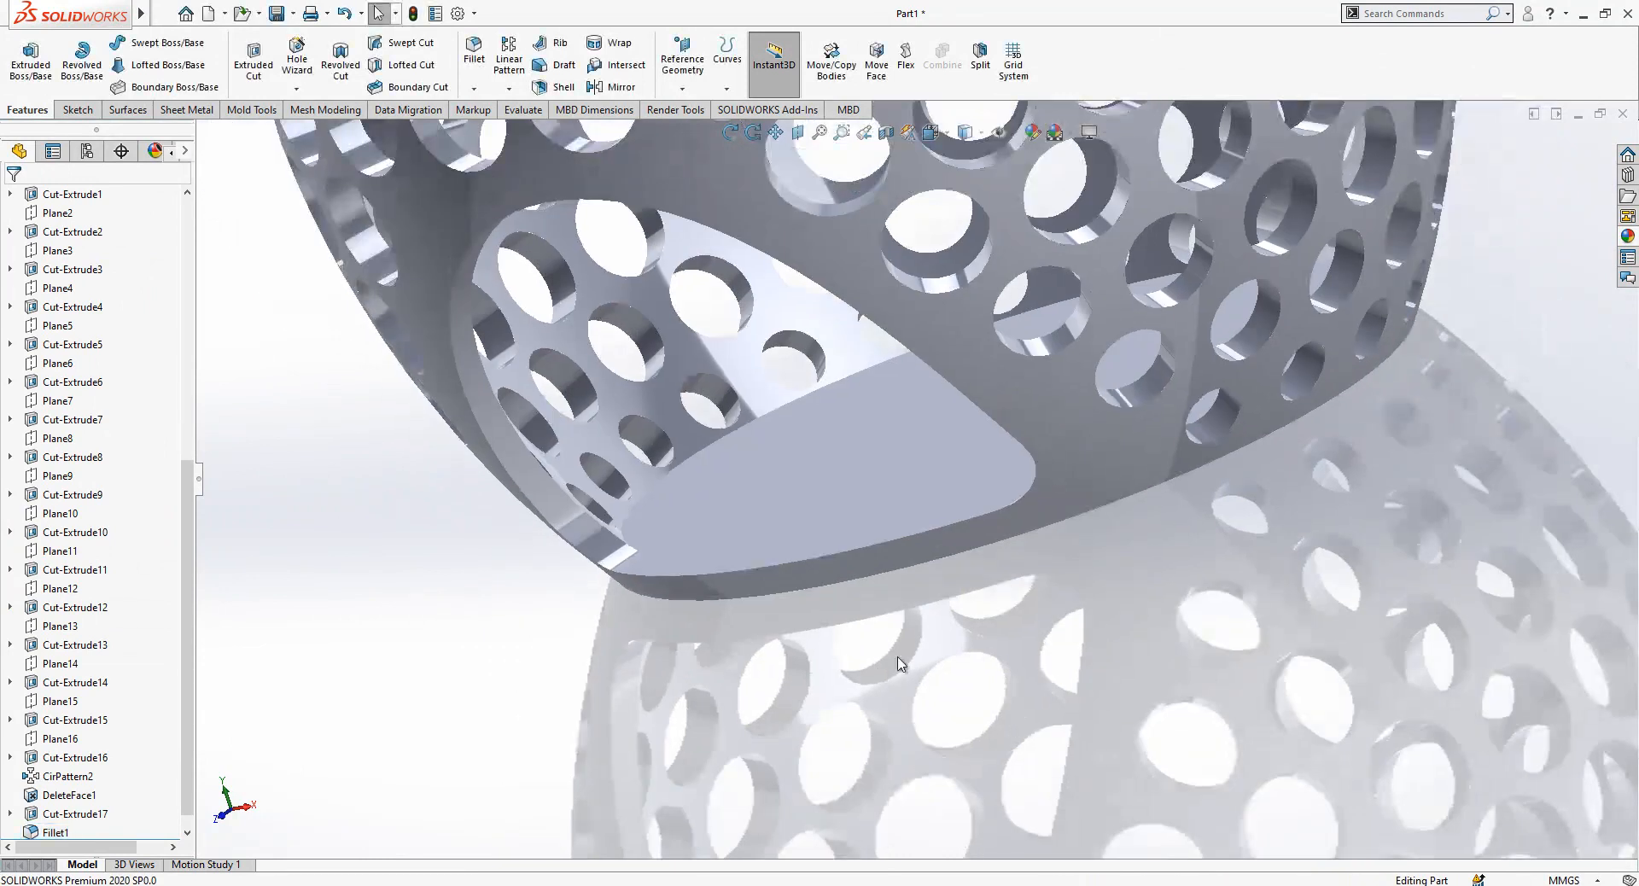
- Fillet the perimeter of the body's flat bottom face with a 2 mm radius
middle_click_drag(897, 663, 648, 356)
left_click(476, 70)
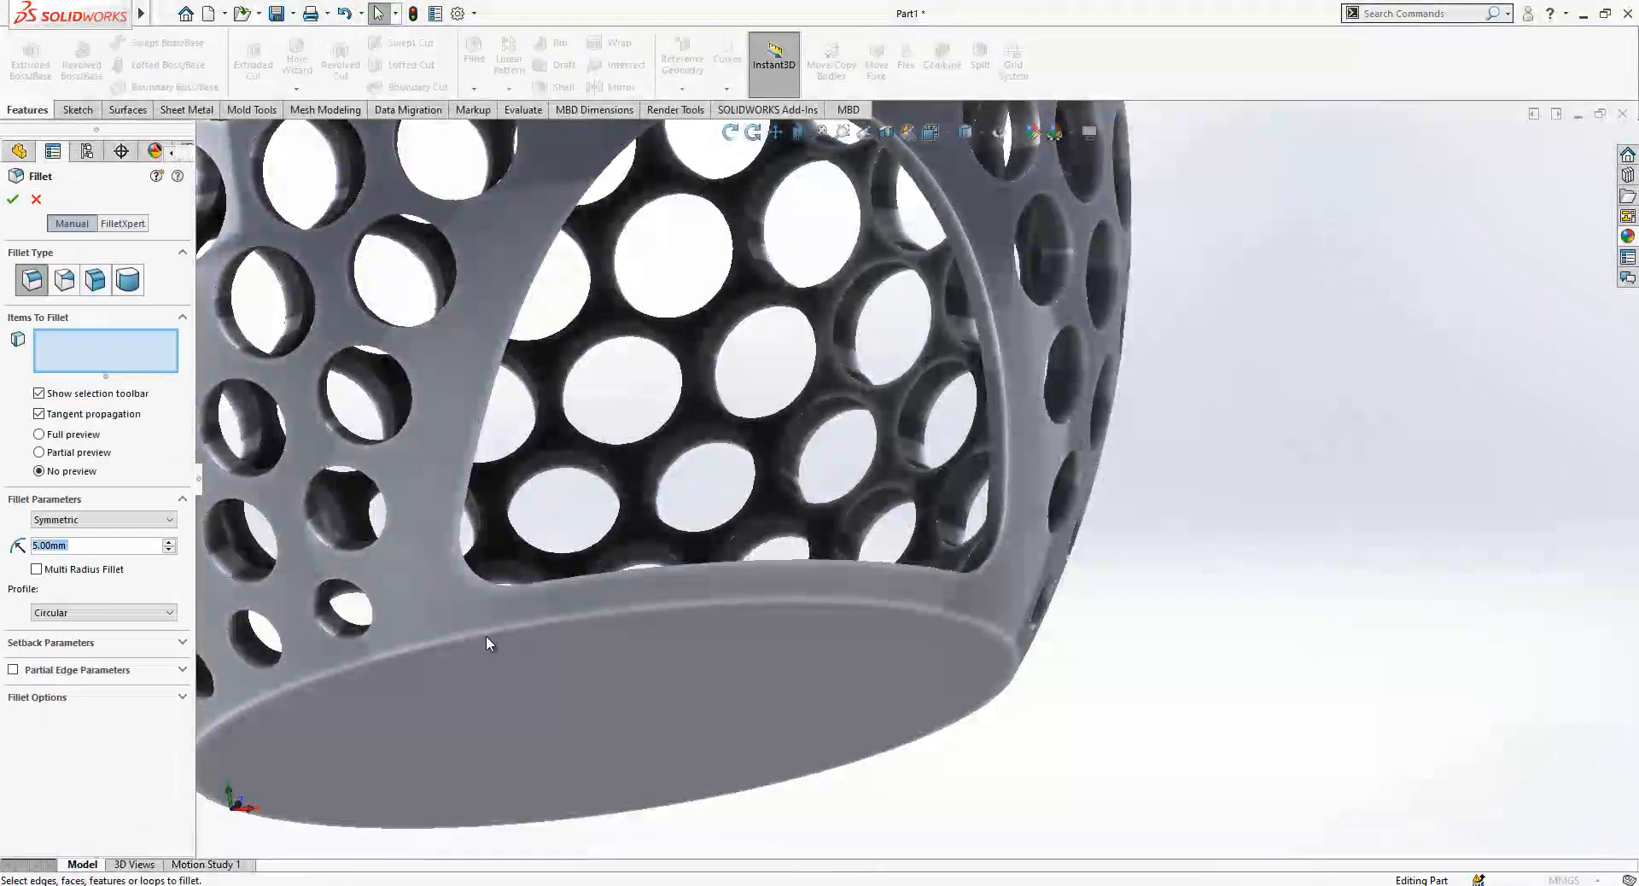
left_click(485, 637)
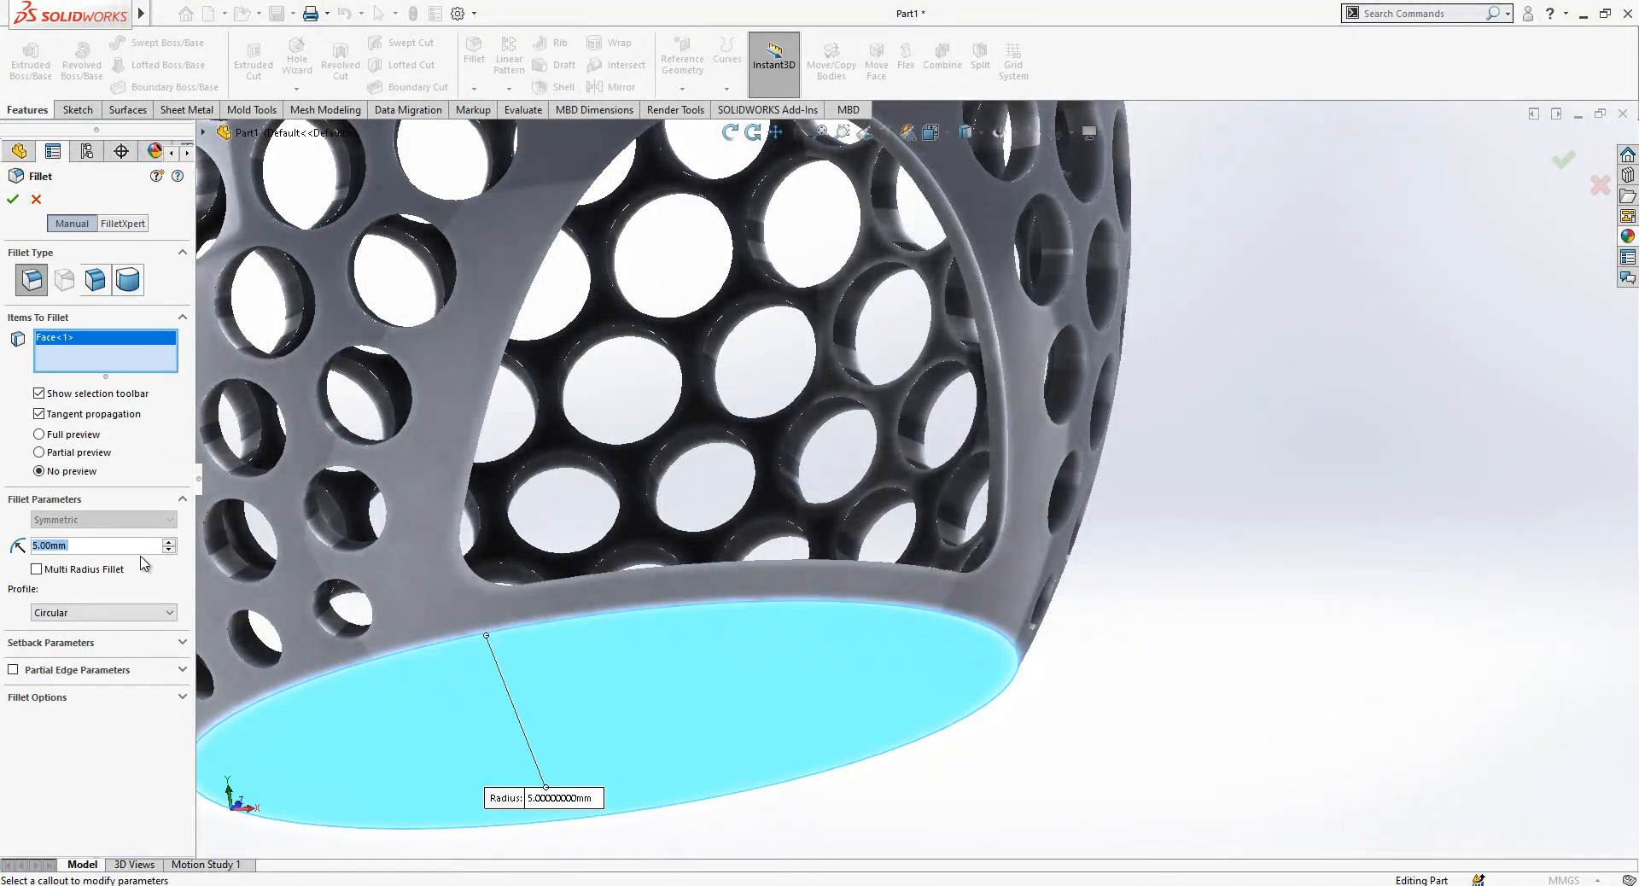
type("2")
key("Return")
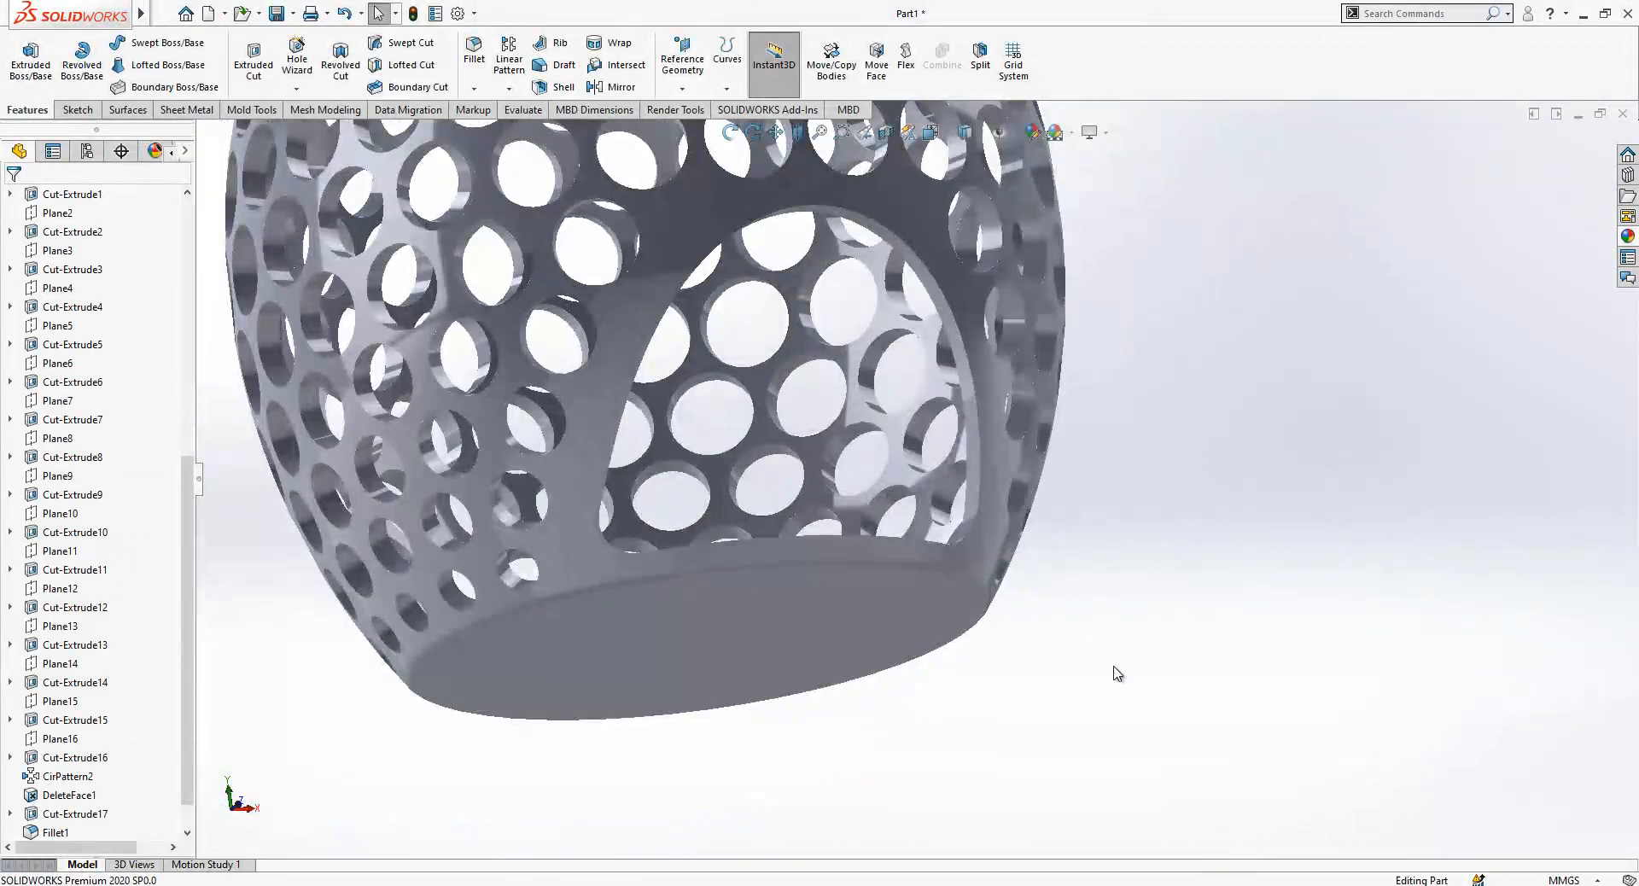
- Apply the Plain White scene to the model
scroll(1075, 712, "up", 3)
scroll(947, 244, "down", 3)
scroll(944, 235, "up", 5)
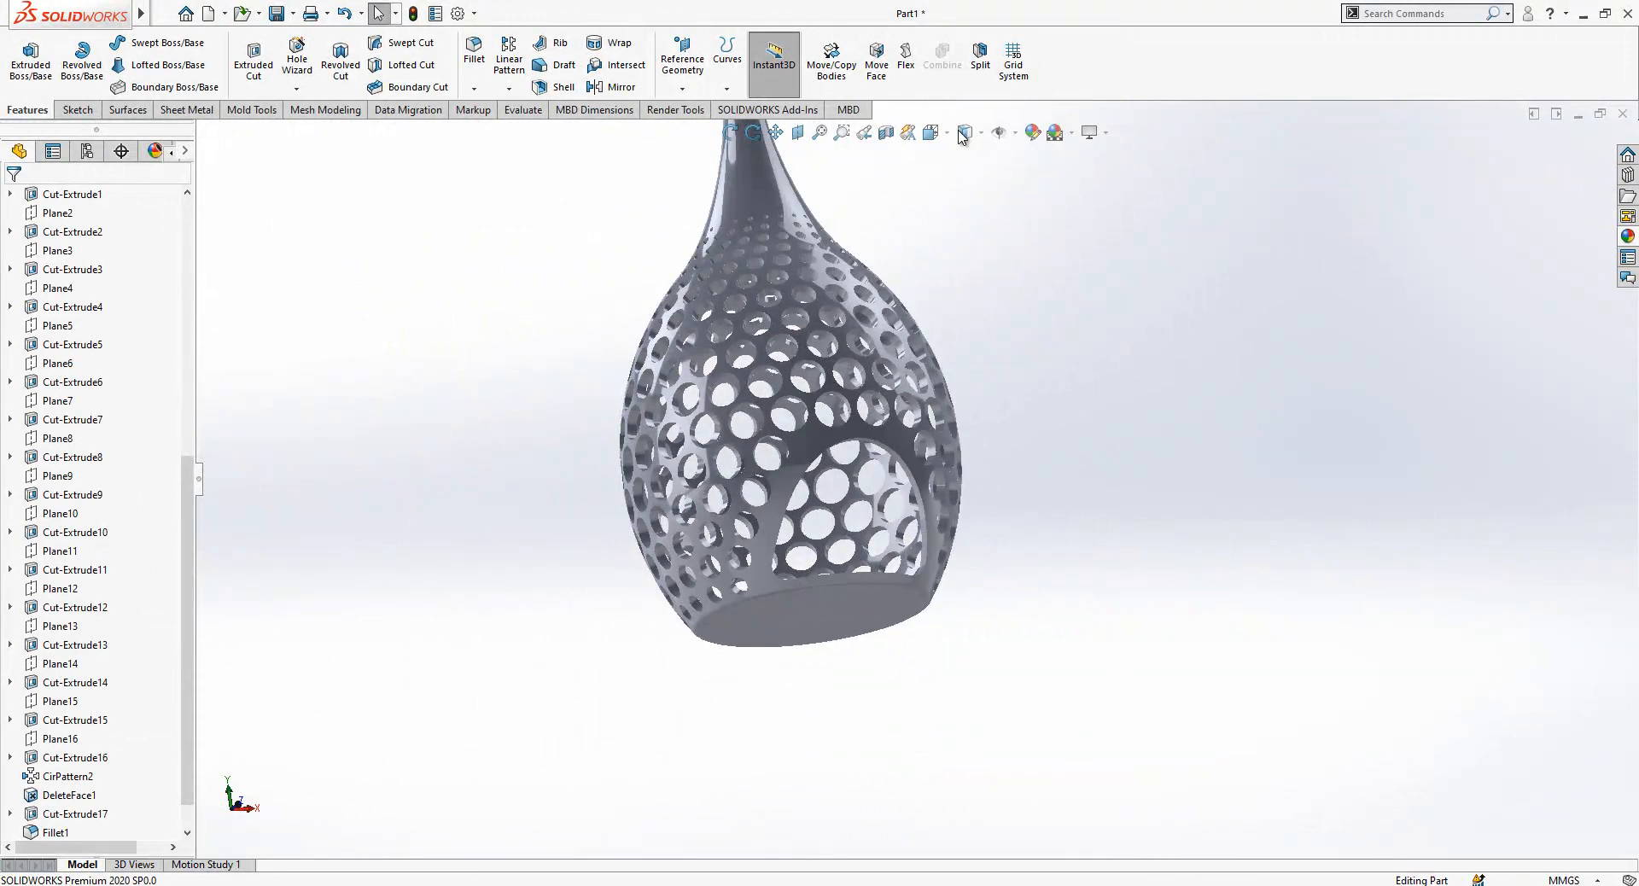
left_click(1057, 133)
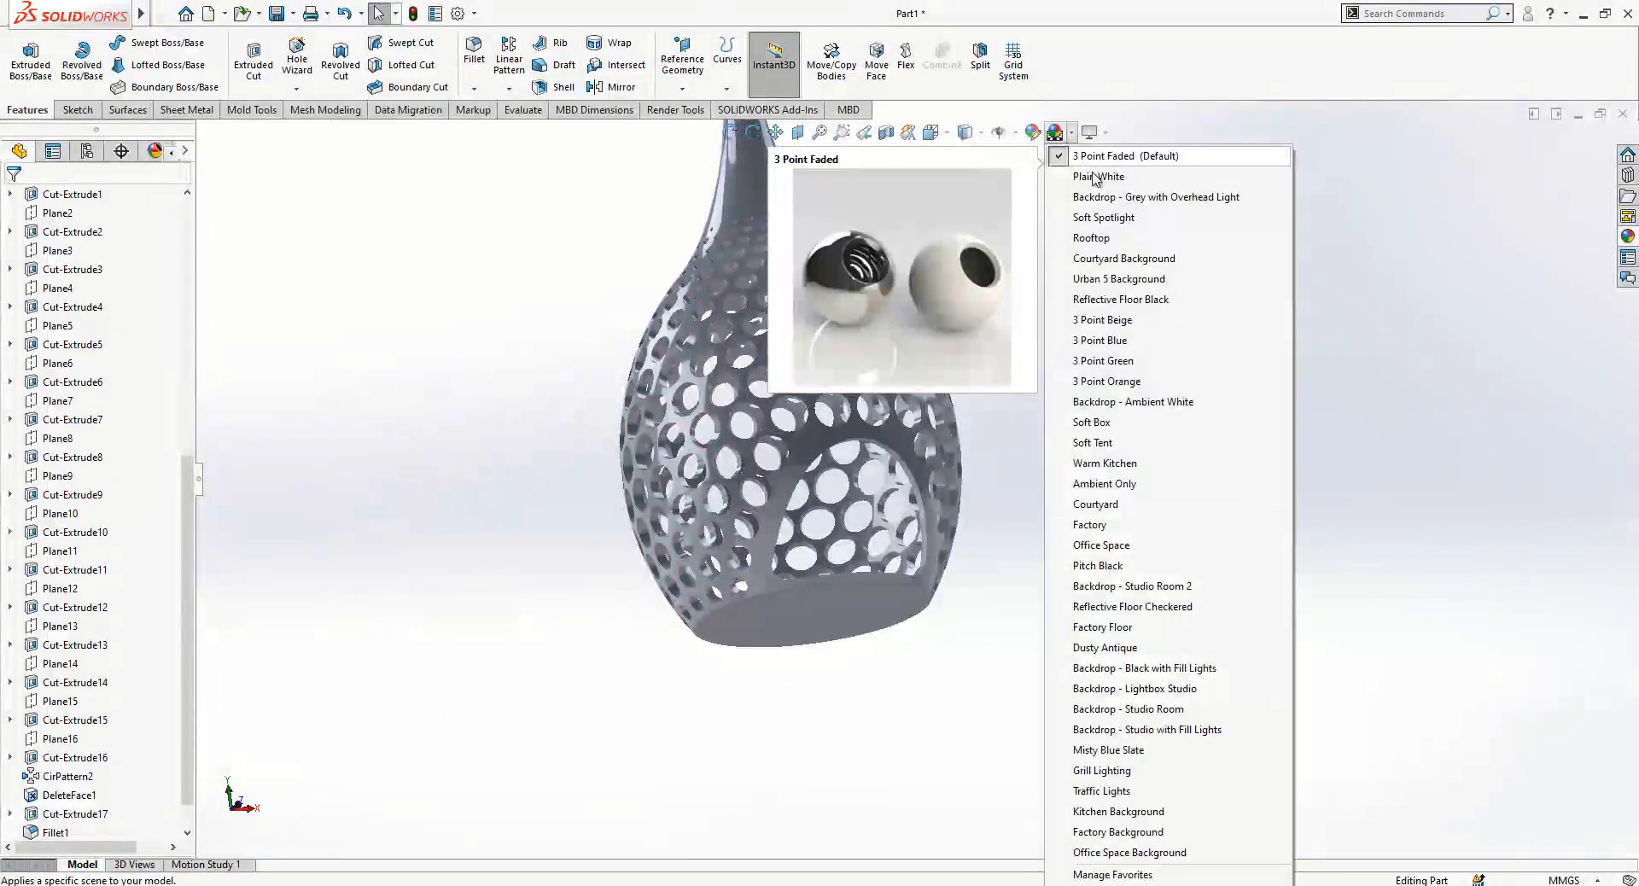
left_click(1093, 176)
scroll(764, 264, "down", 1)
middle_click_drag(776, 303, 785, 248)
scroll(781, 230, "up", 1)
scroll(779, 221, "down", 2)
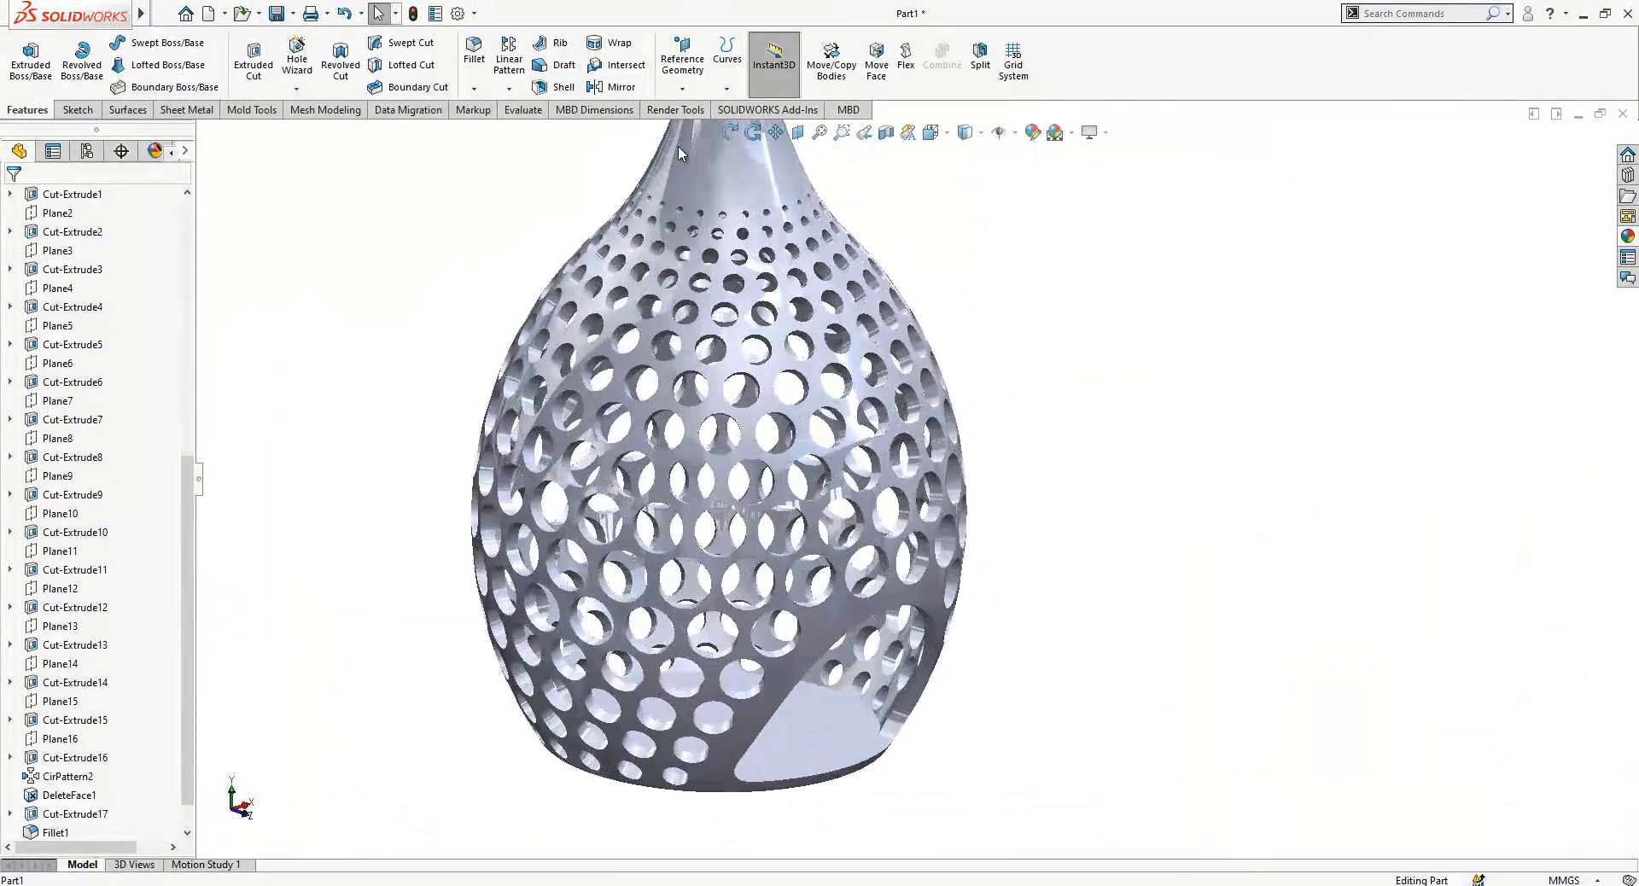
left_click(473, 51)
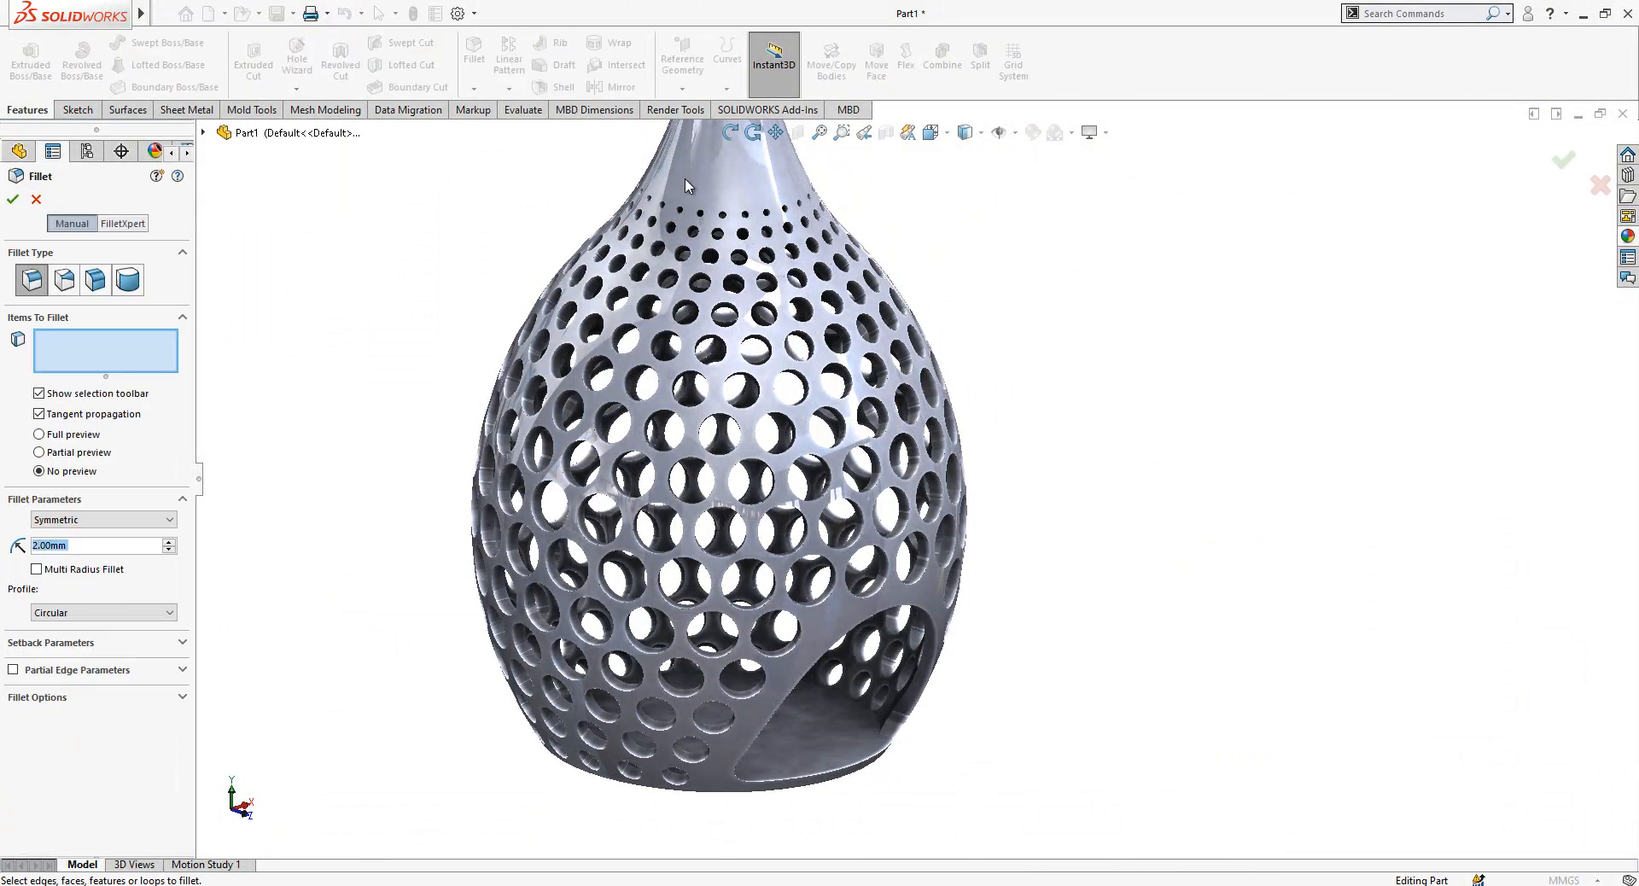
type("0.5")
key("Return")
left_click(699, 186)
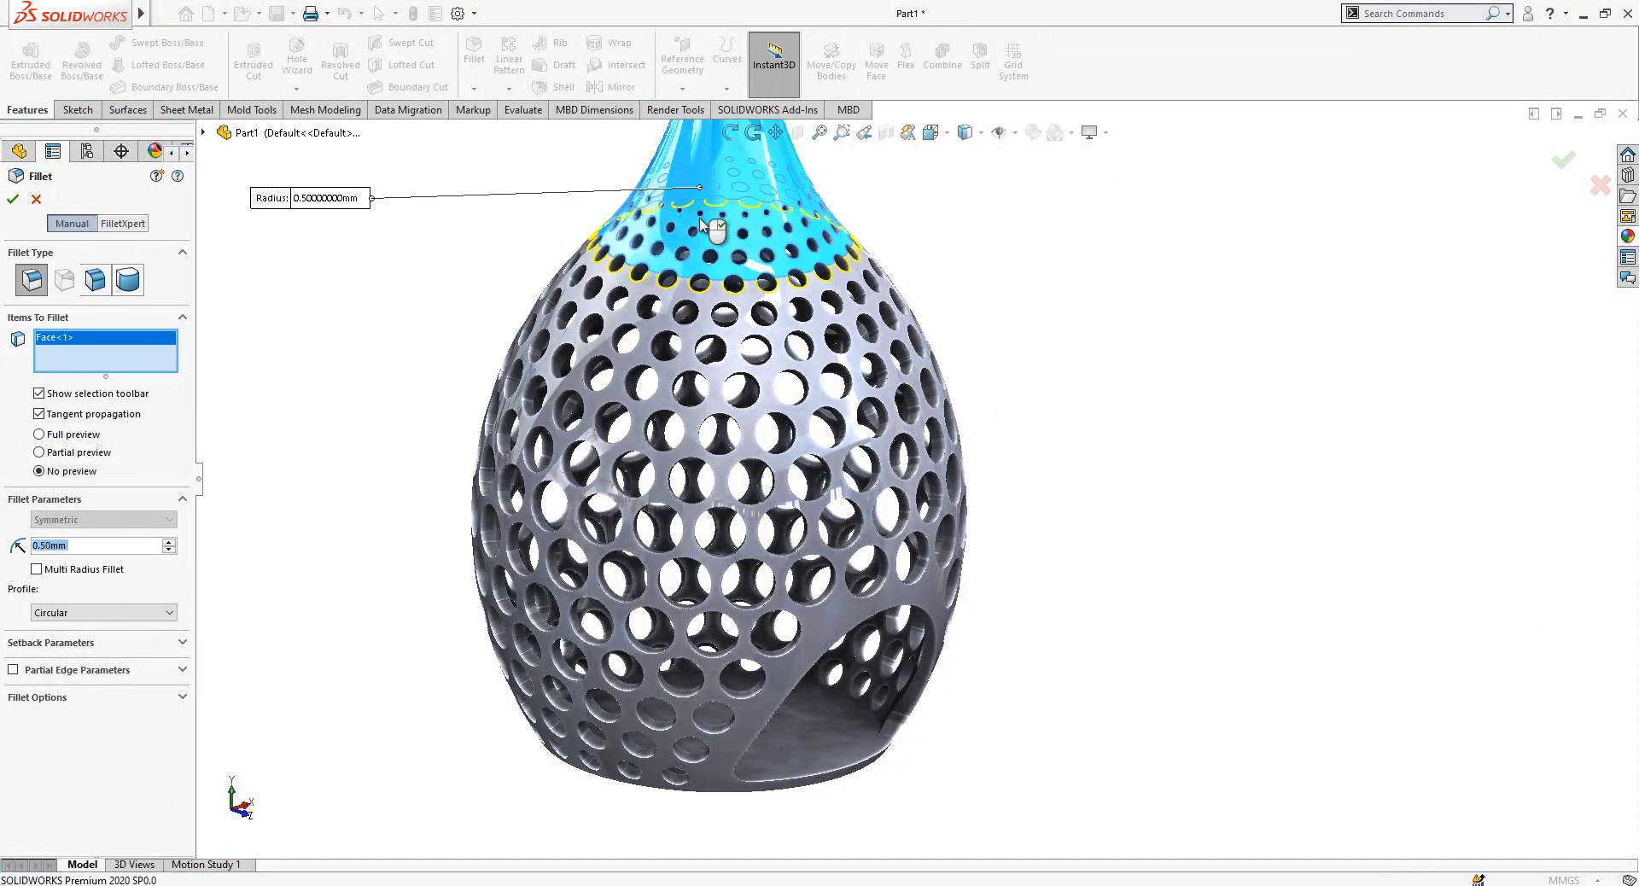
left_click(680, 293)
left_click(680, 294)
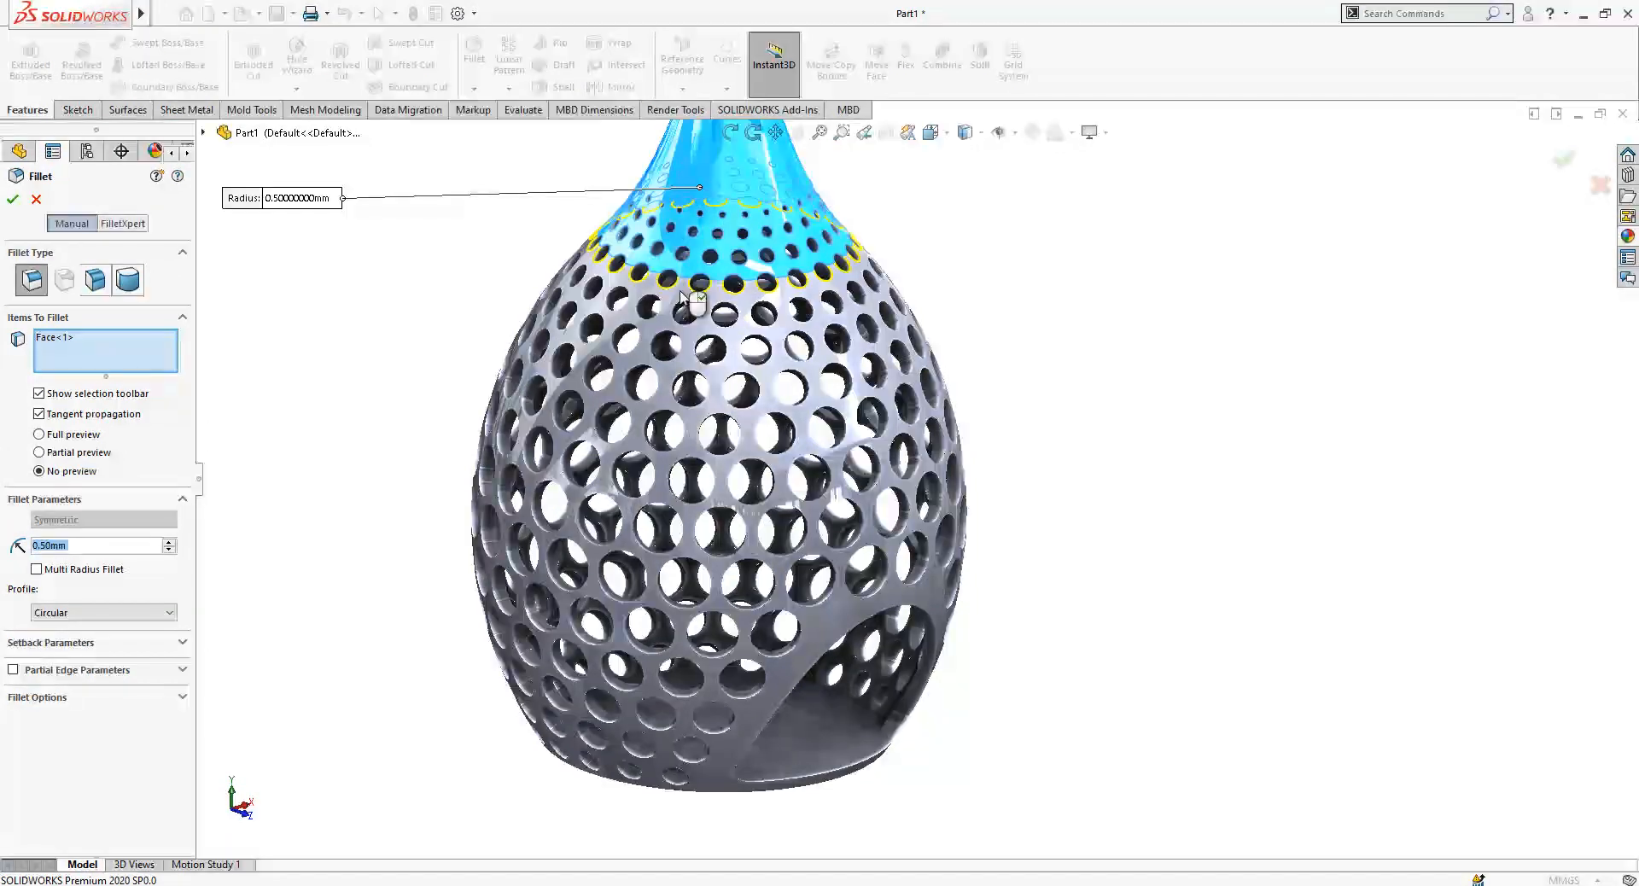
left_click(13, 199)
- Fillet the edges of the neck face and the perforated lower outer face with a 0.5 mm radius
left_click(473, 50)
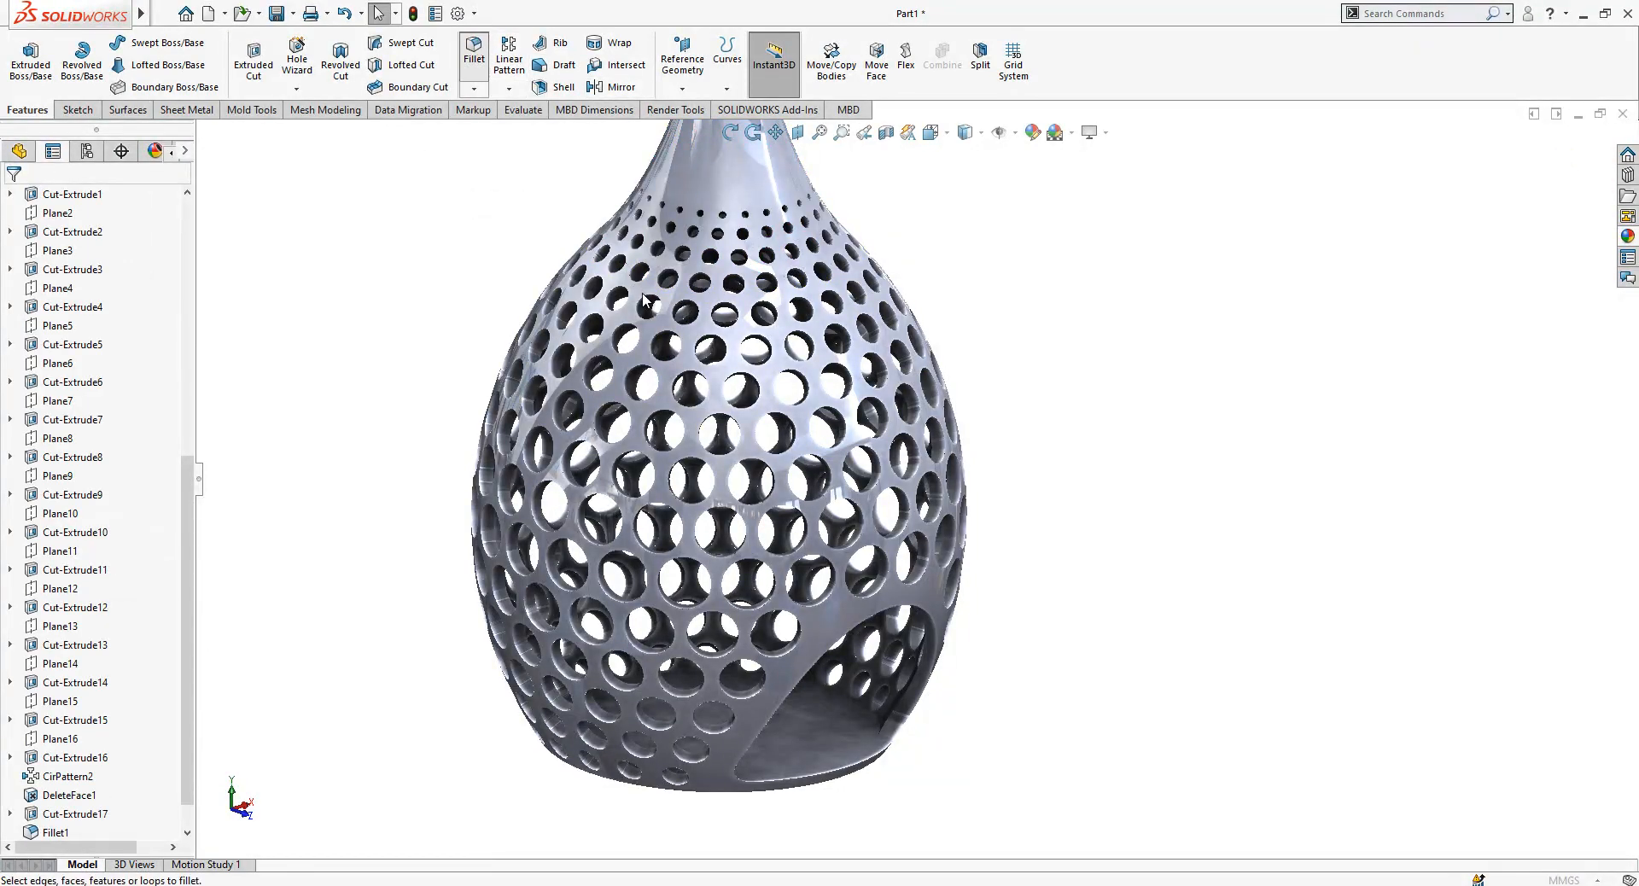
left_click(687, 181)
left_click(689, 181)
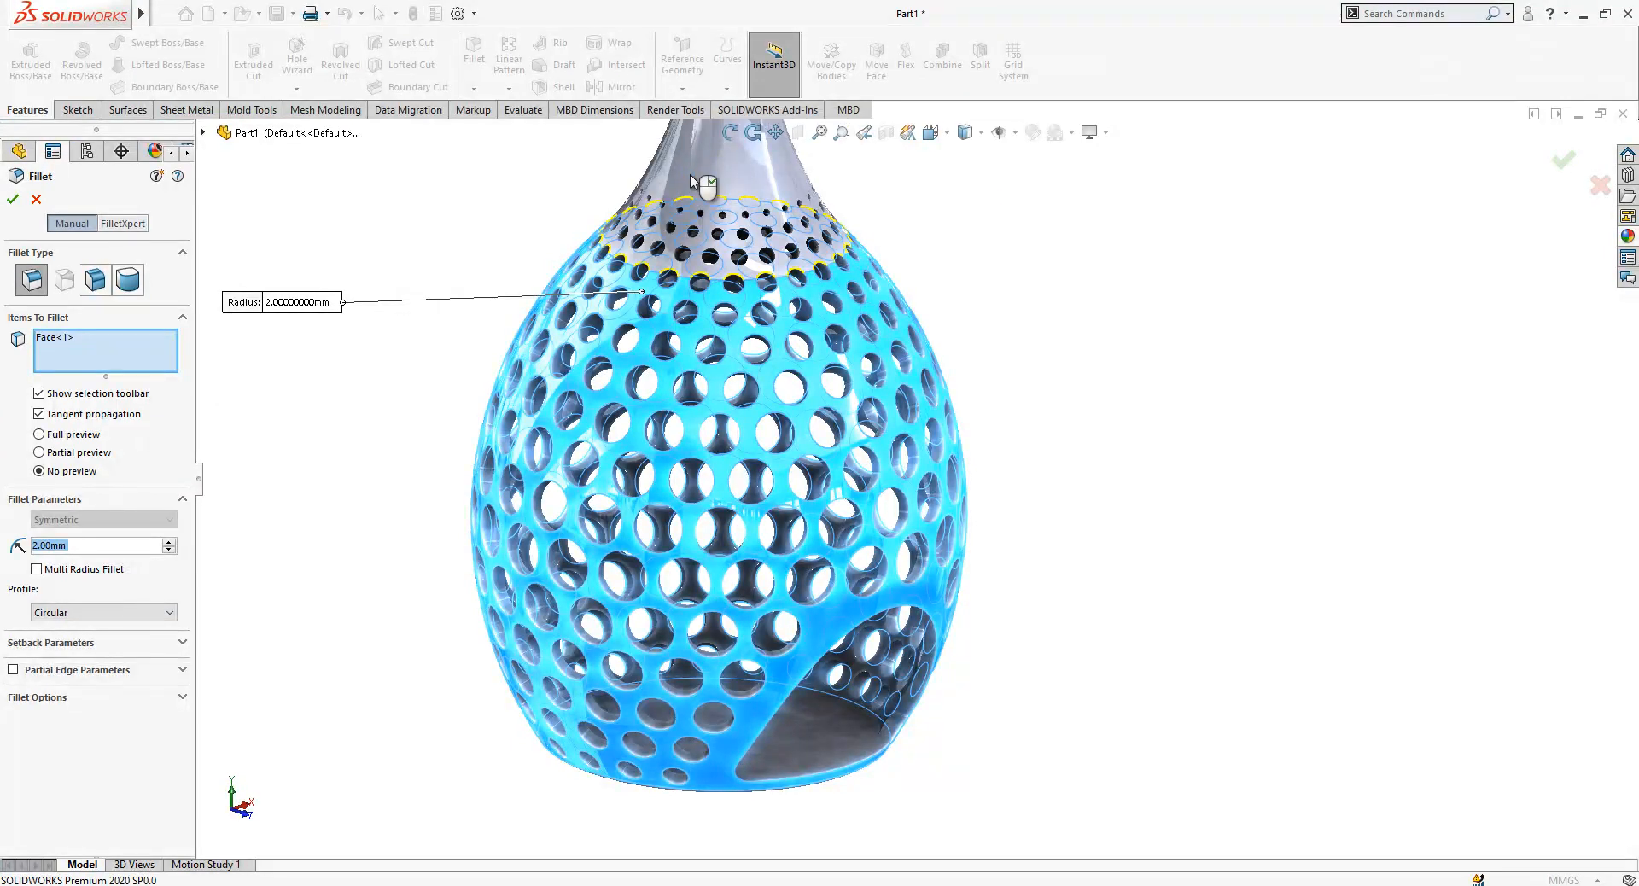
left_click(662, 175)
left_click(665, 170)
left_click(661, 175)
right_click(96, 353)
left_click(137, 380)
left_click(769, 156)
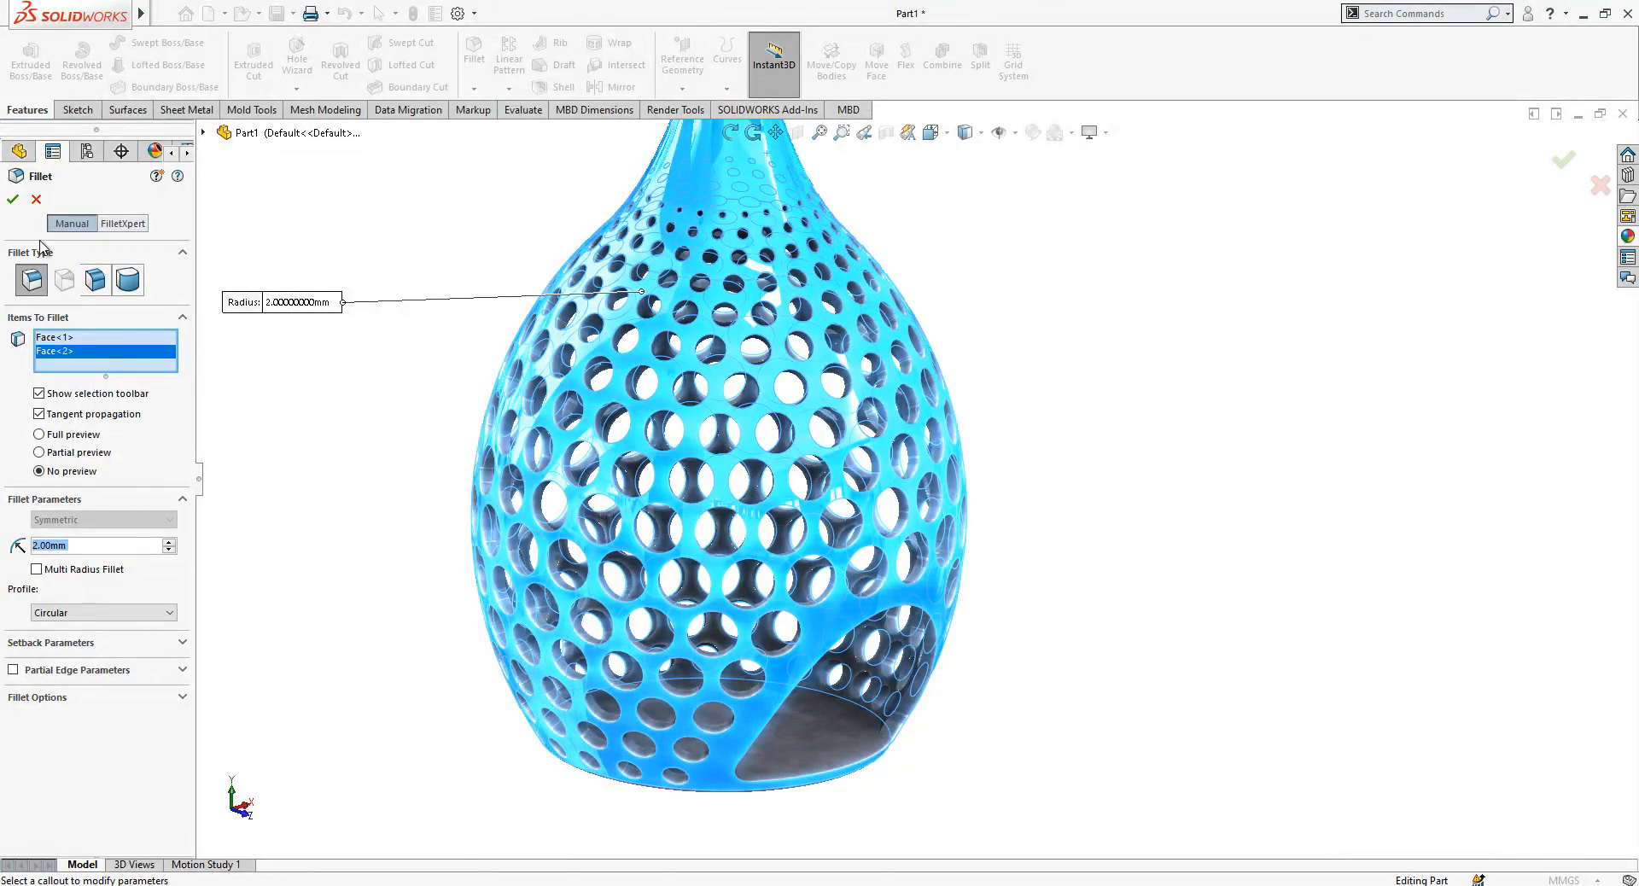
type("0.5")
key("Return")
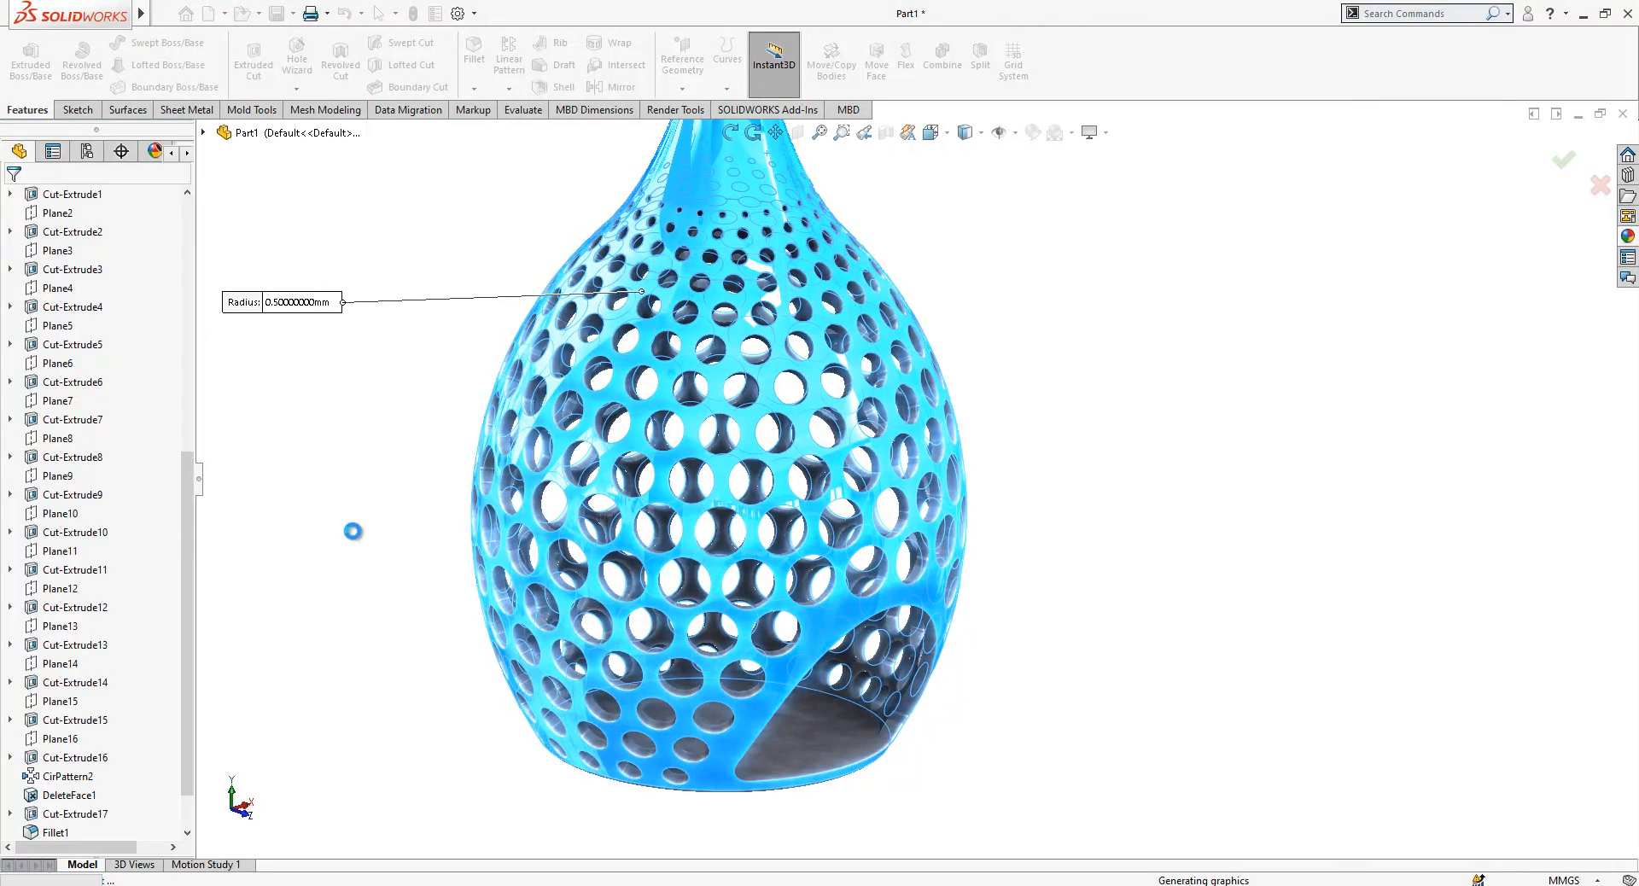
- Dismiss the unsaved document notification
scroll(787, 712, "up", 1)
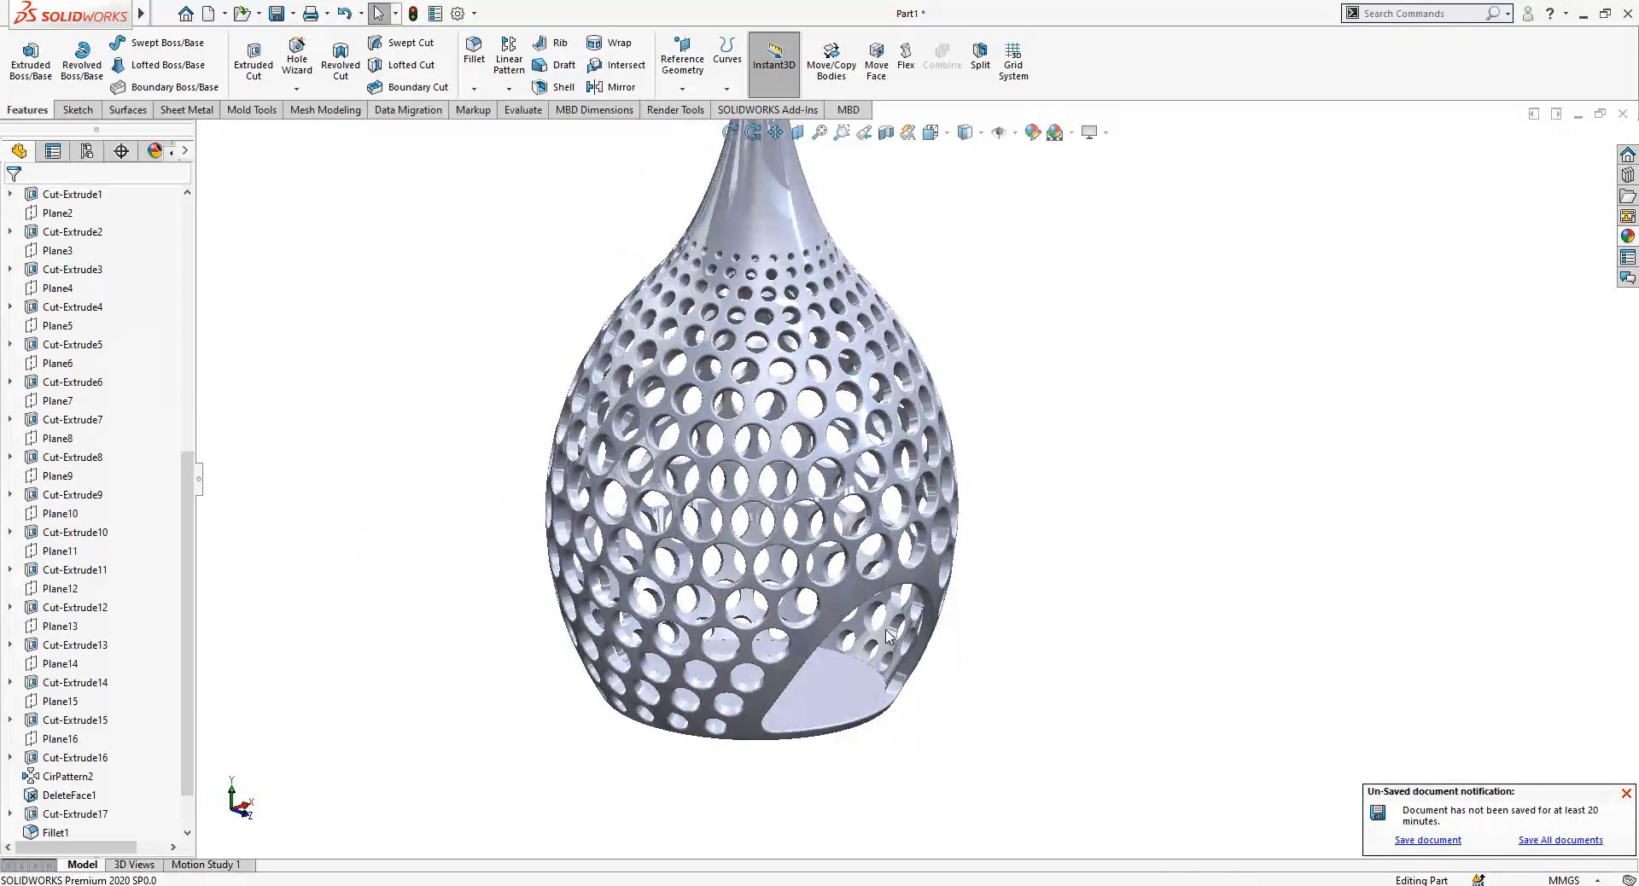
scroll(886, 639, "down", 1)
left_click(1626, 795)
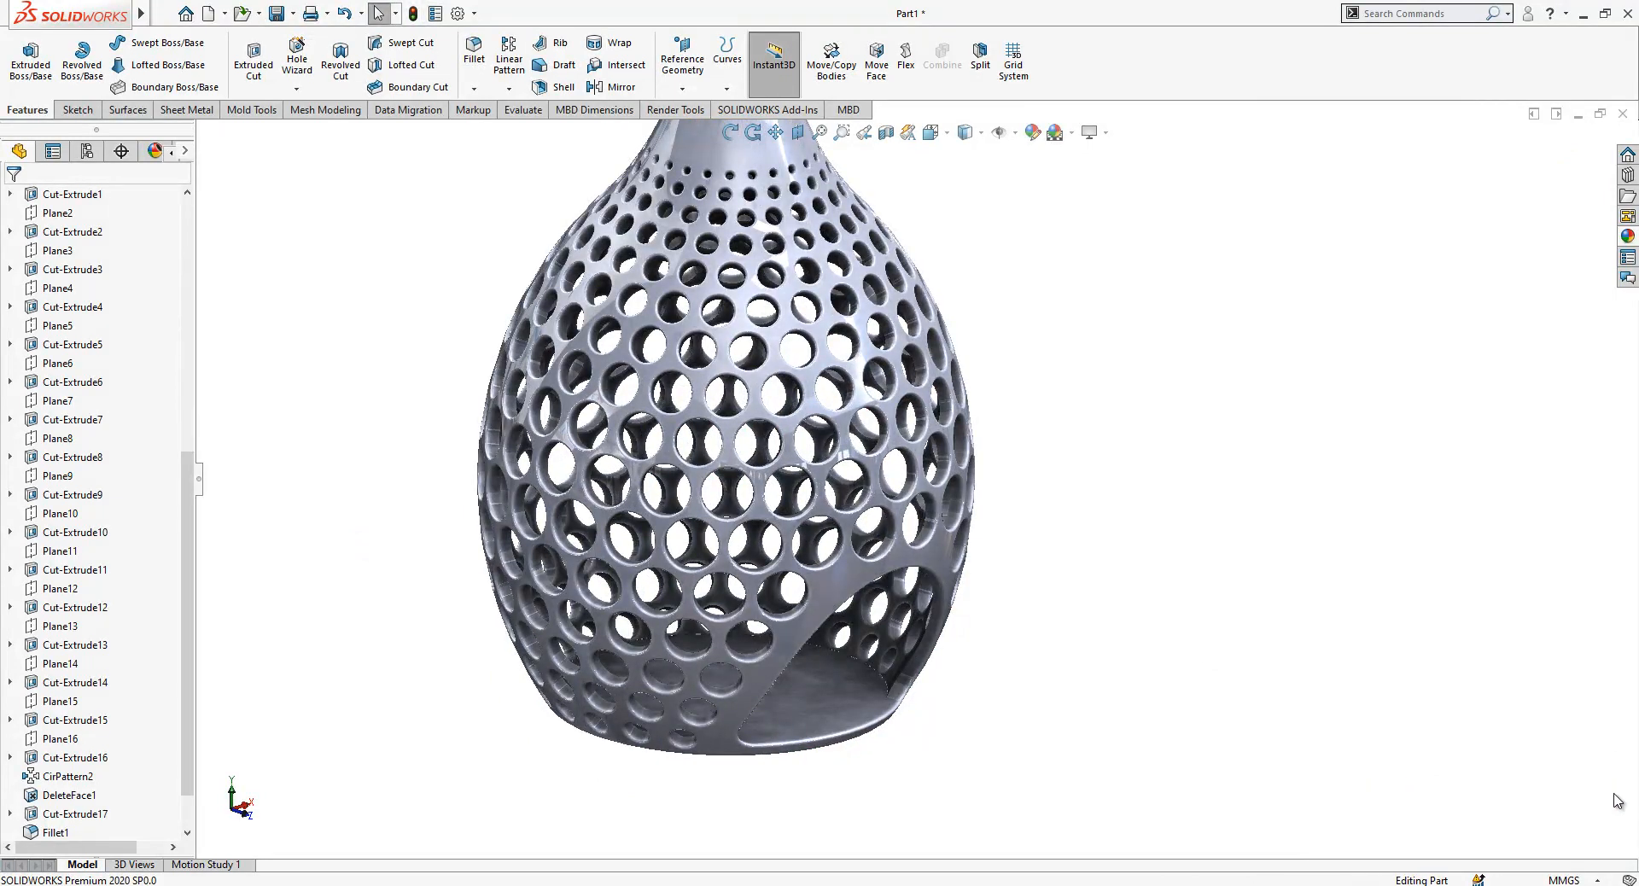
- Apply a black appearance from the Plastic category to the perforated body
left_click(1089, 132)
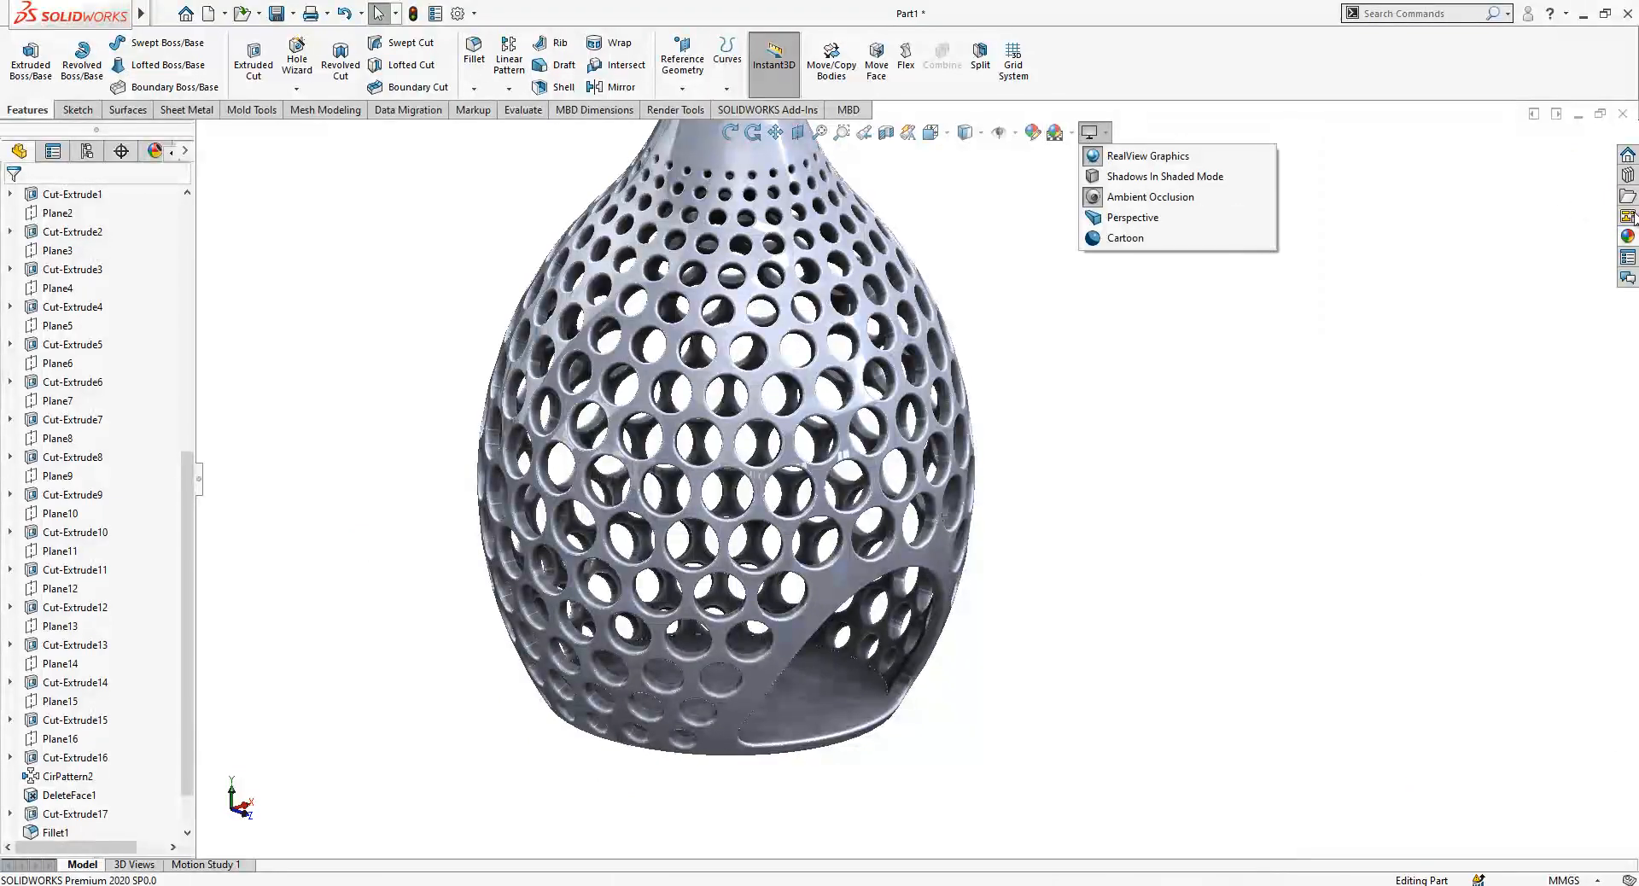
left_click(1629, 236)
double_click(1441, 165)
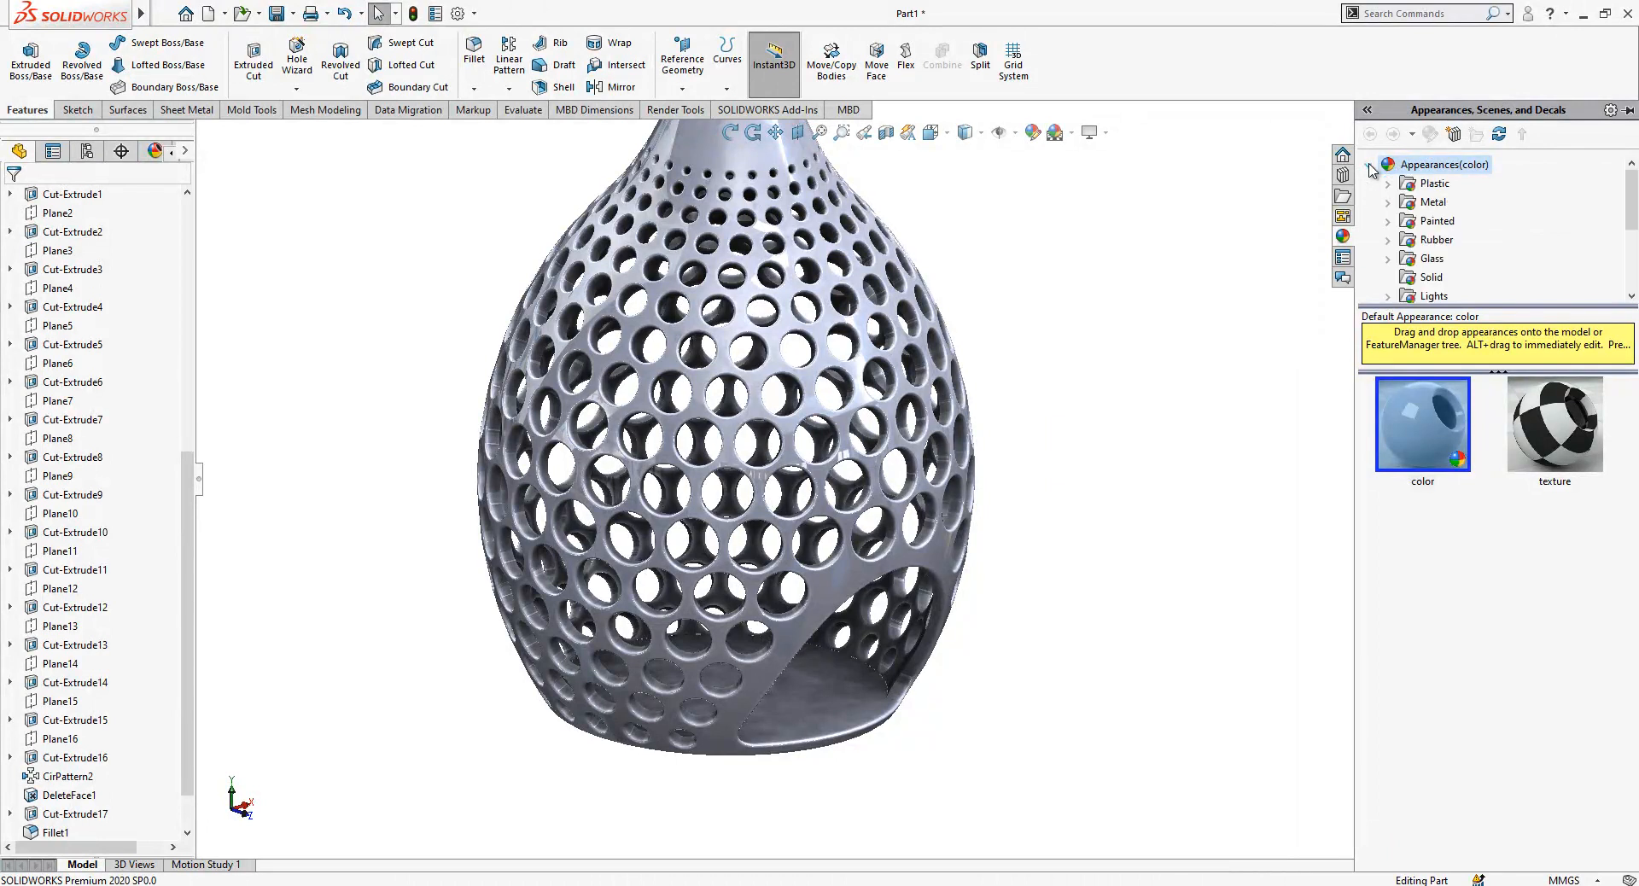
left_click(1435, 183)
left_click_drag(1443, 706, 798, 466)
left_click(815, 462)
scroll(931, 478, "up", 2)
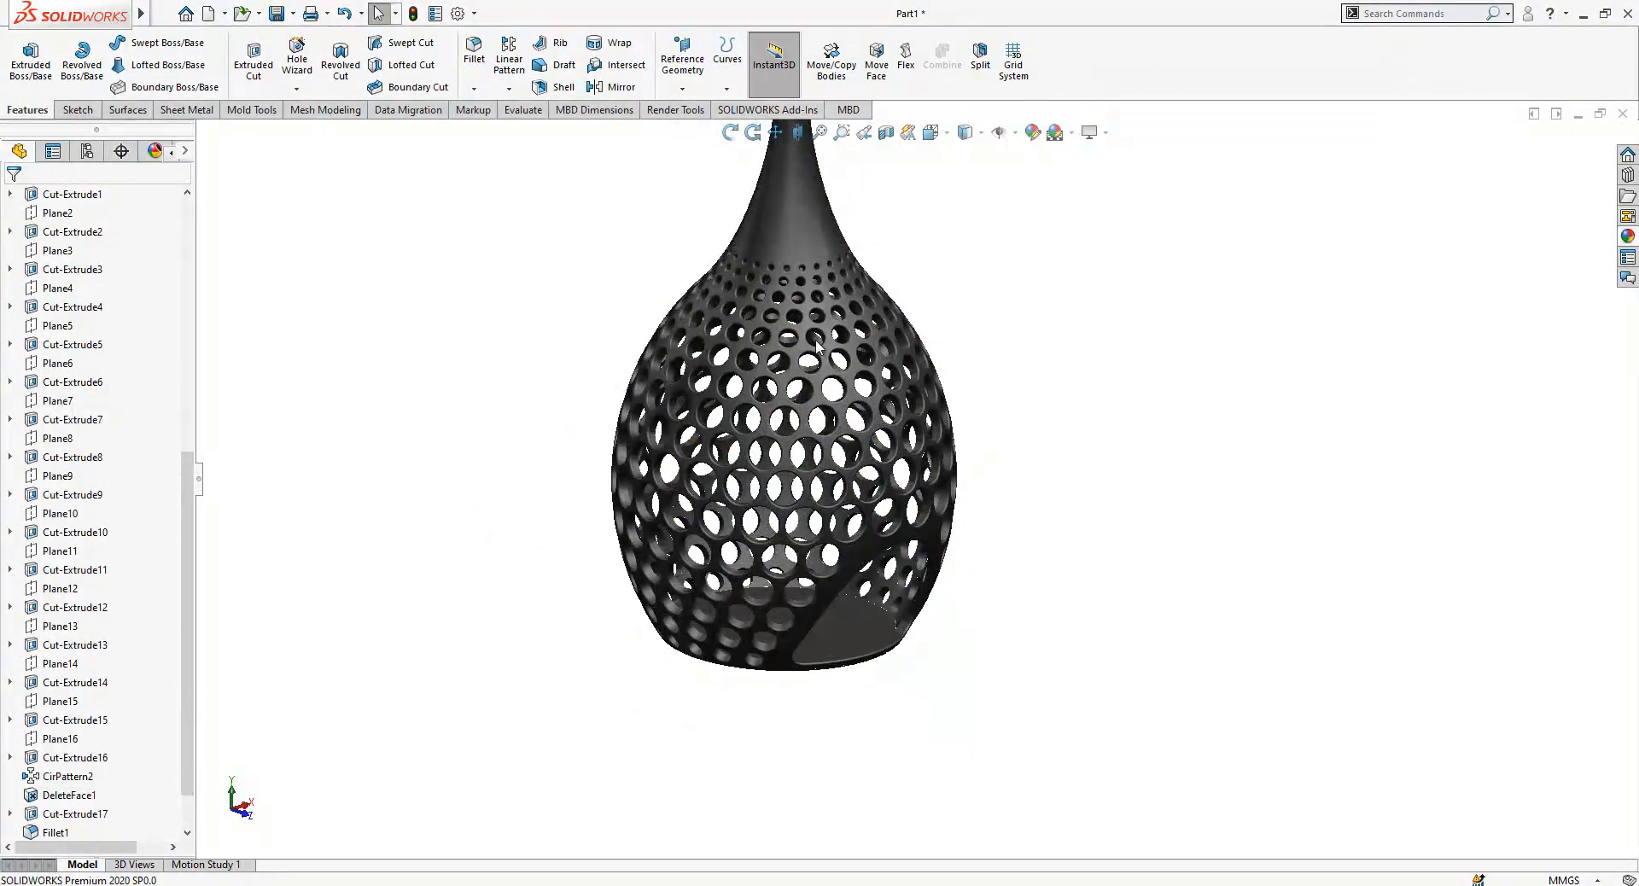
scroll(768, 243, "down", 3)
scroll(971, 607, "up", 4)
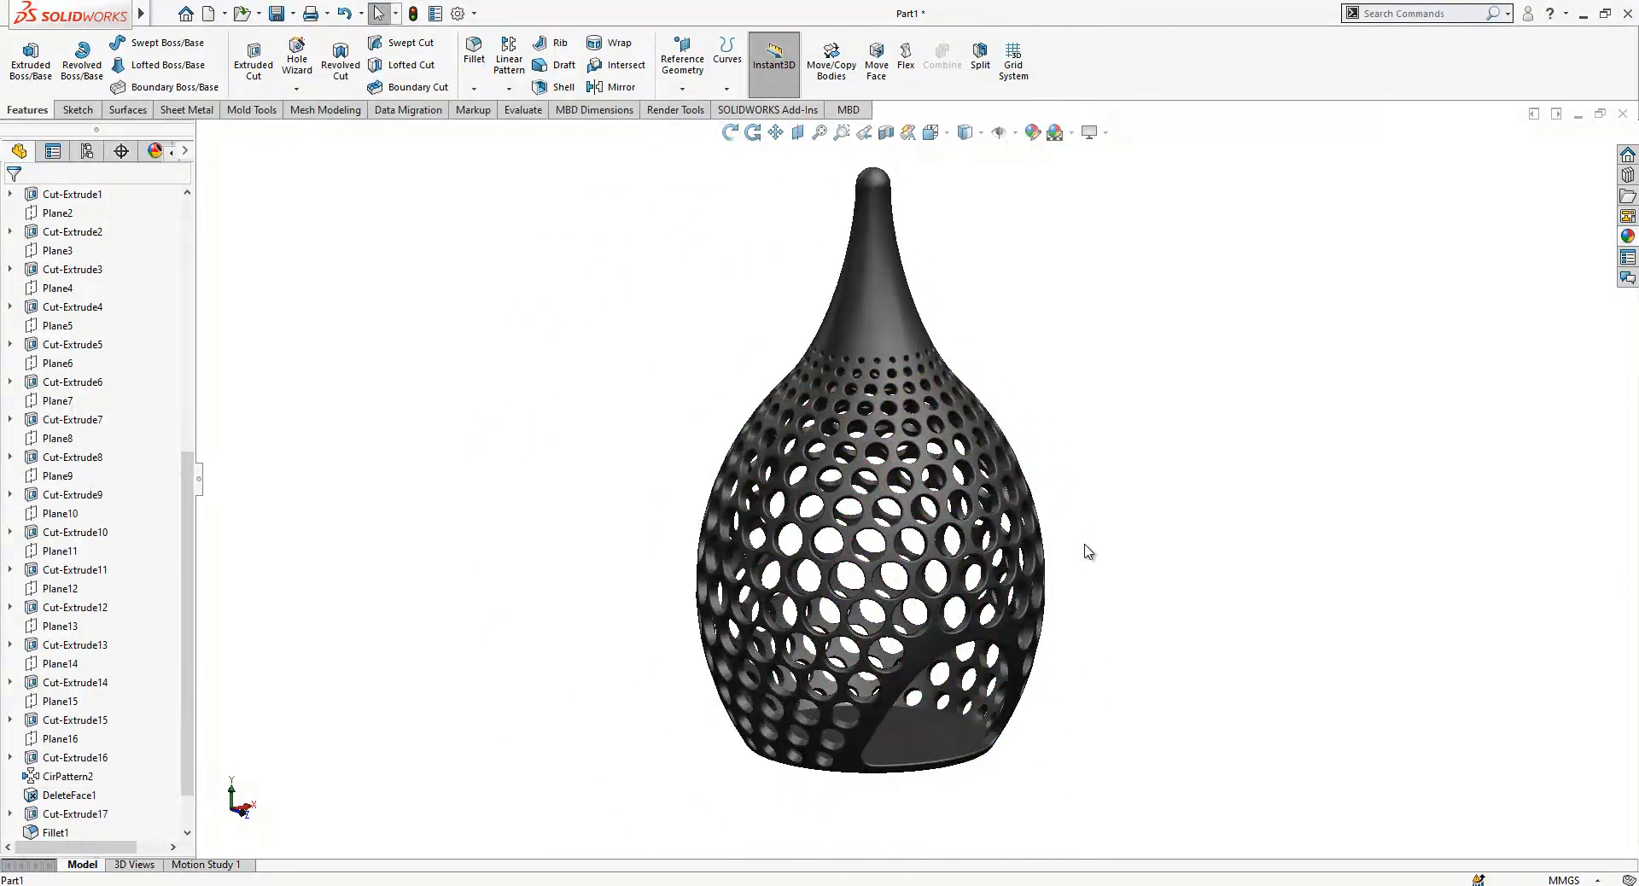
scroll(1089, 551, "down", 2)
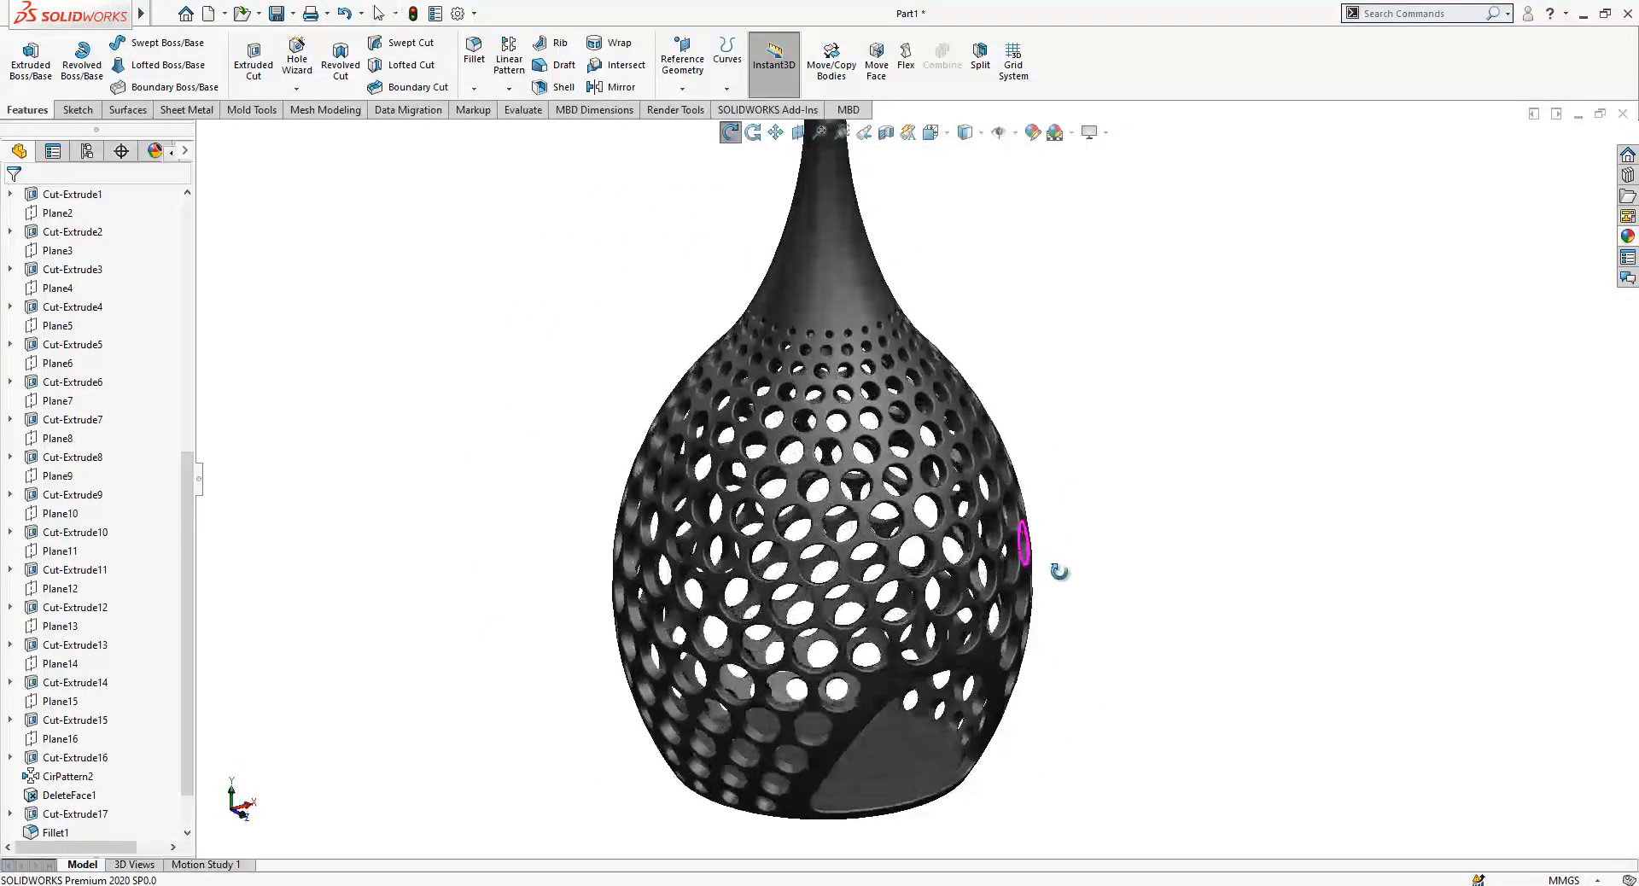